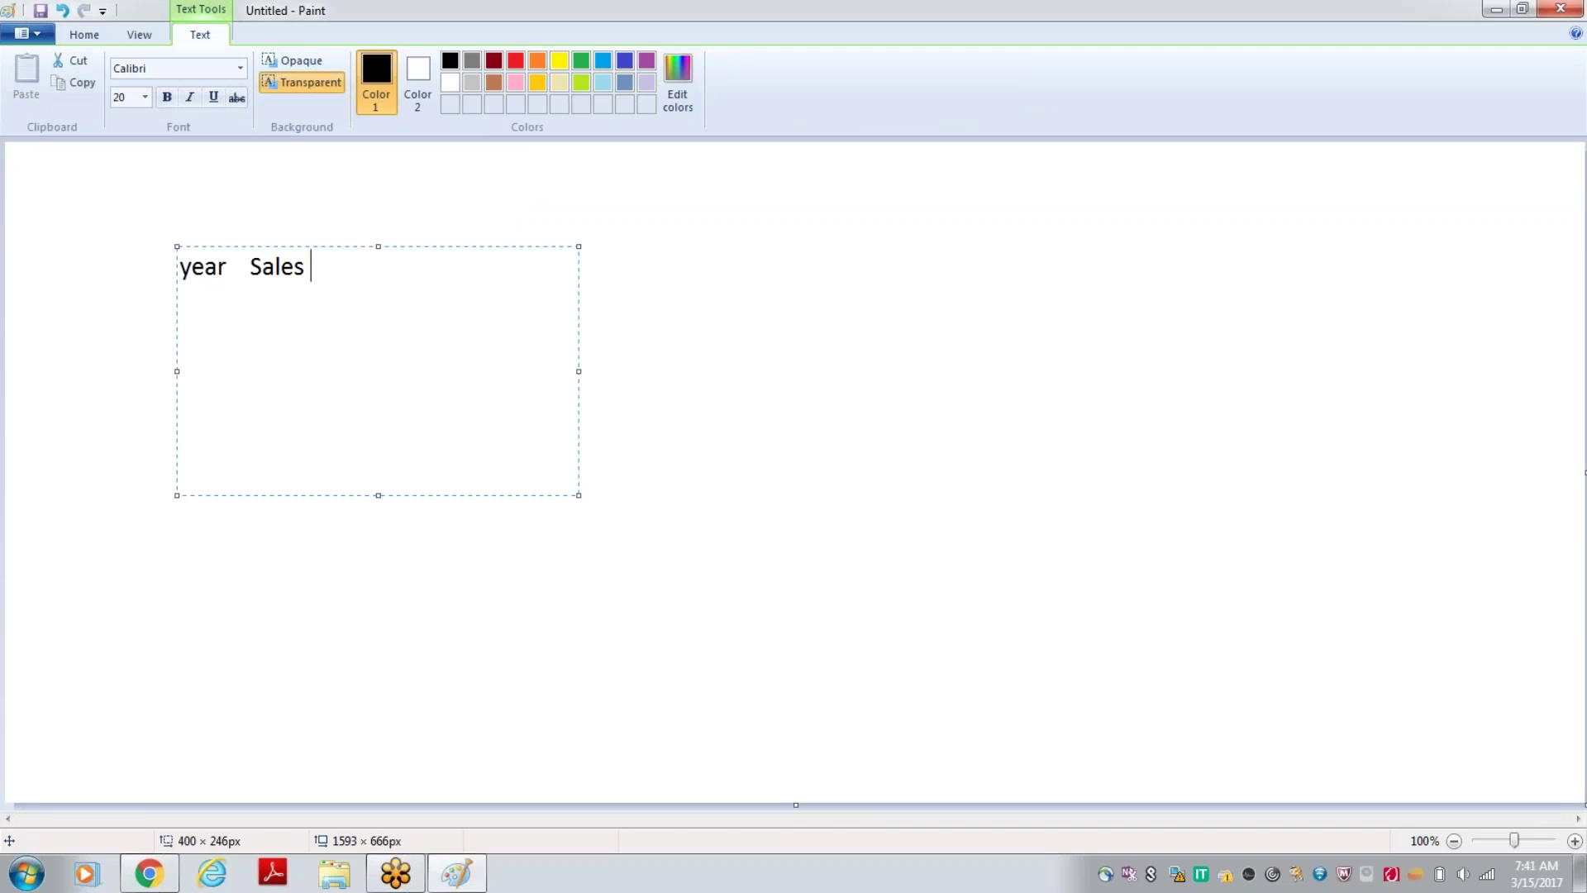
Widen the gap between the year and Sales headings and add a row below them with 2004 and 131232.
{"action": "key", "text": "Return"}
{"action": "key", "text": "Right"}
{"action": "key", "text": "Right"}
{"action": "key", "text": "Right"}
{"action": "key", "text": "Right"}
{"action": "key", "text": "Right"}
{"action": "key", "text": "Right"}
{"action": "key", "text": "Right"}
{"action": "key", "text": "Right"}
{"action": "key", "text": "Right"}
{"action": "type", "text": "2004"}
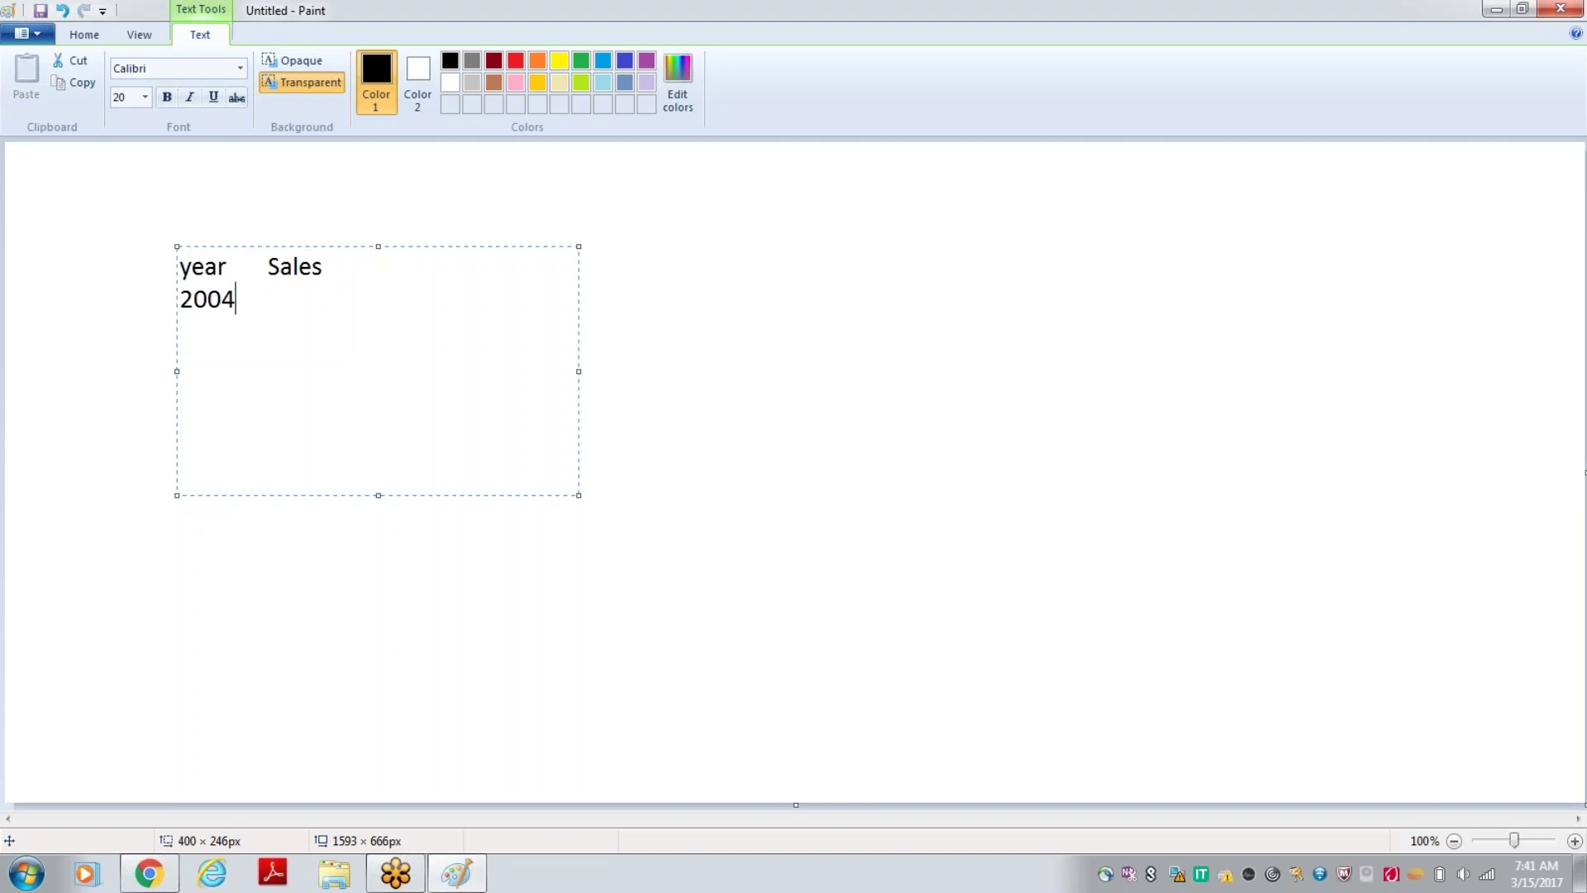
{"action": "key", "text": "BackSpace"}
{"action": "type", "text": "131232"}
{"action": "key", "text": "Return"}
Add three more rows to the sales list: 2005 with 123121, 2006 with 899001 and 2007 with 900110.
{"action": "type", "text": "2005        123121 "}
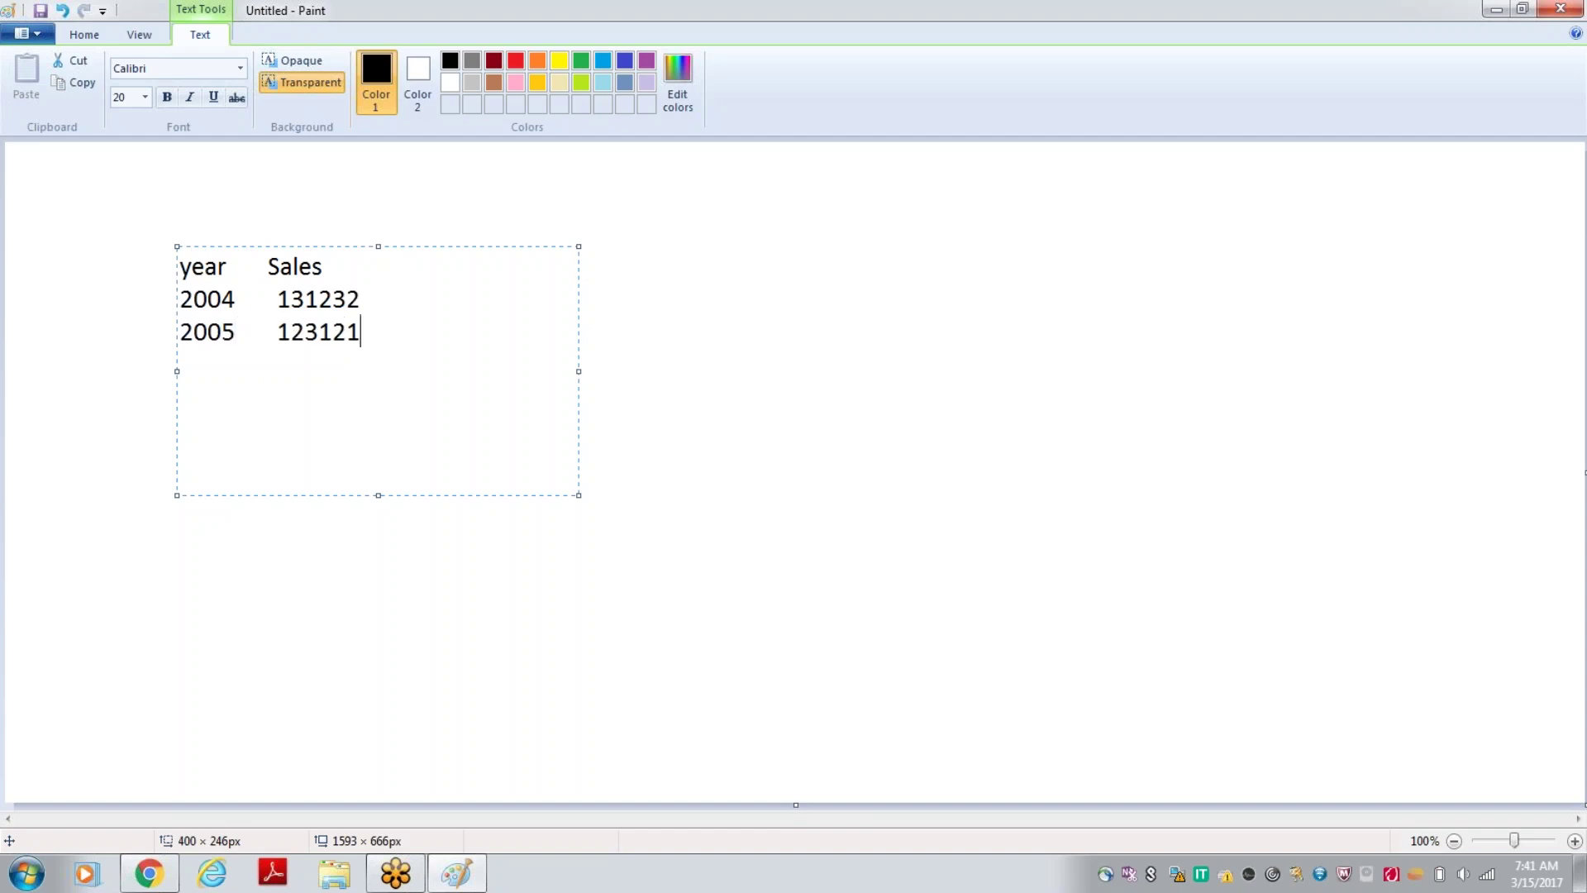
{"action": "type", "text": "2006       899001"}
{"action": "key", "text": "Return"}
{"action": "key", "text": "Return"}
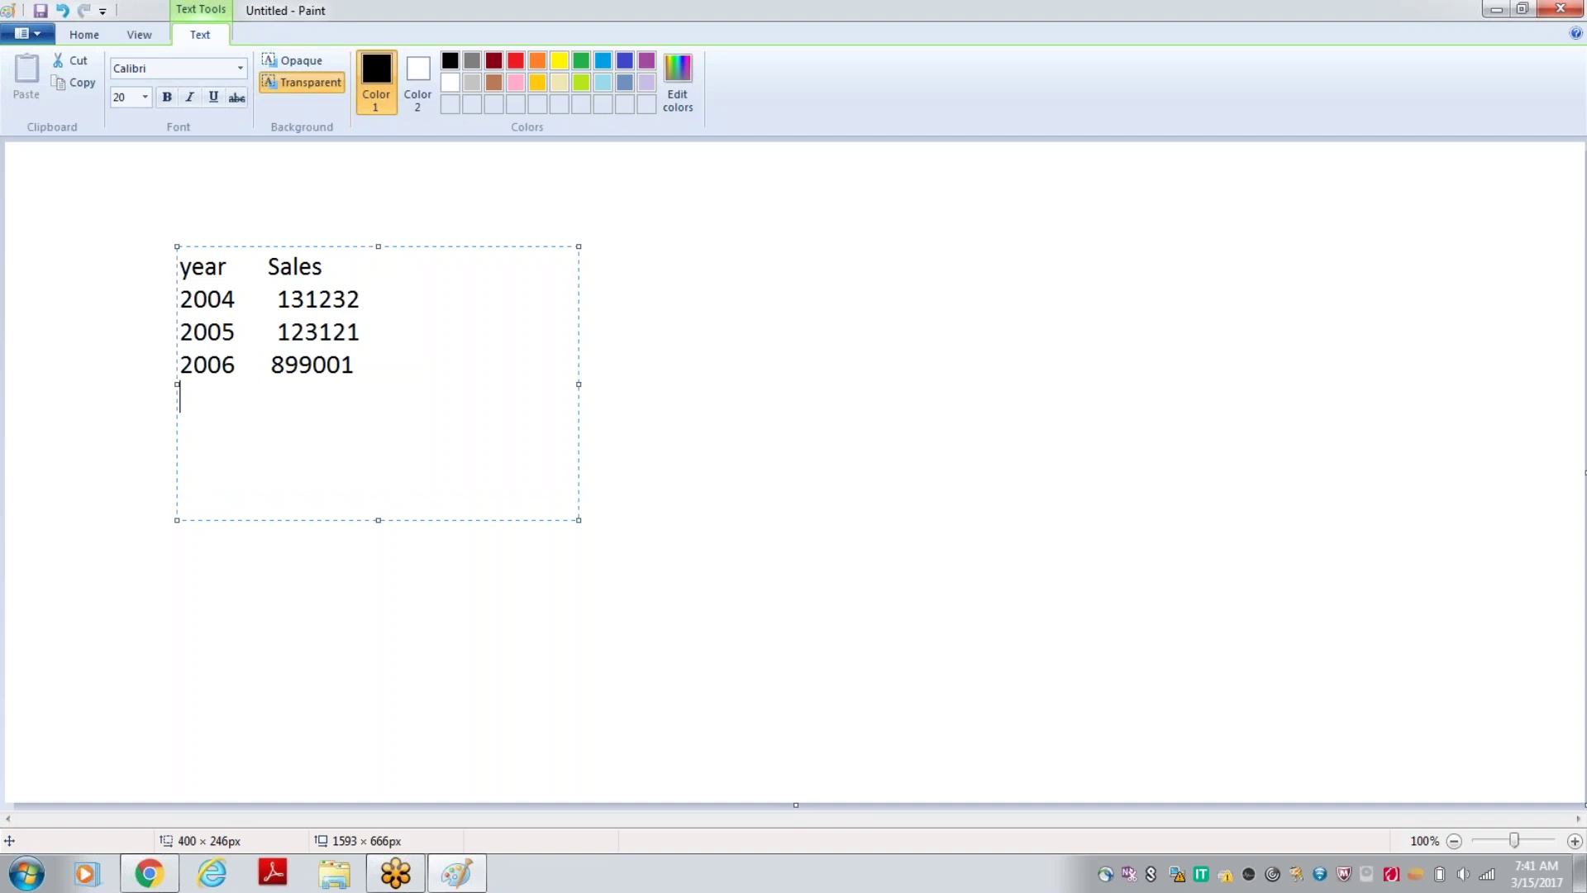
{"action": "type", "text": "2007        900110"}
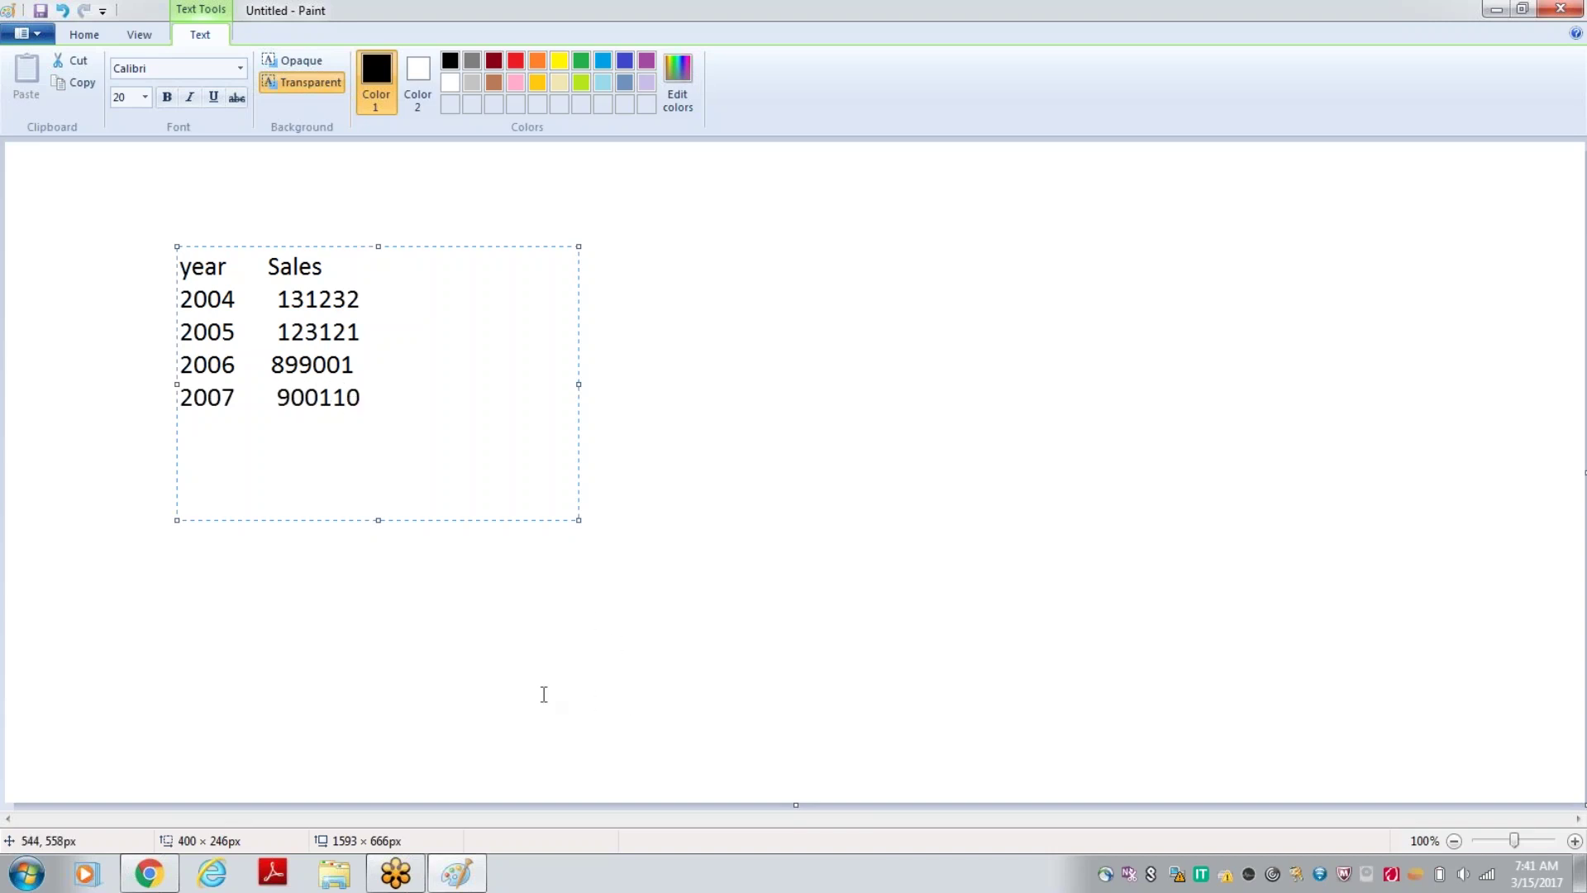
{"action": "left_click", "coordinate": [531, 686]}
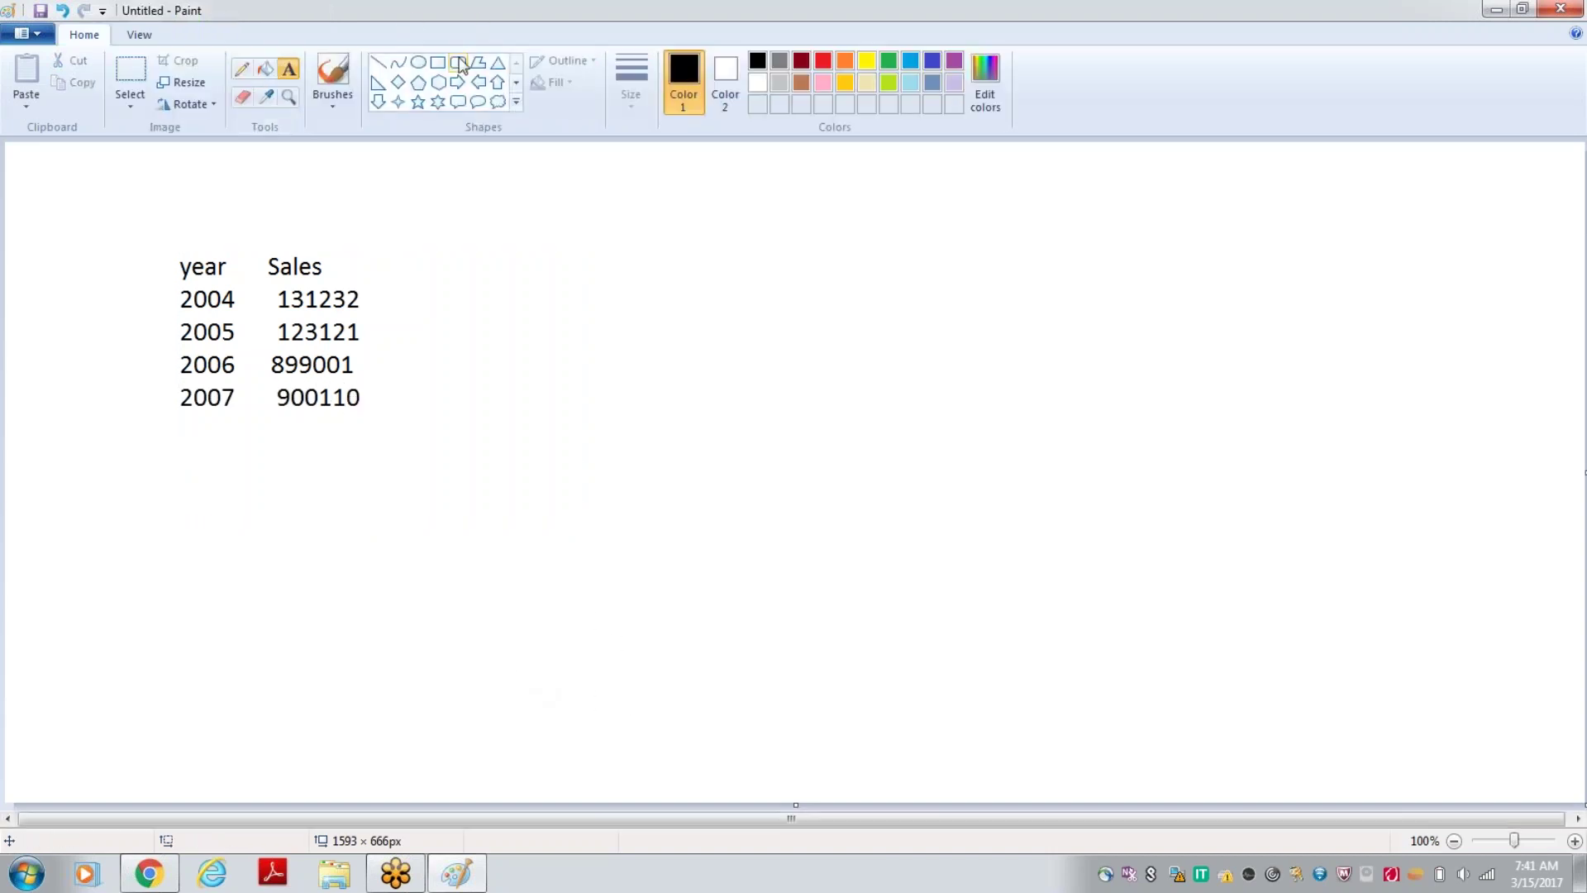
Draw a rectangle around the year and Sales table and underline the years 2004 and 2007 with straight lines.
{"action": "mouse_move", "coordinate": [136, 230]}
{"action": "left_mouse_down"}
{"action": "mouse_move", "coordinate": [389, 355]}
{"action": "mouse_move", "coordinate": [394, 459]}
{"action": "left_mouse_up"}
{"action": "left_click", "coordinate": [504, 622]}
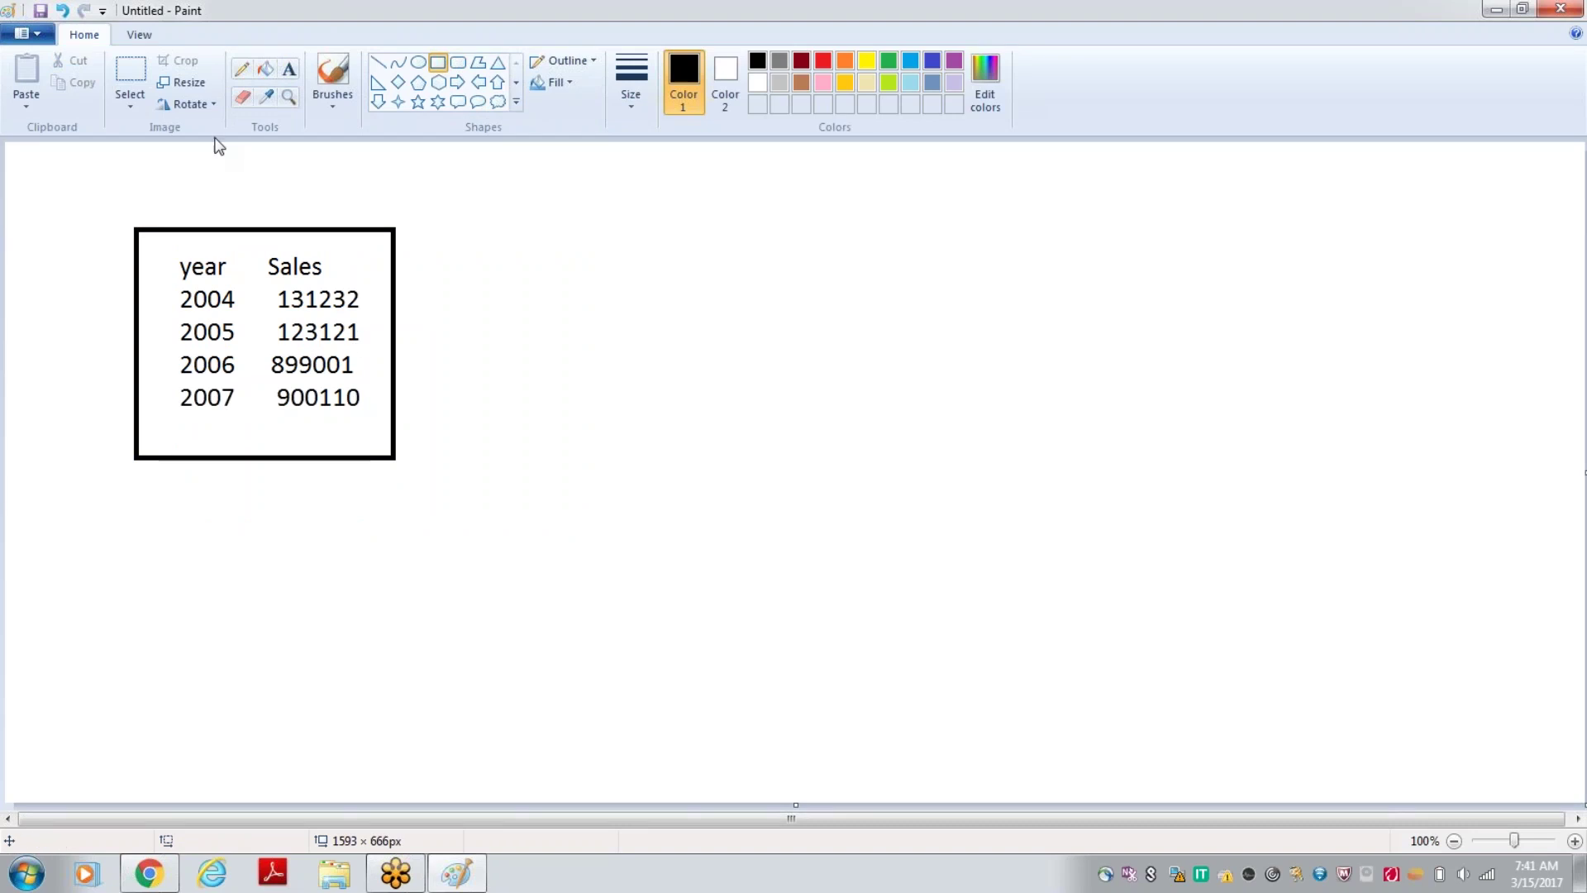
{"action": "left_click", "coordinate": [378, 62]}
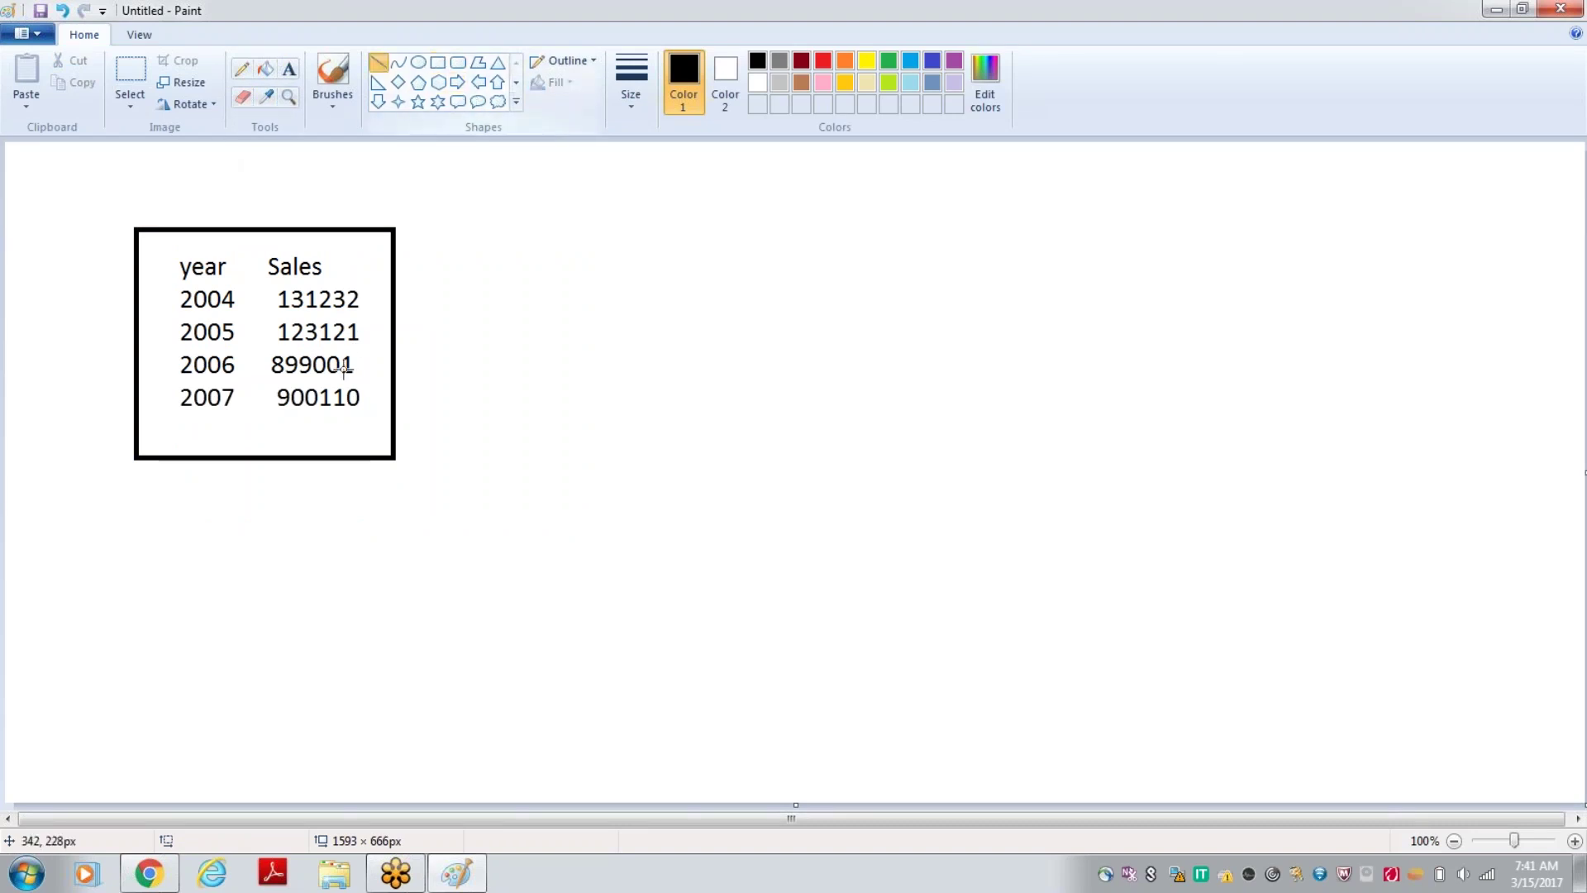
{"action": "left_click_drag", "start_coordinate": [172, 310], "coordinate": [240, 315]}
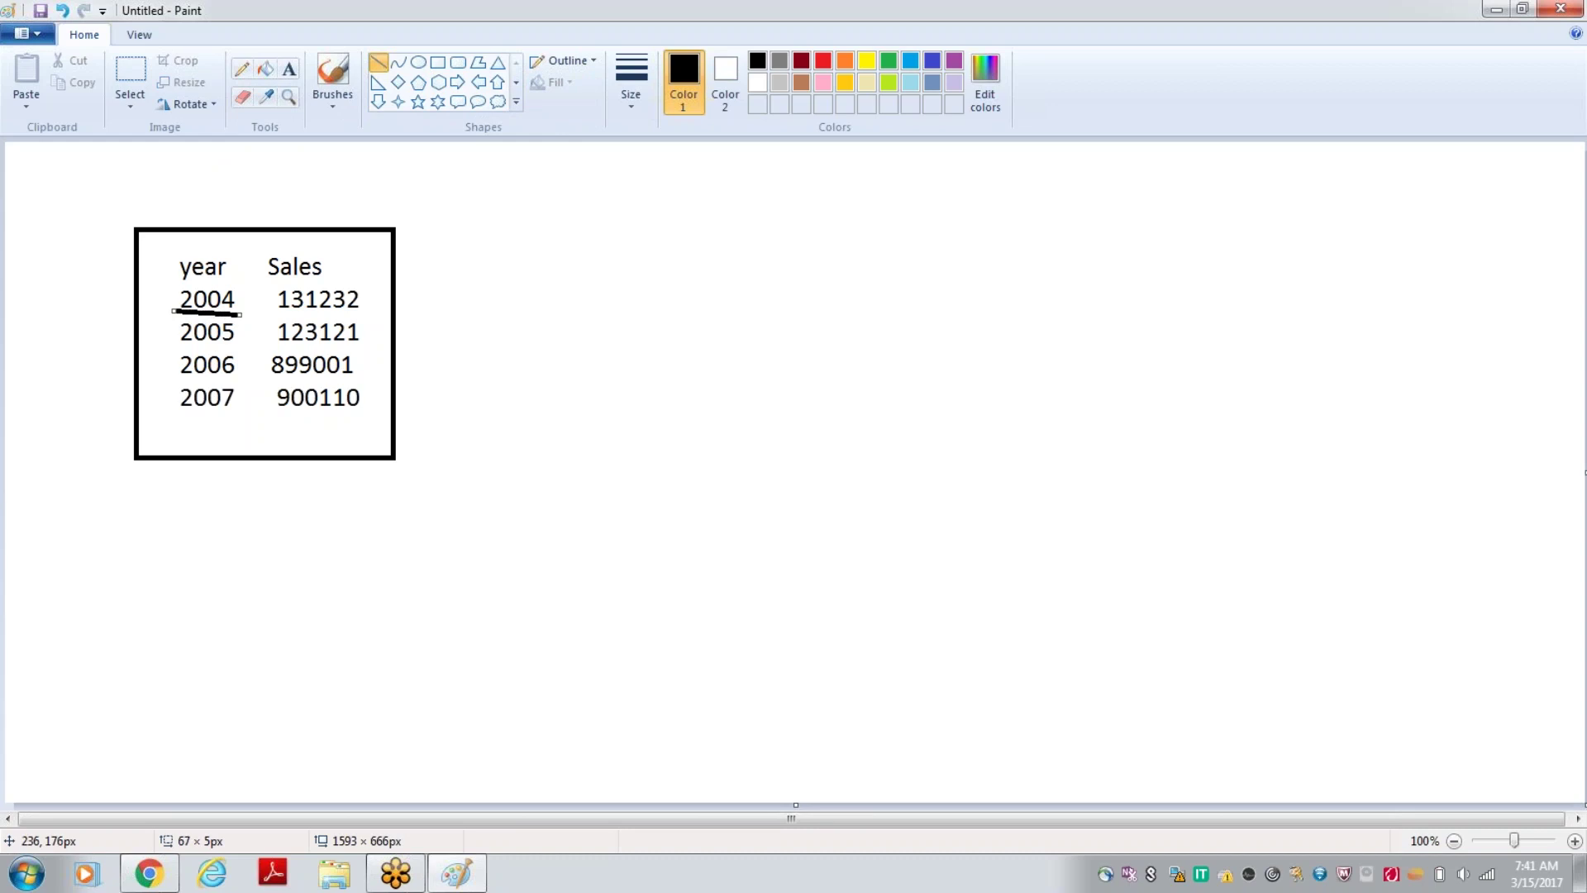
{"action": "left_click_drag", "start_coordinate": [181, 417], "coordinate": [237, 416]}
Write the headings "Month week State City Prod Cate Sales Qty" beside the sales table and frame them with a rectangle about 586 × 213 px.
{"action": "left_click", "coordinate": [288, 69]}
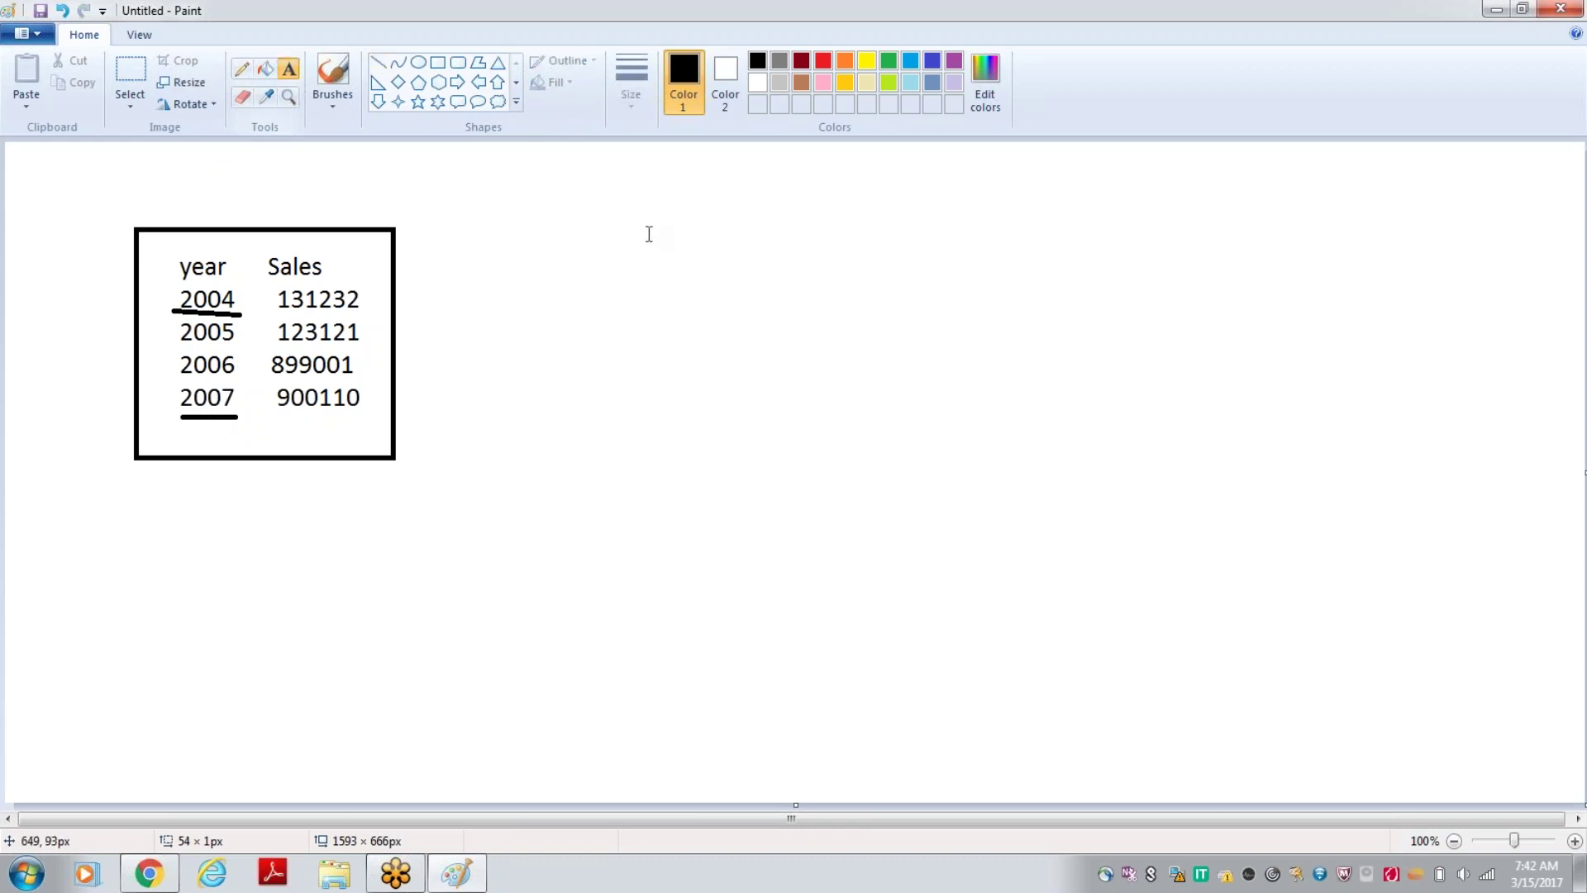
{"action": "left_click_drag", "start_coordinate": [678, 230], "coordinate": [1281, 437]}
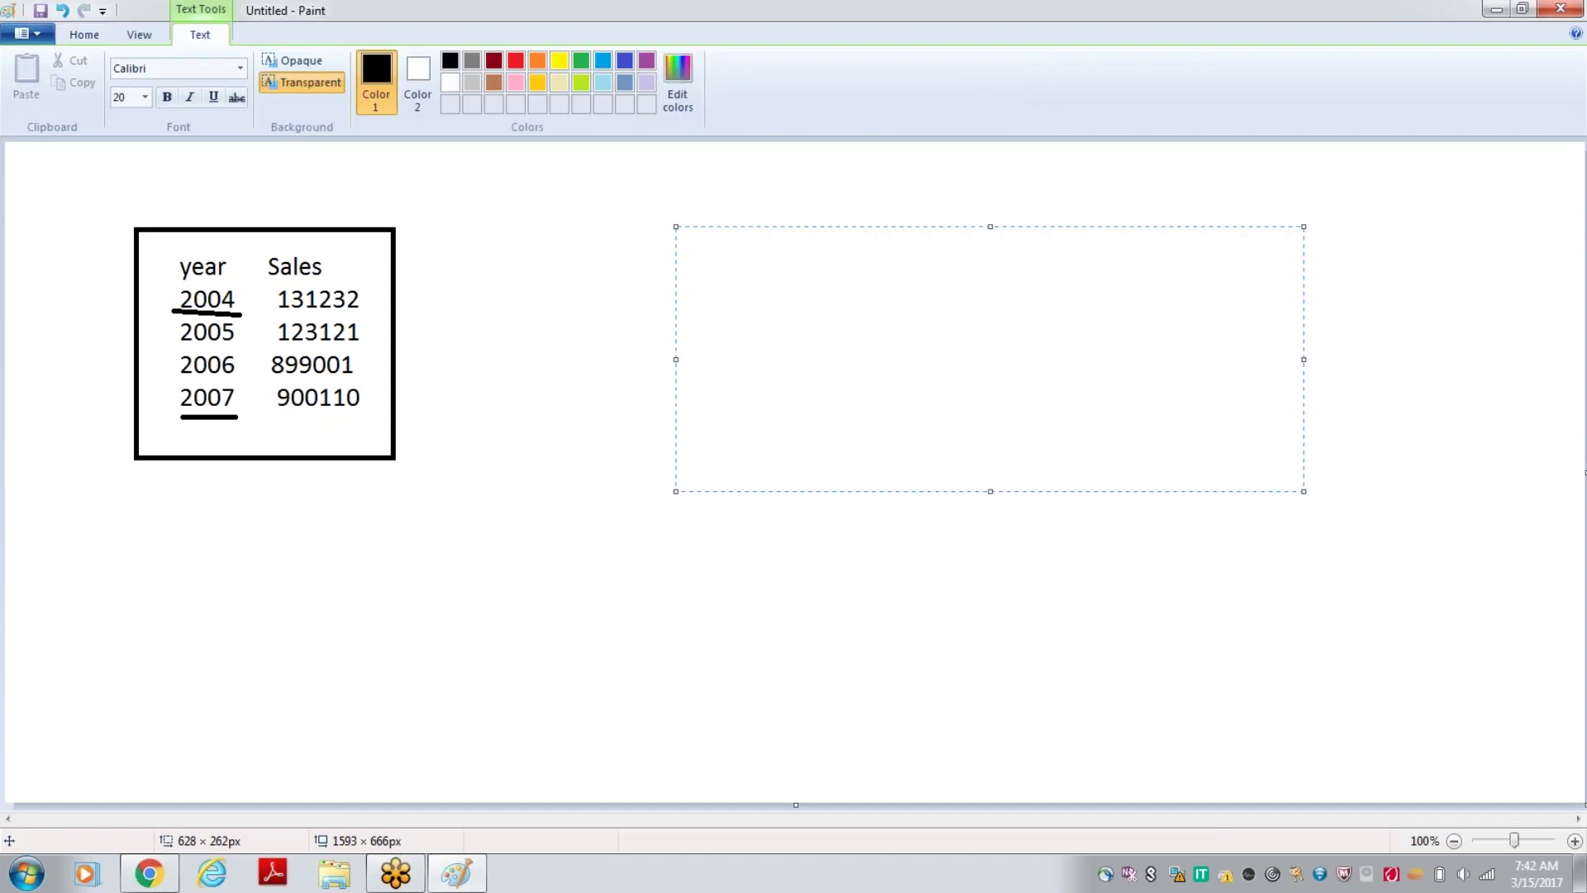
{"action": "type", "text": "Month   we"}
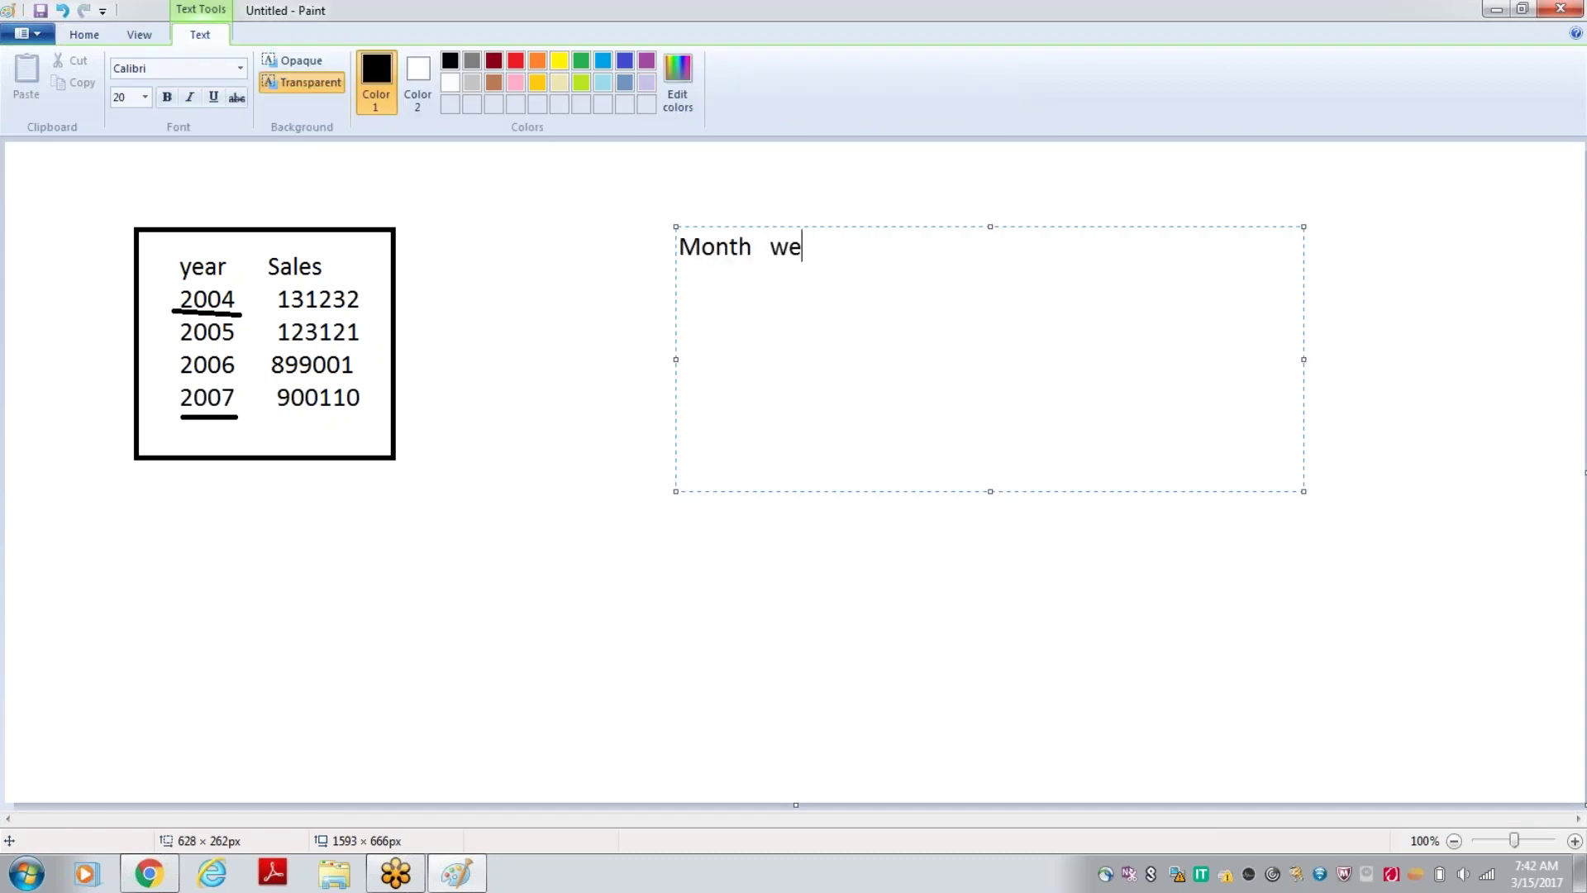
{"action": "type", "text": "ek State   C"}
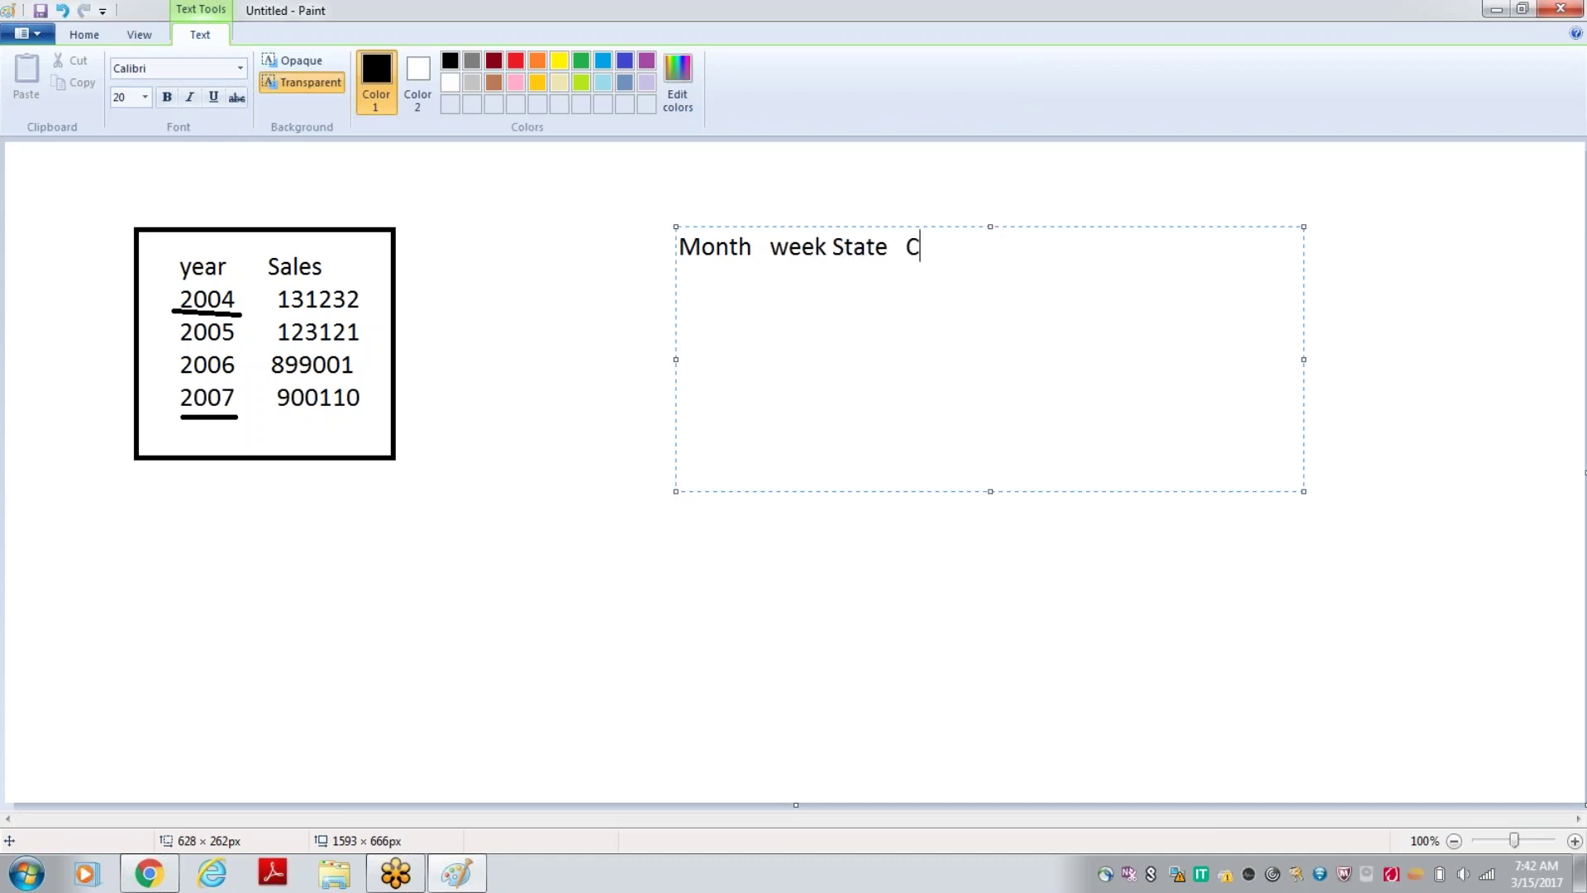
{"action": "type", "text": "ity Prod  Ca"}
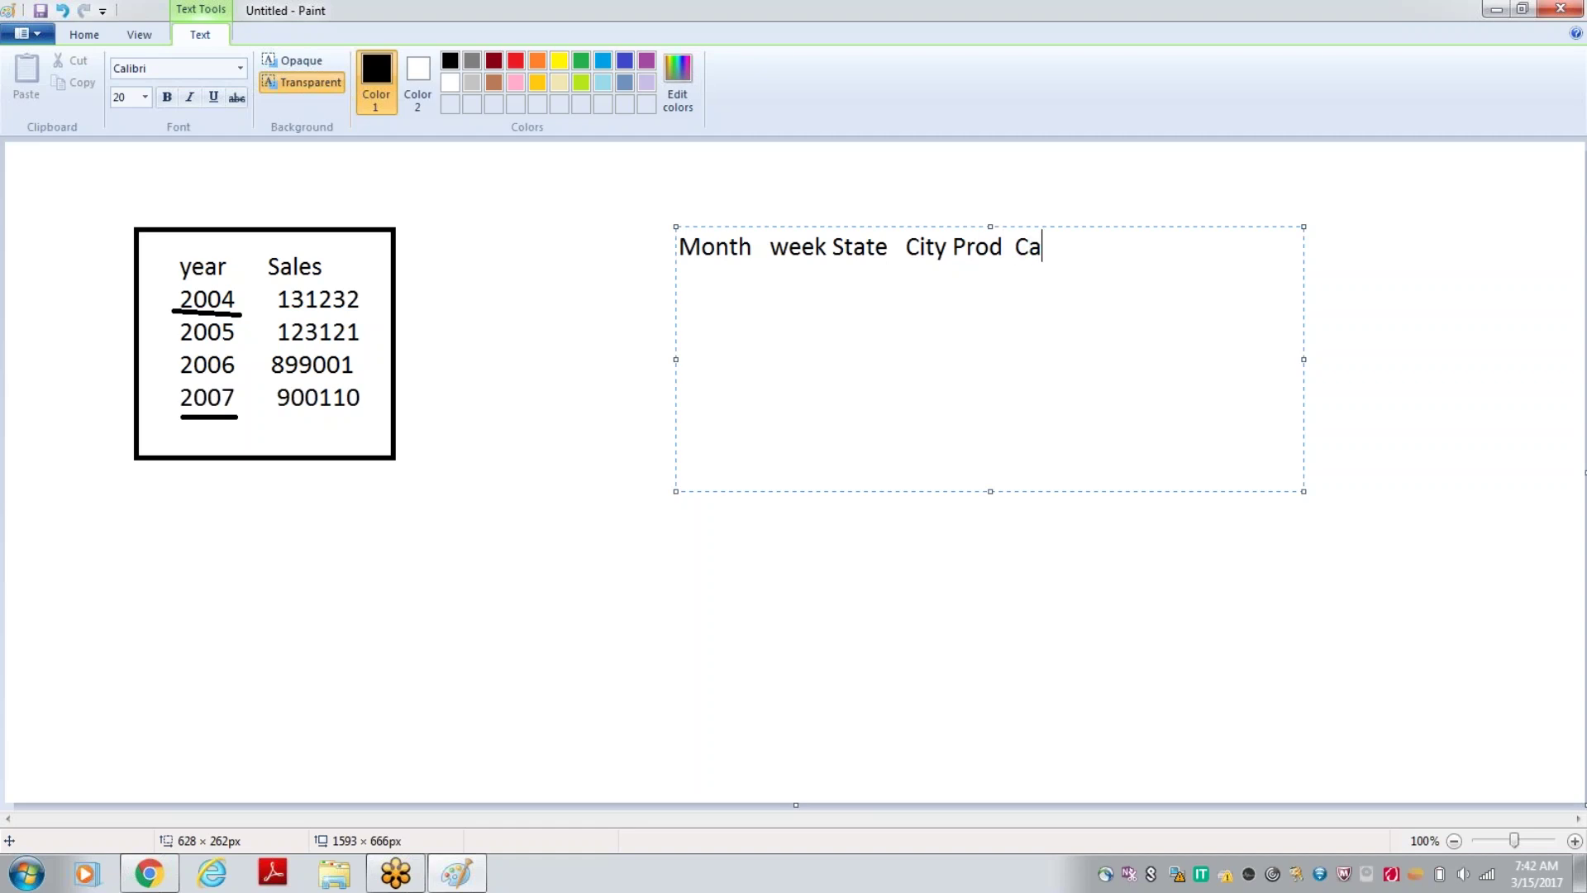
{"action": "type", "text": "te  Sales  Qty"}
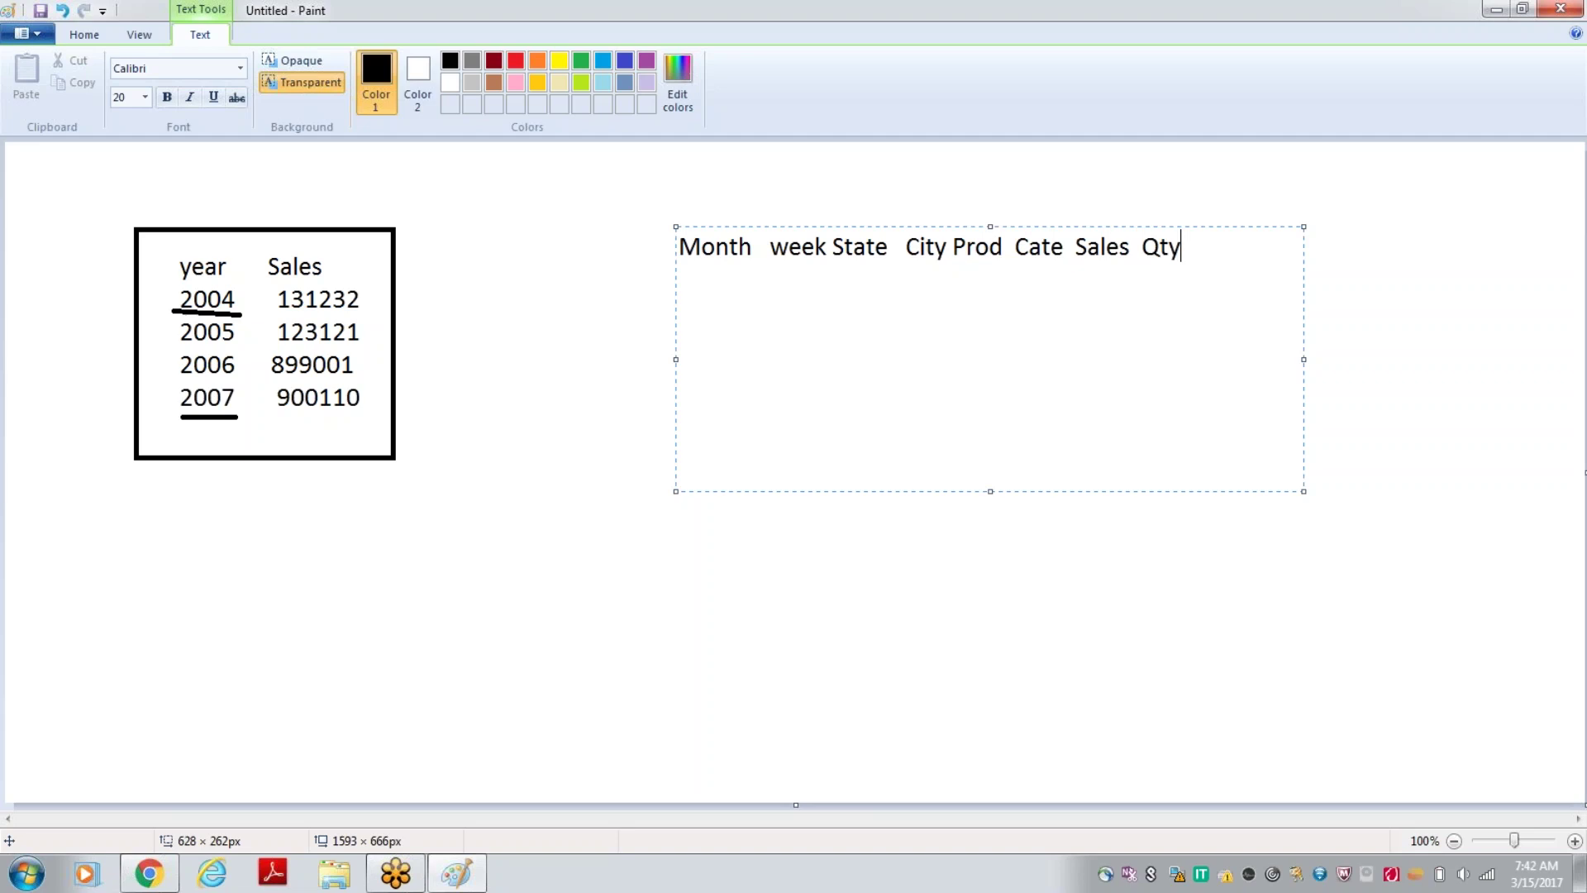
{"action": "left_click", "coordinate": [945, 610]}
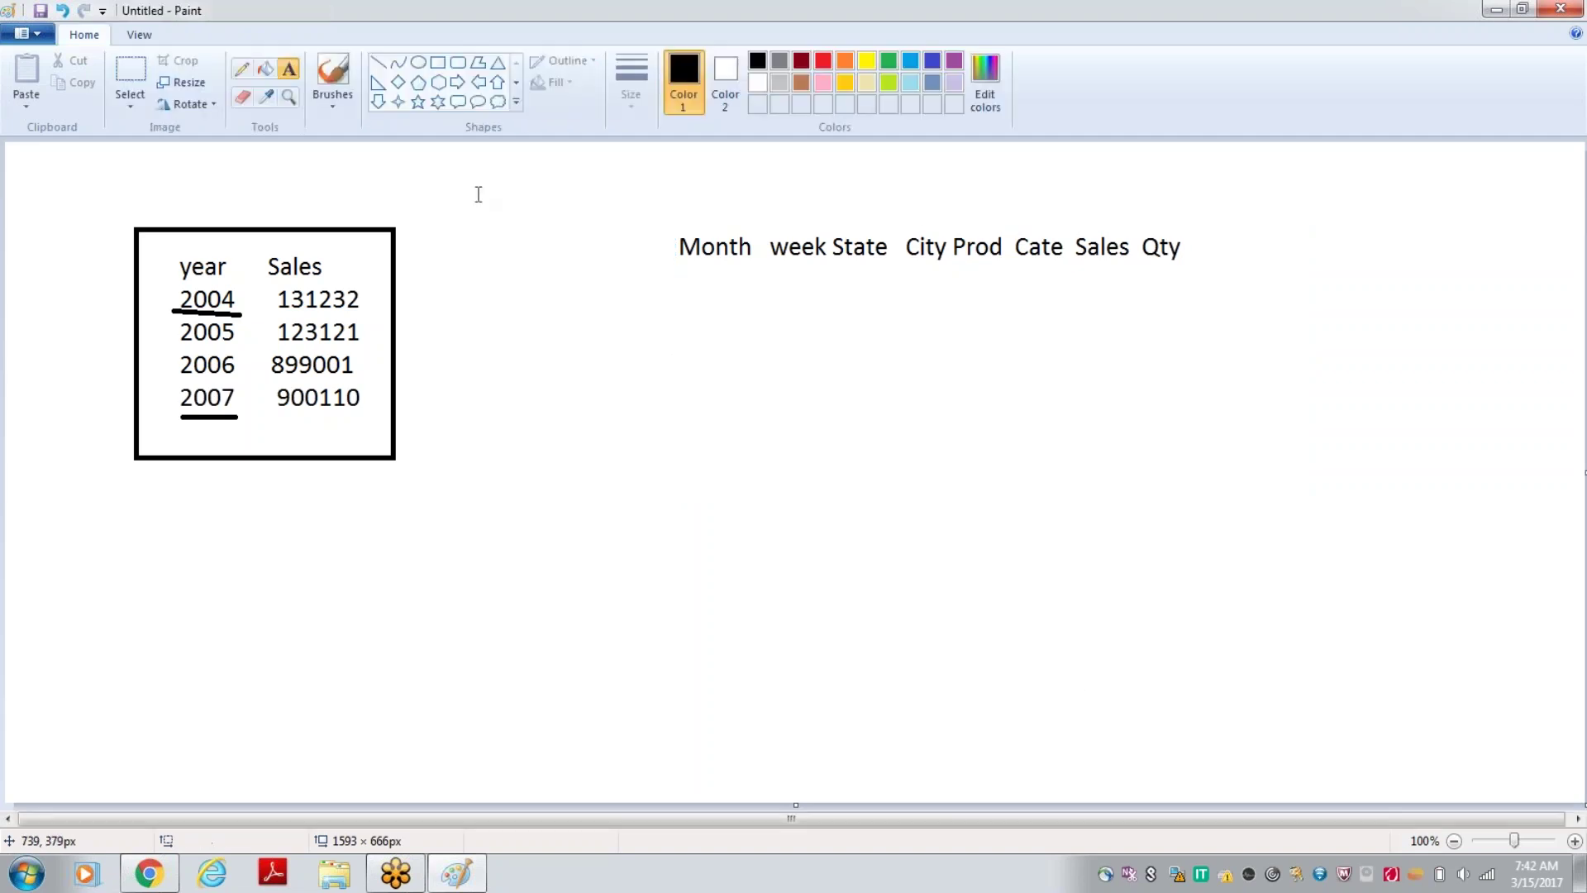
{"action": "left_click", "coordinate": [439, 63]}
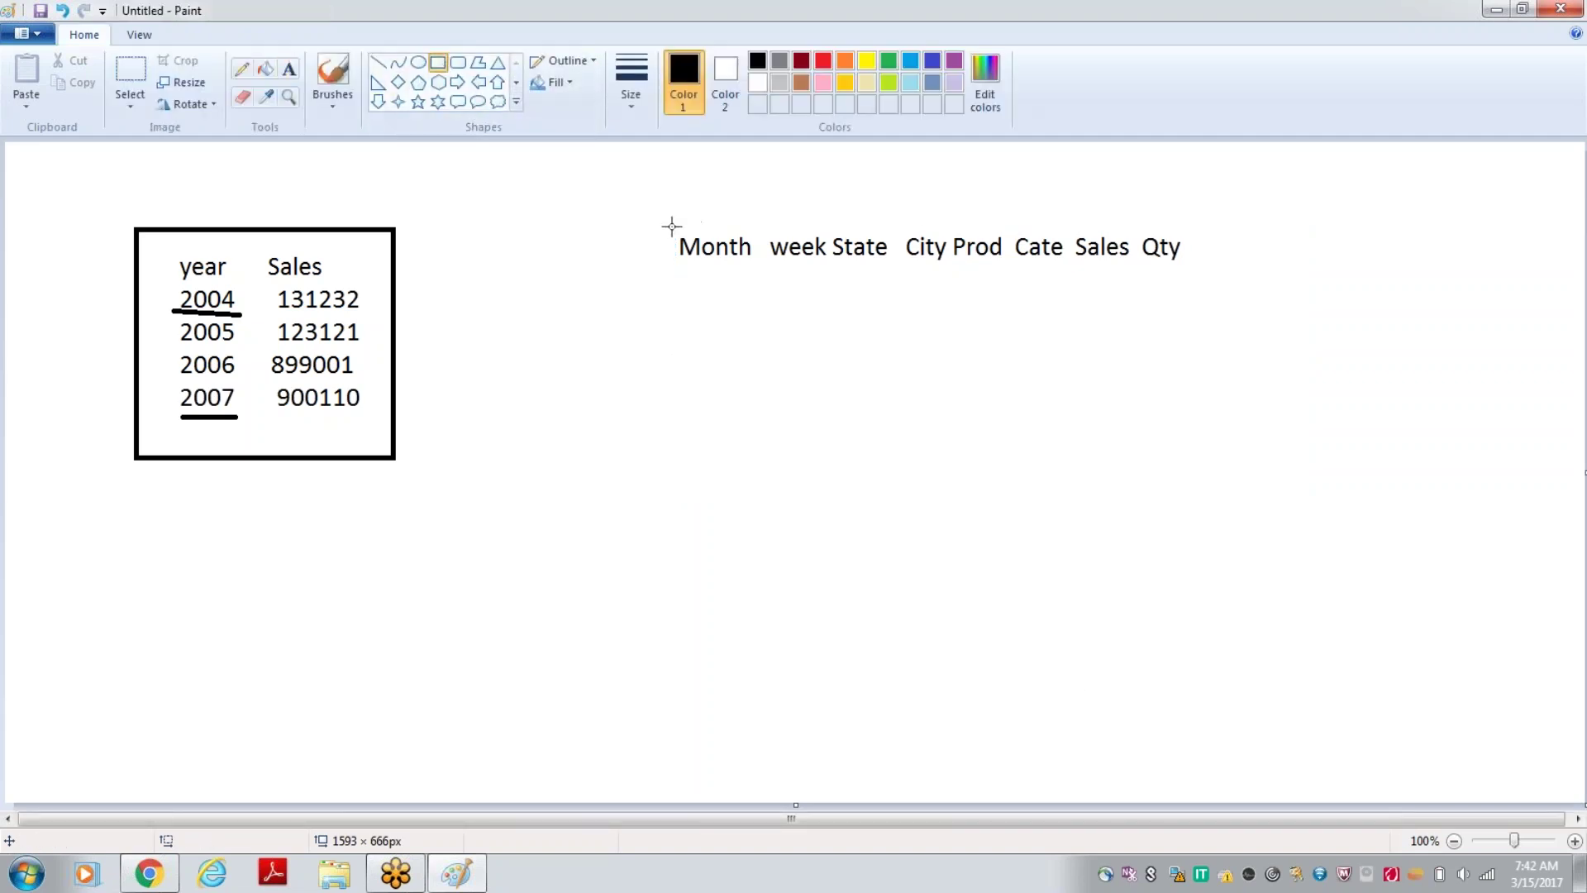
{"action": "left_click_drag", "start_coordinate": [653, 232], "coordinate": [1235, 442]}
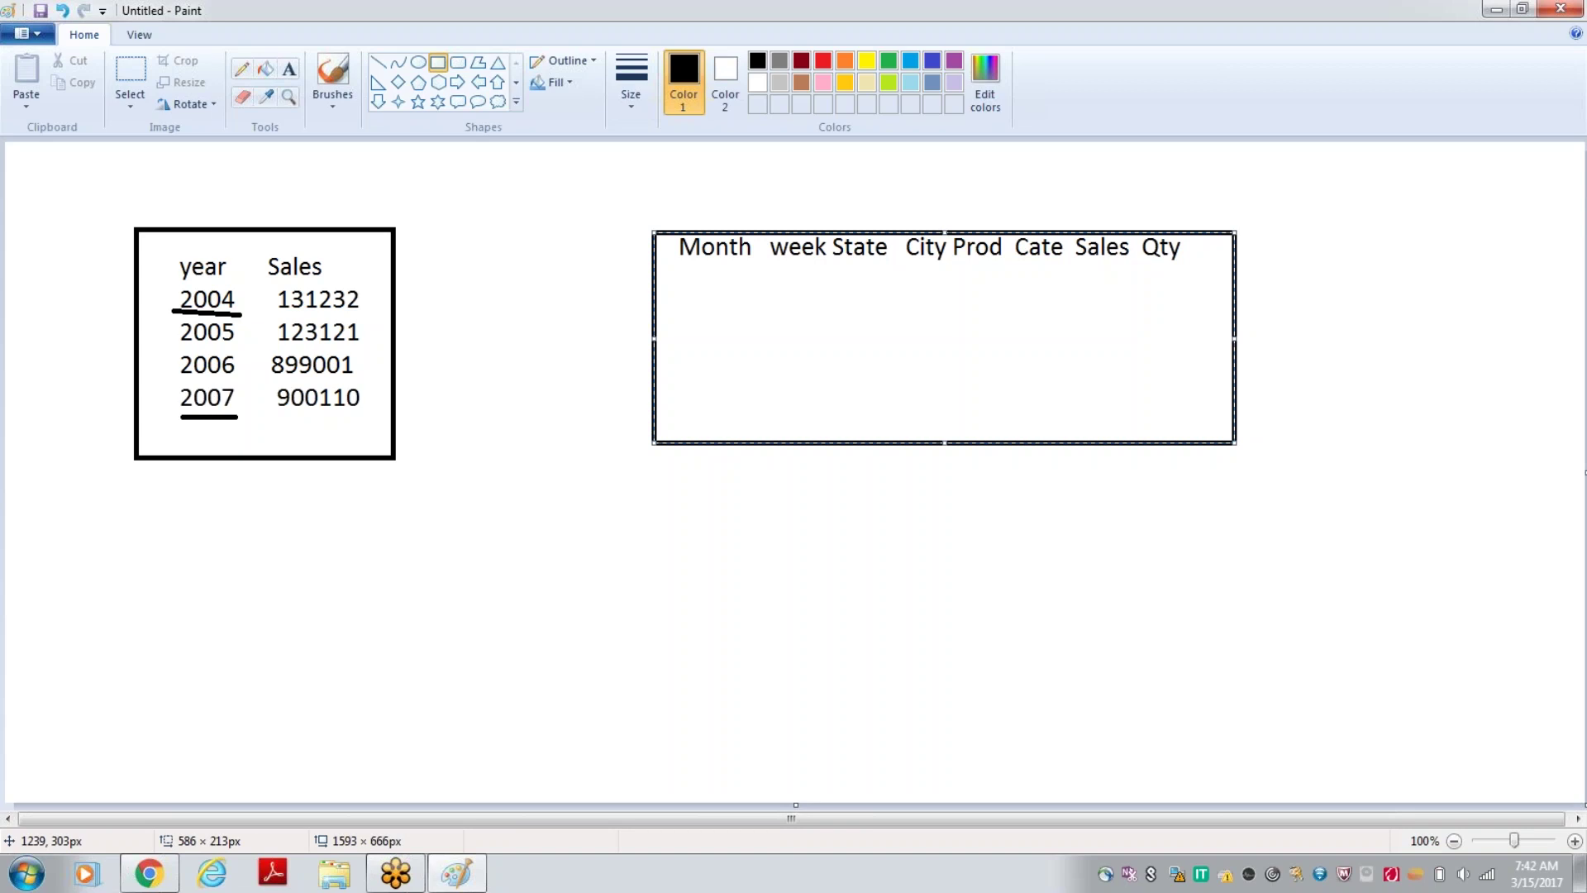
Label the year and Sales table "Summary" and the Month-to-Qty box "Details" with text placed above each frame.
{"action": "left_click", "coordinate": [289, 70]}
{"action": "left_click_drag", "start_coordinate": [127, 162], "coordinate": [410, 198]}
{"action": "type", "text": "Summary"}
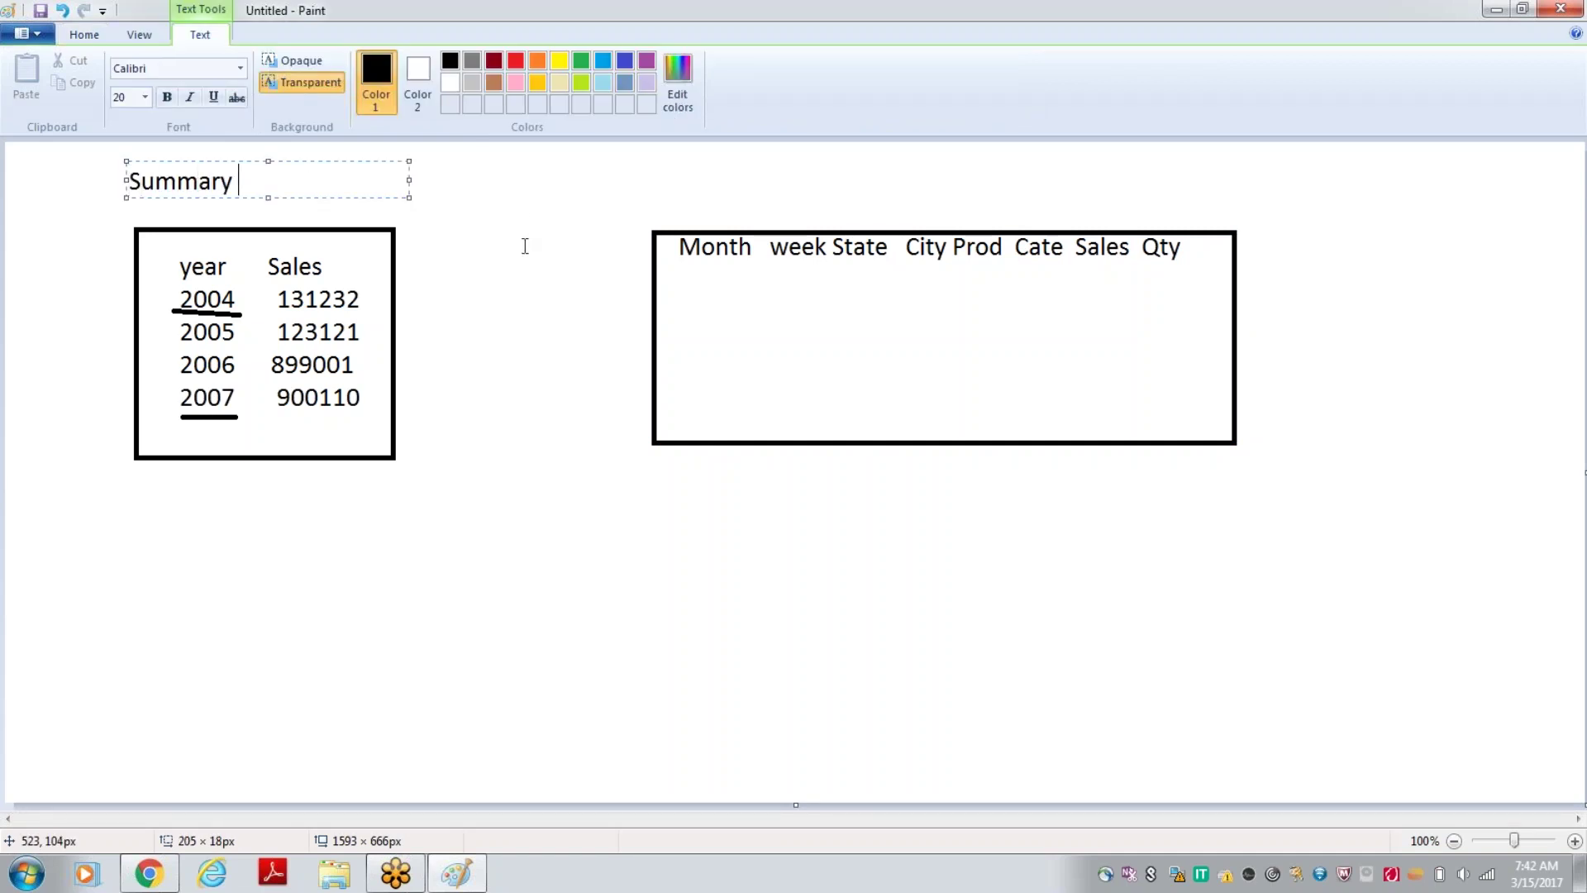
{"action": "left_click_drag", "start_coordinate": [670, 161], "coordinate": [862, 179]}
{"action": "type", "text": "Details"}
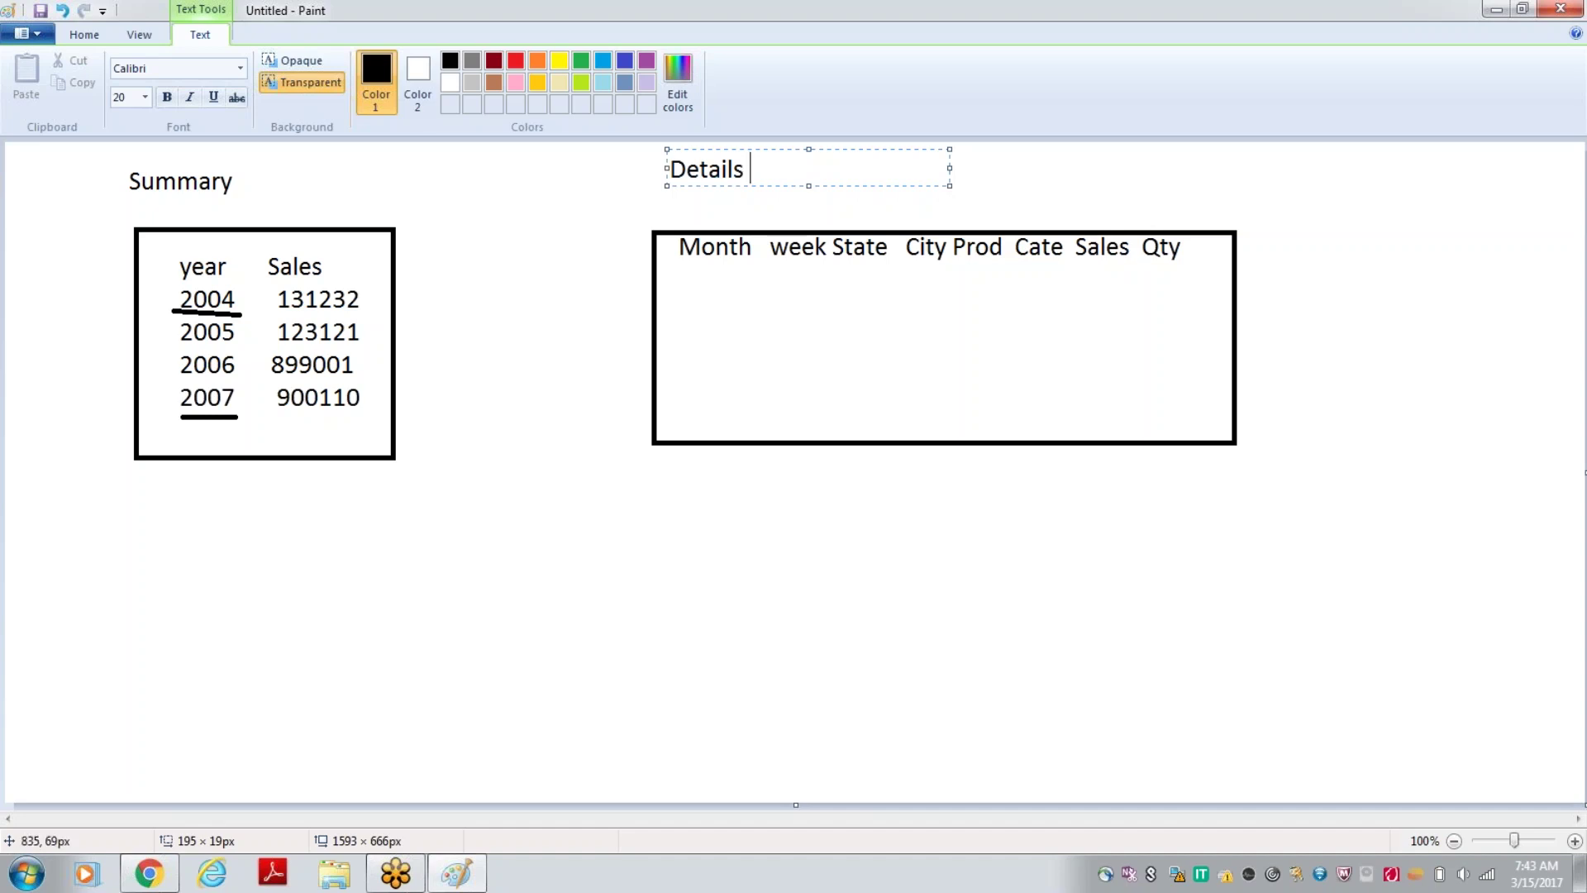
{"action": "left_click", "coordinate": [461, 598]}
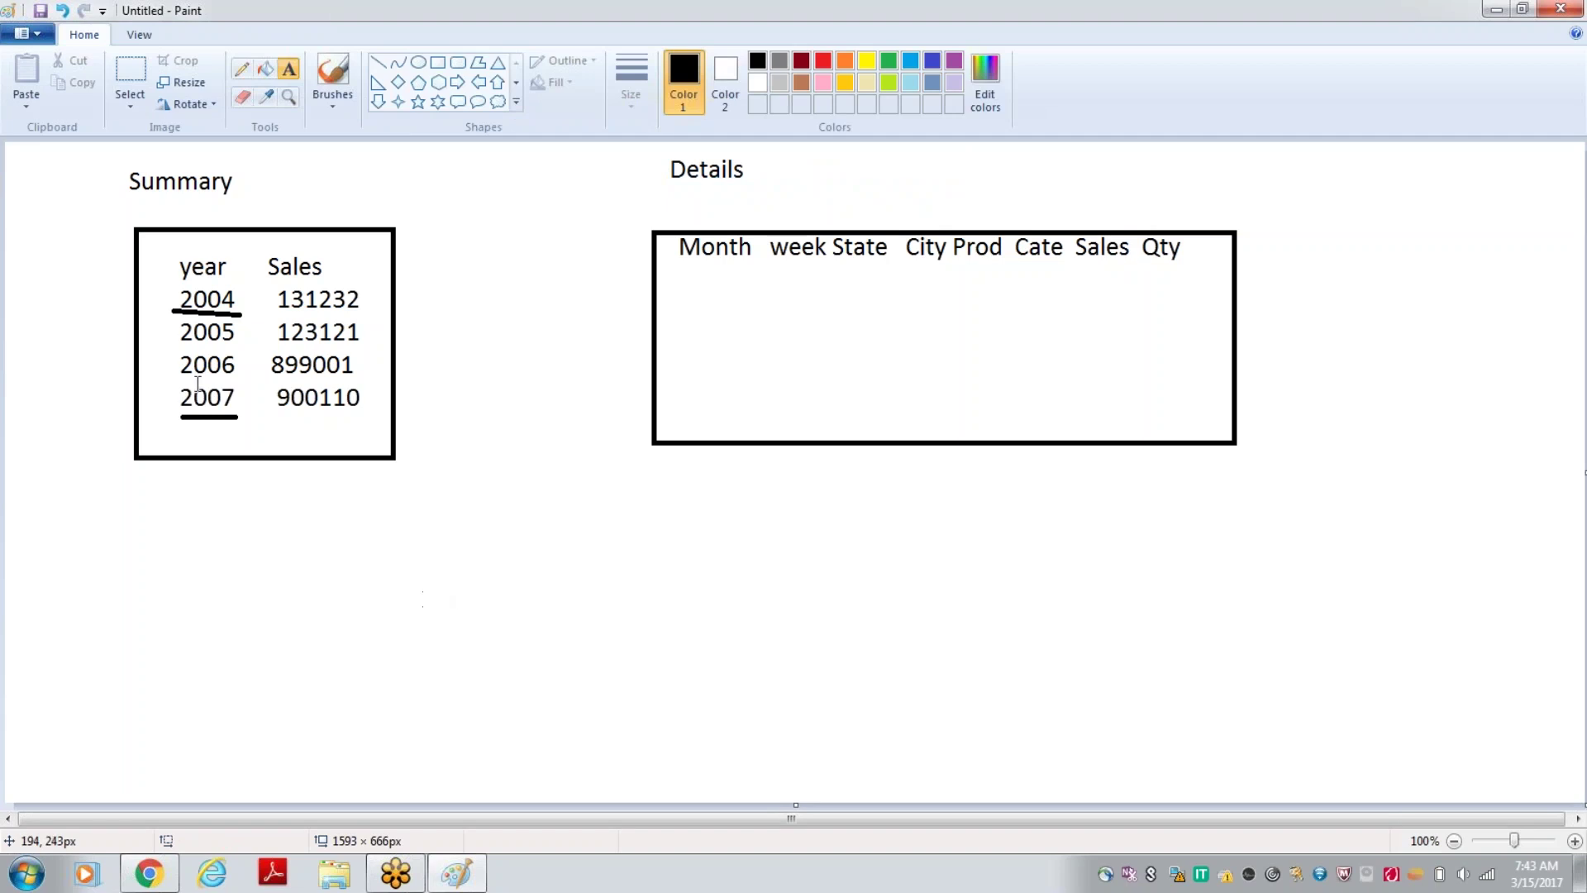
Underline the year 2006 in the Summary table with a straight line about 48 px long.
{"action": "left_click", "coordinate": [378, 62]}
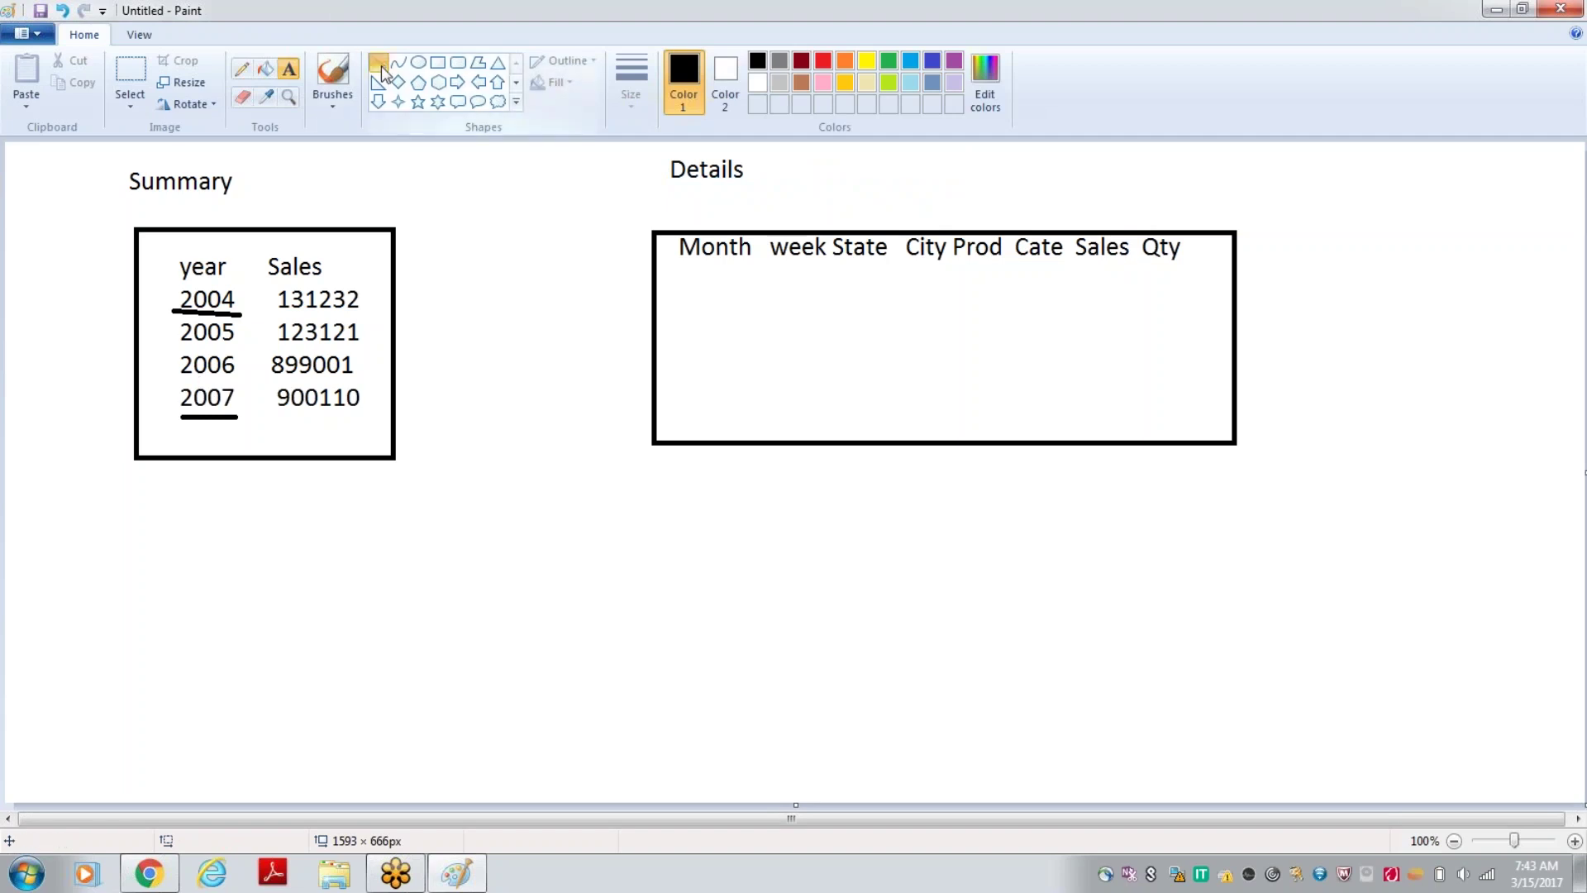
{"action": "left_click_drag", "start_coordinate": [178, 373], "coordinate": [228, 377]}
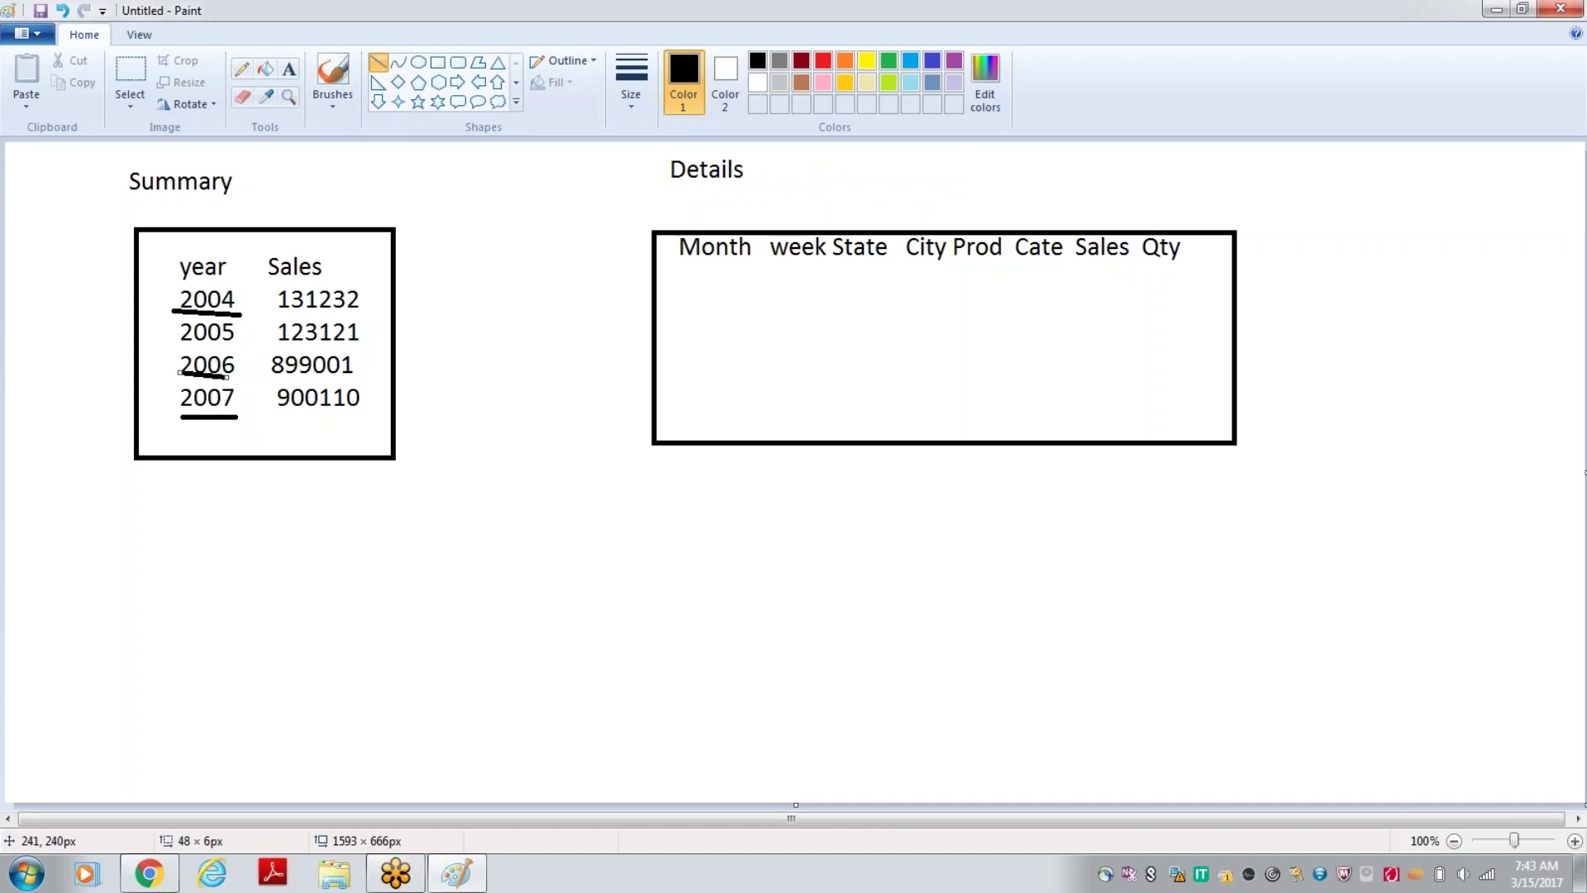
{"action": "left_click", "coordinate": [397, 670]}
Add the text "Prompt on Year" beside the Details label, above its box.
{"action": "left_click", "coordinate": [286, 72]}
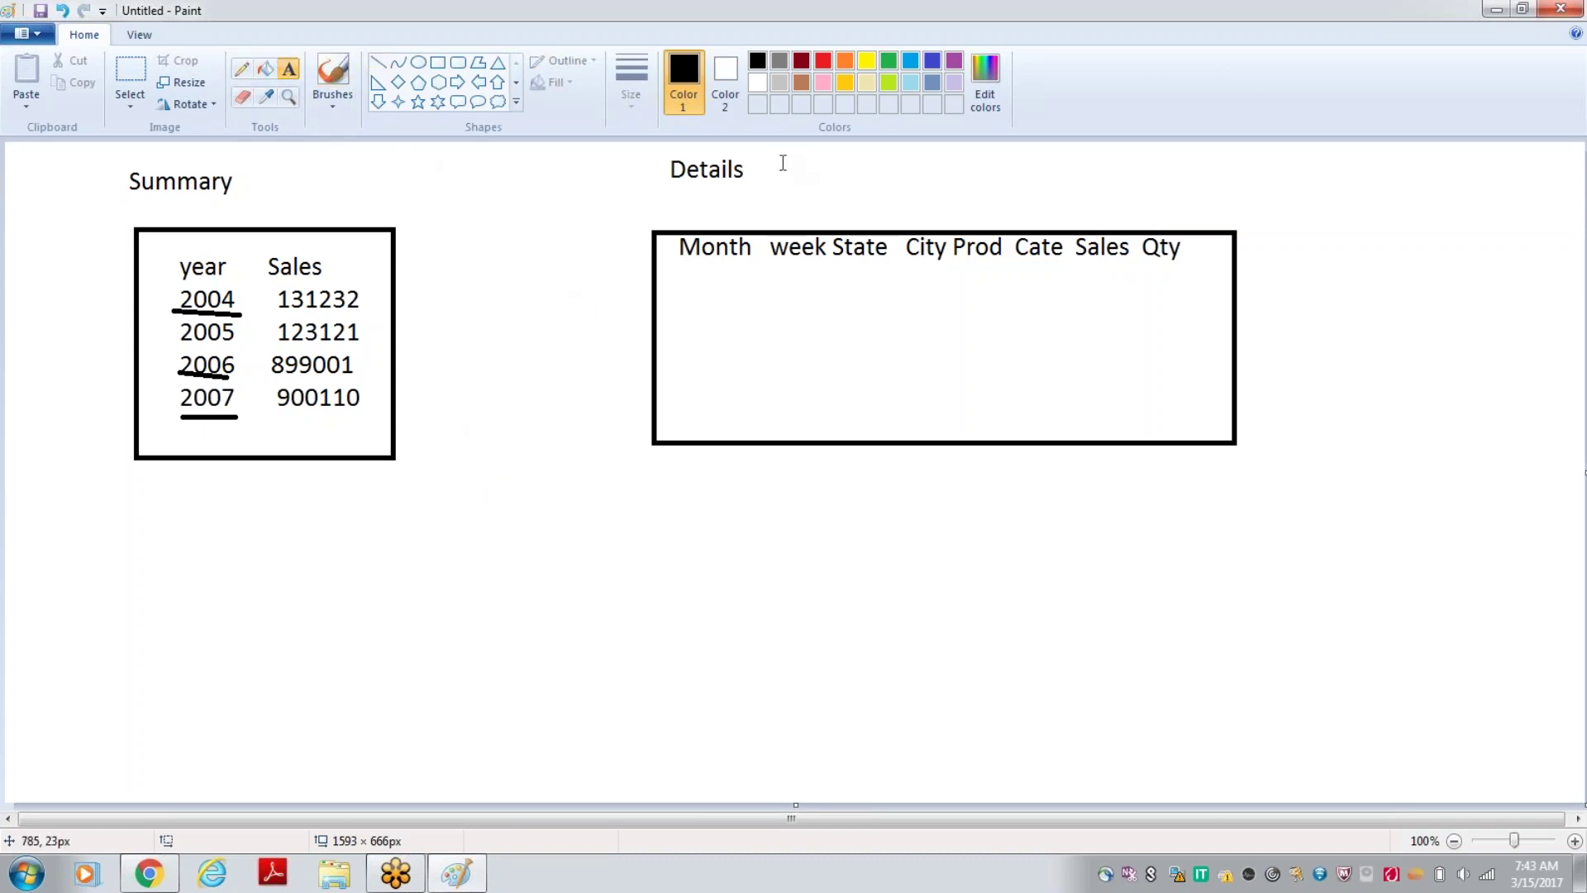
{"action": "left_click_drag", "start_coordinate": [784, 162], "coordinate": [1039, 187]}
{"action": "type", "text": "Prompt "}
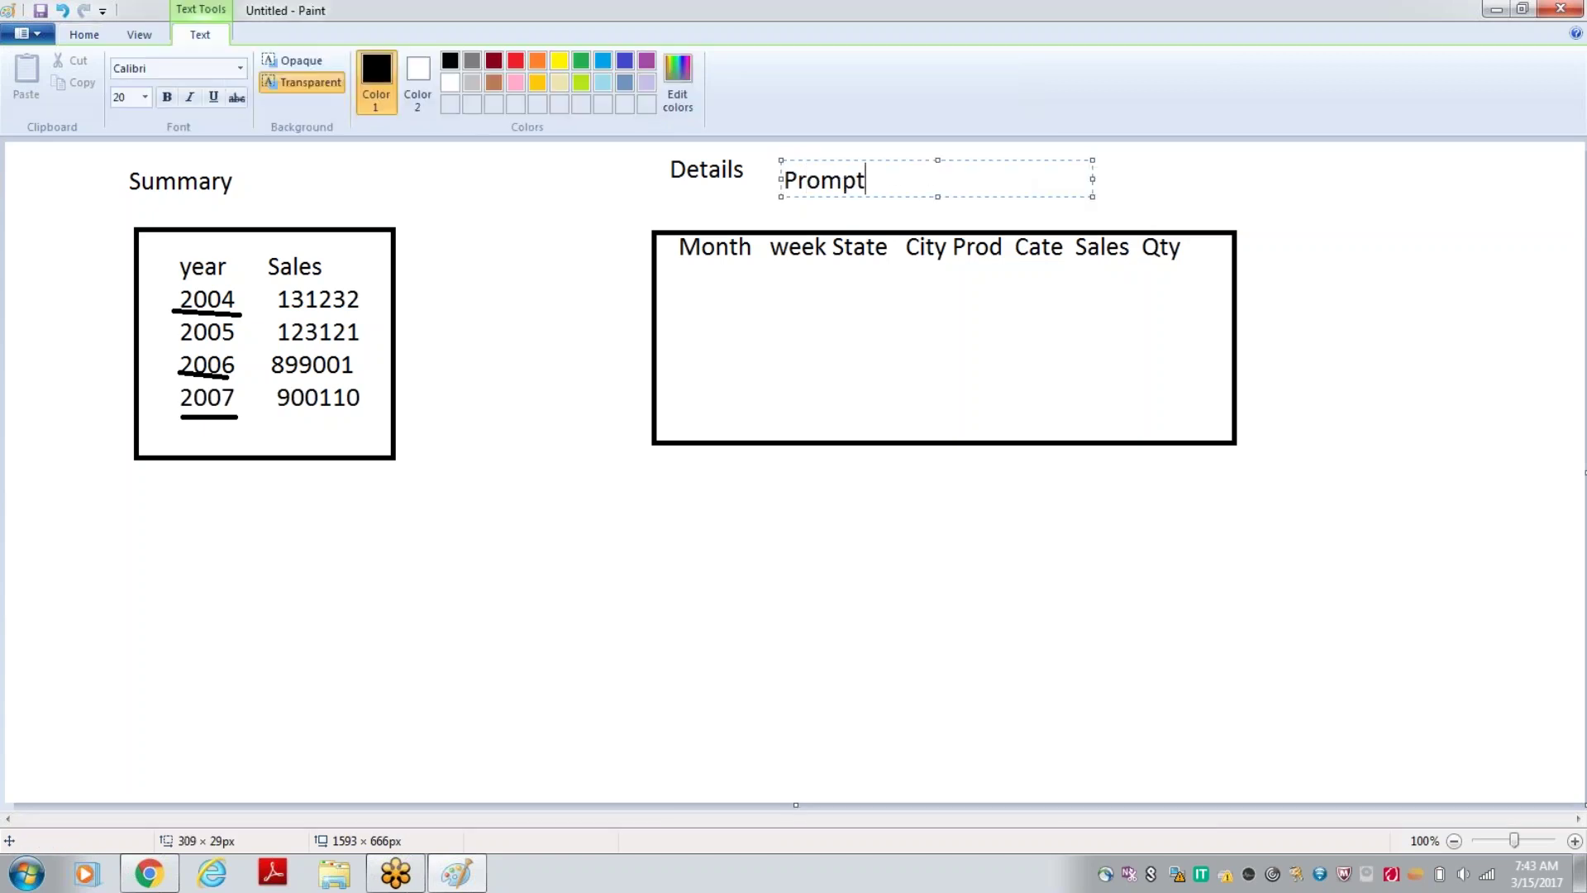
{"action": "type", "text": "on Year"}
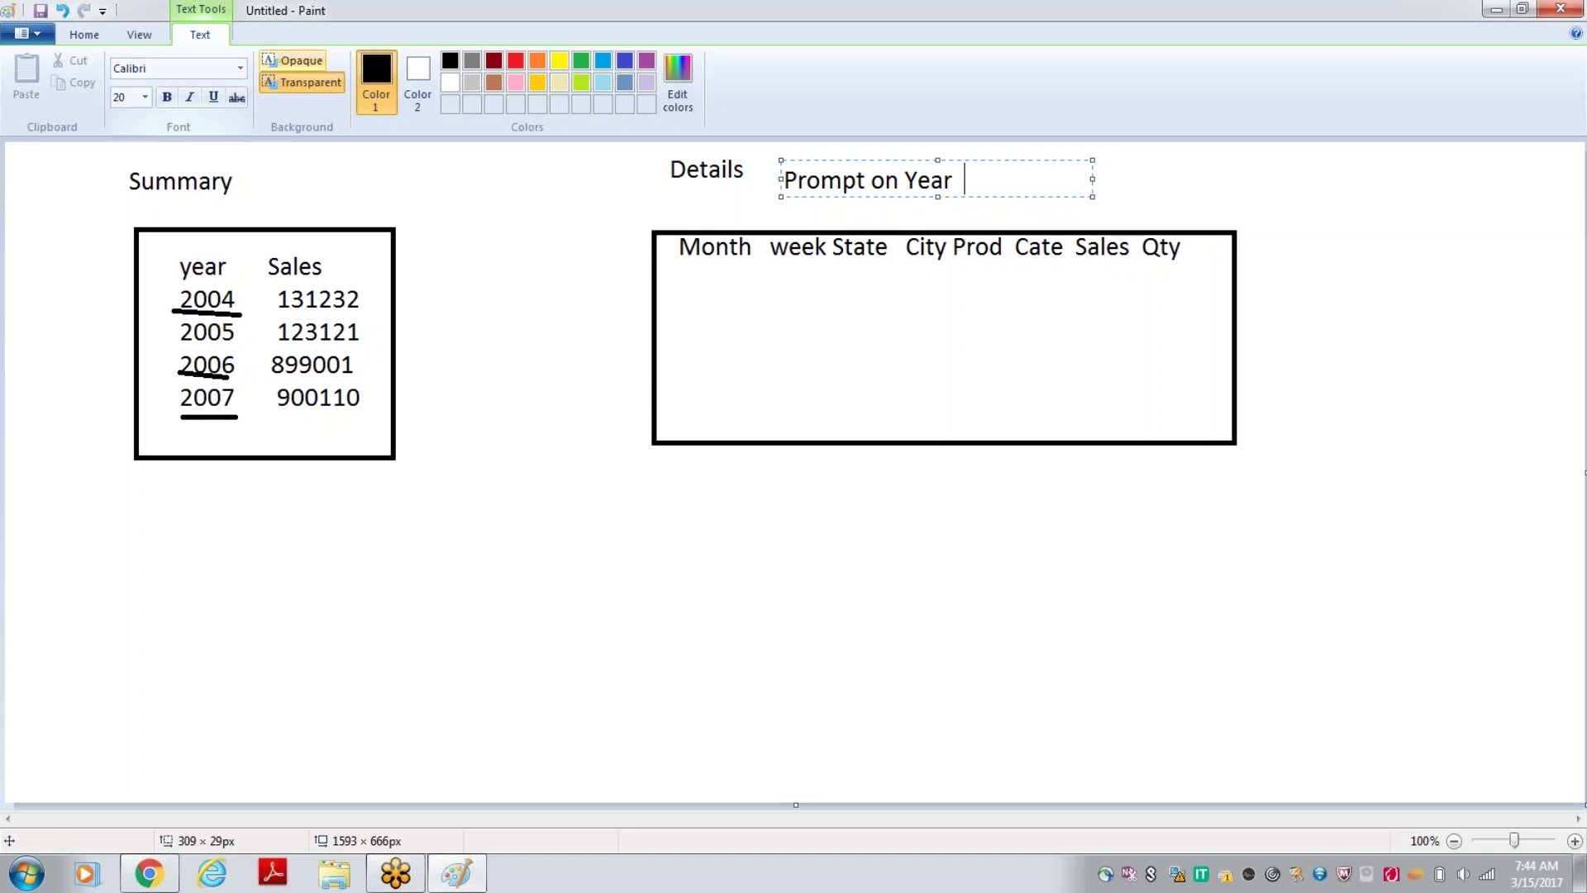
Start a text list in the empty area below the two boxes with the lines "Linking" and "Hyperlinking".
{"action": "left_click", "coordinate": [83, 35]}
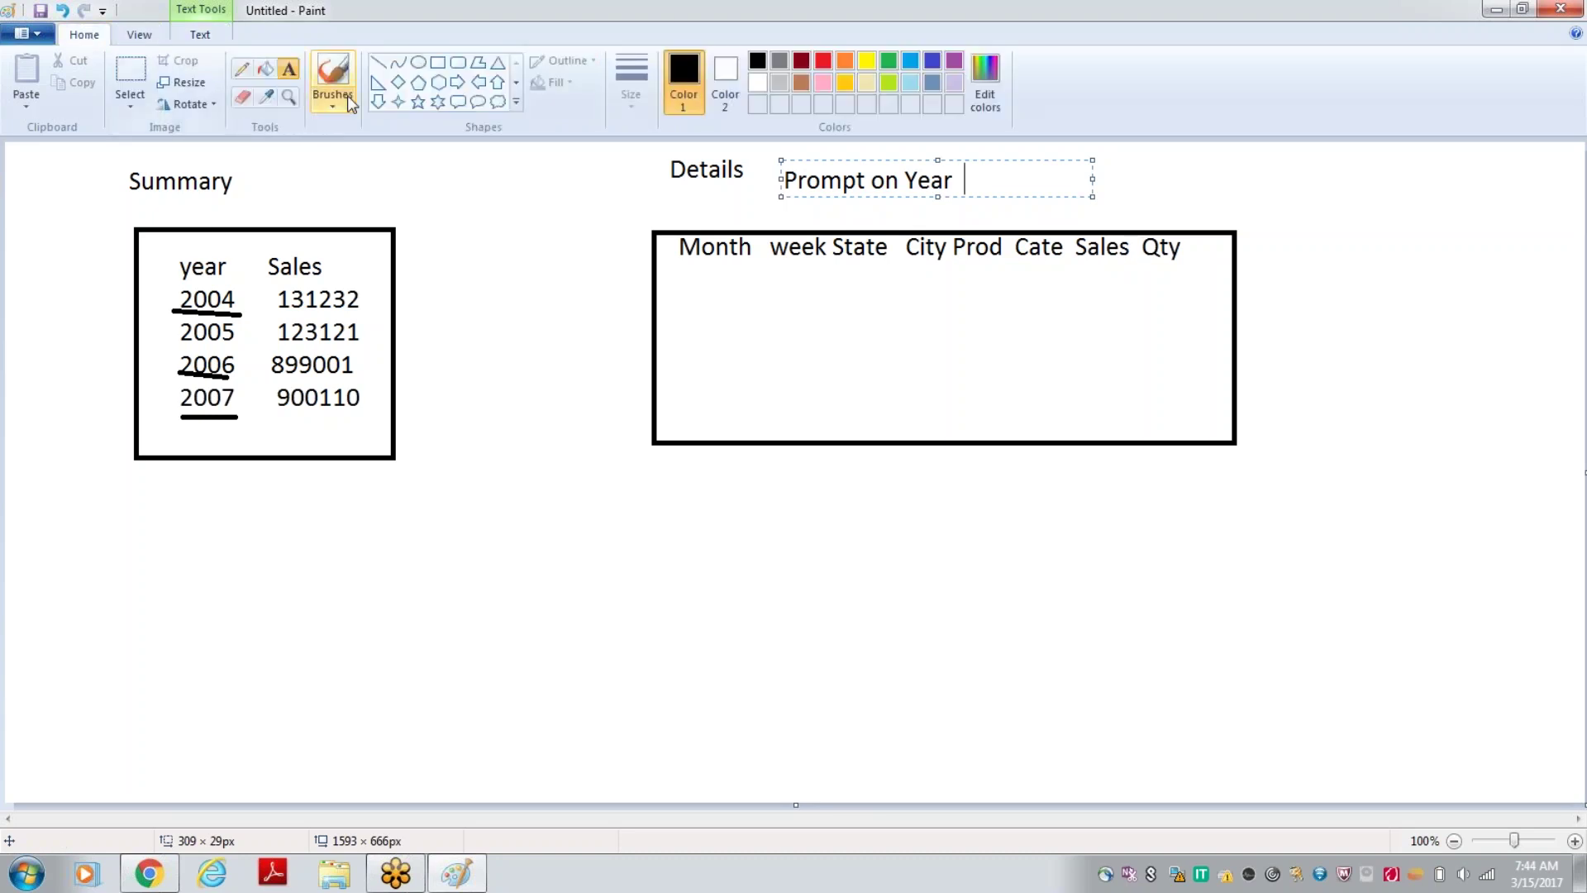
{"action": "left_click", "coordinate": [288, 71]}
{"action": "left_click_drag", "start_coordinate": [556, 507], "coordinate": [1083, 783]}
{"action": "type", "text": "Linkiin"}
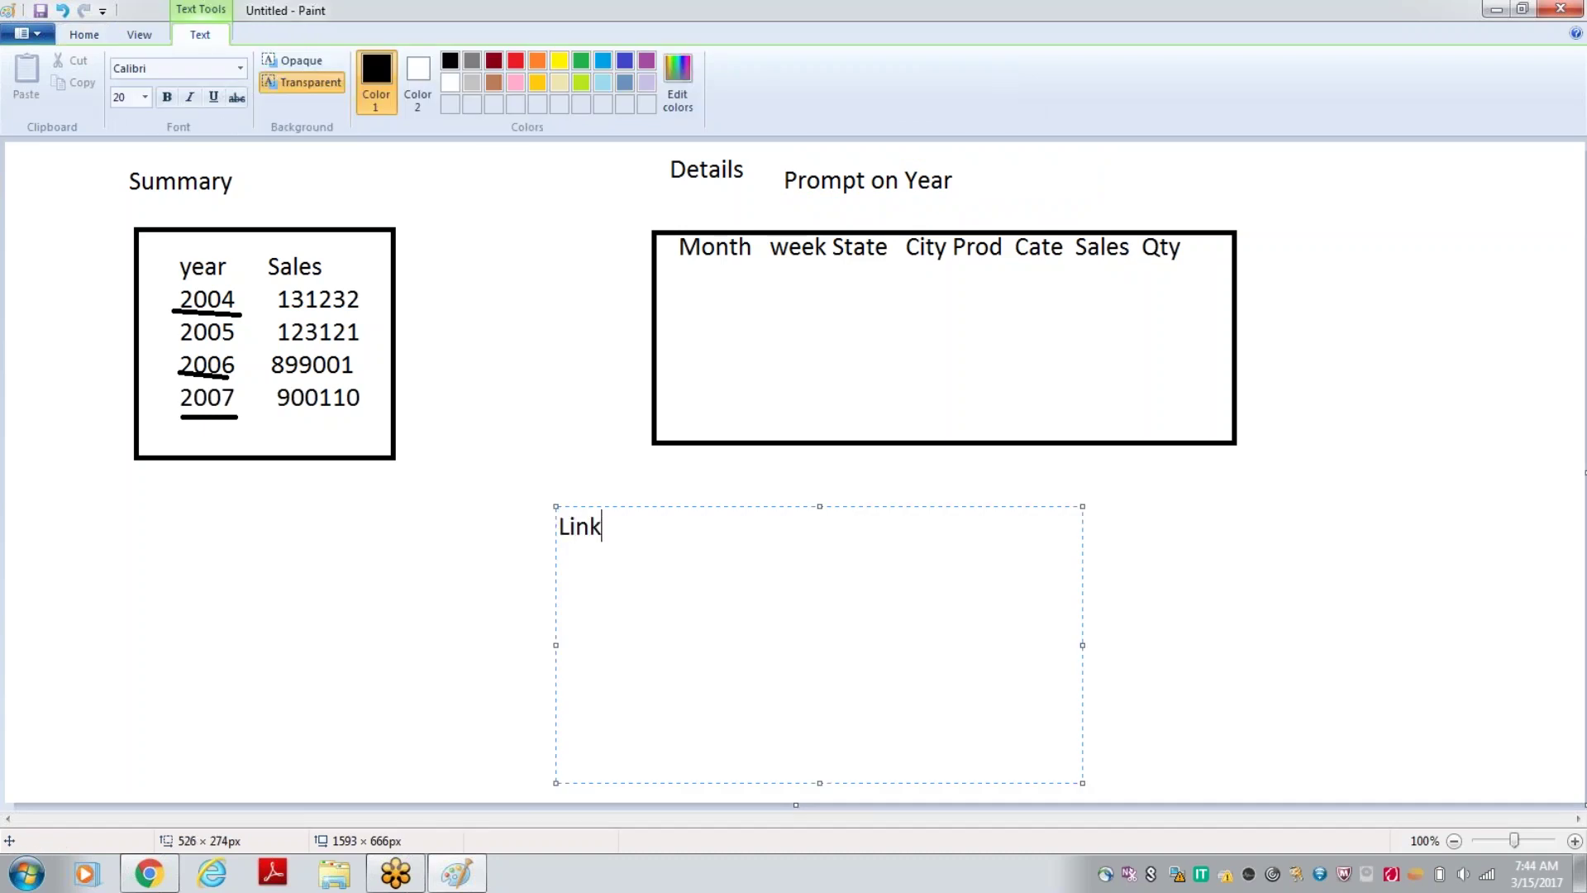
{"action": "key", "text": "BackSpace"}
{"action": "key", "text": "BackSpace"}
{"action": "type", "text": "ng"}
{"action": "key", "text": "Return"}
{"action": "key", "text": "Return"}
{"action": "type", "text": "Hyperlin"}
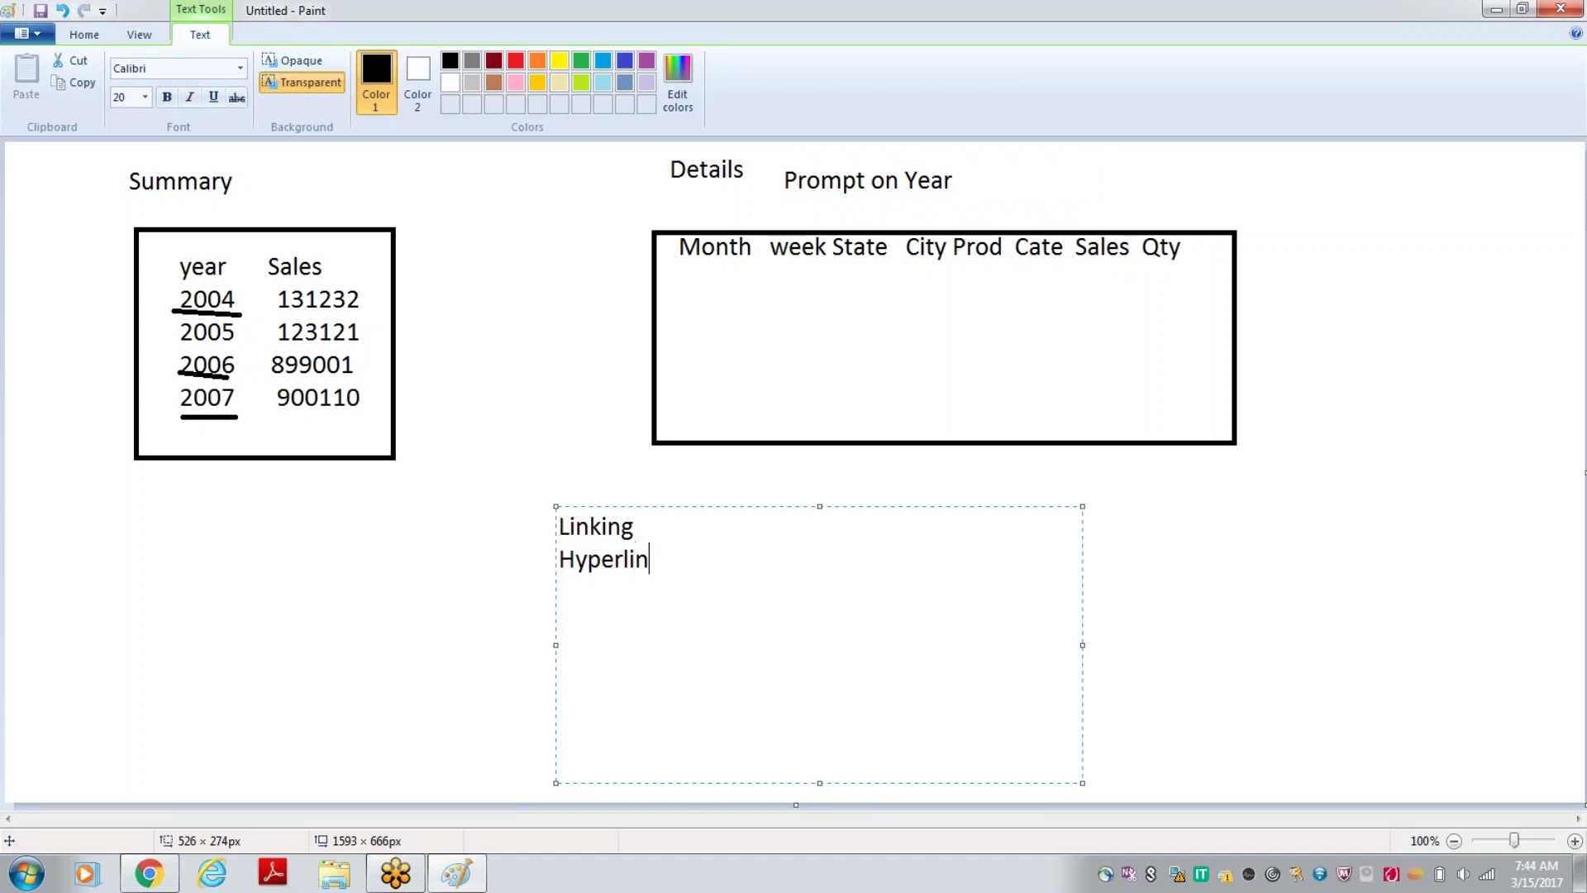
{"action": "type", "text": "king"}
Extend the list below Hyperlinking with the lines "Opendoc", "Summary Details" and "Jumping".
{"action": "key", "text": "Return"}
{"action": "type", "text": "Opendoc "}
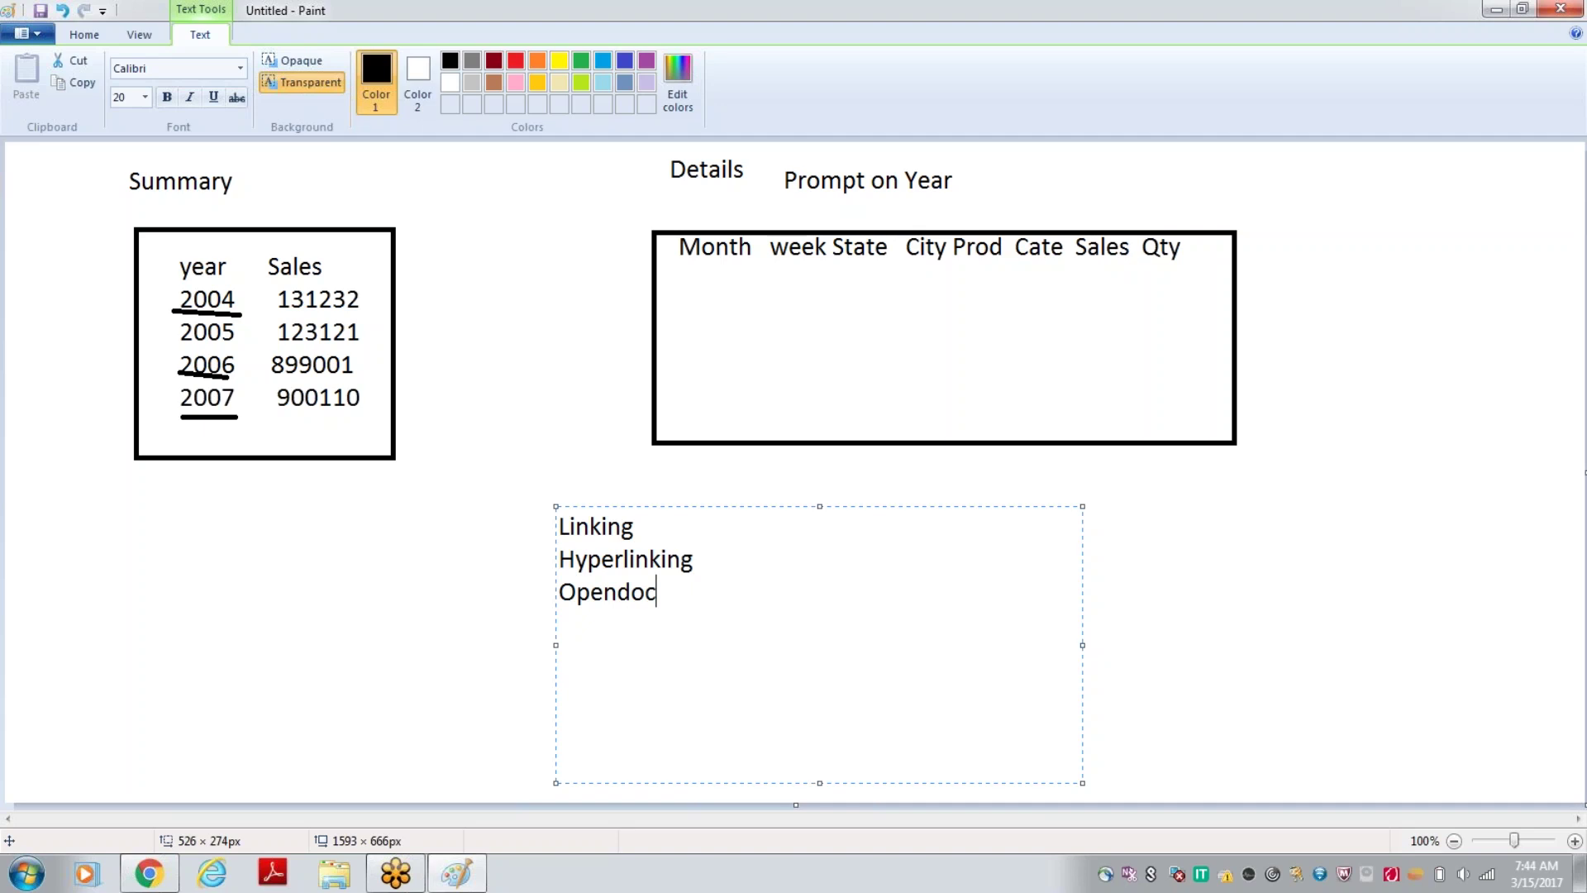
{"action": "type", "text": "Summary Details"}
{"action": "key", "text": "Return"}
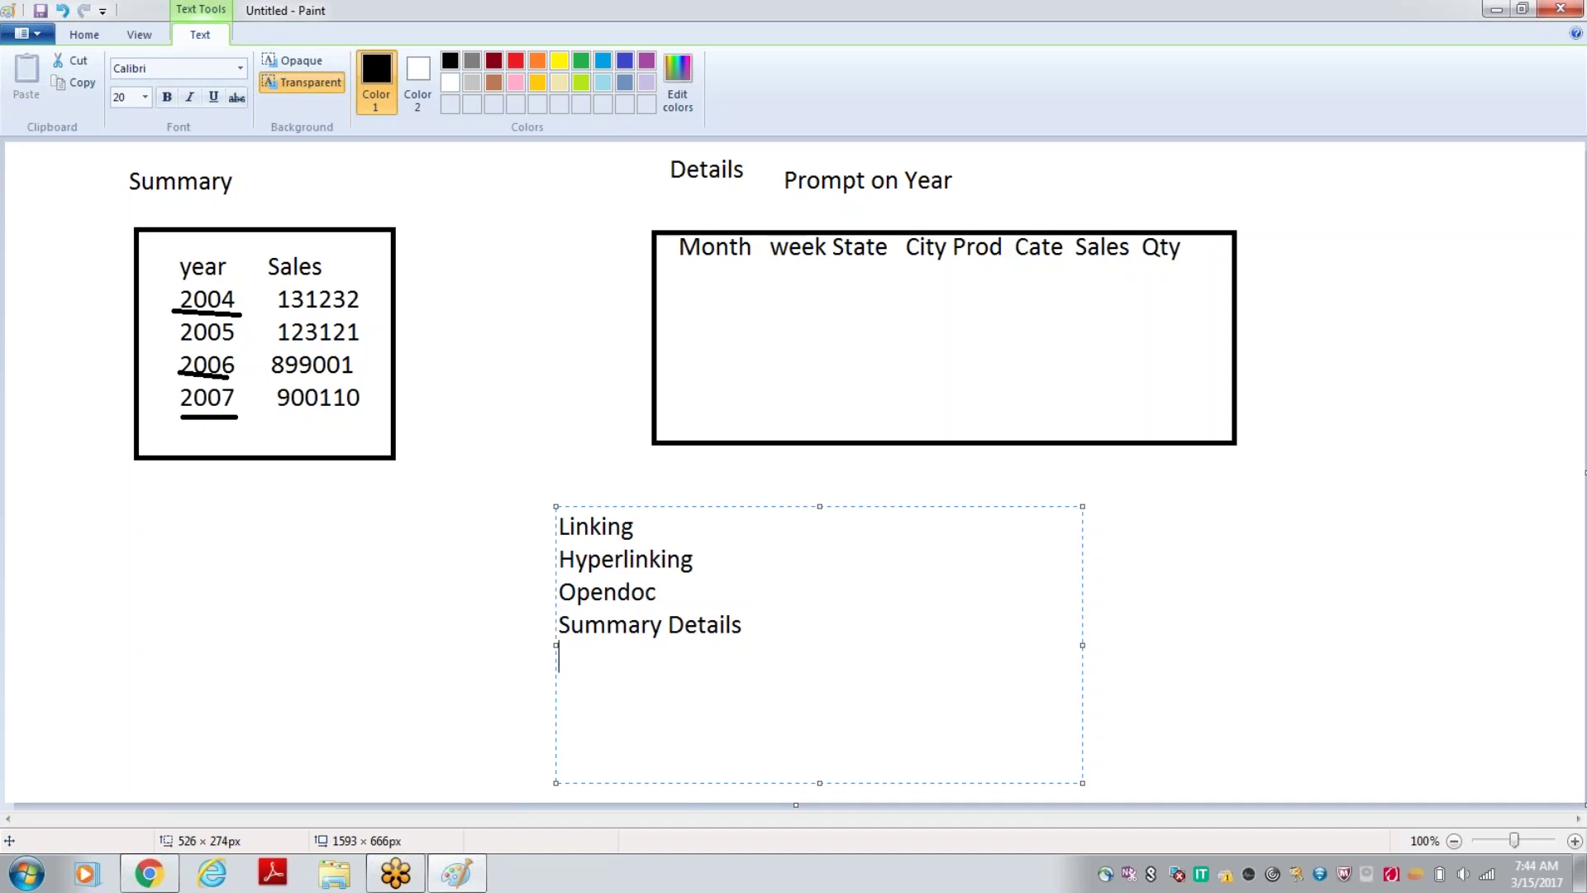
{"action": "type", "text": "Jumping"}
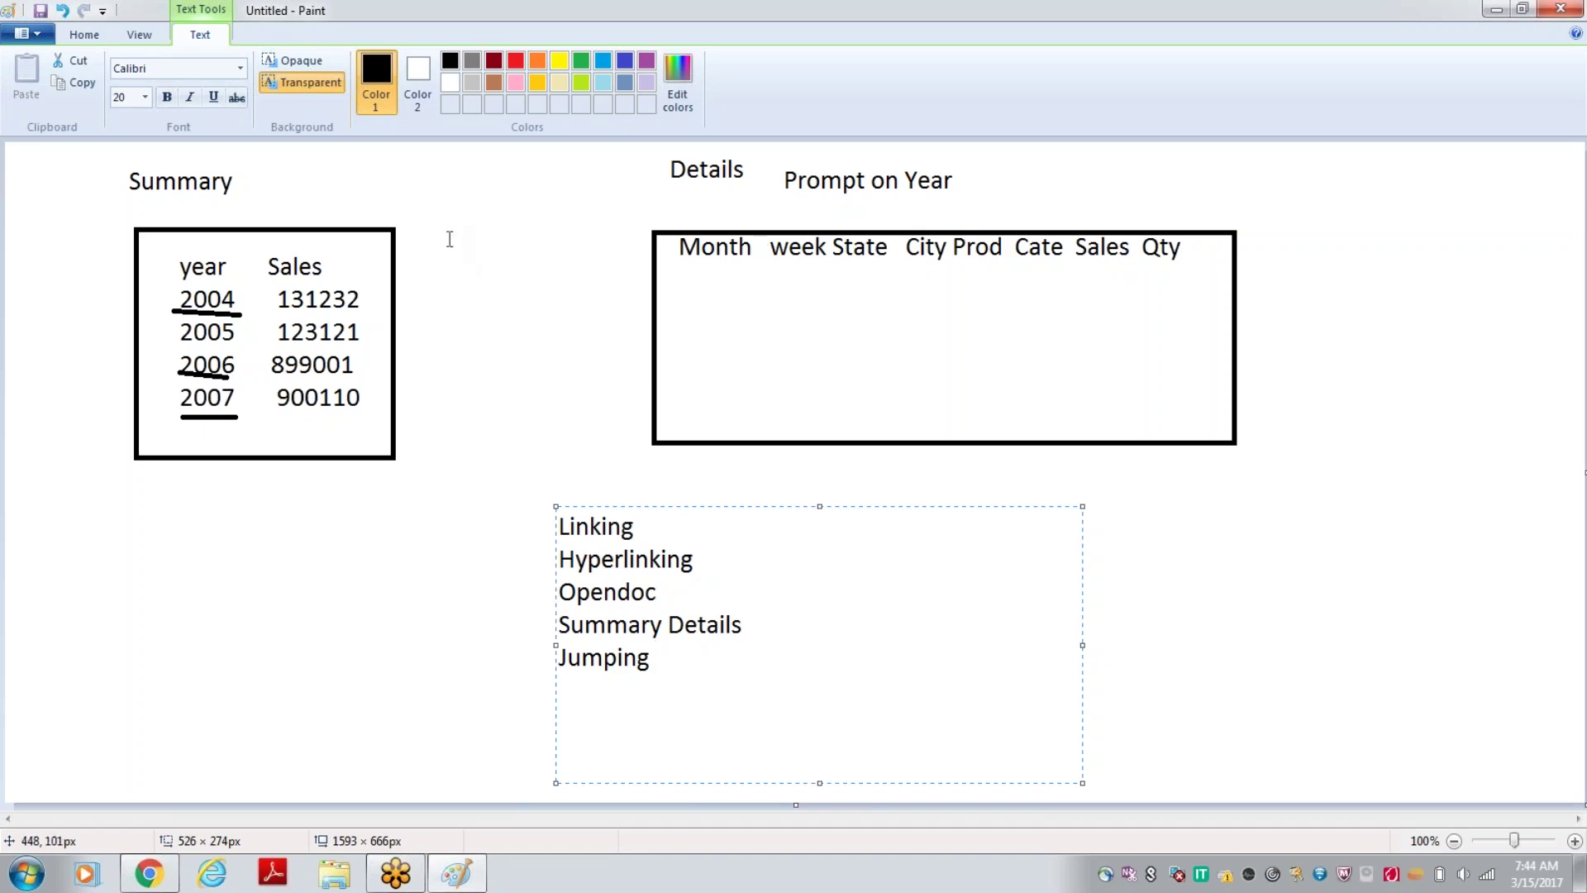
{"action": "left_click", "coordinate": [486, 350]}
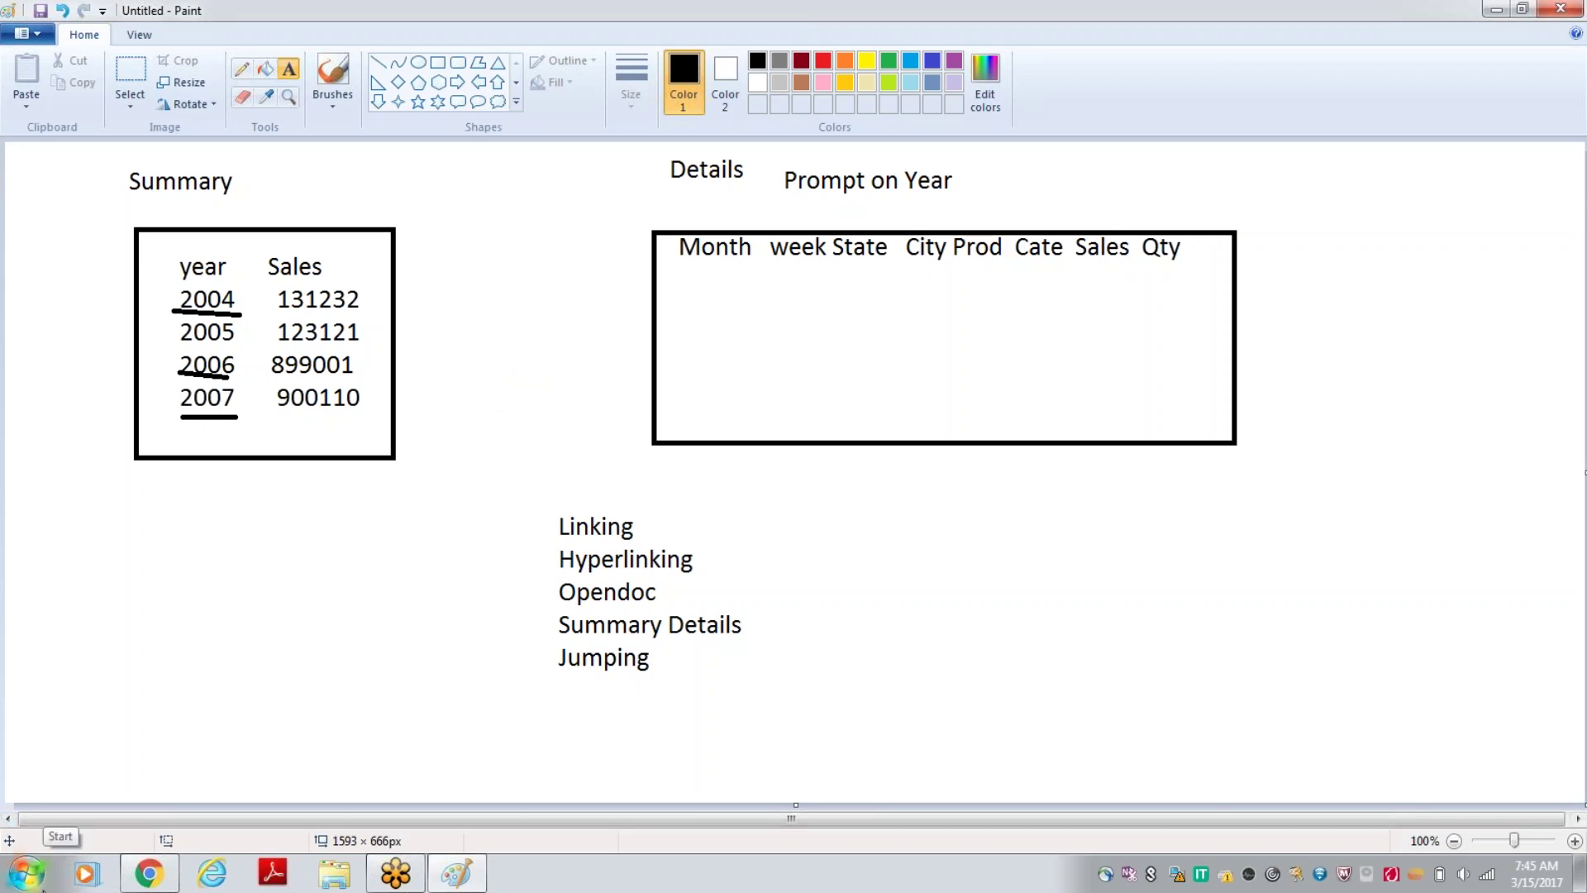
Switch to Remote Desktop Connection by launching it from the computer's installed programs.
{"action": "left_click", "coordinate": [26, 874]}
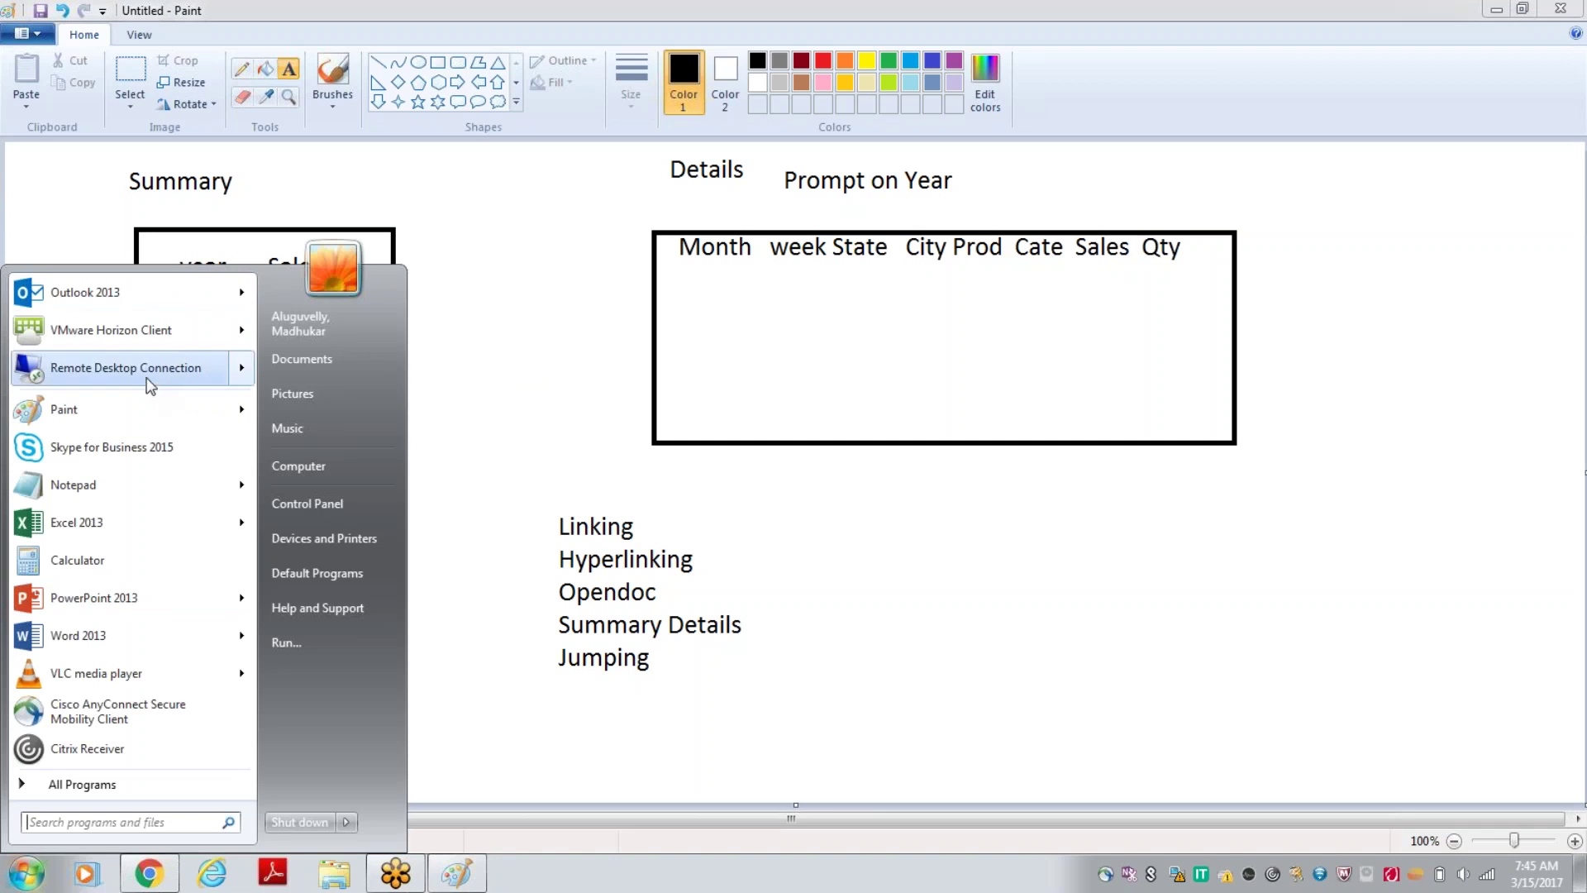
{"action": "mouse_move", "coordinate": [149, 381]}
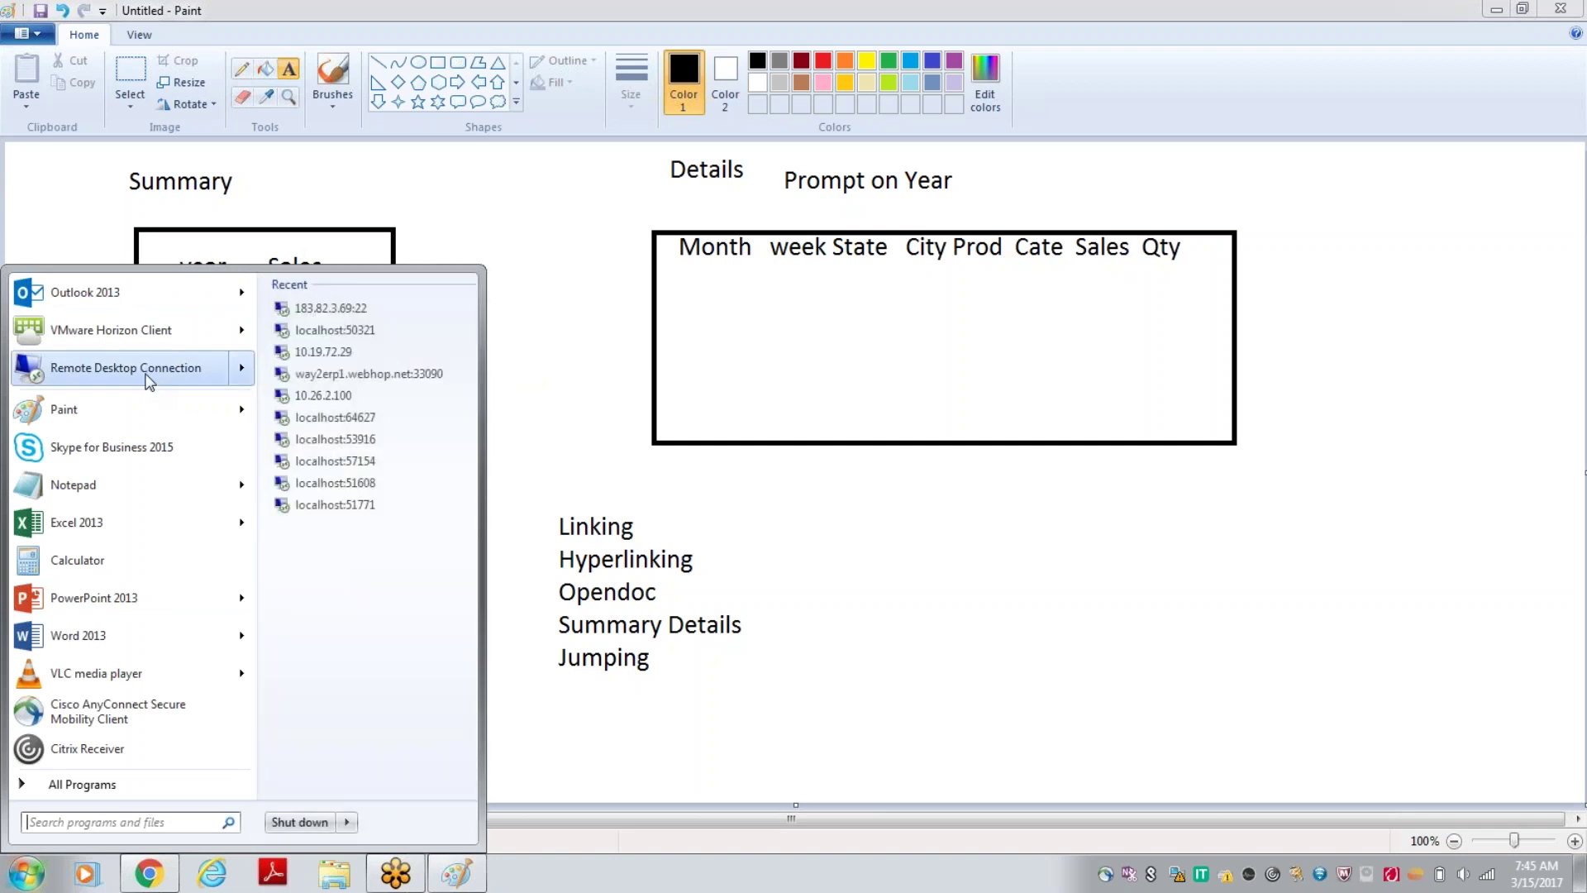
{"action": "left_click", "coordinate": [146, 373]}
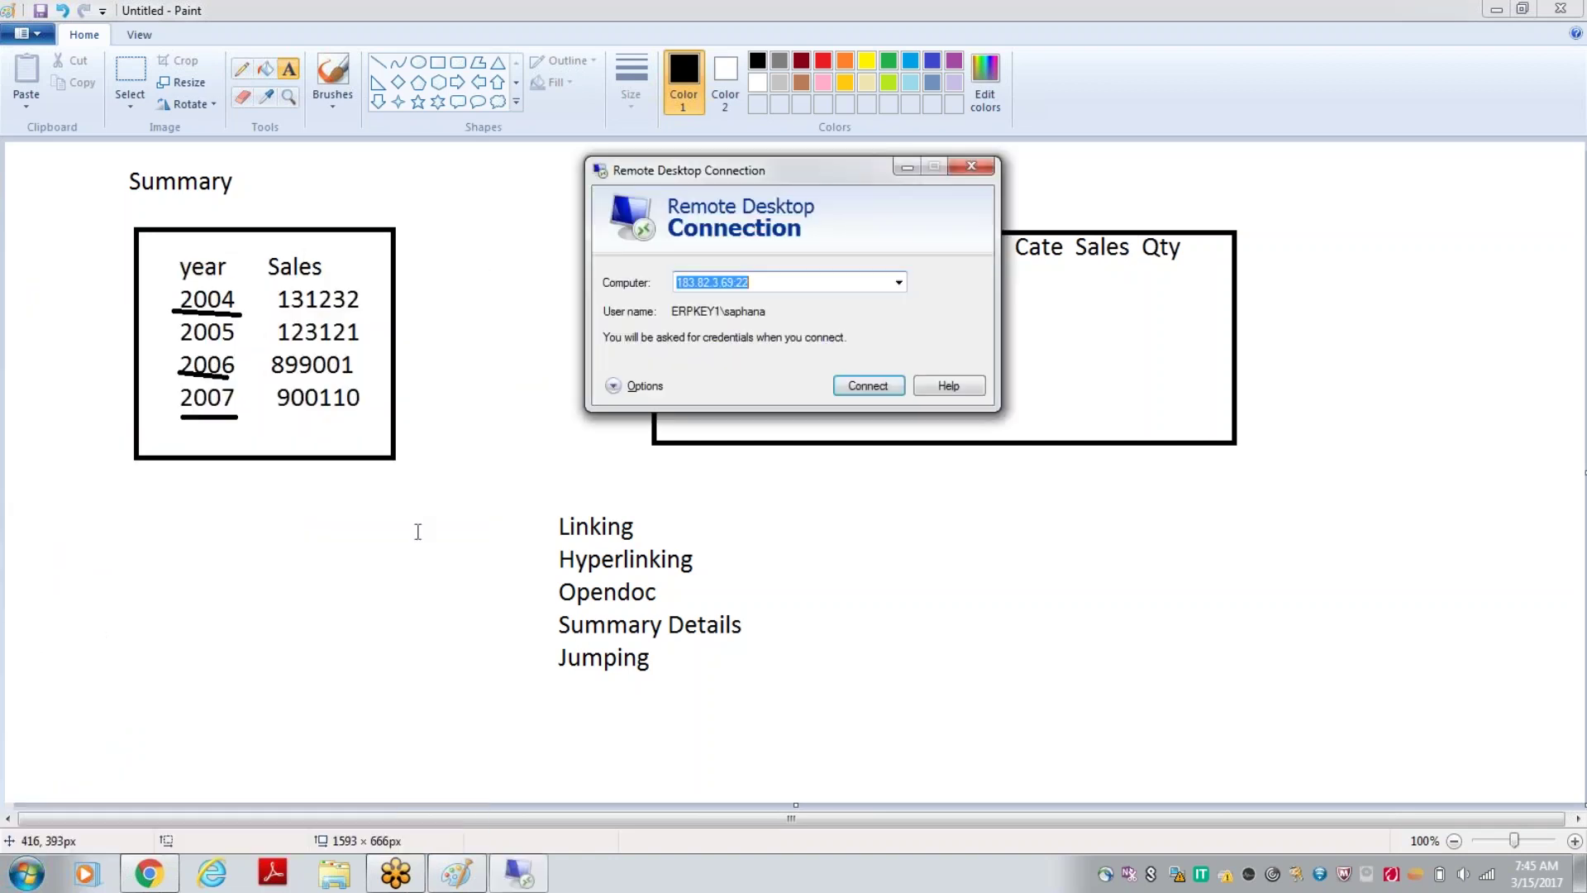
Connect to the remote computer with the saved user's password, continuing past the certificate warning and the logon notice.
{"action": "left_click", "coordinate": [871, 385]}
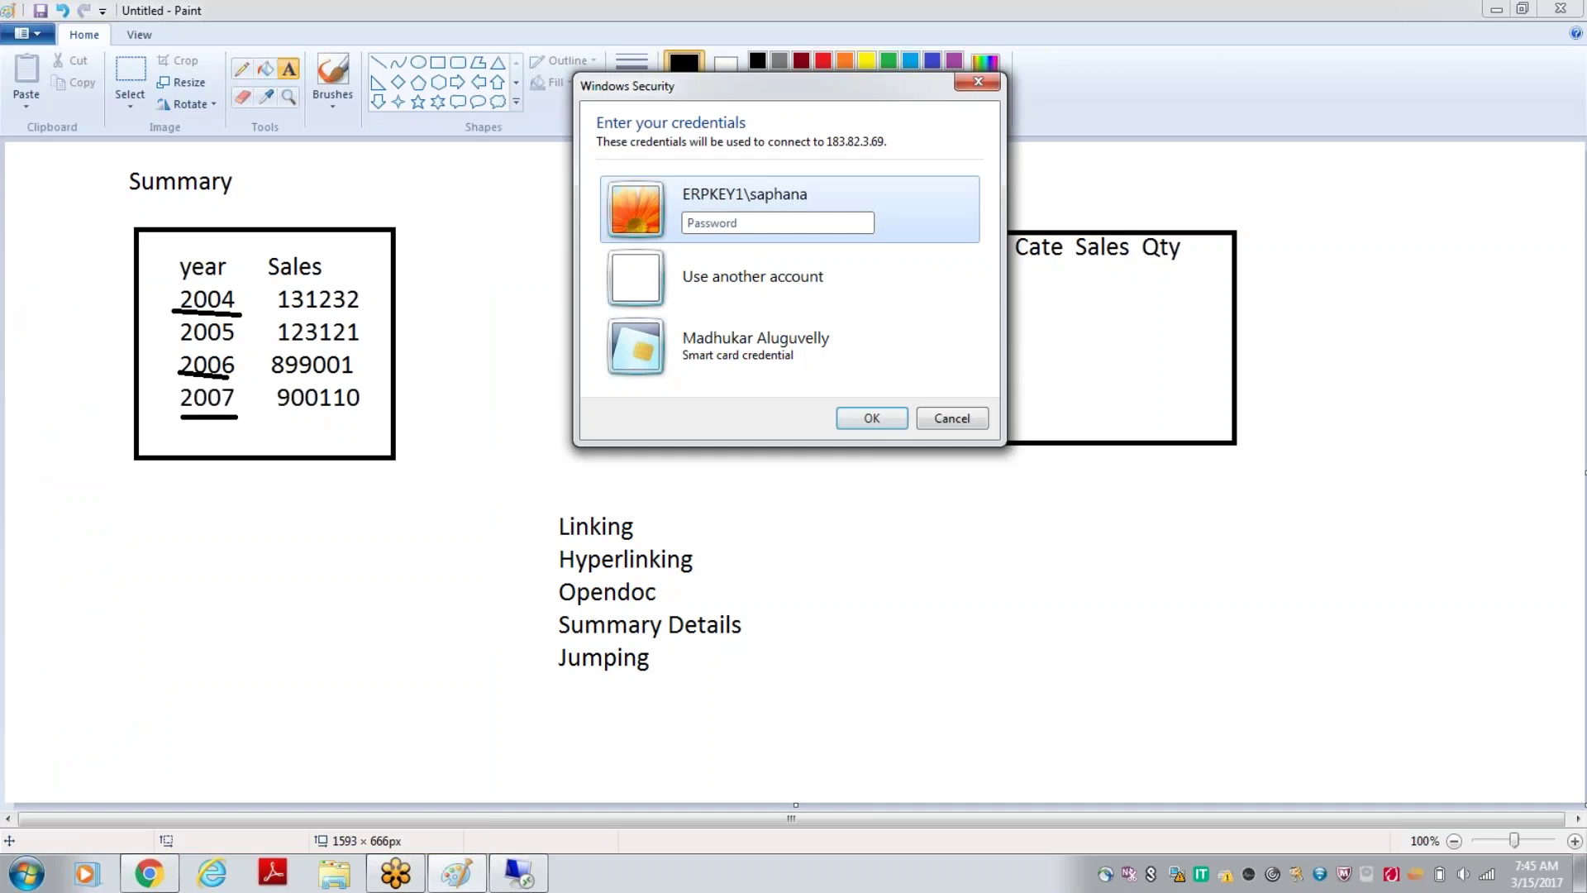
{"action": "left_click", "coordinate": [774, 225]}
{"action": "type", "text": "***"}
{"action": "type", "text": "******"}
{"action": "key", "text": "Return"}
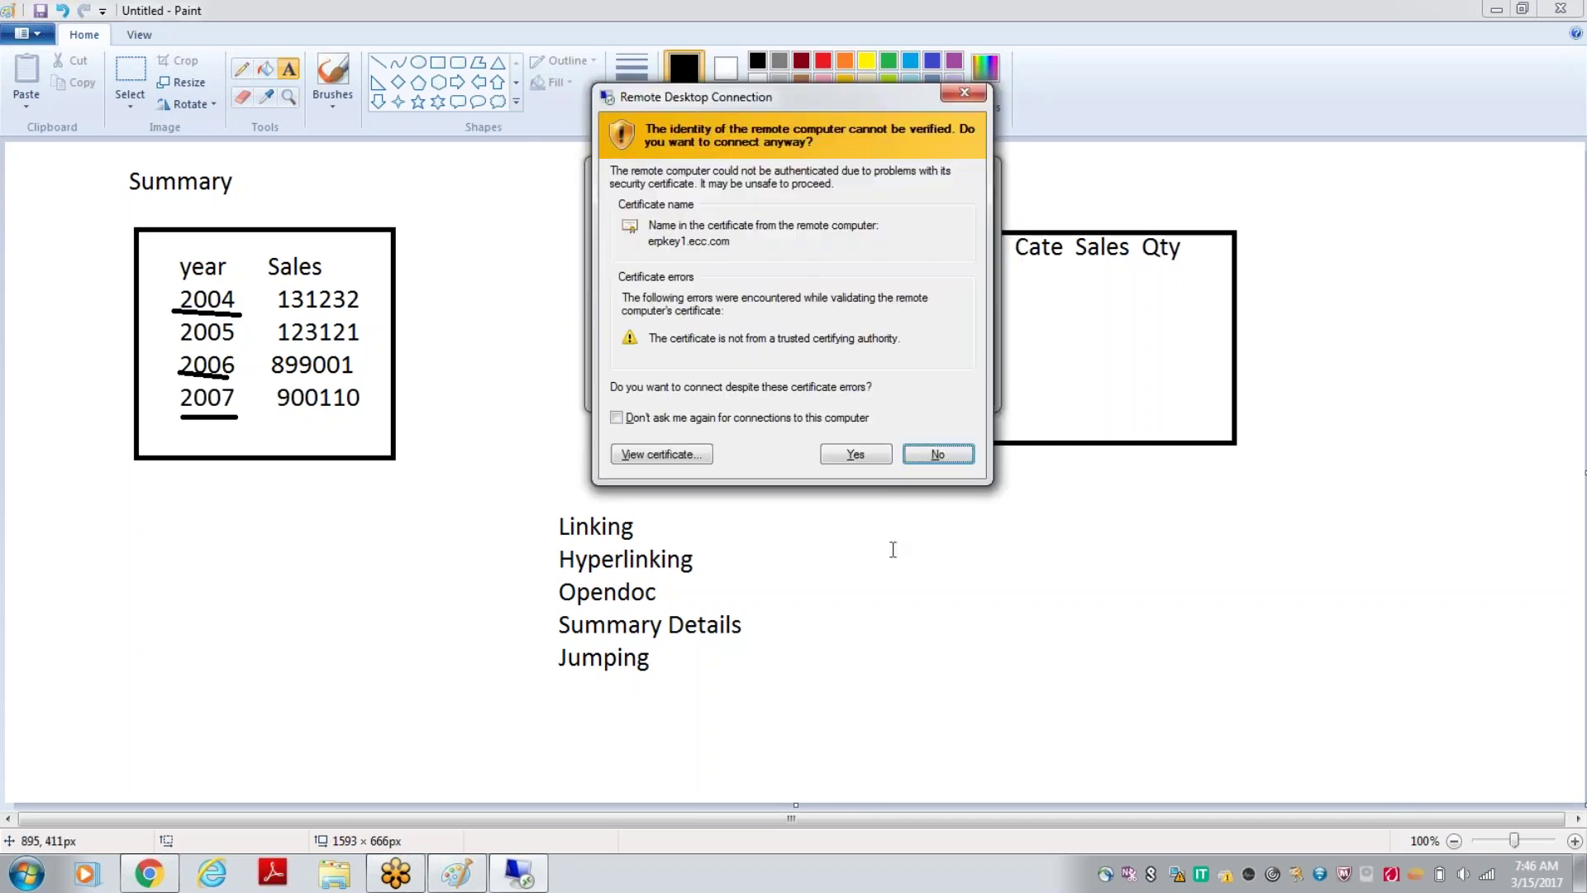
{"action": "left_click", "coordinate": [855, 456]}
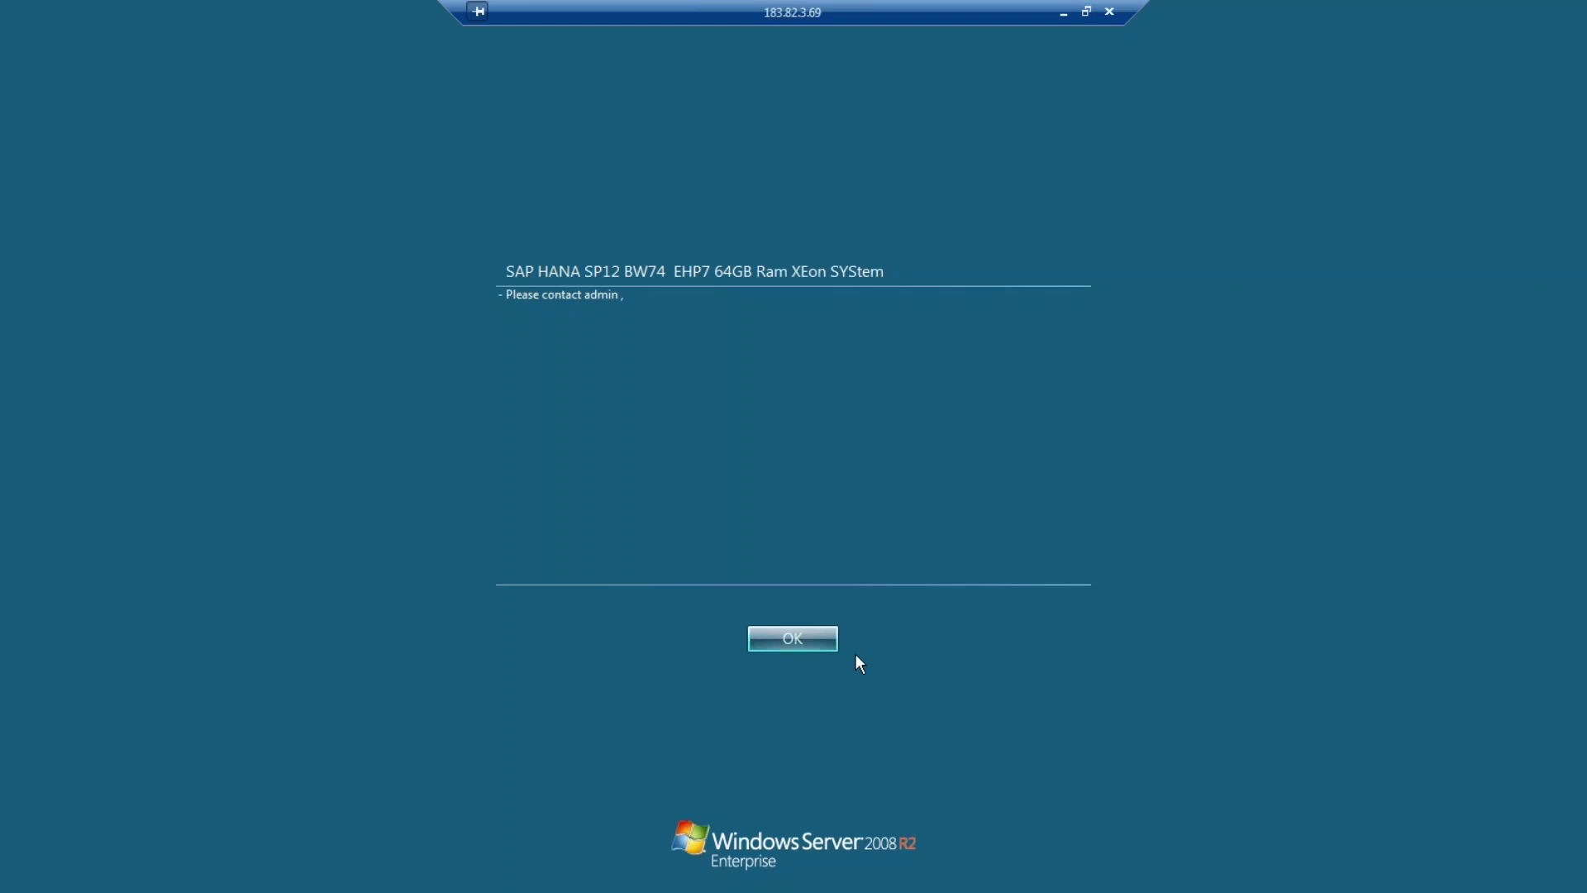
{"action": "left_click", "coordinate": [800, 644]}
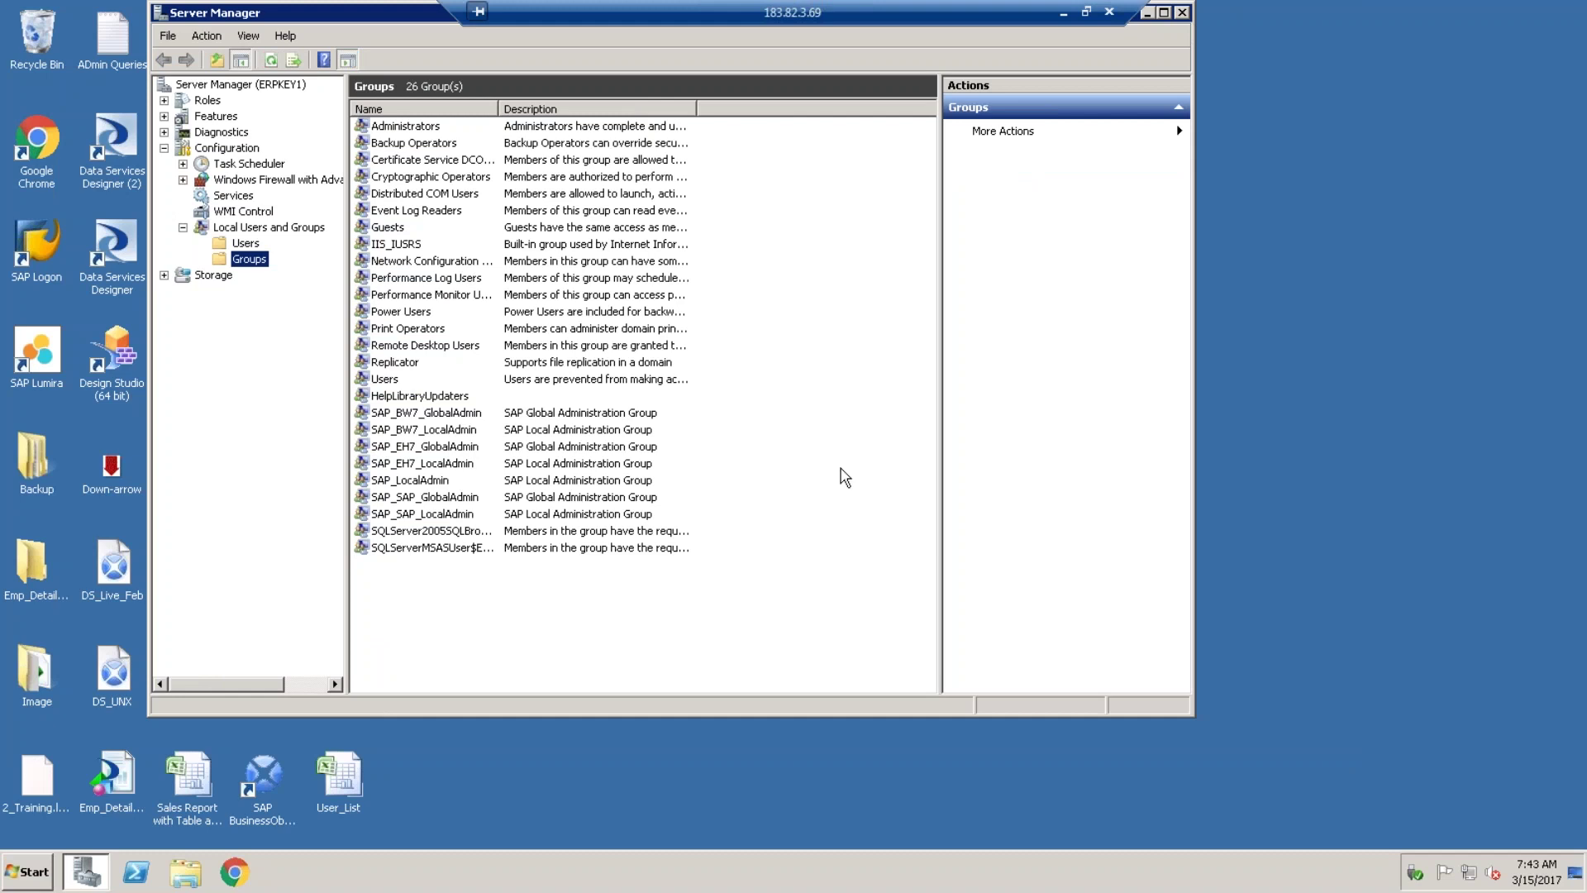
Close Server Manager and open the BI launch pad page at localhost:8080/BOE/BI in Internet Explorer.
{"action": "left_click", "coordinate": [1182, 13]}
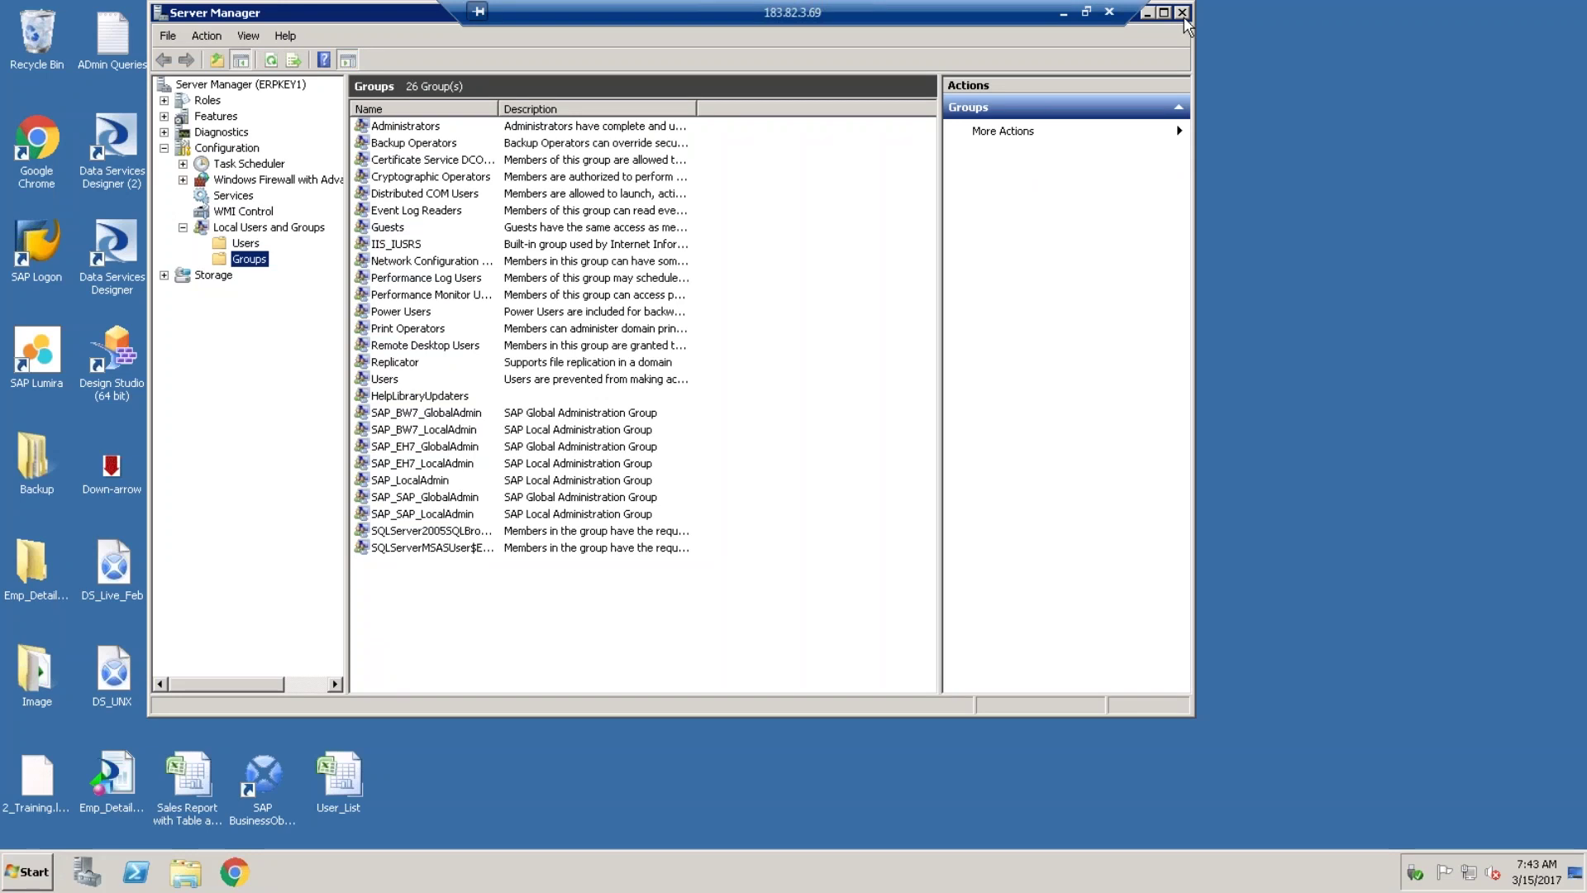
{"action": "left_click", "coordinate": [28, 873]}
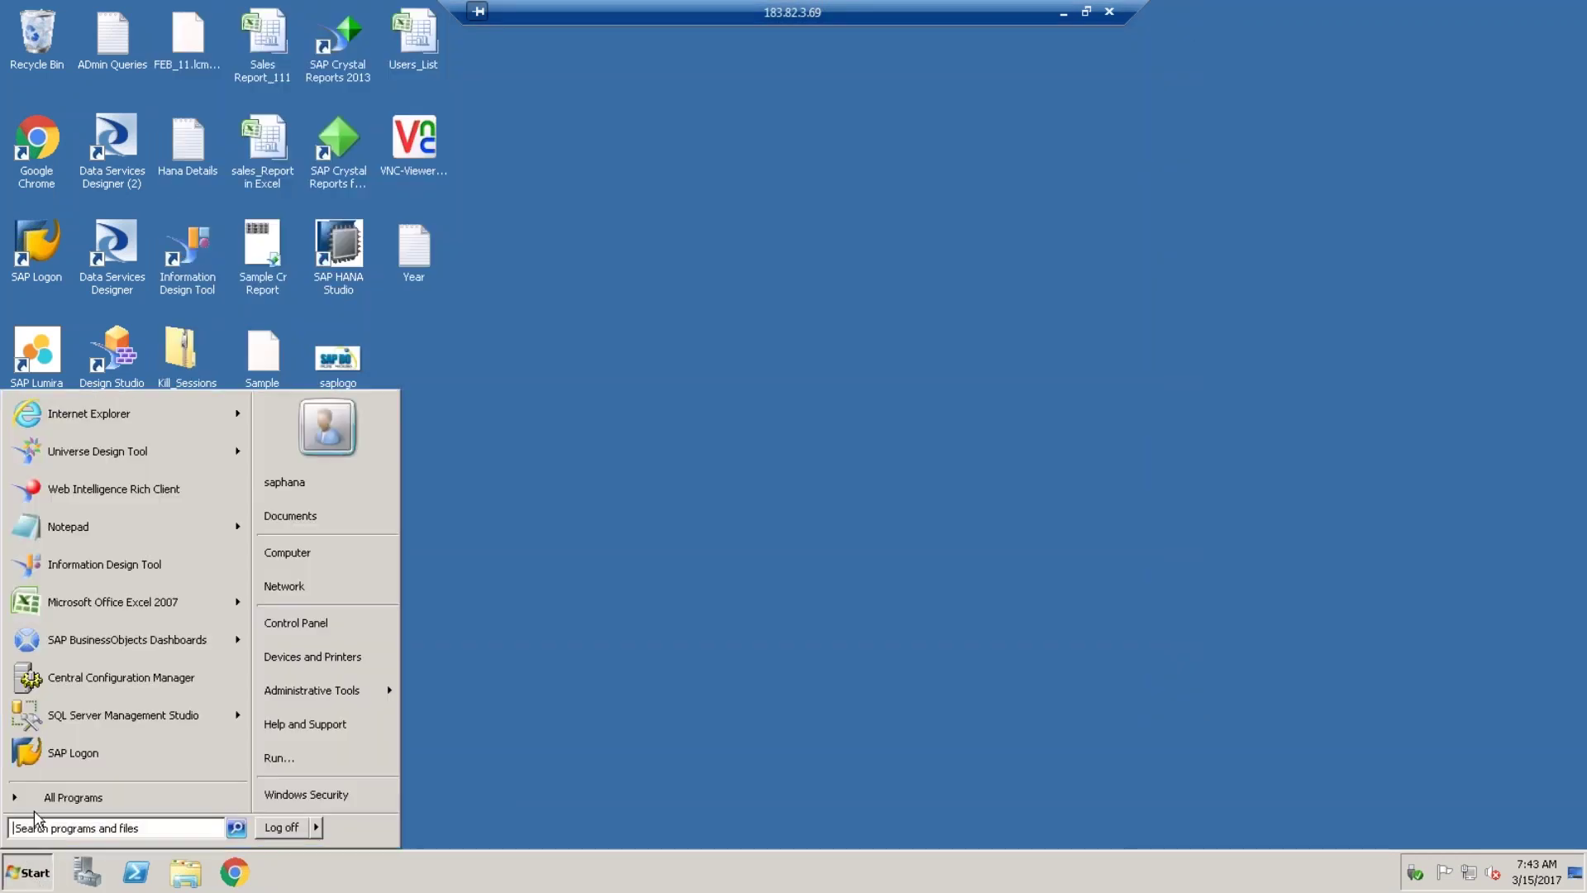
{"action": "left_click", "coordinate": [131, 409]}
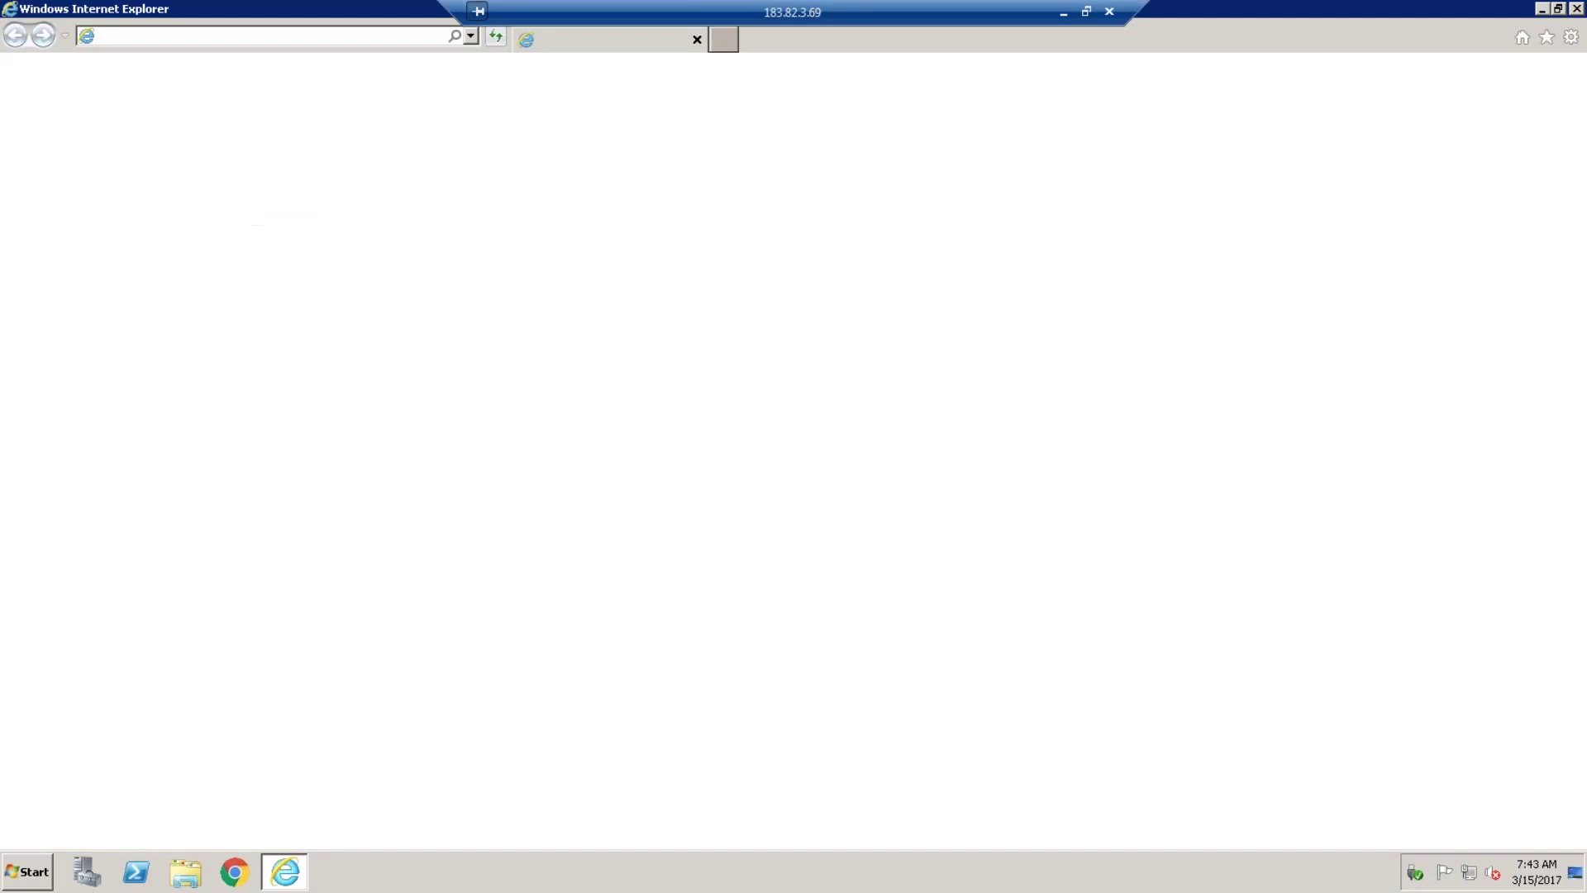
{"action": "left_click", "coordinate": [471, 36]}
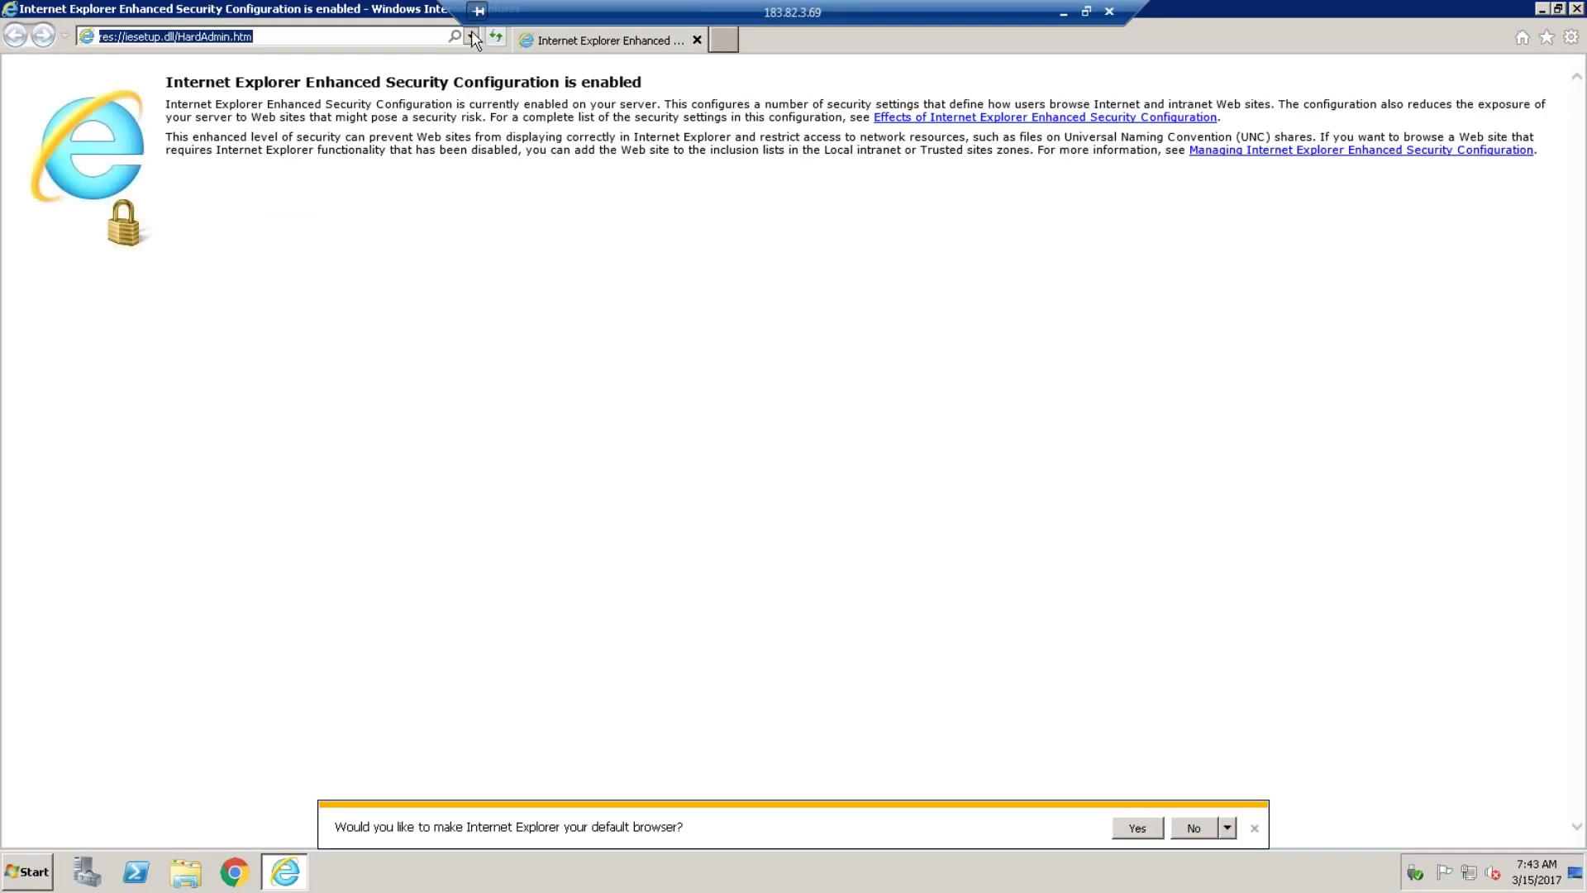
{"action": "left_click", "coordinate": [285, 58]}
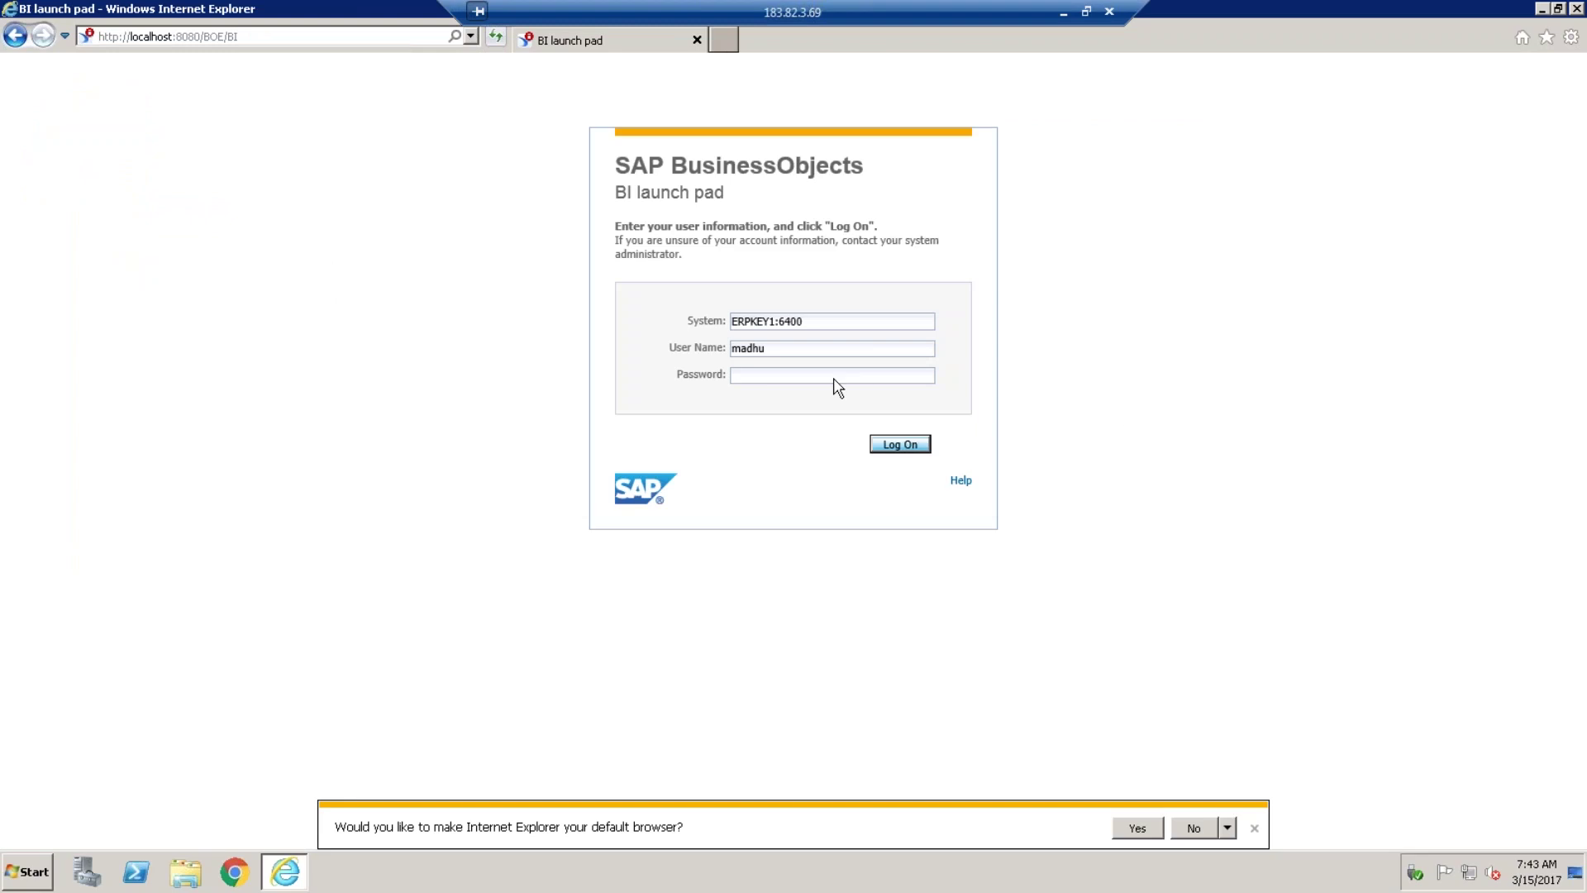
Log on to BI launch pad with the account password, re-entering it if necessary, and dismiss the default-browser prompt.
{"action": "left_click", "coordinate": [834, 376]}
{"action": "type", "text": "•••••"}
{"action": "key", "text": "Return"}
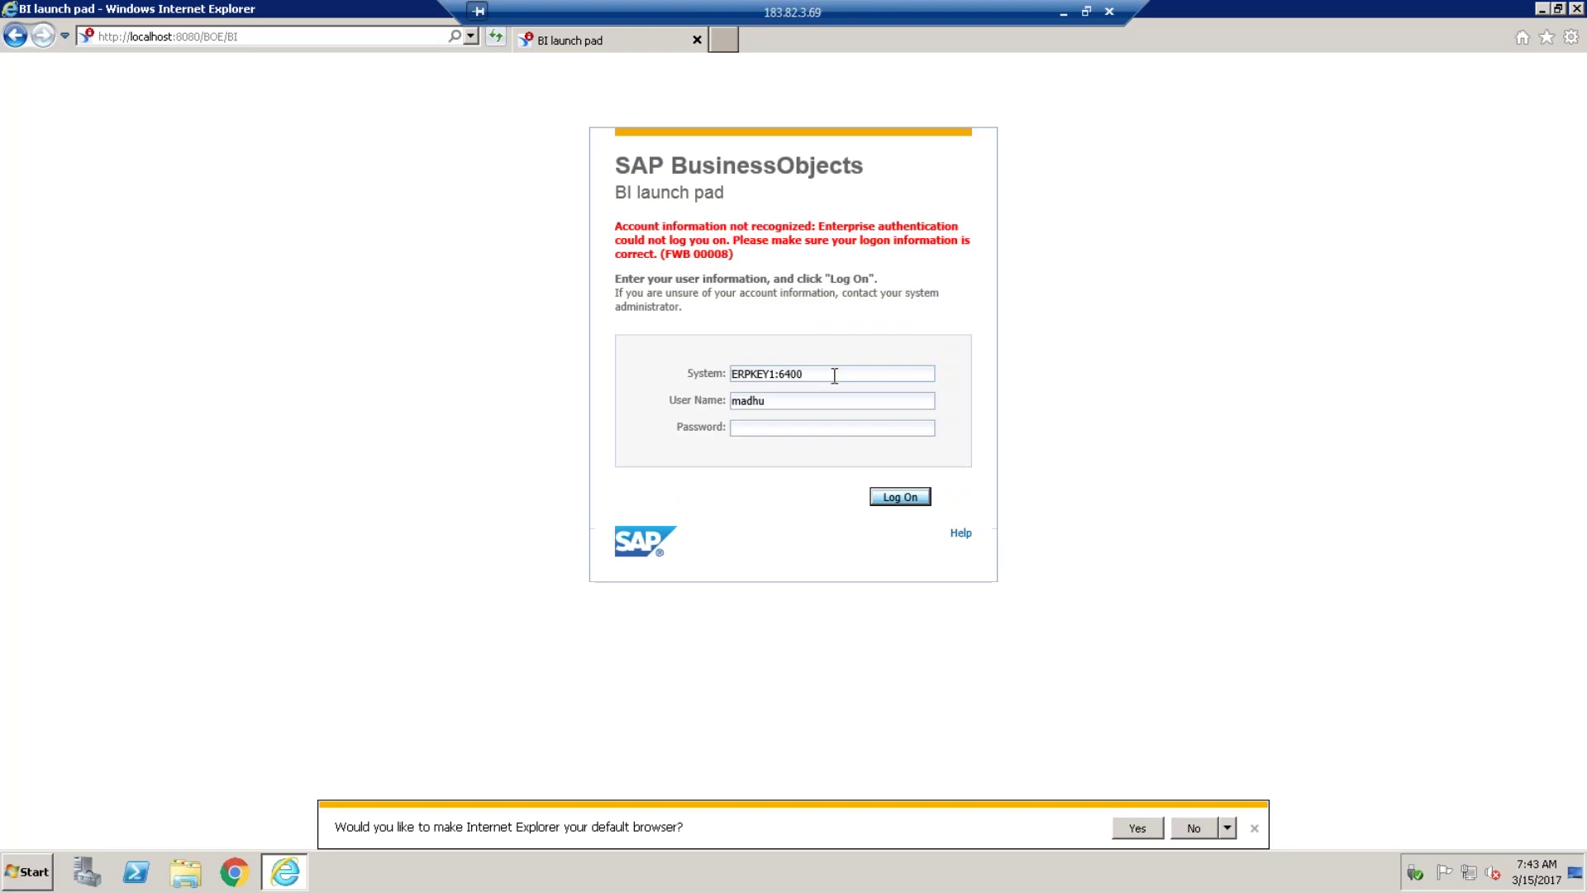
{"action": "type", "text": "*****"}
{"action": "key", "text": "Return"}
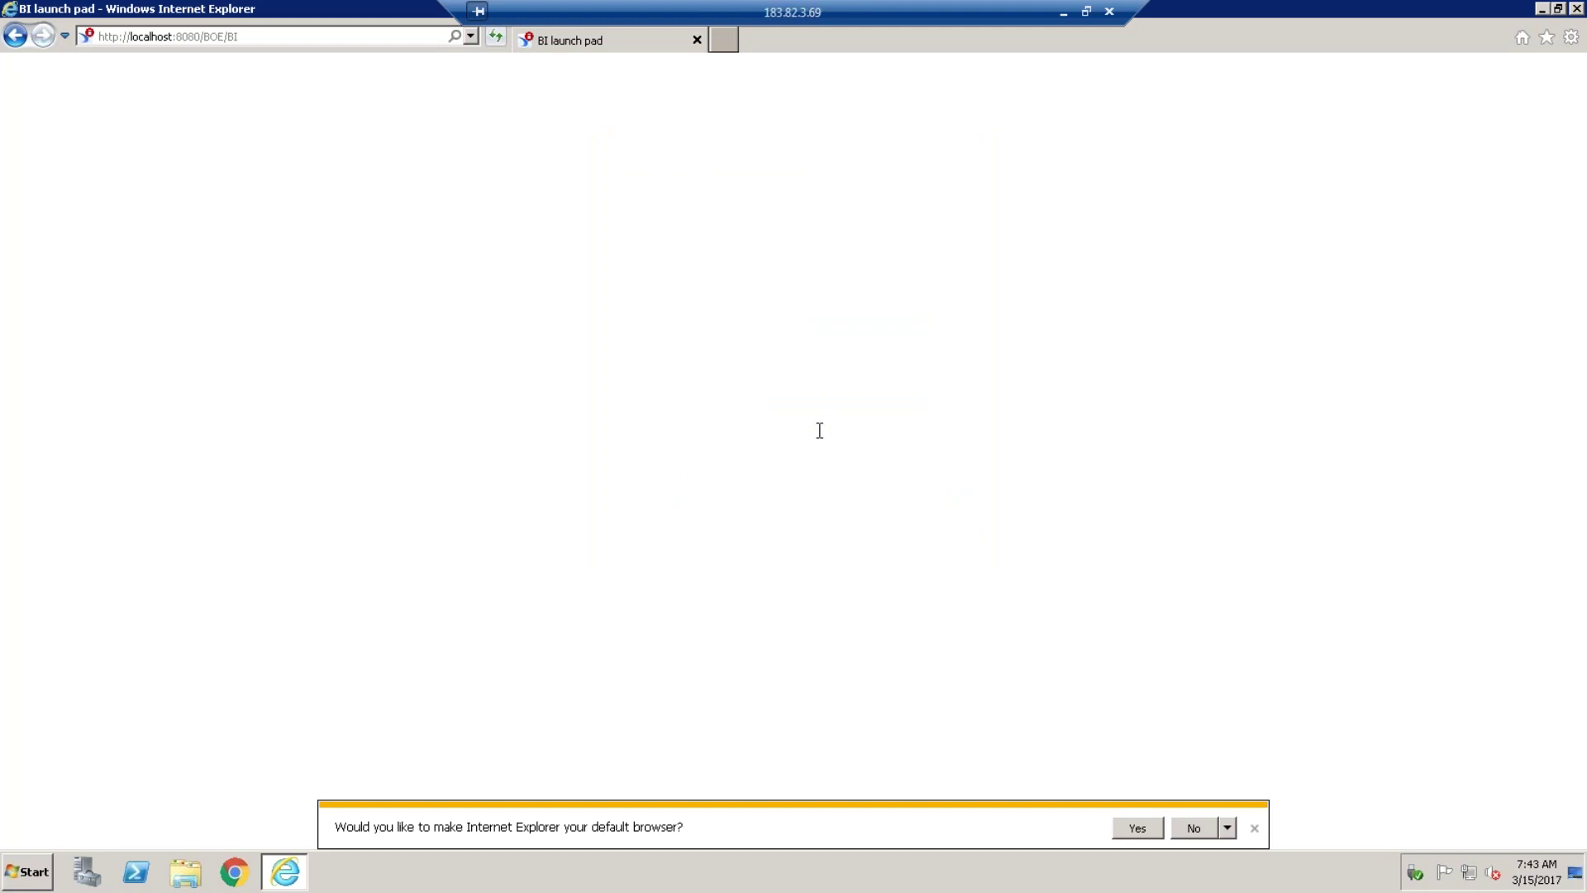
{"action": "left_click", "coordinate": [1255, 828]}
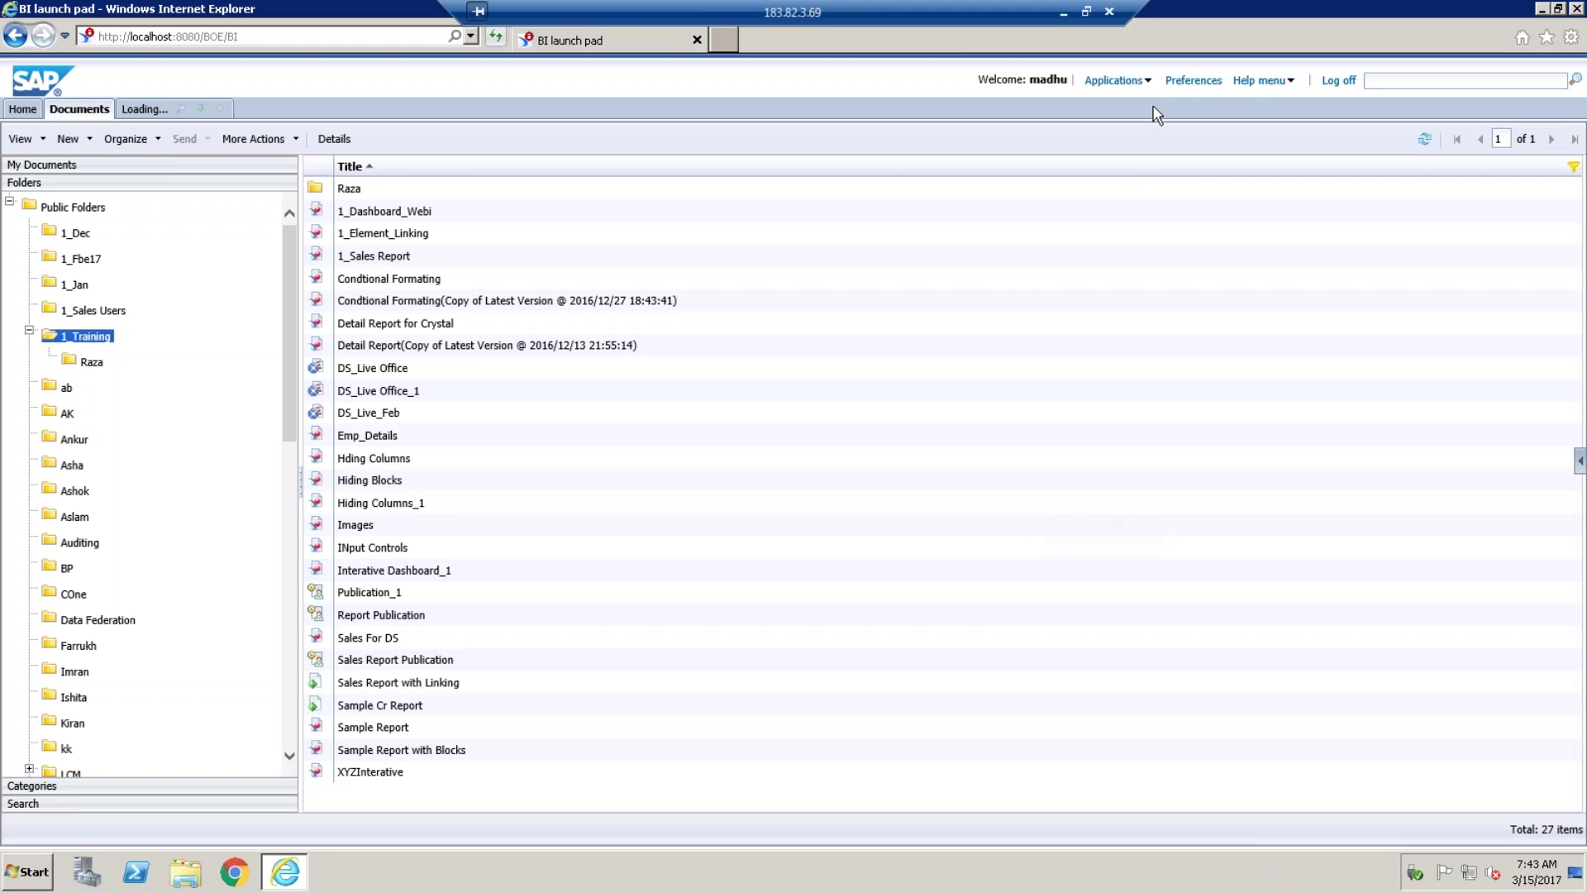
Open the subfolder of 1_Training and launch the Web Intelligence application, accepting the security risk to run it.
{"action": "left_click", "coordinate": [96, 364]}
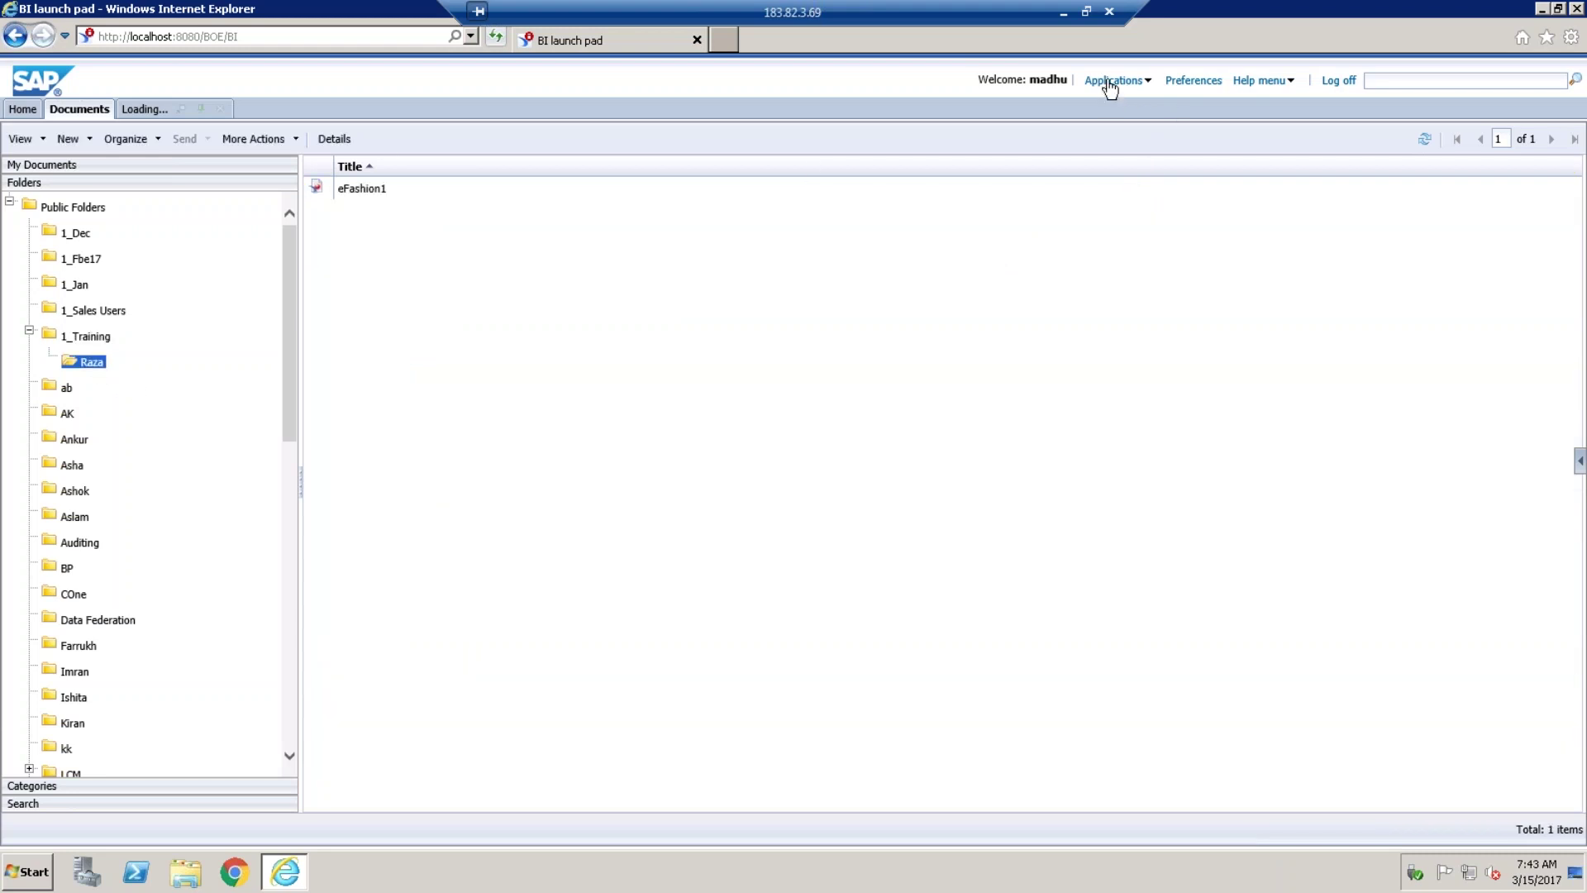
{"action": "left_click", "coordinate": [1149, 87]}
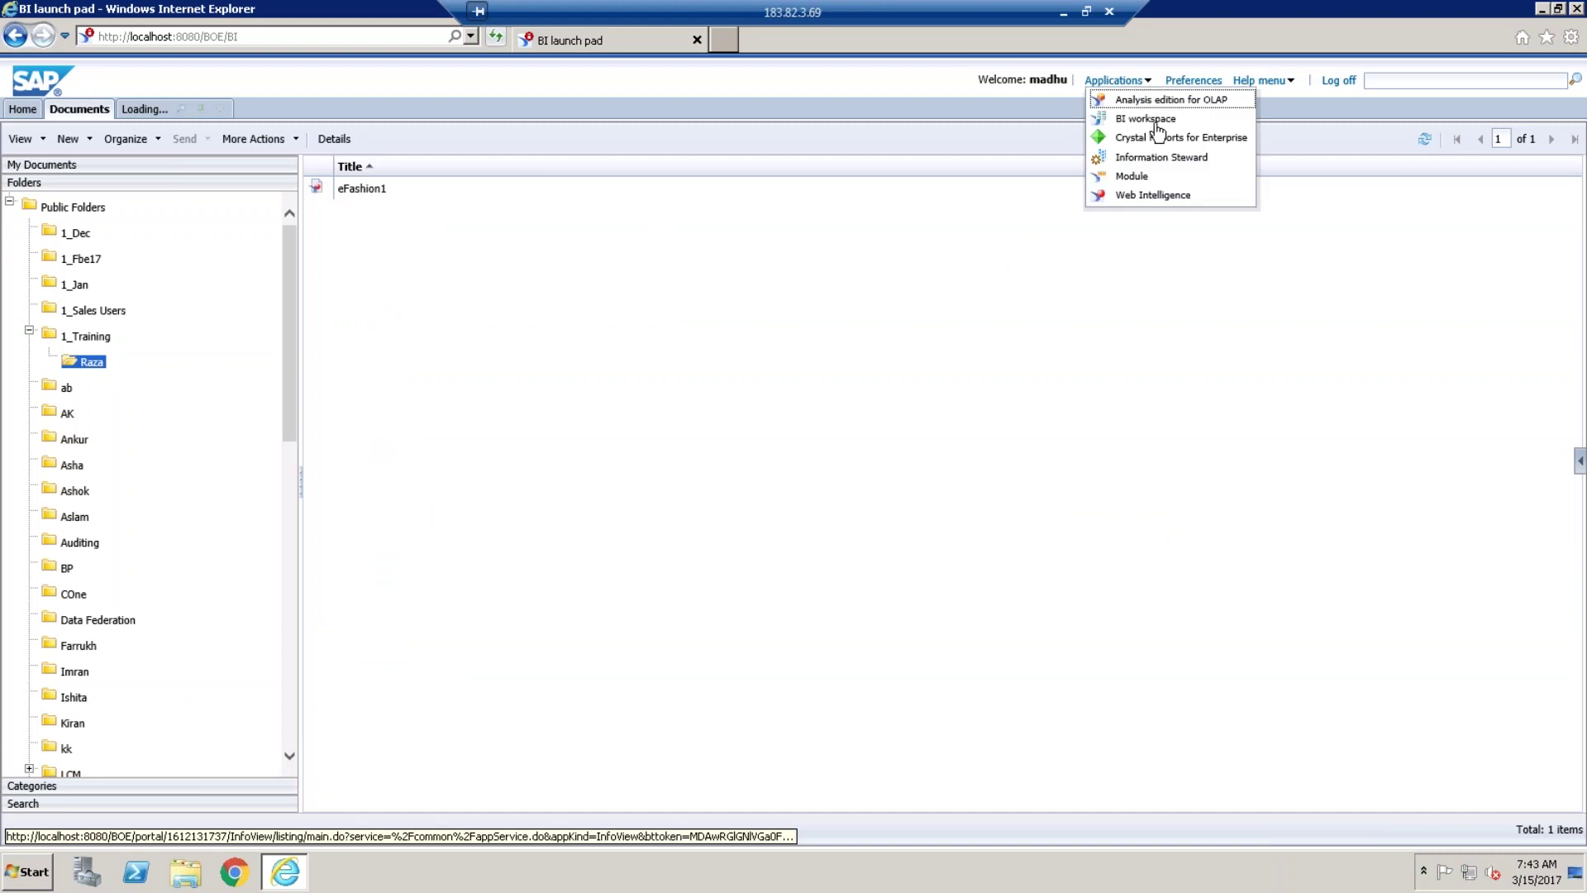
{"action": "left_click", "coordinate": [1161, 199]}
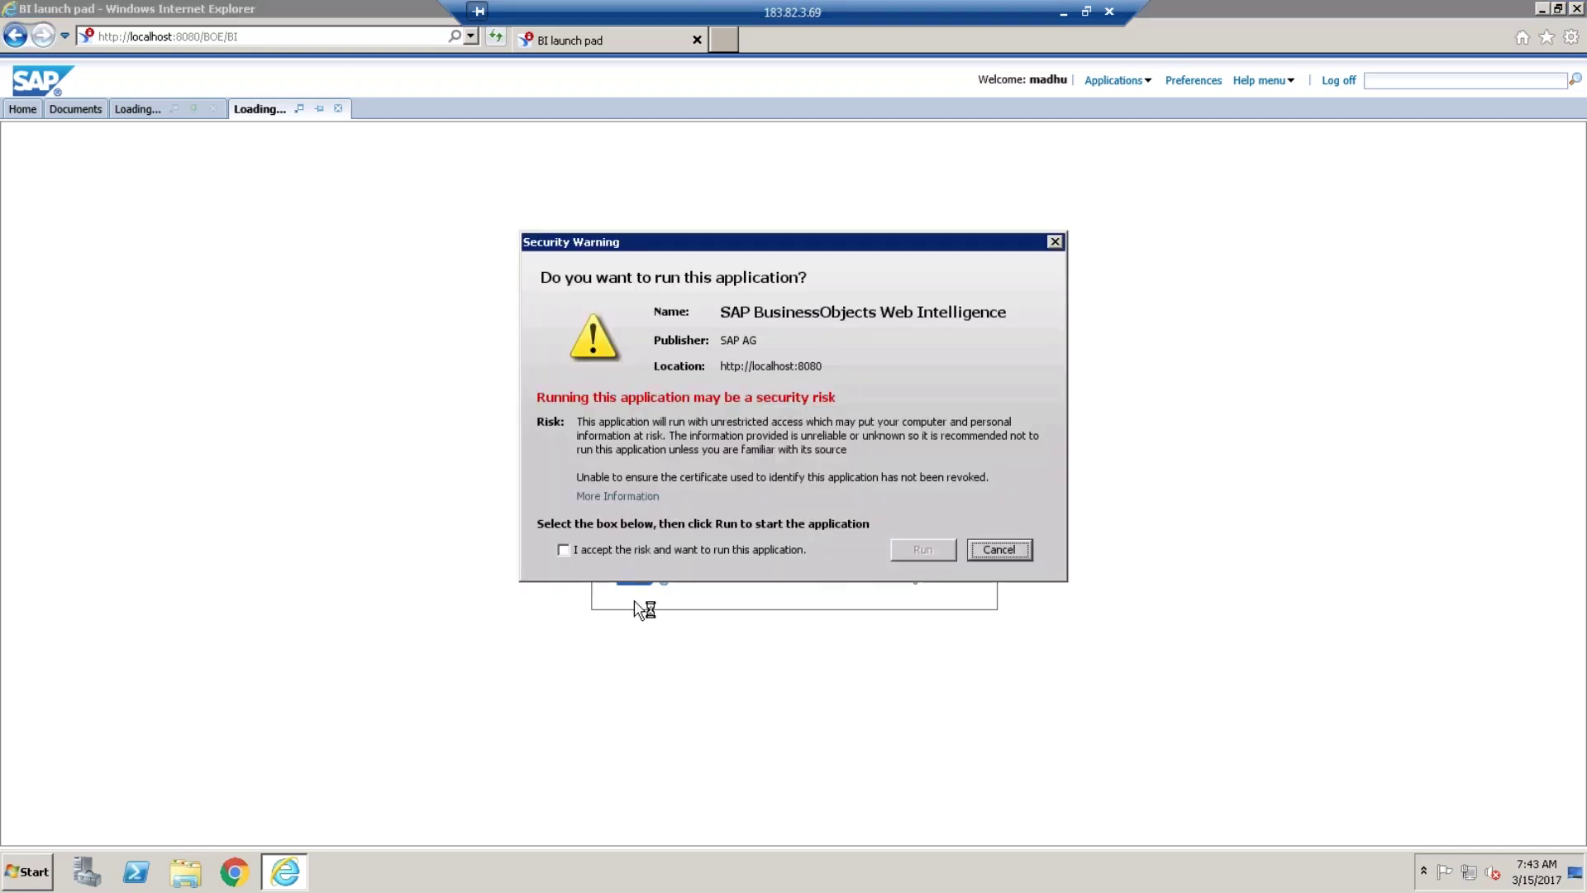
{"action": "left_click", "coordinate": [579, 552]}
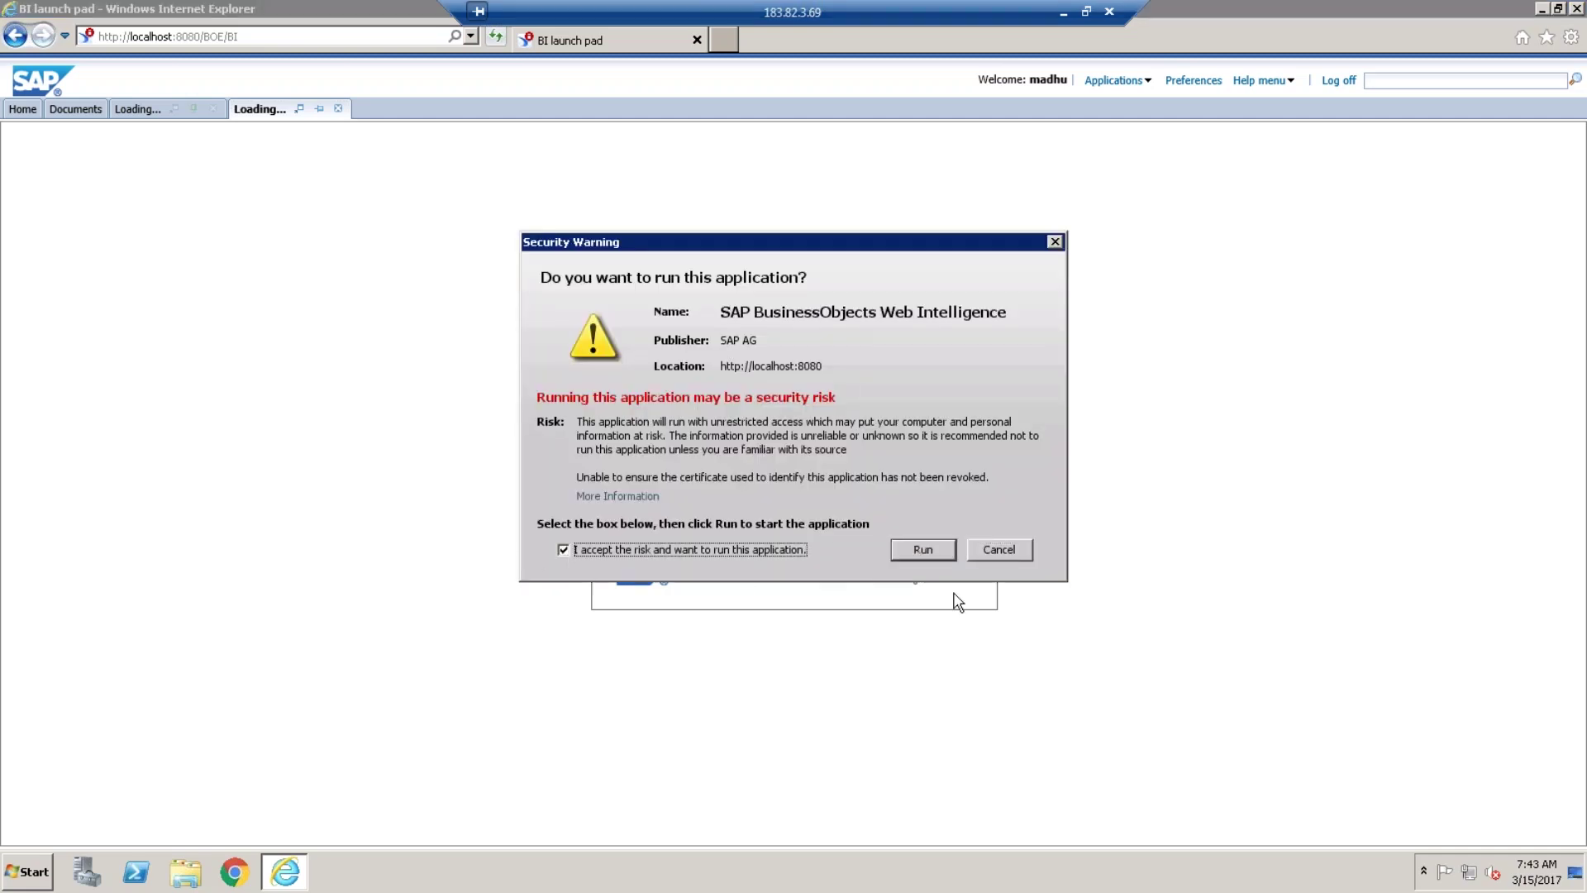
{"action": "left_click", "coordinate": [933, 548]}
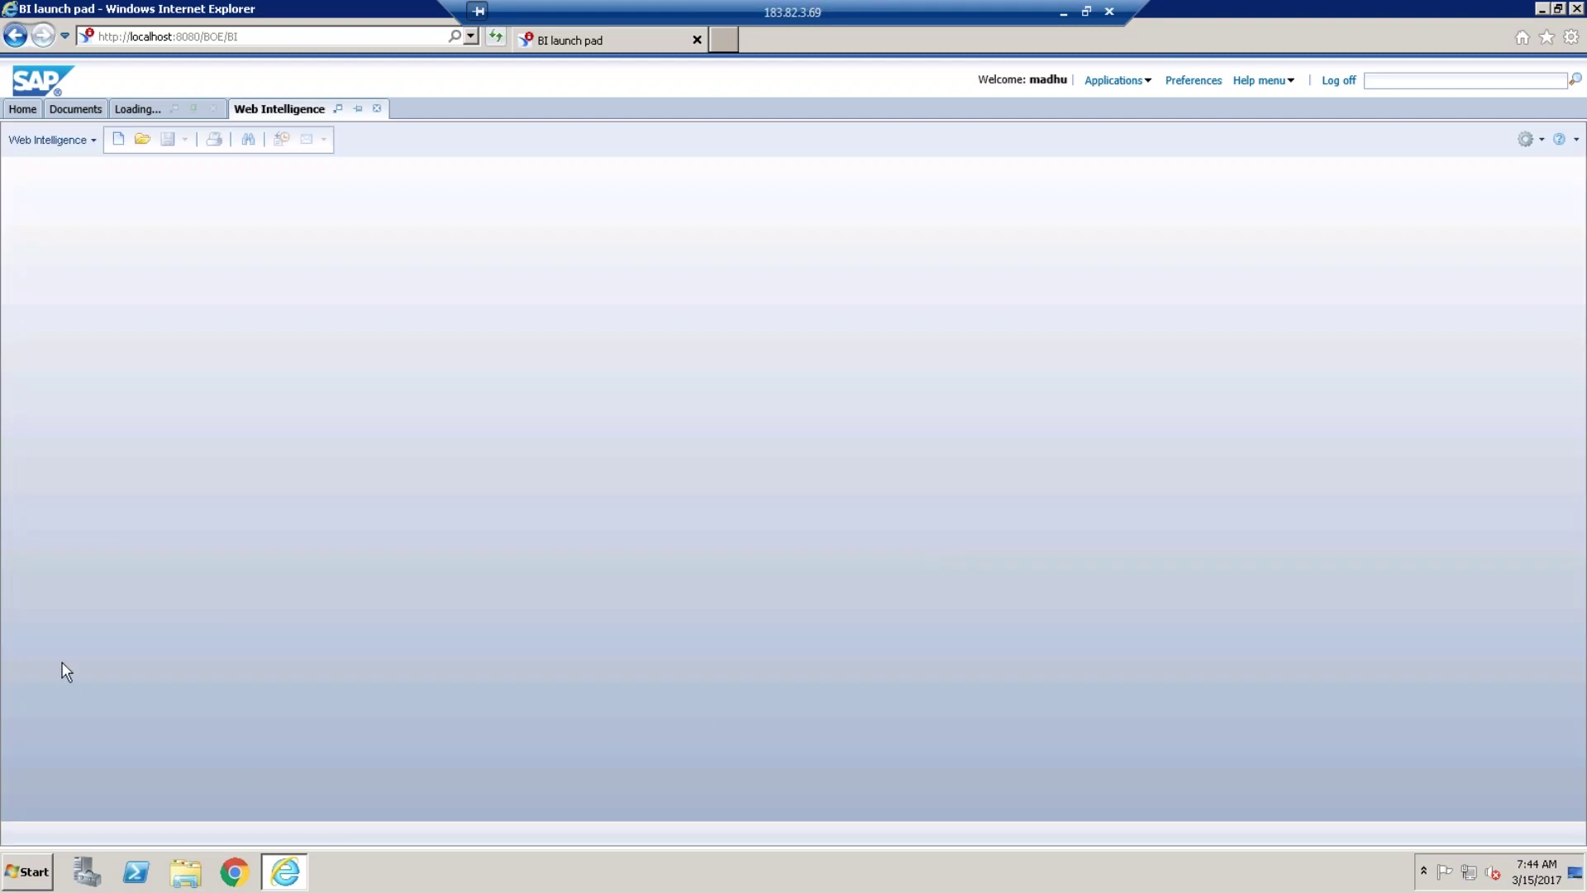
Create a new document based on the eFashion universe, revision 162, from the webi universes folder.
{"action": "left_click", "coordinate": [117, 139]}
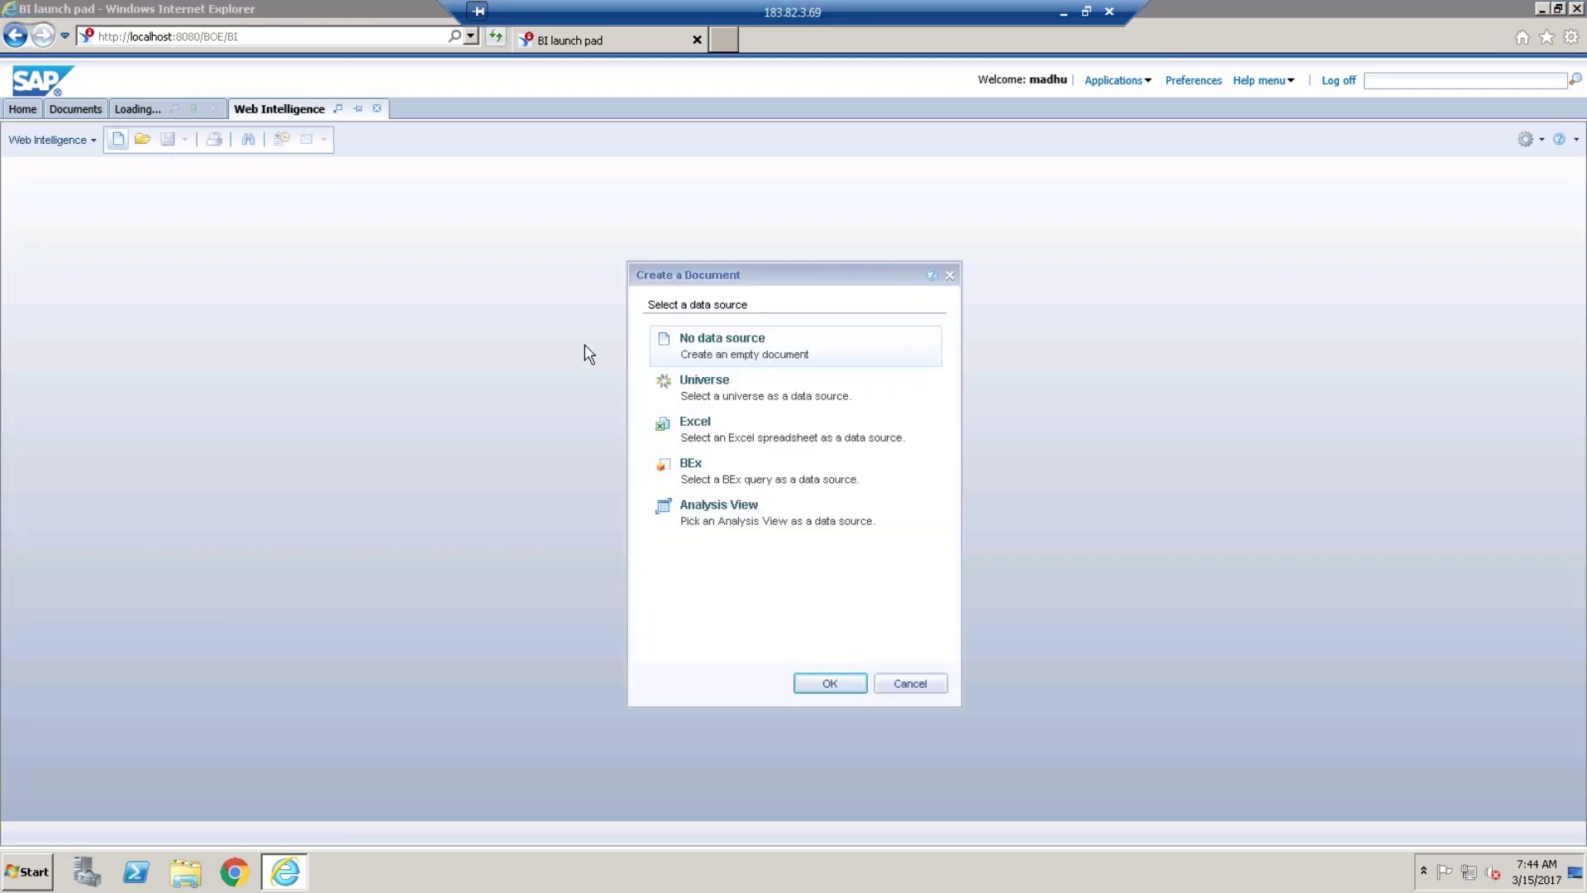
{"action": "left_click", "coordinate": [755, 395]}
{"action": "left_click", "coordinate": [839, 687]}
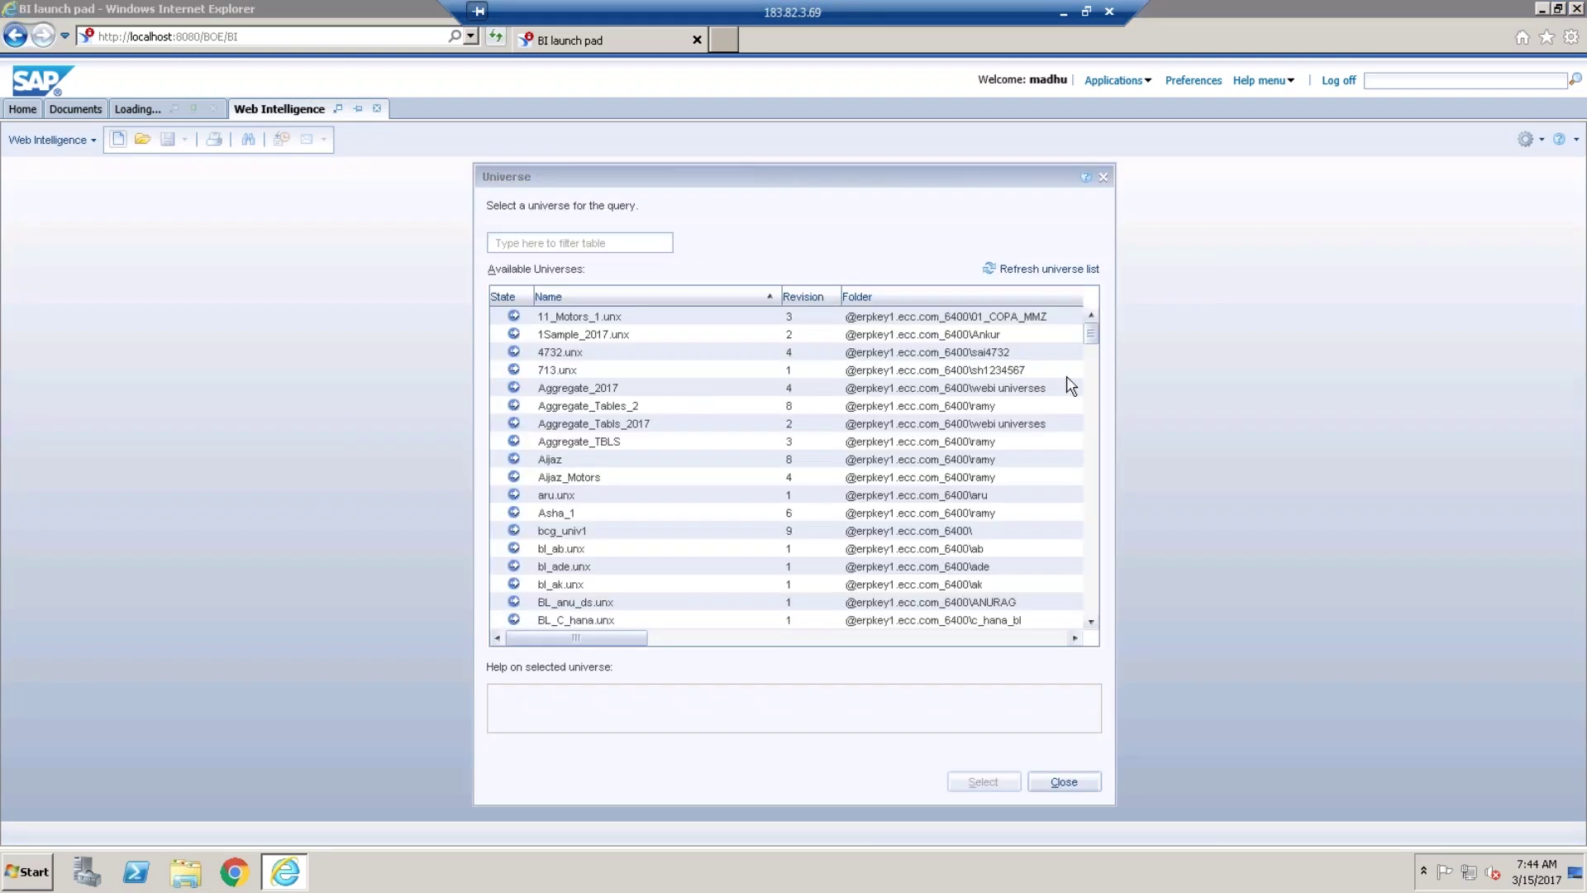
{"action": "left_click_drag", "start_coordinate": [1095, 346], "coordinate": [1083, 427]}
{"action": "scroll", "coordinate": [1084, 444], "scroll_direction": "down", "scroll_amount": 2}
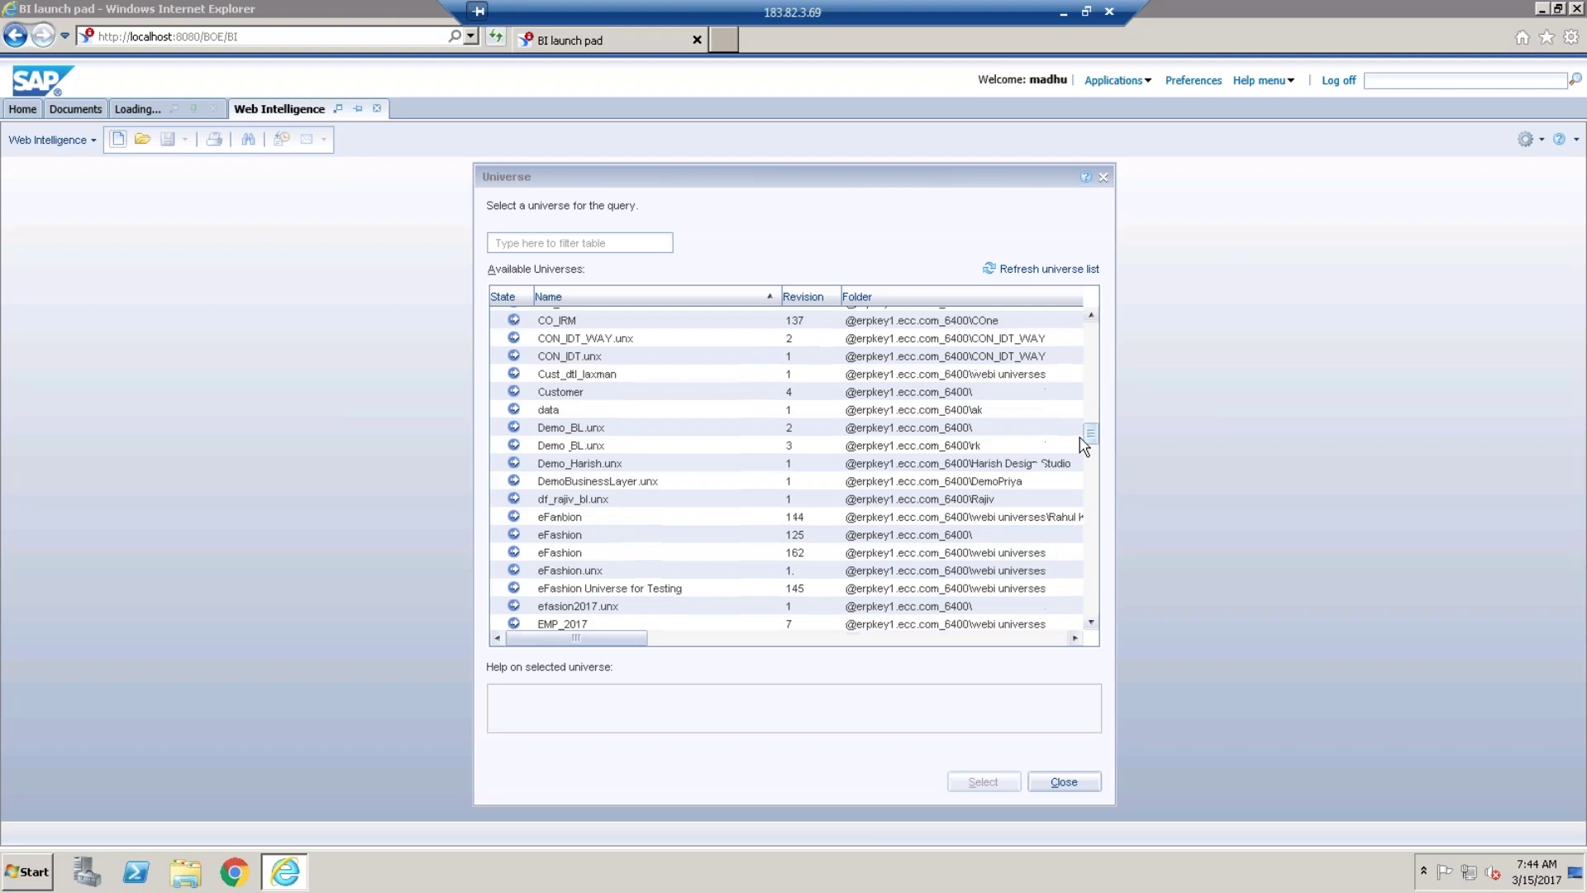
{"action": "left_click", "coordinate": [577, 554]}
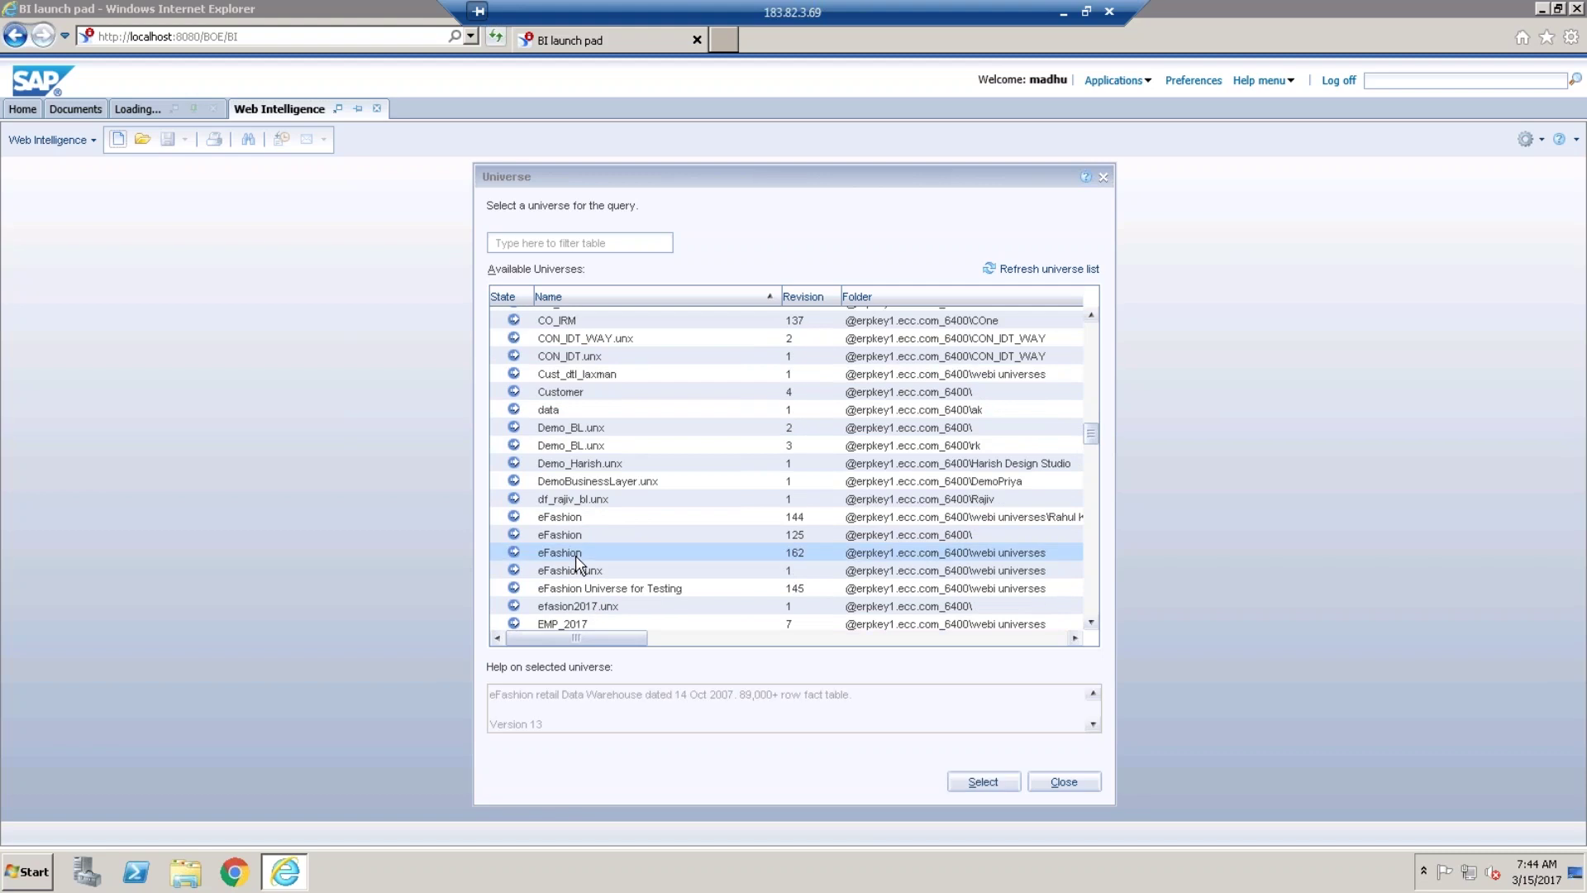
{"action": "left_click", "coordinate": [984, 782]}
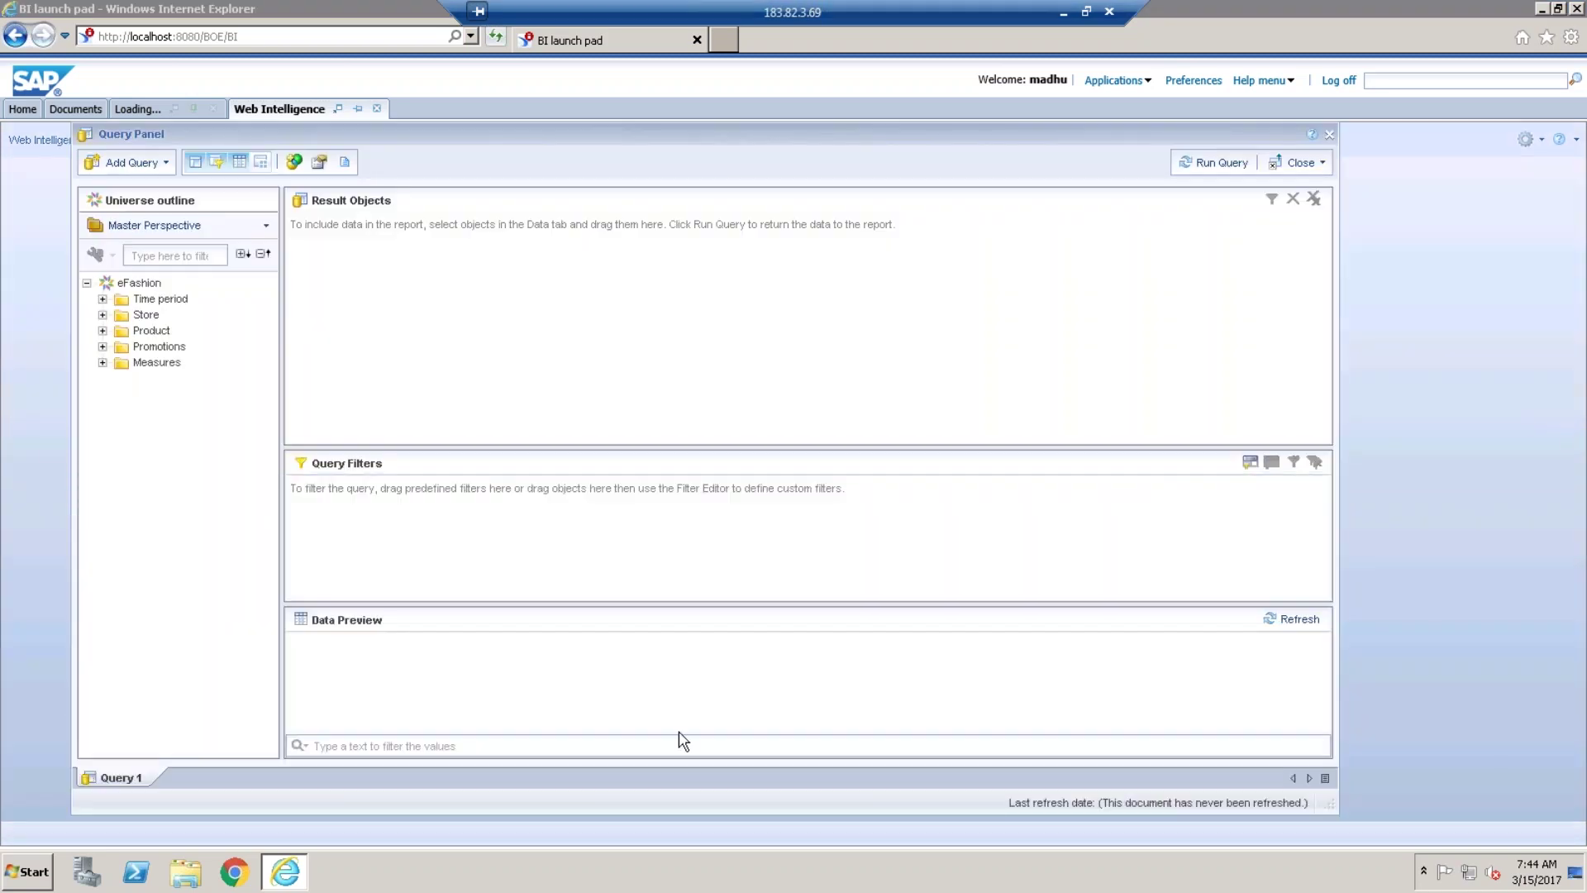
Add Year, Sales revenue and Quantity sold as the query's result objects and run the query.
{"action": "left_click", "coordinate": [103, 298]}
{"action": "double_click", "coordinate": [160, 314]}
{"action": "left_click", "coordinate": [103, 298]}
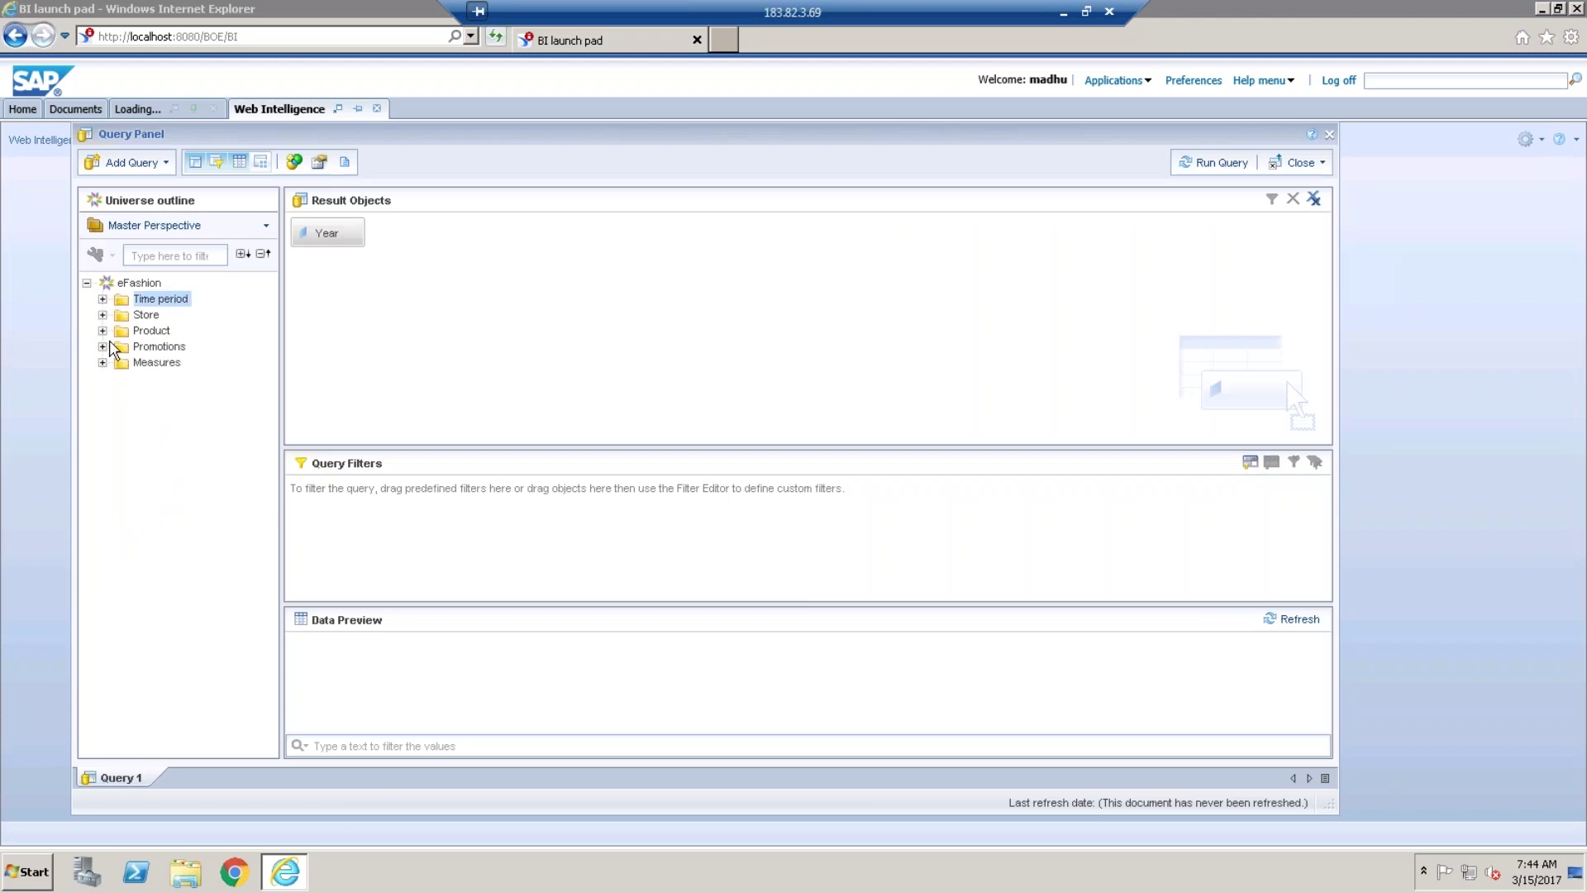
{"action": "left_click", "coordinate": [102, 329]}
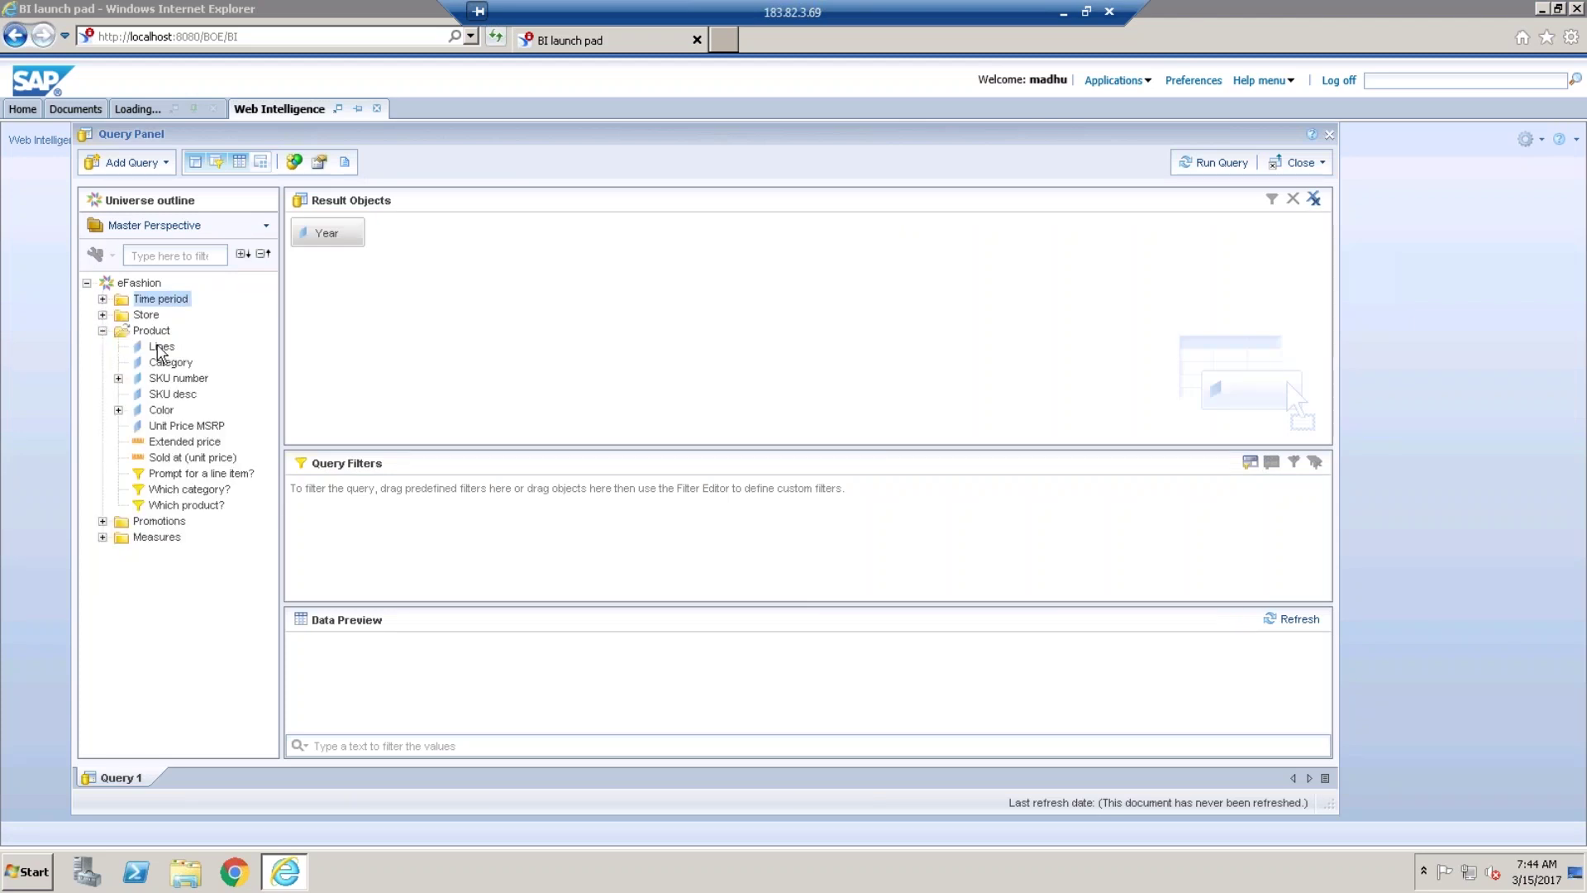
{"action": "left_click", "coordinate": [102, 314]}
{"action": "left_click", "coordinate": [102, 648]}
{"action": "left_click", "coordinate": [207, 668]}
{"action": "double_click", "coordinate": [207, 668]}
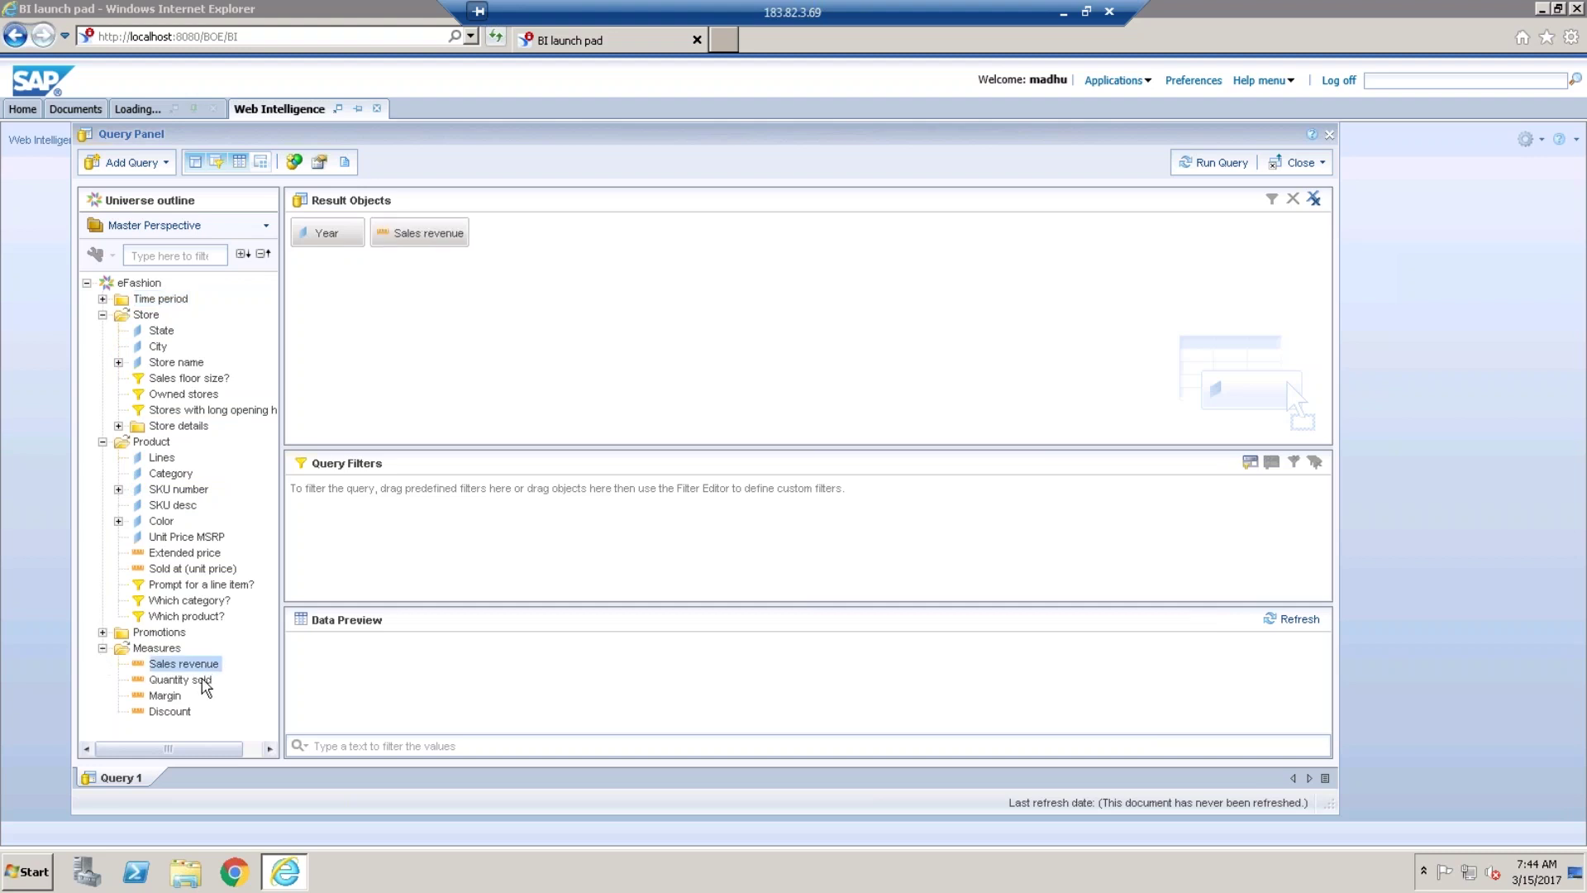
{"action": "double_click", "coordinate": [205, 680]}
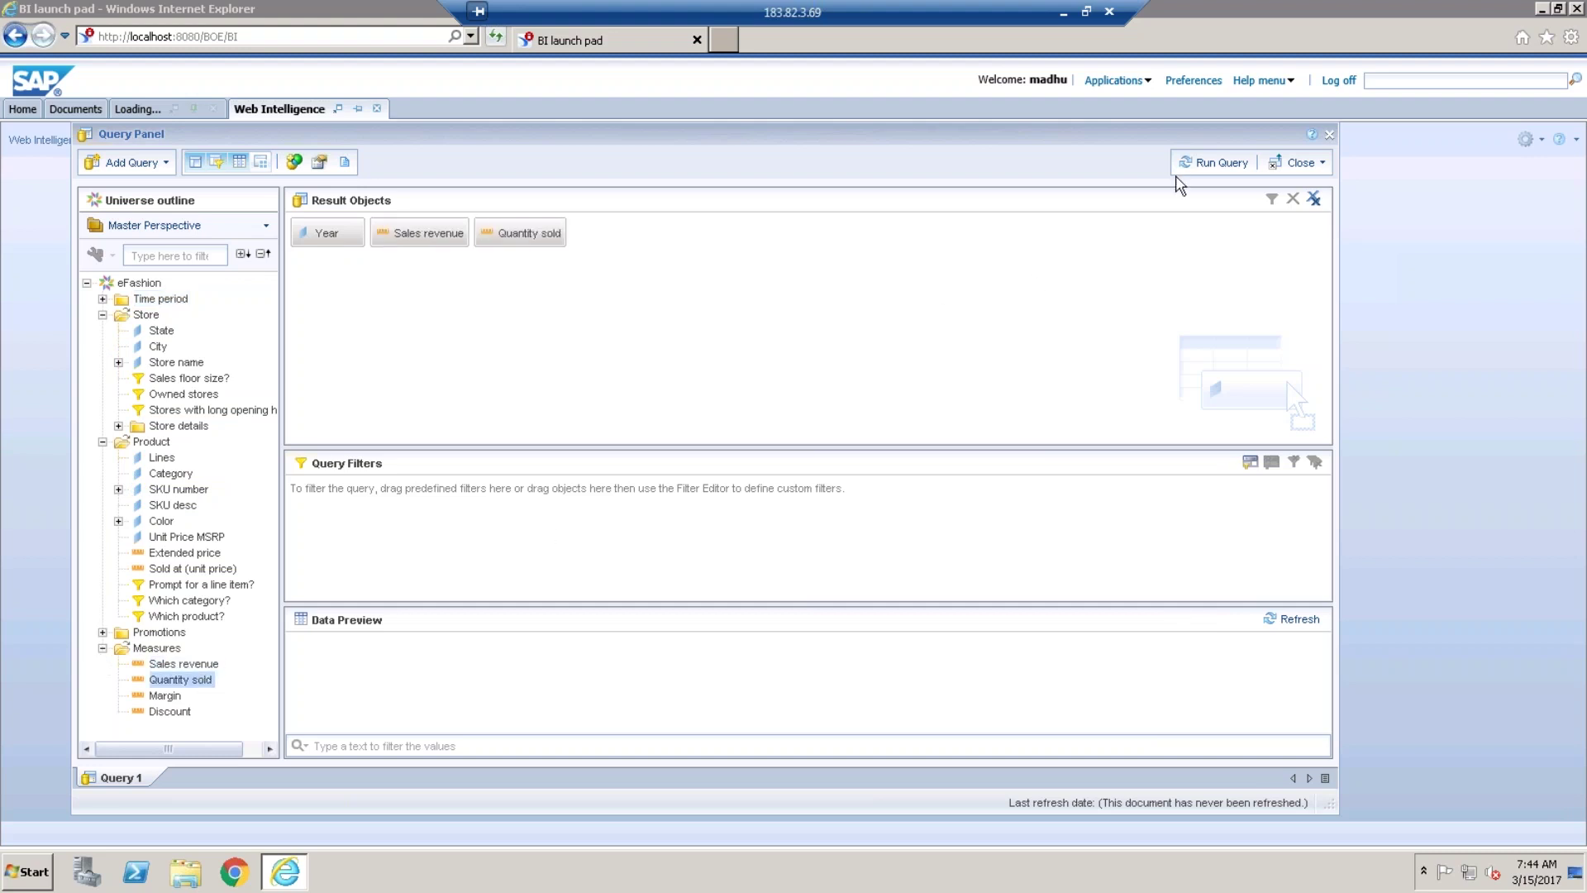
{"action": "left_click", "coordinate": [1211, 163]}
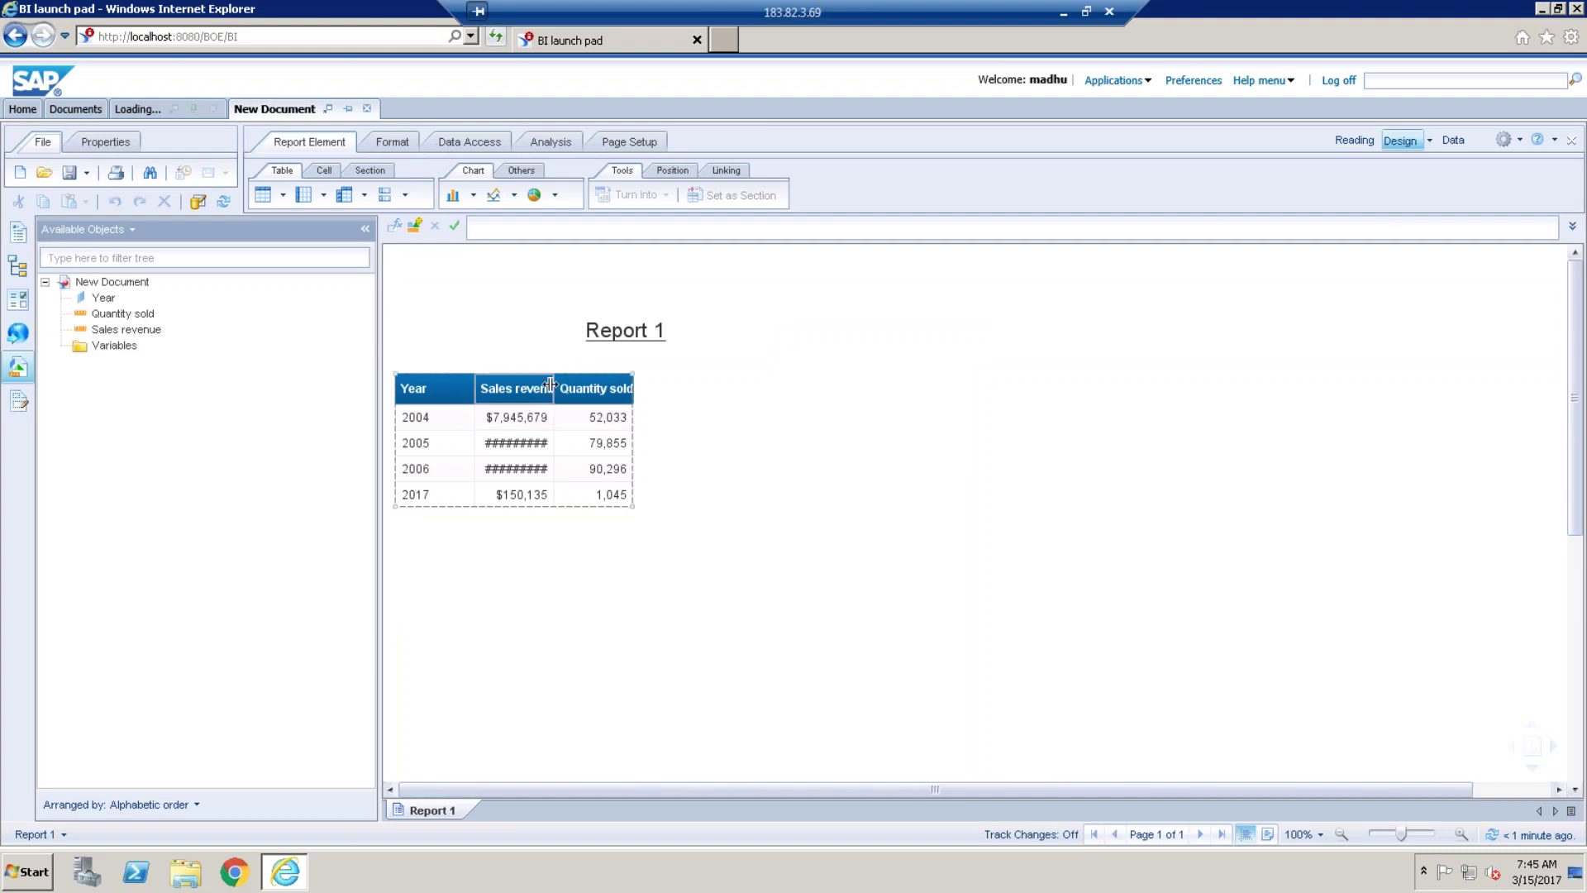
Widen the Sales revenue and Quantity sold columns of the report table so their contents fit.
{"action": "left_click_drag", "start_coordinate": [551, 385], "coordinate": [588, 385]}
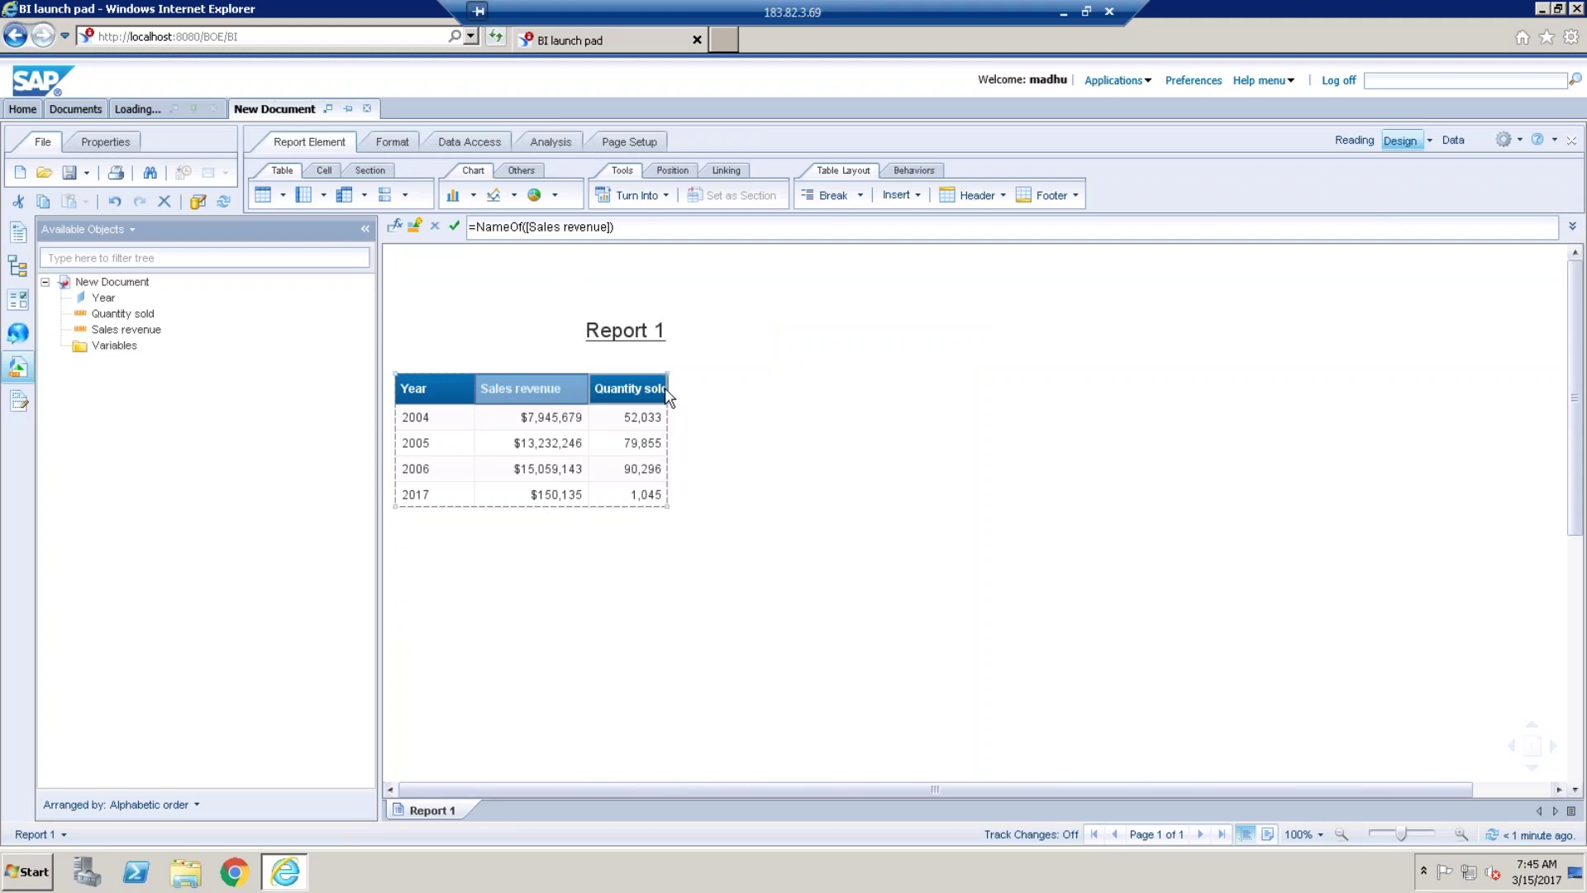
{"action": "left_click_drag", "start_coordinate": [666, 389], "coordinate": [722, 388]}
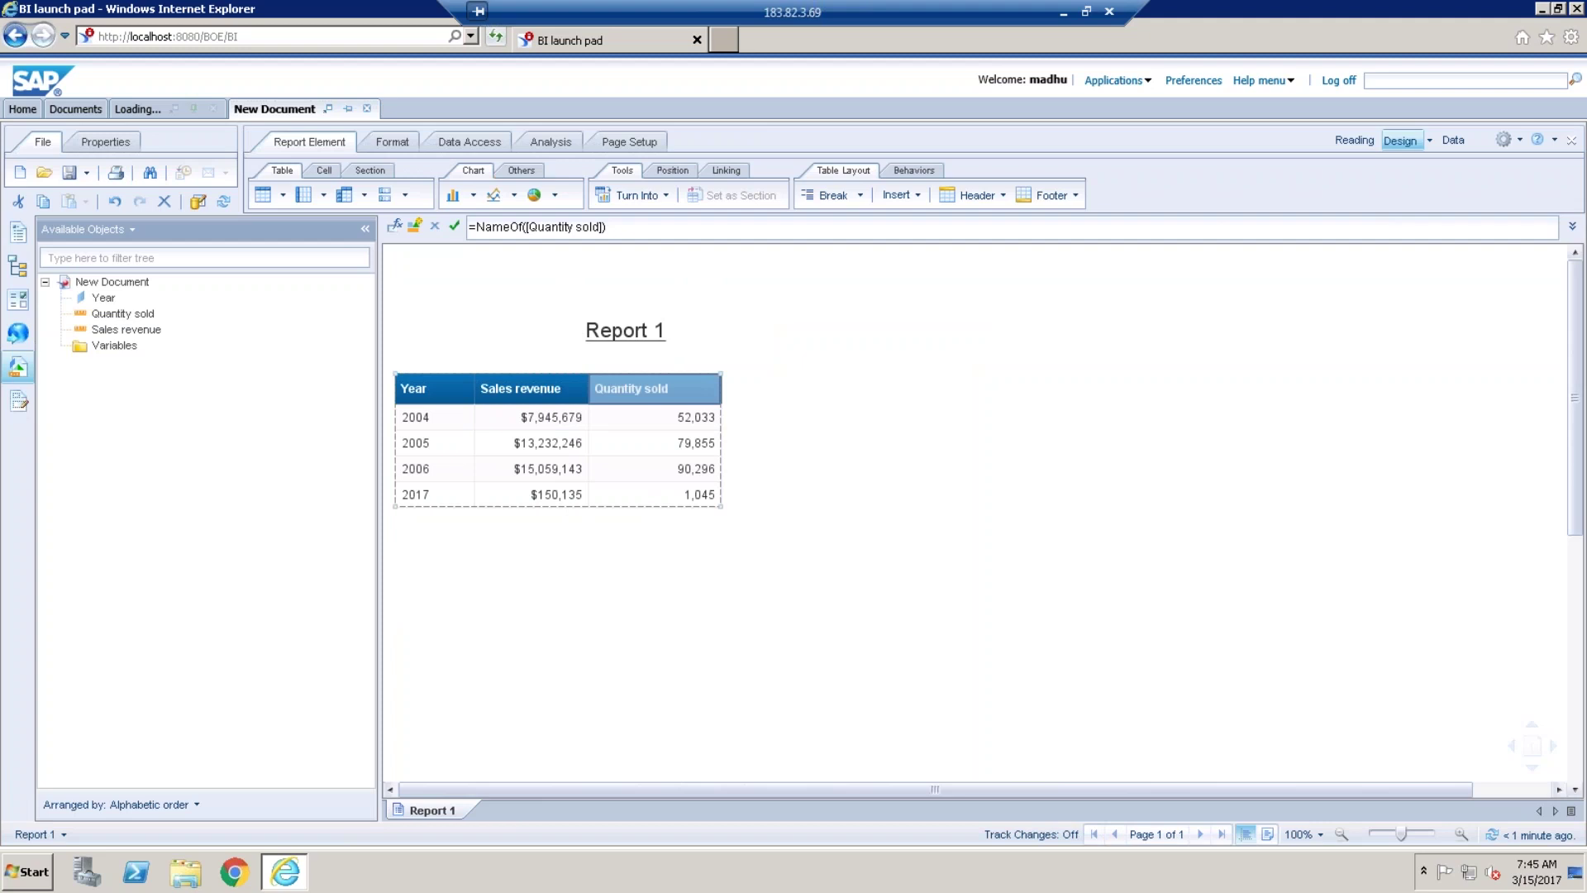
{"action": "left_click", "coordinate": [585, 398]}
{"action": "left_click_drag", "start_coordinate": [606, 392], "coordinate": [607, 393]}
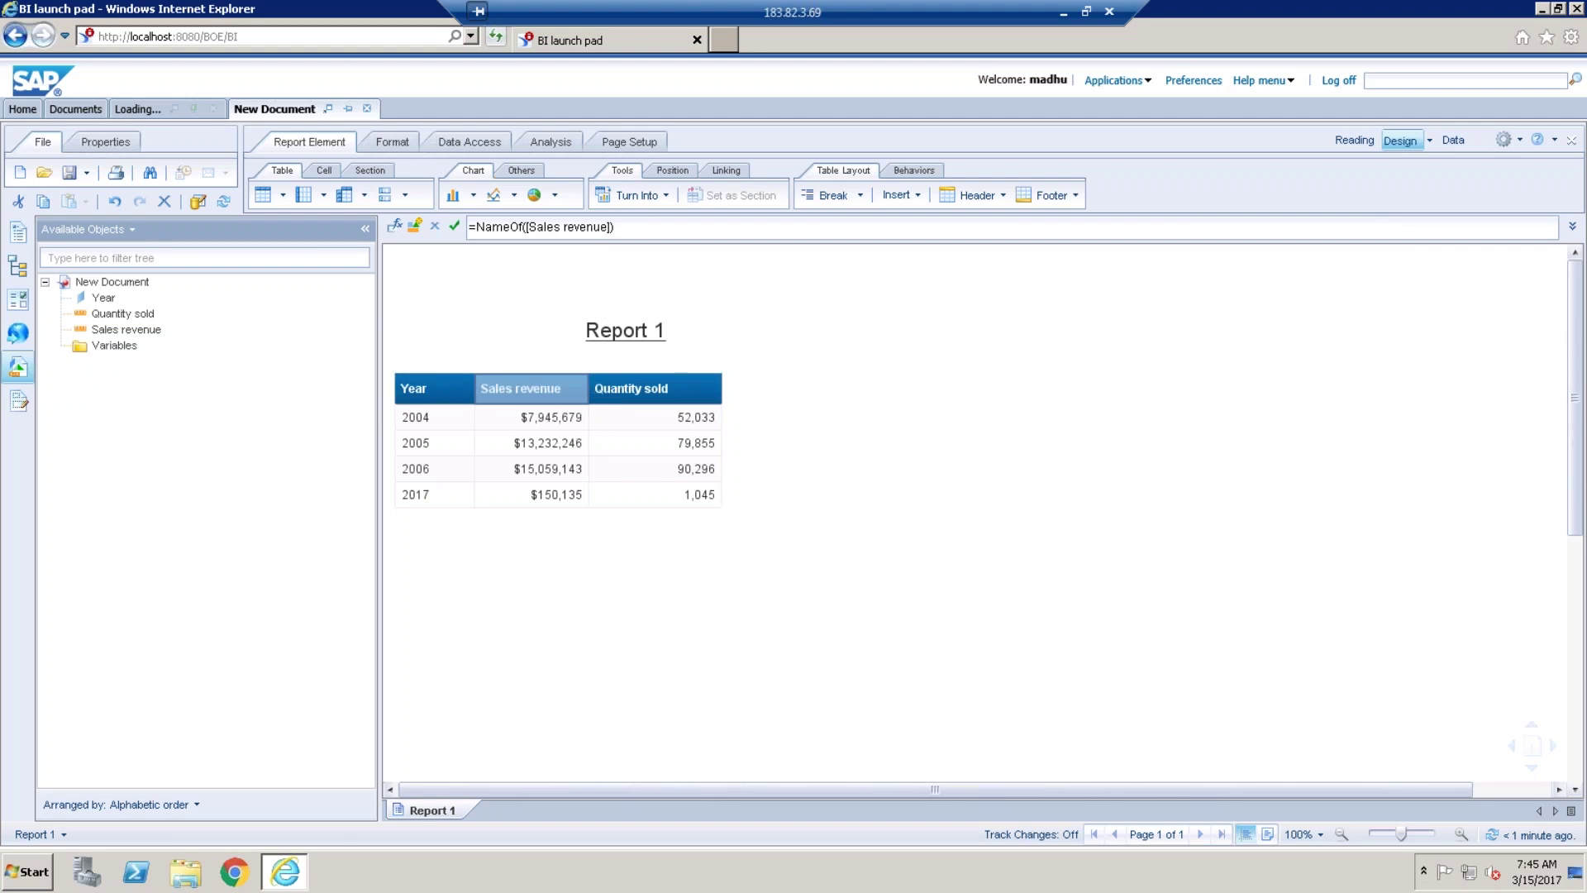
Save the document as Summary Report in the subfolder of 1_Training under Public Folders.
{"action": "left_click", "coordinate": [86, 173]}
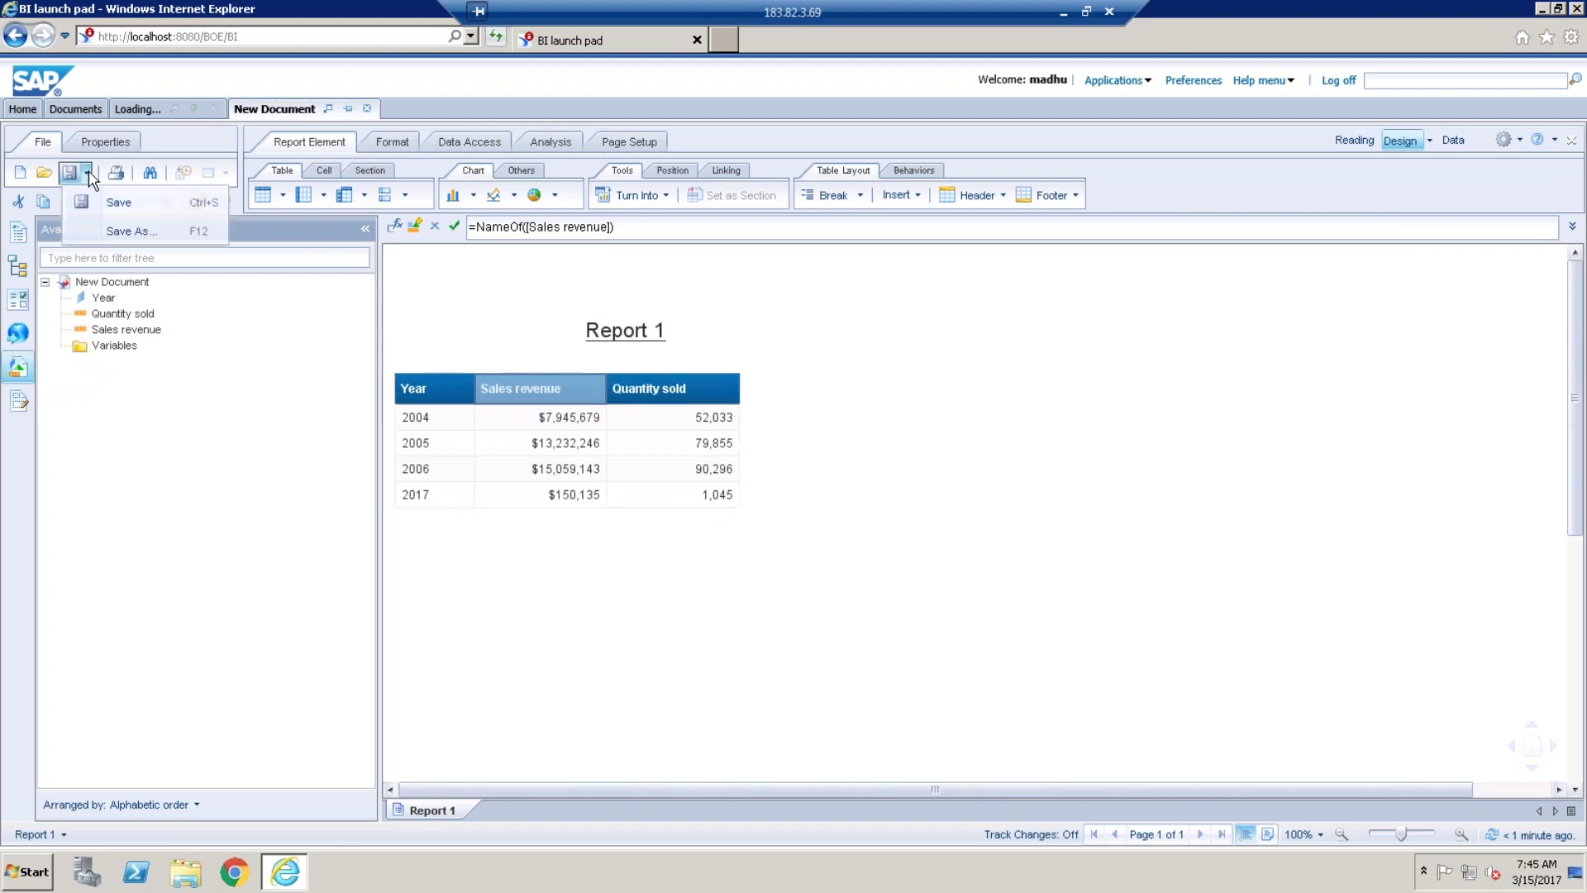
{"action": "left_click", "coordinate": [125, 233]}
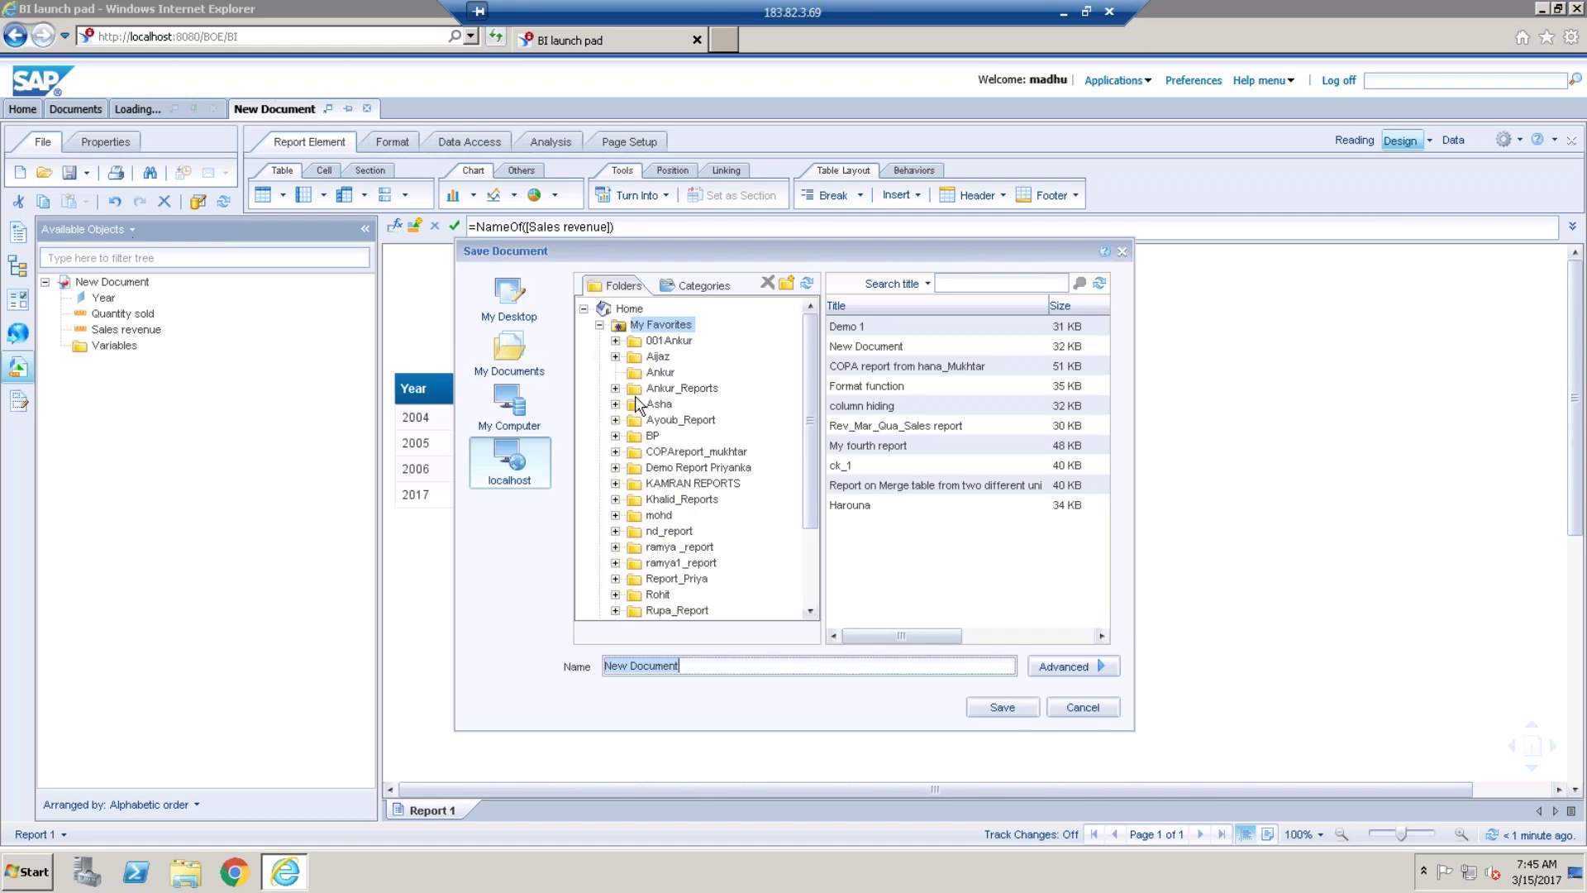
{"action": "left_click", "coordinate": [599, 326]}
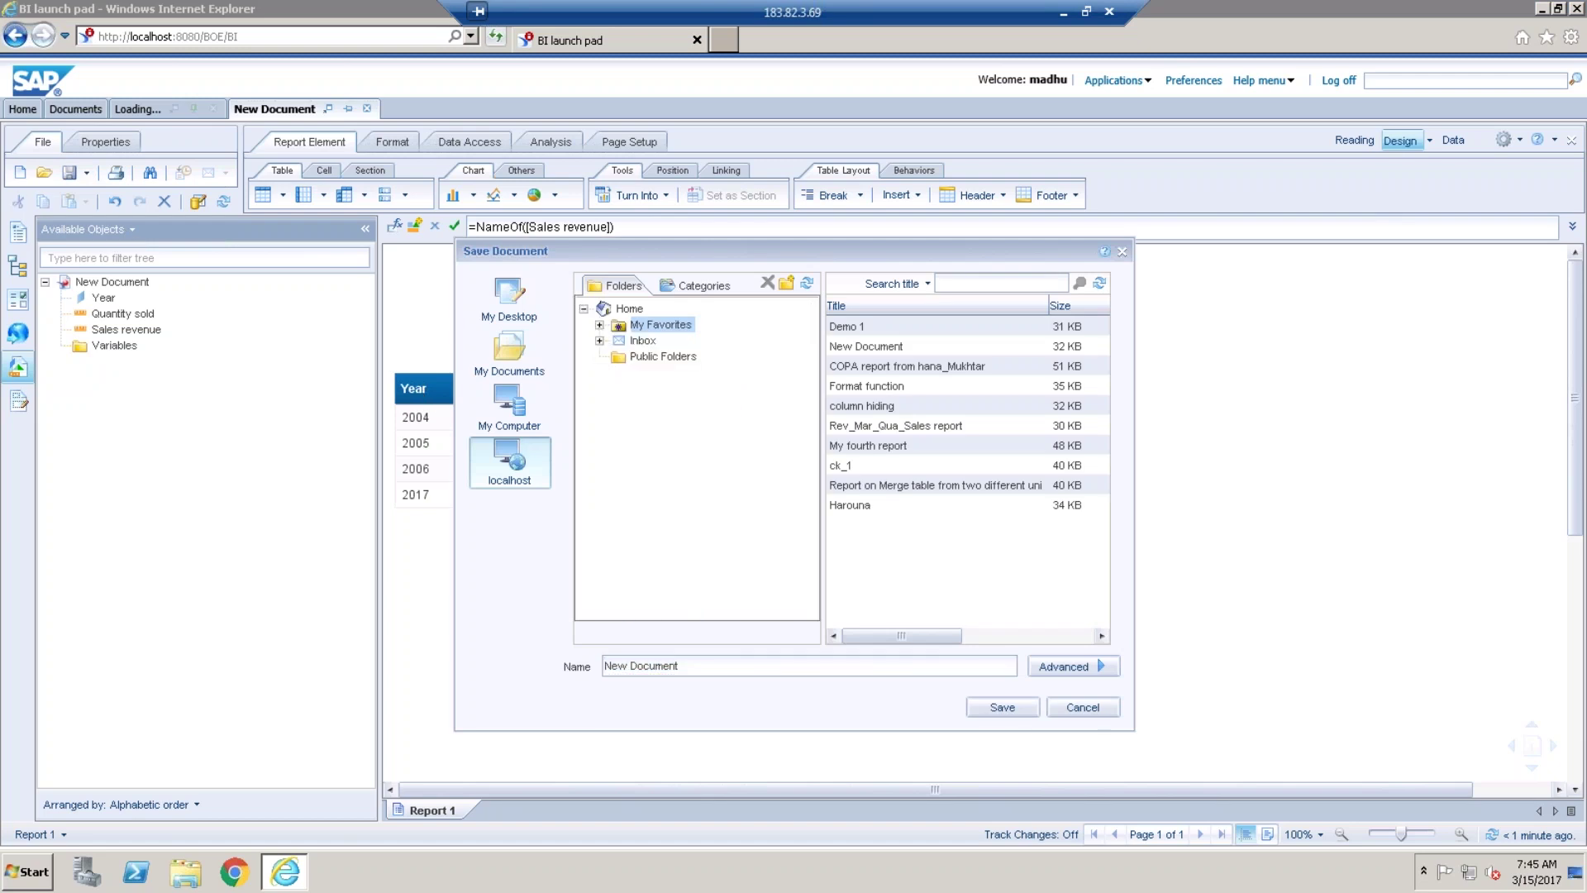
{"action": "left_click", "coordinate": [600, 358]}
{"action": "left_click", "coordinate": [615, 436]}
{"action": "left_click", "coordinate": [668, 451]}
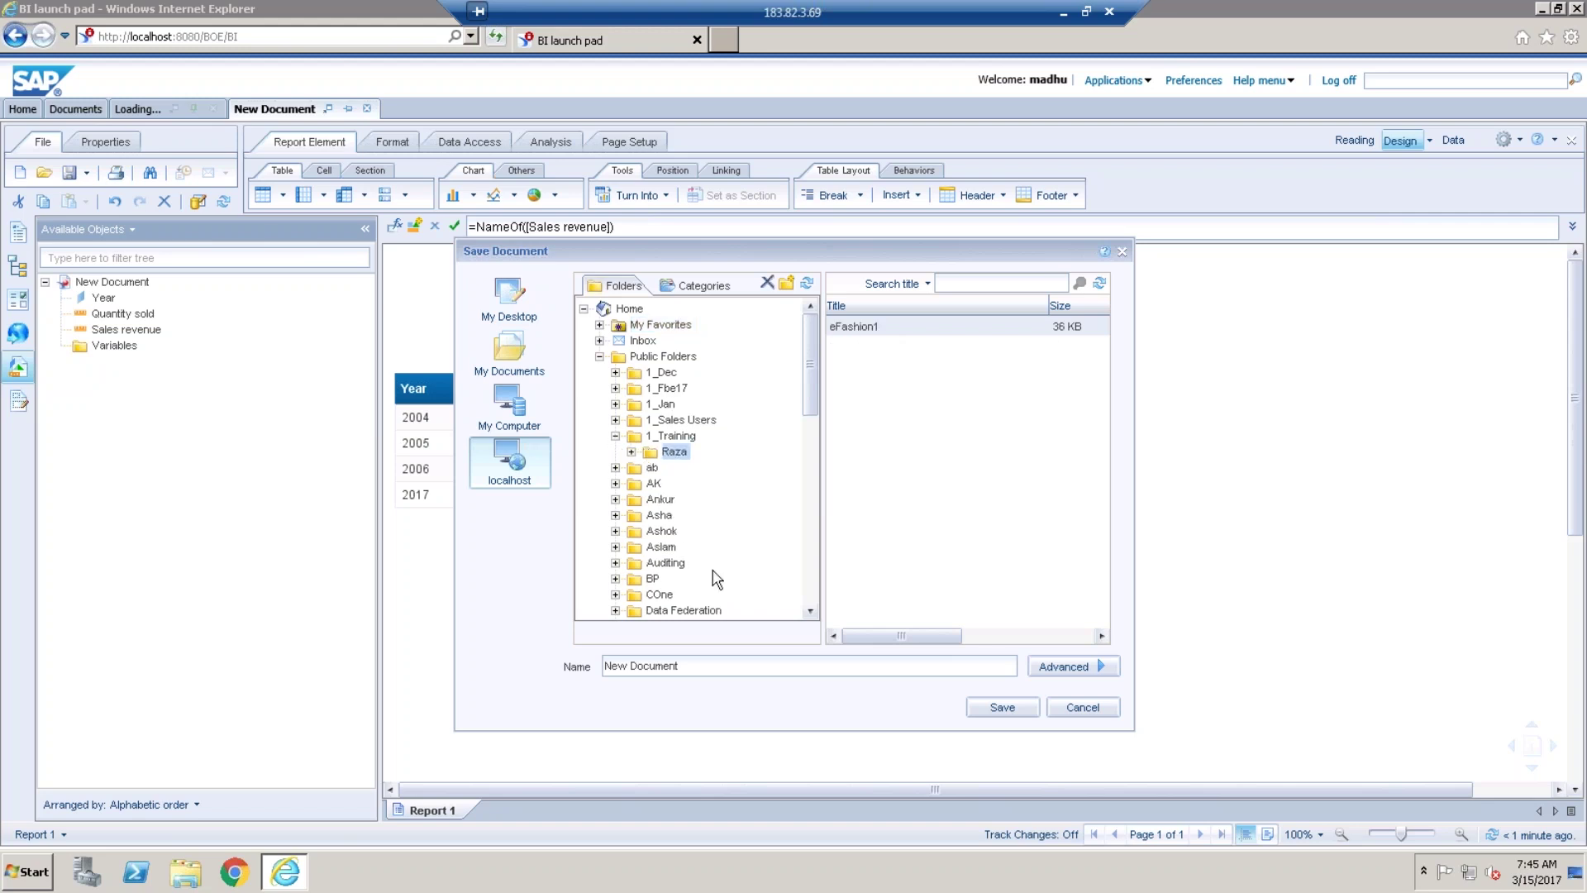
{"action": "left_click", "coordinate": [725, 666]}
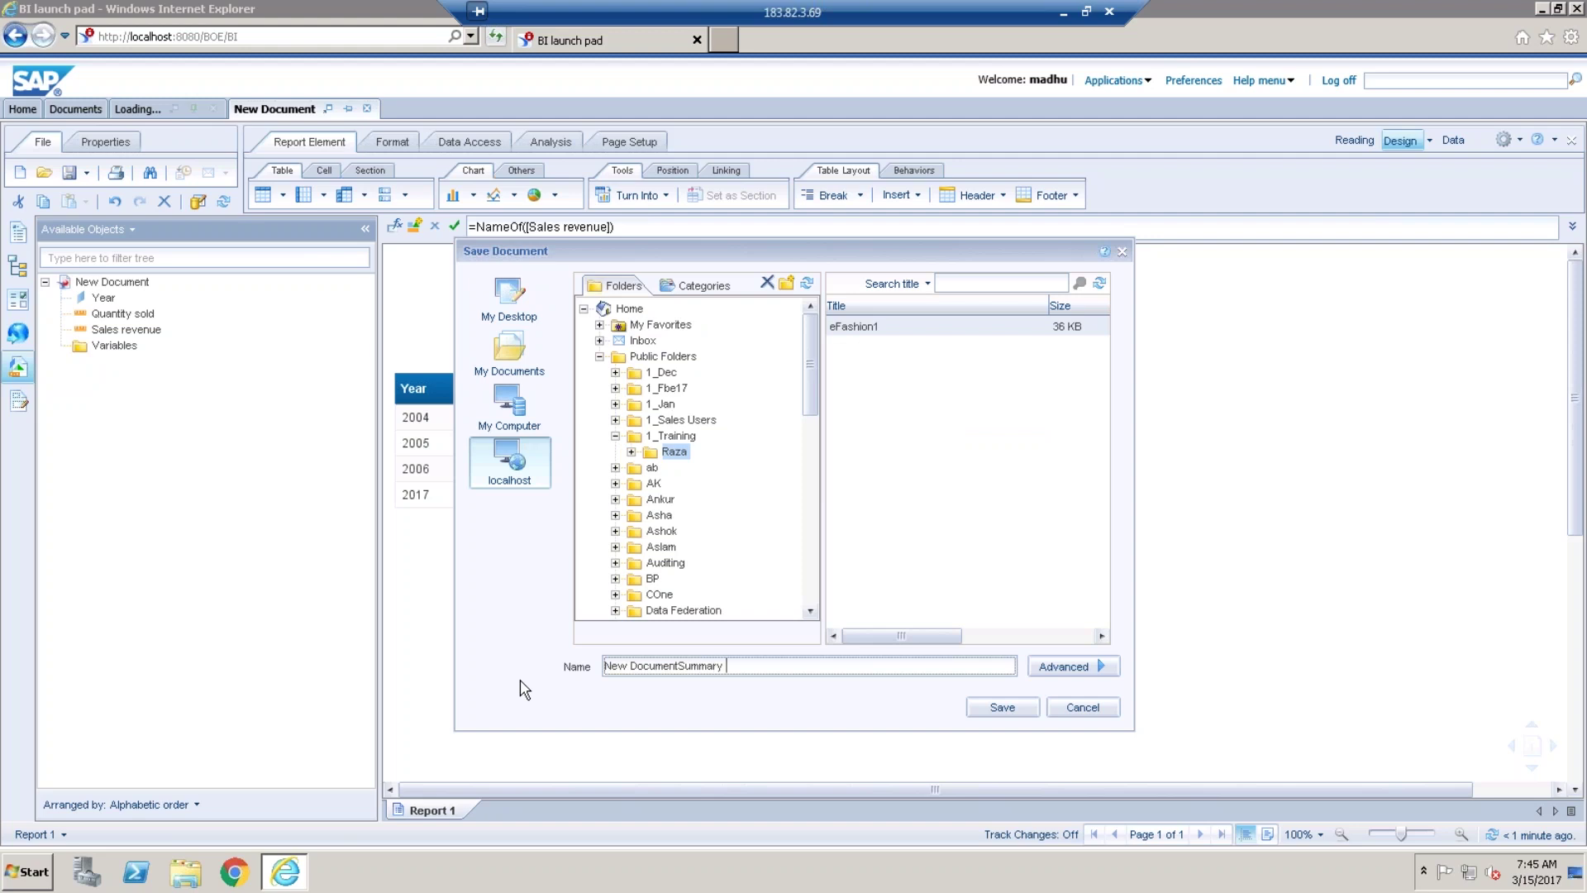
{"action": "left_click_drag", "start_coordinate": [731, 666], "coordinate": [539, 664]}
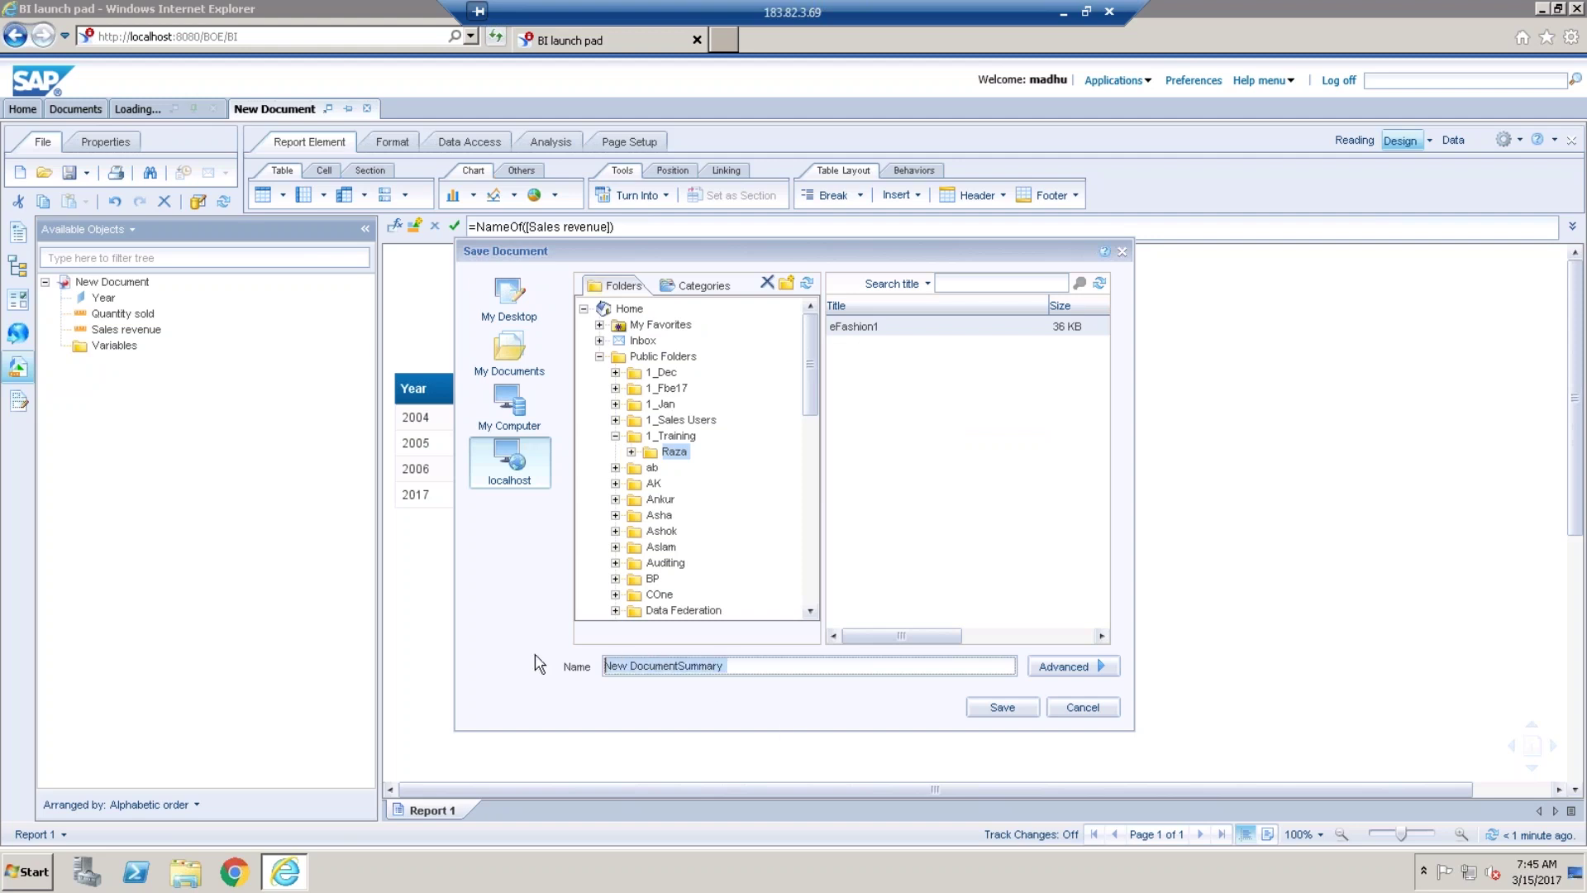
{"action": "type", "text": "Summary Report"}
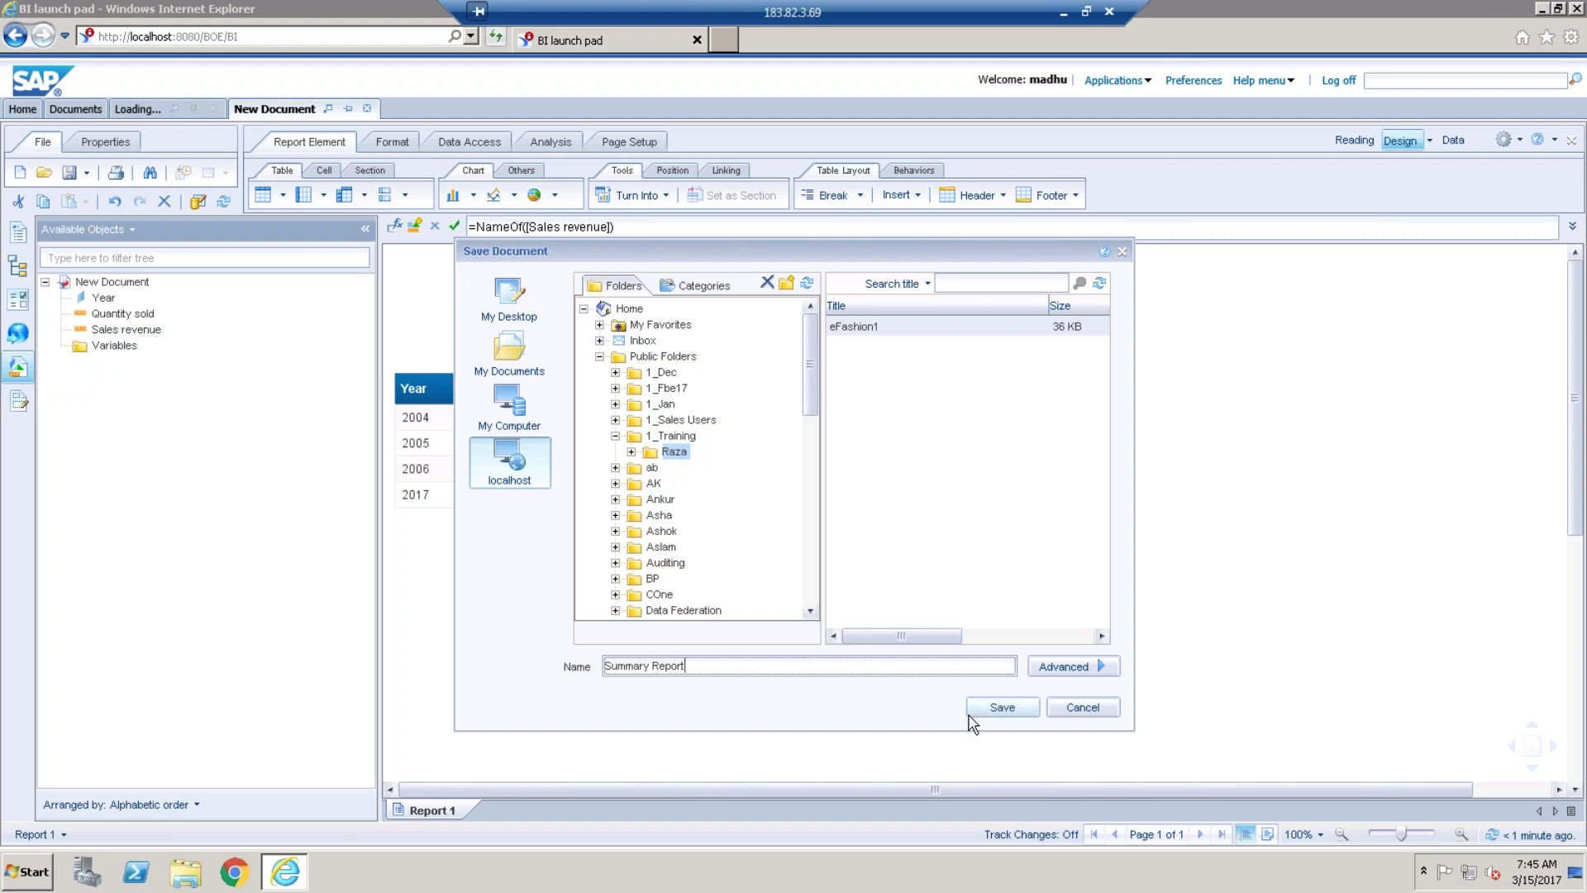
{"action": "left_click", "coordinate": [1020, 709]}
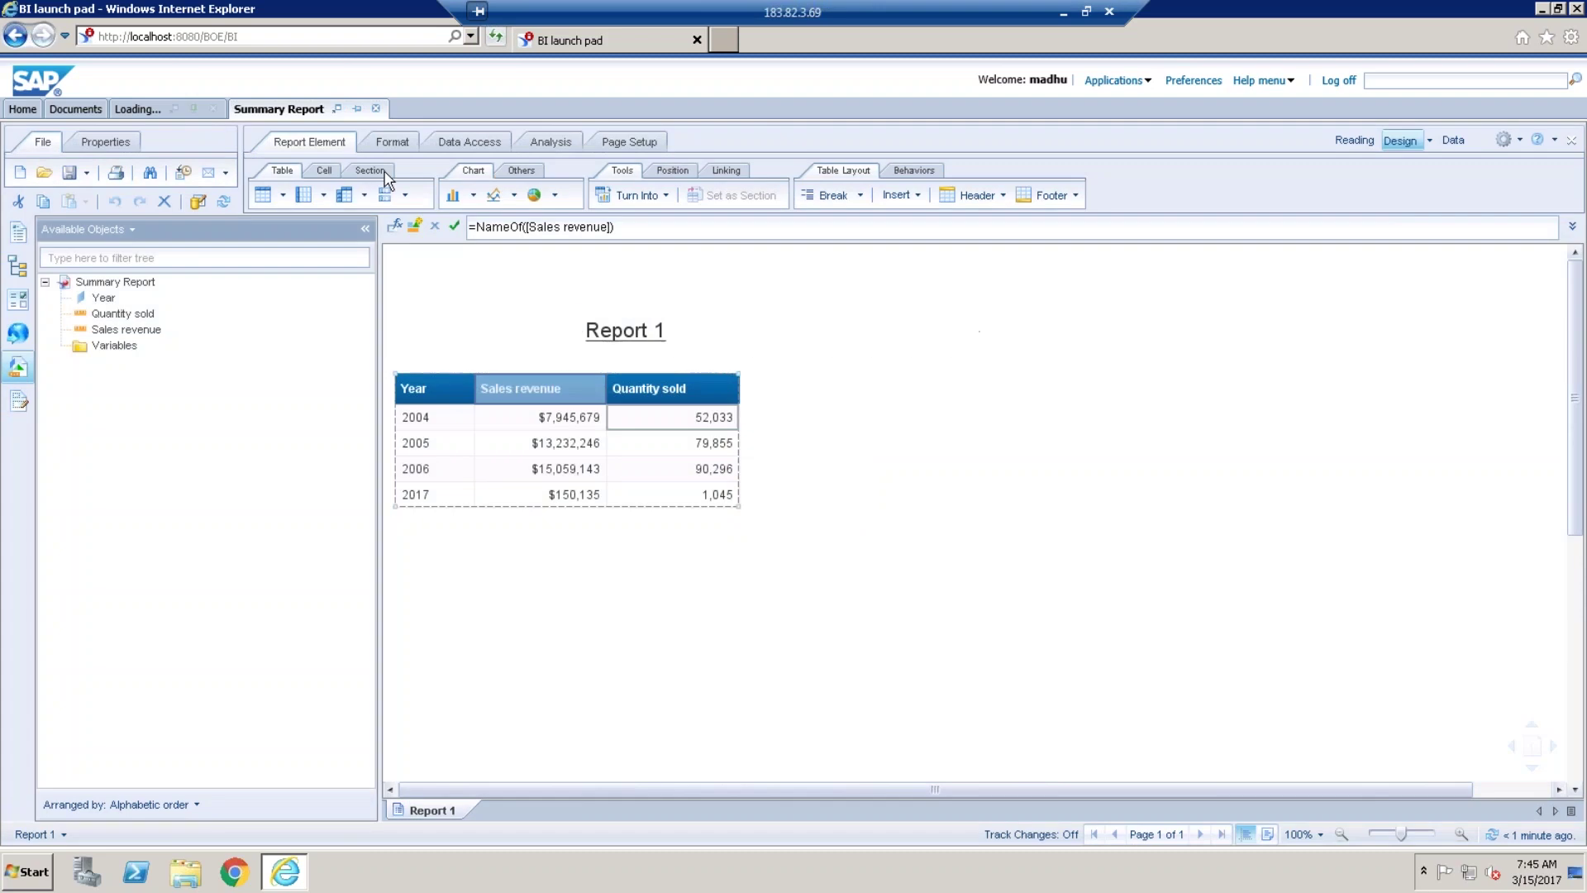
Close the Summary Report document and start the pending Web Intelligence application, accepting the security risk to run it.
{"action": "left_click", "coordinate": [376, 108]}
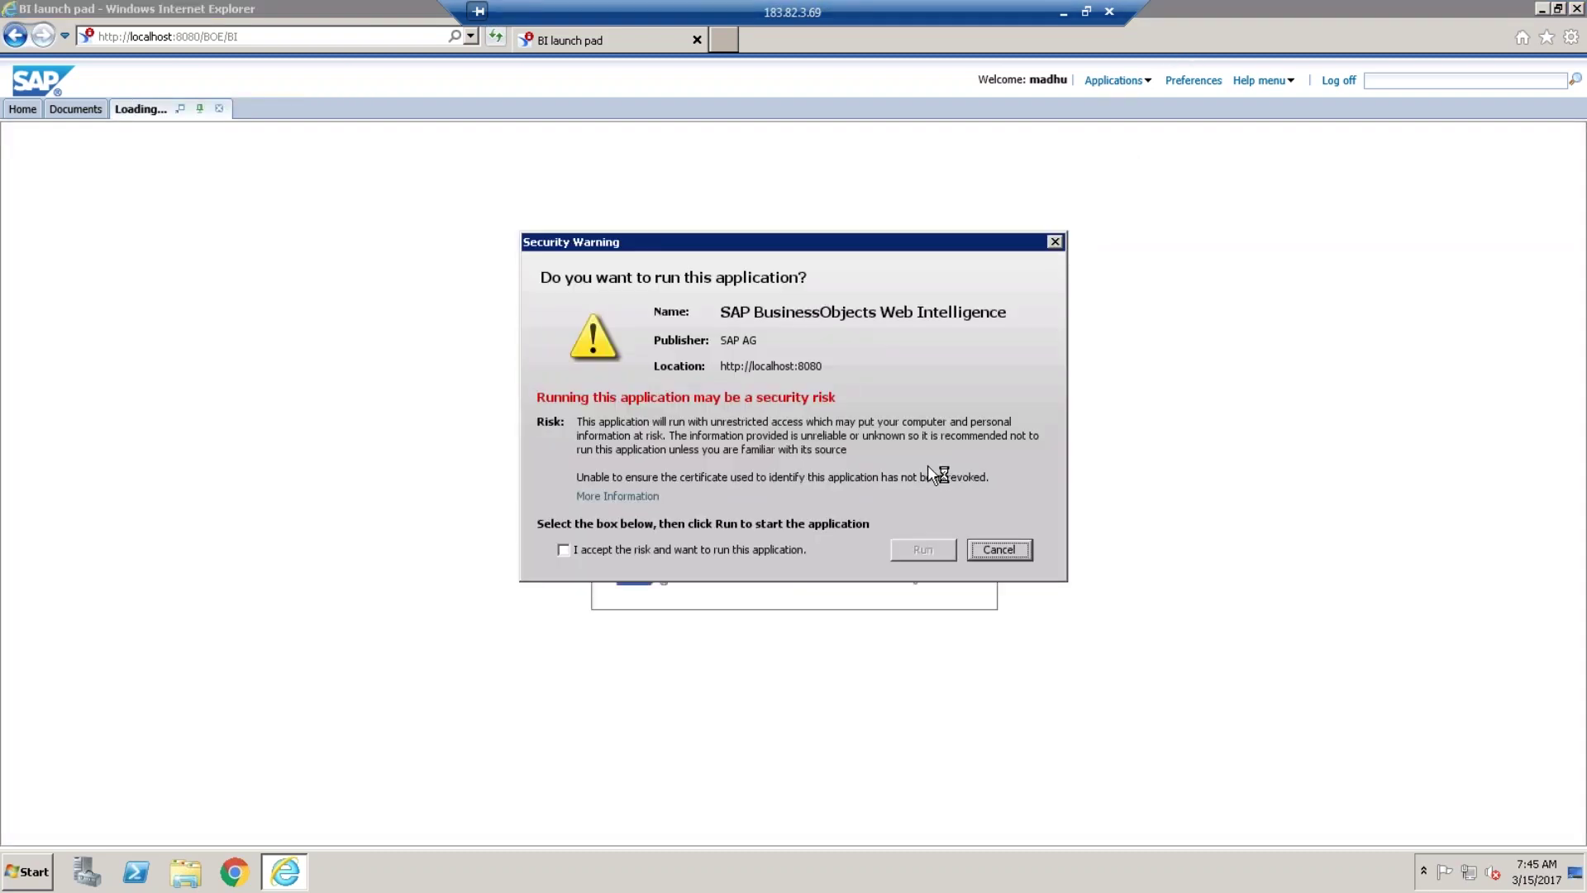
{"action": "left_click", "coordinate": [573, 549]}
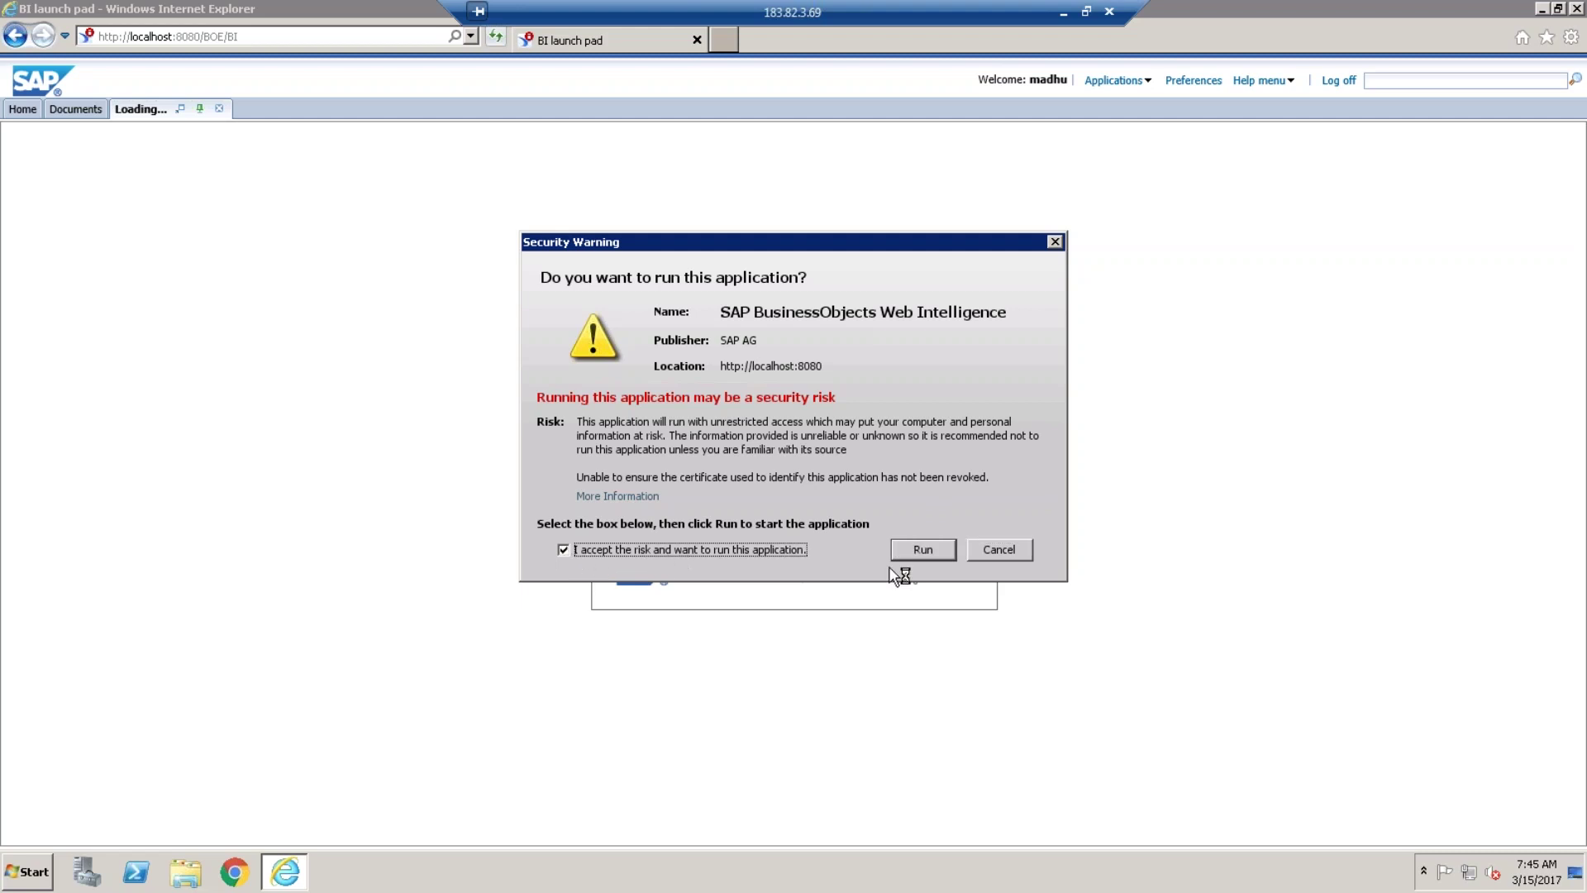
{"action": "left_click", "coordinate": [950, 553]}
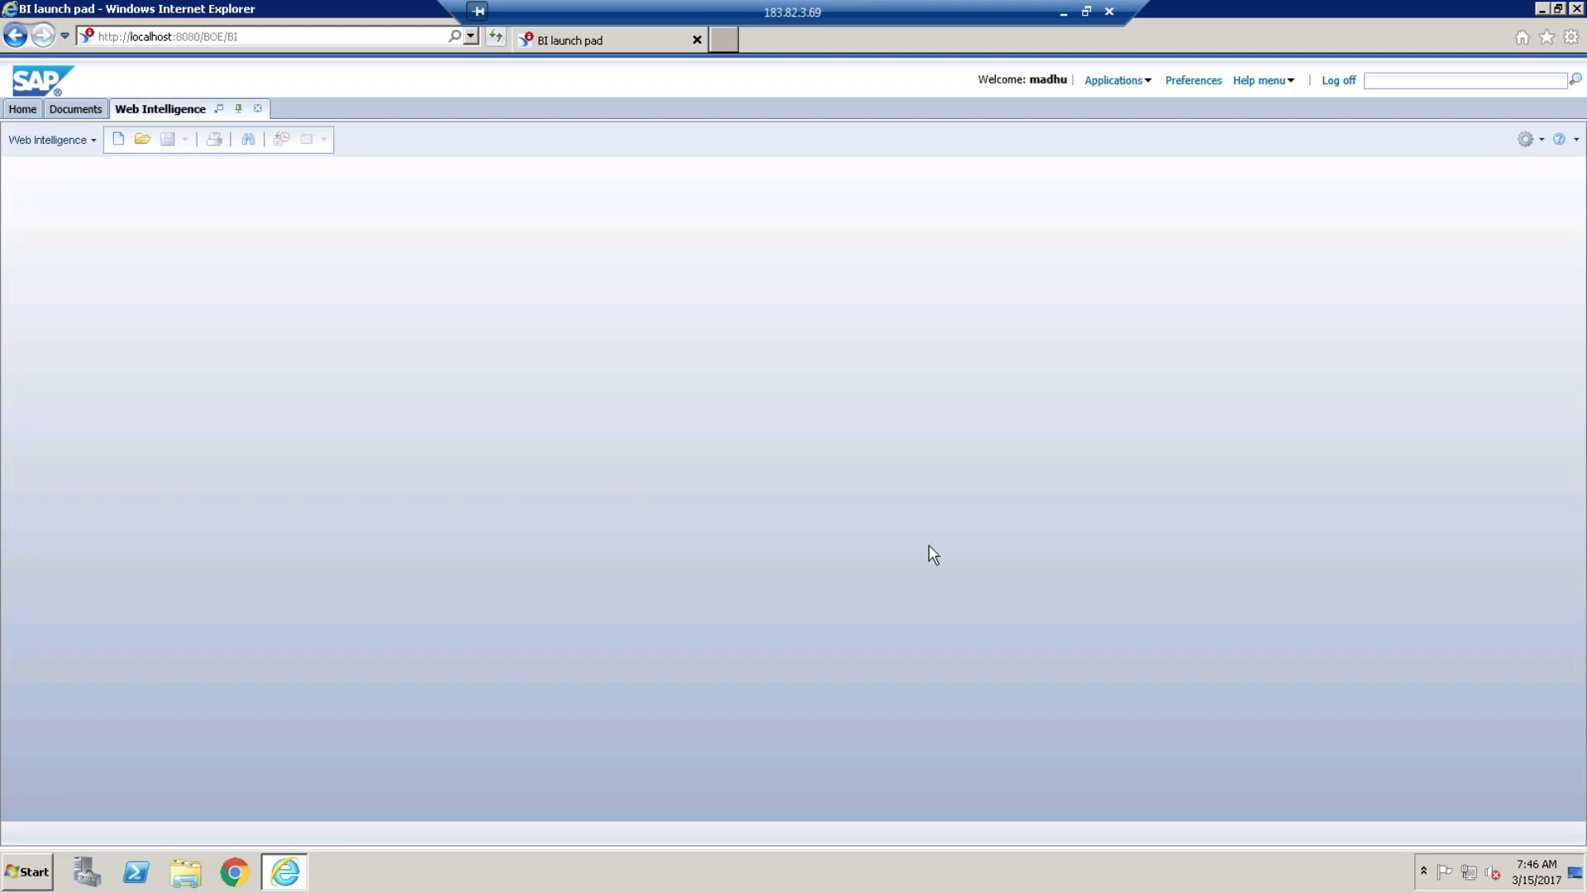
Create a new document based on the eFashion universe, revision 162, from the webi universes folder.
{"action": "left_click", "coordinate": [126, 140]}
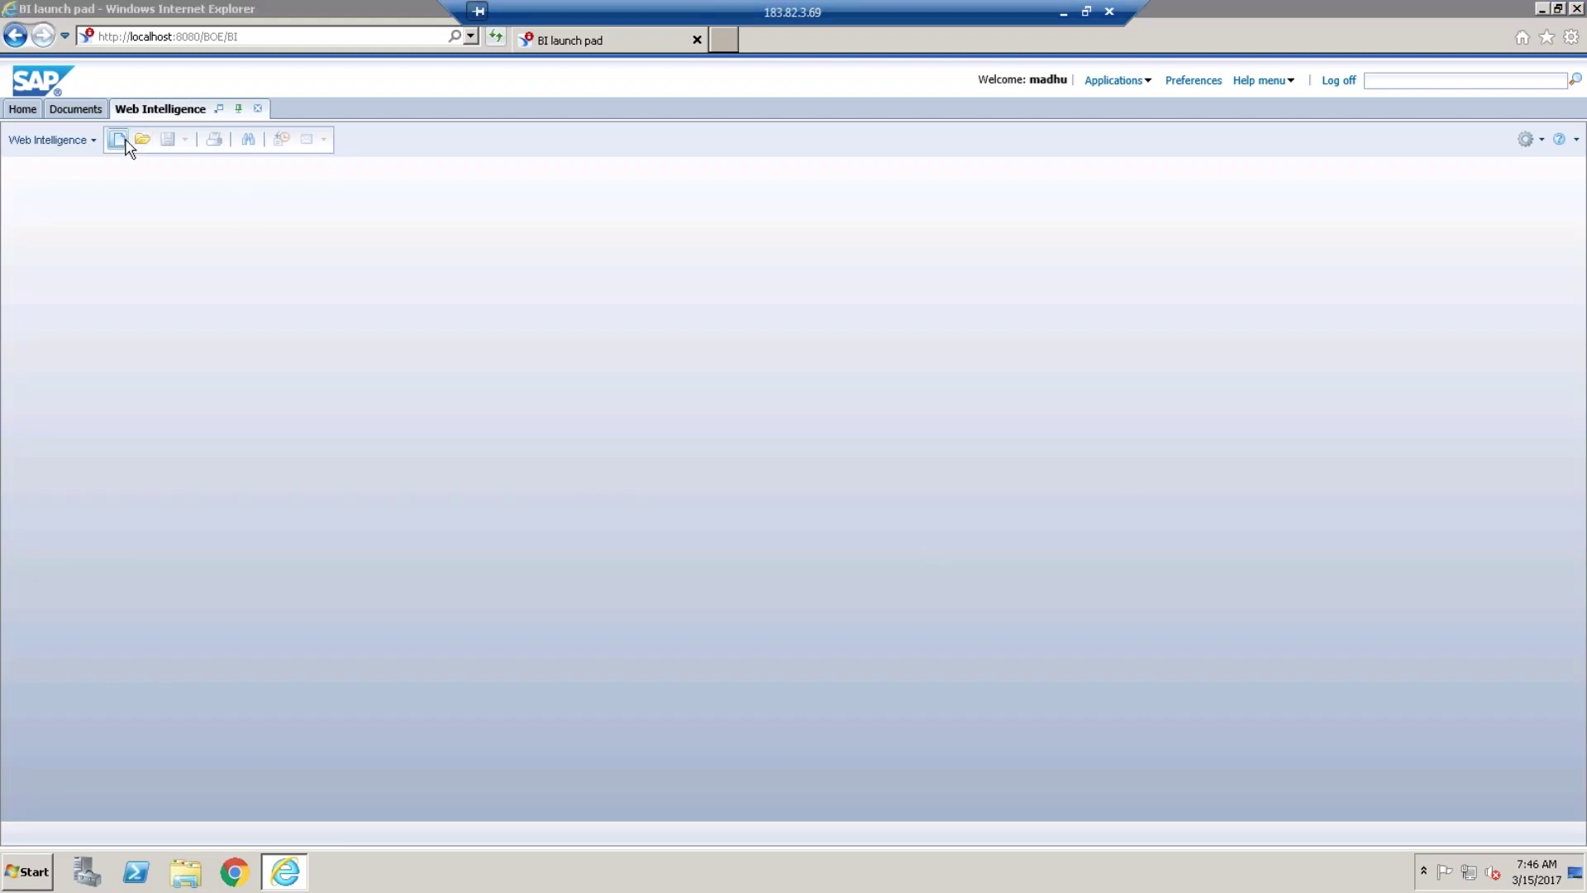
{"action": "left_click", "coordinate": [781, 389]}
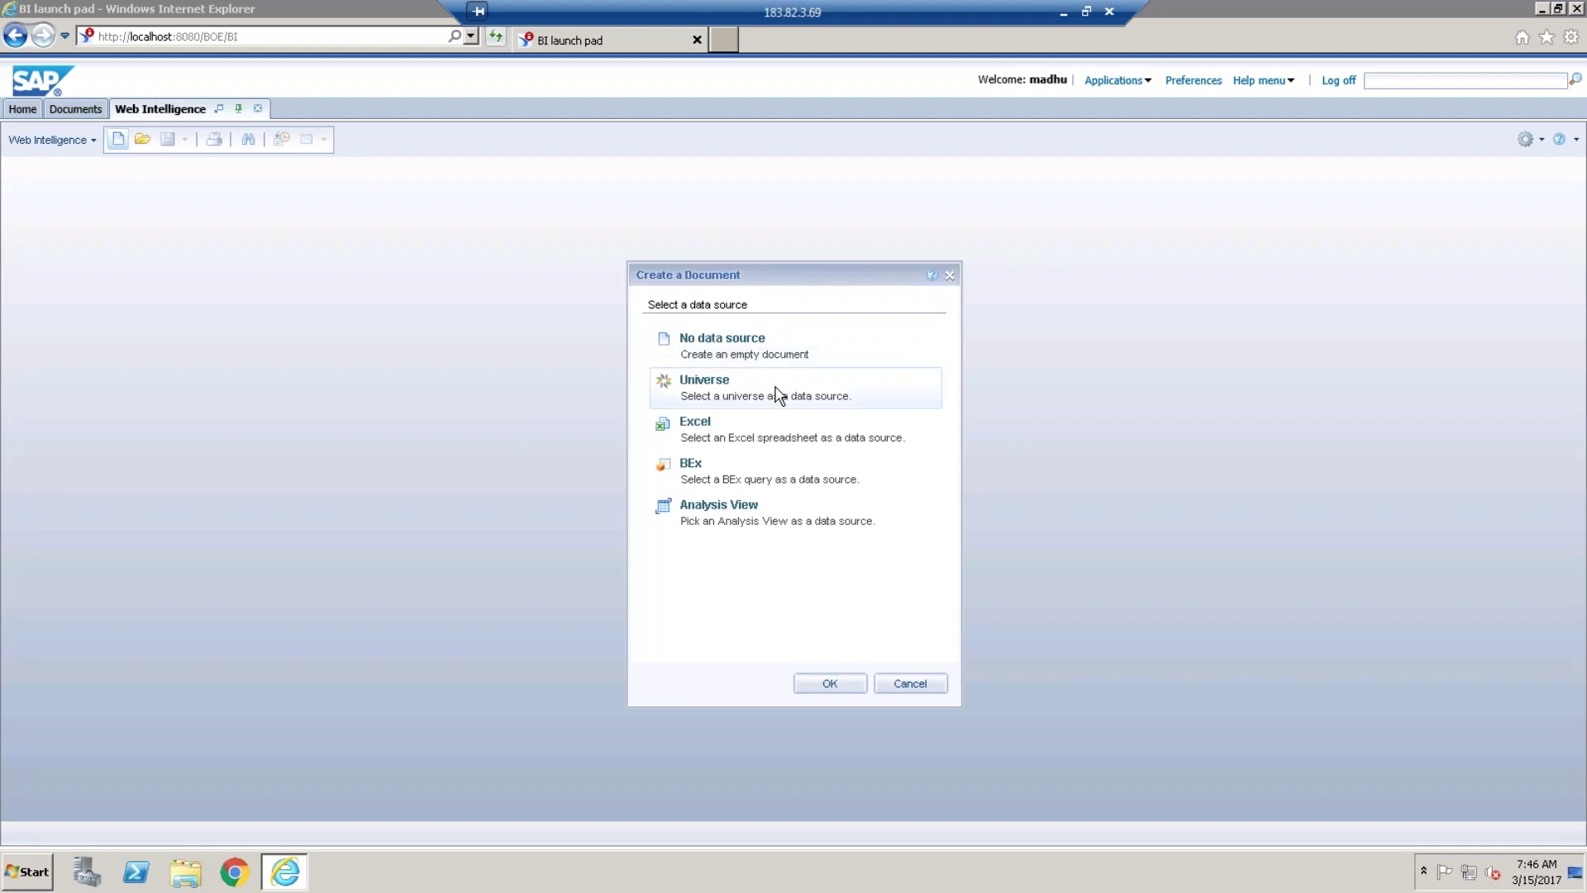
{"action": "left_click", "coordinate": [831, 685]}
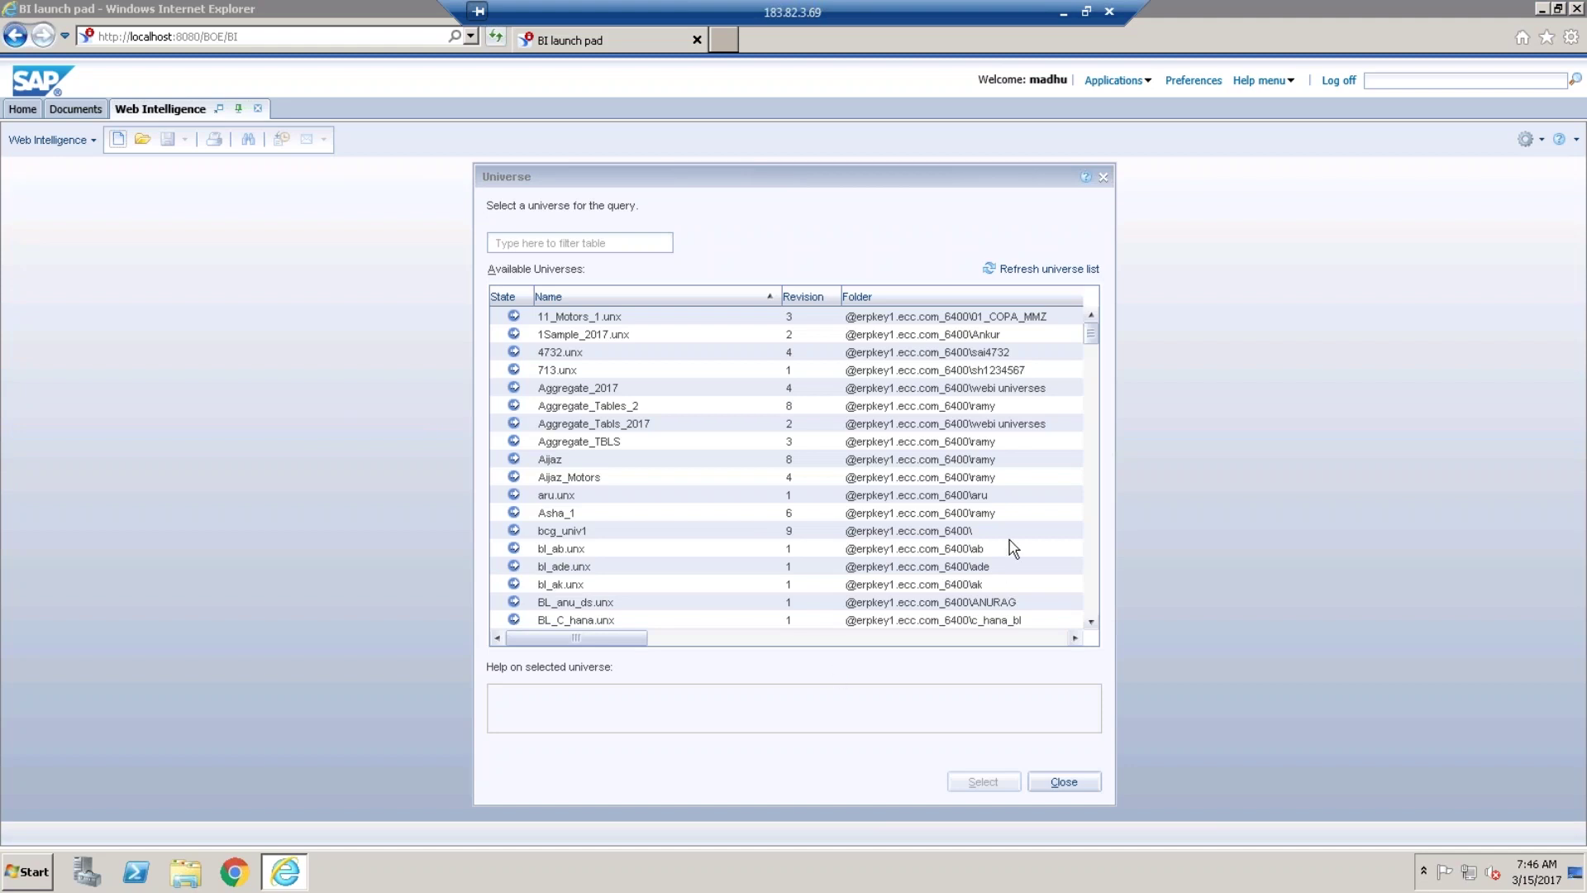
{"action": "left_click_drag", "start_coordinate": [1099, 342], "coordinate": [1098, 353]}
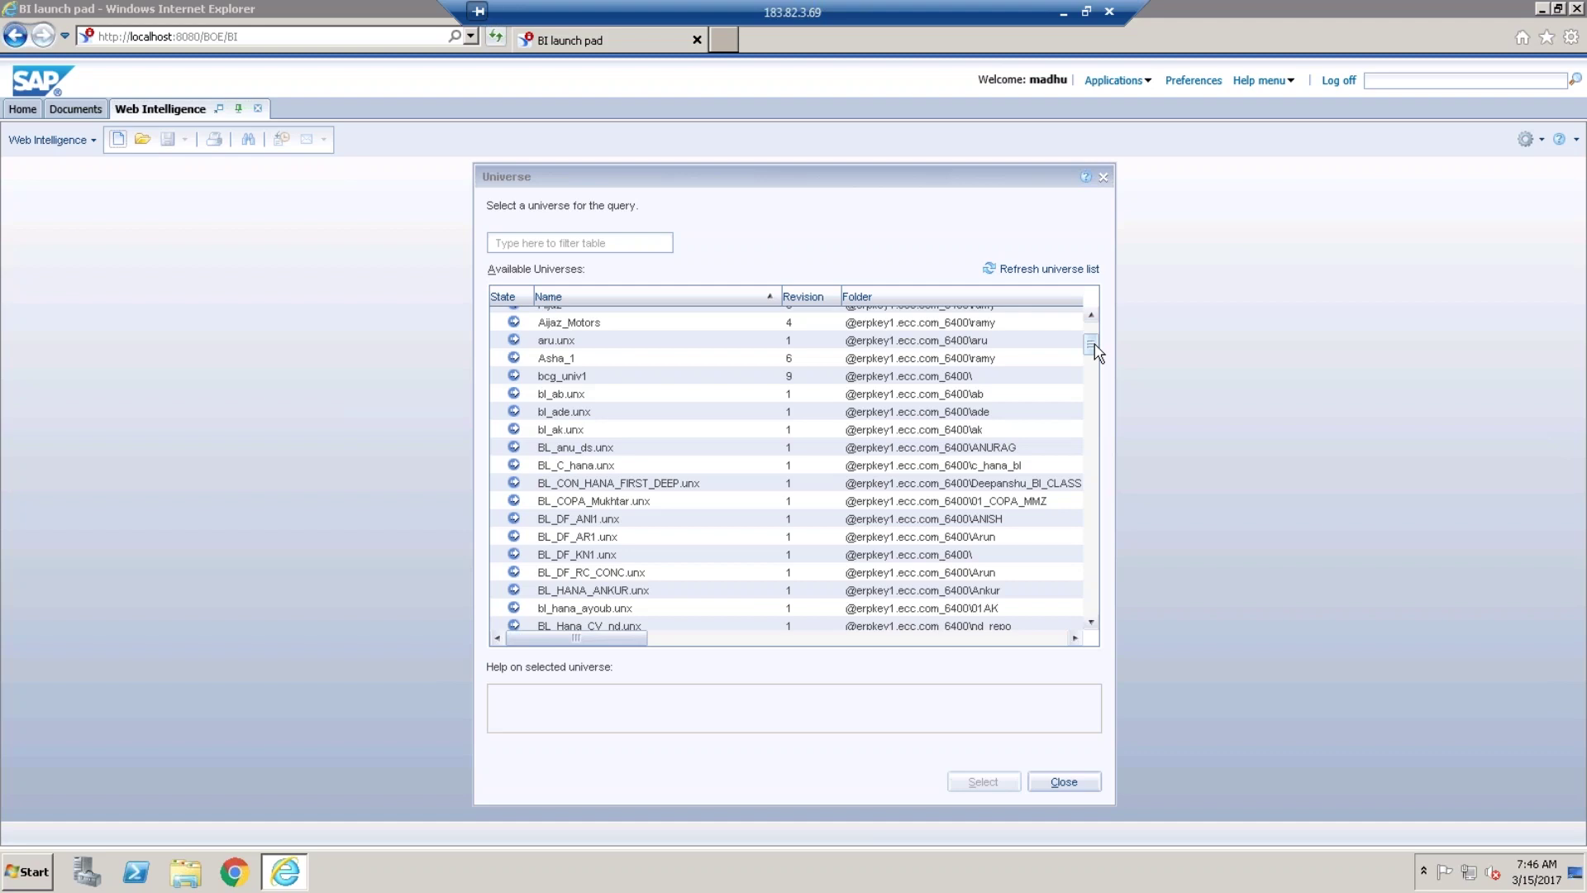
{"action": "left_click_drag", "start_coordinate": [1098, 354], "coordinate": [1073, 443]}
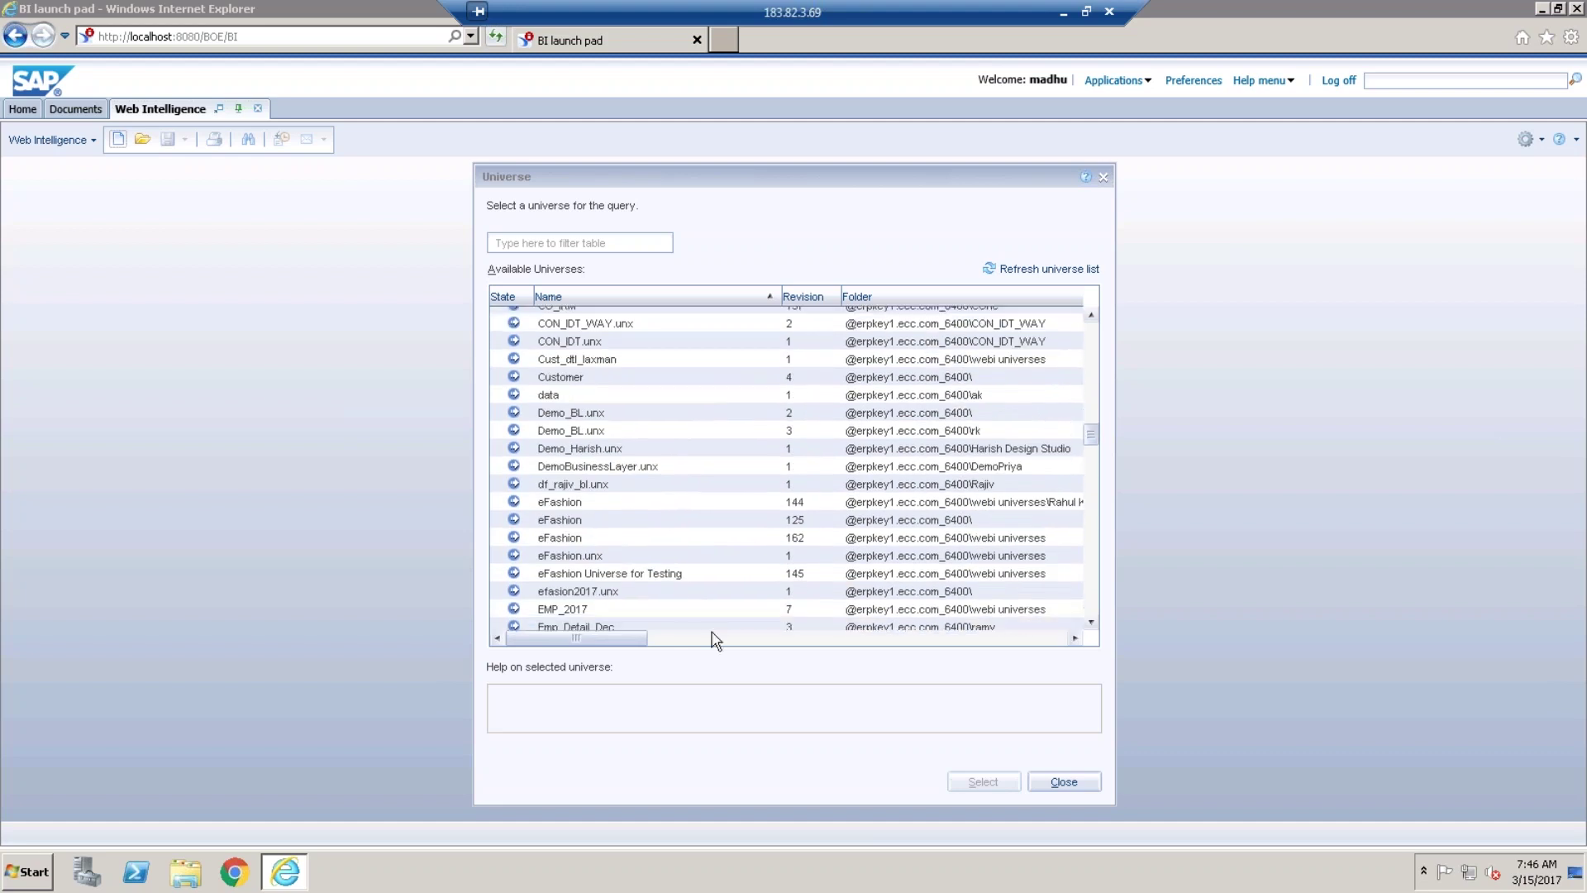
{"action": "left_click", "coordinate": [581, 539]}
{"action": "left_click", "coordinate": [983, 784]}
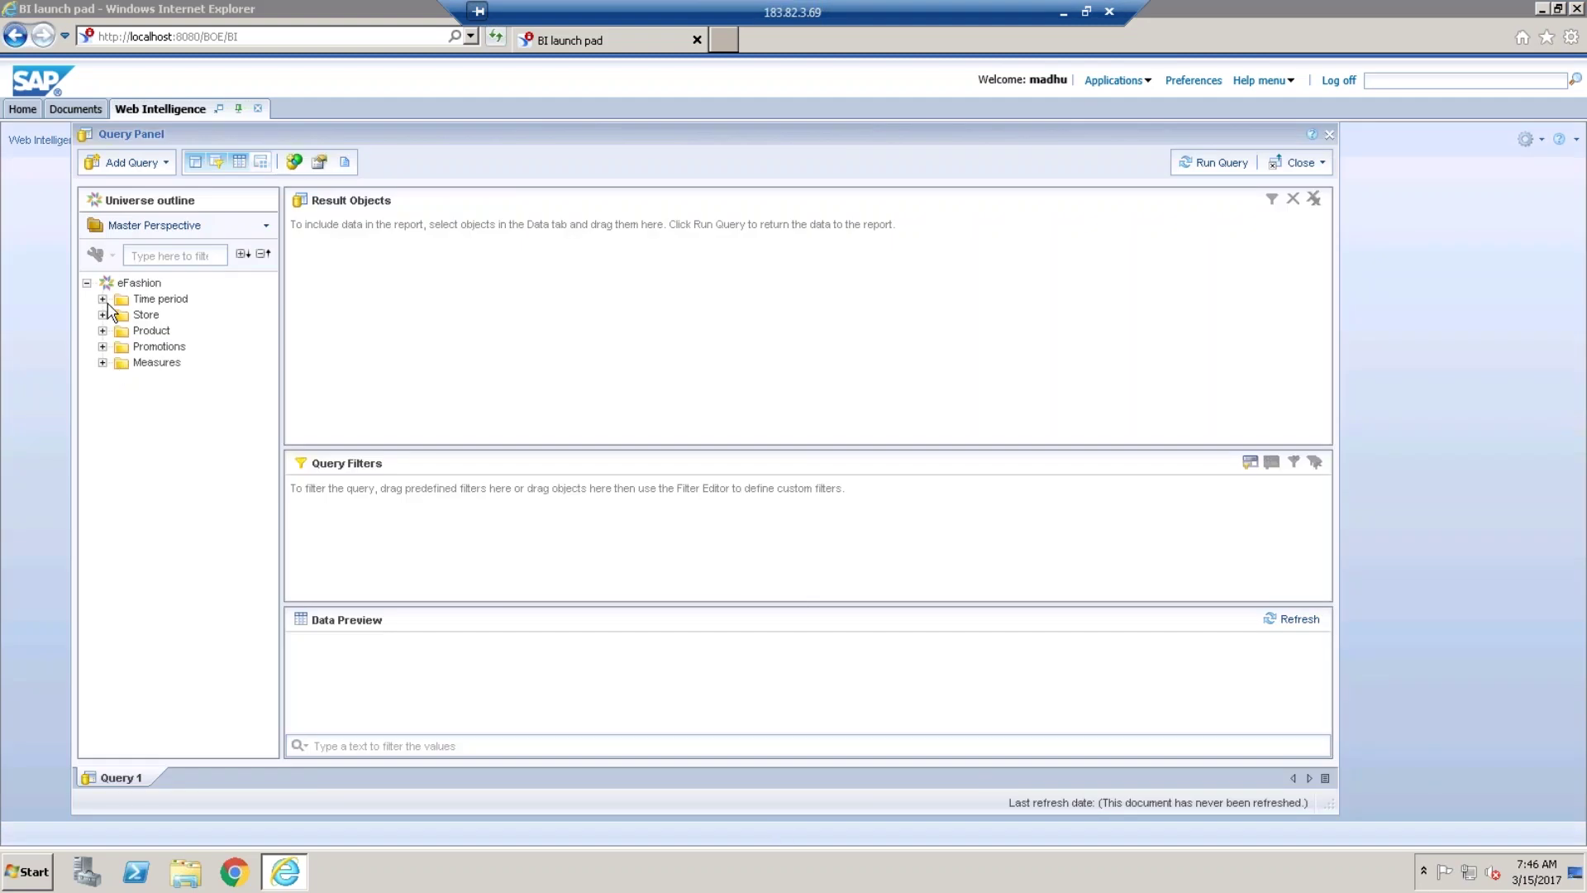
Add Year from the Time period class as an In list query filter and make its value a prompt.
{"action": "left_click", "coordinate": [102, 299]}
{"action": "left_click", "coordinate": [162, 316]}
{"action": "left_click_drag", "start_coordinate": [167, 315], "coordinate": [394, 499]}
{"action": "left_click", "coordinate": [621, 499]}
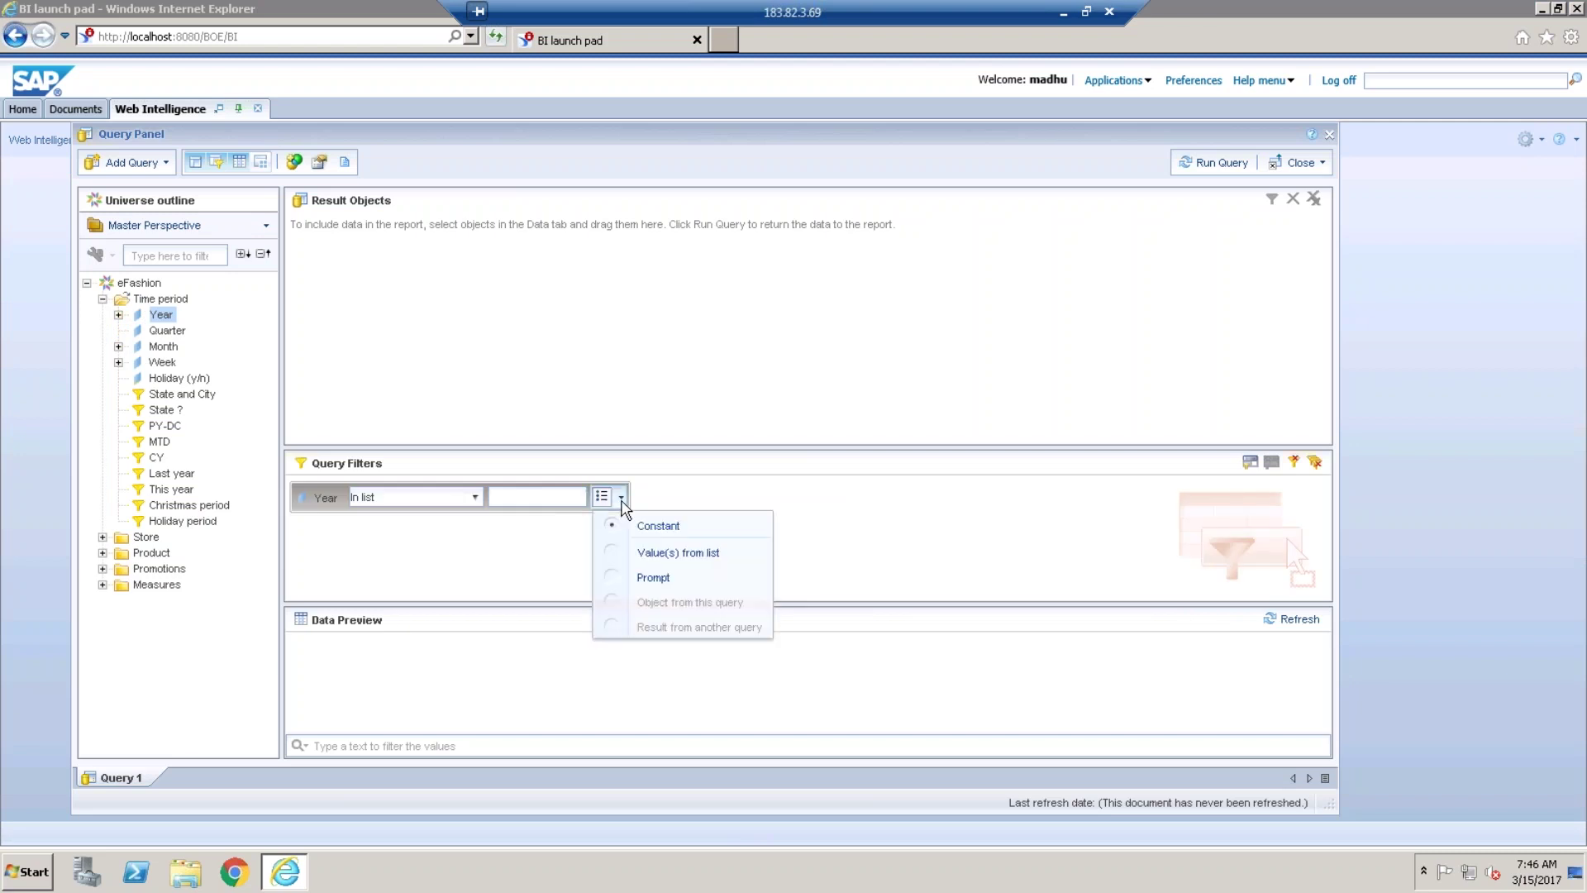
{"action": "left_click", "coordinate": [653, 578]}
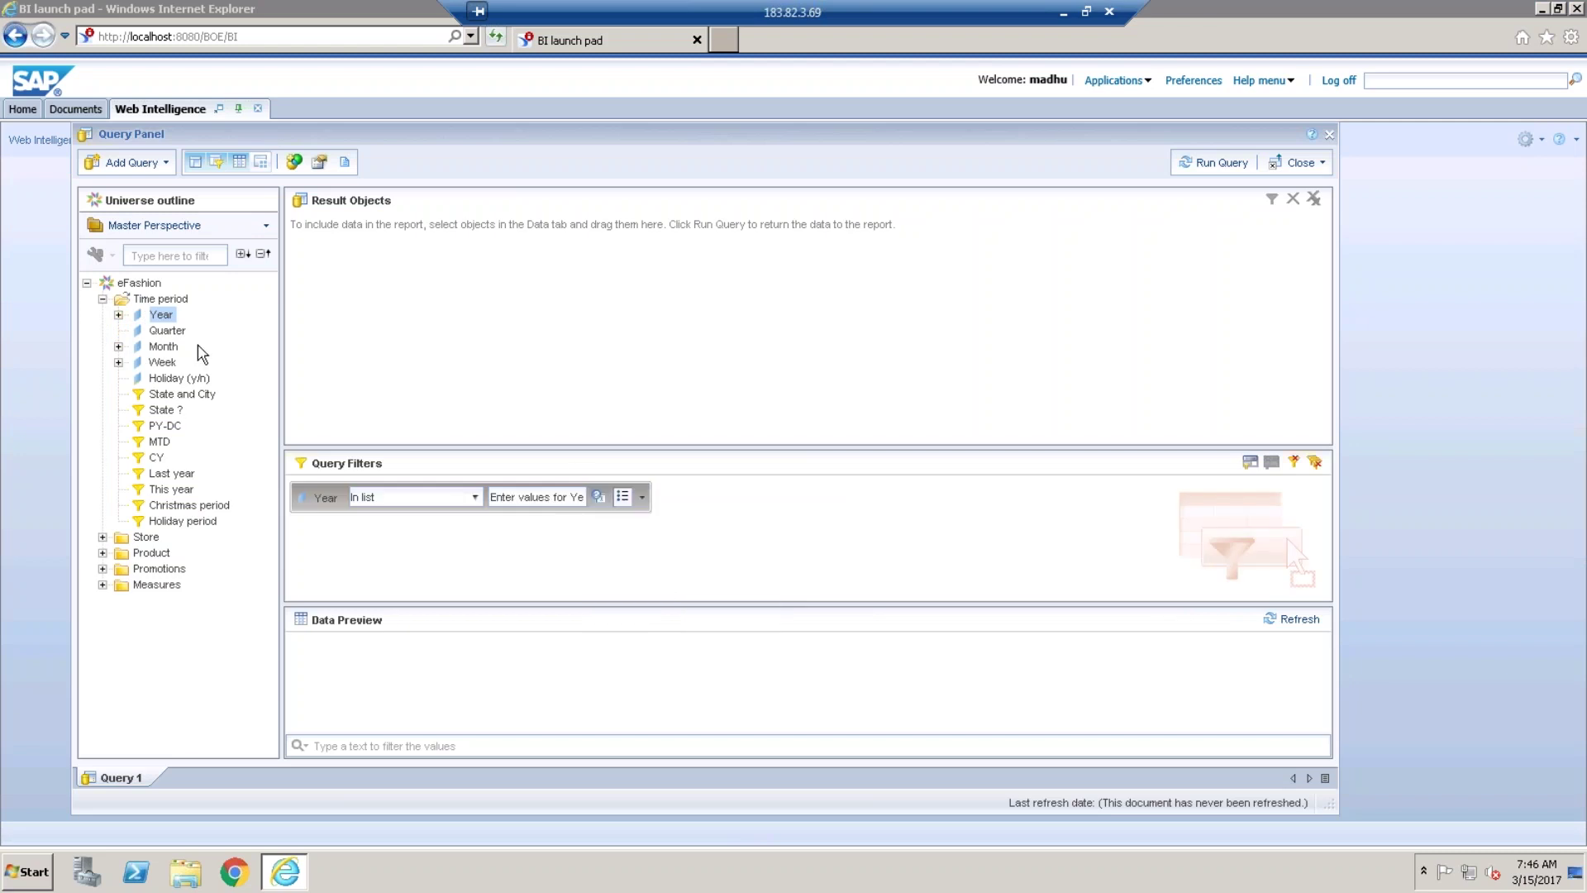
Add Quarter, Month, State, City, Lines and Category to the query's result objects.
{"action": "left_click", "coordinate": [103, 537]}
{"action": "left_click", "coordinate": [169, 554]}
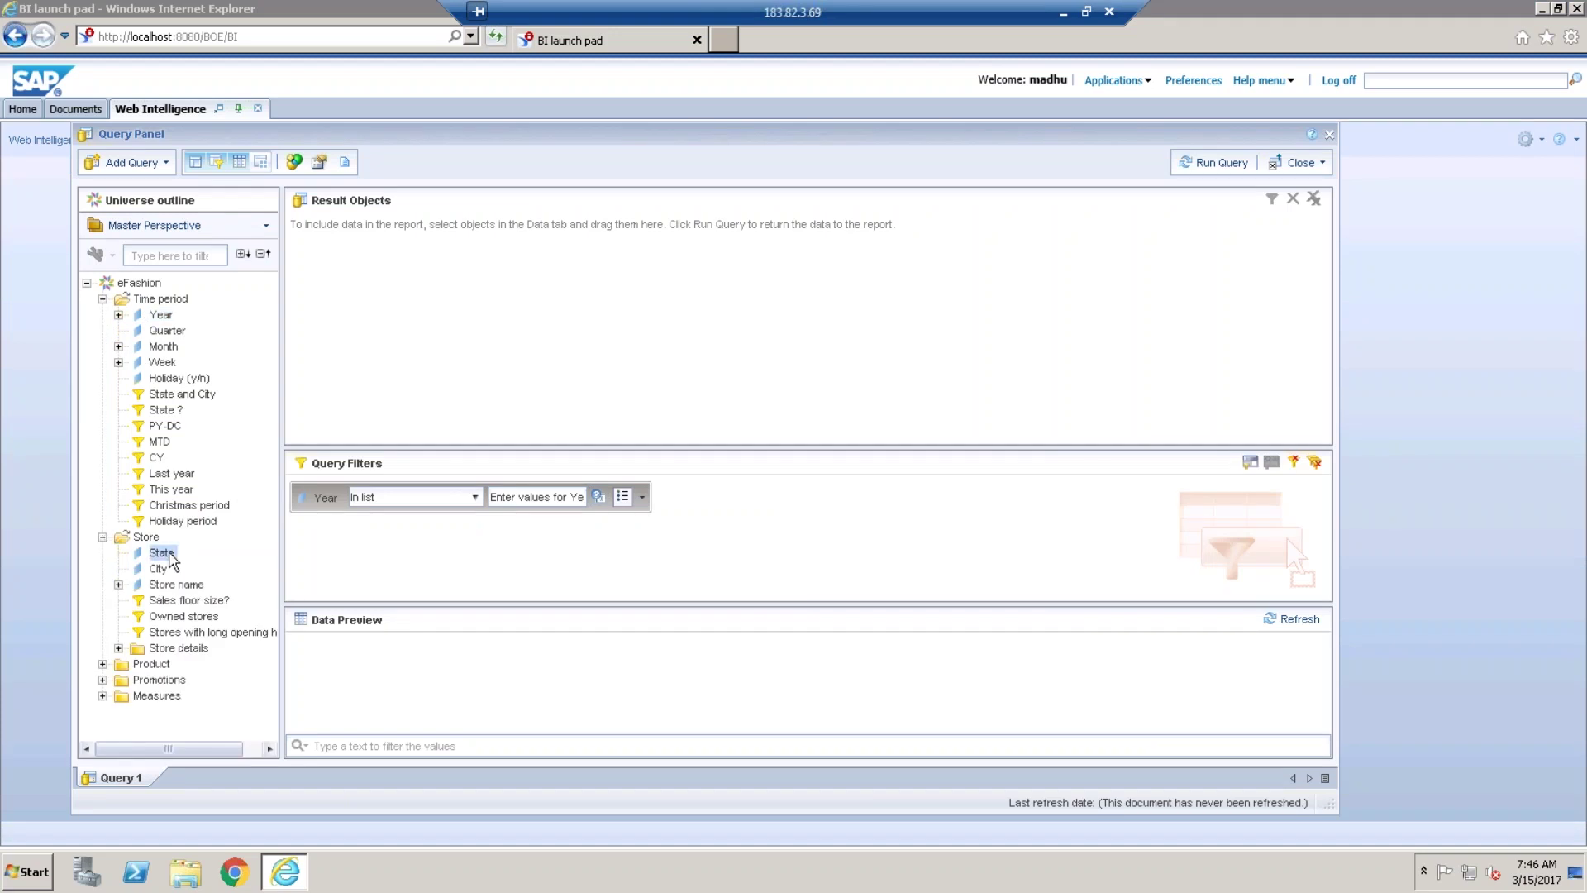
{"action": "left_click", "coordinate": [166, 331]}
{"action": "double_click", "coordinate": [166, 332]}
{"action": "double_click", "coordinate": [164, 346]}
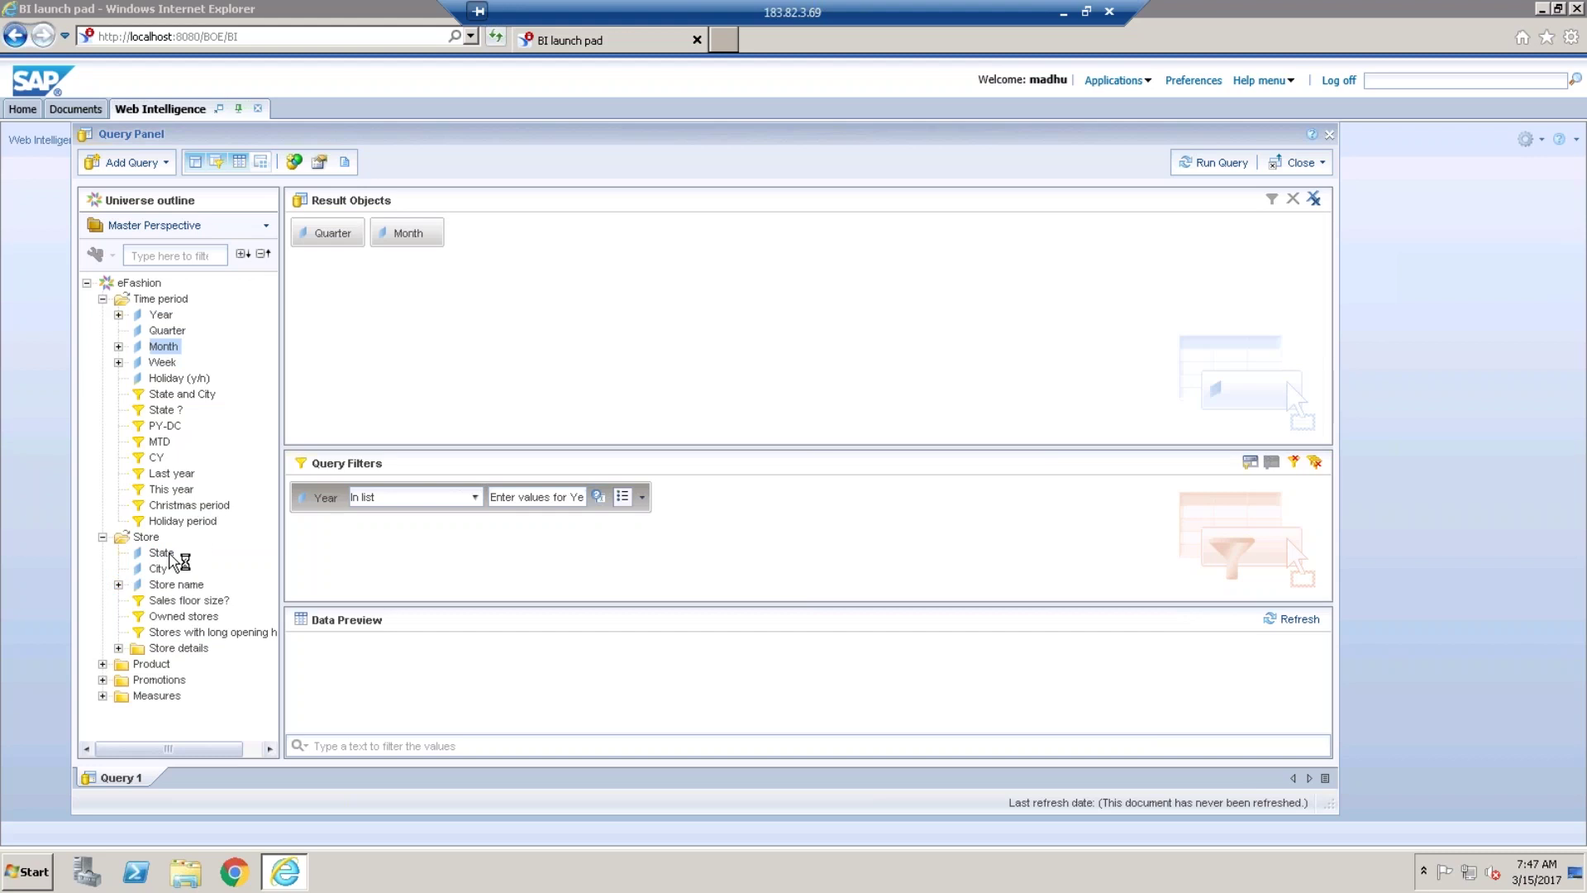
{"action": "double_click", "coordinate": [169, 555]}
{"action": "double_click", "coordinate": [163, 570]}
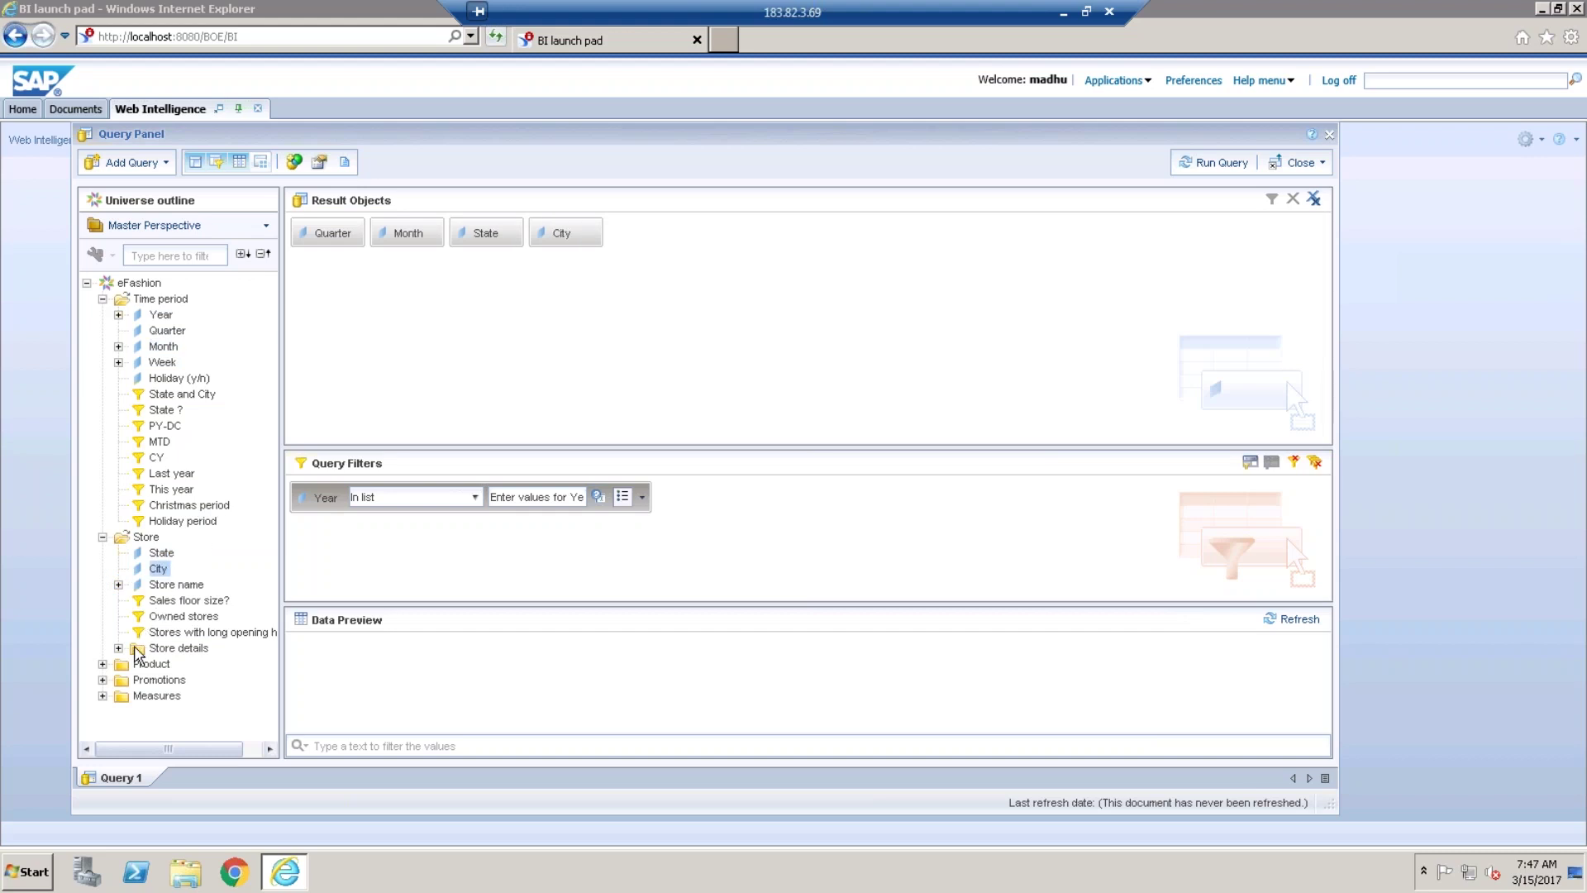
{"action": "left_click", "coordinate": [103, 664]}
{"action": "double_click", "coordinate": [161, 575]}
{"action": "double_click", "coordinate": [170, 590]}
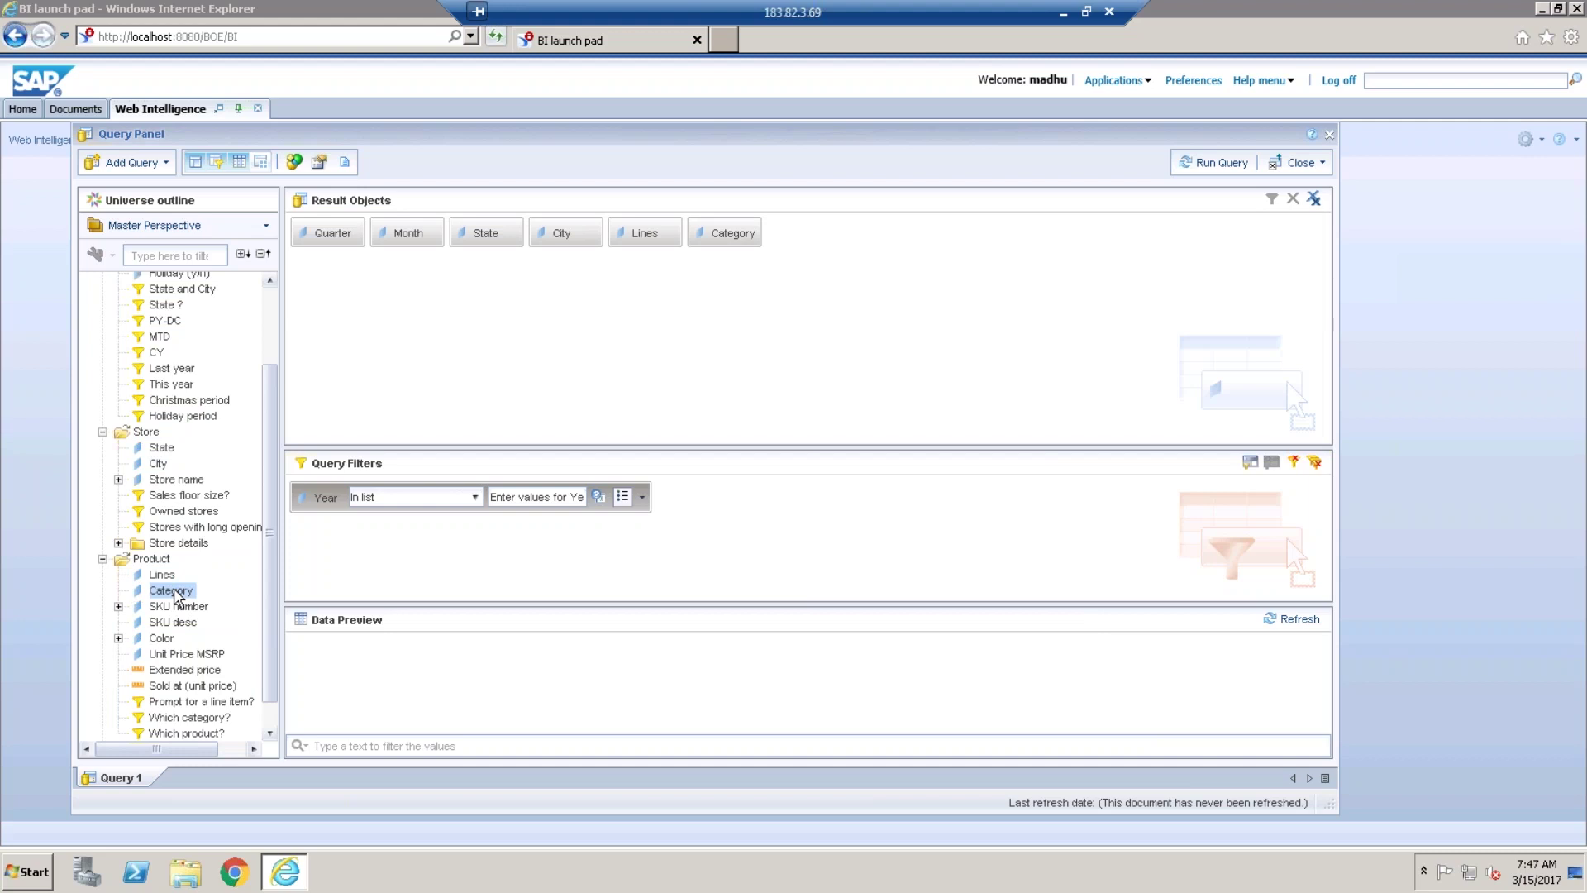
Add the measures Sales revenue, Quantity sold and Margin to the query's result objects.
{"action": "left_click", "coordinate": [102, 558]}
{"action": "left_click", "coordinate": [103, 695]}
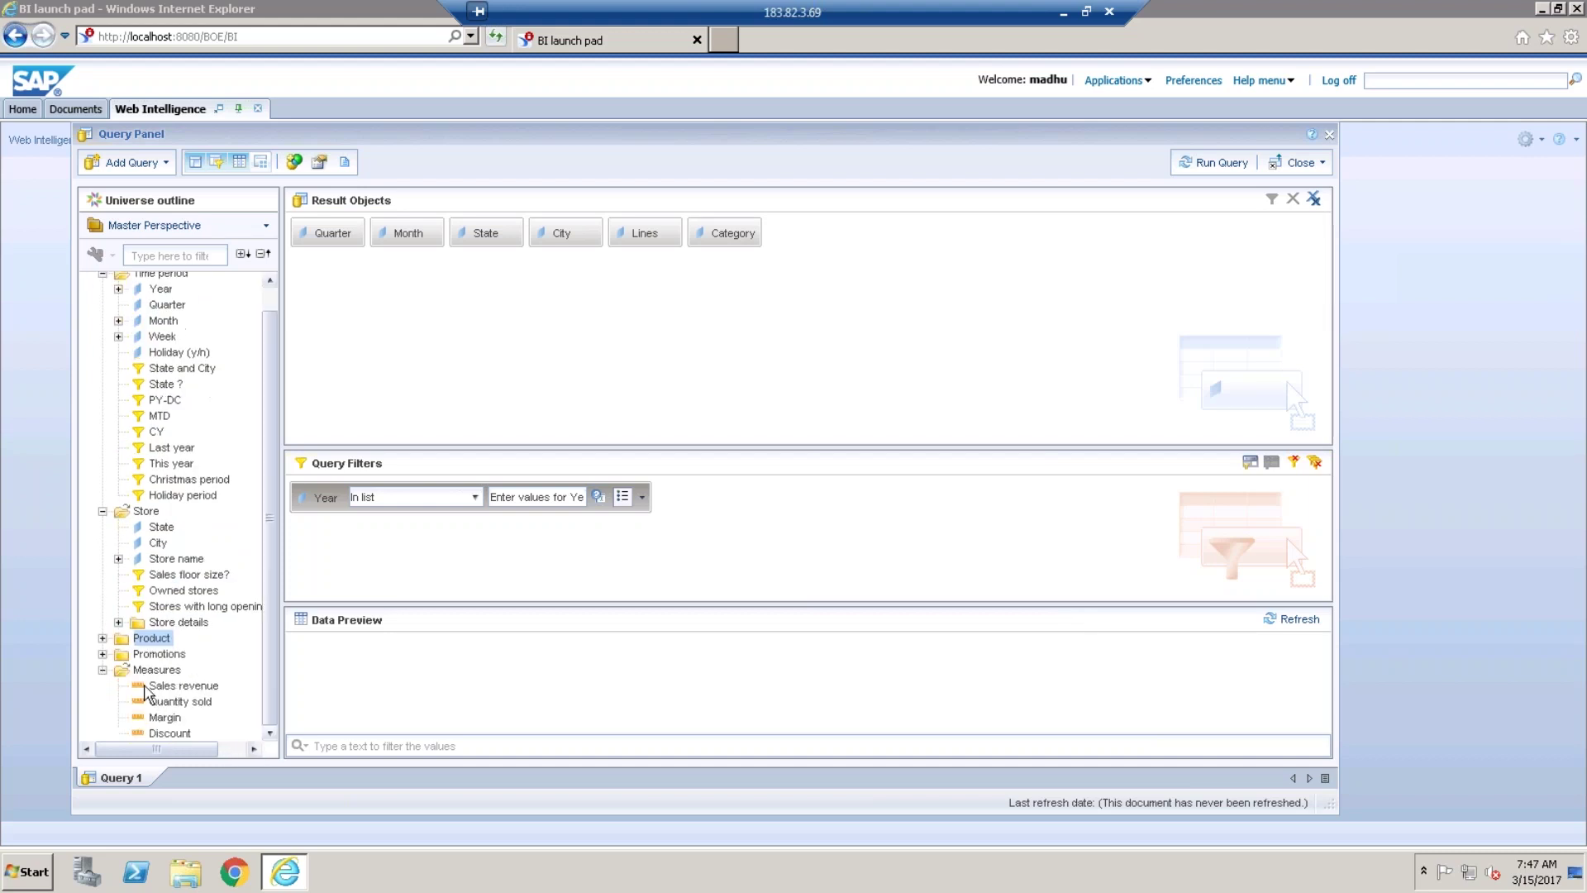
{"action": "double_click", "coordinate": [217, 688]}
{"action": "left_click", "coordinate": [207, 703]}
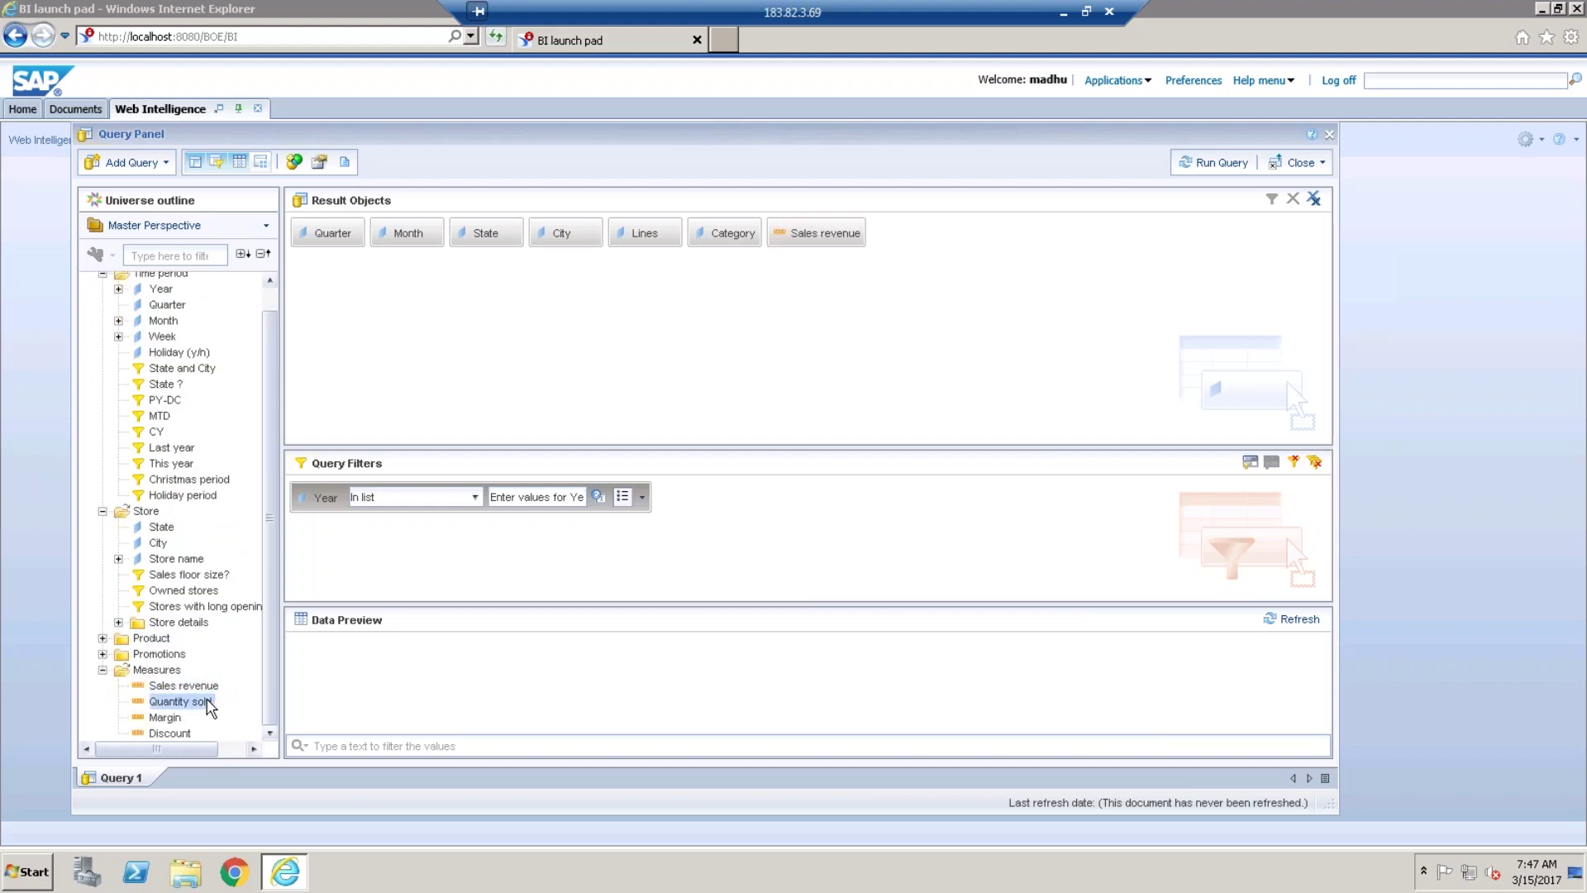
{"action": "double_click", "coordinate": [206, 704]}
{"action": "double_click", "coordinate": [174, 718]}
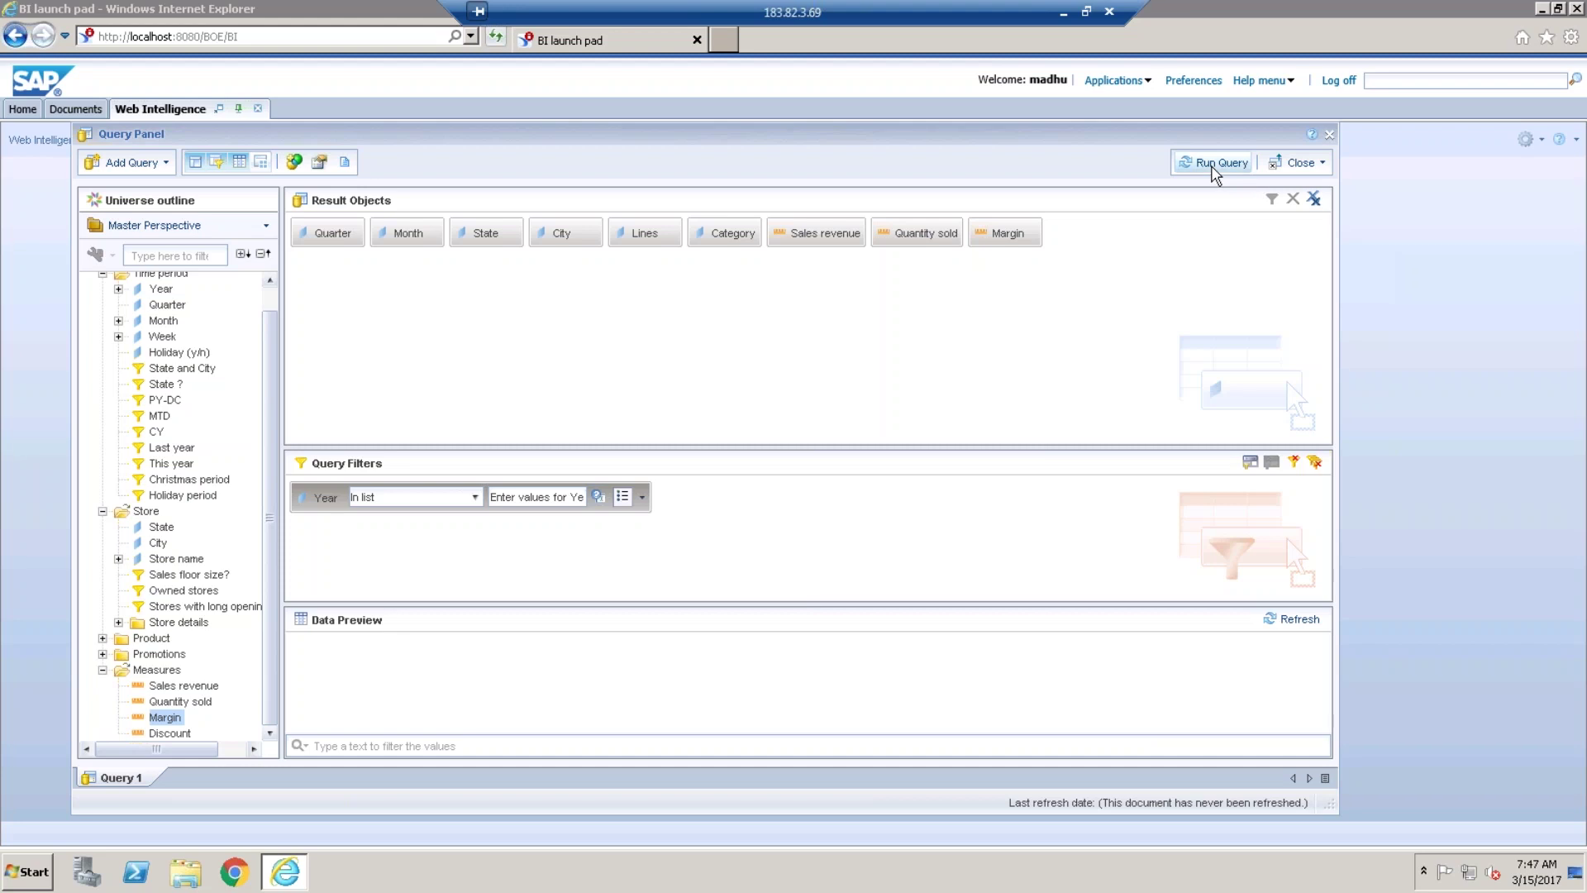
Copy the prompt text "Enter values for Year:" from the Year filter's prompt properties and accept the properties.
{"action": "left_click", "coordinate": [598, 498]}
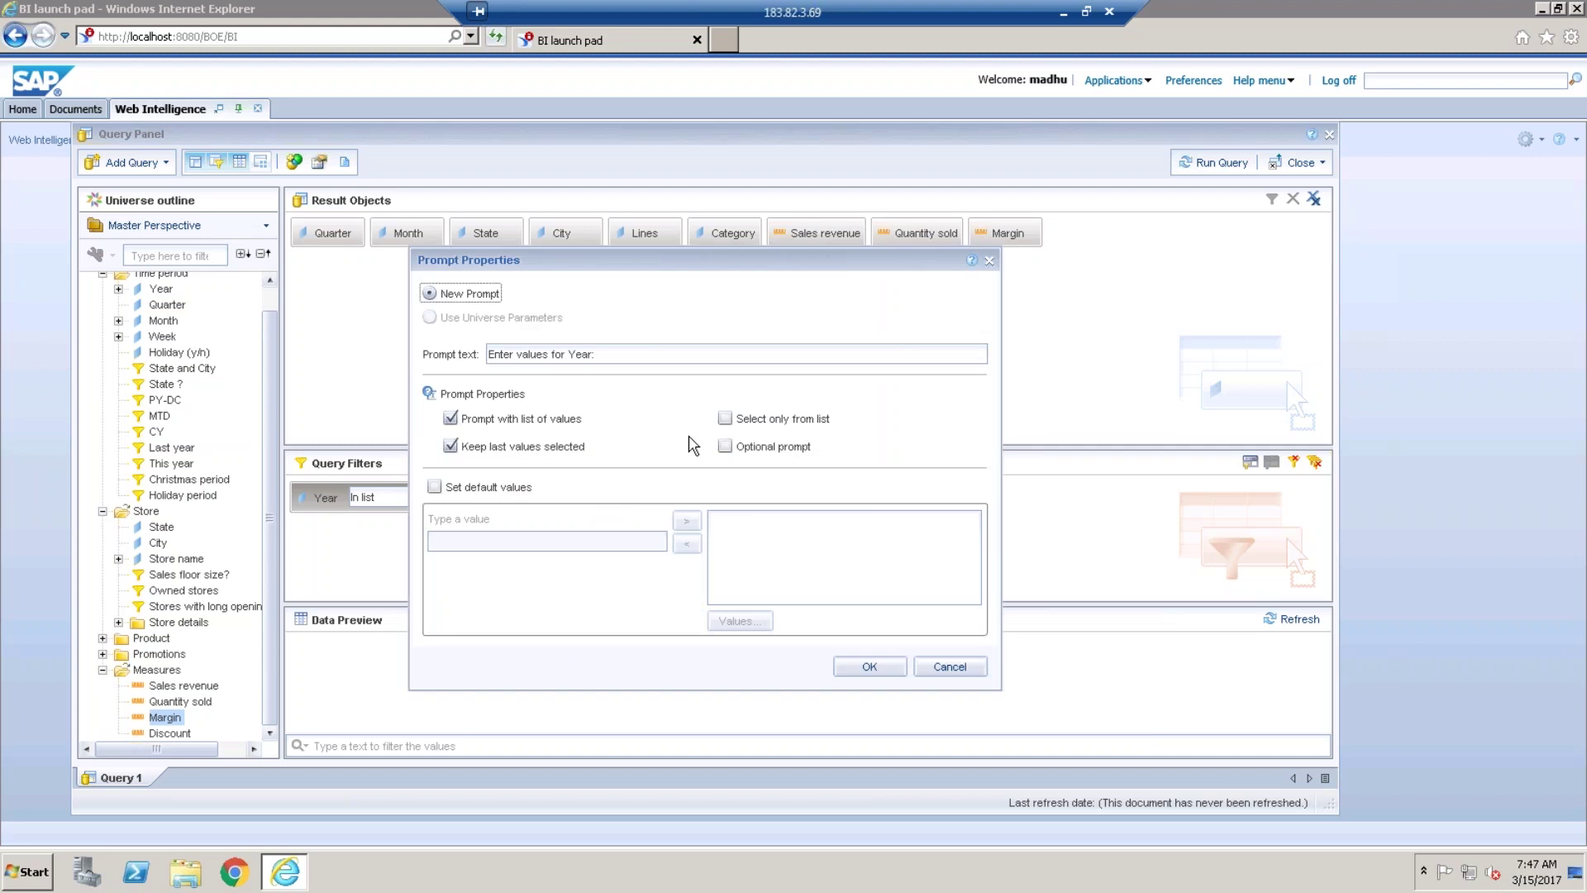
{"action": "left_click_drag", "start_coordinate": [614, 358], "coordinate": [461, 363]}
{"action": "key", "text": "ctrl+c"}
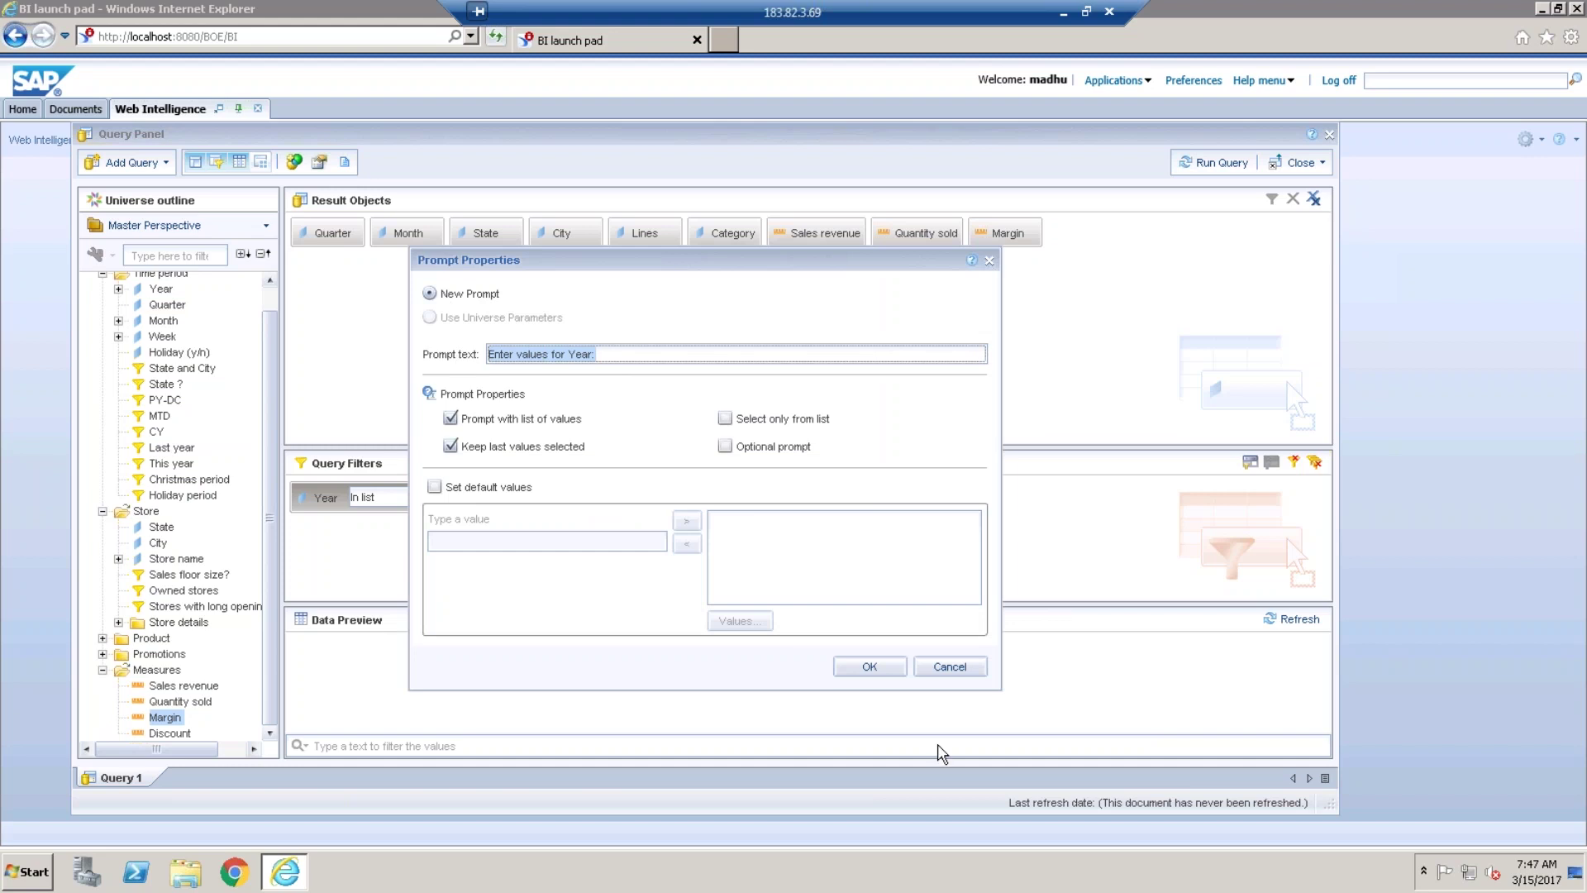
{"action": "left_click", "coordinate": [871, 666]}
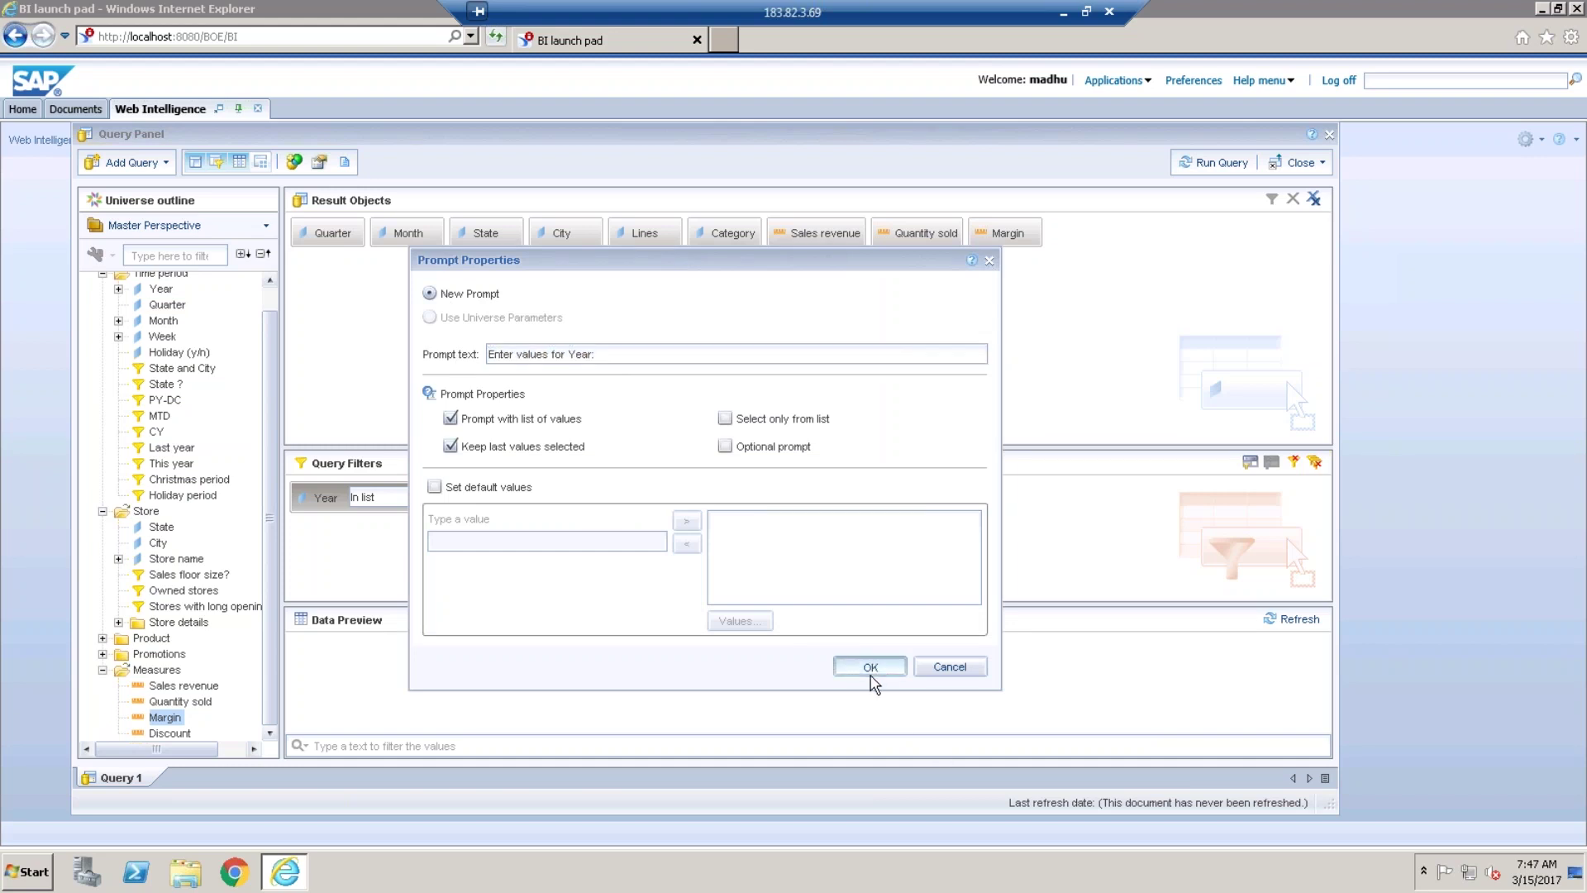
Run the query with 2015 as the selected value for the Year prompt.
{"action": "left_click", "coordinate": [1200, 162]}
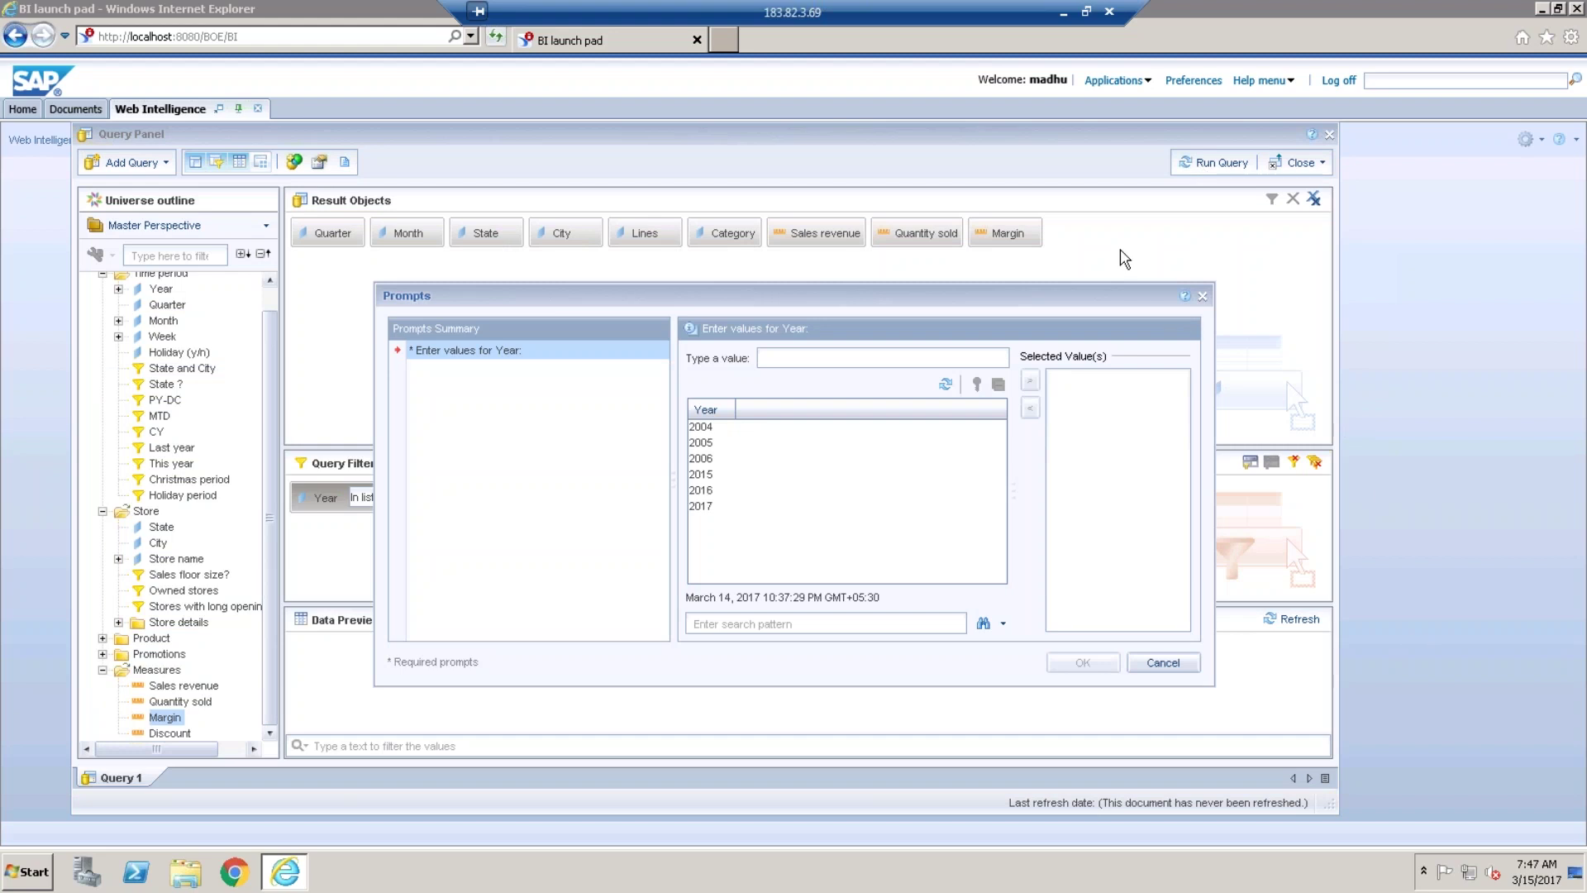
{"action": "double_click", "coordinate": [705, 475]}
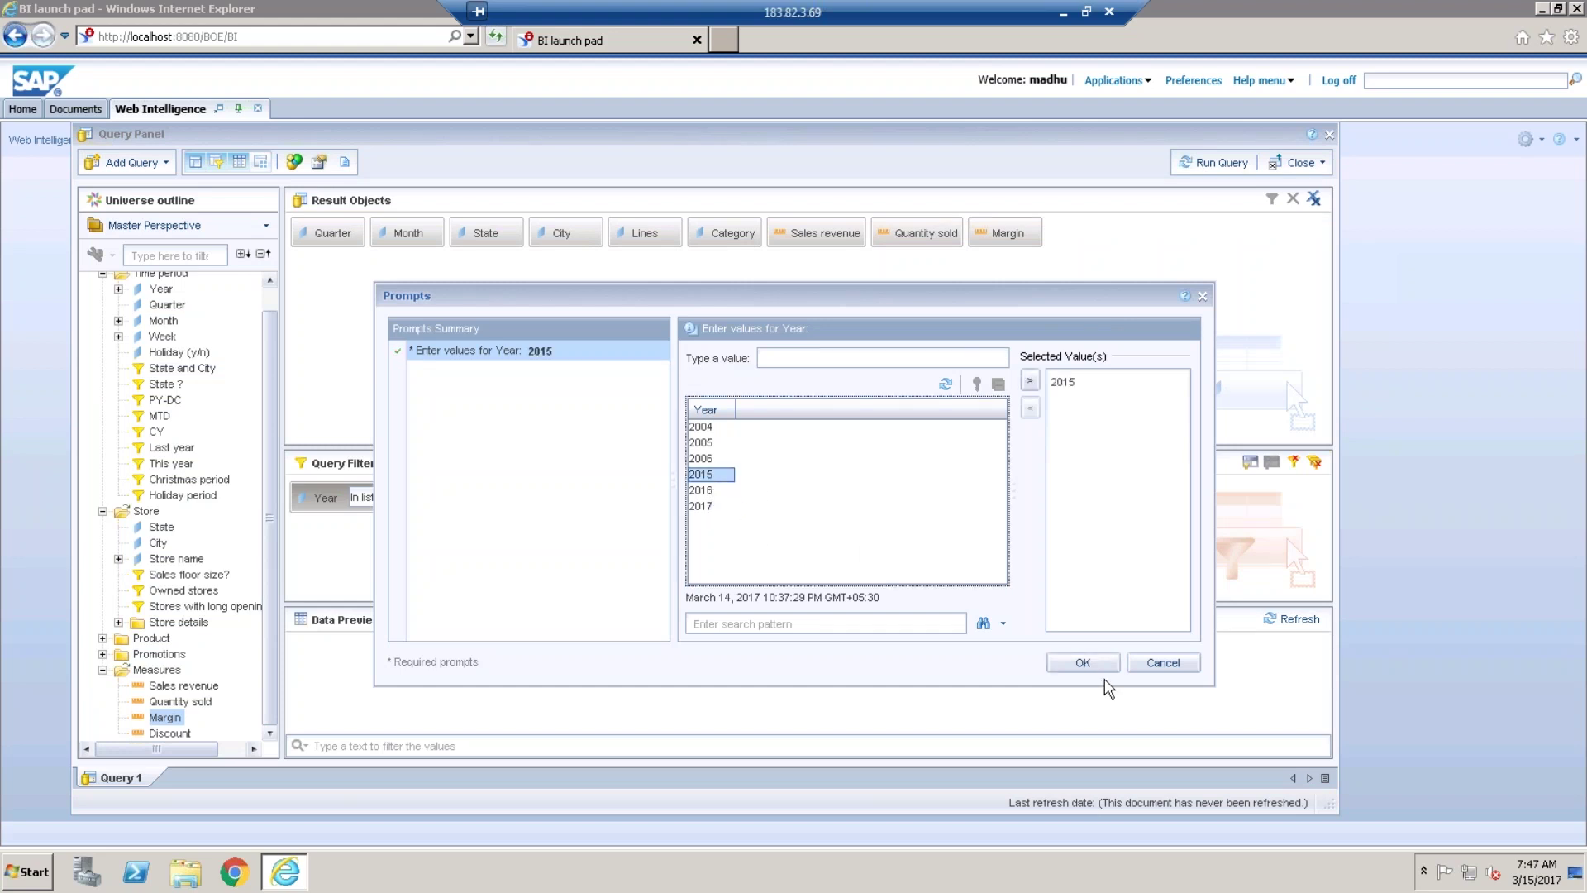
{"action": "left_click", "coordinate": [1083, 663]}
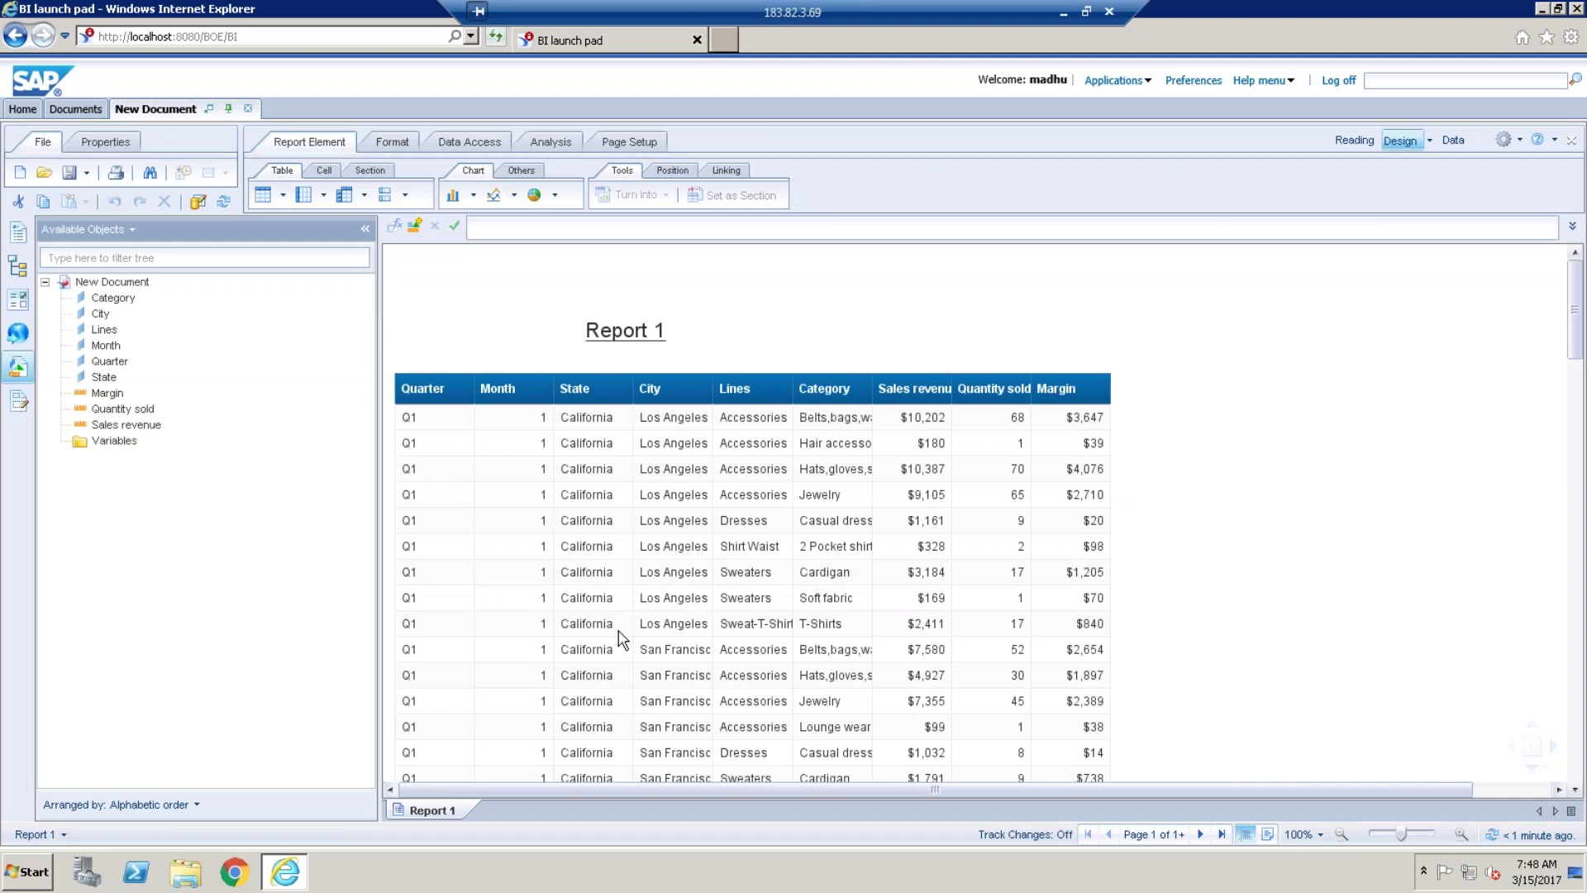
Widen the City, Lines and Category columns of the report table so that their contents fit.
{"action": "left_click", "coordinate": [711, 388]}
{"action": "left_click_drag", "start_coordinate": [710, 387], "coordinate": [749, 388]}
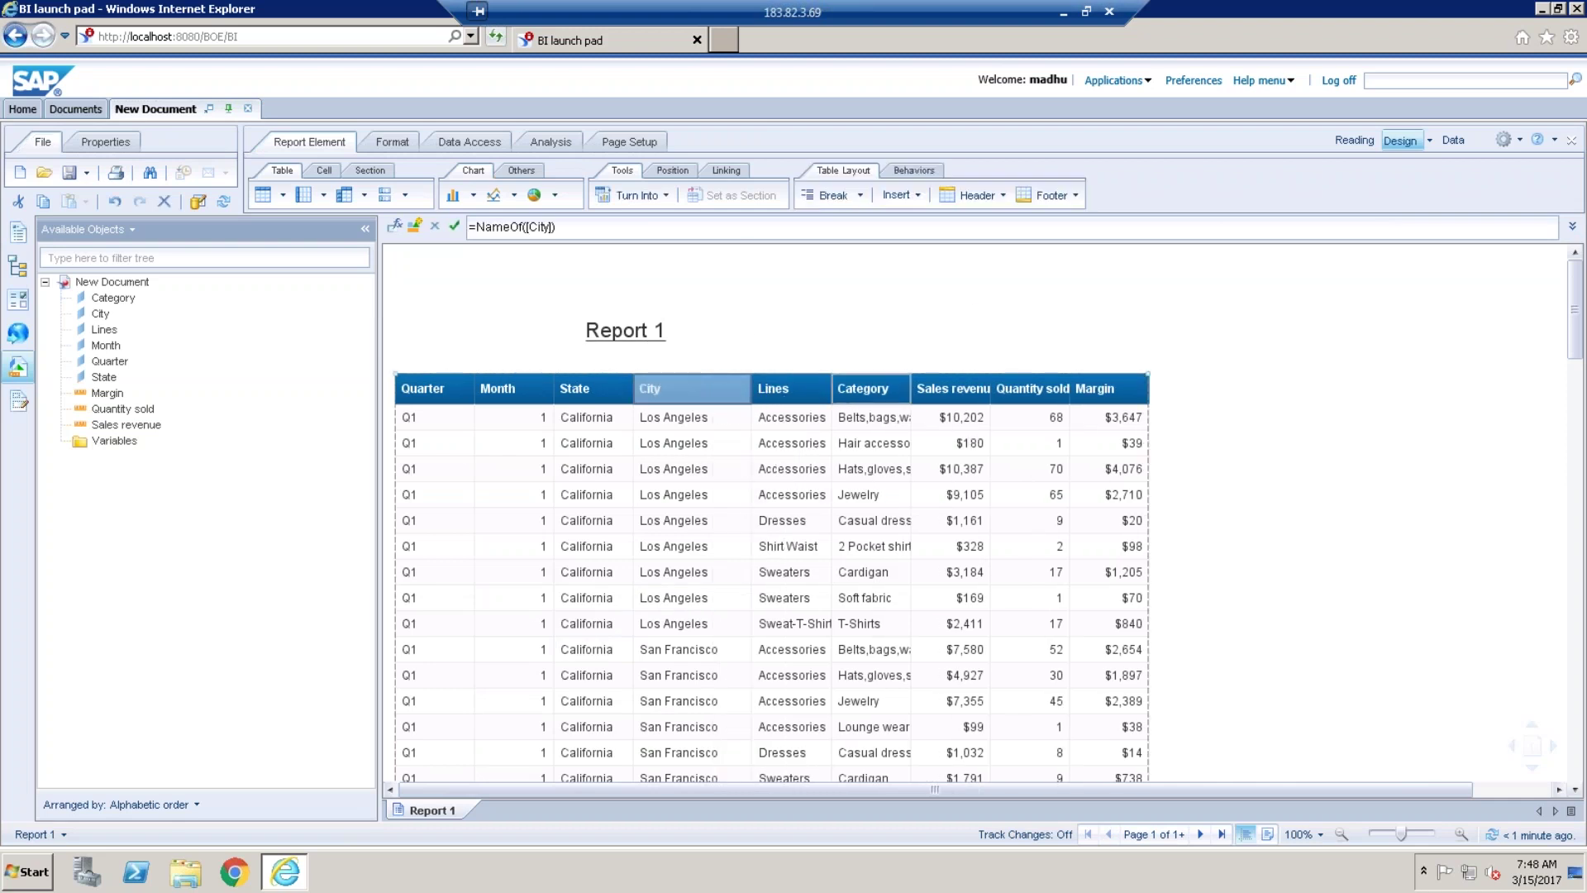
{"action": "left_click", "coordinate": [828, 389]}
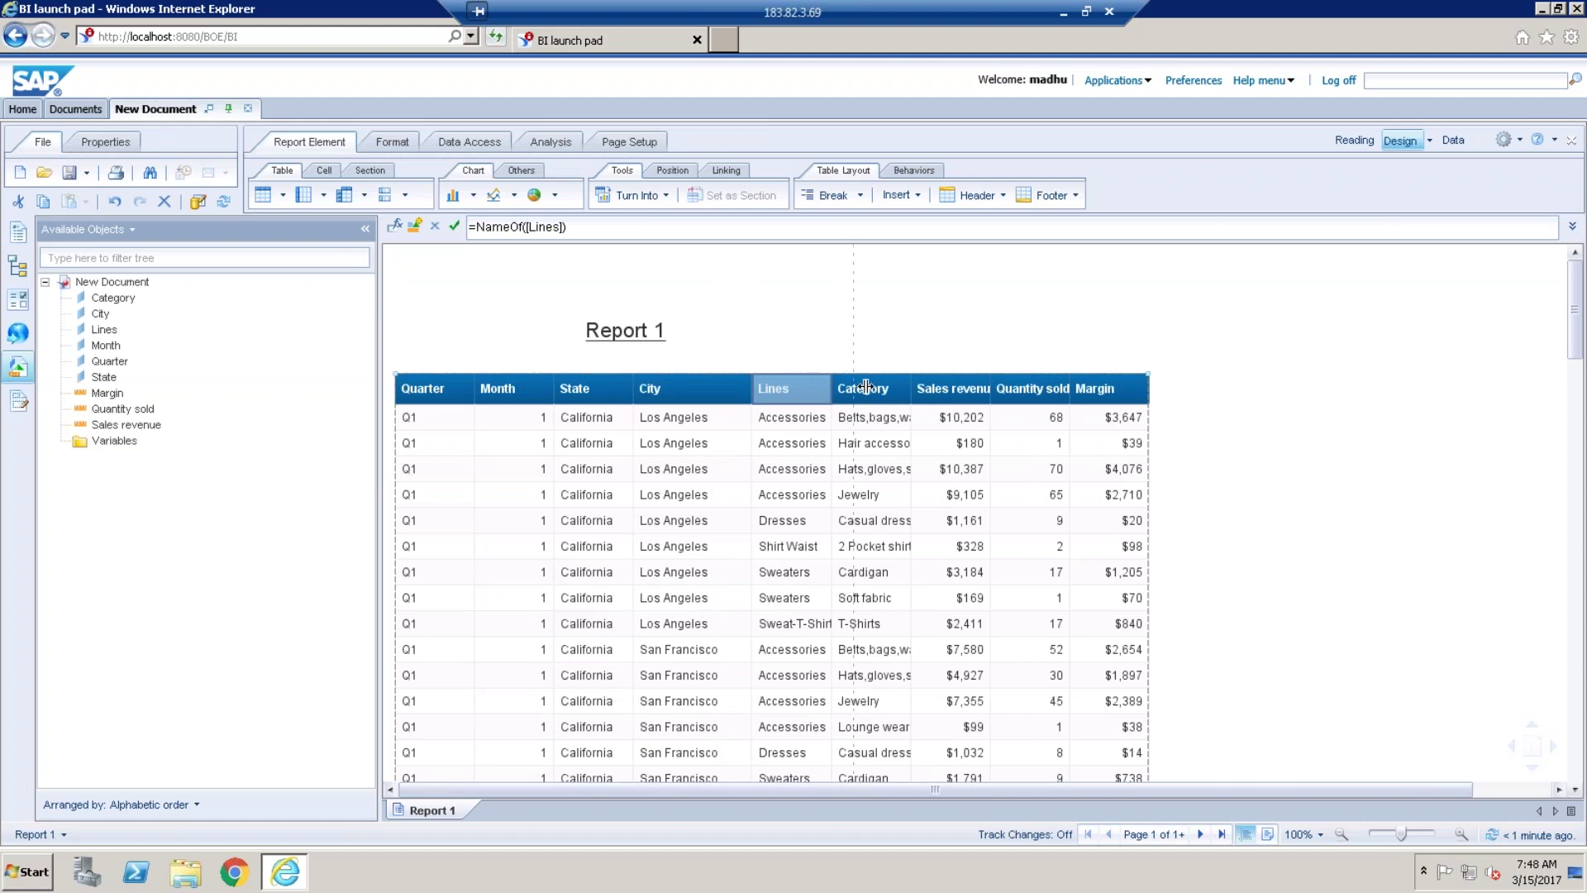
{"action": "left_click_drag", "start_coordinate": [831, 389], "coordinate": [866, 389]}
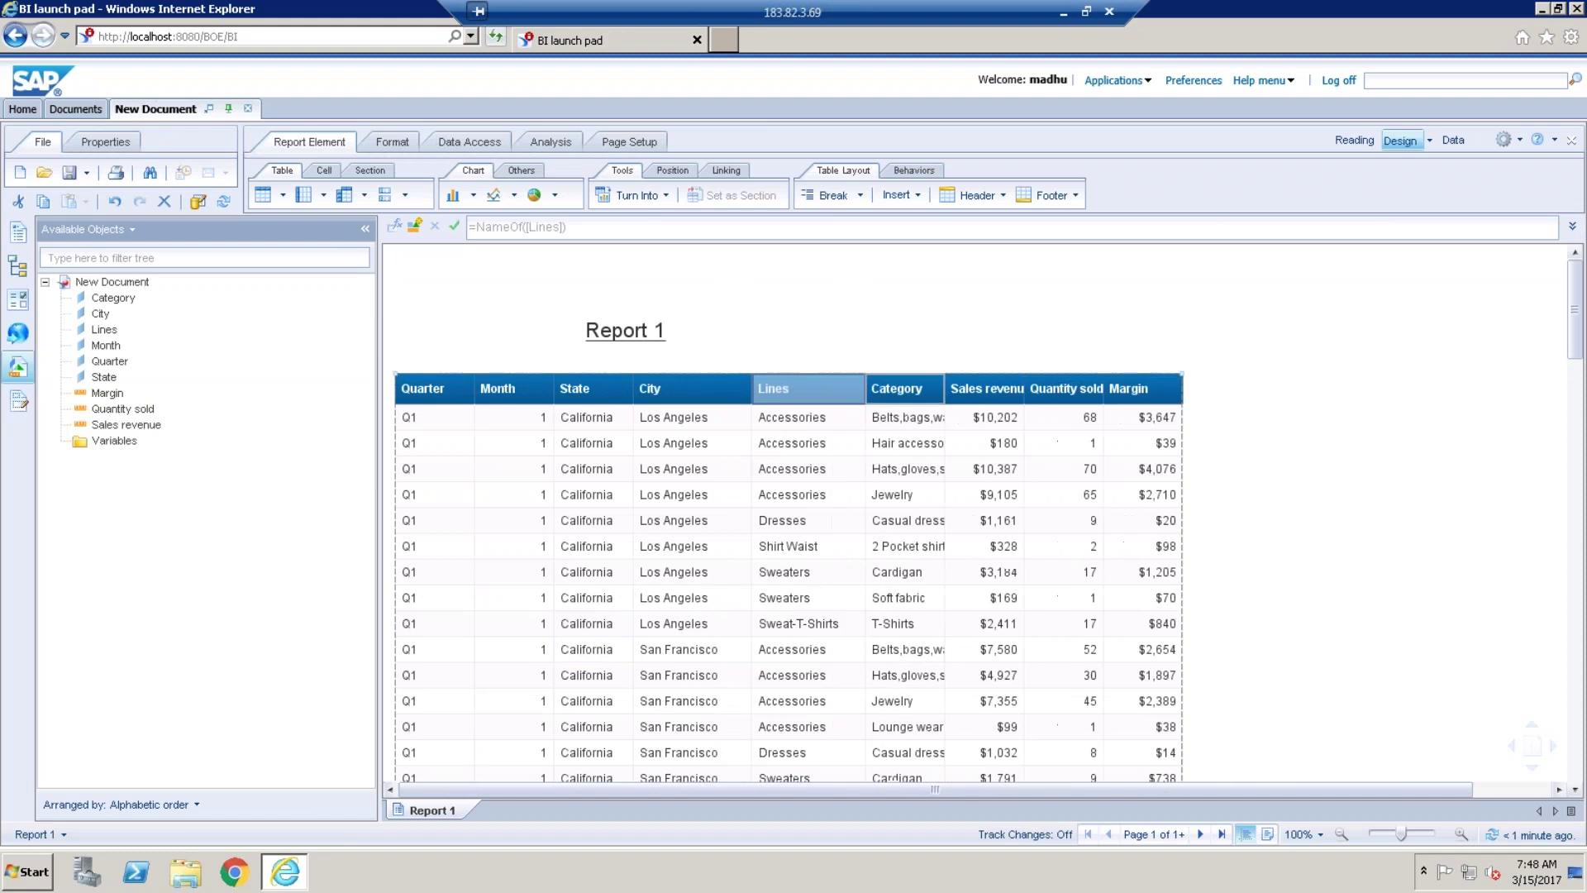
{"action": "left_click", "coordinate": [942, 385]}
{"action": "left_click_drag", "start_coordinate": [945, 387], "coordinate": [1098, 389]}
Widen the Sales revenue, Quantity sold and Margin columns, and enlarge the Lines and State columns too.
{"action": "left_click", "coordinate": [1025, 387]}
{"action": "left_click", "coordinate": [1173, 390]}
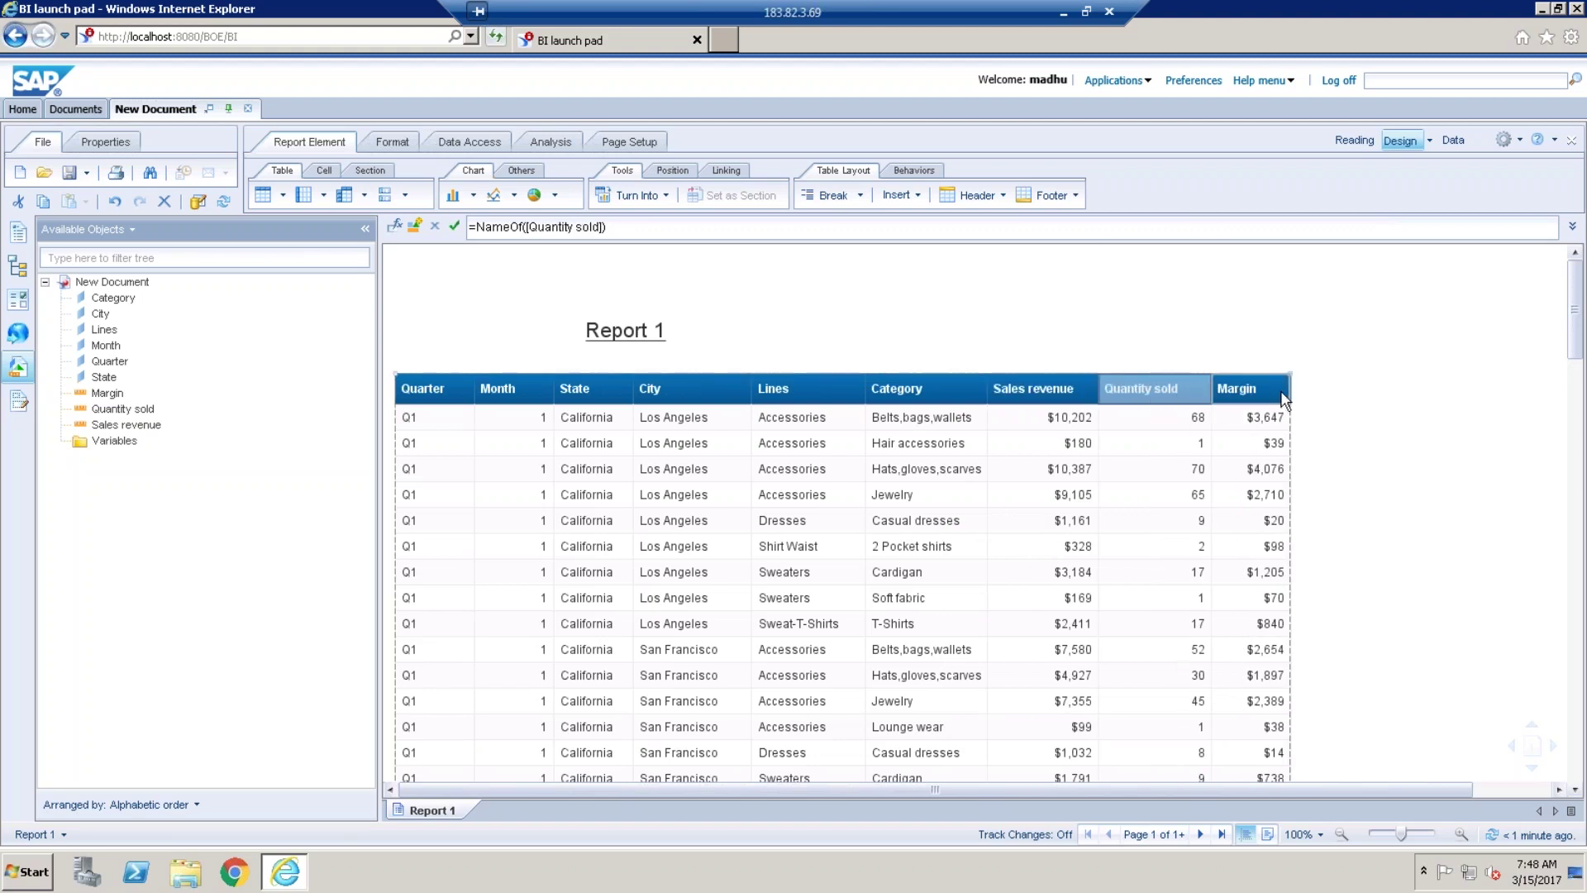
{"action": "left_click_drag", "start_coordinate": [1288, 391], "coordinate": [1316, 388]}
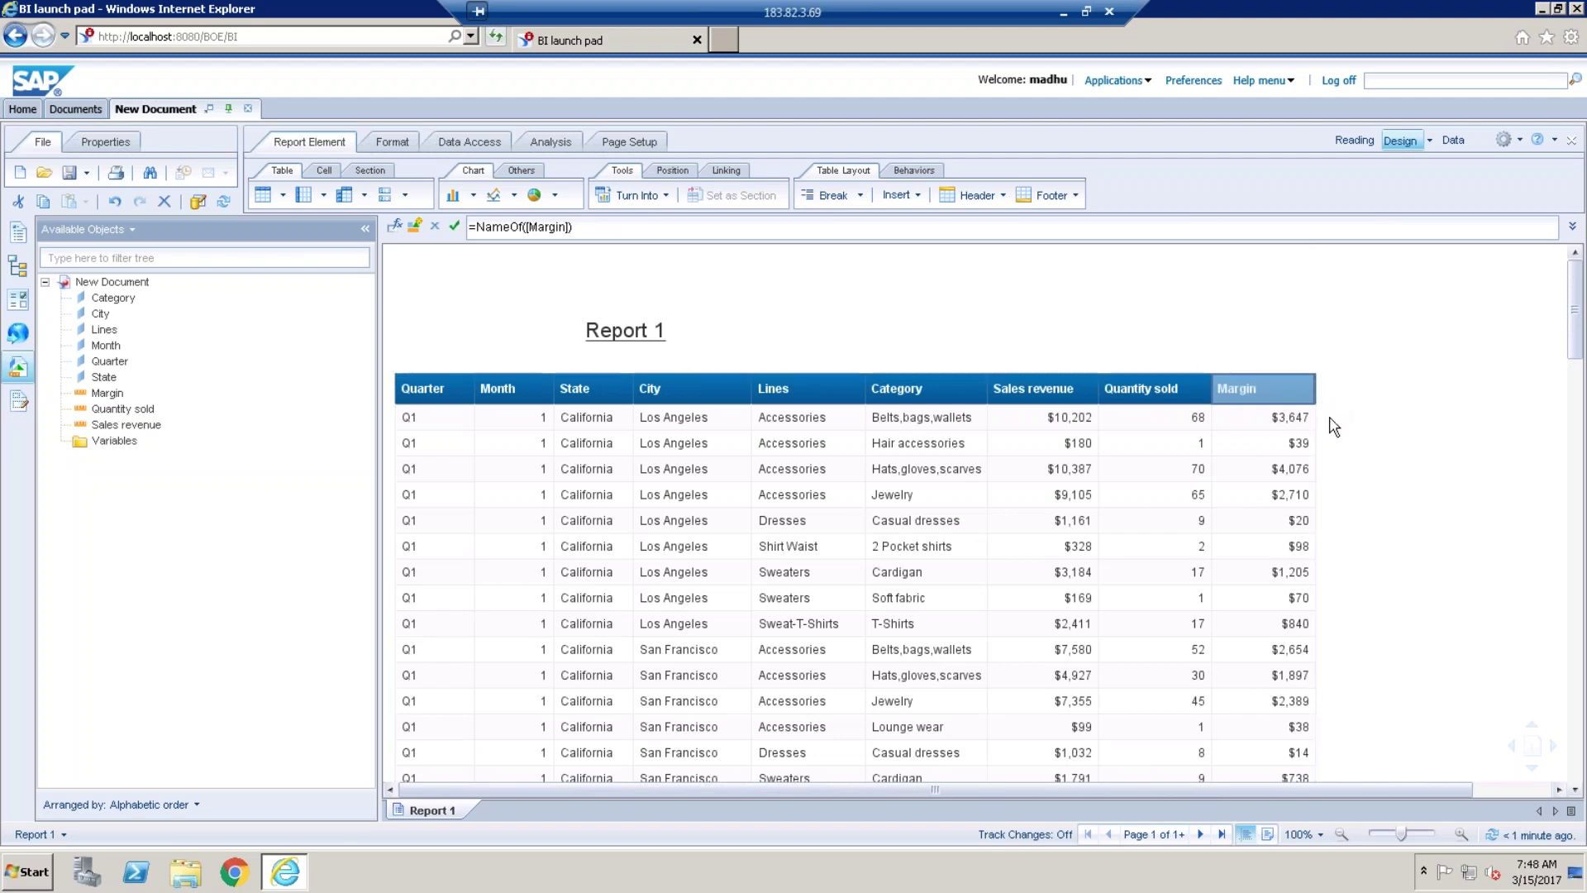
{"action": "left_click_drag", "start_coordinate": [1335, 389], "coordinate": [1335, 389]}
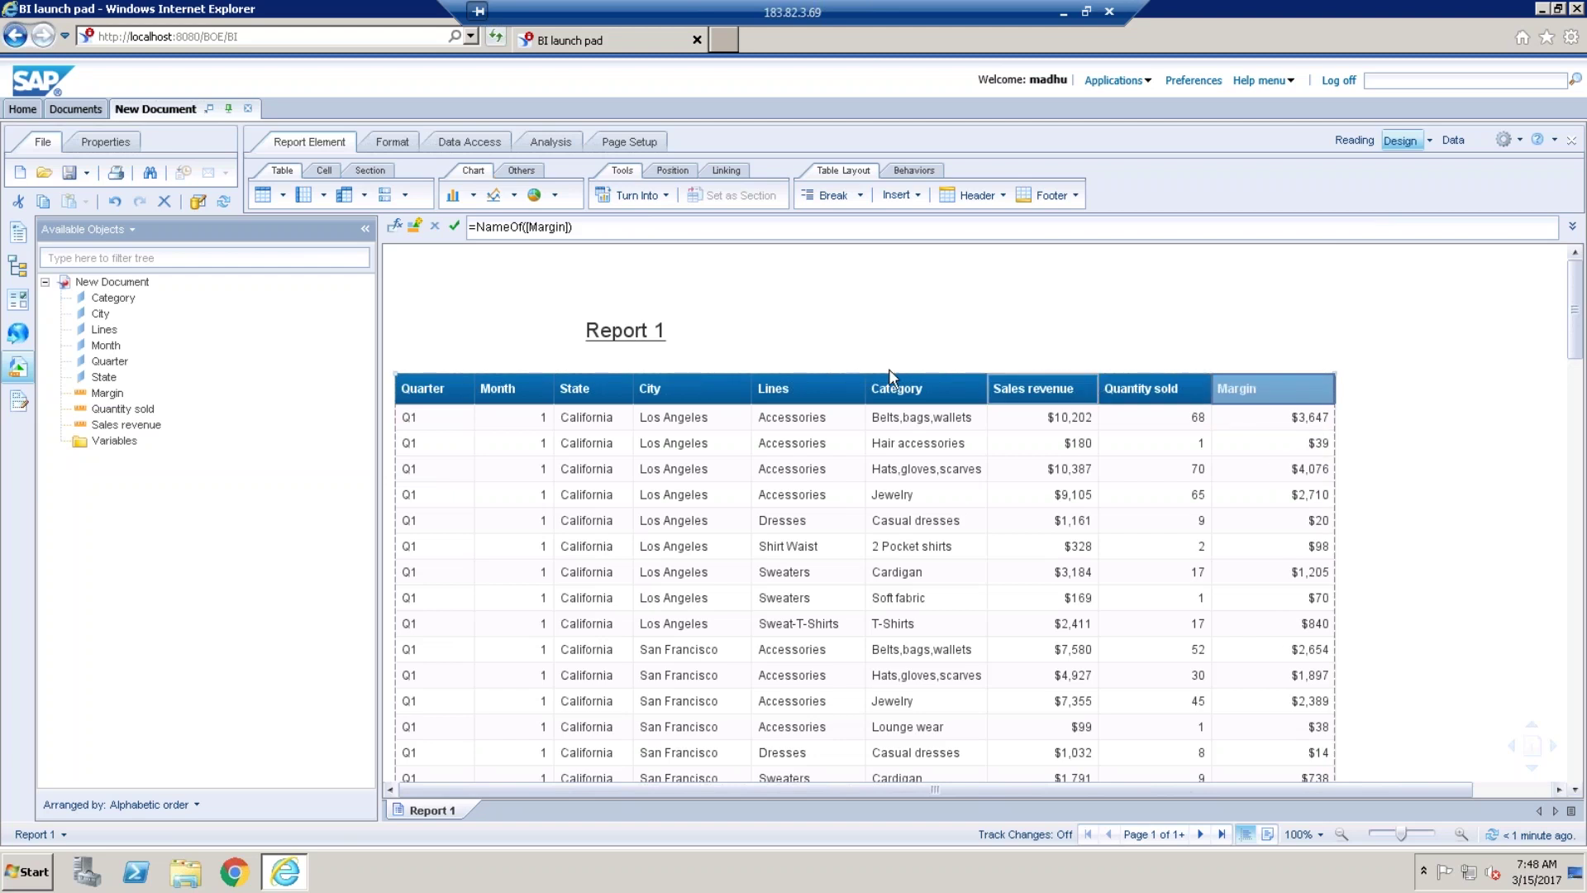
{"action": "left_click", "coordinate": [865, 388]}
{"action": "left_click_drag", "start_coordinate": [870, 389], "coordinate": [886, 389]}
{"action": "left_click_drag", "start_coordinate": [629, 393], "coordinate": [666, 388]}
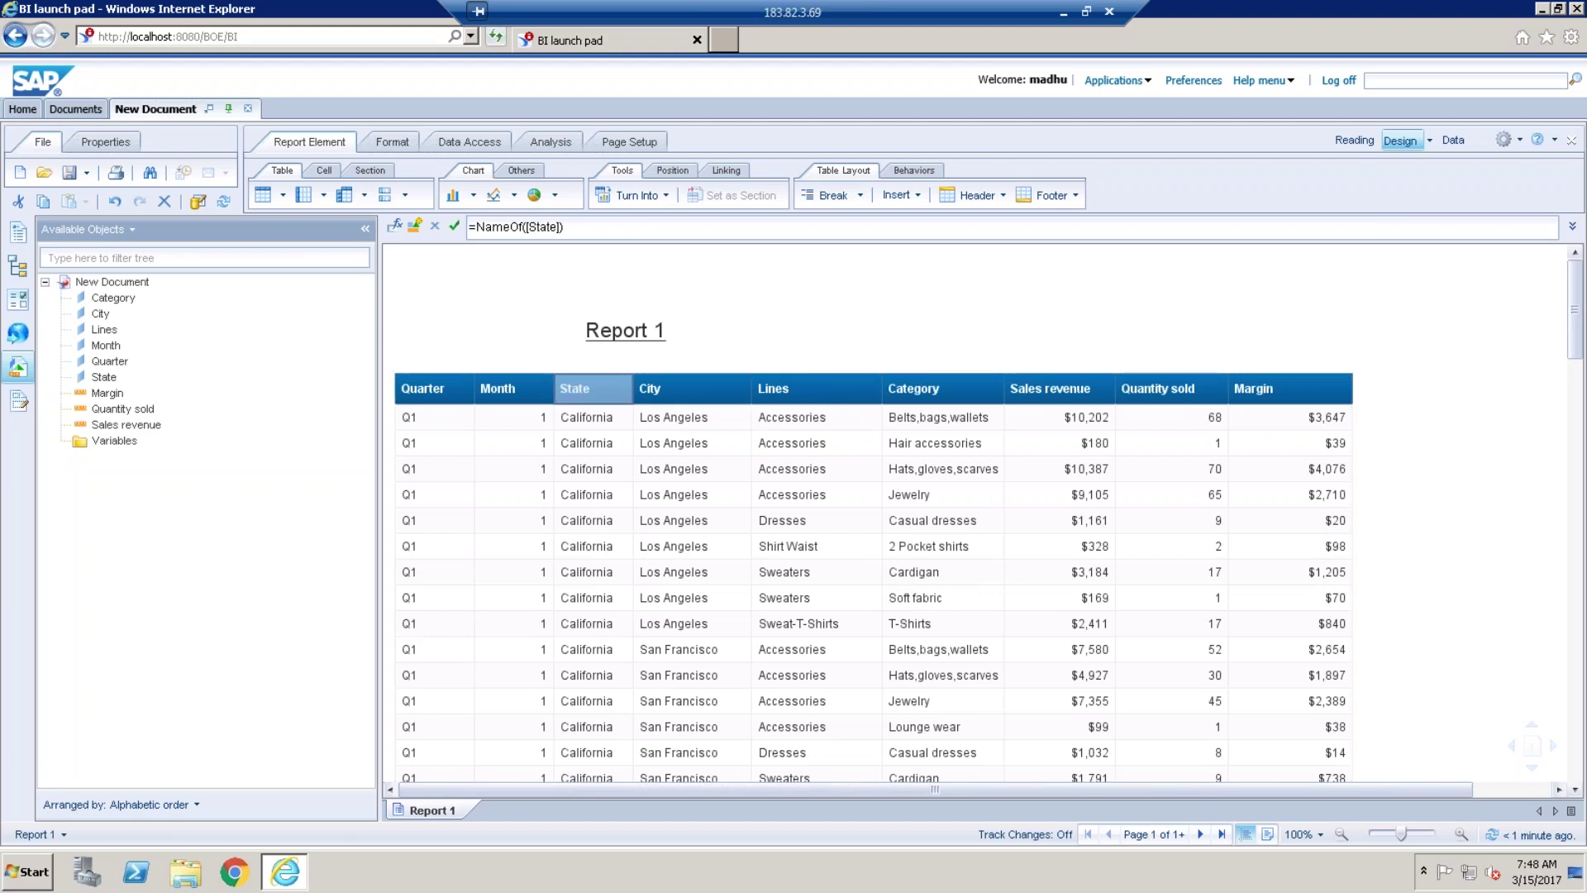
Delete the Report 1 title cell and insert a widened blank cell above the Quarter column of the table.
{"action": "left_click", "coordinate": [625, 335]}
{"action": "key", "text": "Delete"}
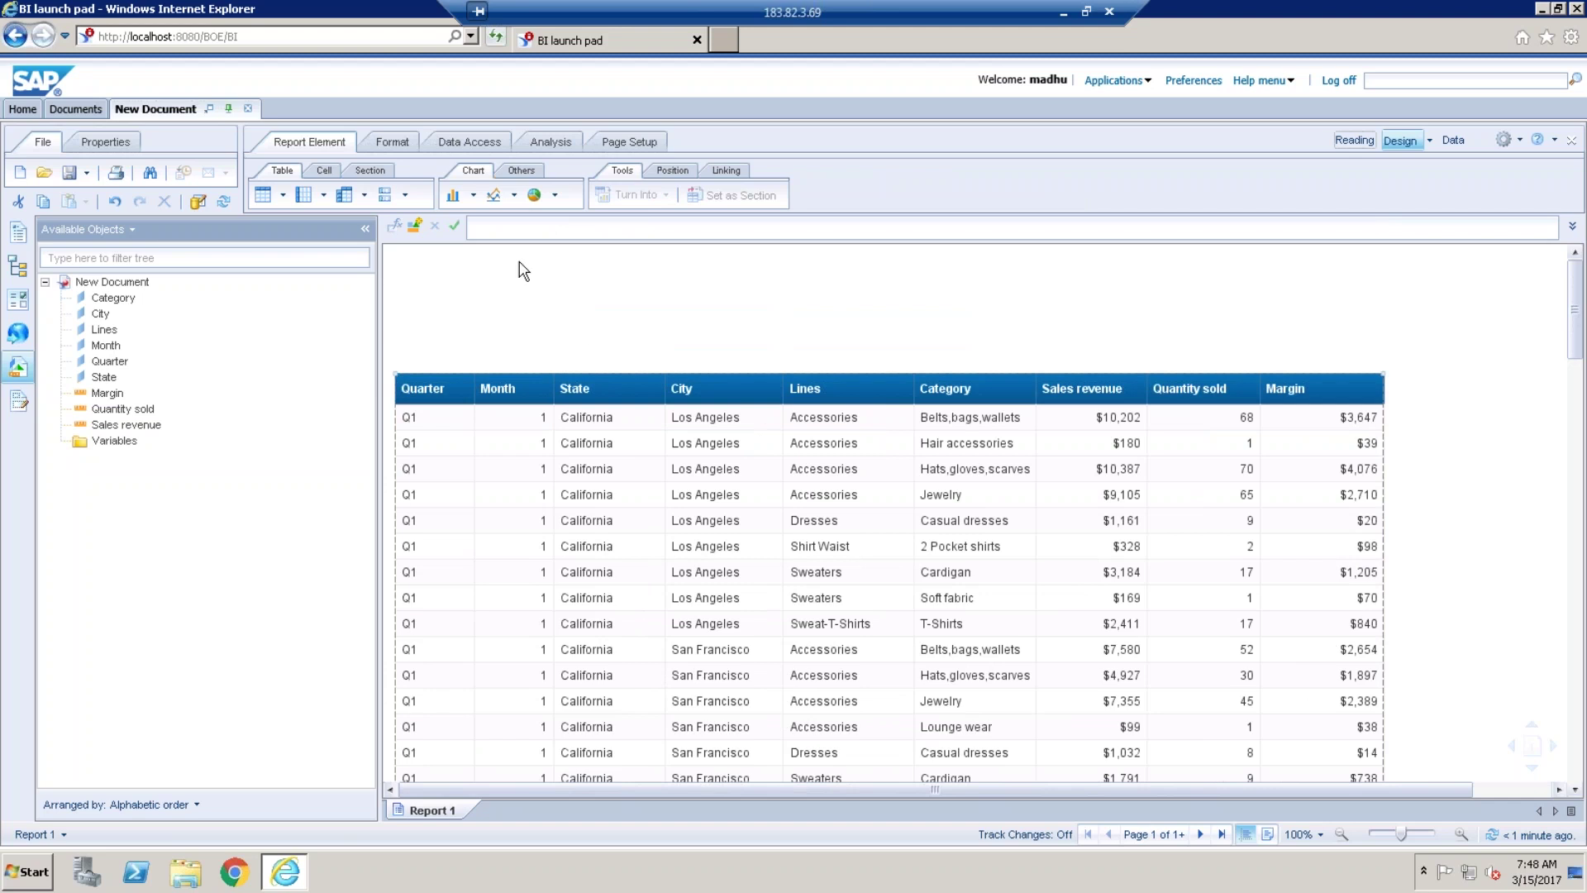
{"action": "left_click", "coordinate": [322, 170]}
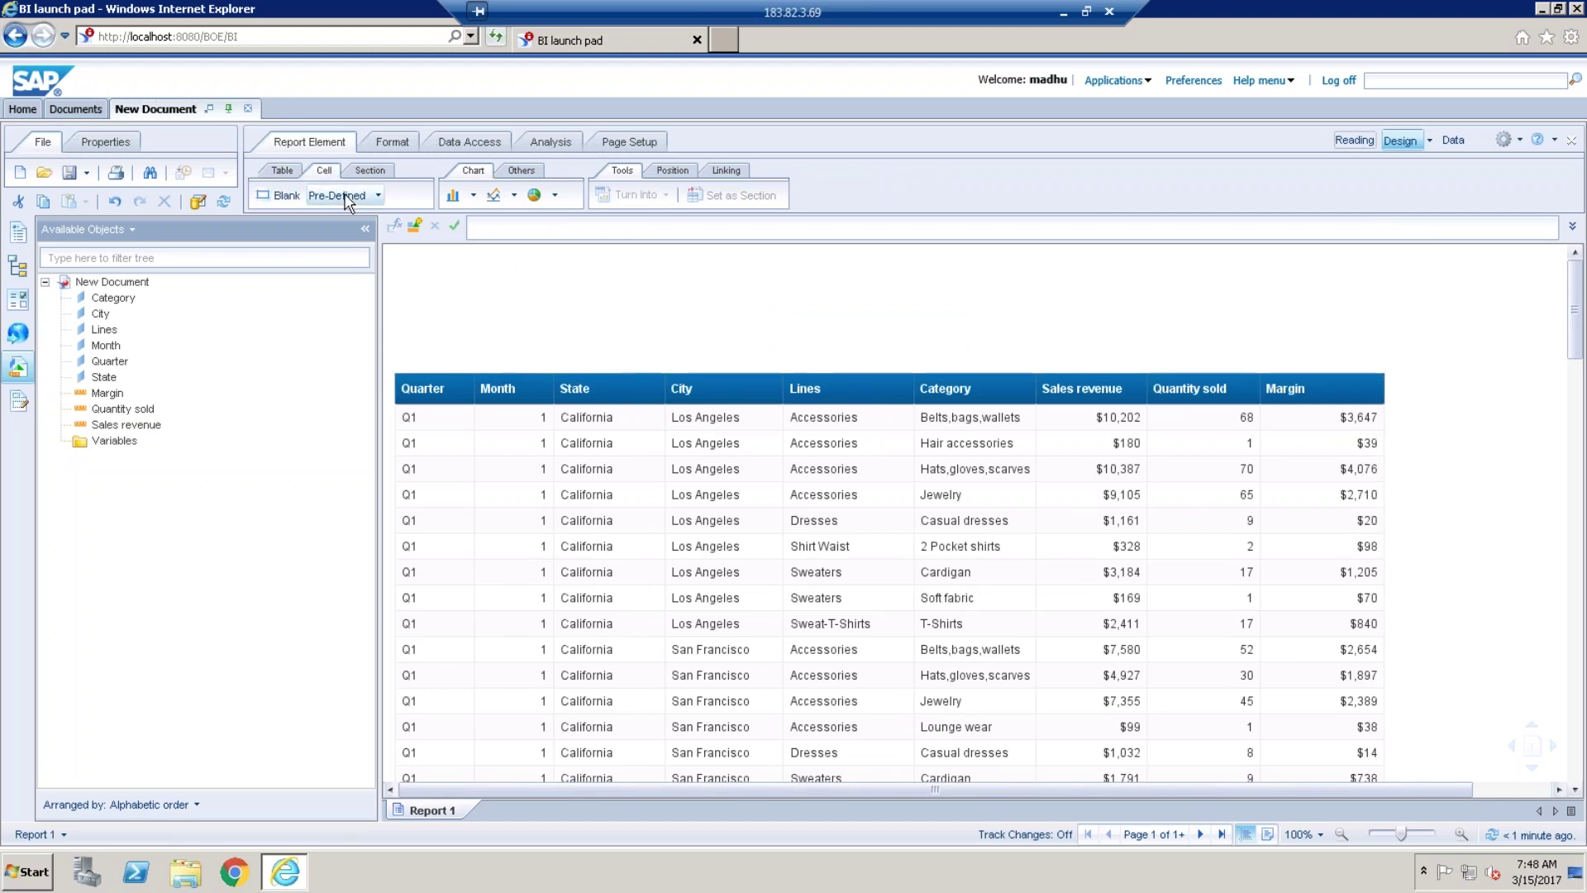
{"action": "left_click", "coordinate": [288, 196]}
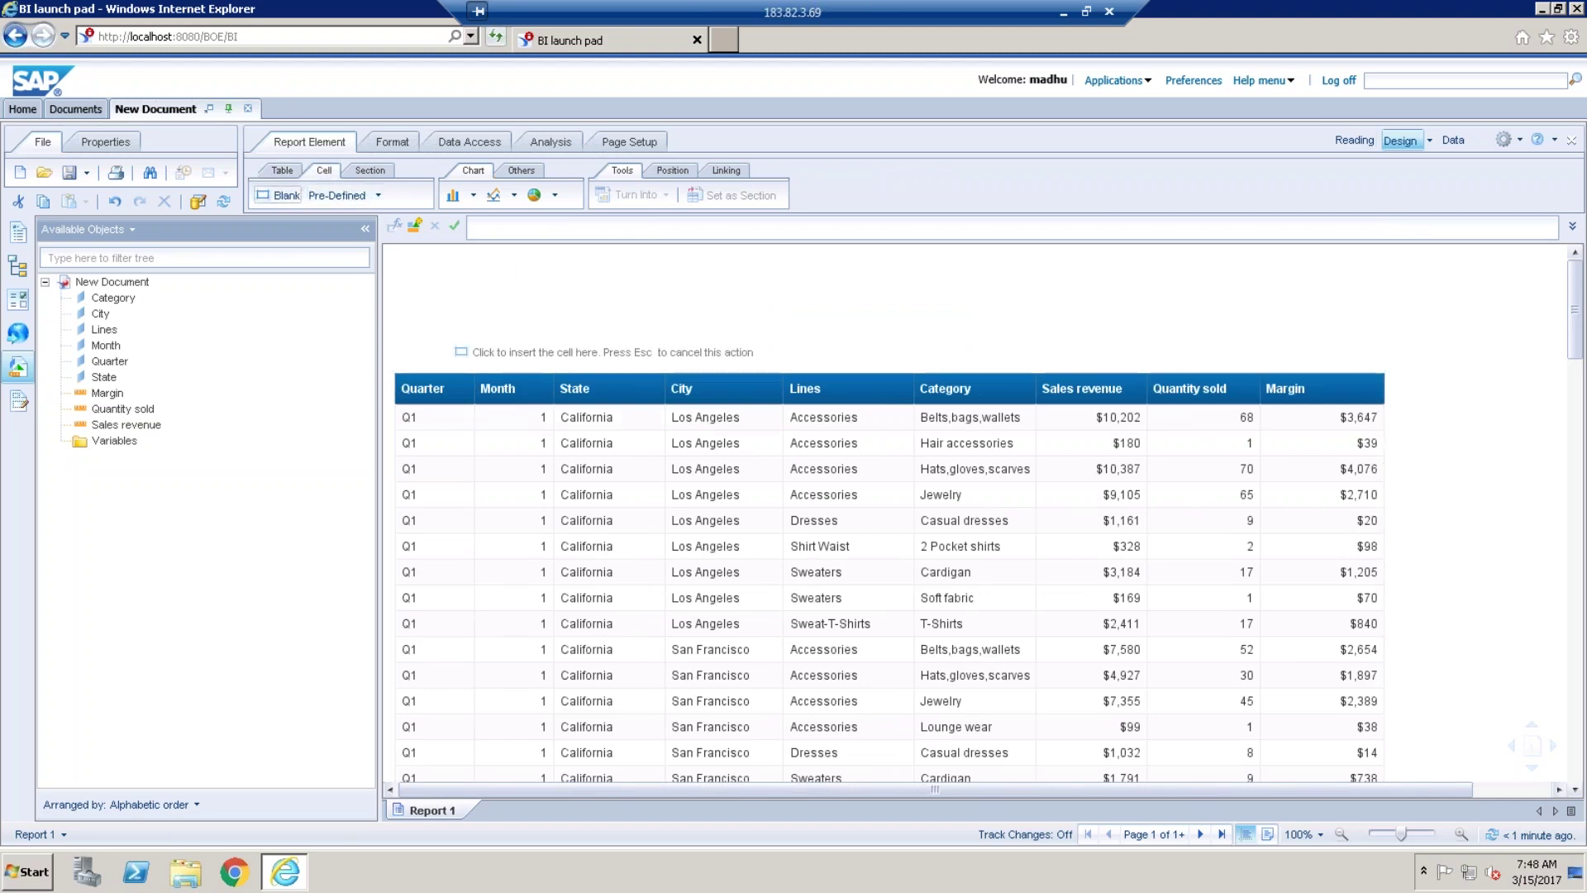
{"action": "left_click", "coordinate": [415, 336]}
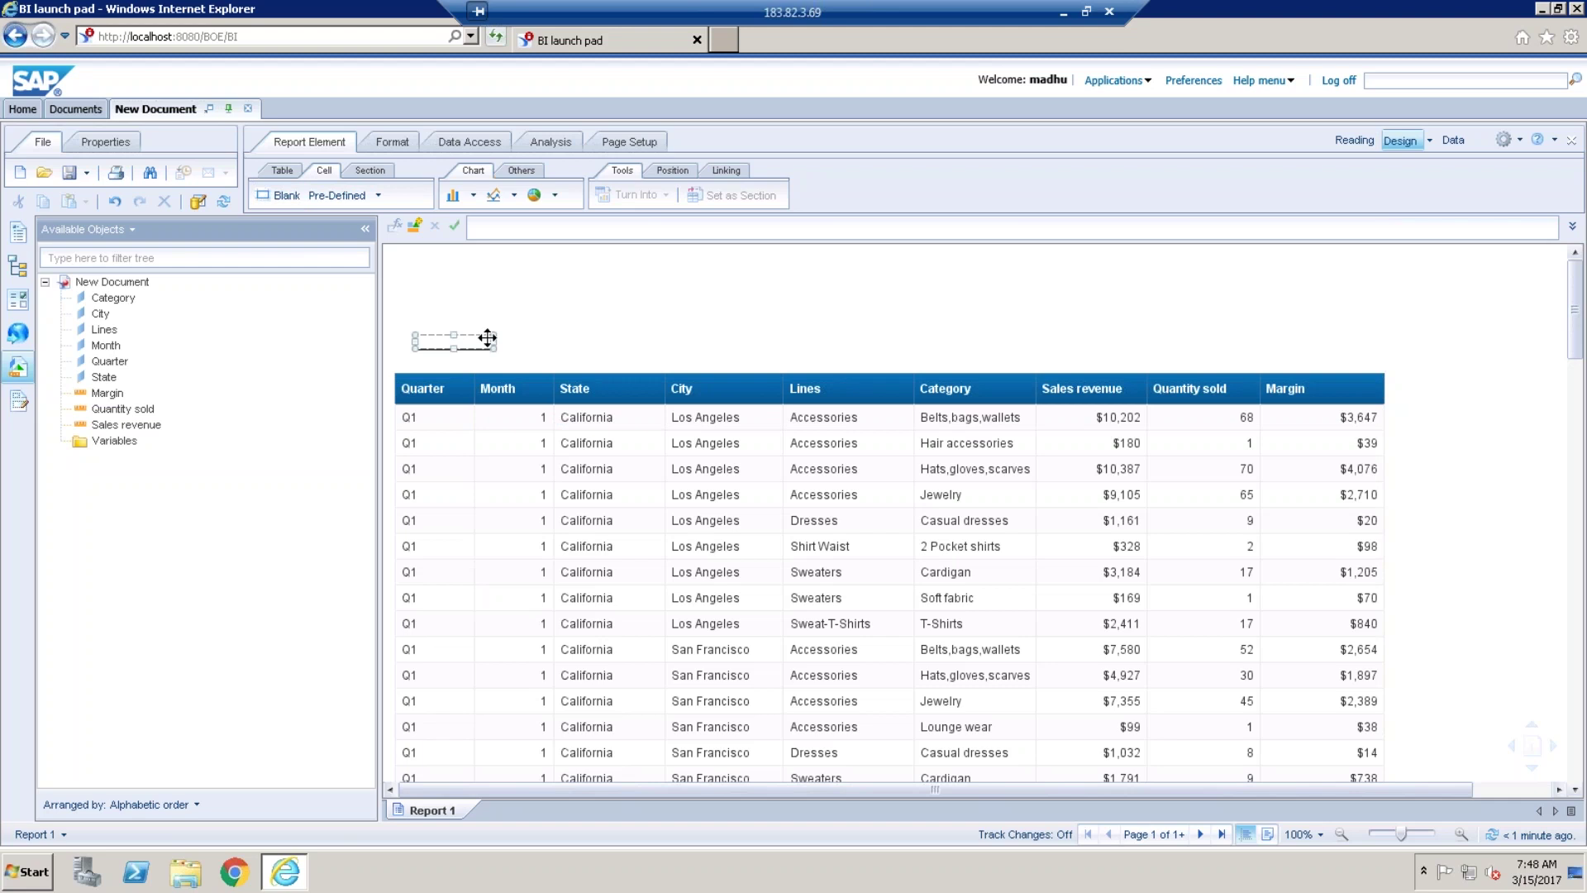
{"action": "left_click_drag", "start_coordinate": [543, 342], "coordinate": [548, 341]}
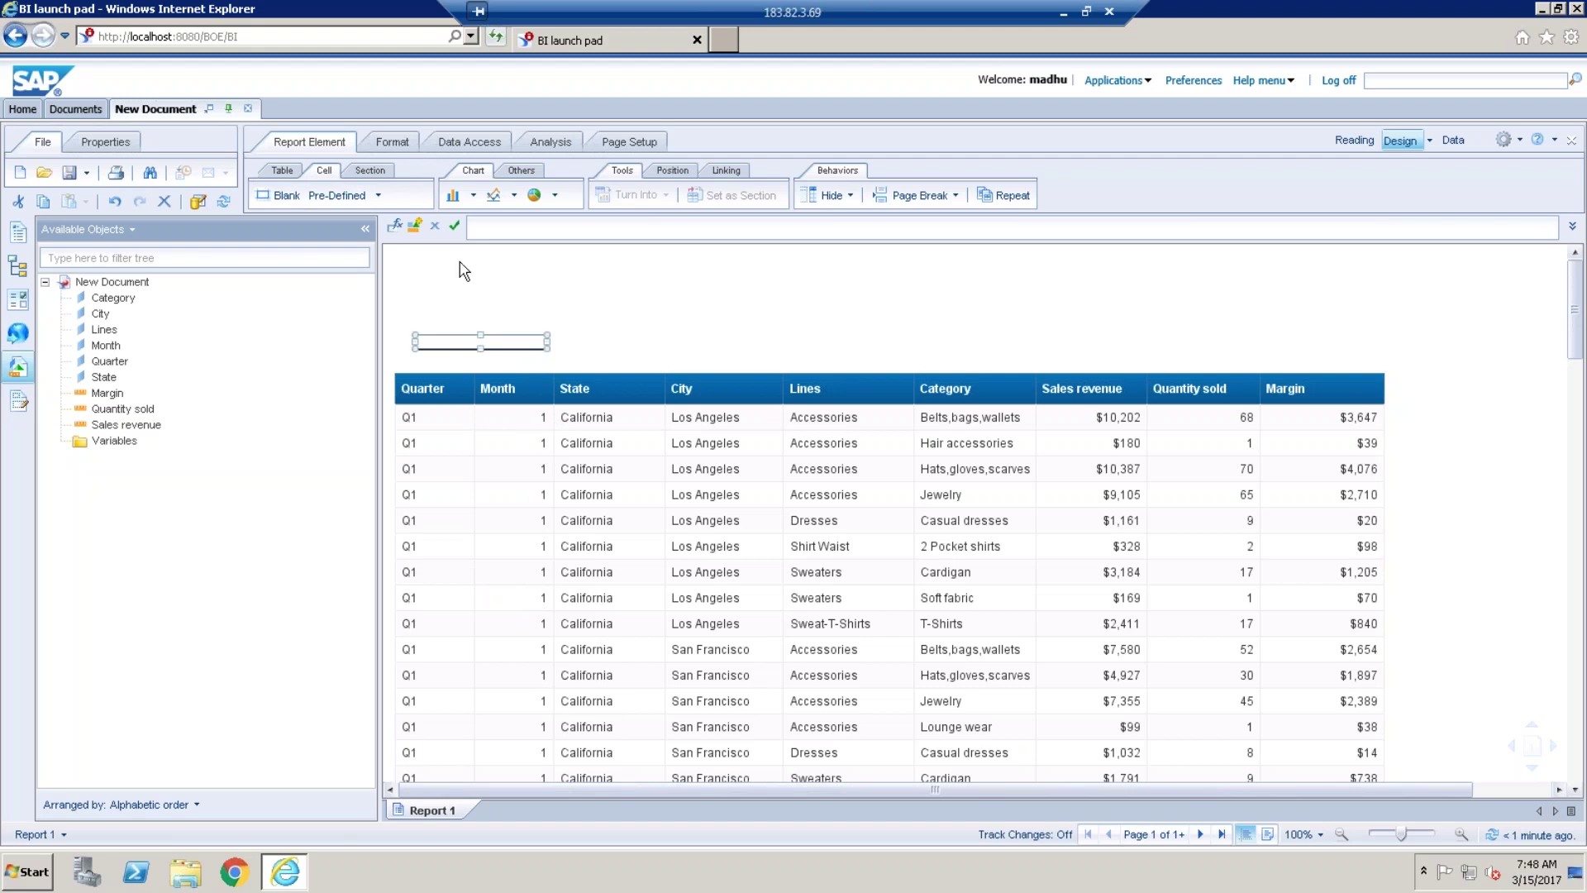
Start a formula for the blank cell with the UserResponse function in the Formula Editor.
{"action": "left_click", "coordinate": [395, 227]}
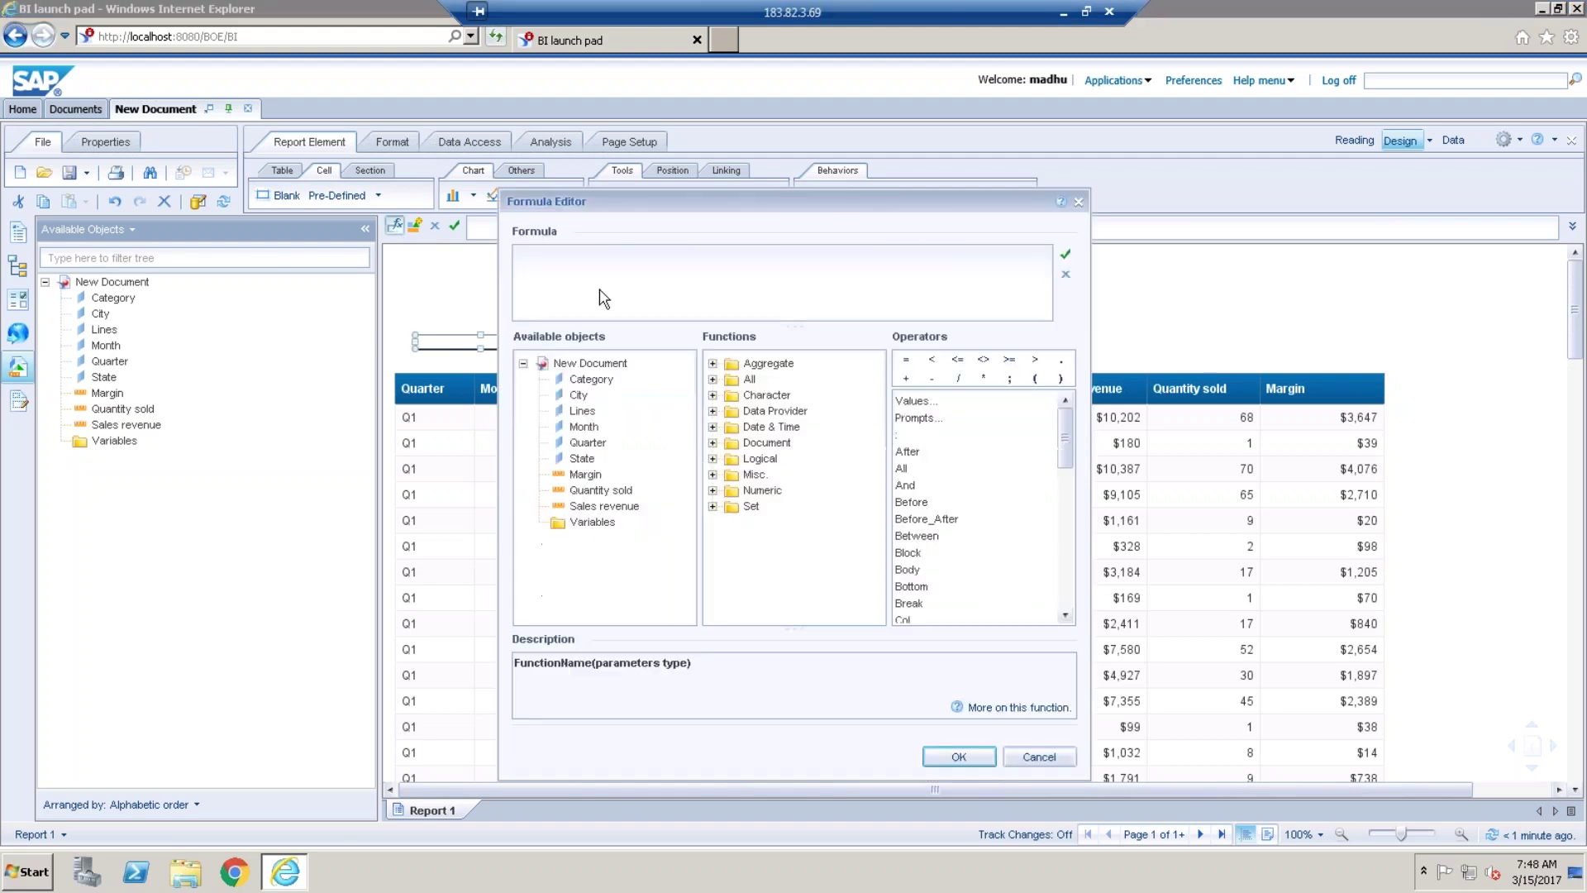
{"action": "left_click", "coordinate": [713, 379]}
{"action": "left_click", "coordinate": [759, 392]}
{"action": "type", "text": "uuuu"}
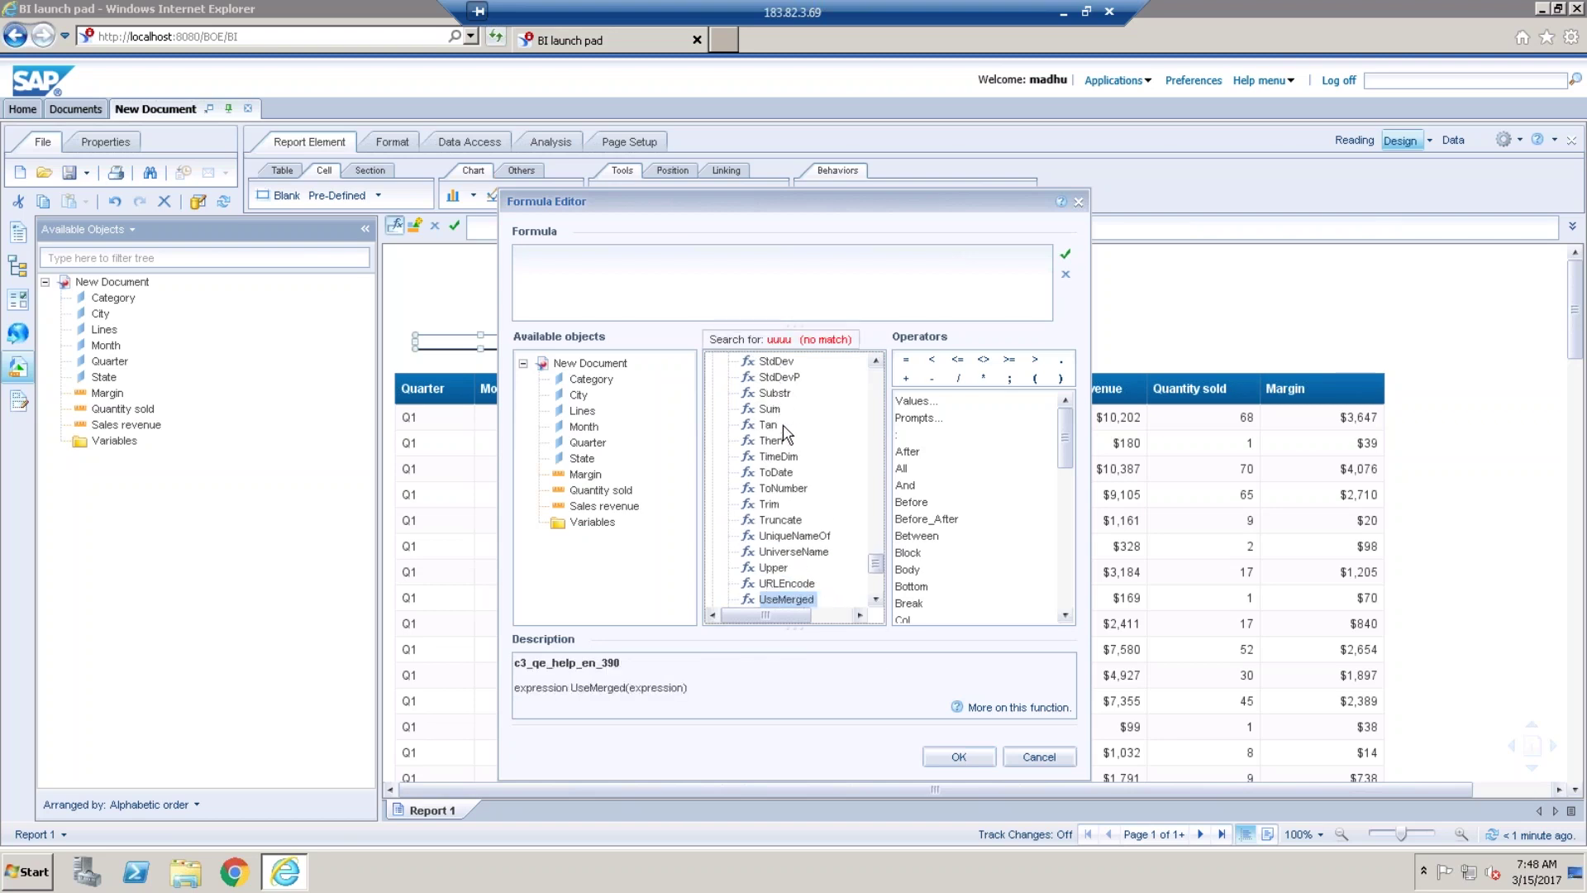
{"action": "type", "text": "u"}
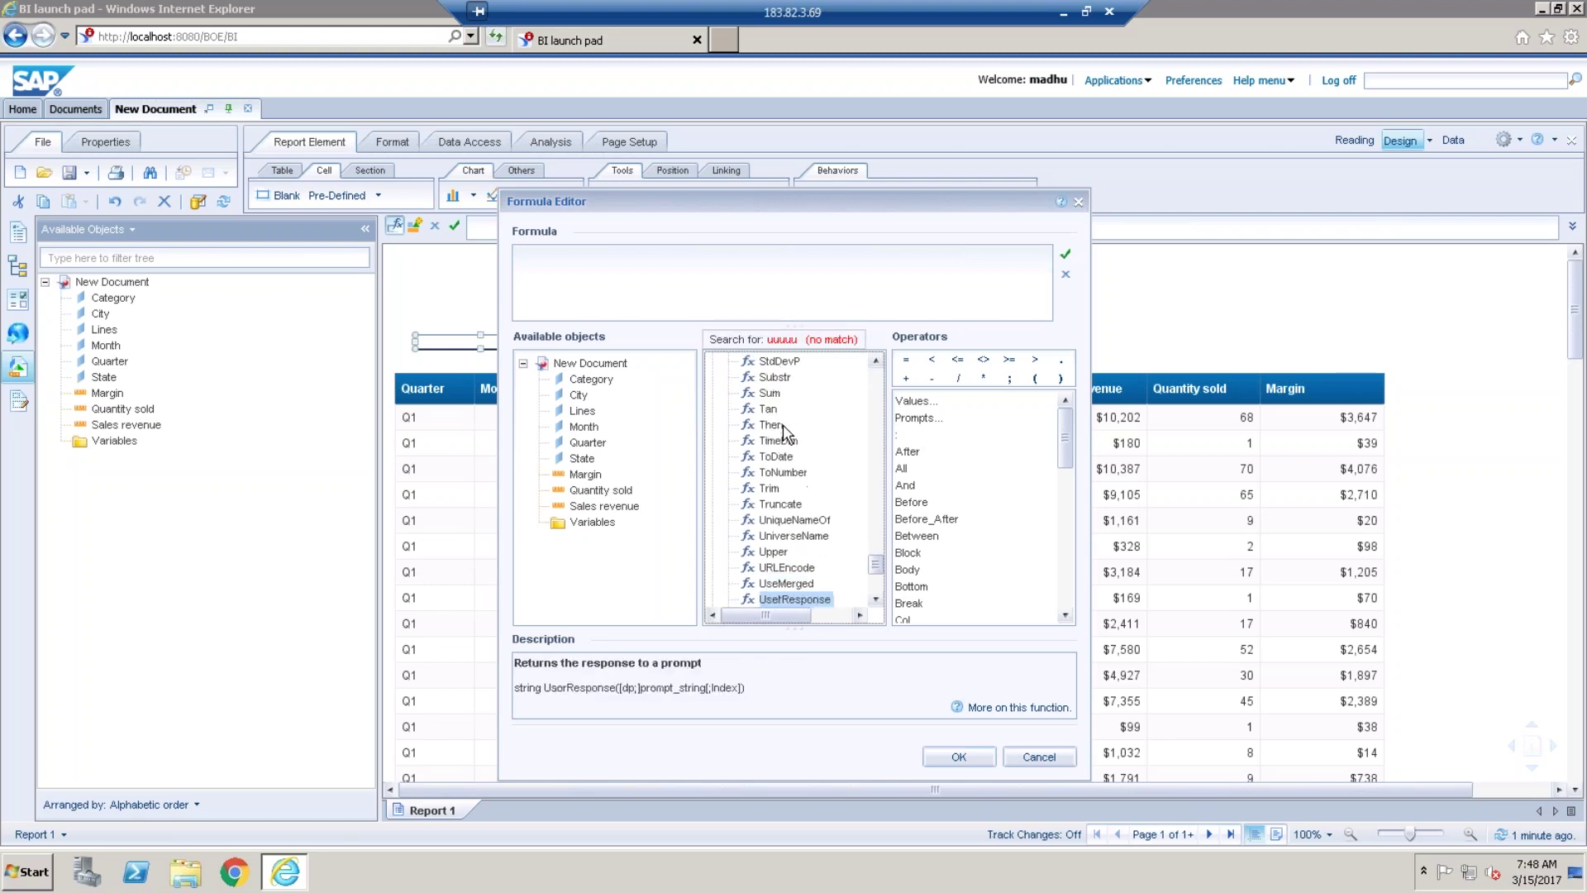
{"action": "double_click", "coordinate": [795, 599]}
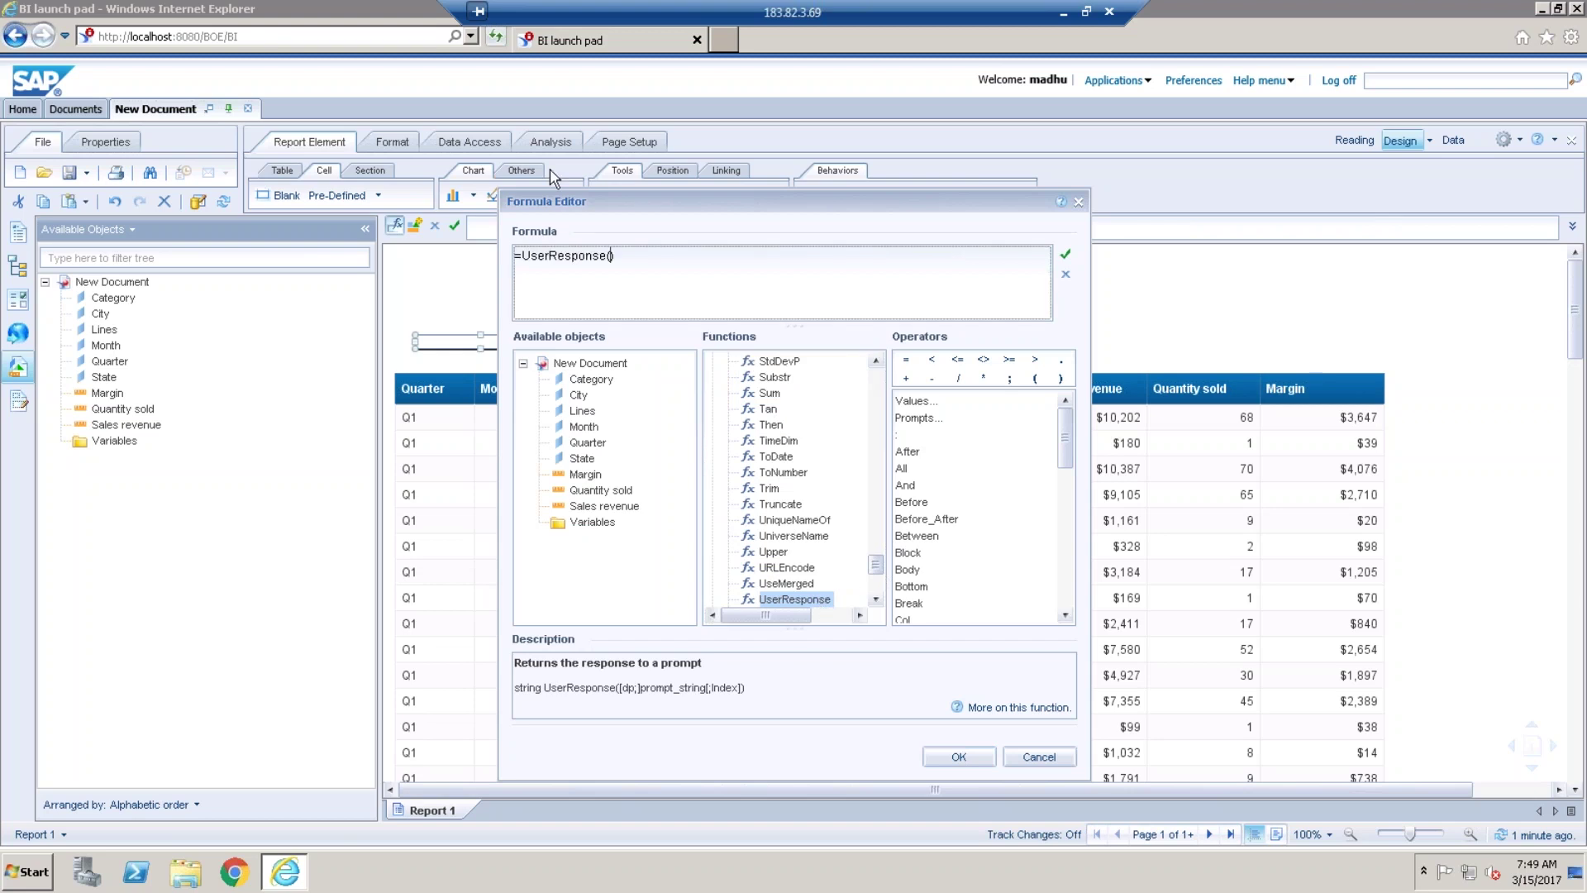
Complete the formula as =UserResponse("Enter values for Year:"), validate it and apply it to the cell.
{"action": "type", "text": "\"\""}
{"action": "key", "text": "Left"}
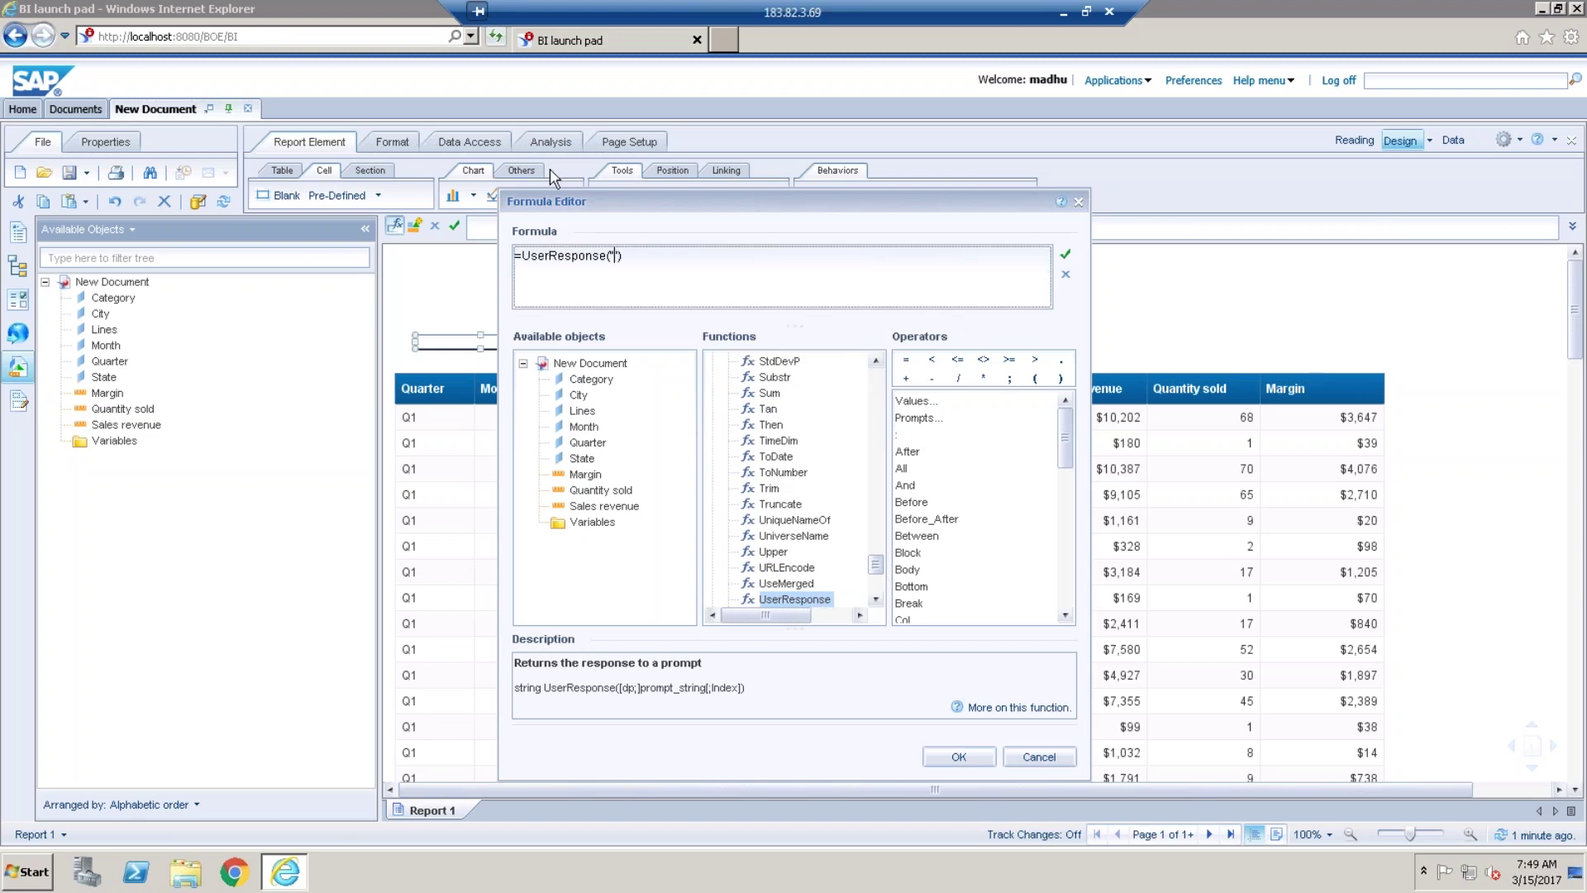
{"action": "key", "text": "ctrl+v"}
{"action": "left_click_drag", "start_coordinate": [732, 257], "coordinate": [613, 261]}
{"action": "left_click", "coordinate": [802, 274]}
{"action": "left_click", "coordinate": [1065, 254]}
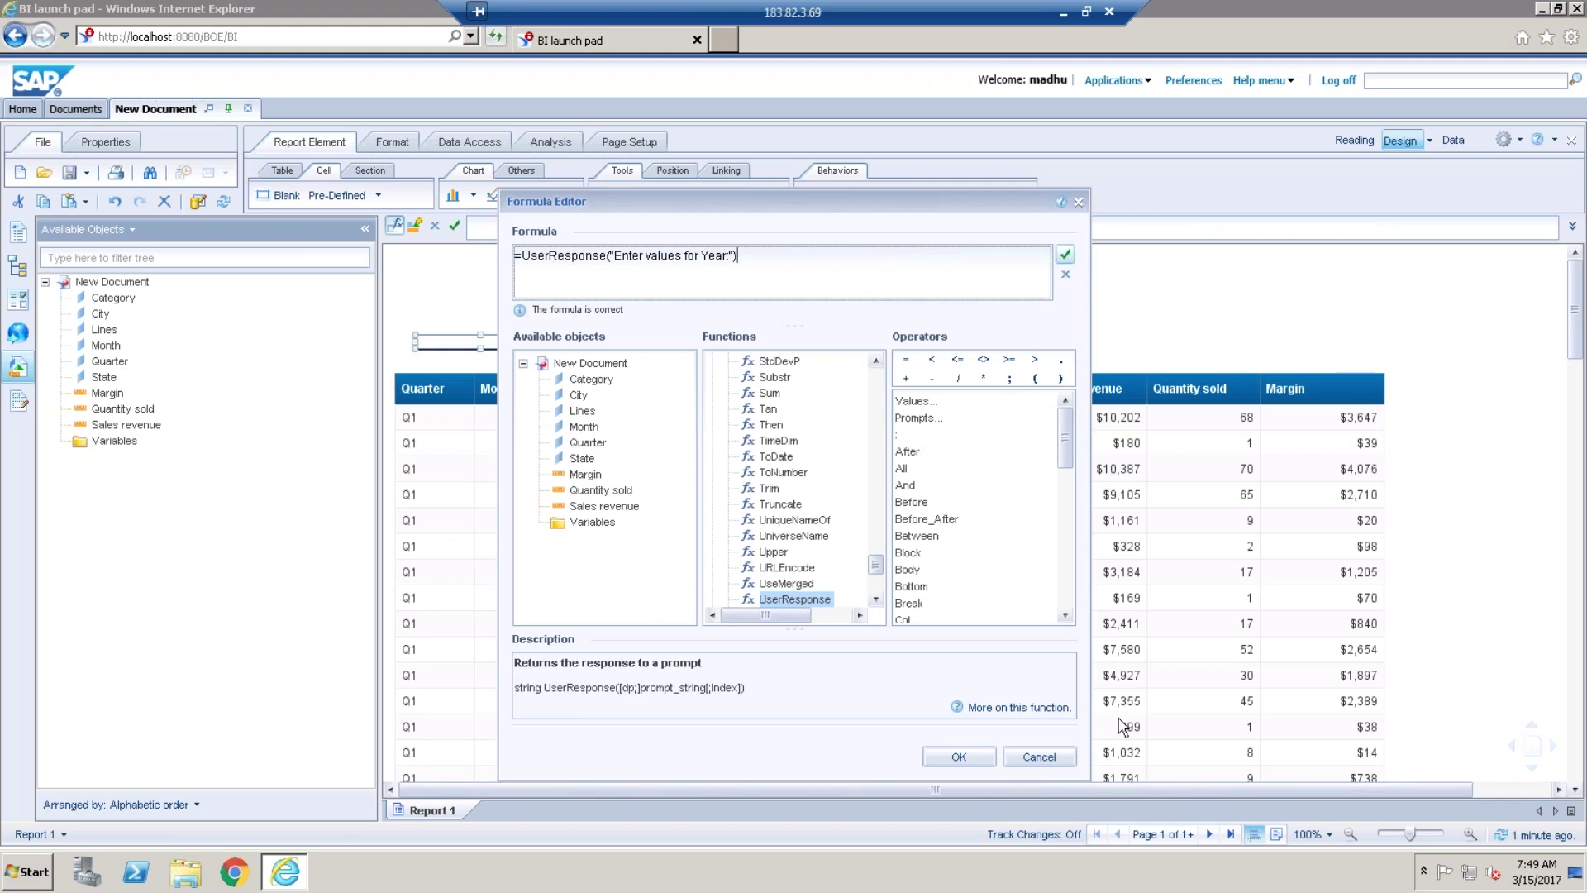
{"action": "left_click", "coordinate": [971, 756]}
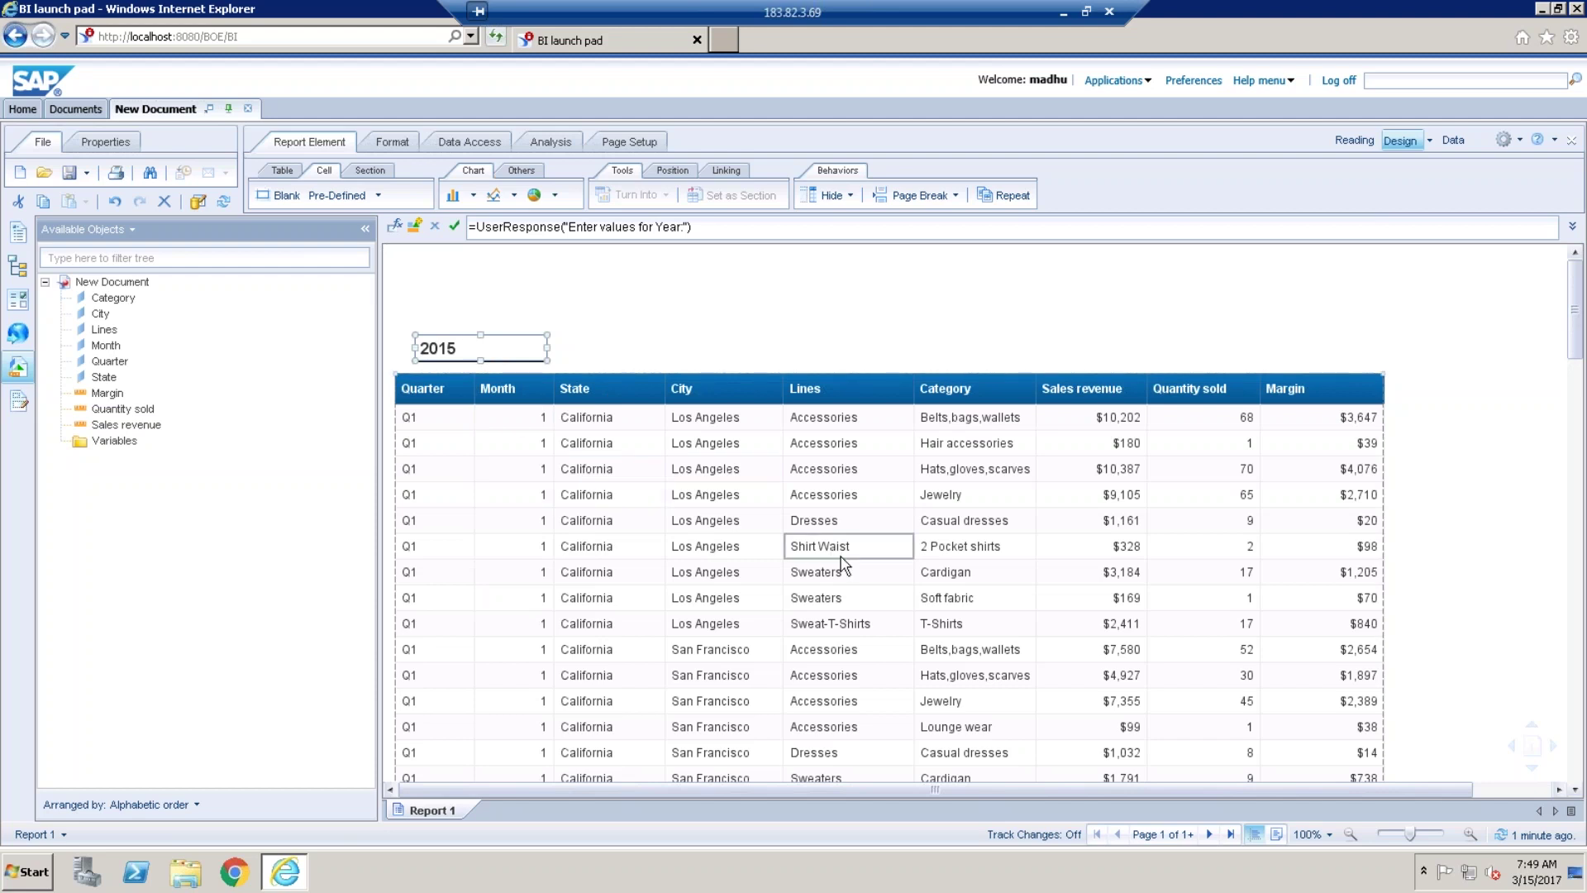
Refresh the report data with 2017 as the selected value for the Year prompt.
{"action": "left_click", "coordinate": [488, 144]}
{"action": "left_click", "coordinate": [553, 142]}
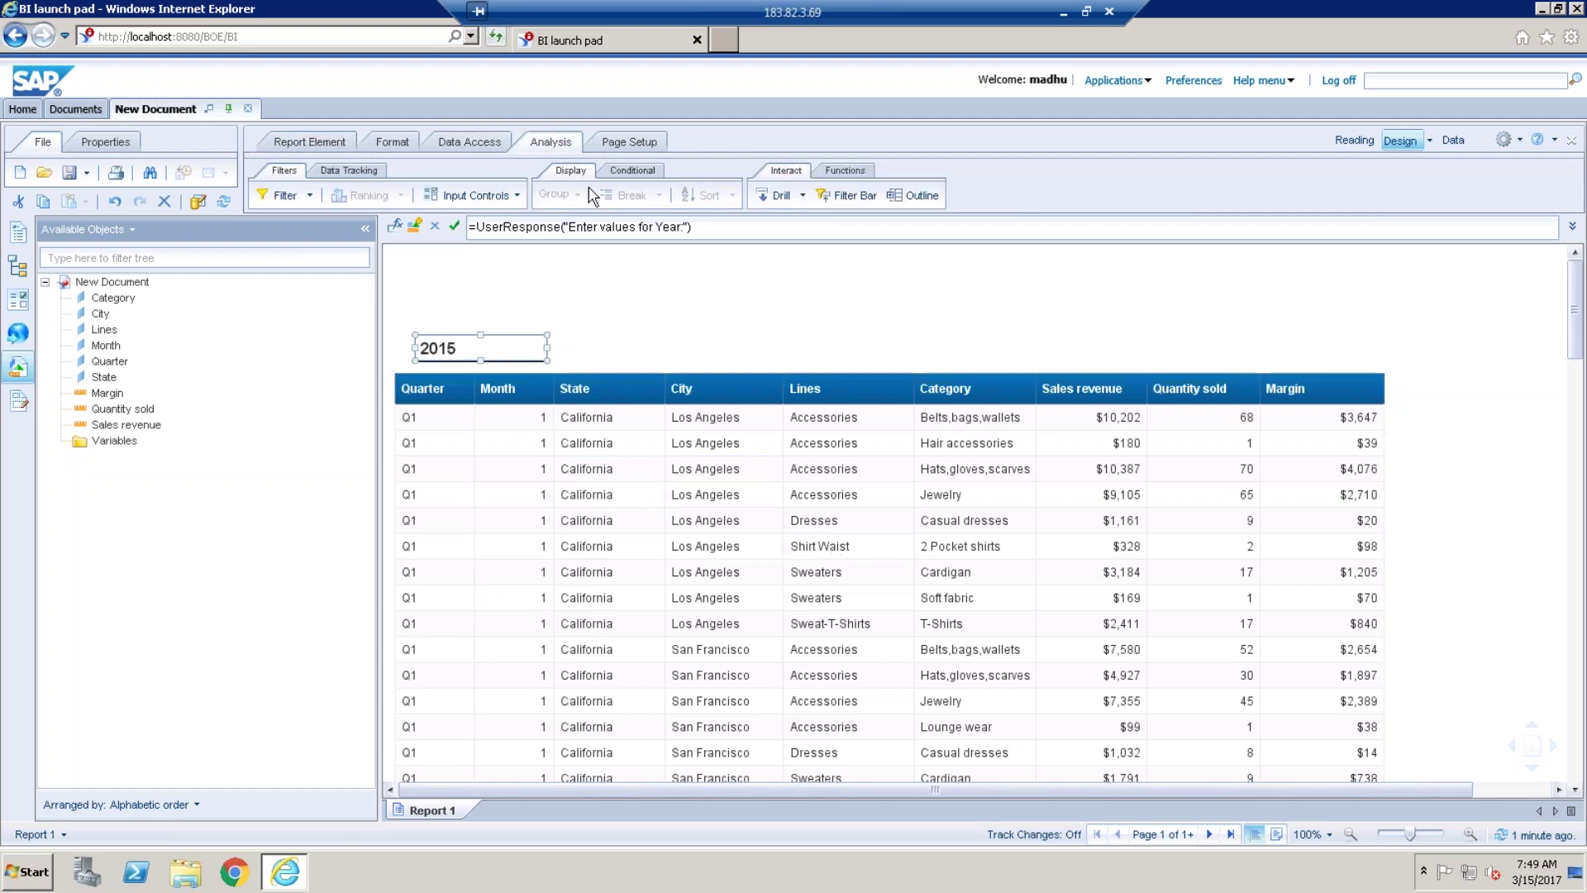
{"action": "left_click", "coordinate": [491, 145]}
{"action": "left_click", "coordinate": [526, 195]}
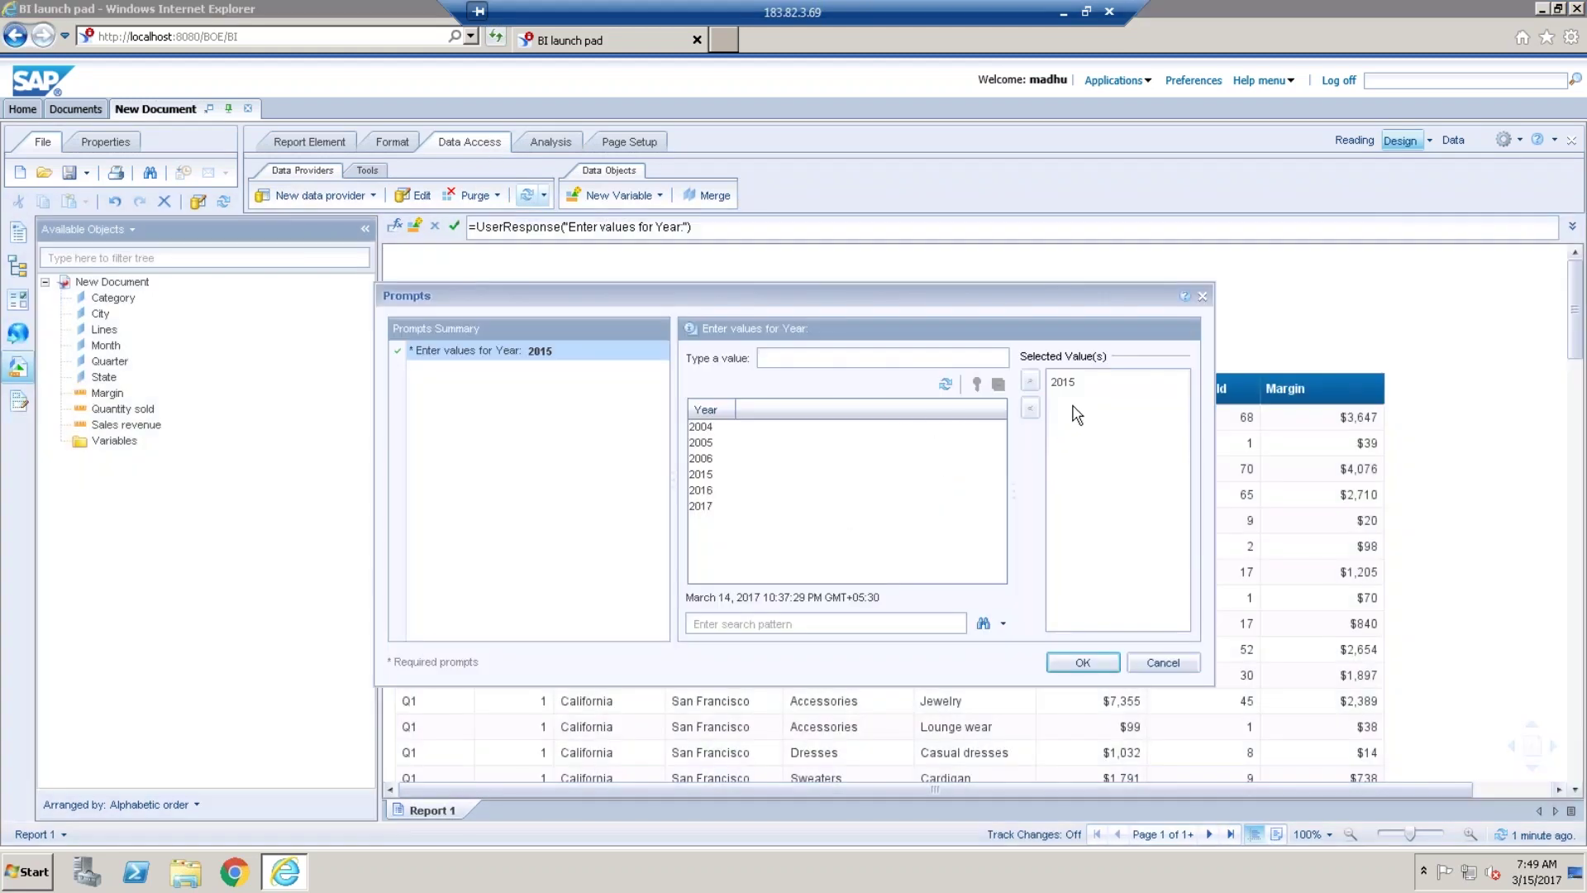
{"action": "double_click", "coordinate": [700, 506]}
{"action": "left_click", "coordinate": [1083, 663]}
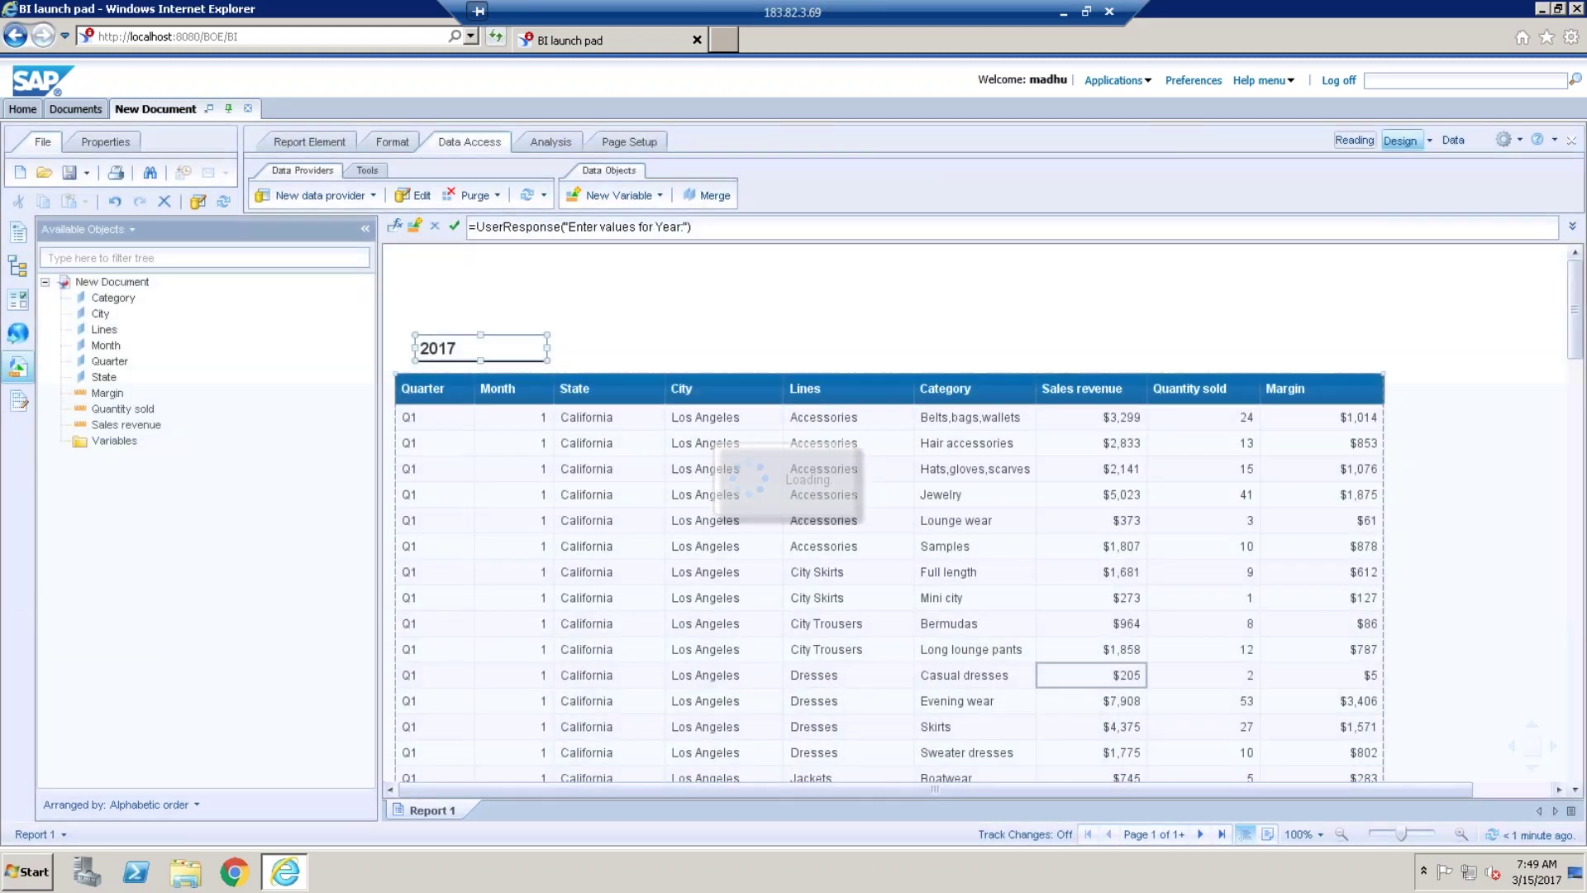
Add a Sum to the Sales revenue column and check it on the last page before returning to the first.
{"action": "left_click", "coordinate": [1135, 680]}
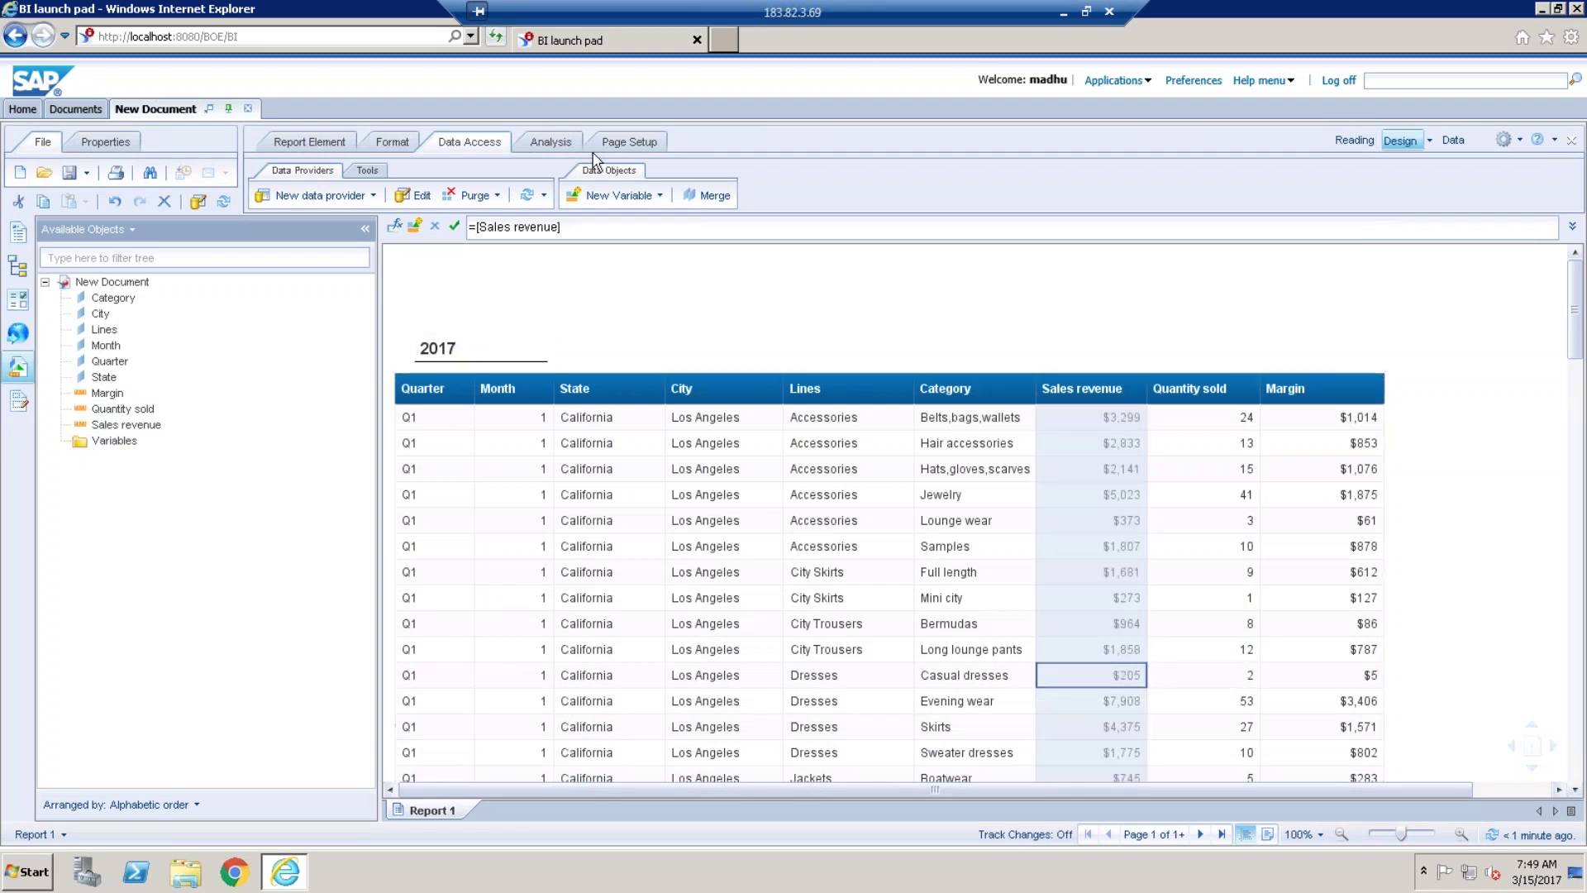
{"action": "left_click", "coordinate": [551, 144]}
{"action": "left_click", "coordinate": [848, 172]}
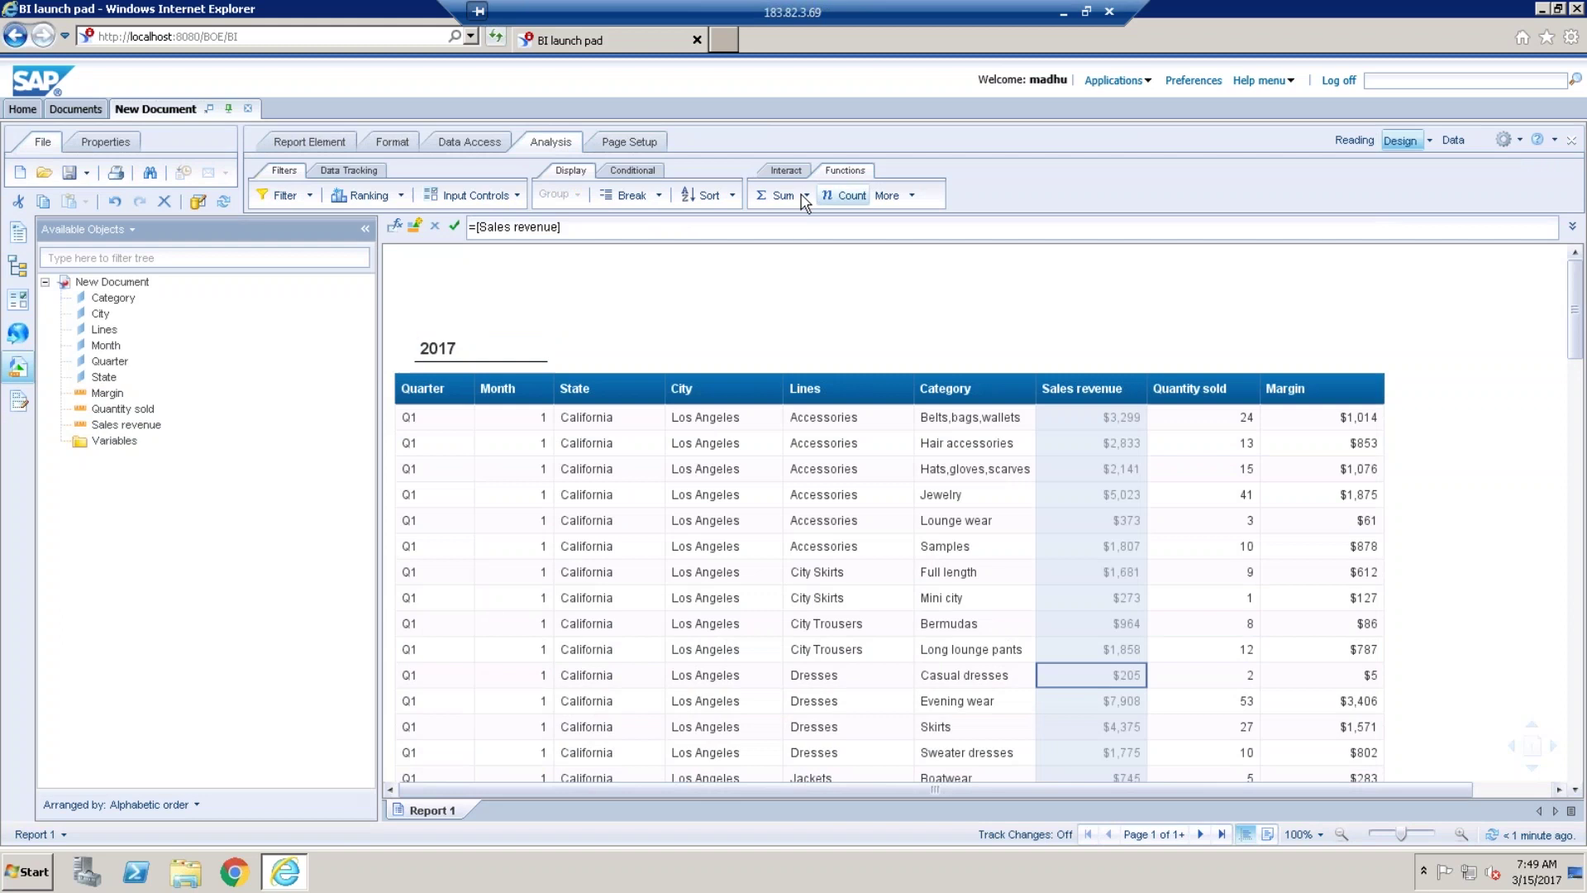
{"action": "left_click", "coordinate": [775, 198]}
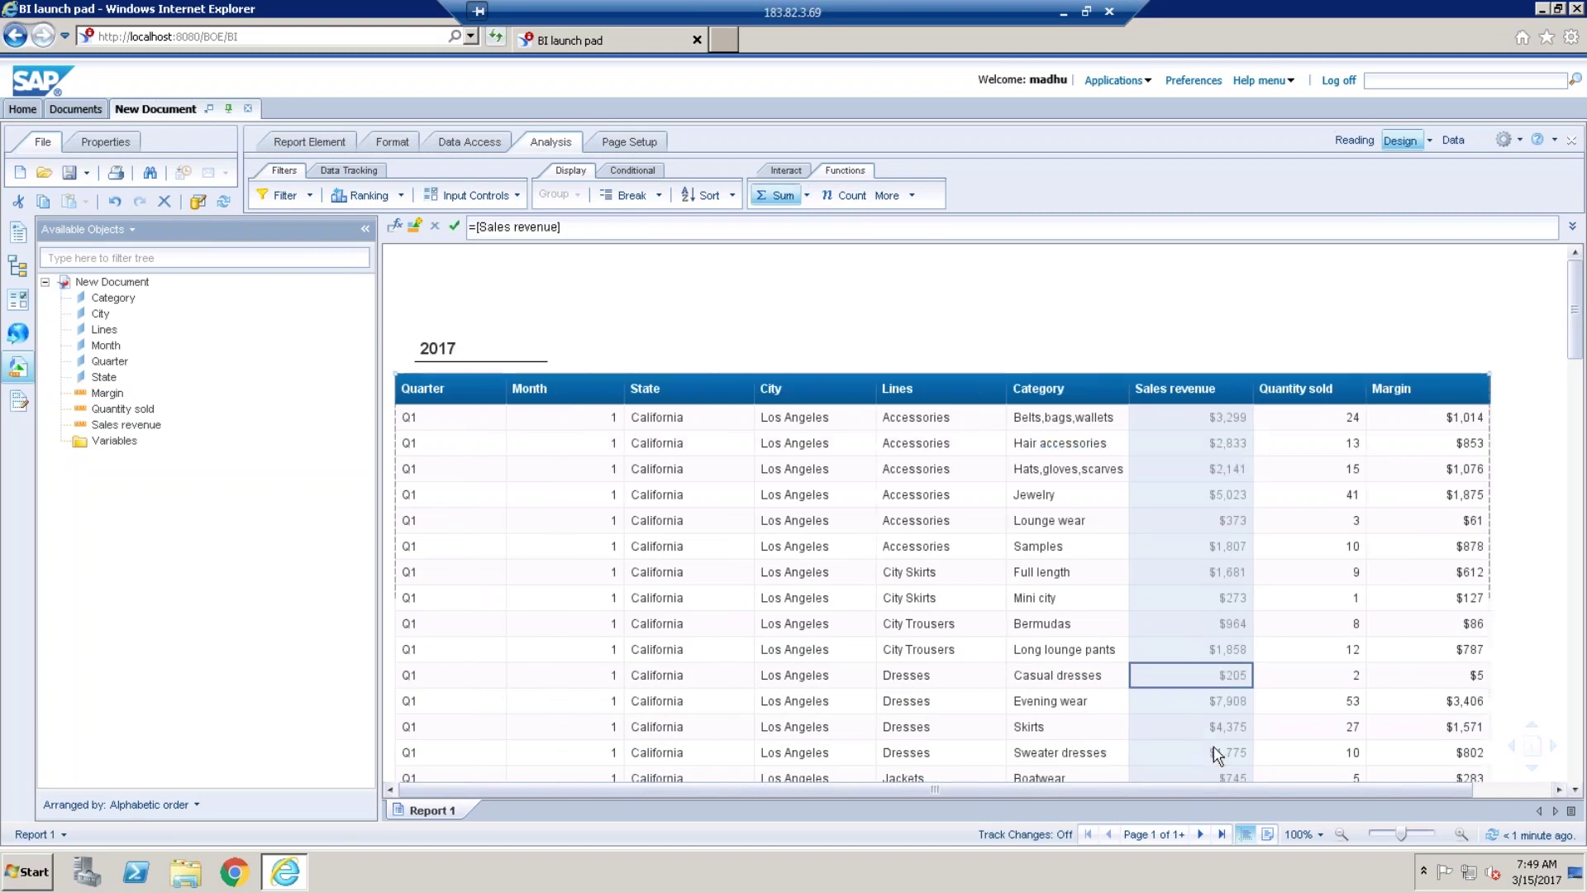
{"action": "left_click", "coordinate": [1220, 834]}
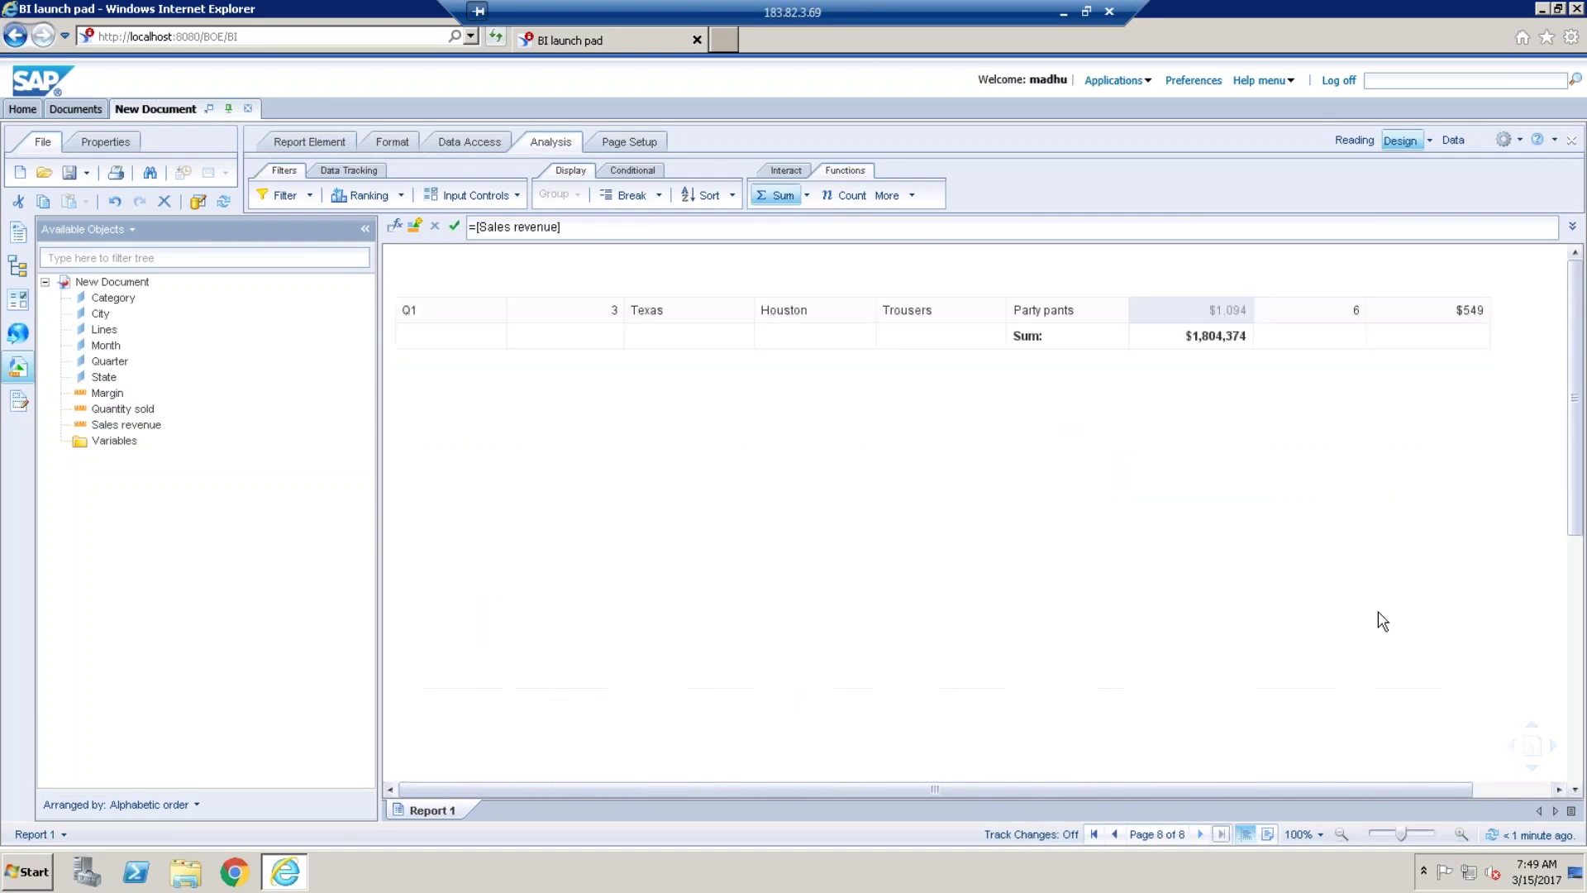
{"action": "left_click", "coordinate": [1204, 347]}
{"action": "left_click", "coordinate": [1098, 834]}
Save the document as "Detail Report" in the subfolder of 1_Training under Public Folders.
{"action": "left_click", "coordinate": [86, 172]}
{"action": "left_click", "coordinate": [129, 230]}
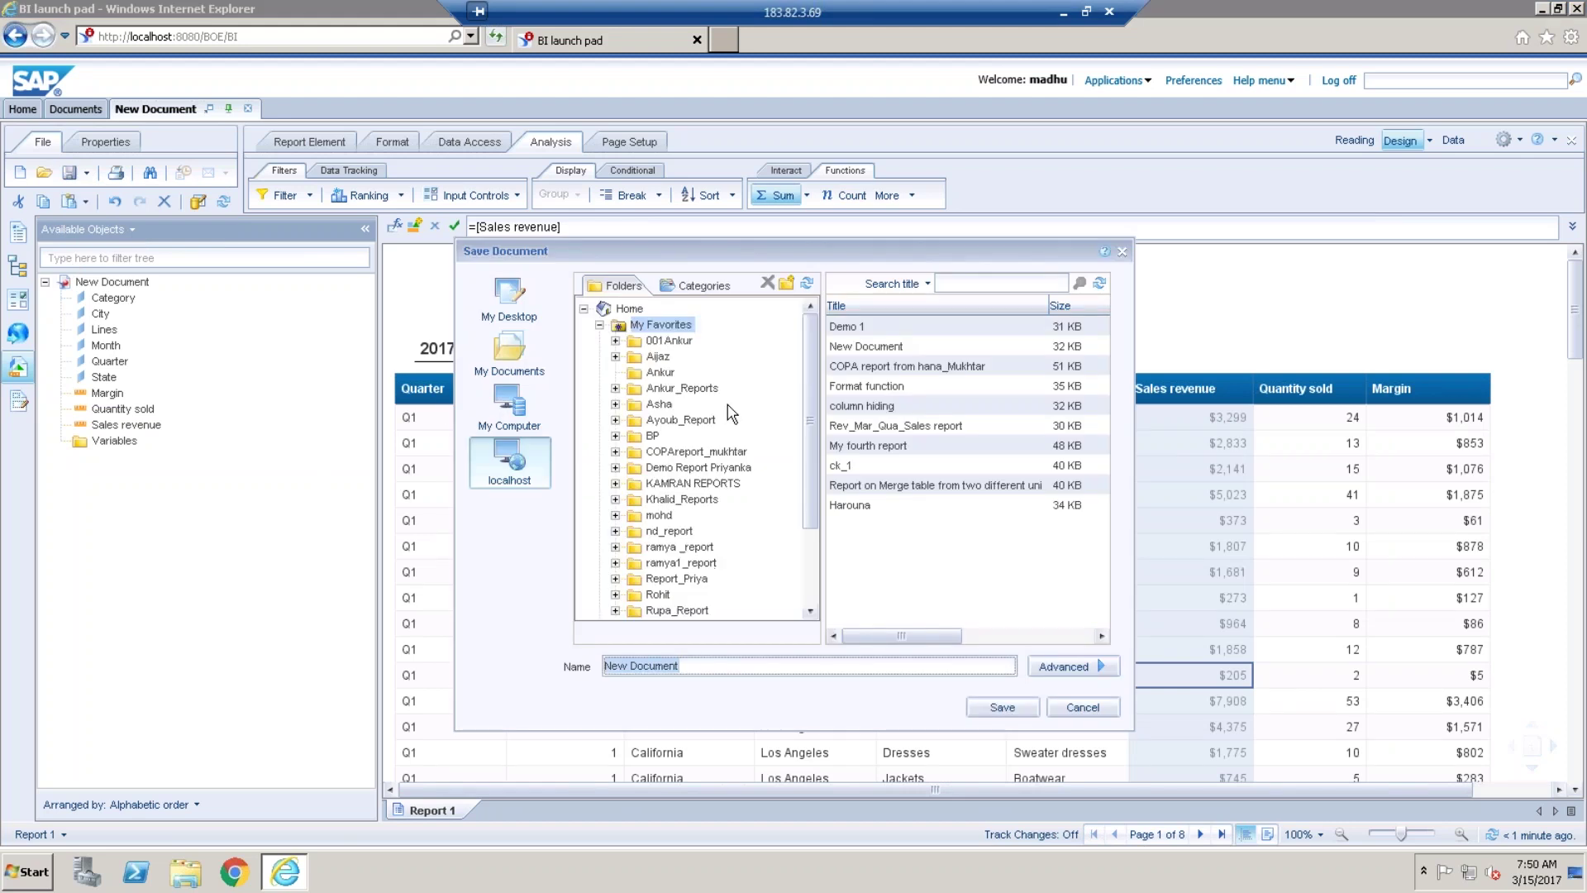
{"action": "left_click", "coordinate": [599, 325]}
{"action": "left_click", "coordinate": [600, 356]}
{"action": "left_click", "coordinate": [615, 436]}
{"action": "left_click", "coordinate": [674, 451]}
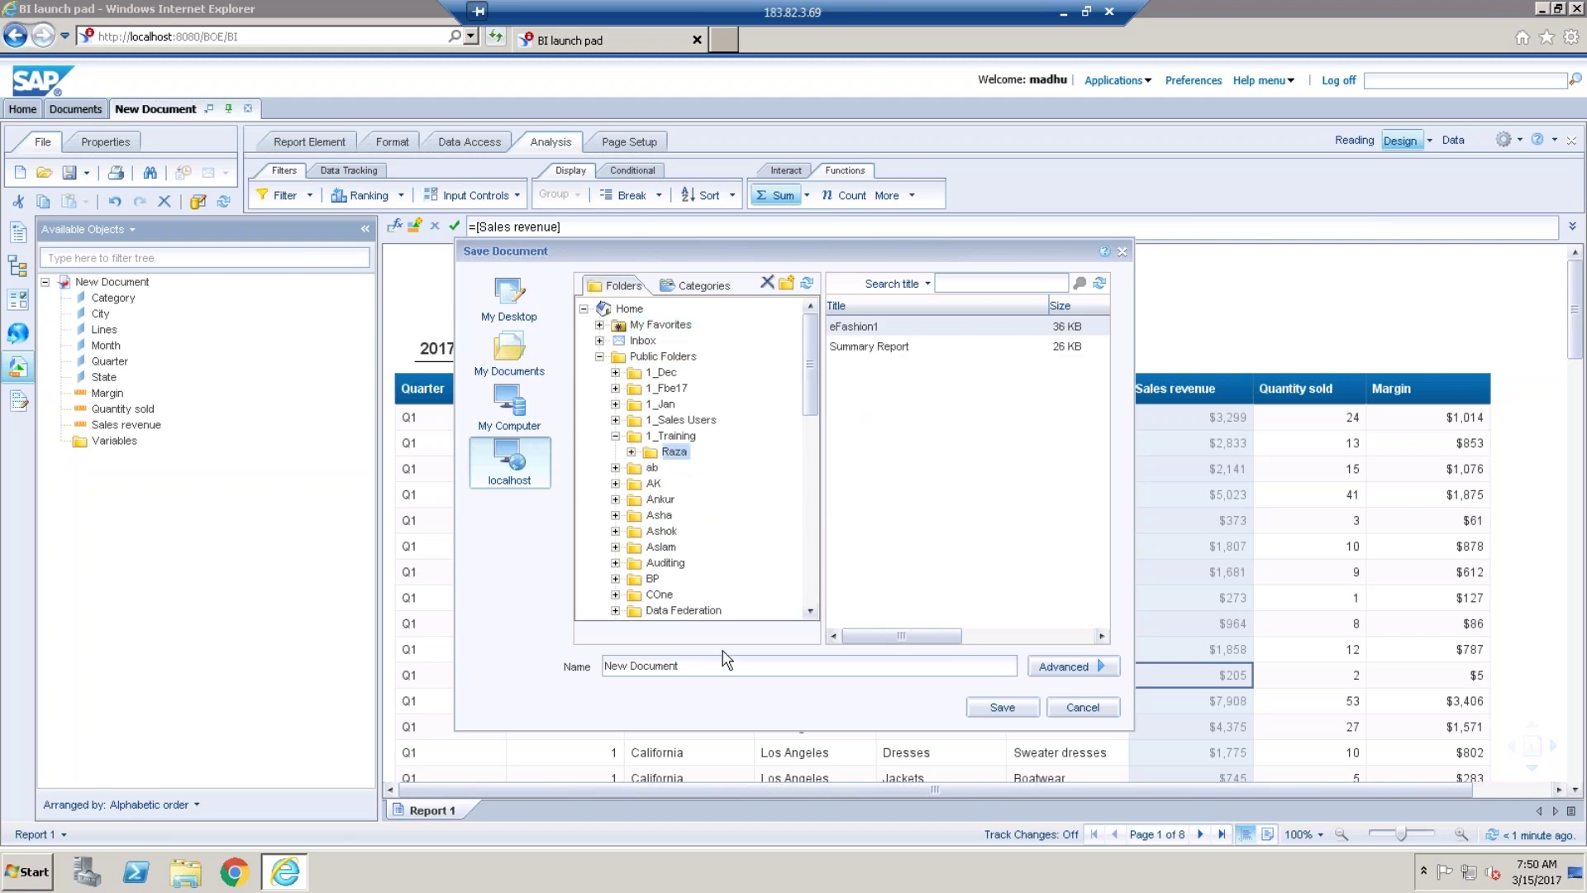
{"action": "left_click_drag", "start_coordinate": [719, 666], "coordinate": [605, 666]}
{"action": "type", "text": "Detail Report"}
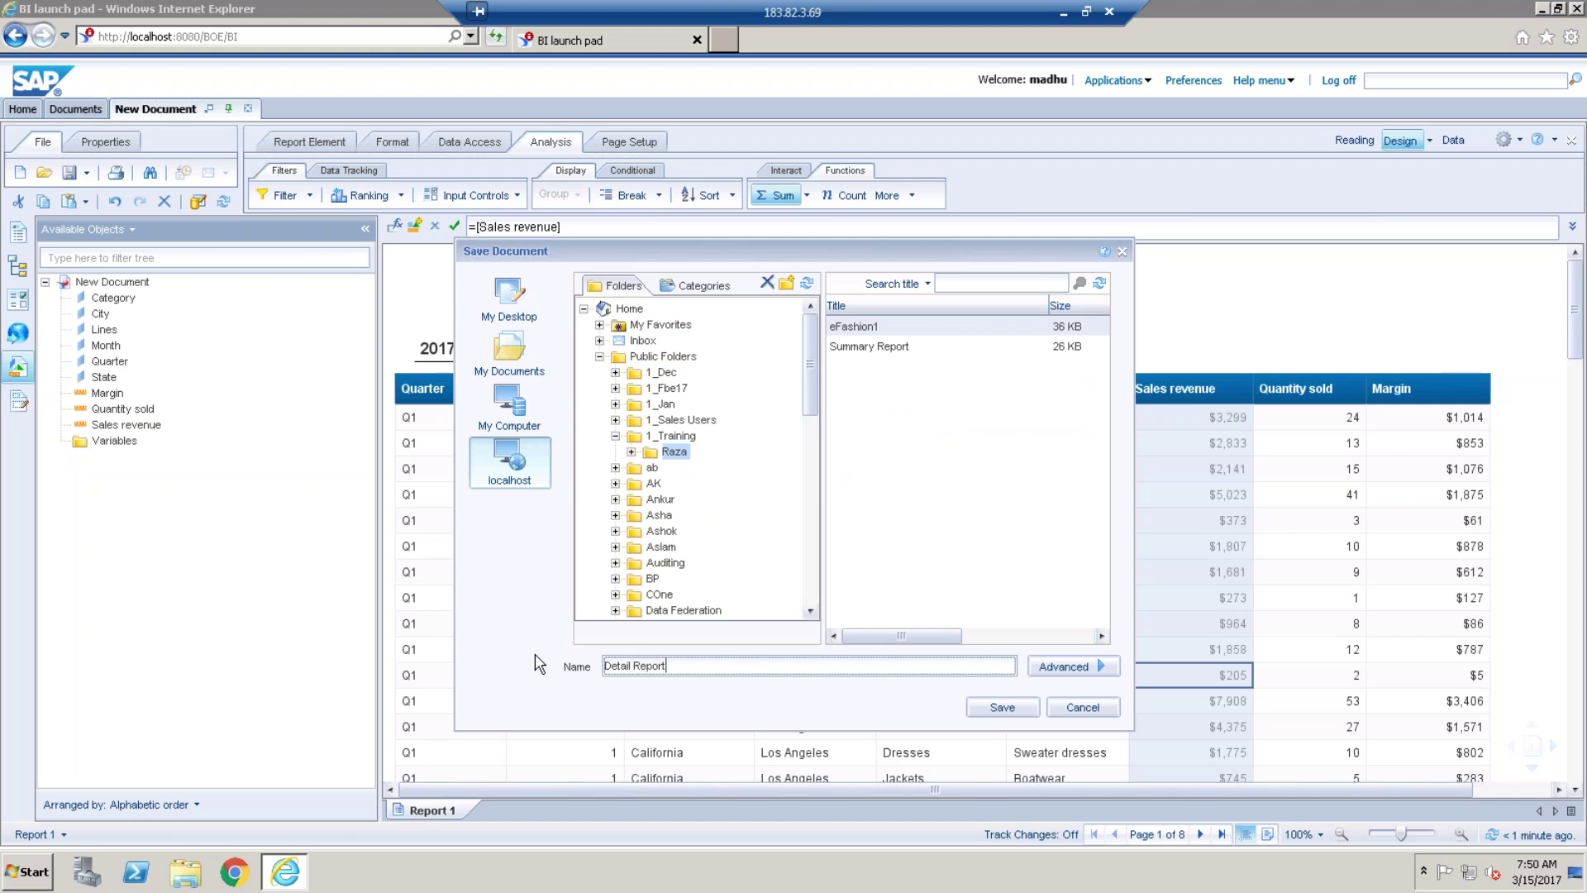
{"action": "left_click", "coordinate": [1002, 708]}
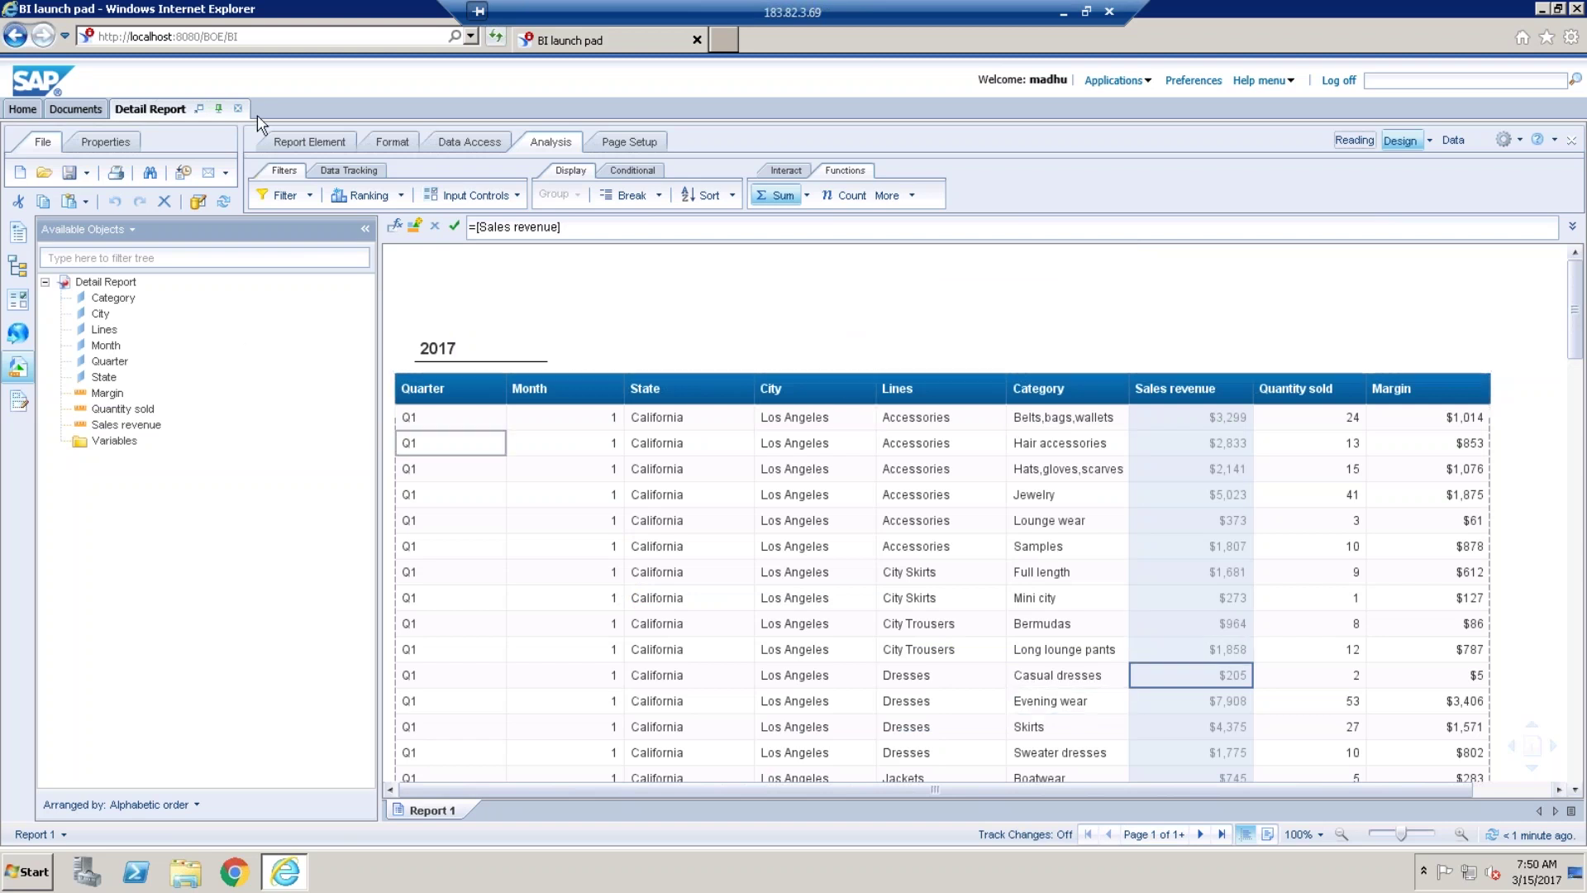
Close the Detail Report and reload the document list of the subfolder under 1_Training.
{"action": "left_click", "coordinate": [237, 108]}
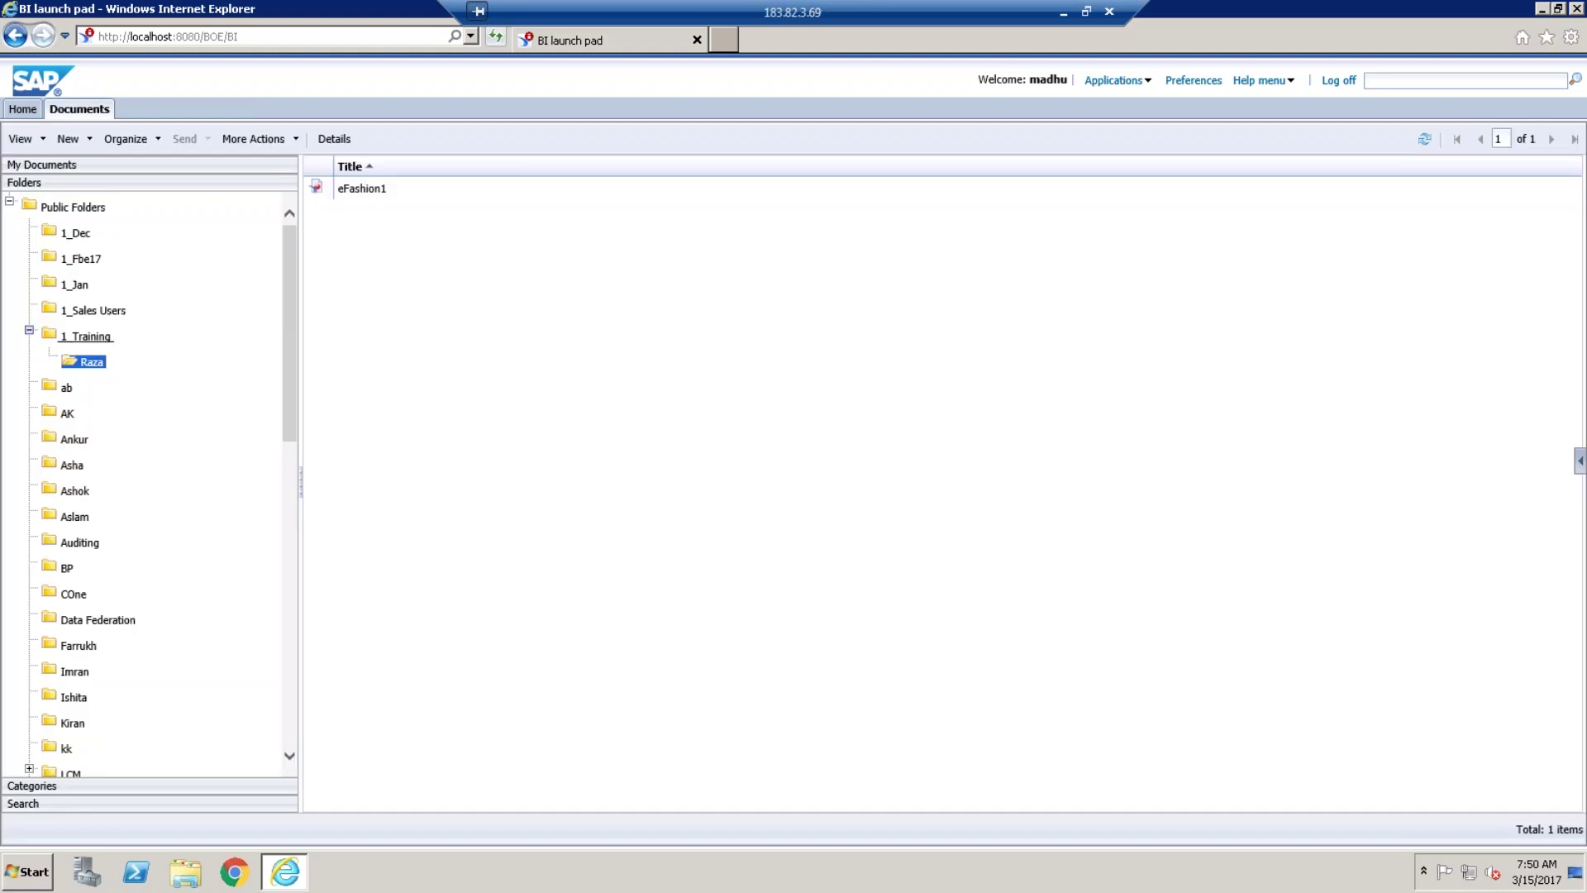
{"action": "left_click", "coordinate": [86, 336]}
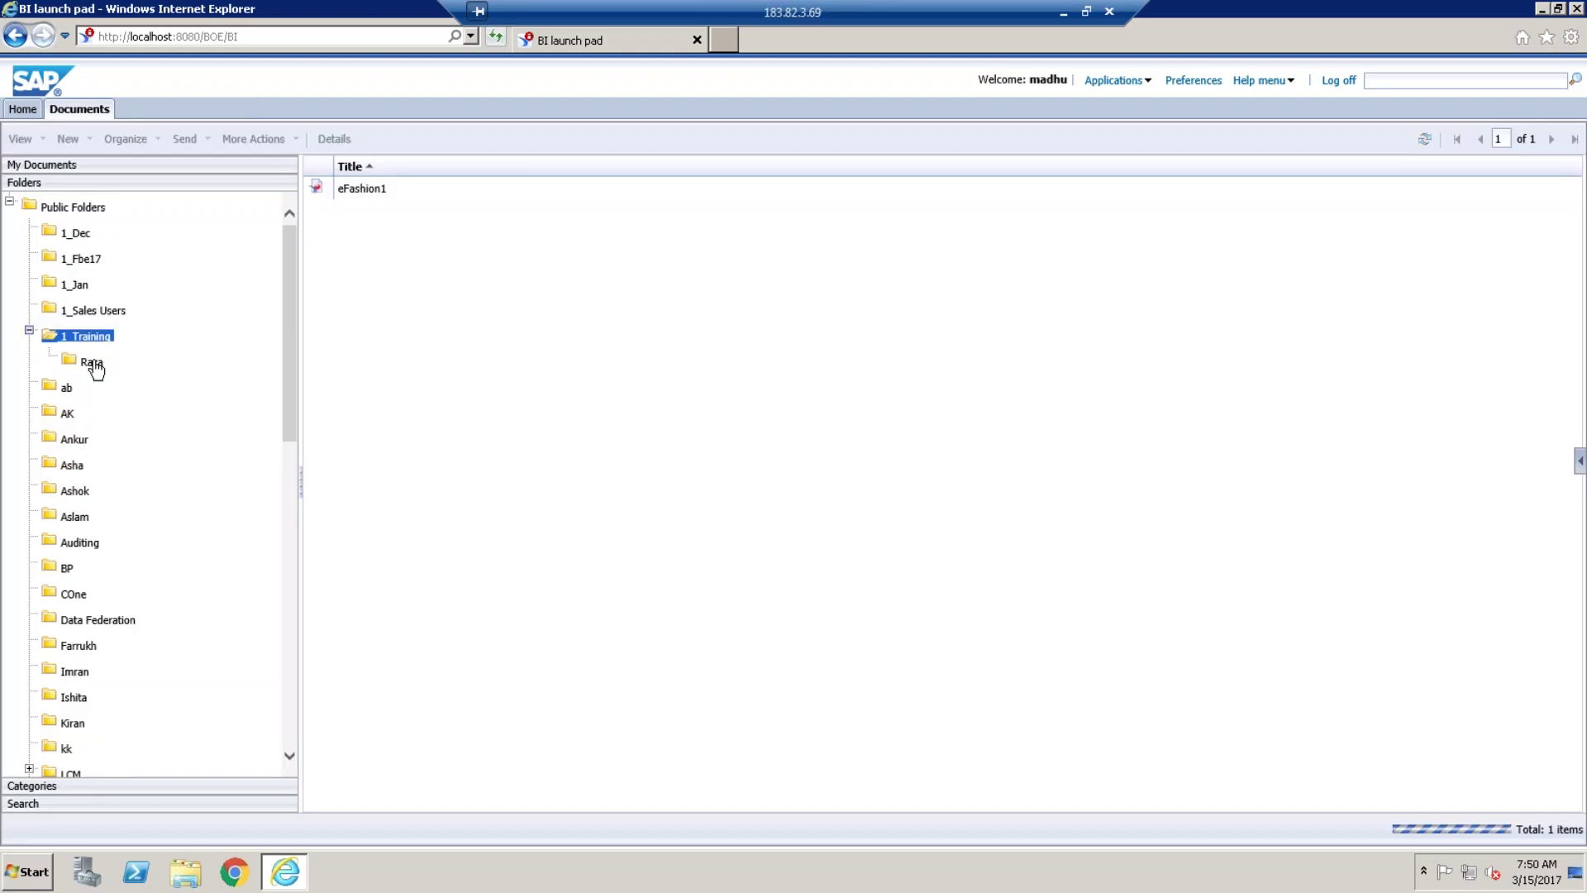
{"action": "left_click", "coordinate": [92, 361]}
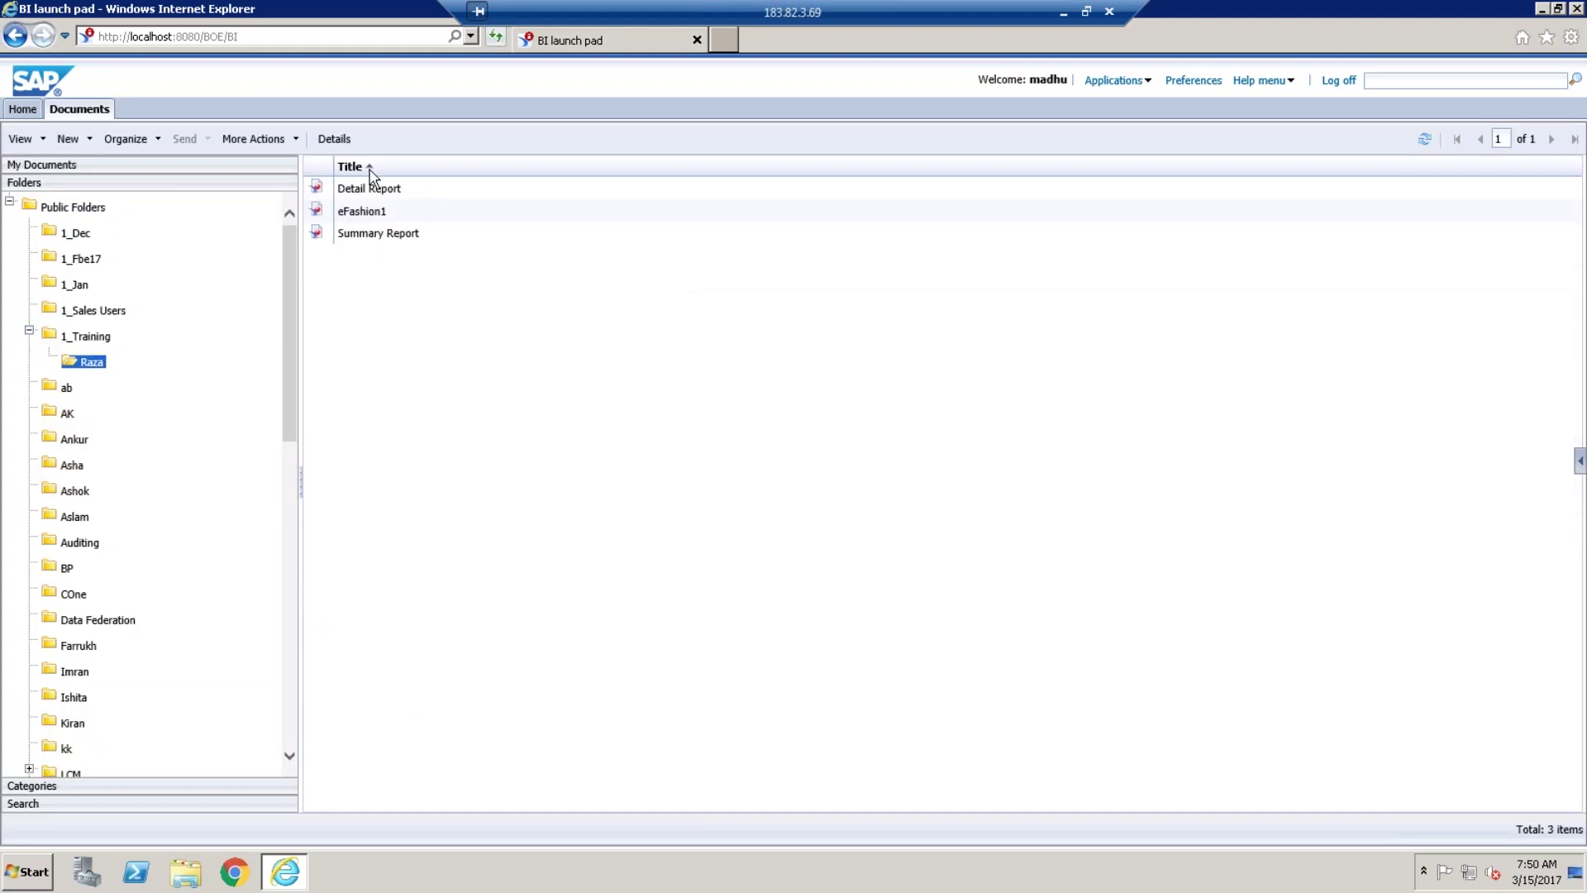
Open the Summary Report for modification, accepting the security risk so Web Intelligence can run.
{"action": "left_click", "coordinate": [407, 234]}
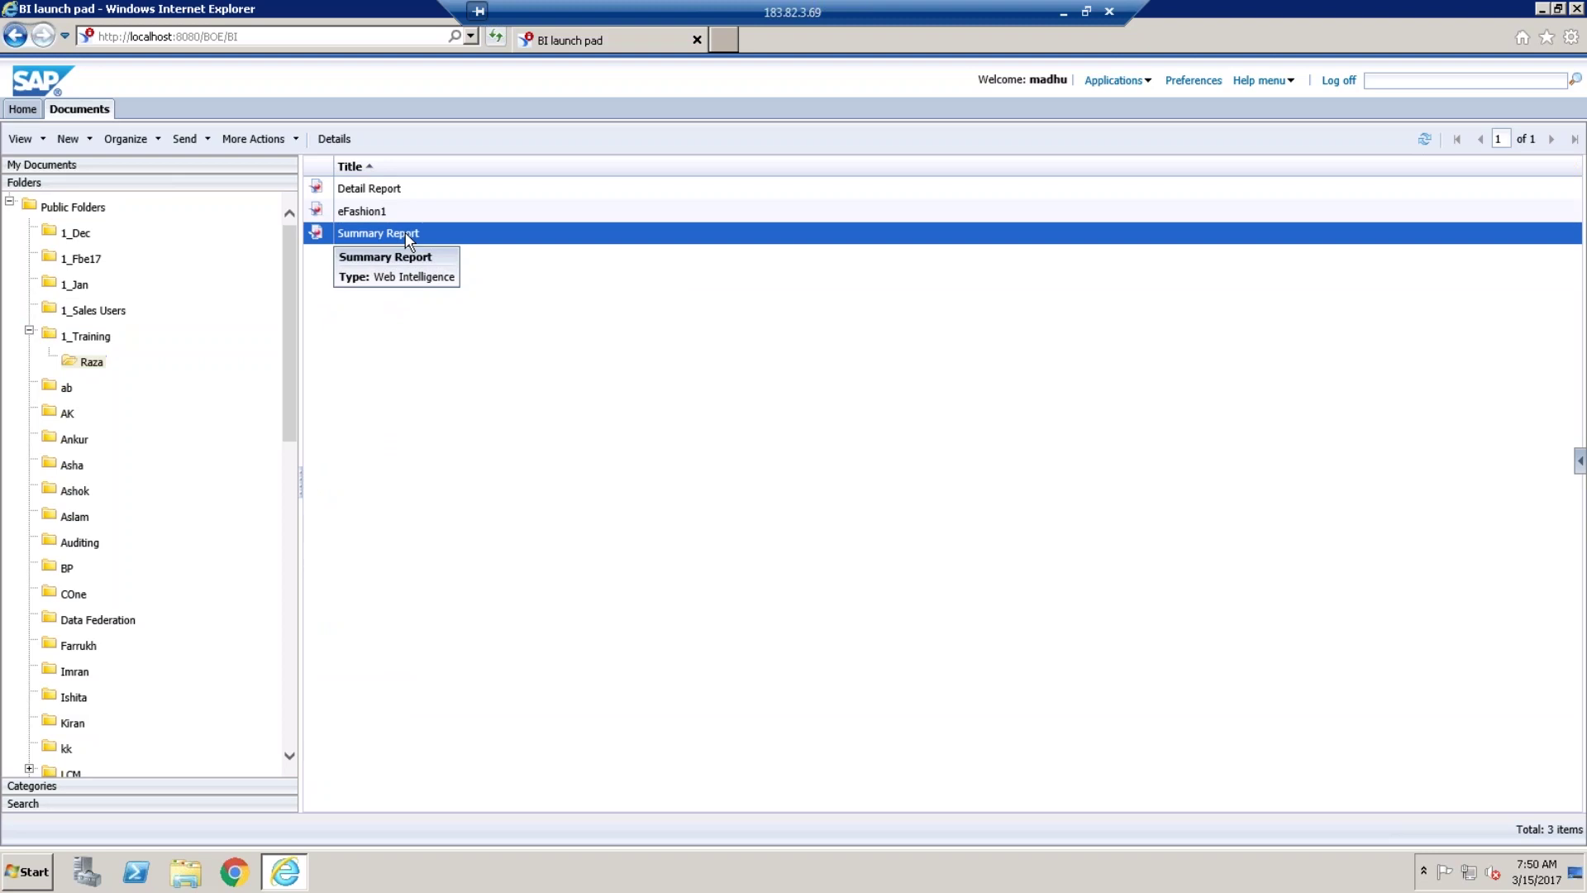
{"action": "right_click", "coordinate": [405, 234]}
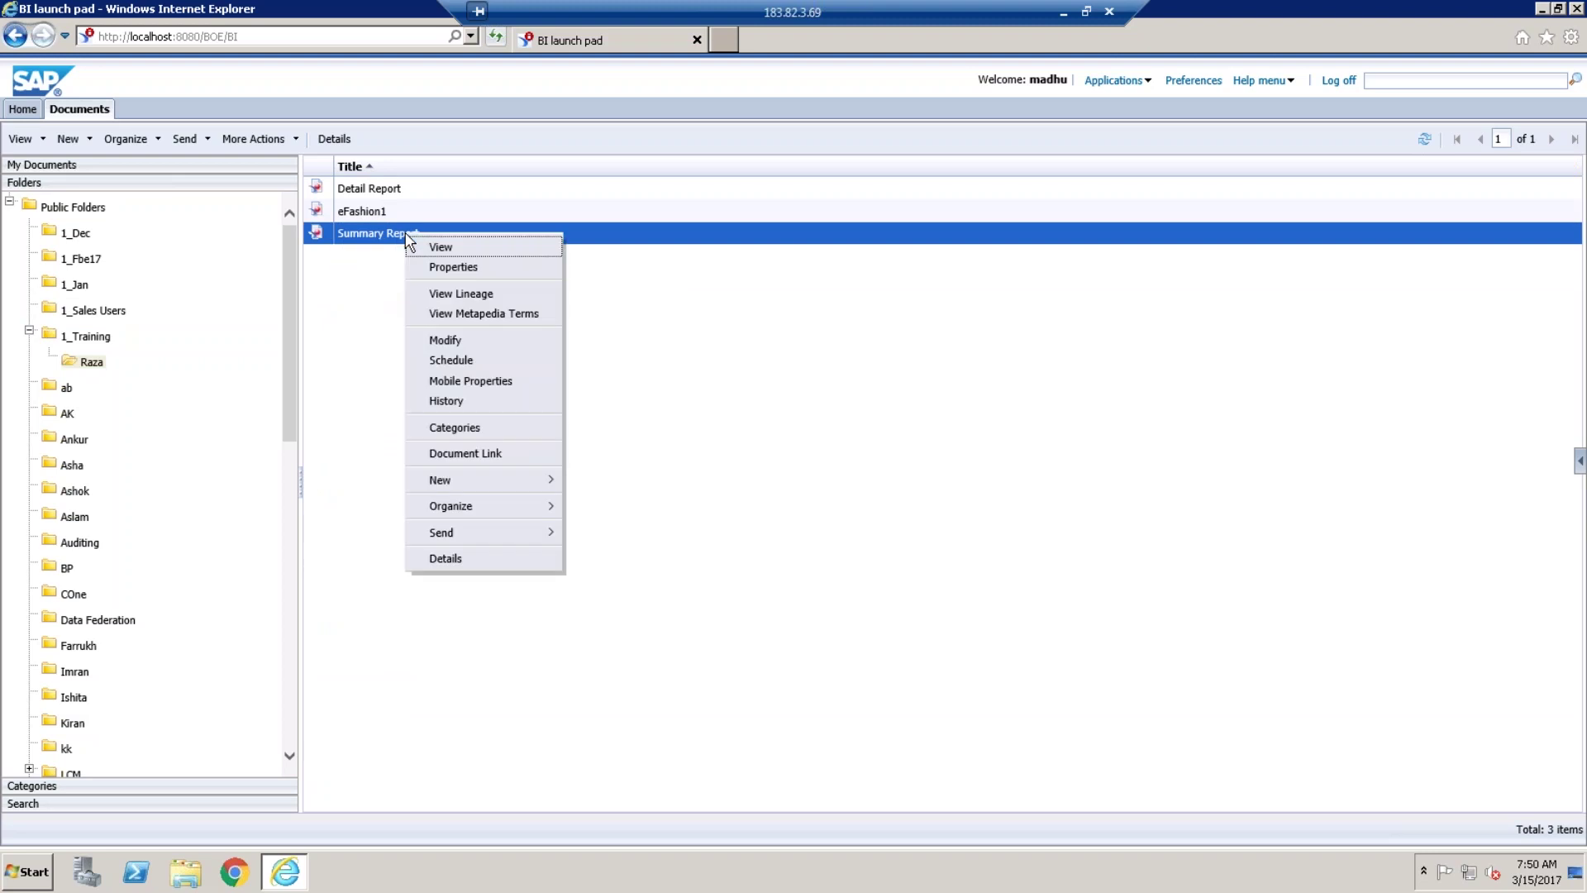
{"action": "left_click", "coordinate": [459, 346]}
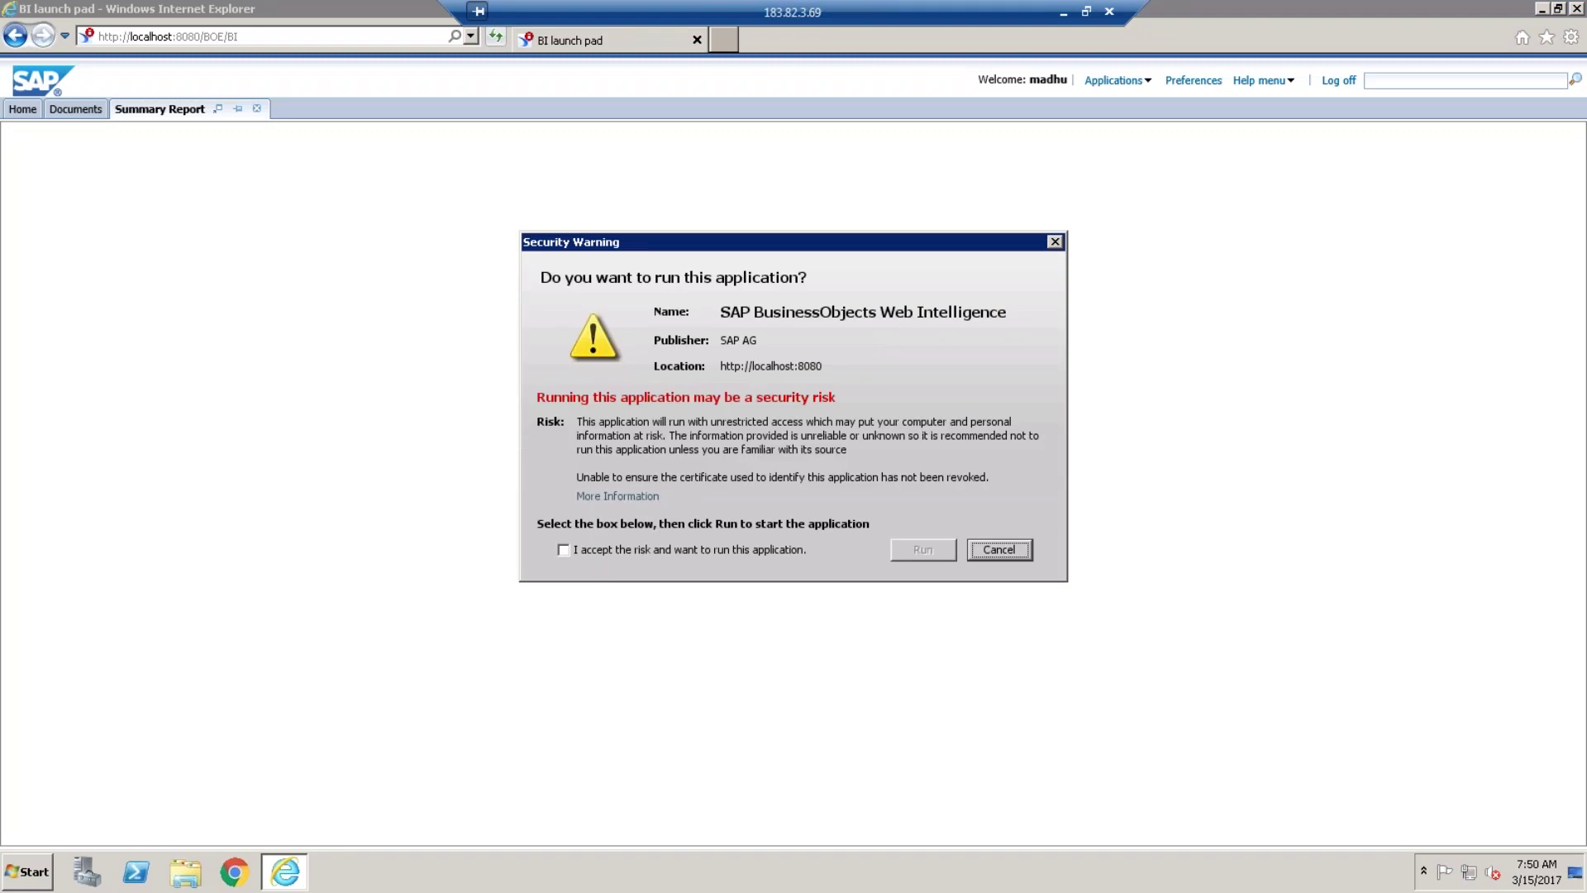
{"action": "left_click", "coordinate": [564, 550]}
{"action": "left_click", "coordinate": [947, 552]}
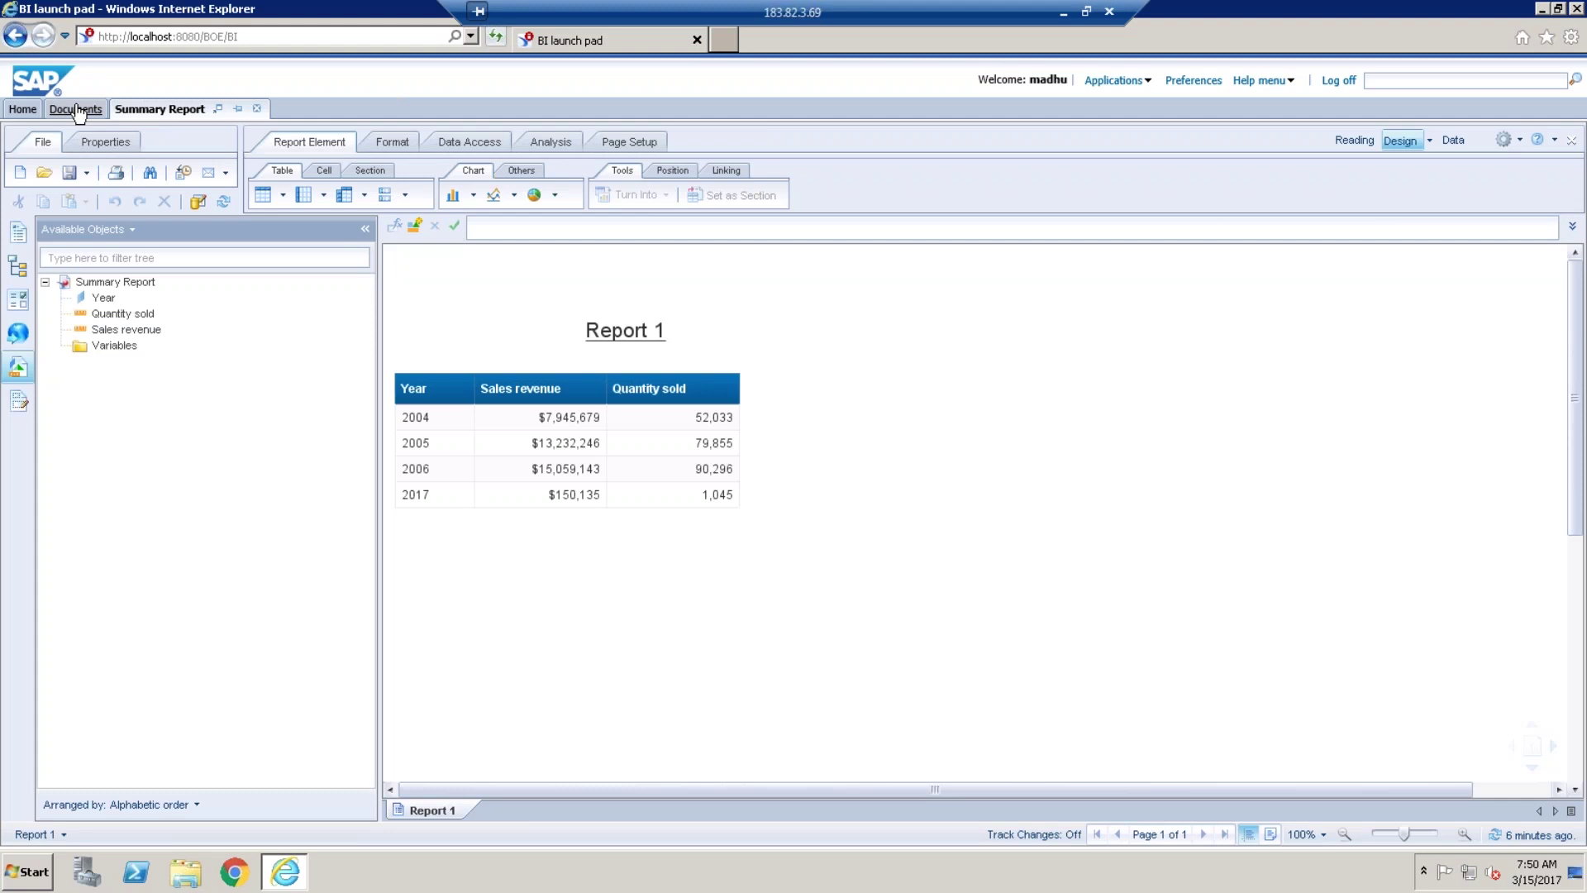
Open a second instance of the Summary Report for viewing from the document list, accepting the security risk.
{"action": "left_click", "coordinate": [76, 110]}
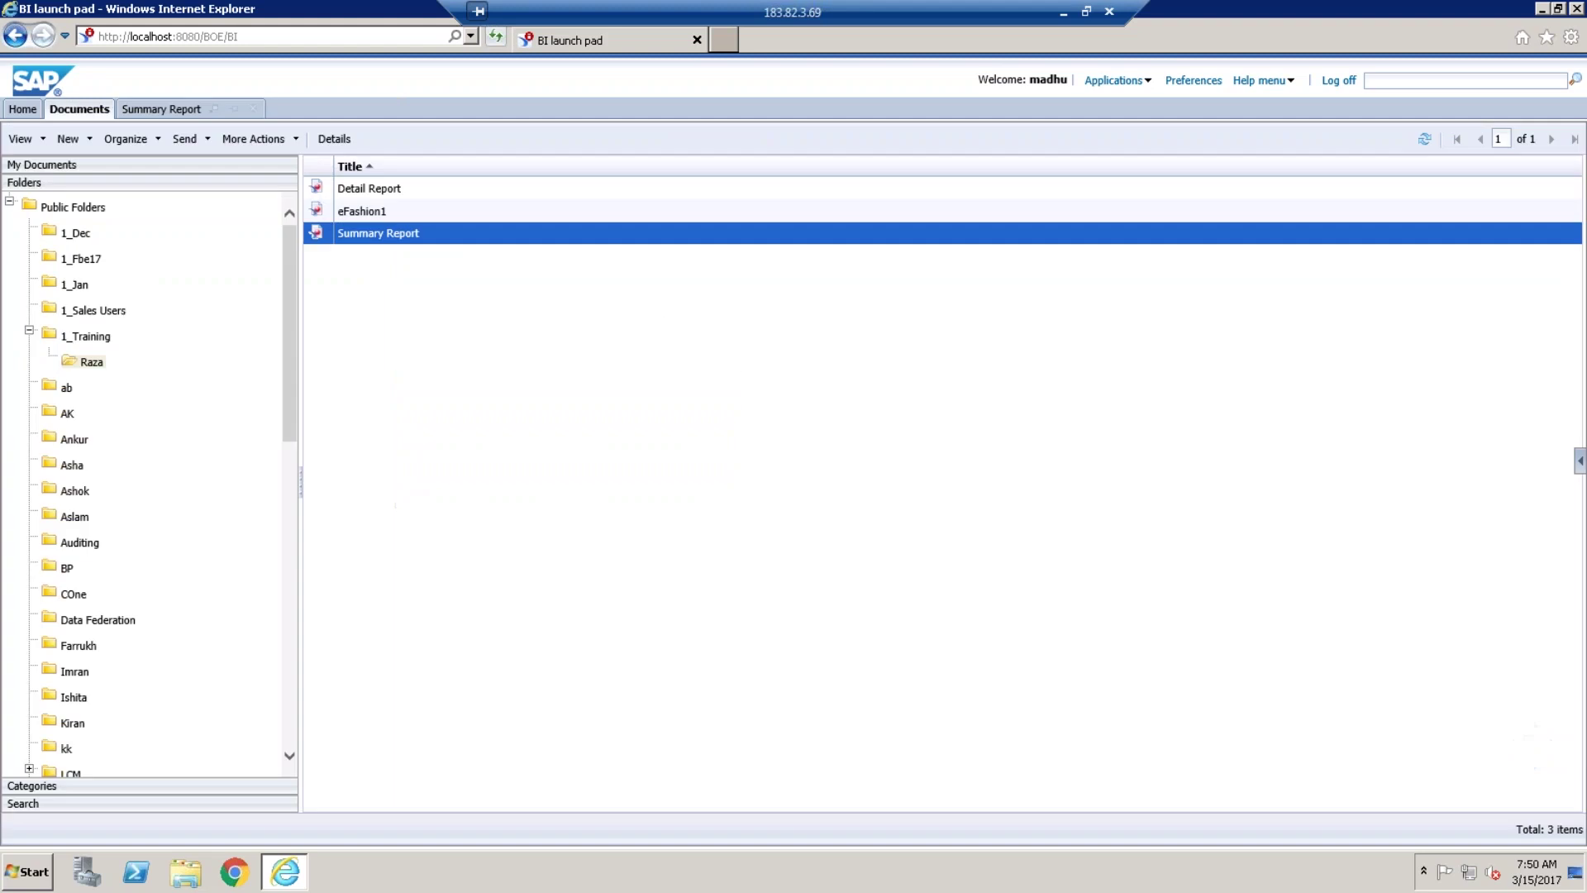
{"action": "double_click", "coordinate": [395, 234]}
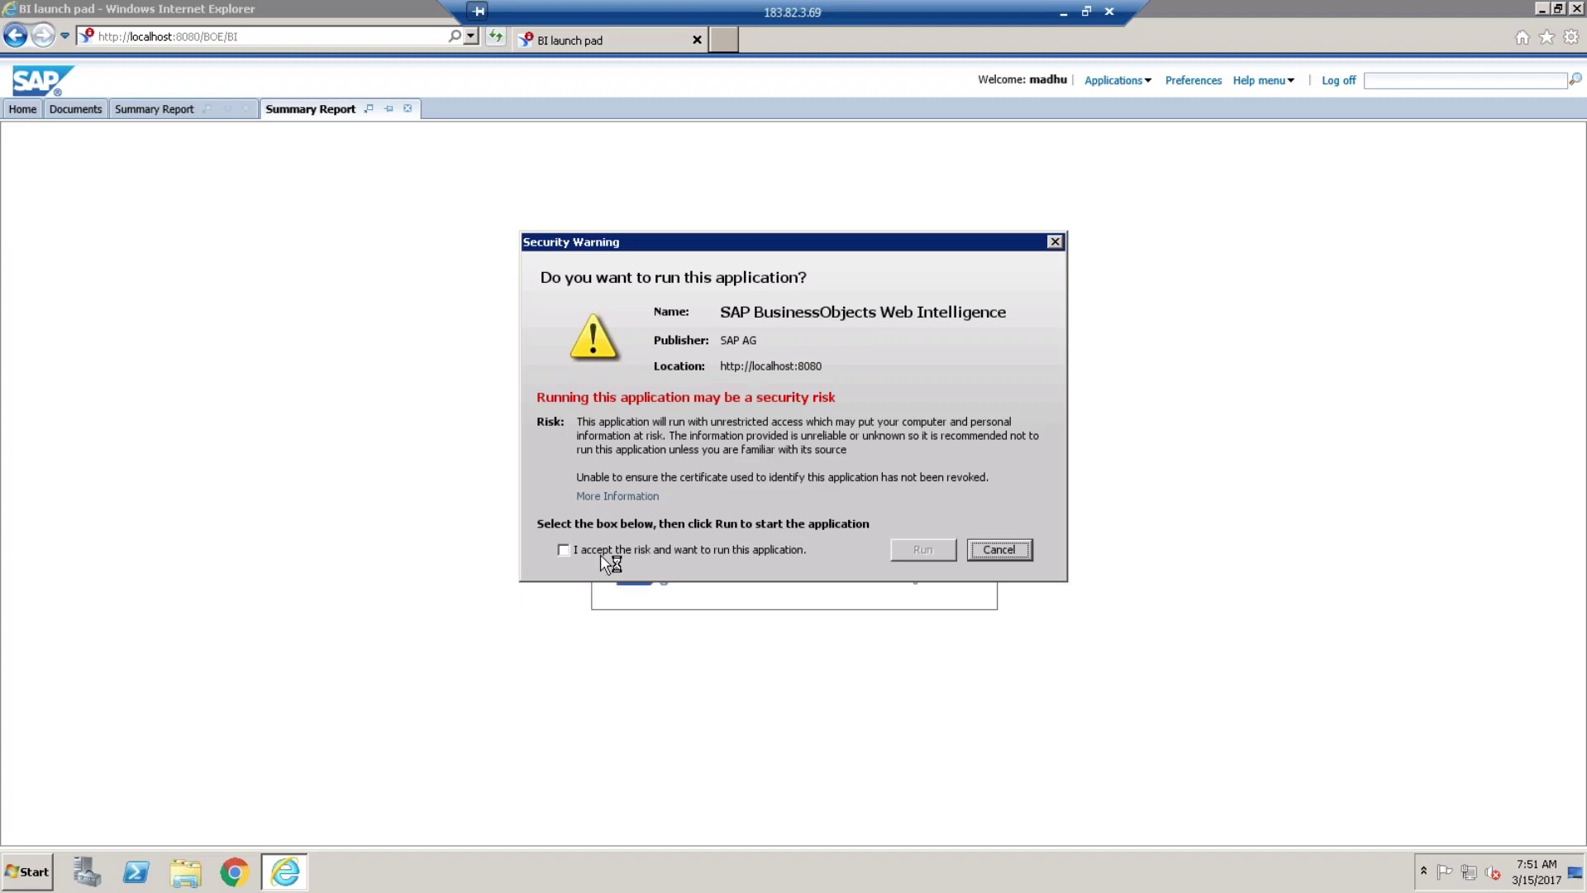
{"action": "left_click", "coordinate": [571, 549]}
{"action": "left_click", "coordinate": [926, 557]}
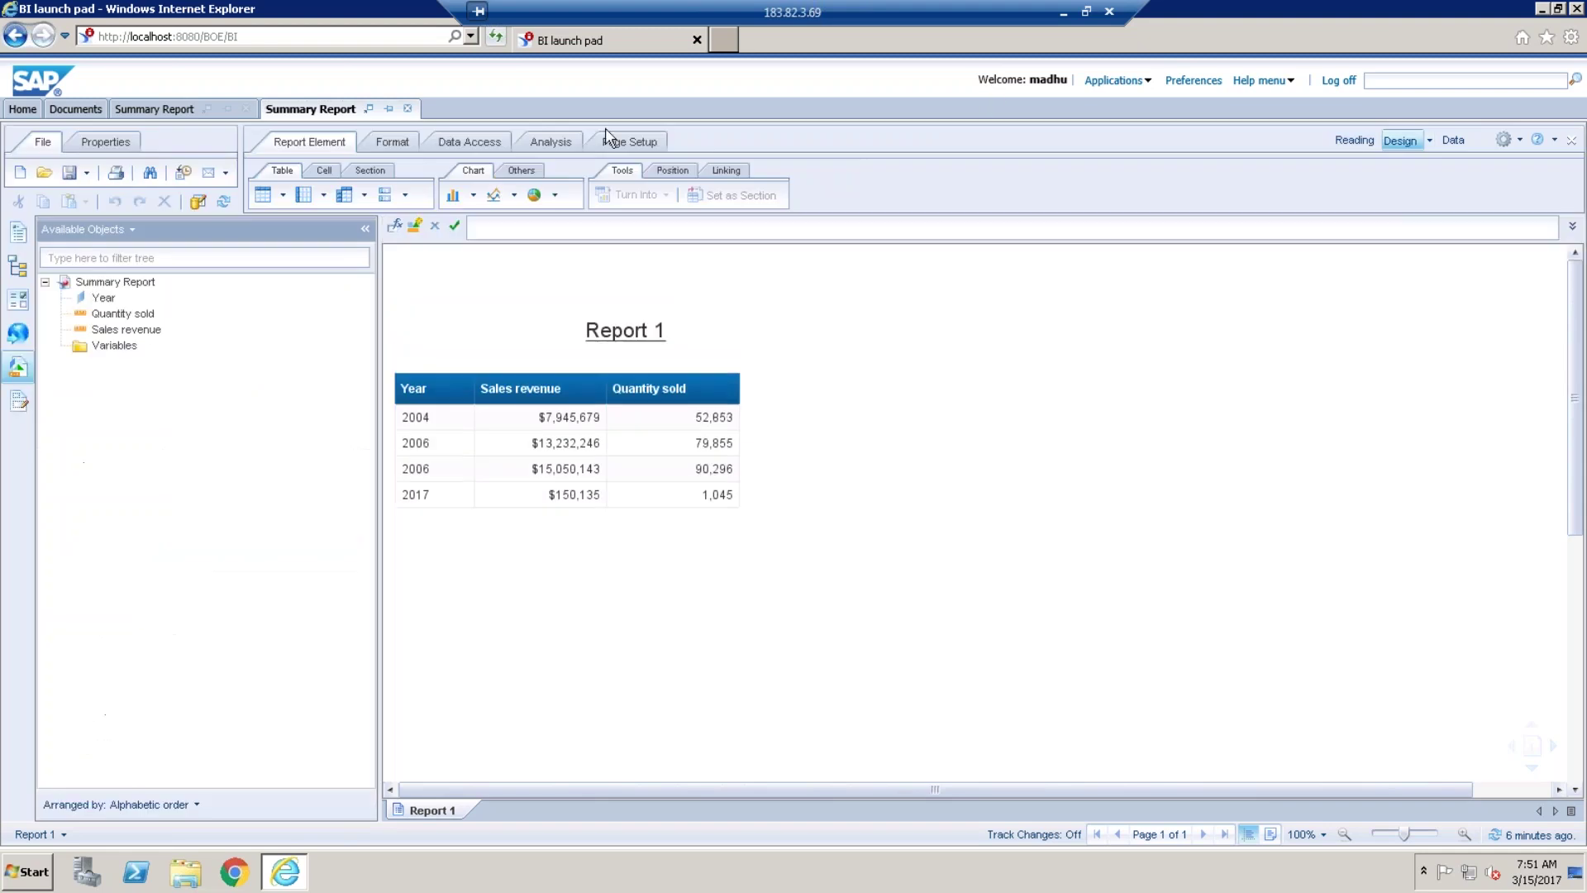
Compare the conditional formatting commands under Analysis in the two open instances of the Summary Report.
{"action": "left_click", "coordinate": [489, 147]}
{"action": "left_click", "coordinate": [547, 151]}
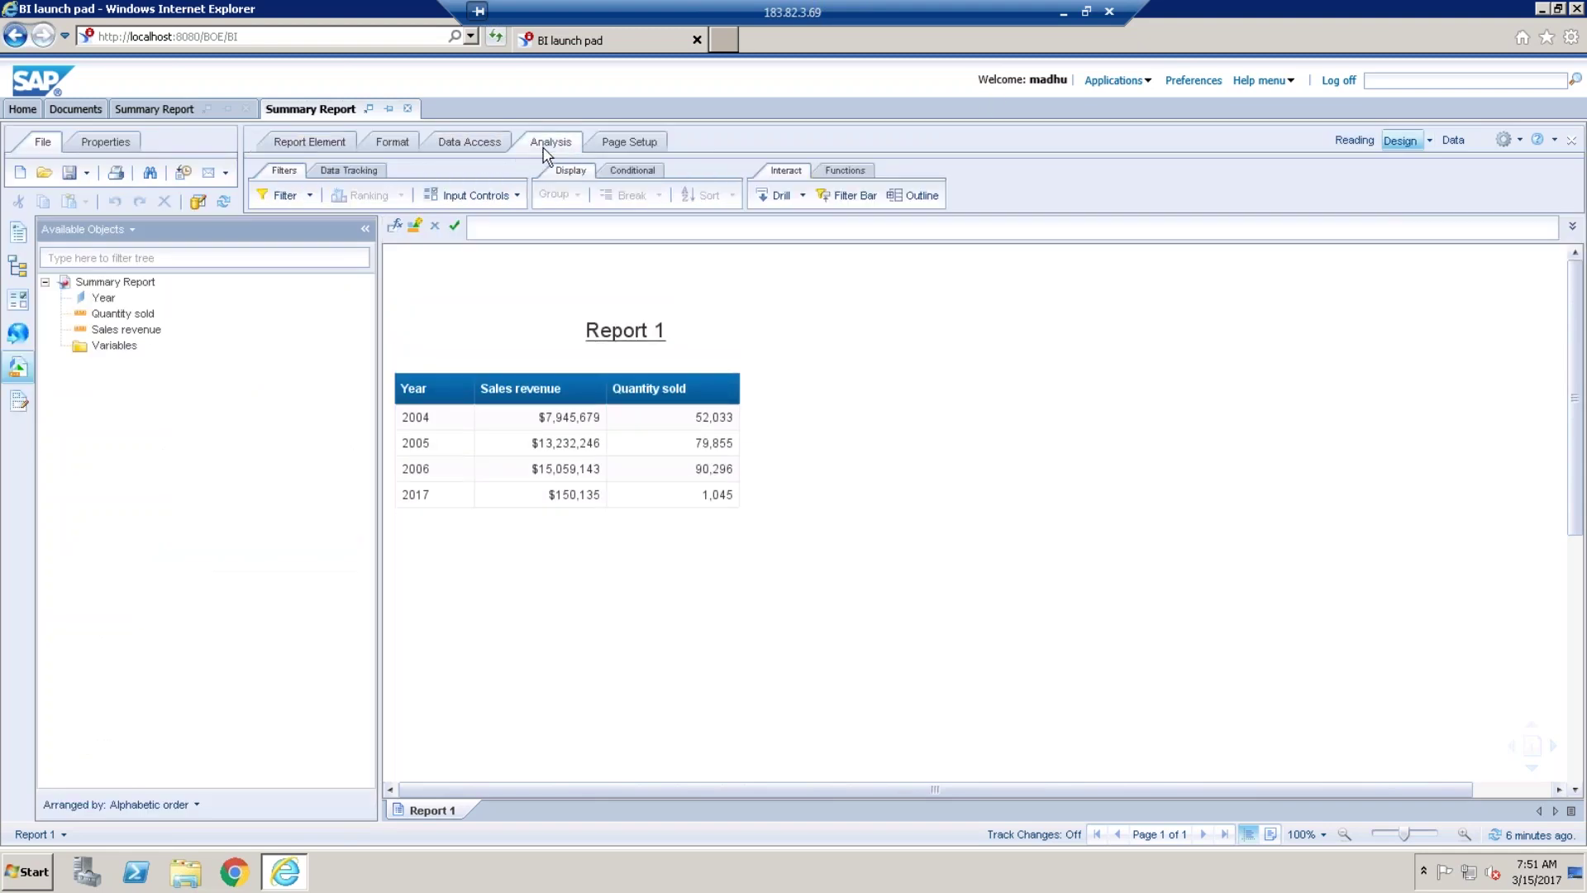
{"action": "left_click", "coordinate": [636, 174]}
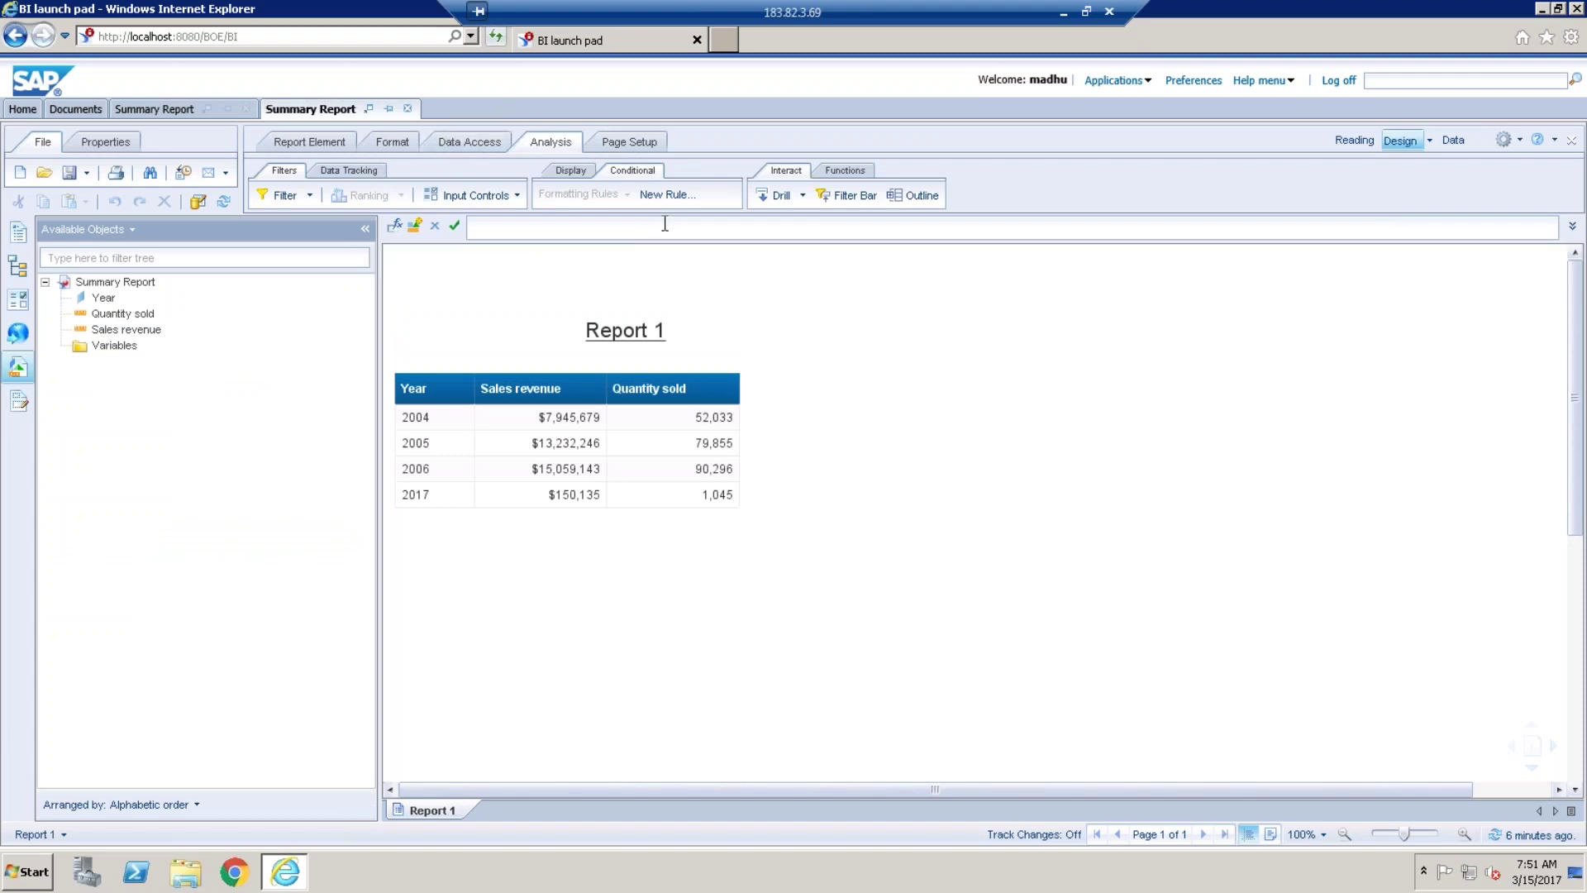
{"action": "left_click", "coordinate": [177, 110]}
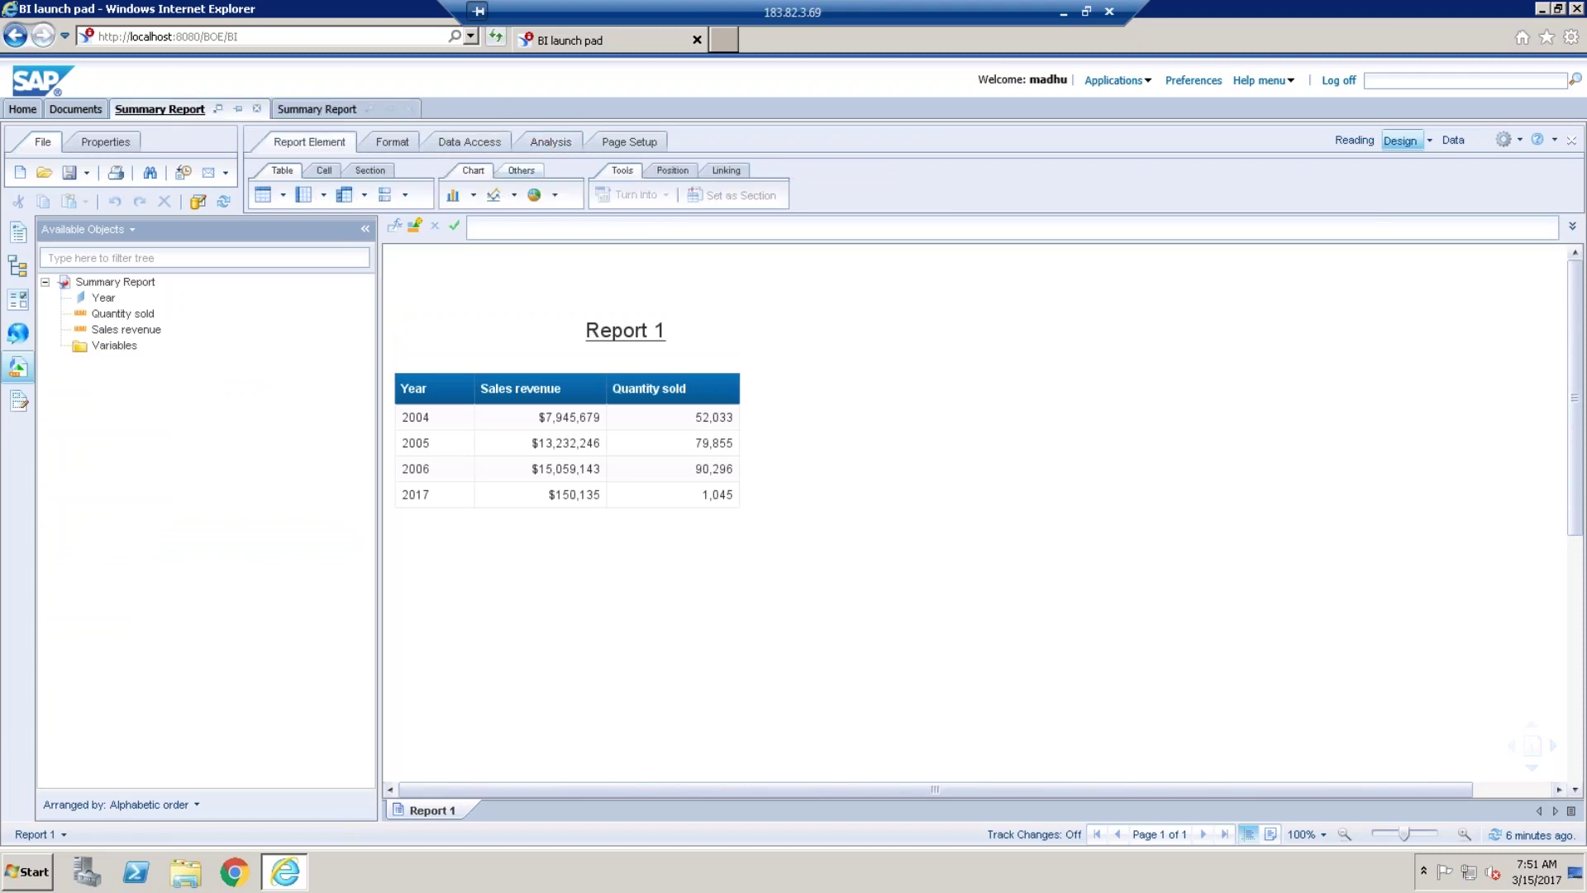
{"action": "left_click", "coordinate": [551, 142]}
{"action": "left_click", "coordinate": [633, 170]}
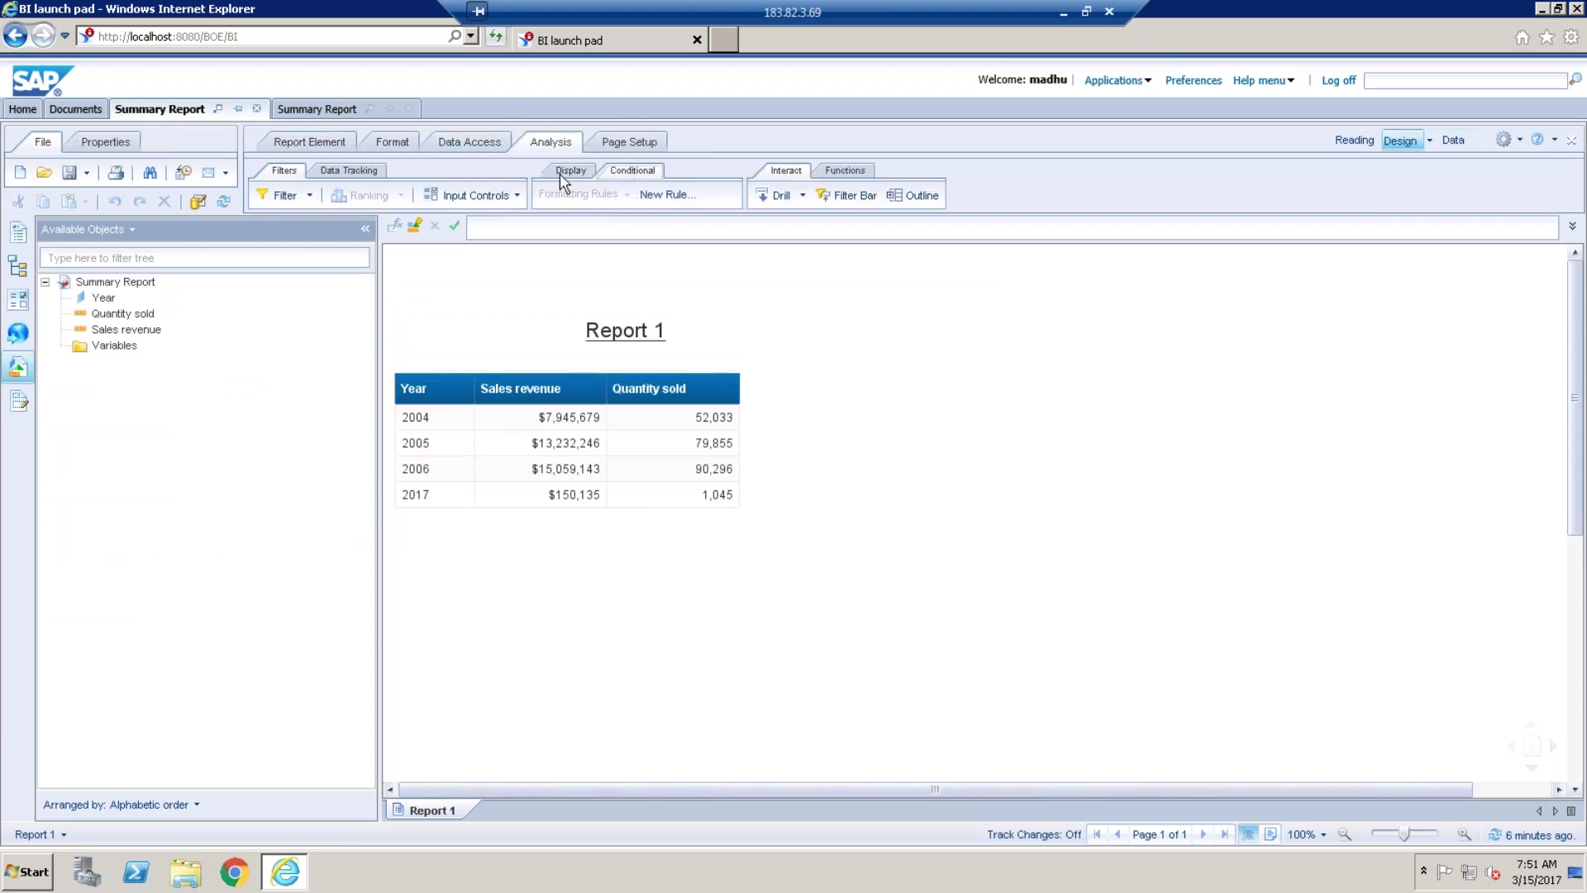
Close both open instances of the Summary Report and open the BI launch pad preferences.
{"action": "left_click", "coordinate": [306, 109]}
{"action": "left_click", "coordinate": [165, 109]}
{"action": "left_click", "coordinate": [257, 109]}
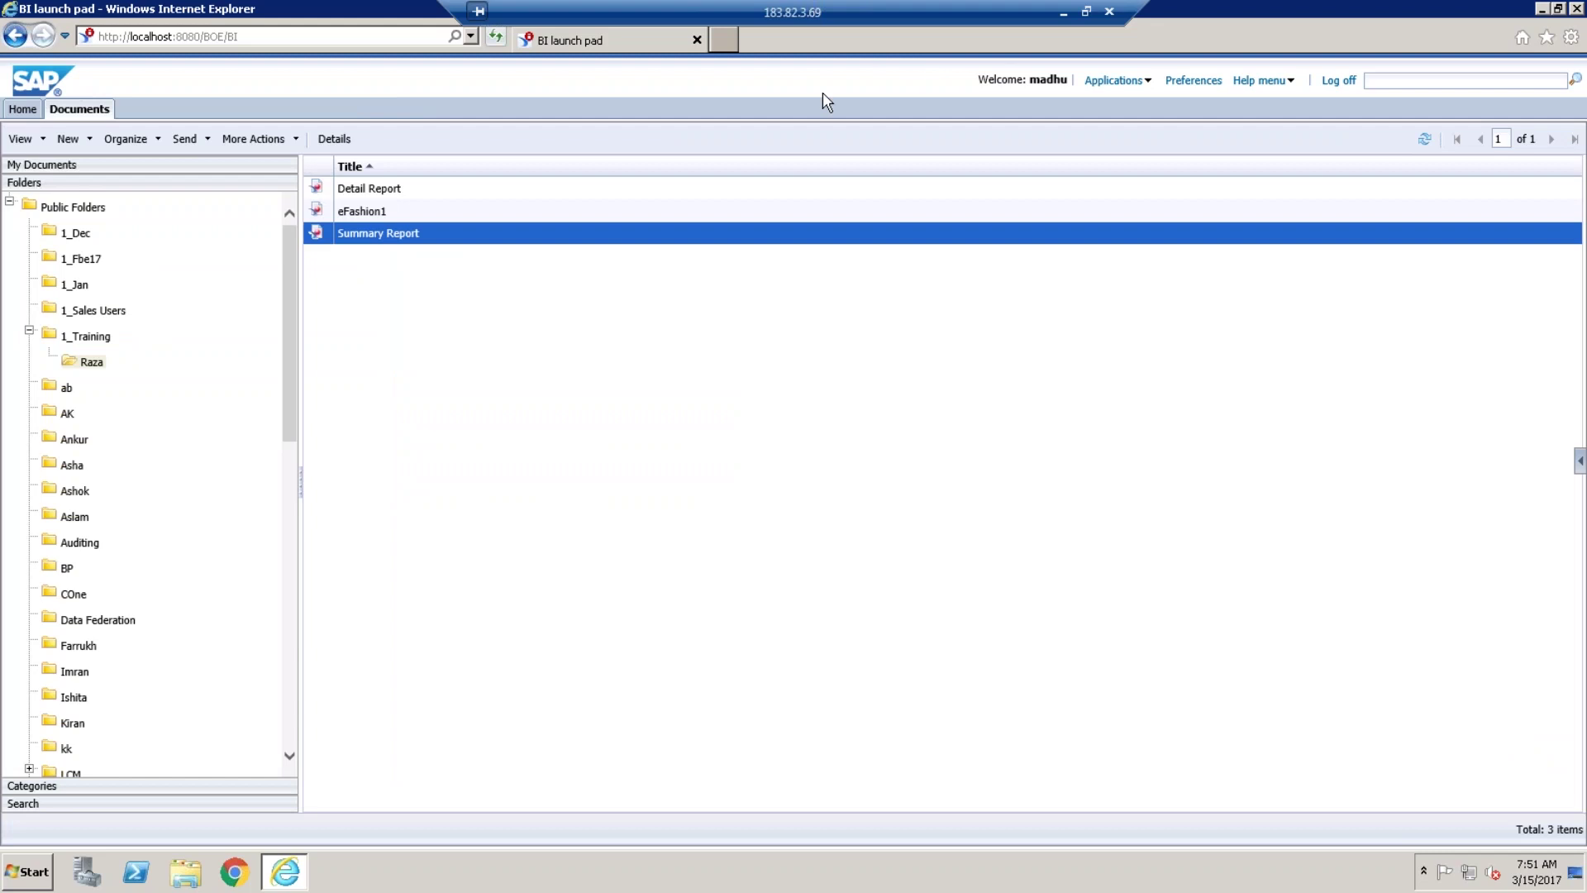
{"action": "left_click", "coordinate": [355, 37]}
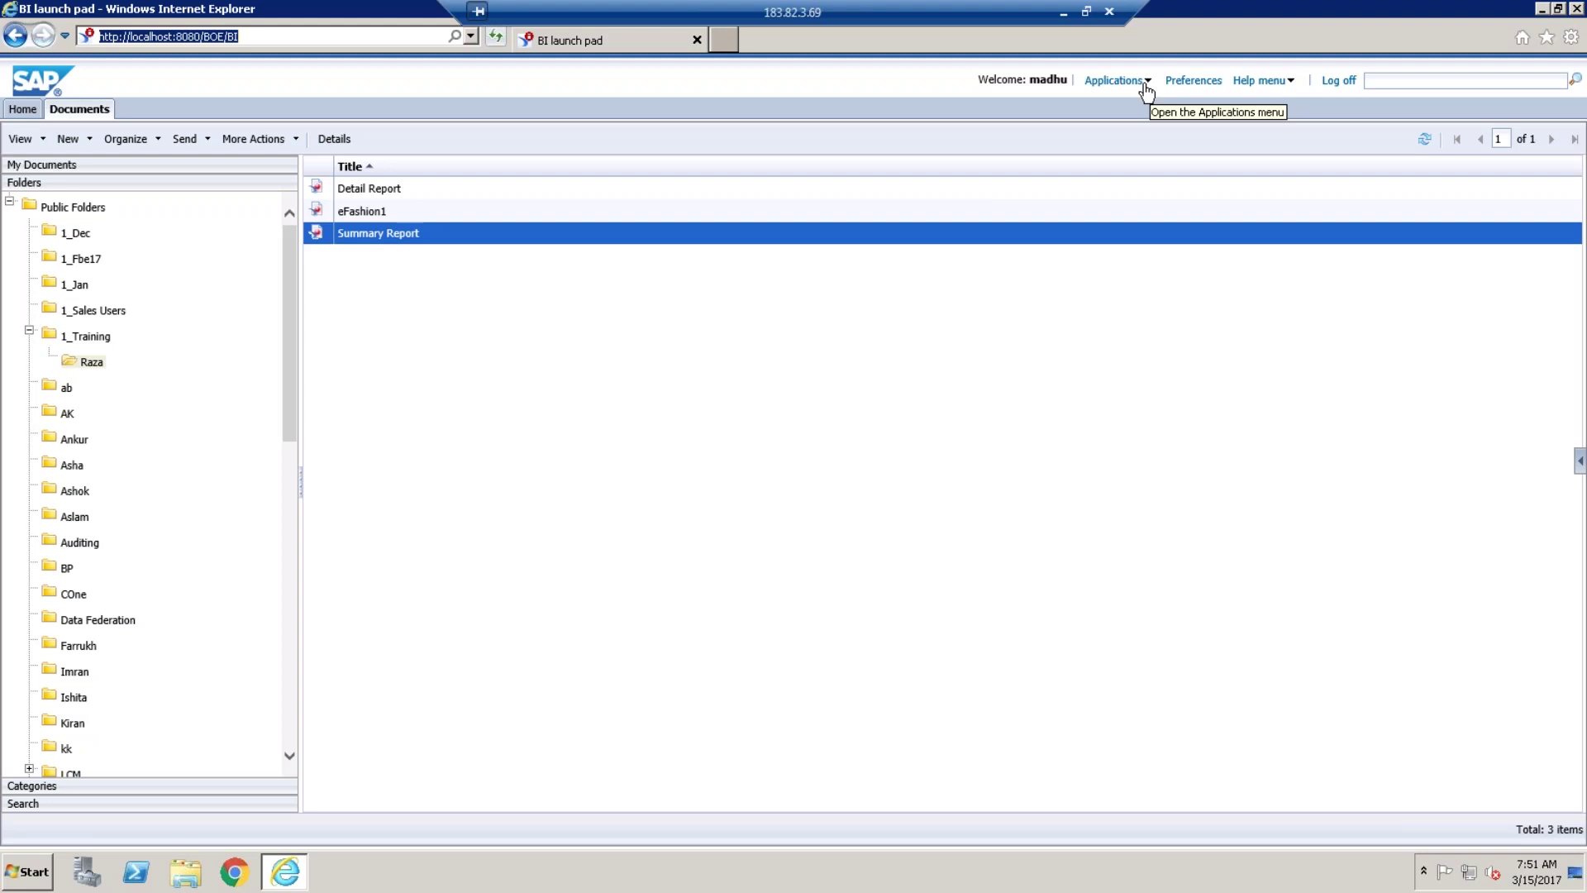
{"action": "left_click", "coordinate": [1195, 84]}
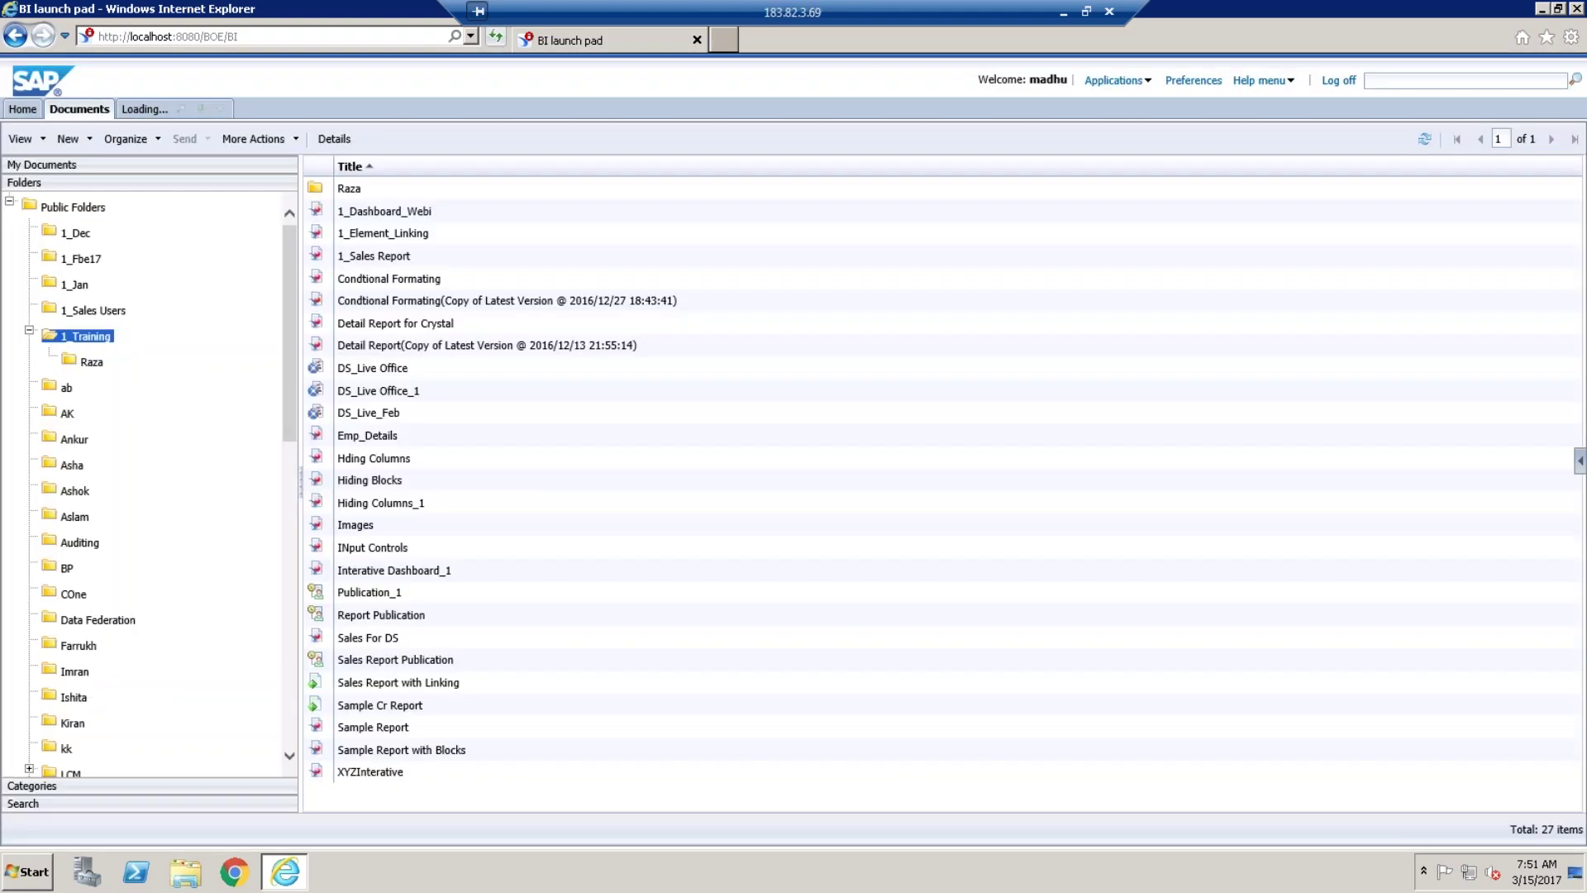
Copy the BI launch pad address, open it in Chrome and log on with the filled-in credentials.
{"action": "left_click", "coordinate": [319, 37]}
{"action": "key", "text": "ctrl+c"}
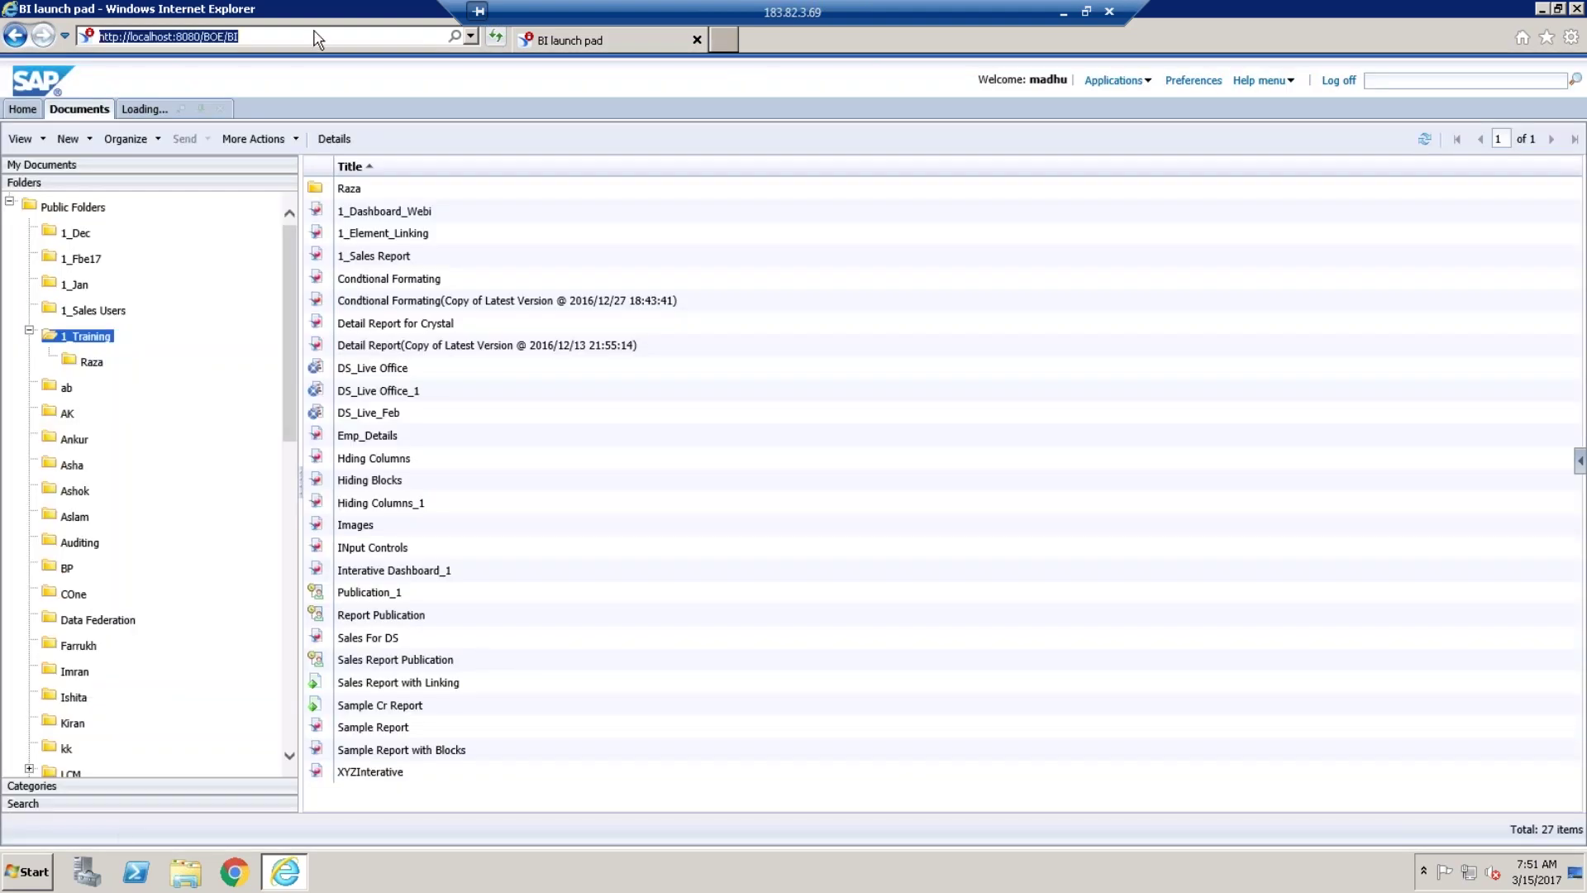
{"action": "left_click", "coordinate": [235, 872]}
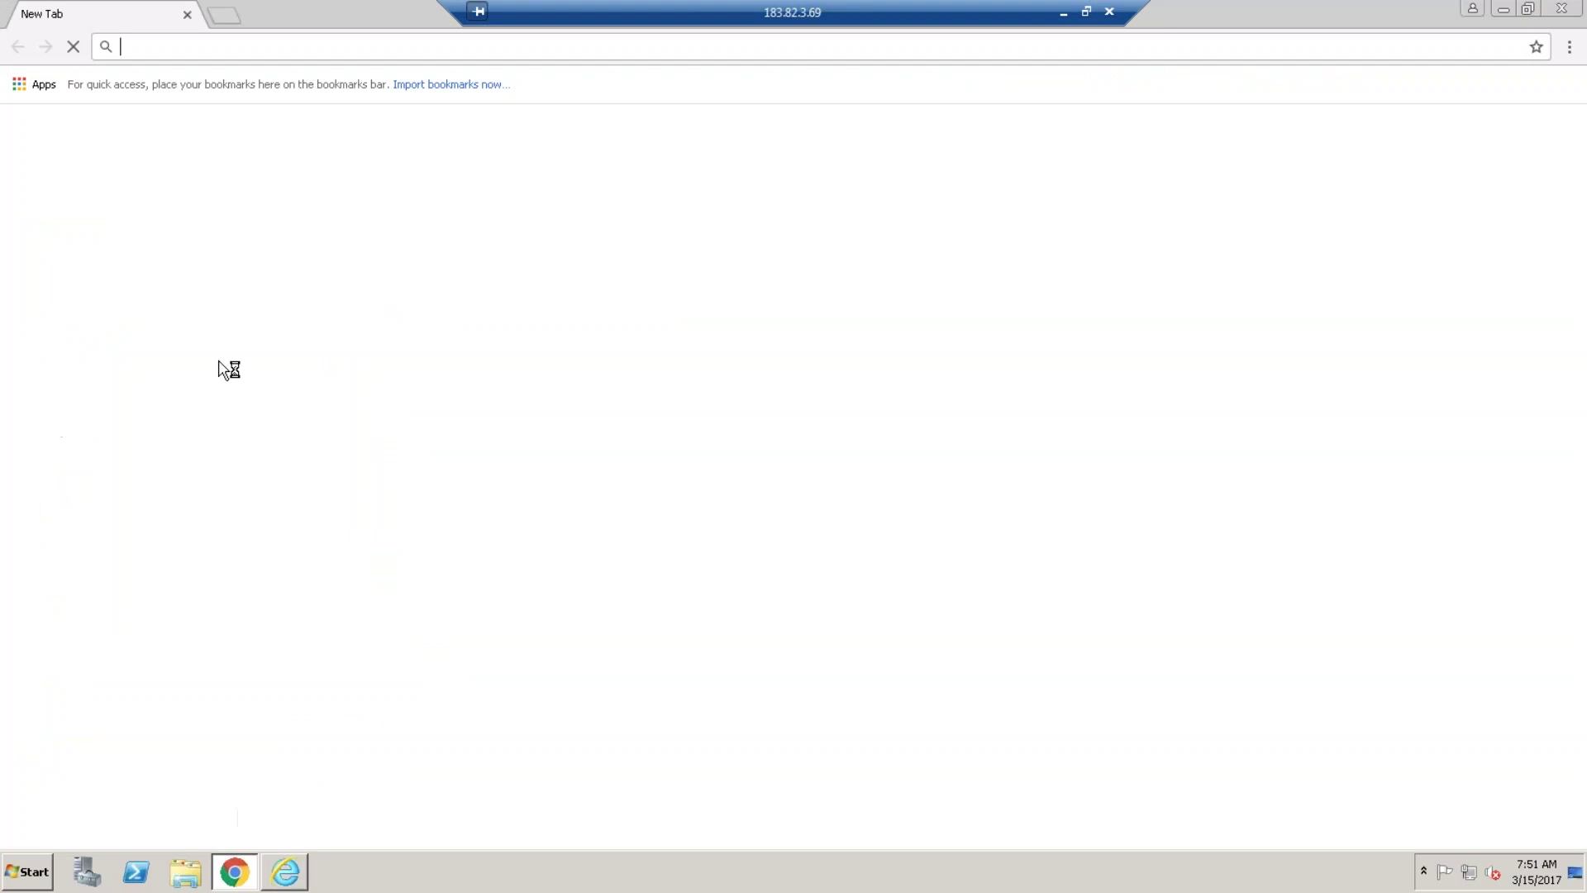
{"action": "left_click", "coordinate": [243, 49]}
{"action": "key", "text": "ctrl+v"}
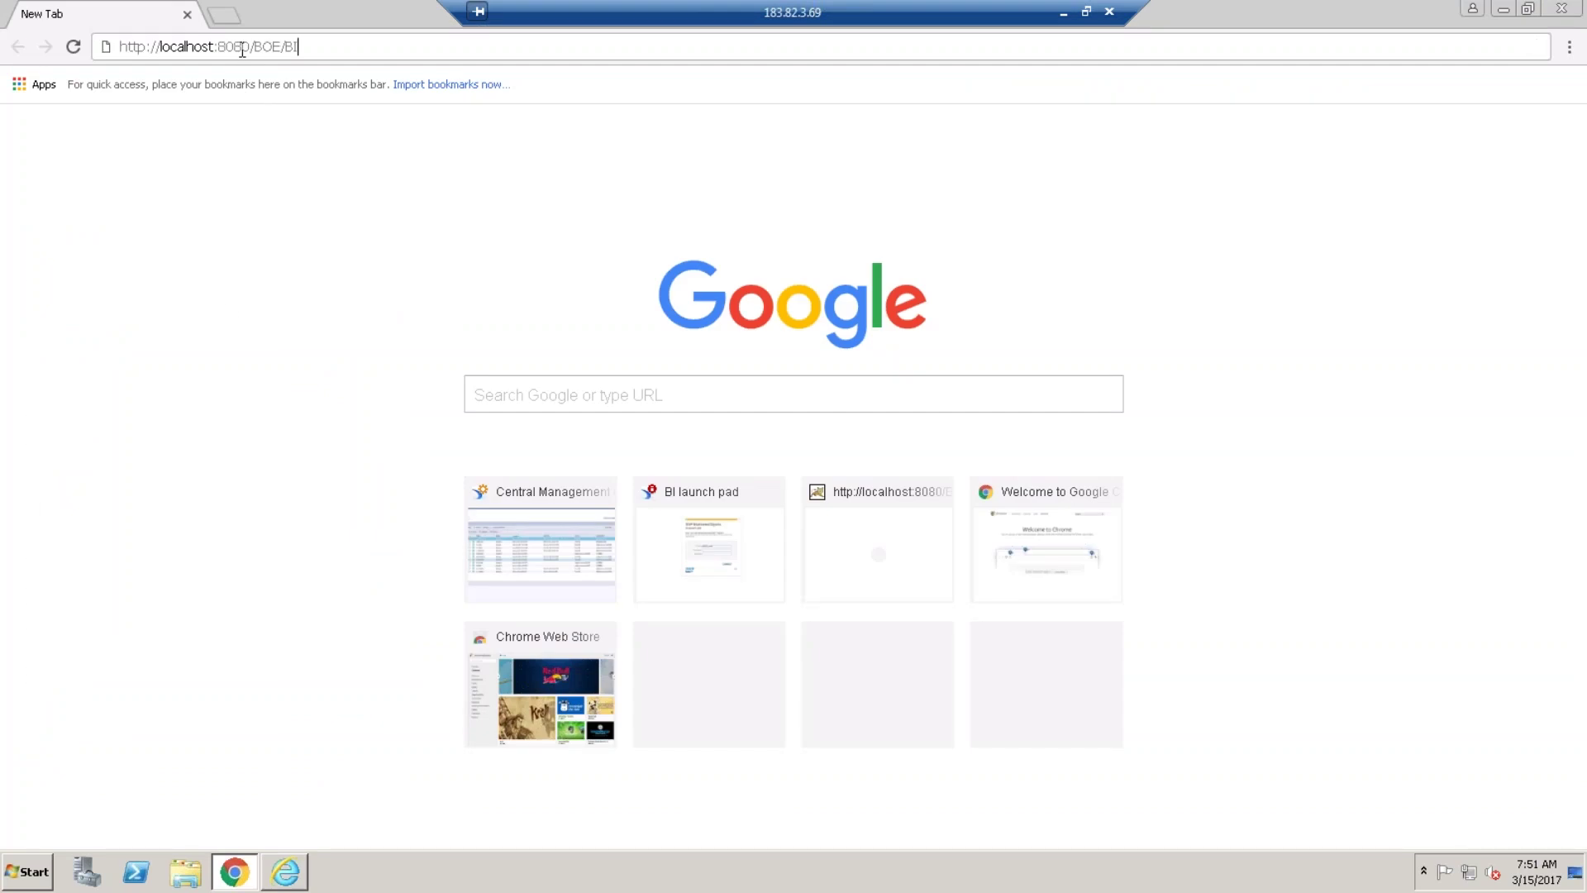
{"action": "key", "text": "Return"}
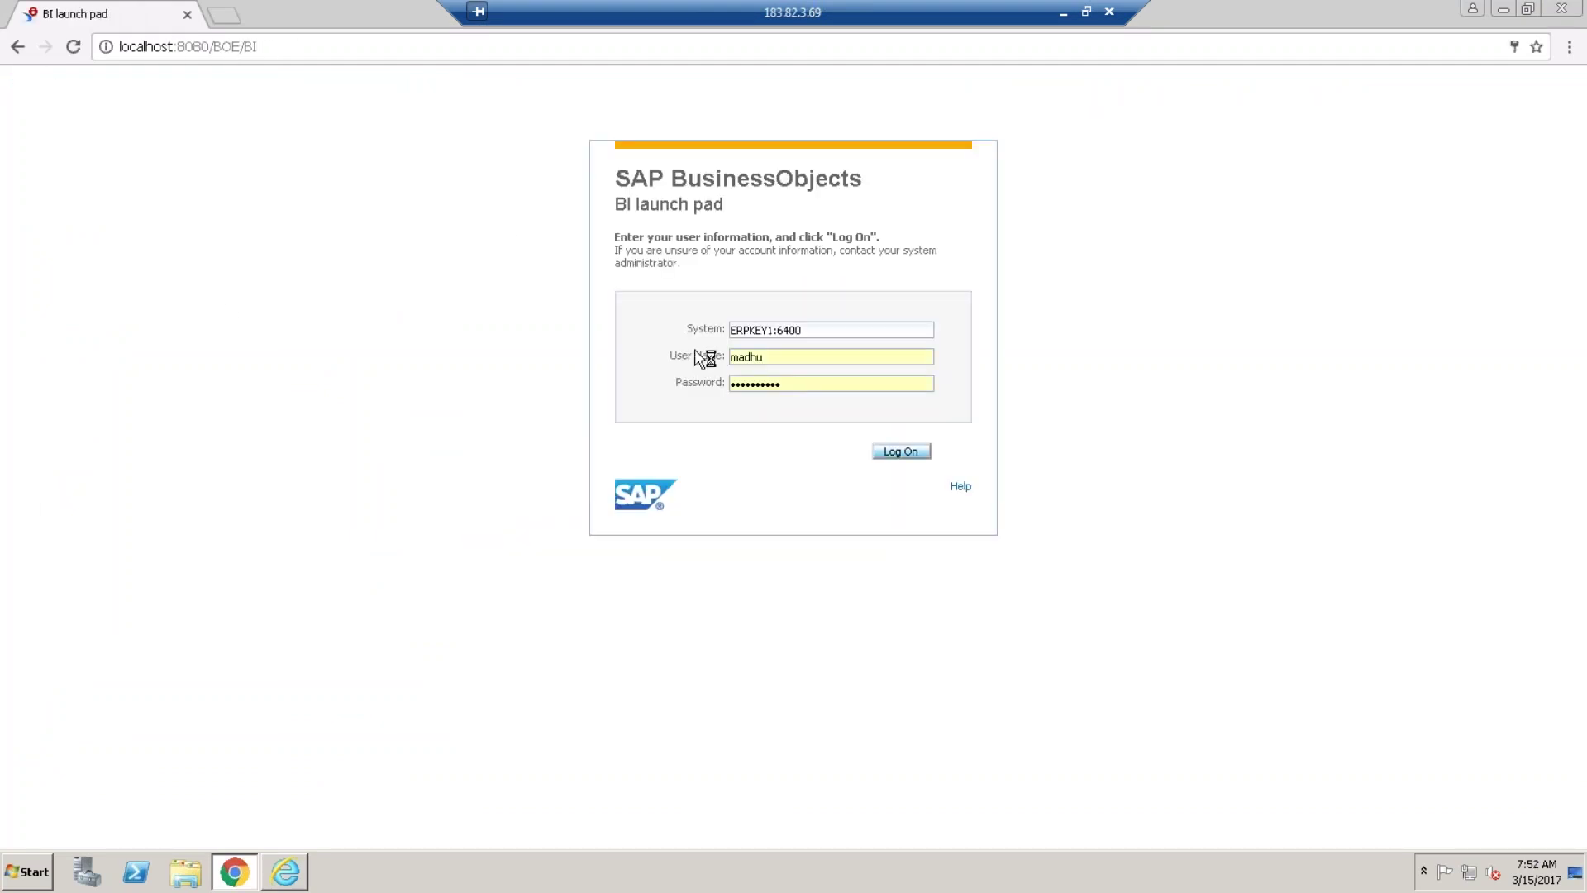
{"action": "left_click", "coordinate": [909, 455]}
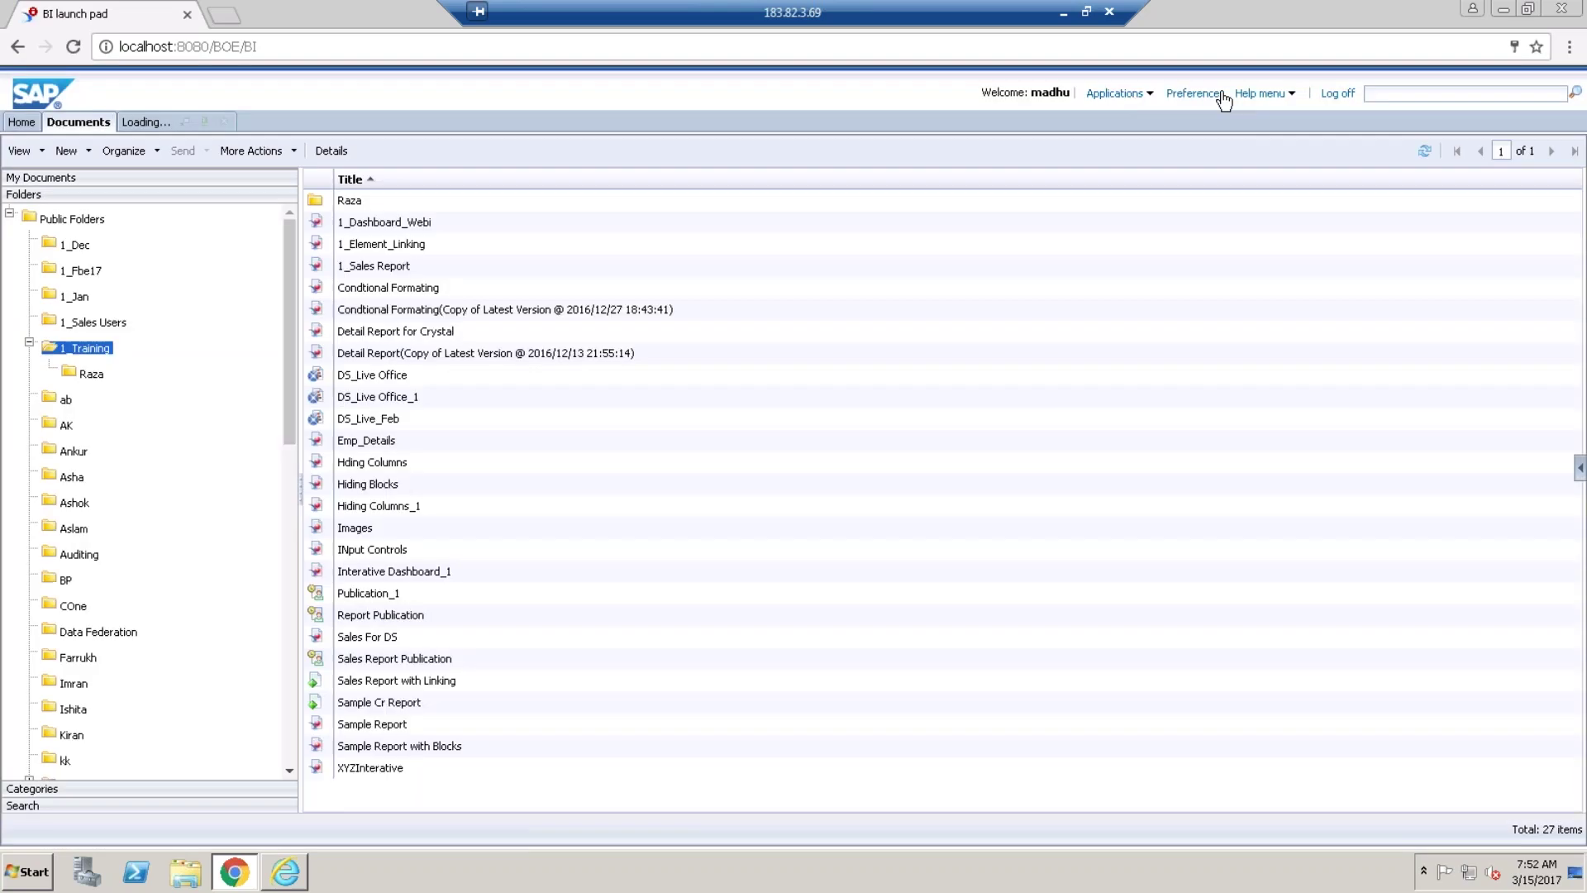
Save the Web Intelligence preferences with HTML as the View interface and Applet as the Modify interface.
{"action": "left_click", "coordinate": [1194, 93]}
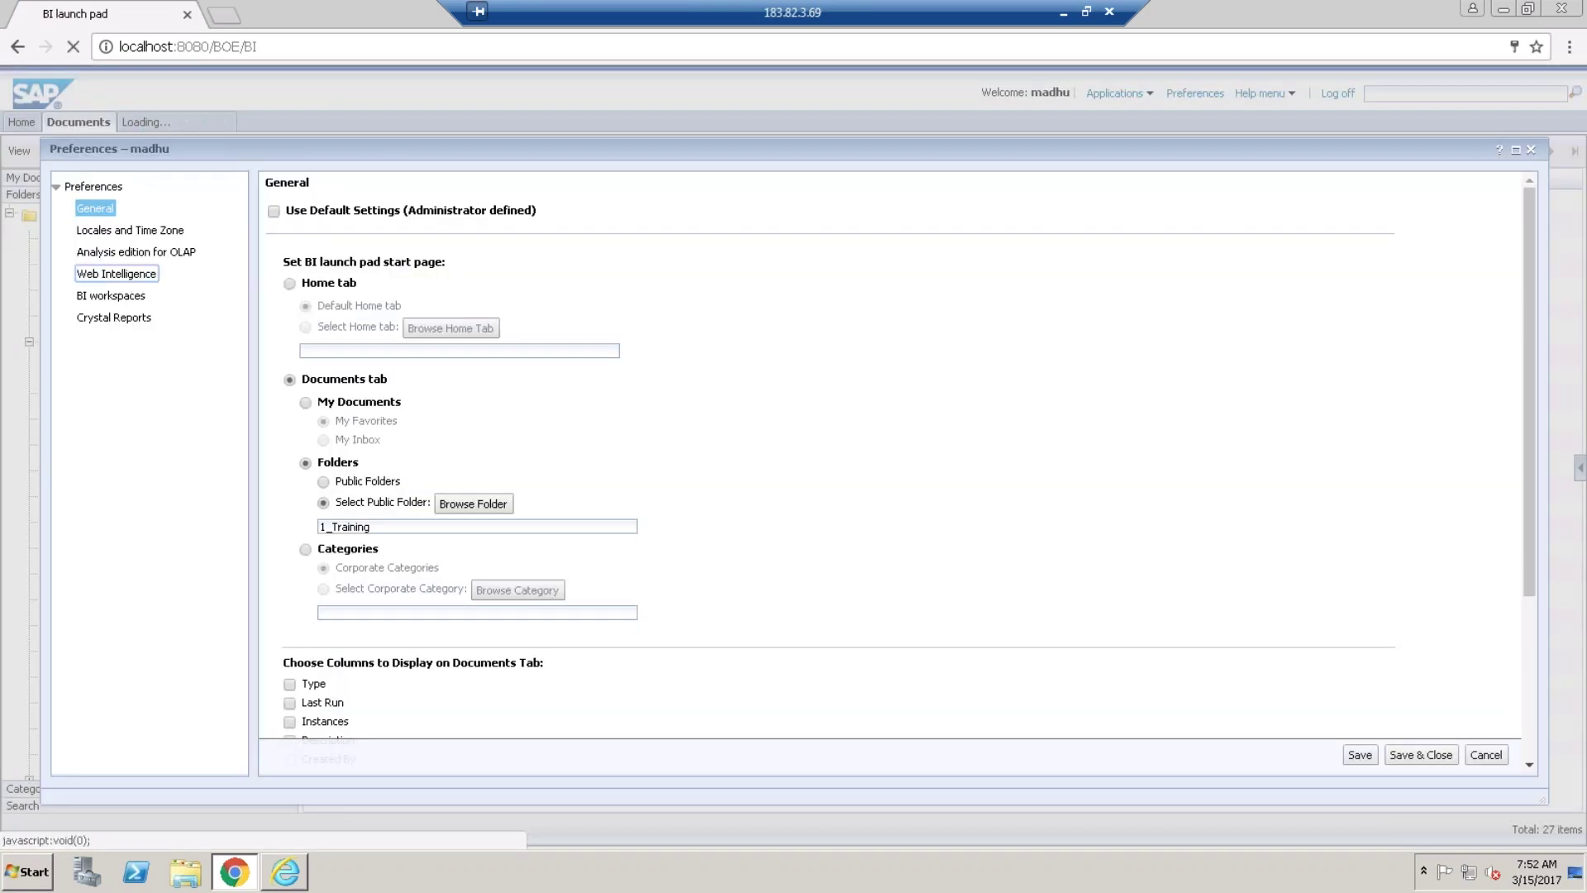
{"action": "left_click", "coordinate": [134, 278]}
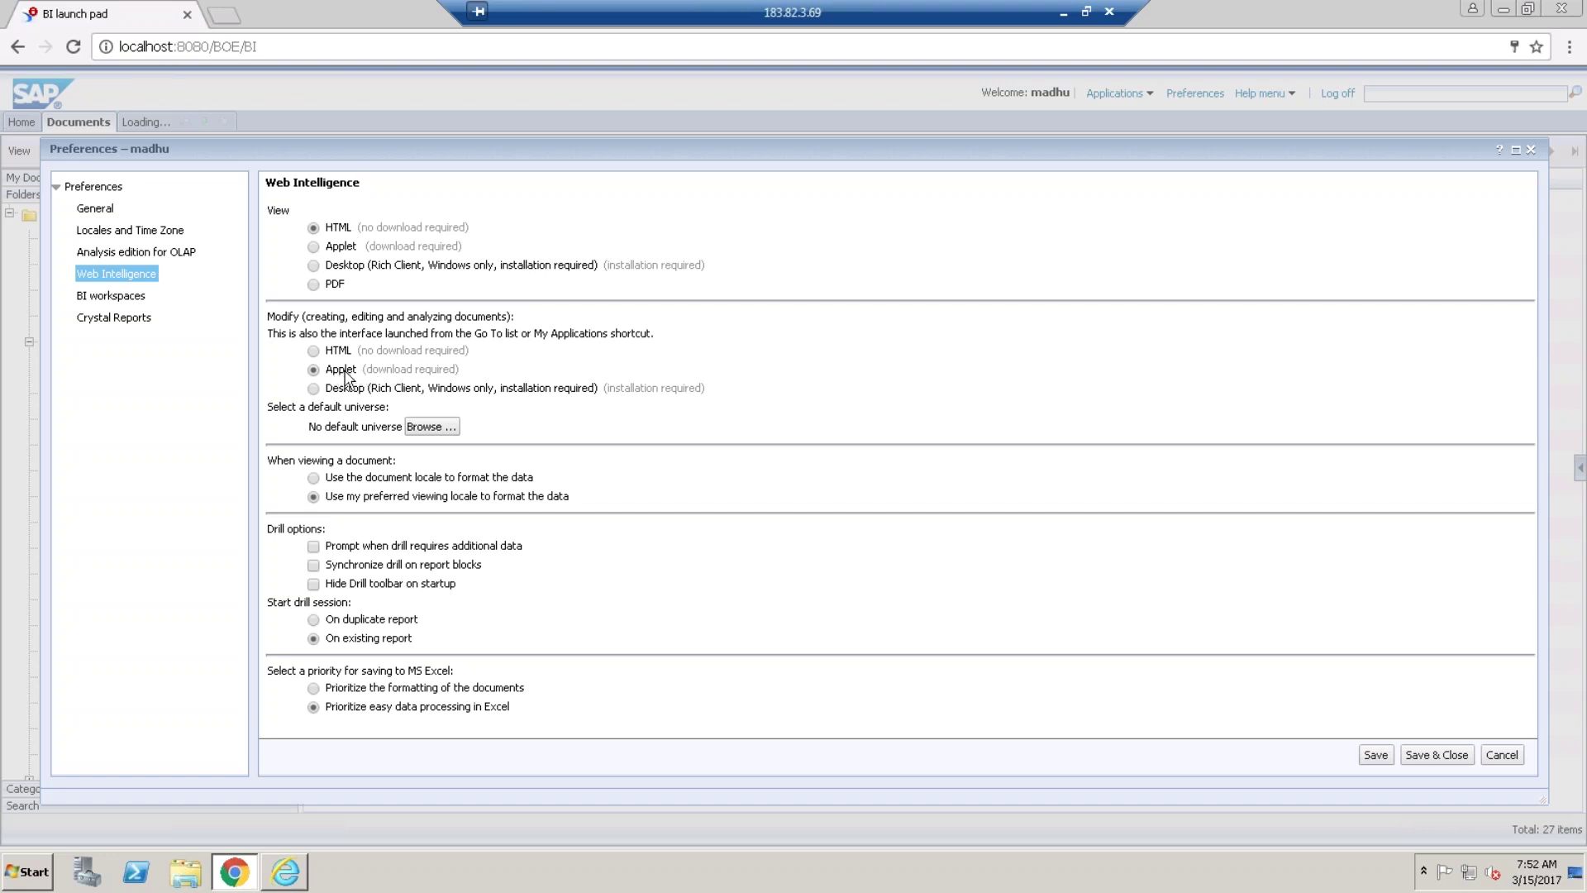
{"action": "left_click", "coordinate": [1446, 756]}
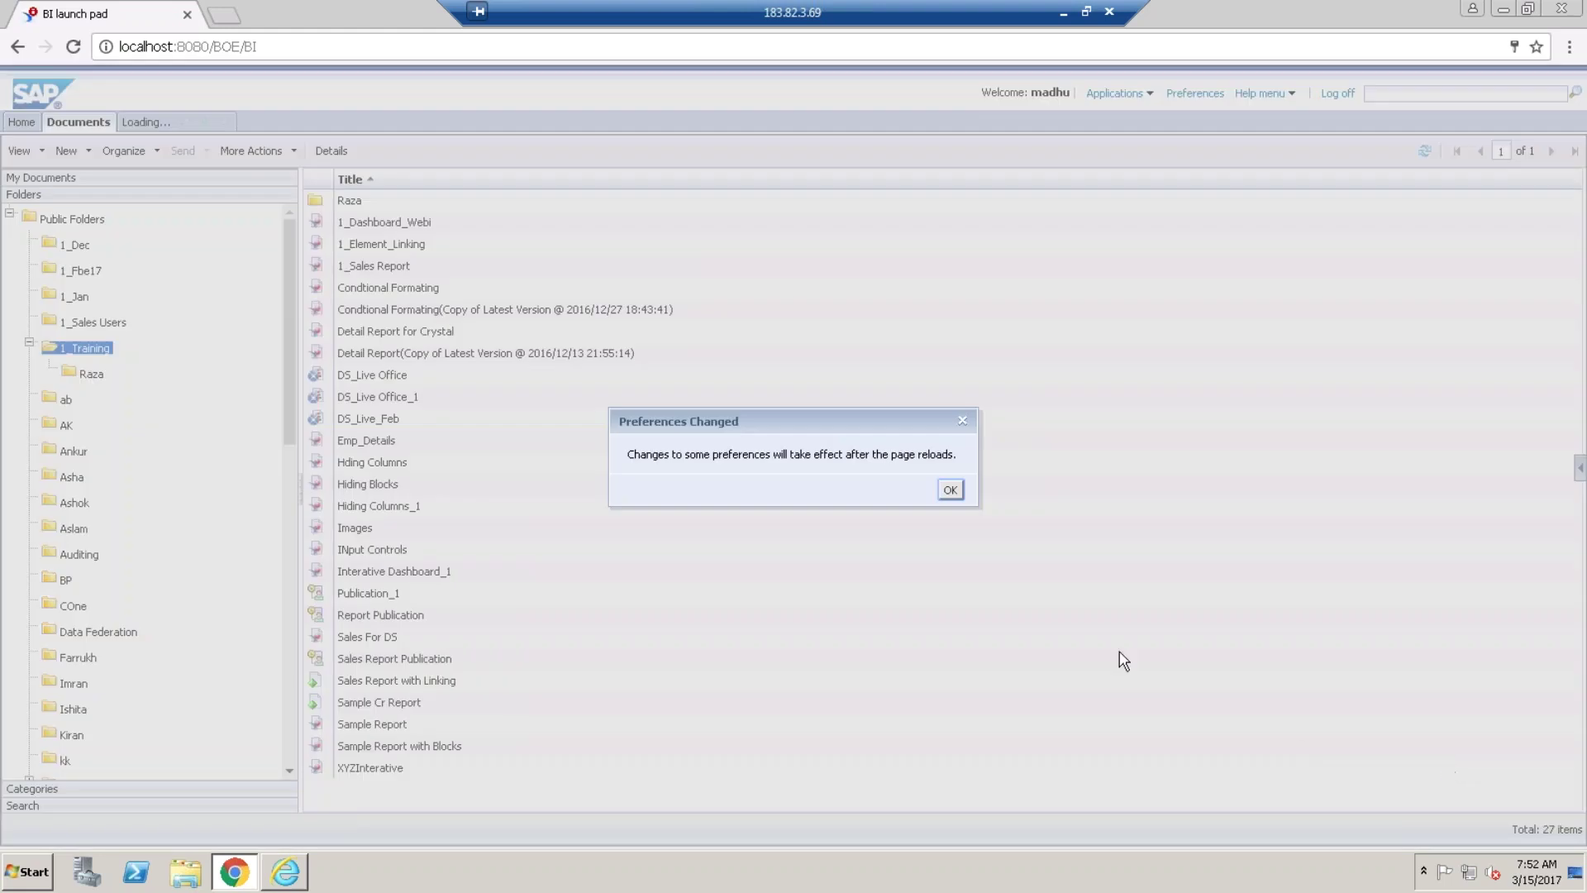
{"action": "left_click", "coordinate": [950, 491]}
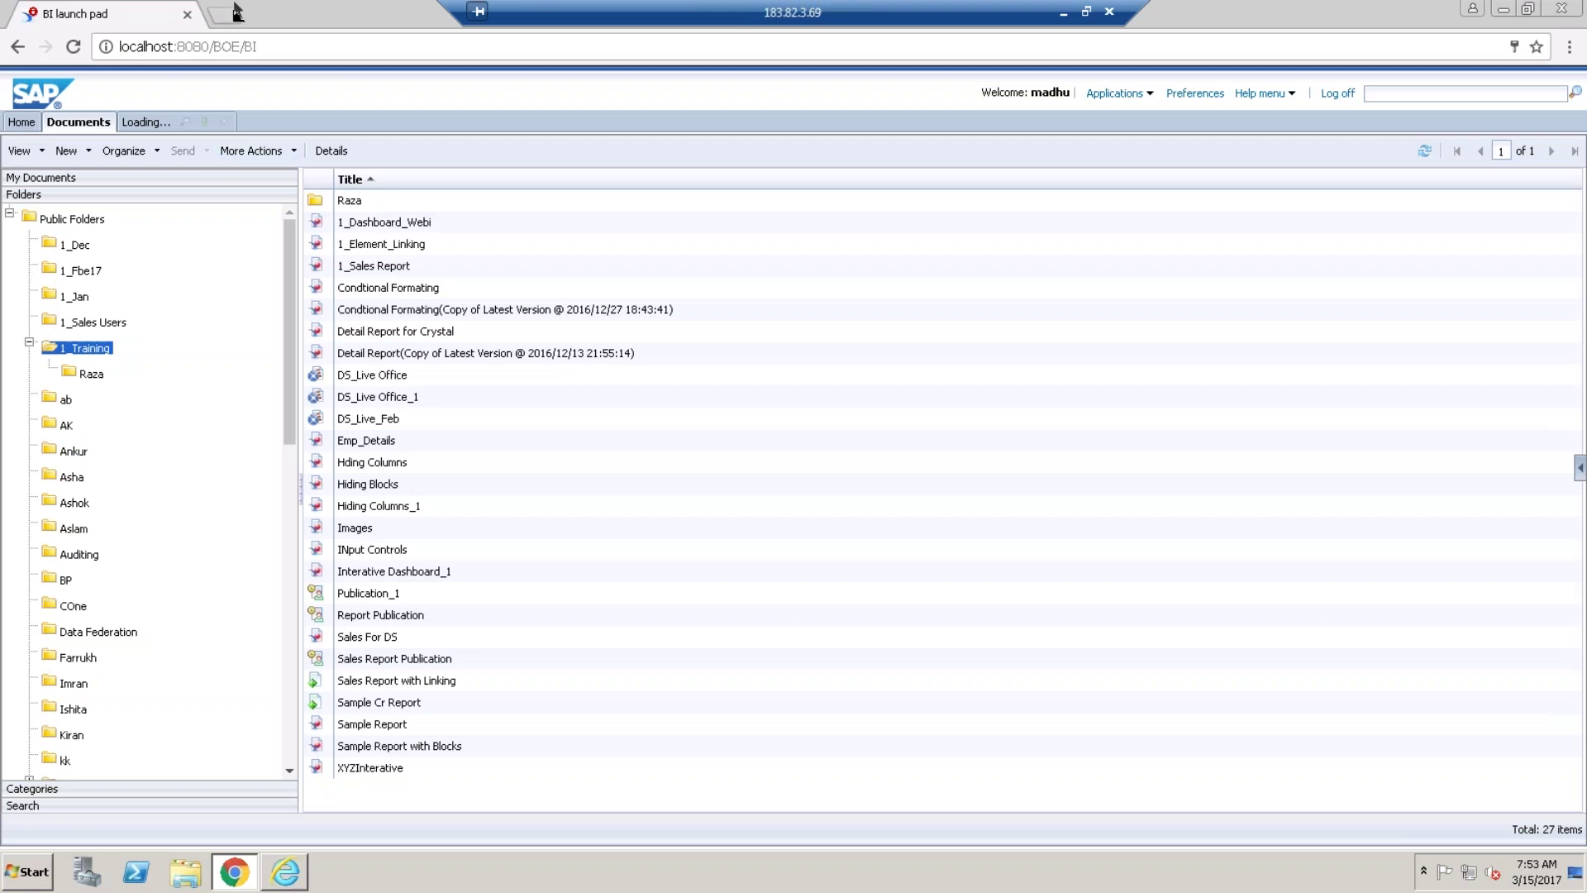
Close Chrome, return to Internet Explorer, log off from BI launch pad and log on again.
{"action": "left_click", "coordinate": [186, 14]}
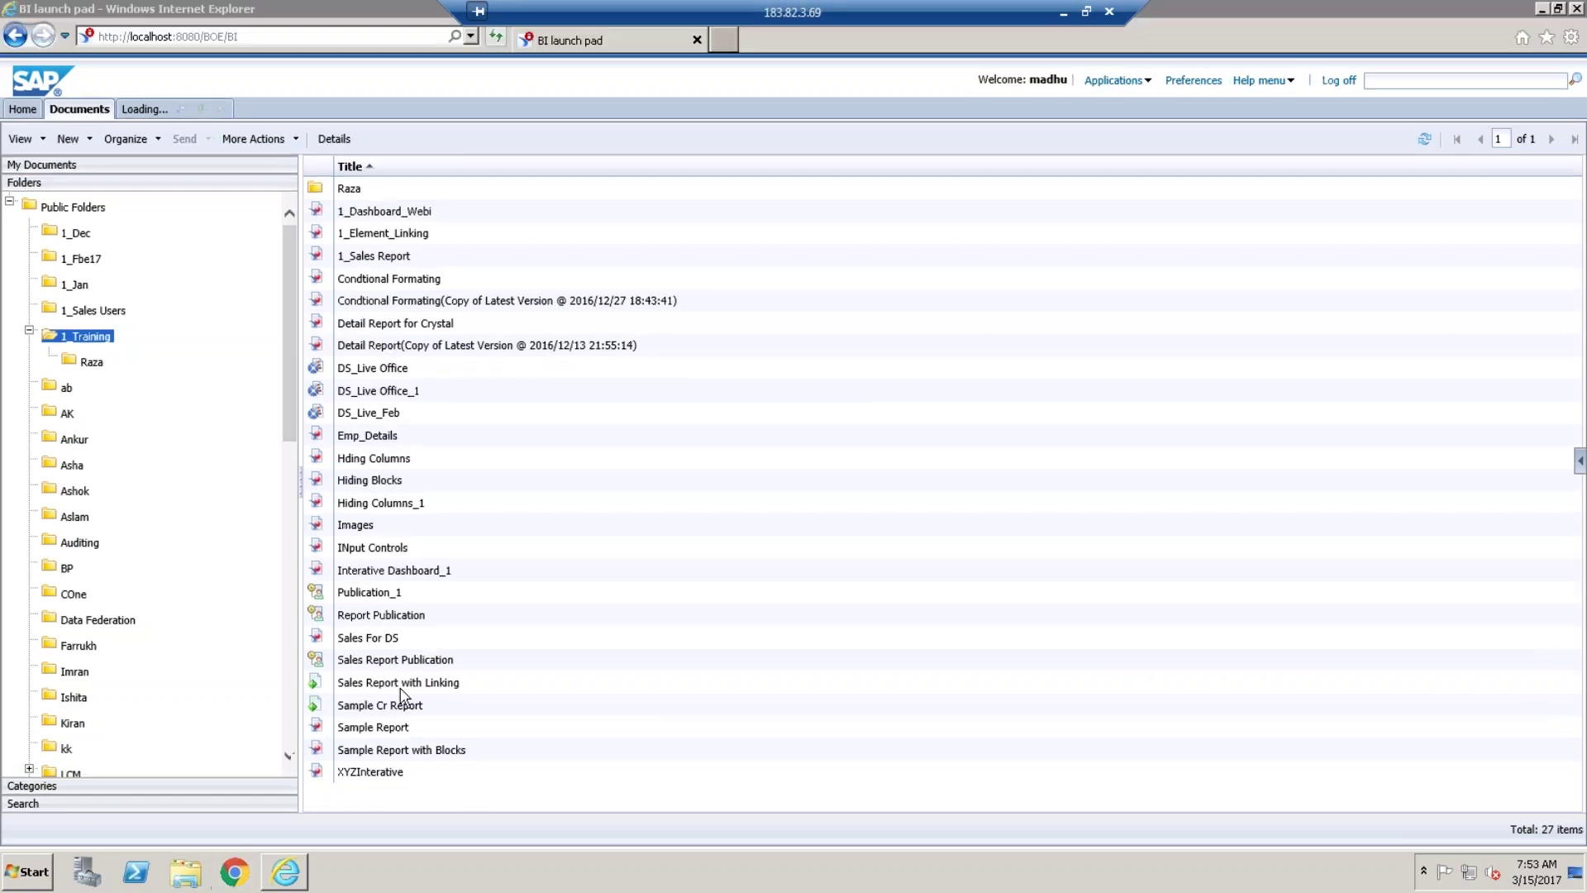
{"action": "left_click", "coordinate": [301, 878]}
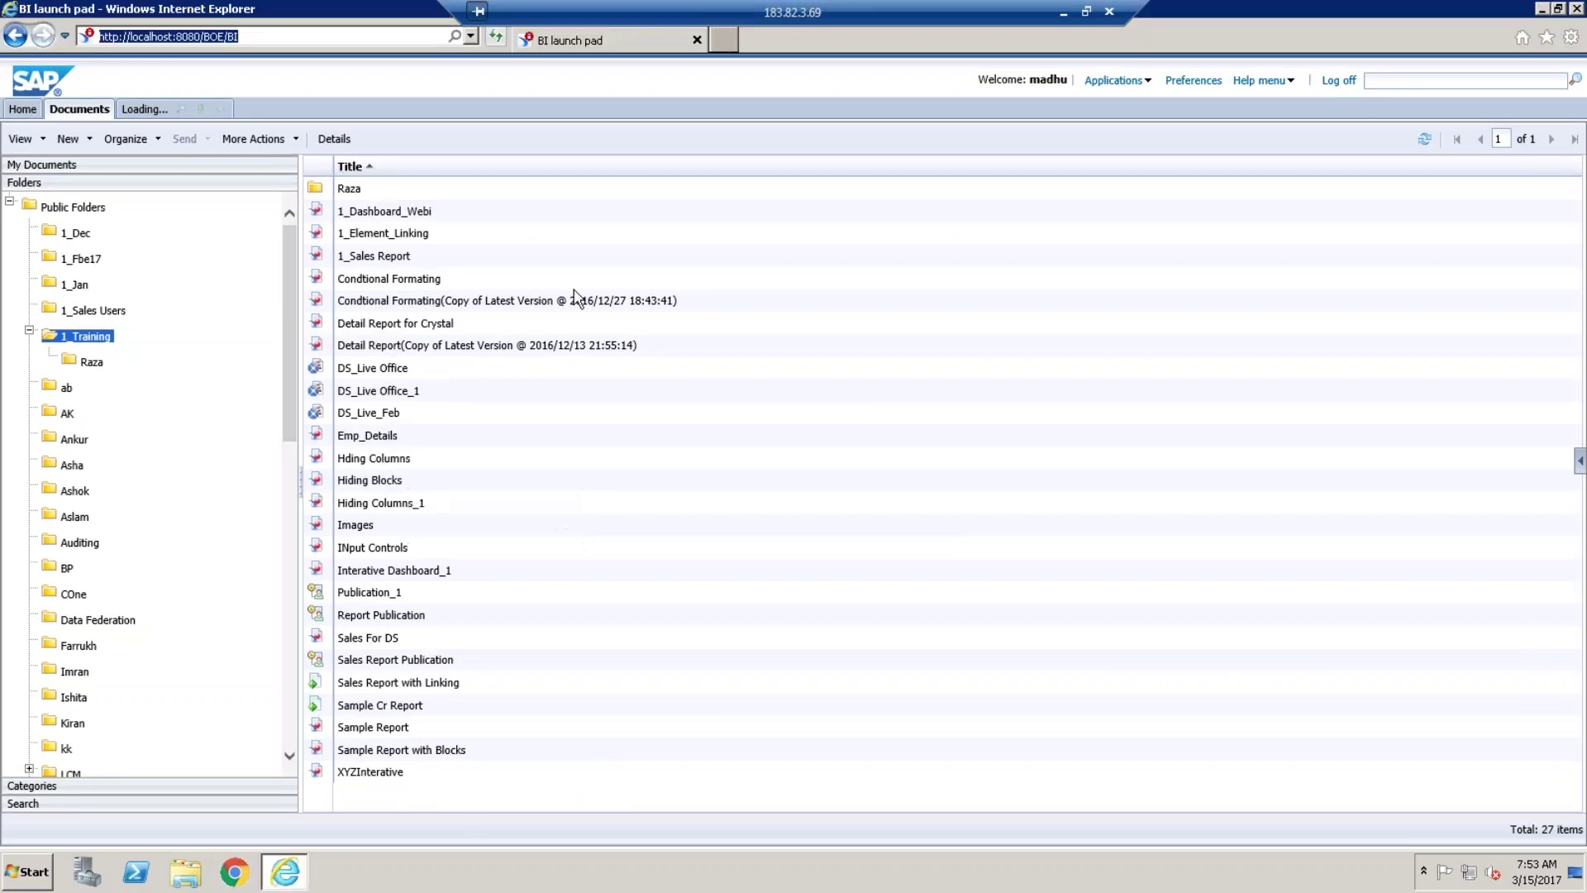
{"action": "left_click", "coordinate": [1348, 82]}
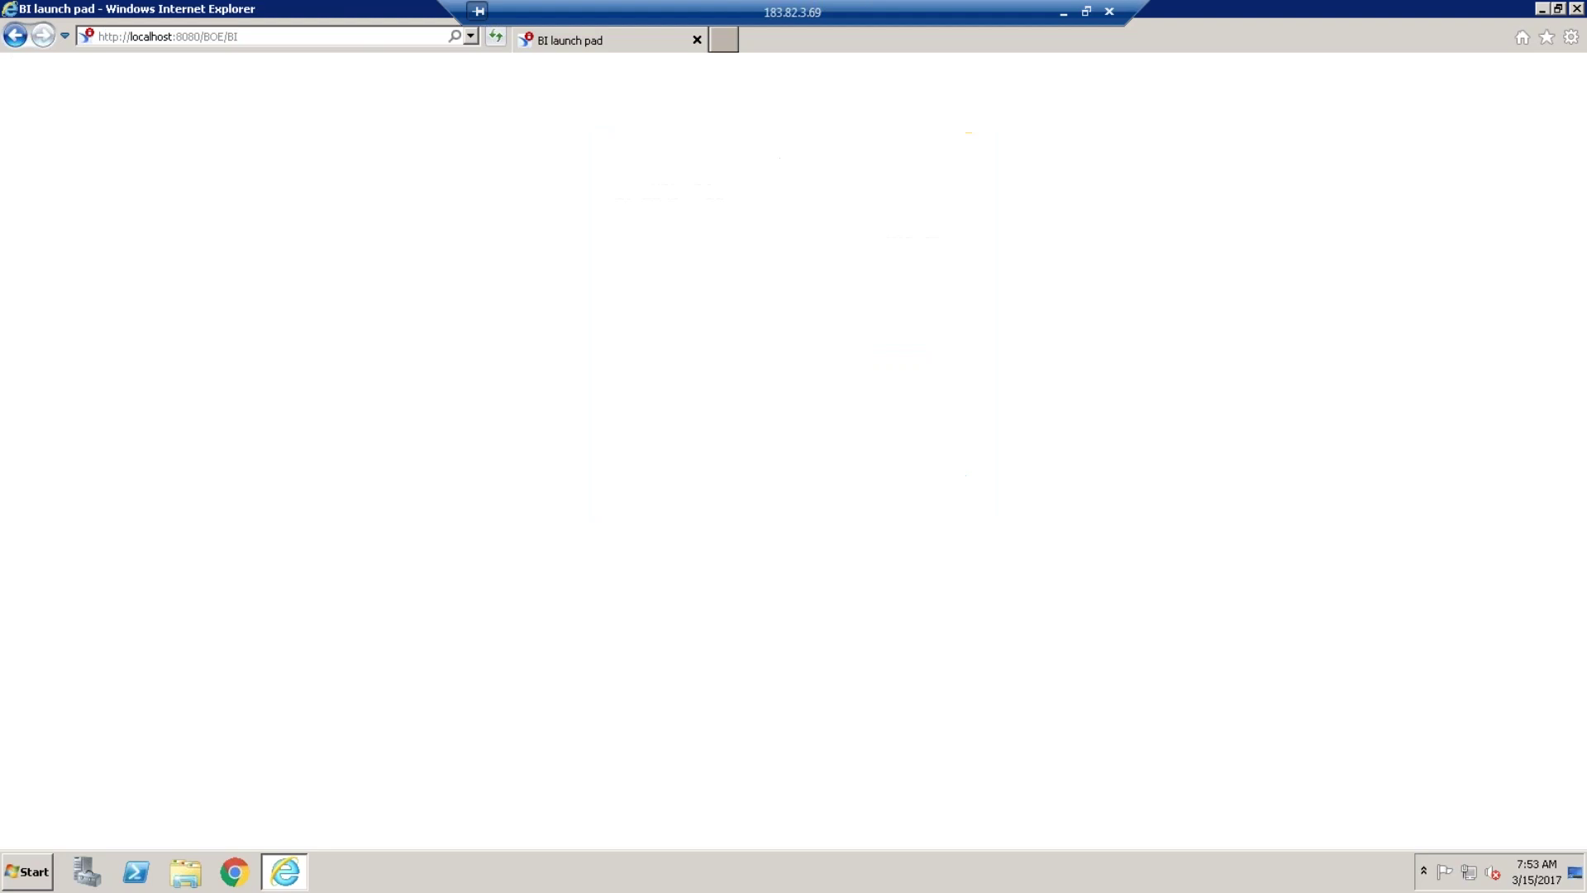
{"action": "key", "text": "Return"}
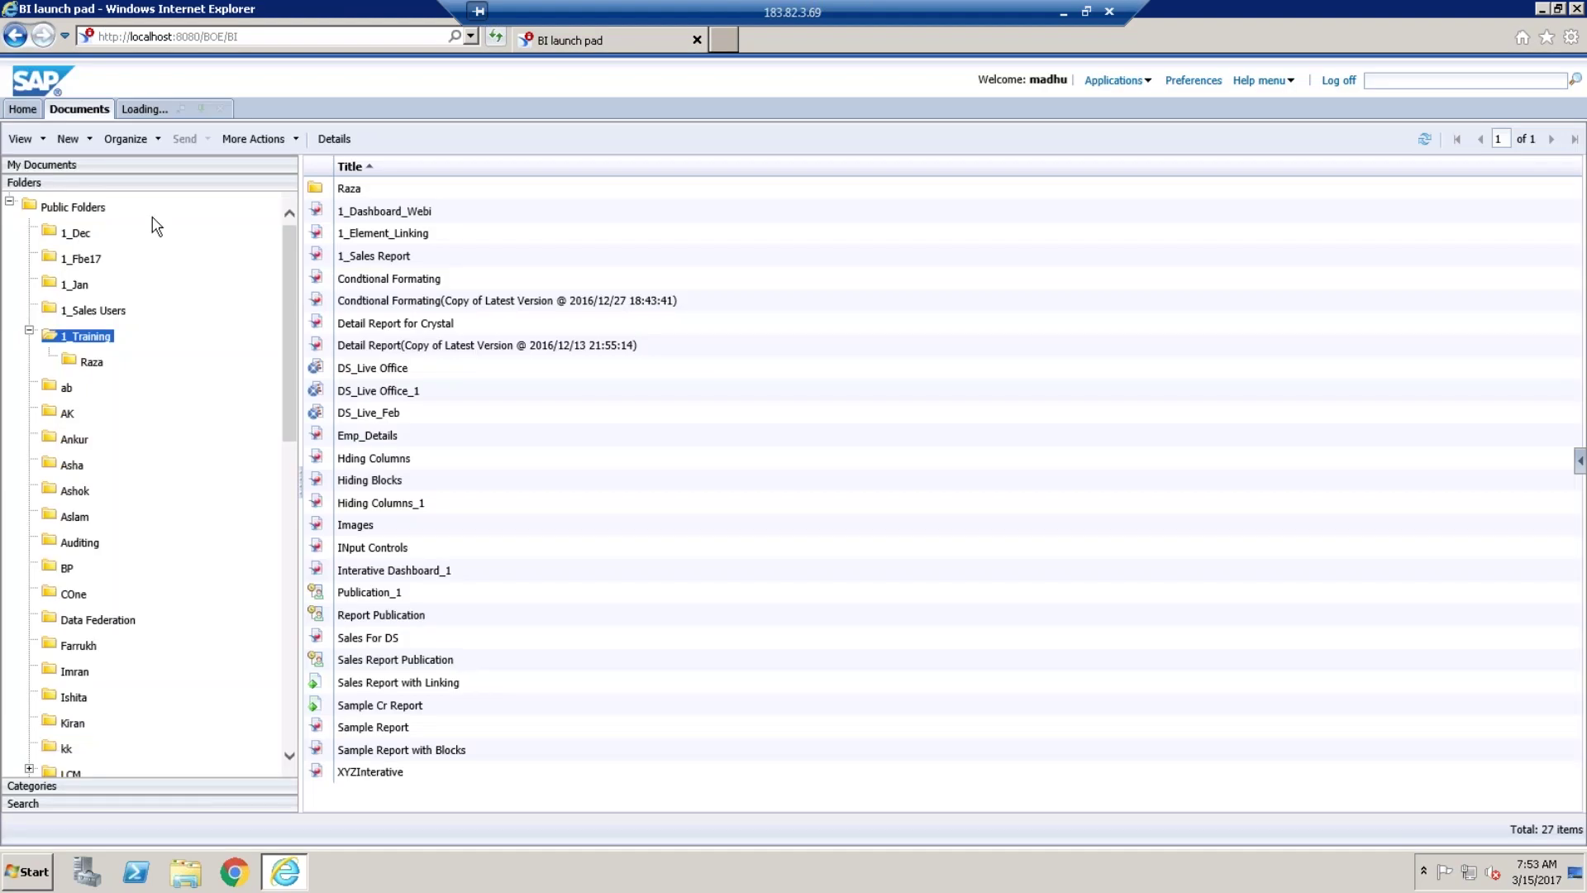
View the Summary Report from the subfolder of 1_Training and switch it to Design mode.
{"action": "left_click", "coordinate": [91, 364]}
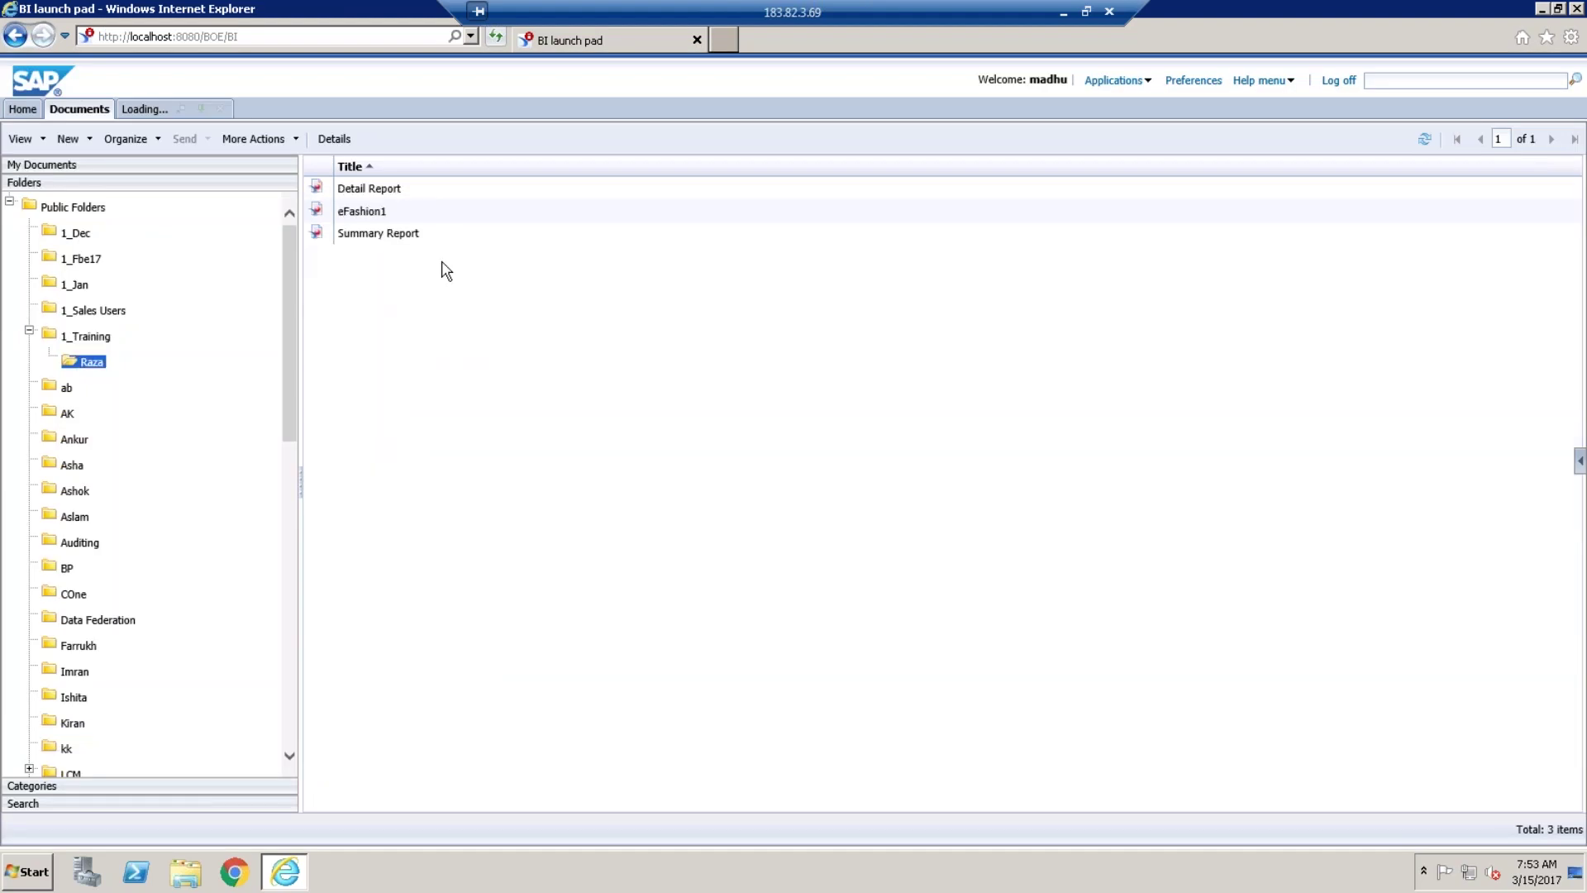
{"action": "left_click", "coordinate": [410, 234]}
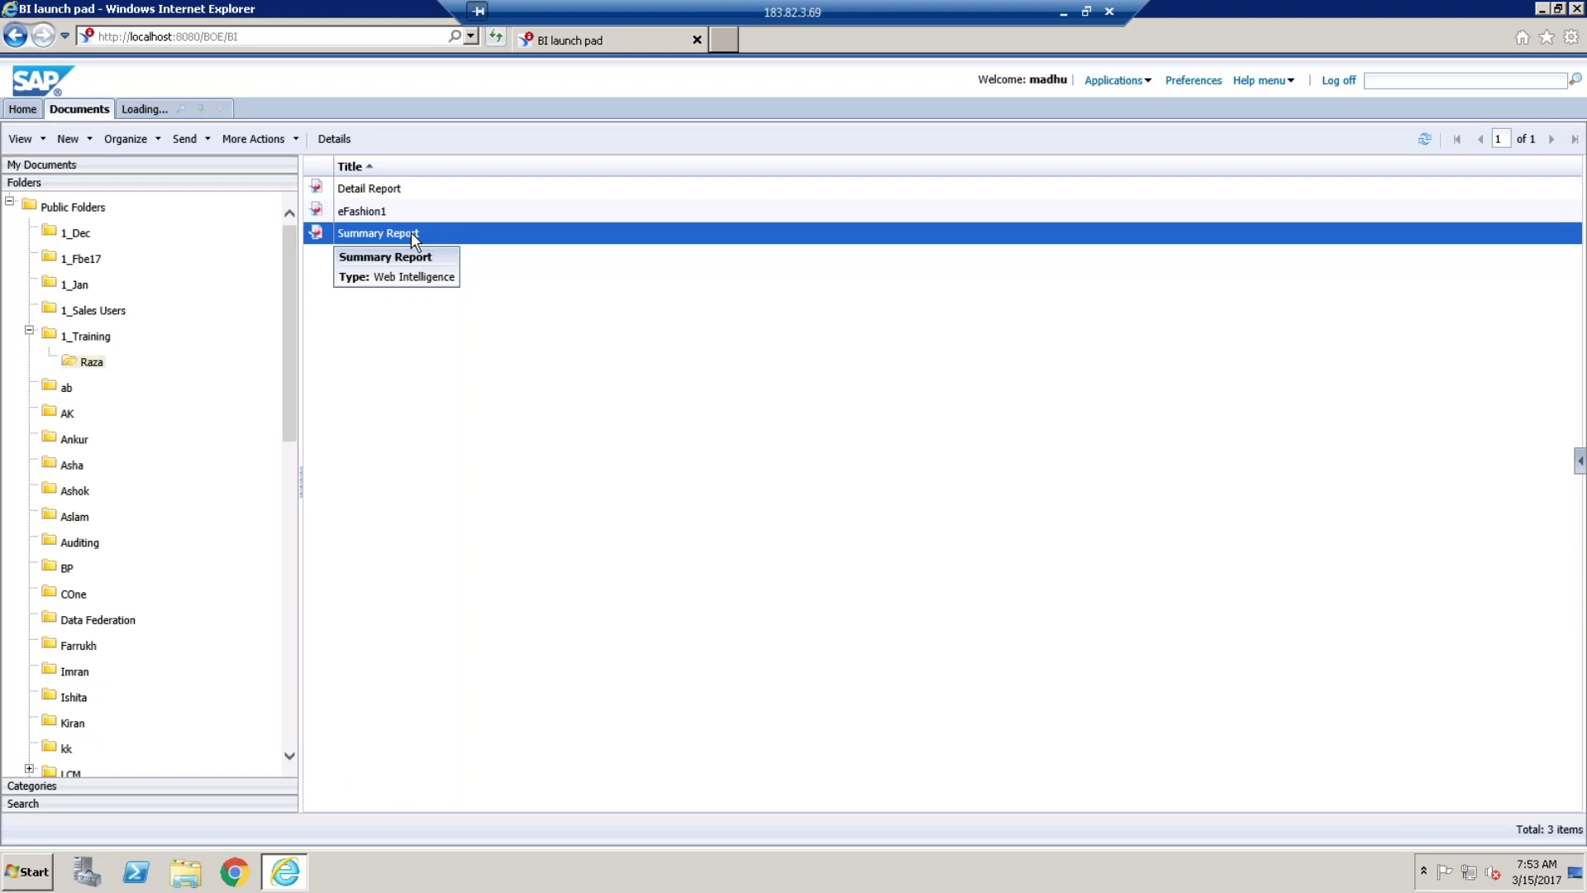
{"action": "double_click", "coordinate": [410, 234]}
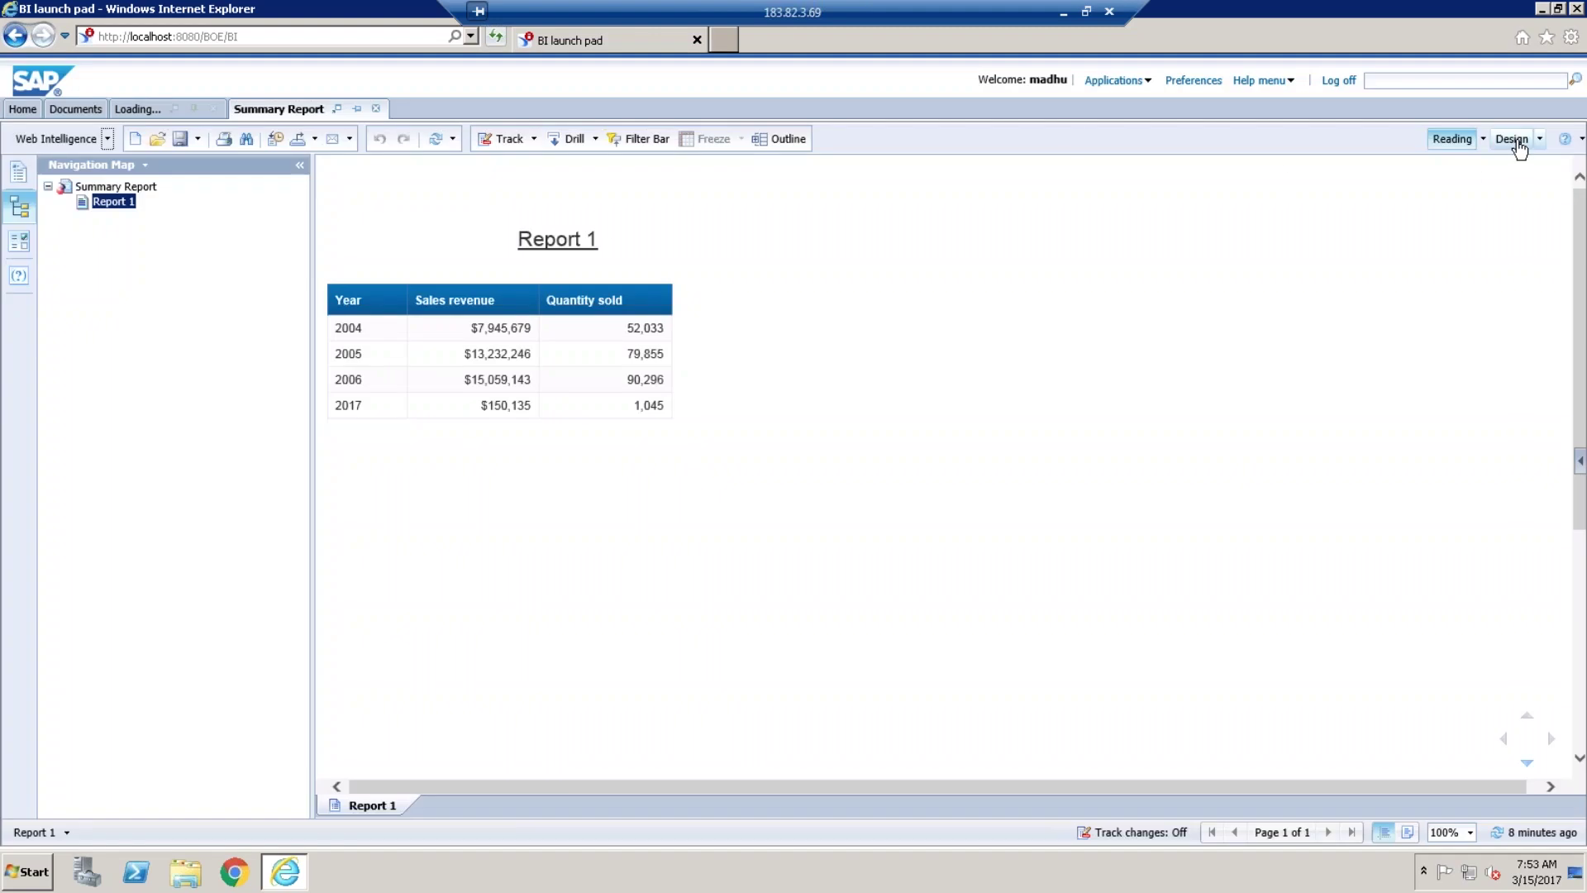
{"action": "left_click", "coordinate": [1512, 139]}
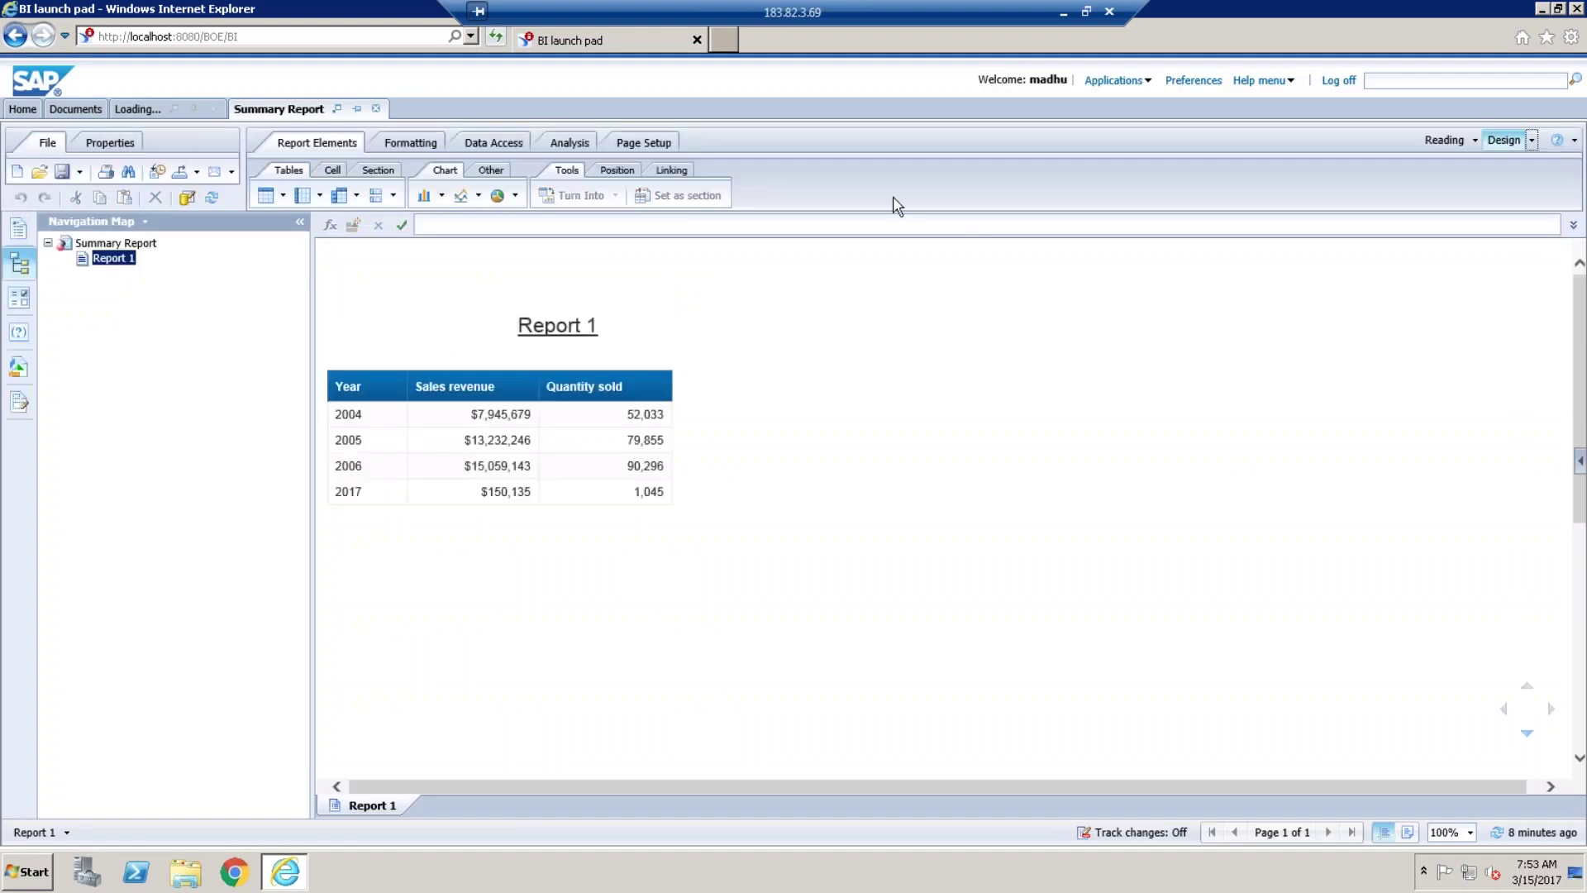
Examine the conditional and display commands under Analysis in the HTML version of the Summary Report.
{"action": "left_click", "coordinate": [500, 144]}
{"action": "left_click", "coordinate": [567, 144]}
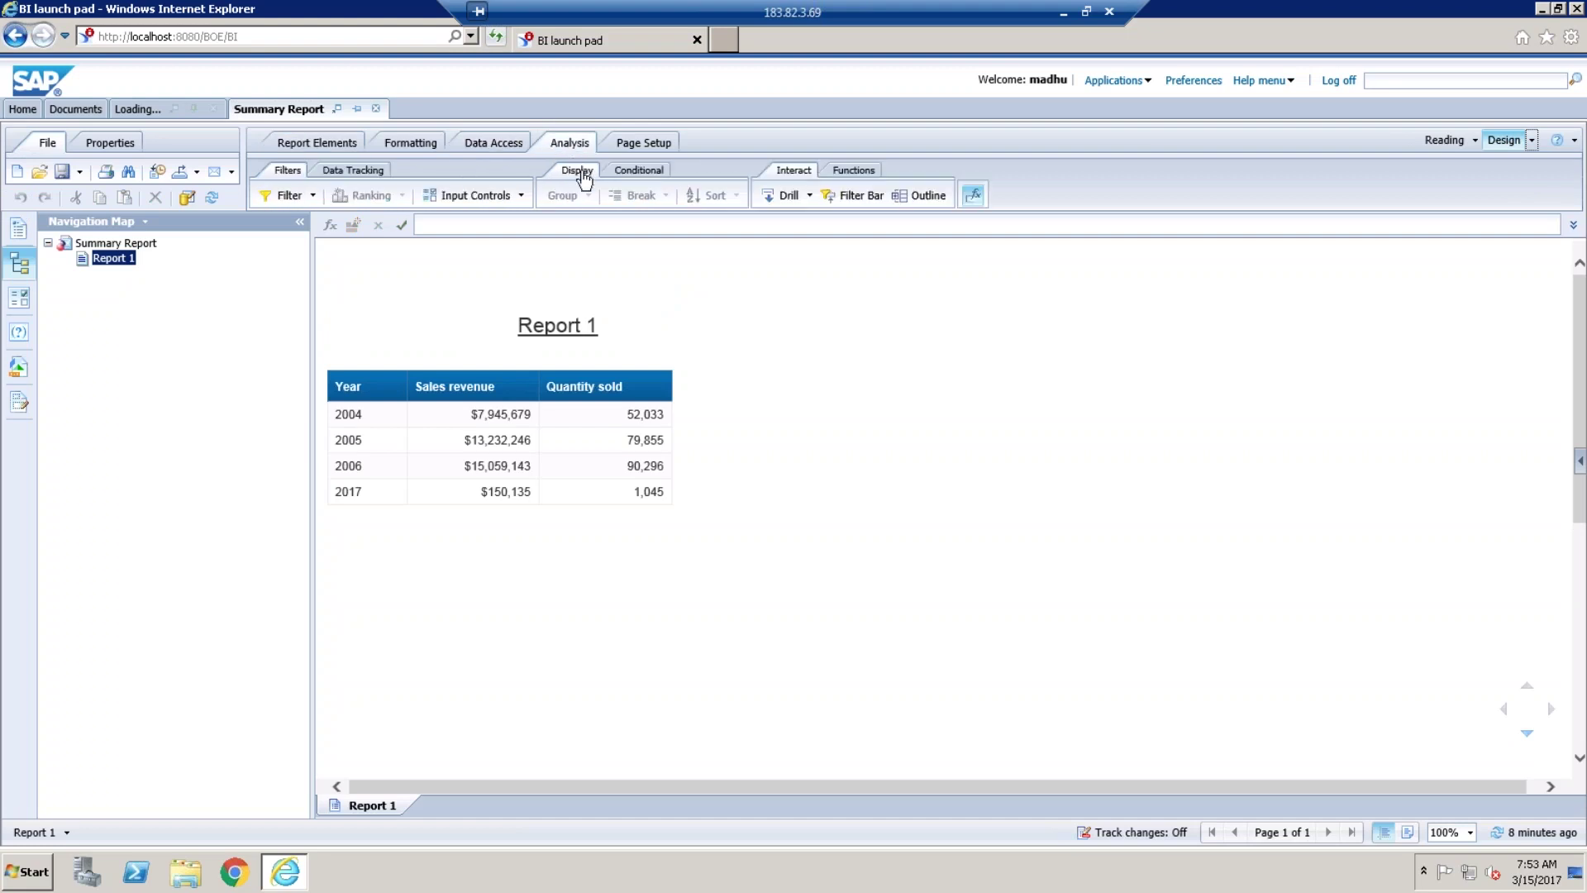
{"action": "left_click", "coordinate": [639, 170]}
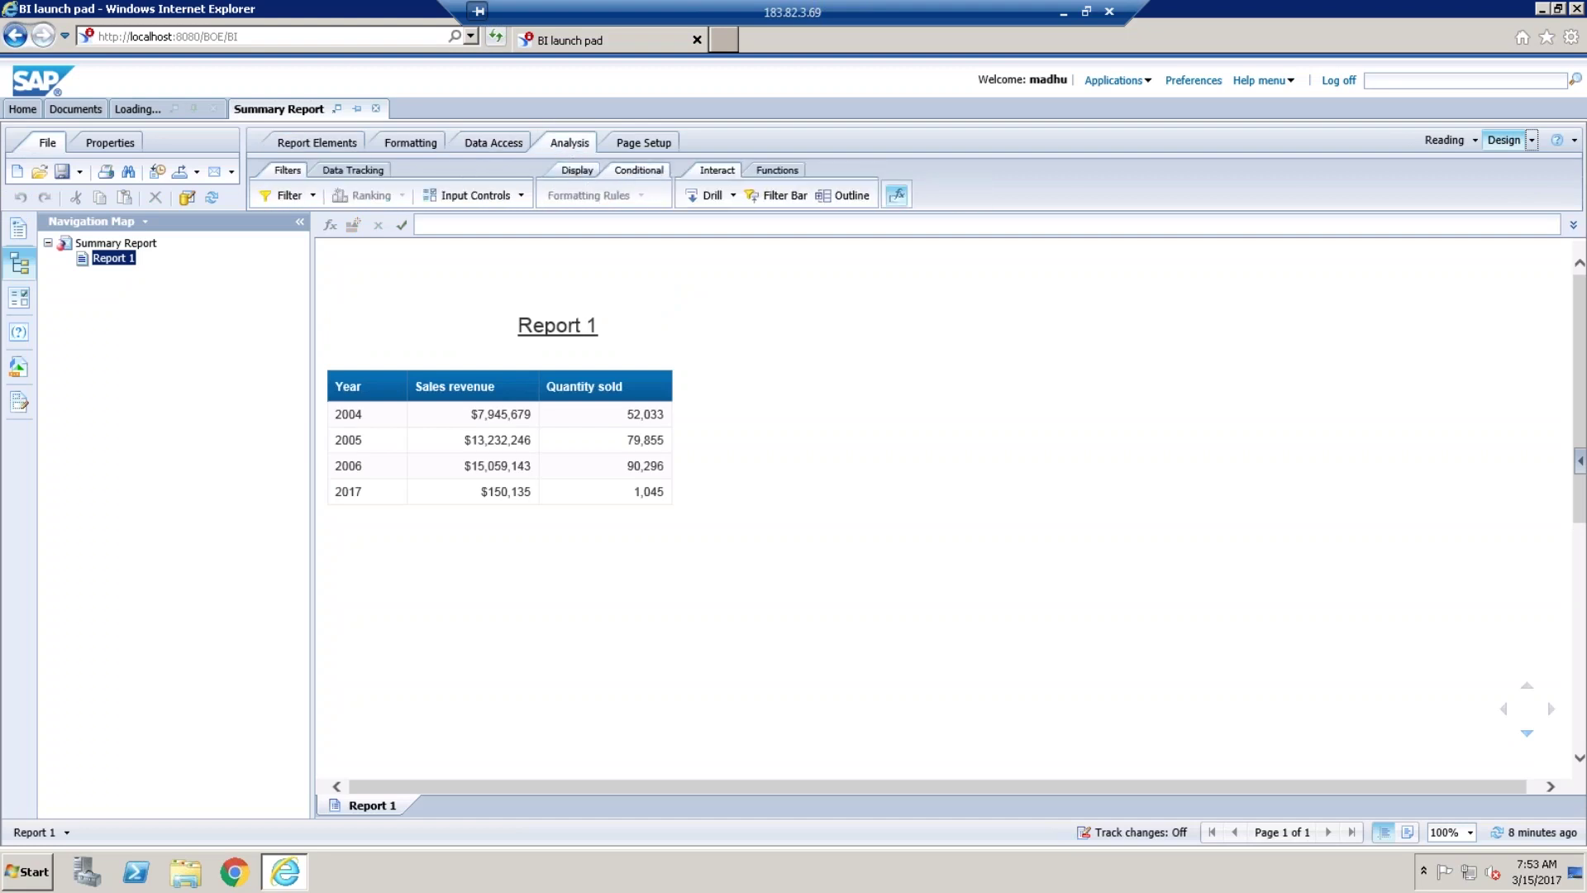
{"action": "left_click", "coordinate": [576, 170]}
Open the Summary Report for modification from the documents list, accept the security risk and run the Web Intelligence application.
{"action": "left_click", "coordinate": [81, 110]}
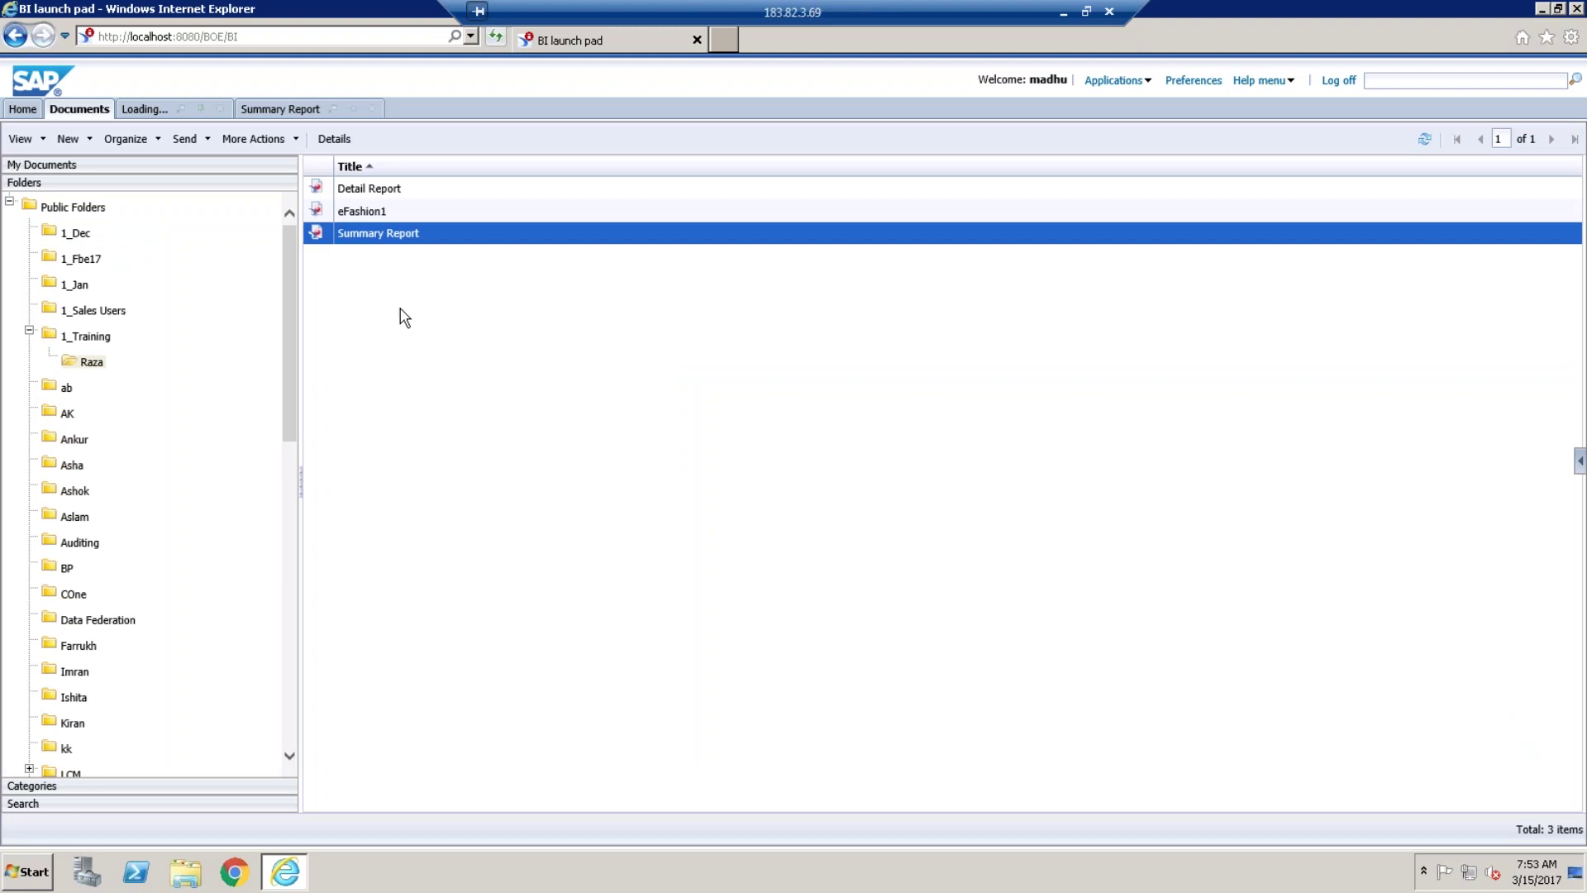
{"action": "right_click", "coordinate": [400, 243]}
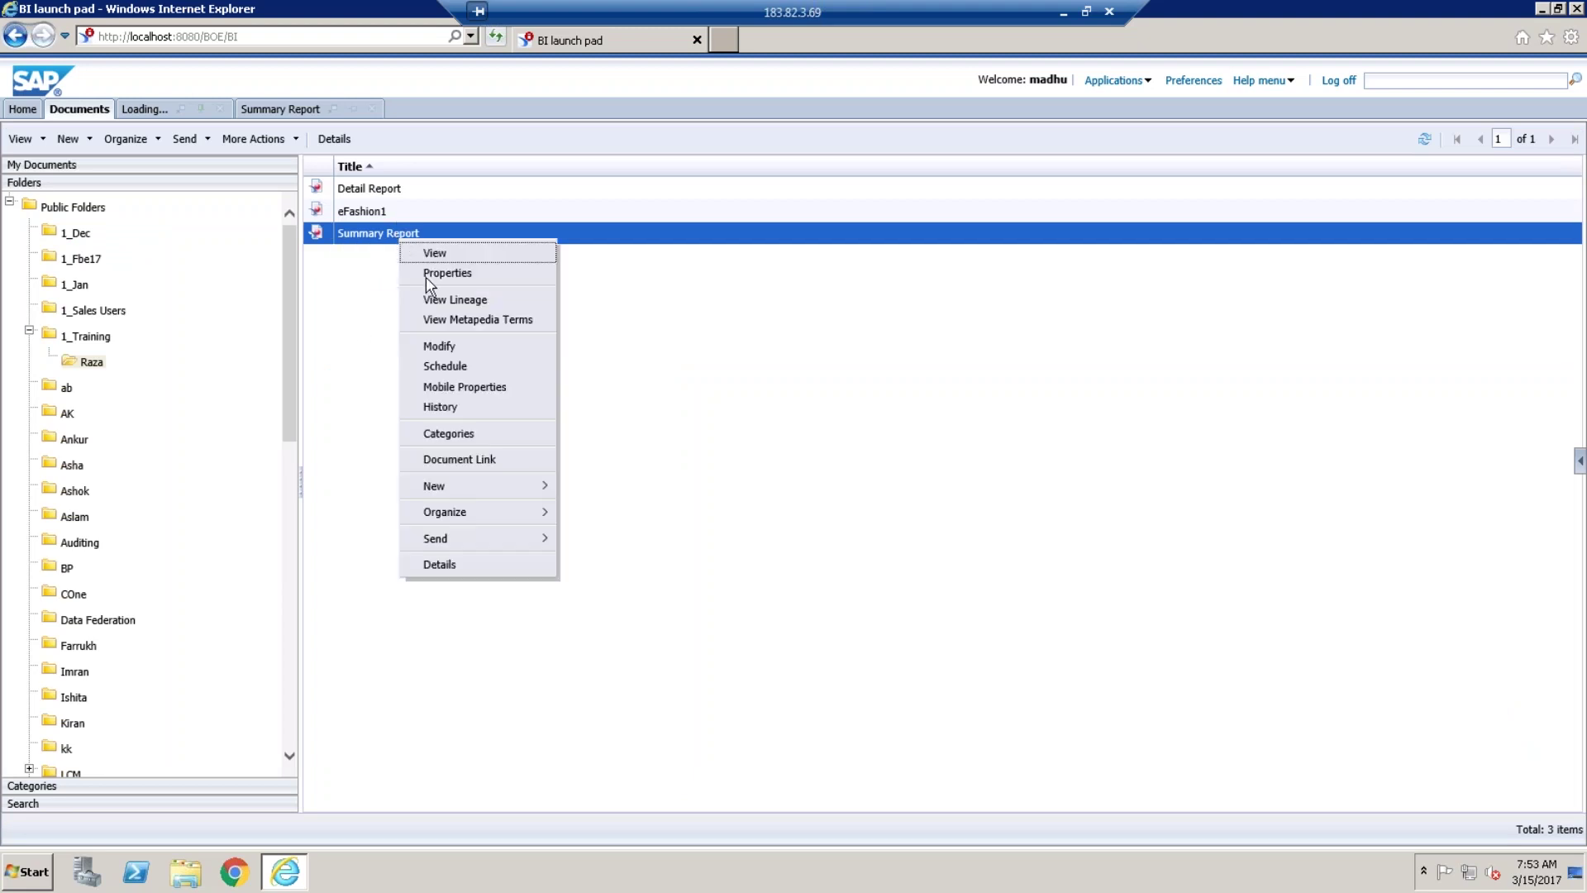
{"action": "left_click", "coordinate": [455, 347]}
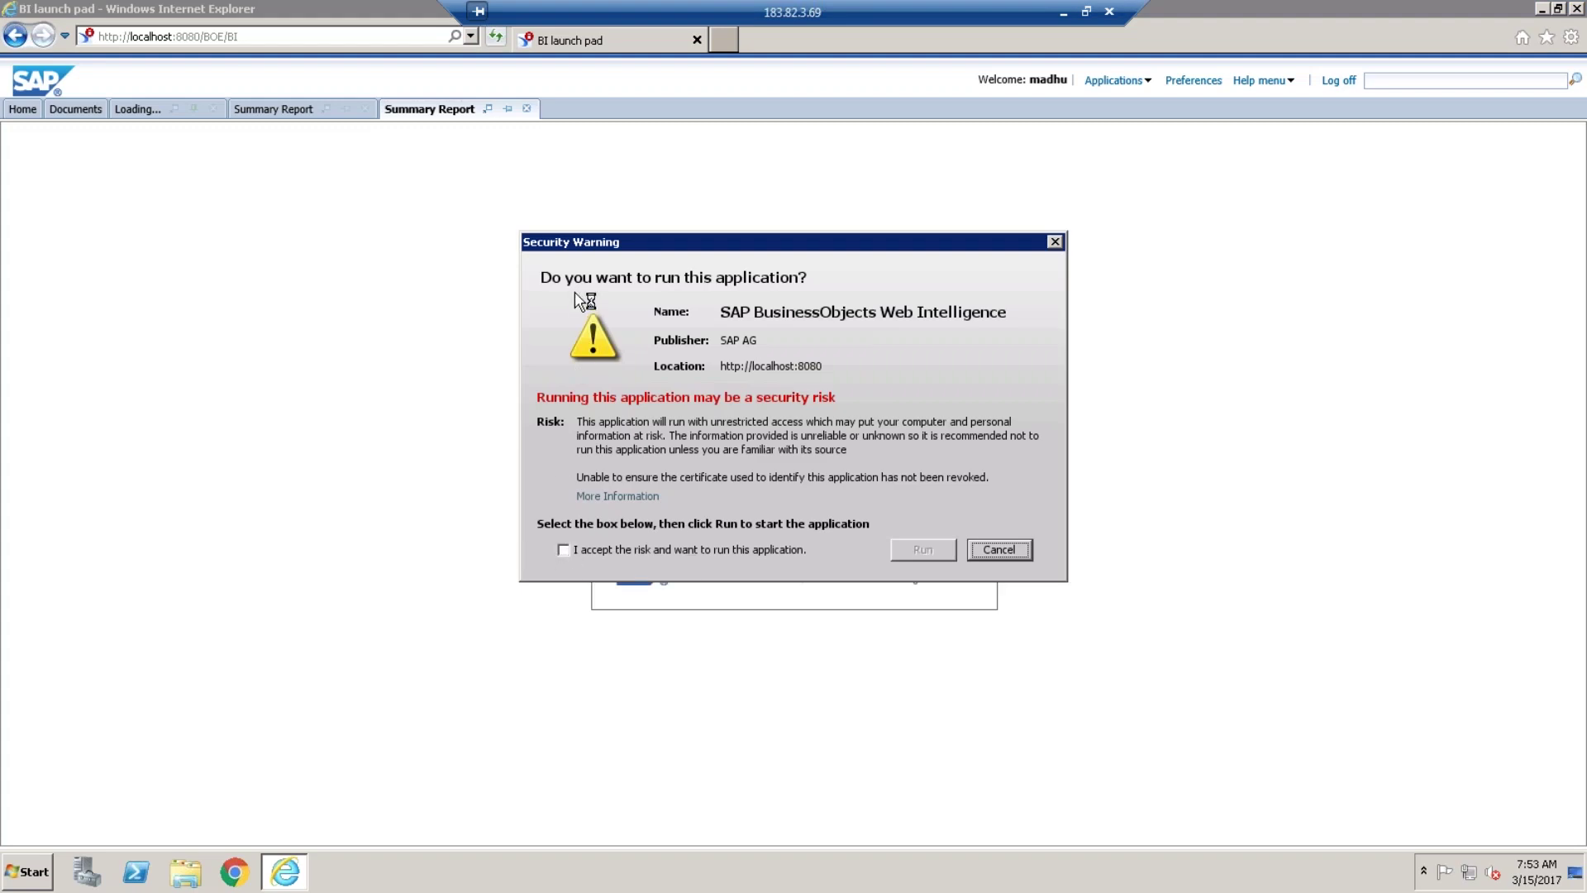
{"action": "left_click", "coordinate": [564, 550]}
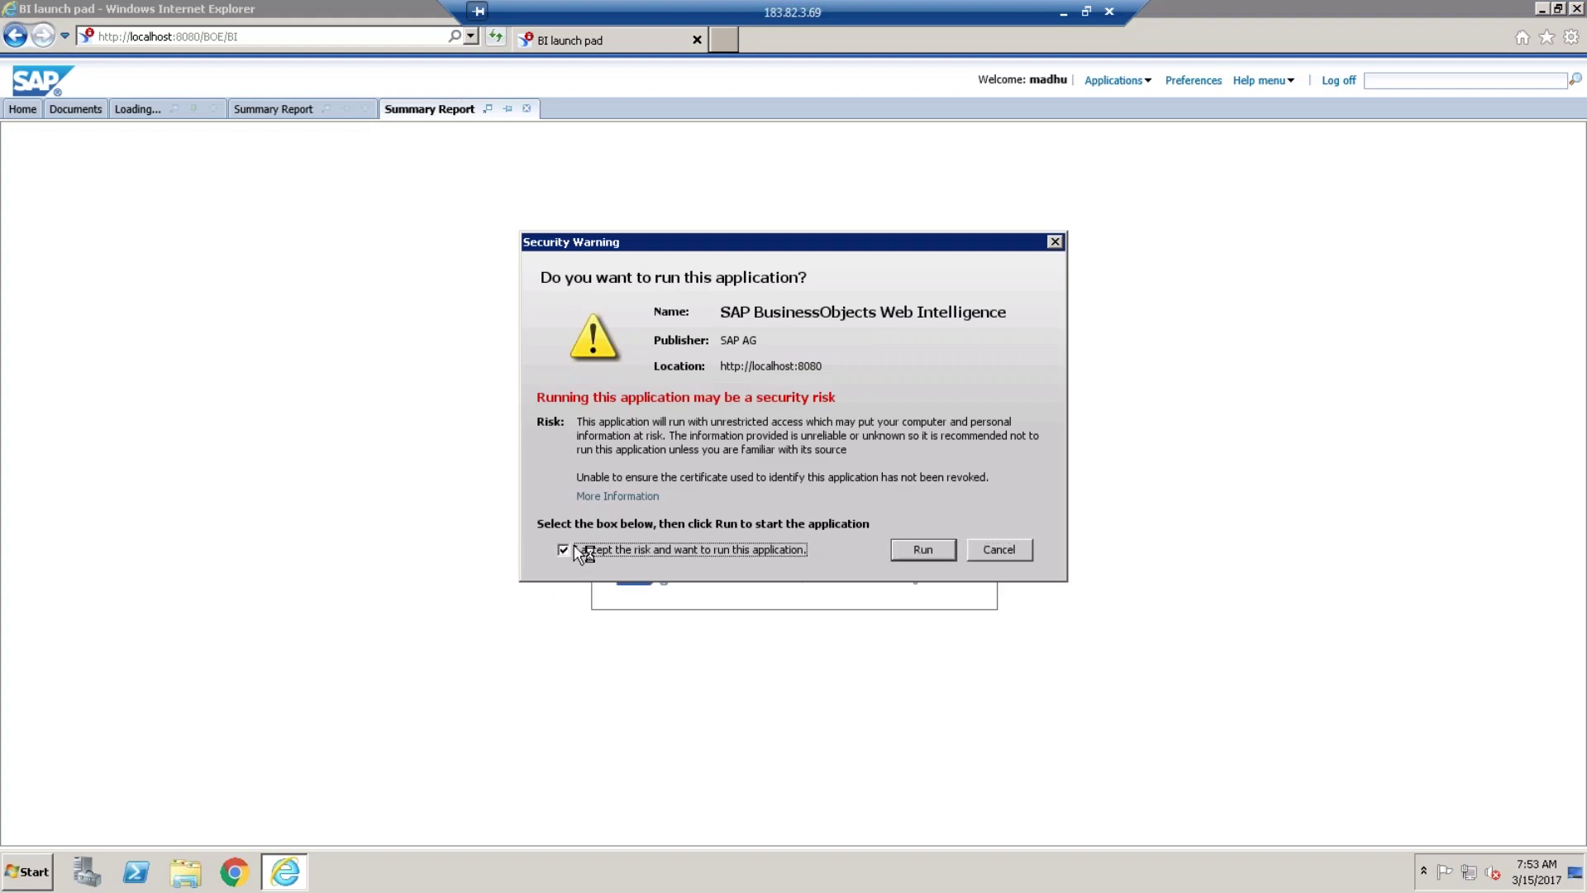
{"action": "left_click", "coordinate": [922, 552]}
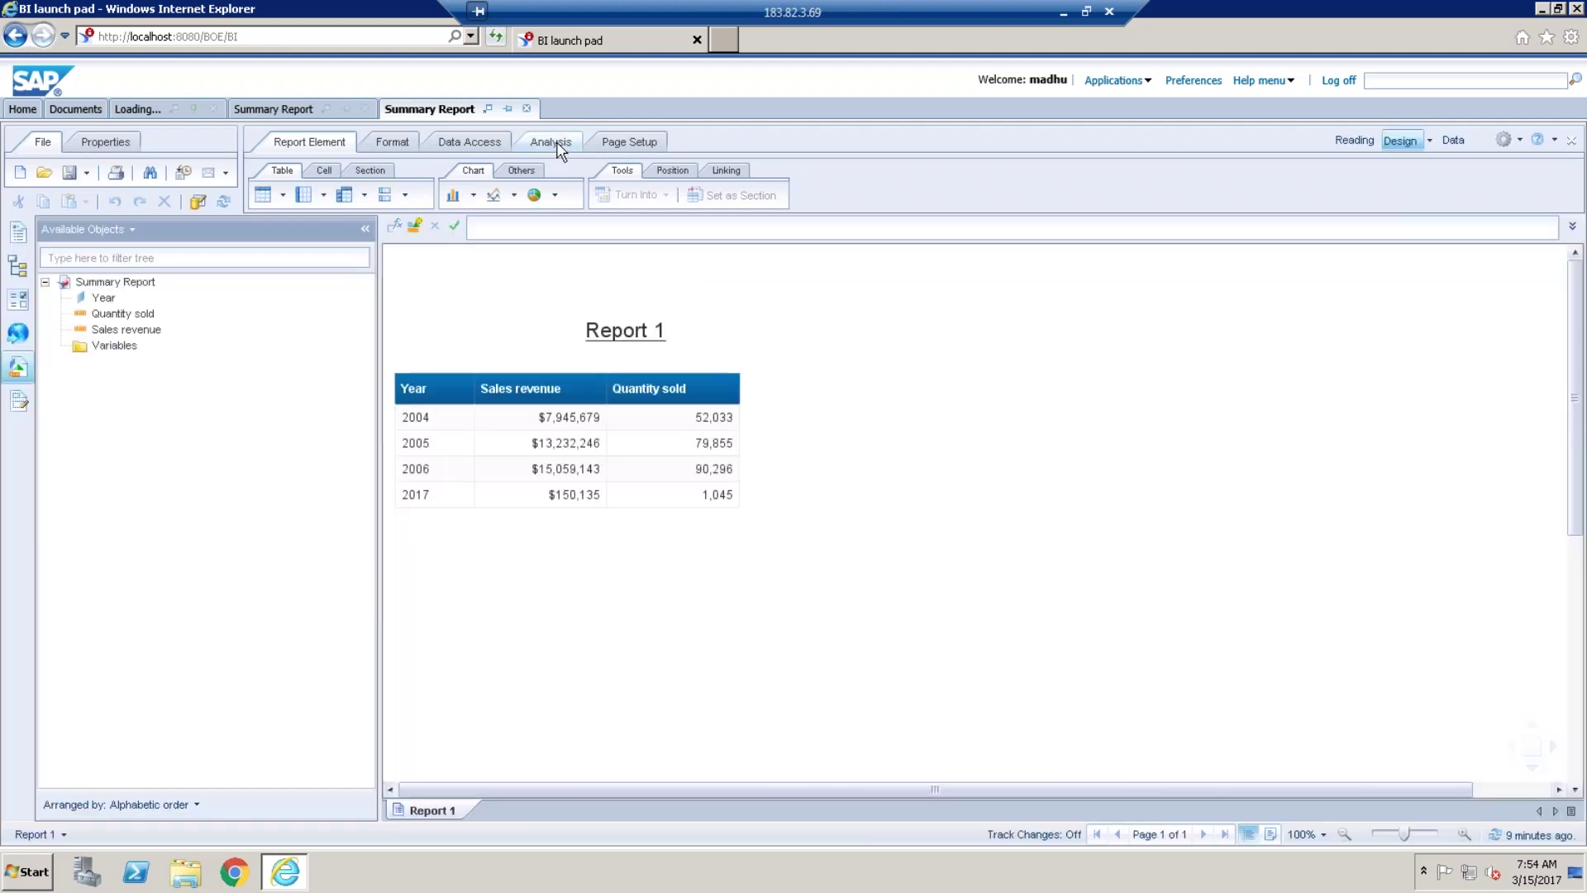
Compare the conditional formatting commands under Analysis in the Applet and HTML versions of the Summary Report.
{"action": "left_click", "coordinate": [561, 148]}
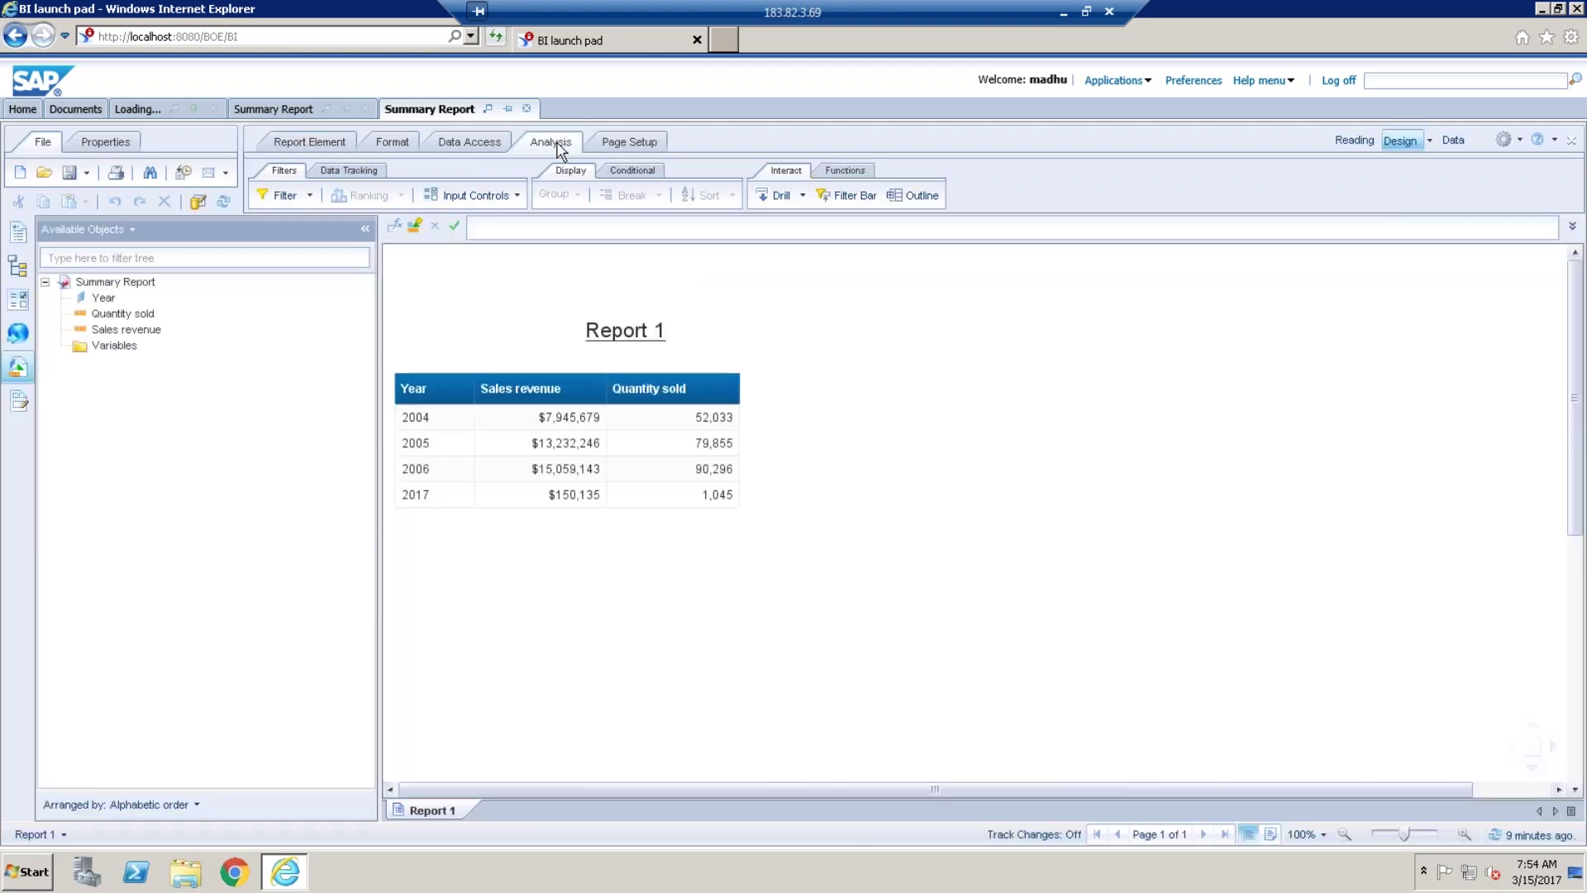
{"action": "left_click", "coordinate": [638, 171]}
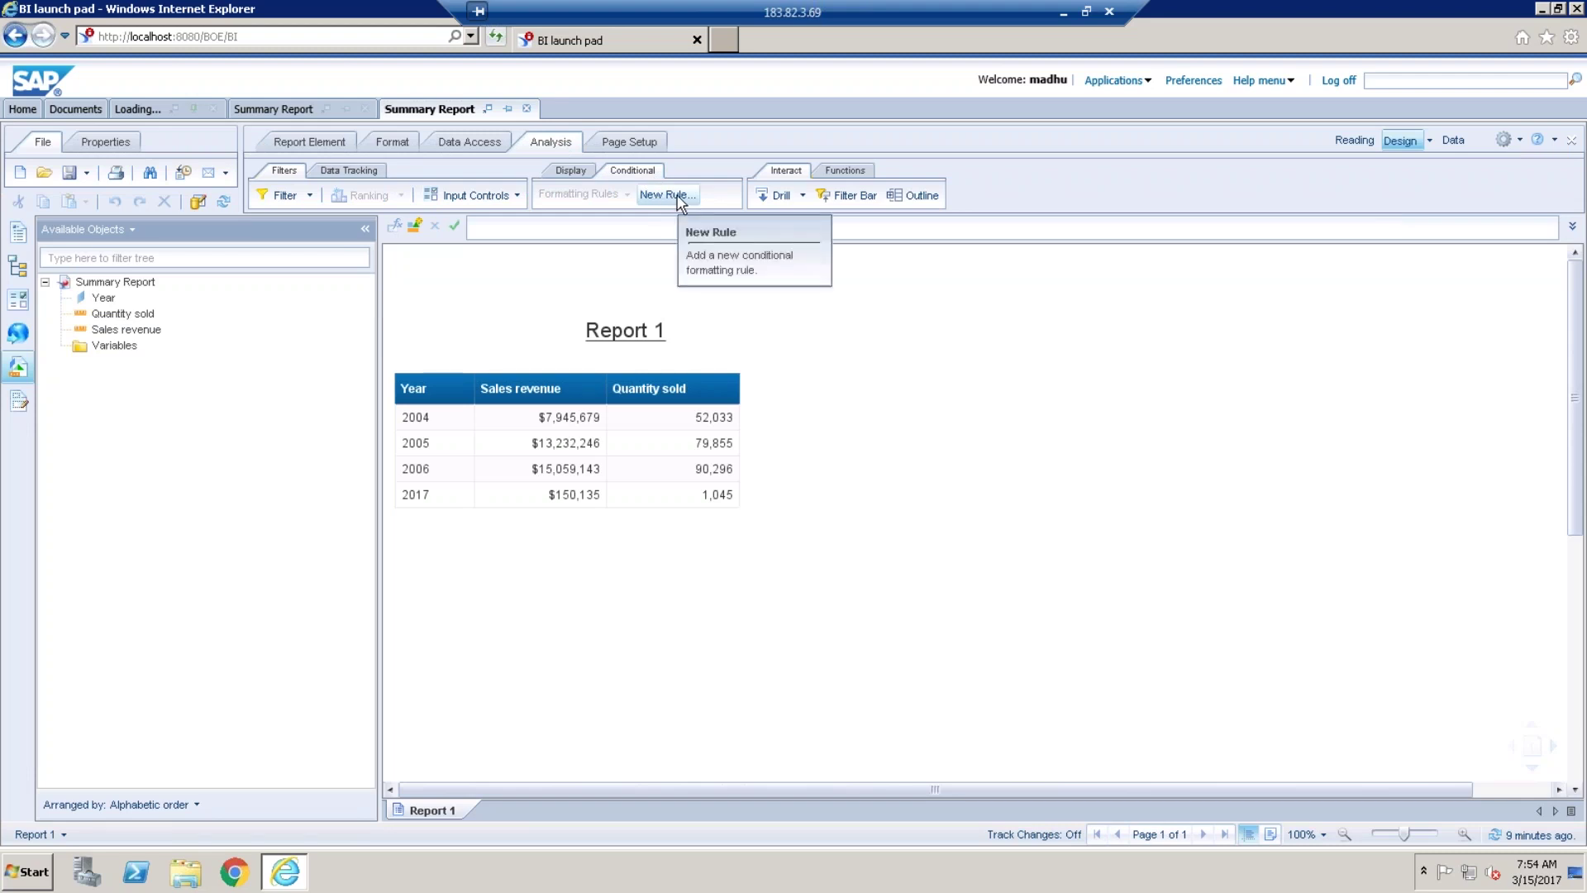
{"action": "left_click", "coordinate": [266, 110]}
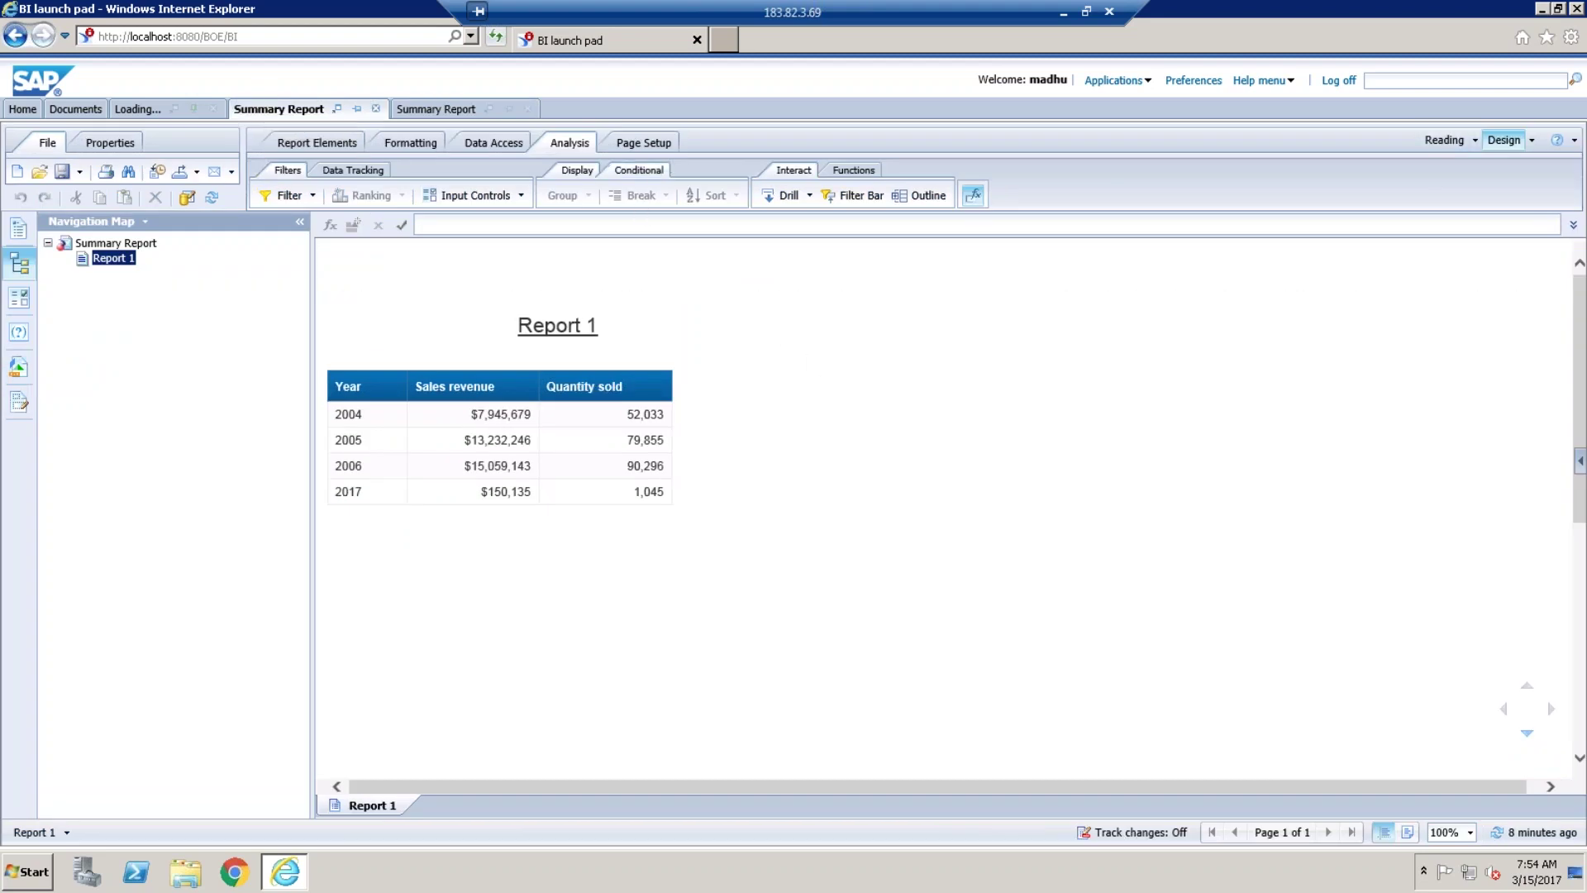
{"action": "left_click", "coordinate": [651, 174]}
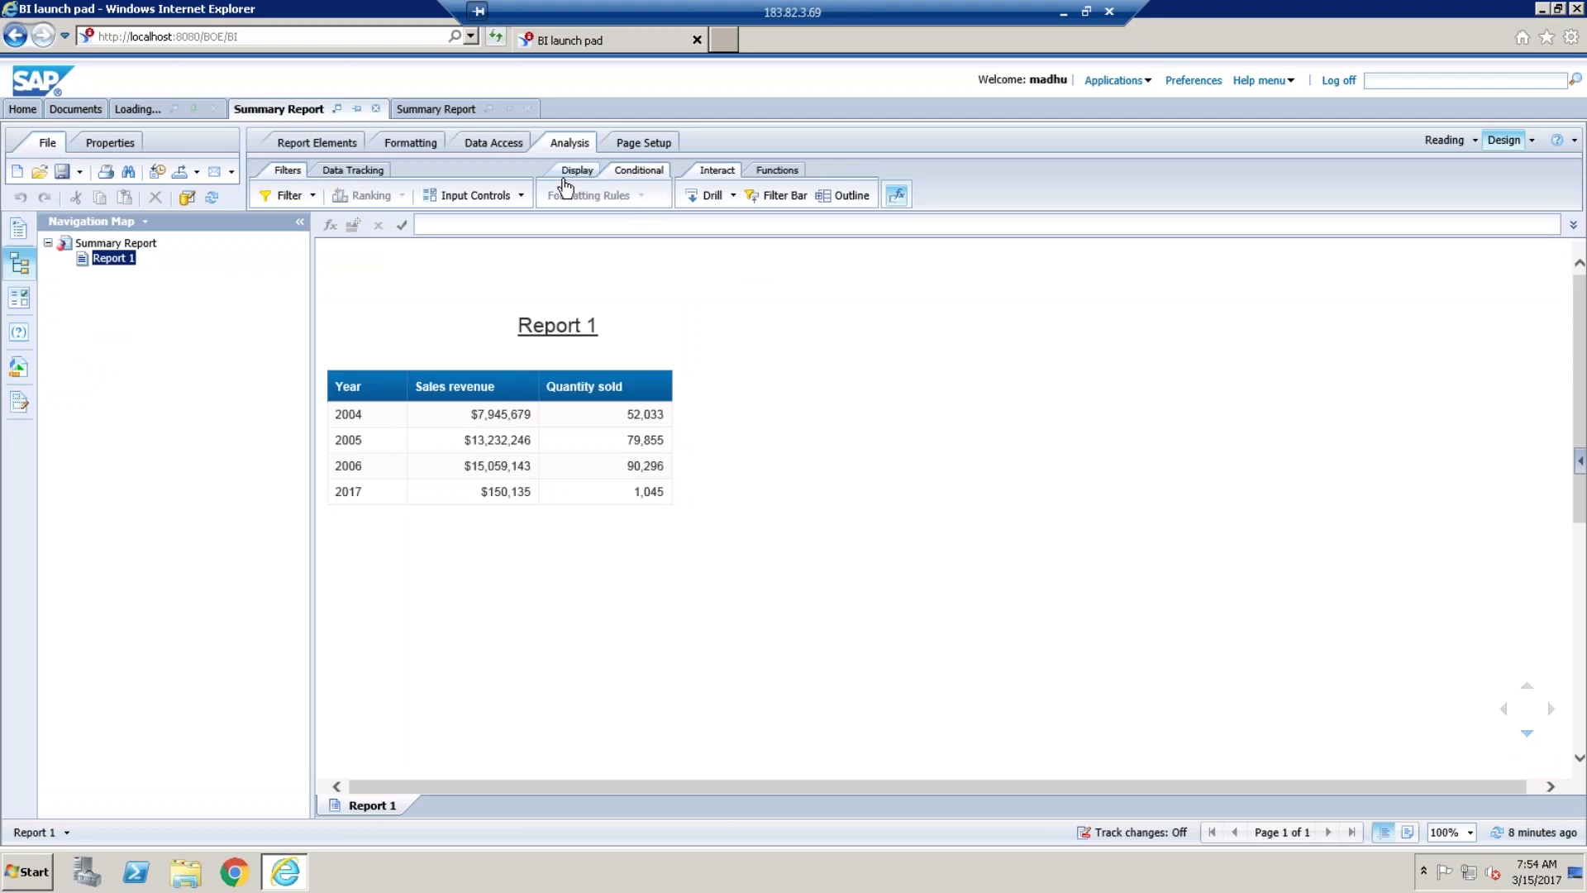
Compare the Data Access commands, including the data provider tools, between the HTML and Applet versions of the Summary Report.
{"action": "left_click", "coordinate": [493, 149]}
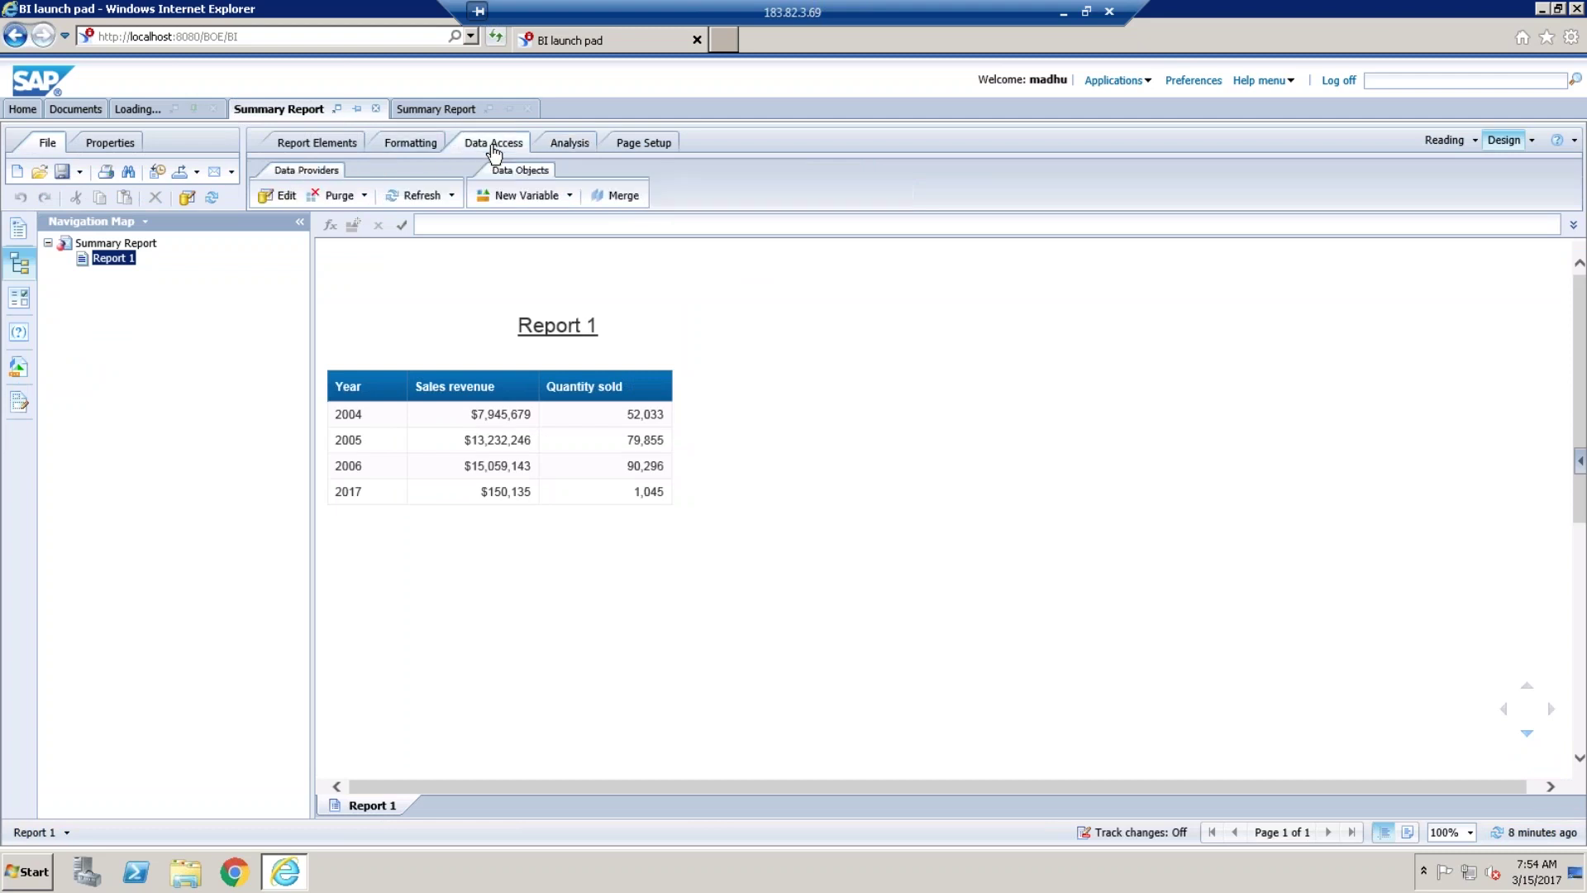
{"action": "left_click", "coordinate": [435, 110]}
{"action": "left_click", "coordinate": [487, 147]}
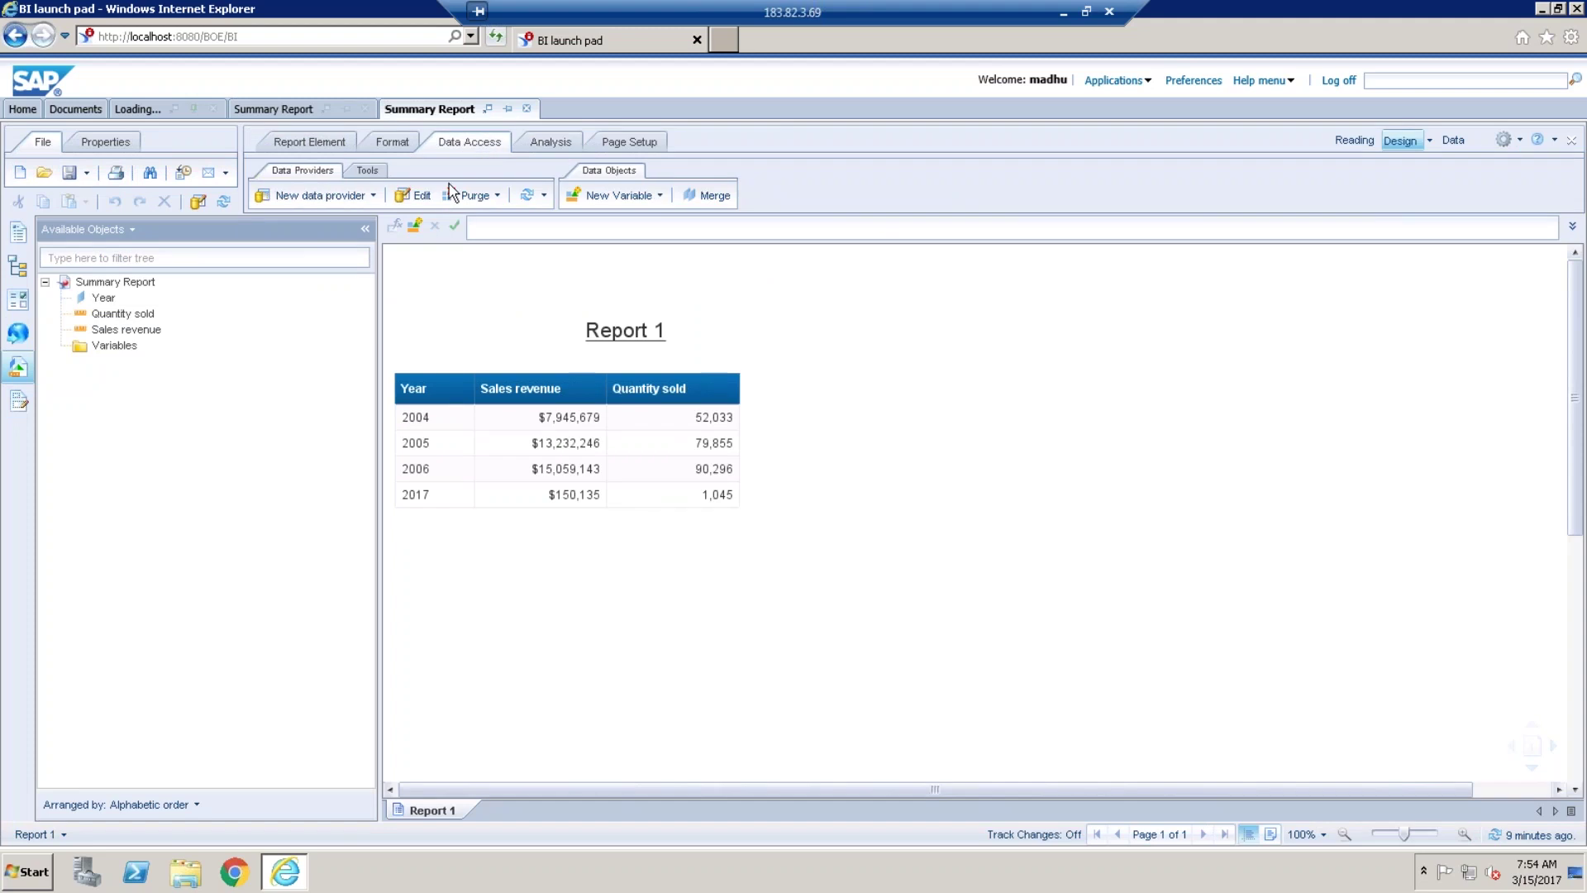
{"action": "left_click", "coordinate": [367, 174]}
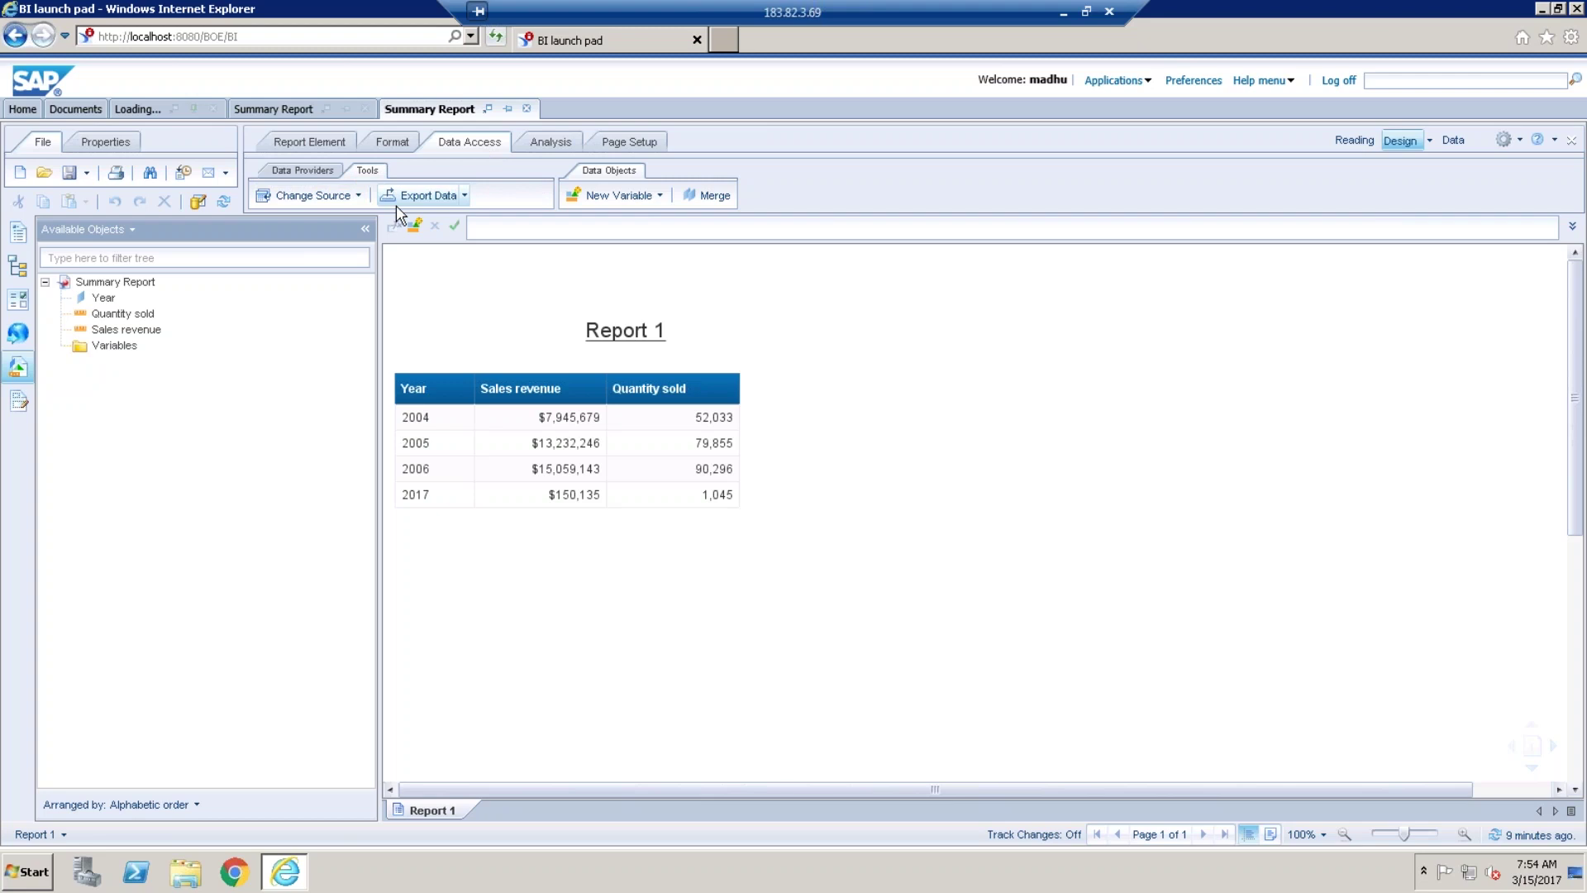
{"action": "left_click", "coordinate": [275, 109]}
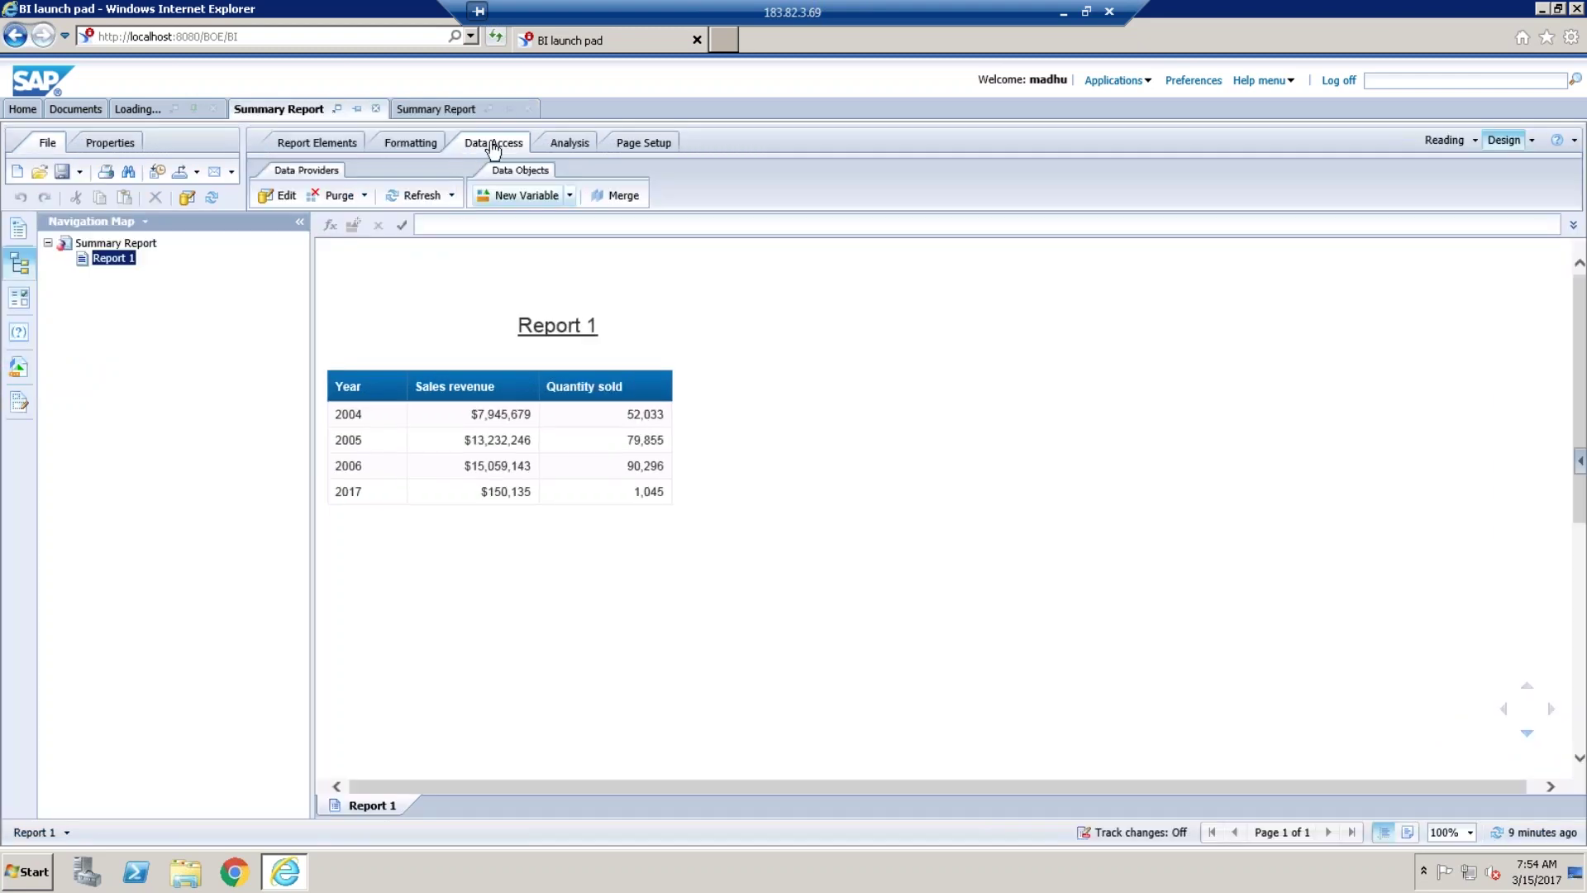
{"action": "left_click", "coordinate": [436, 109]}
{"action": "left_click", "coordinate": [329, 171]}
{"action": "left_click", "coordinate": [383, 173]}
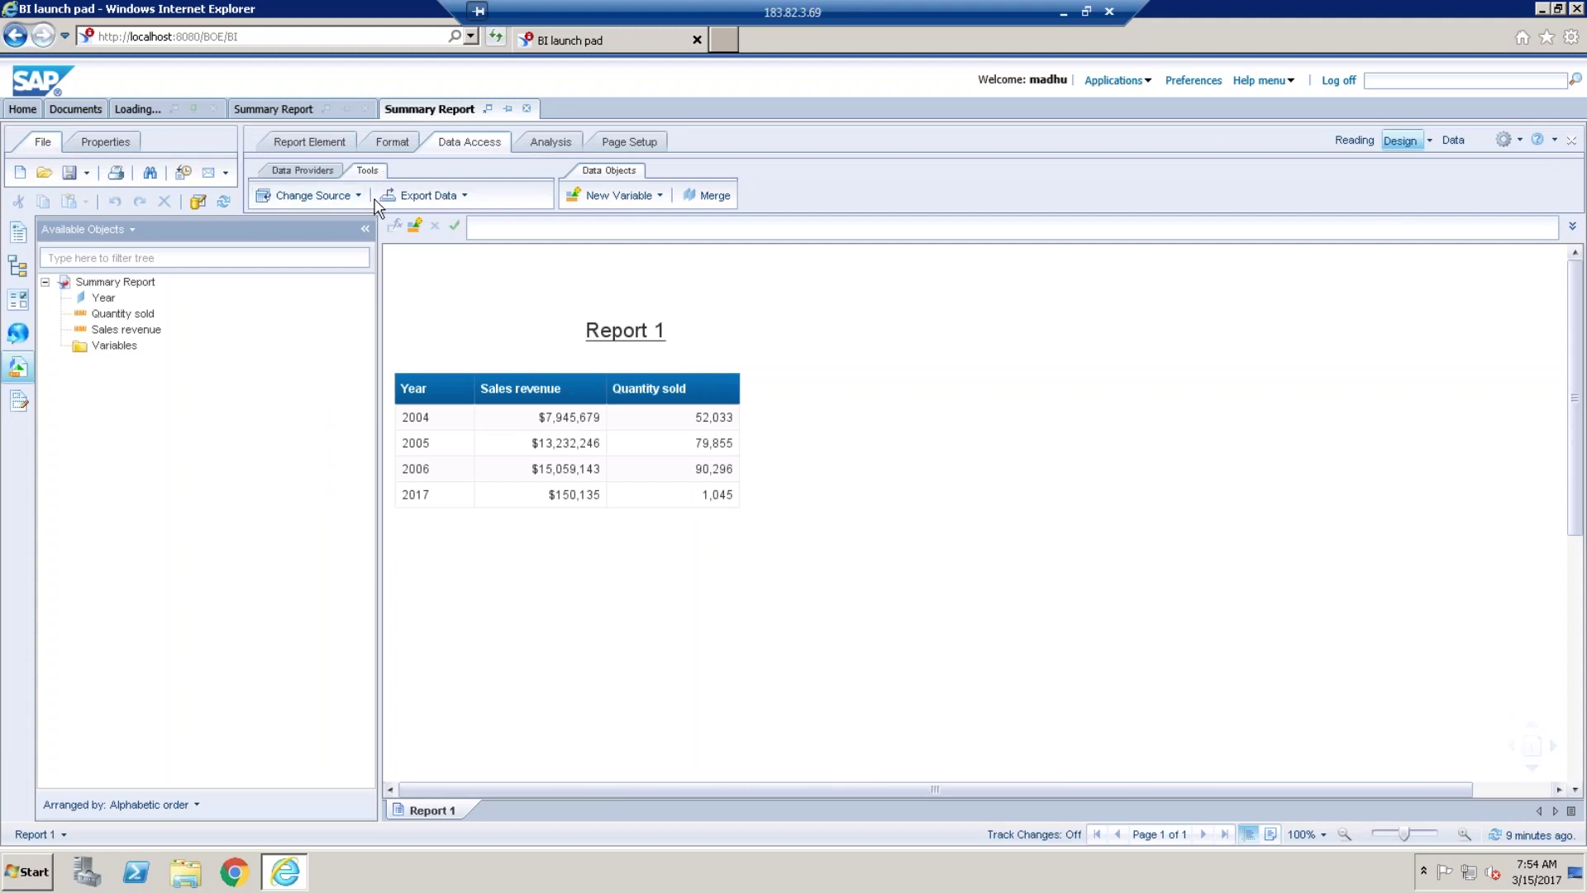
{"action": "left_click", "coordinate": [284, 109]}
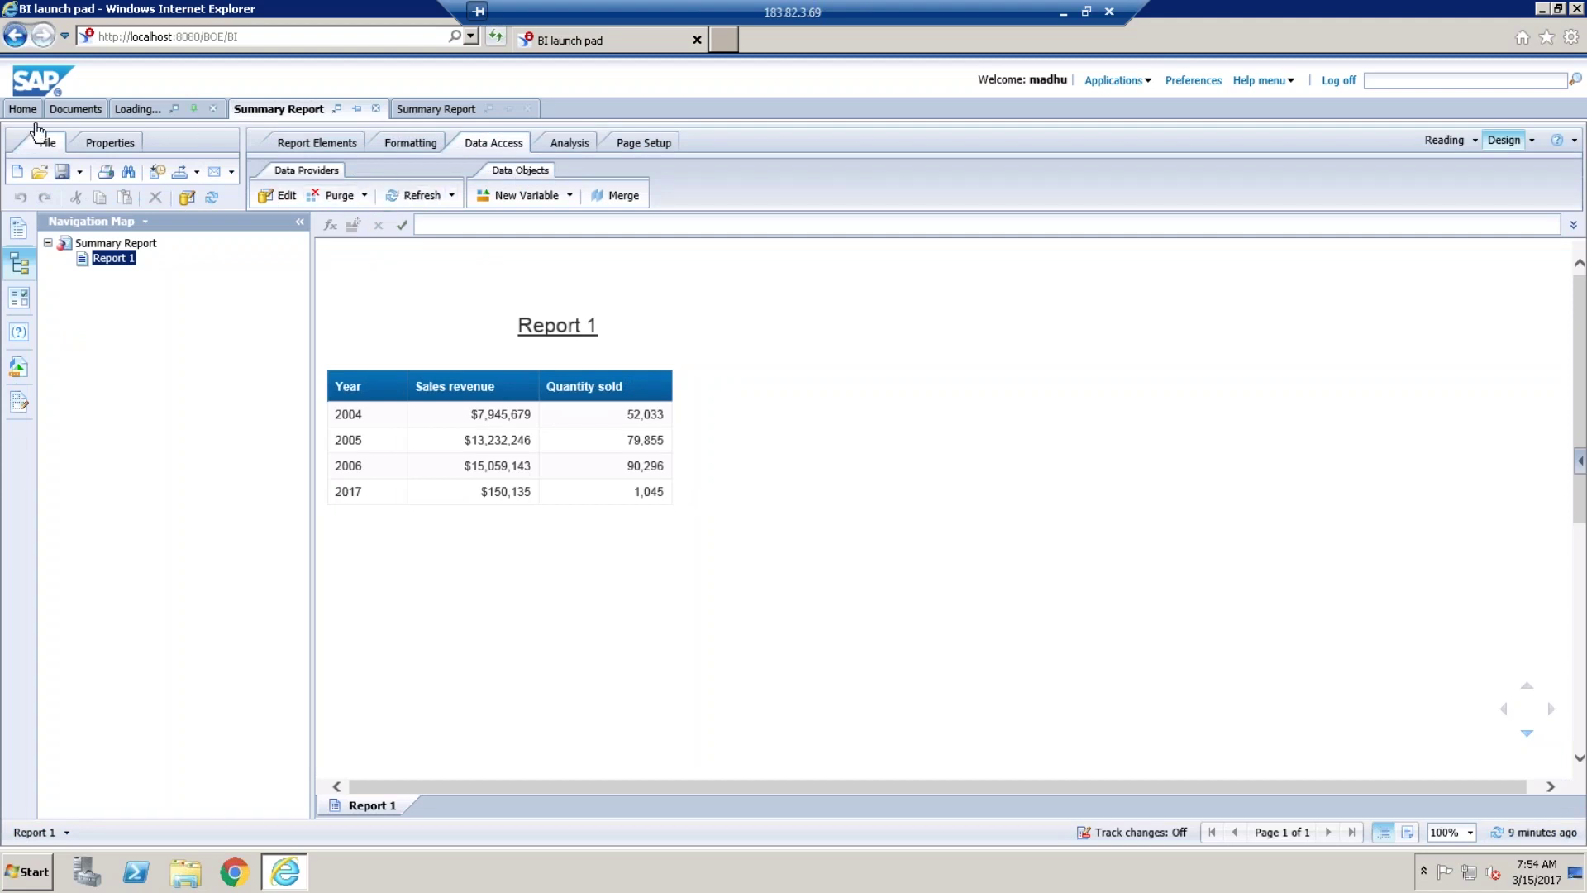
{"action": "left_click", "coordinate": [75, 109]}
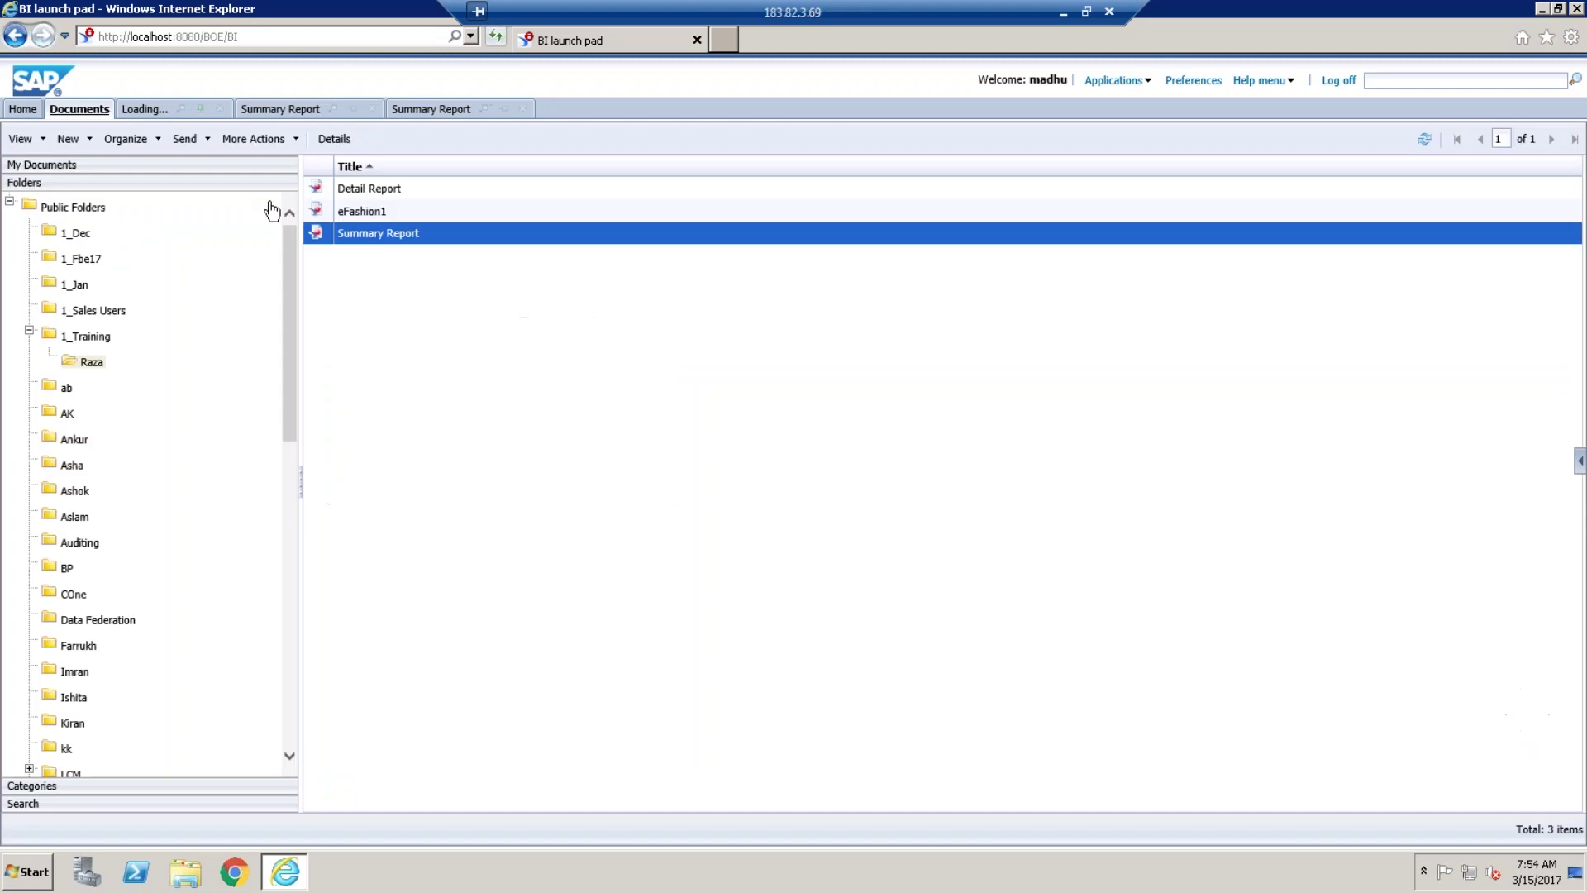
{"action": "right_click", "coordinate": [418, 239]}
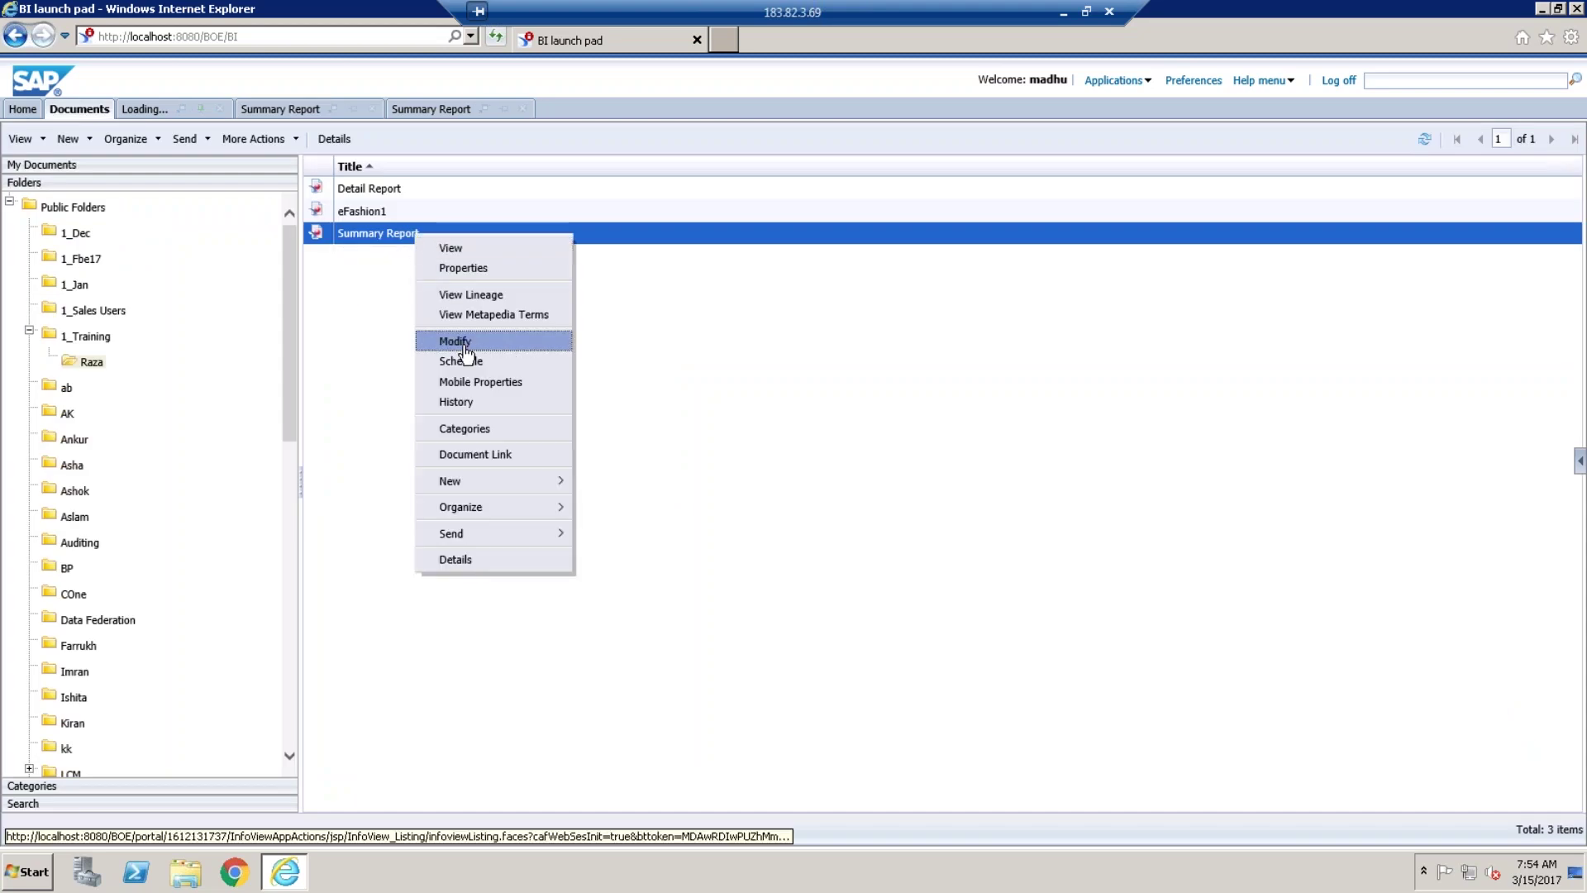
{"action": "left_click", "coordinate": [741, 405]}
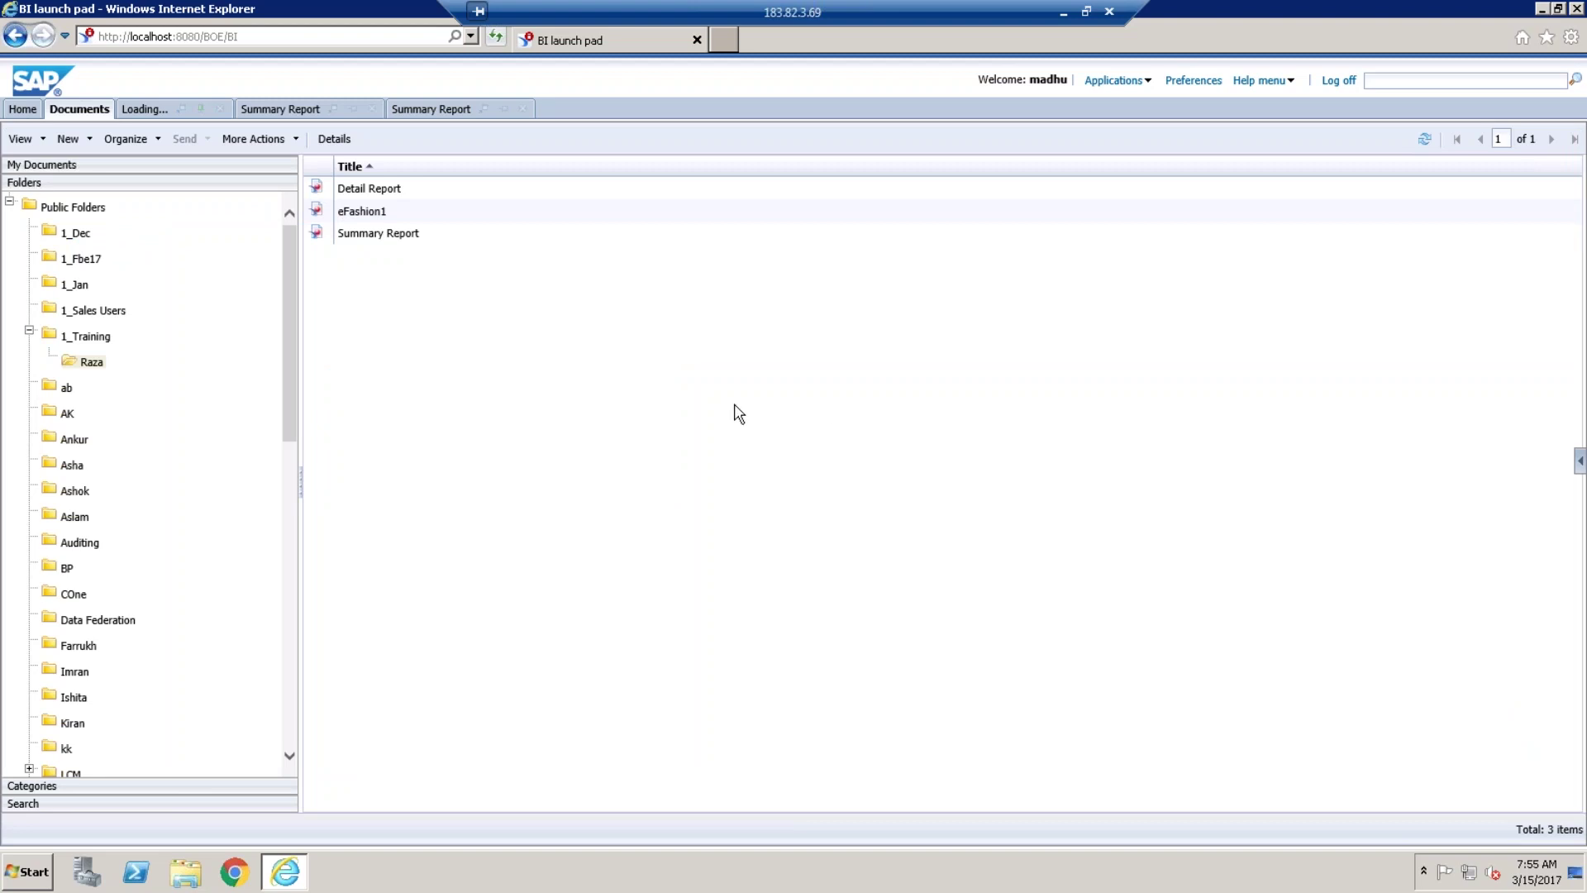
{"action": "left_click", "coordinate": [291, 113]}
{"action": "left_click", "coordinate": [494, 477]}
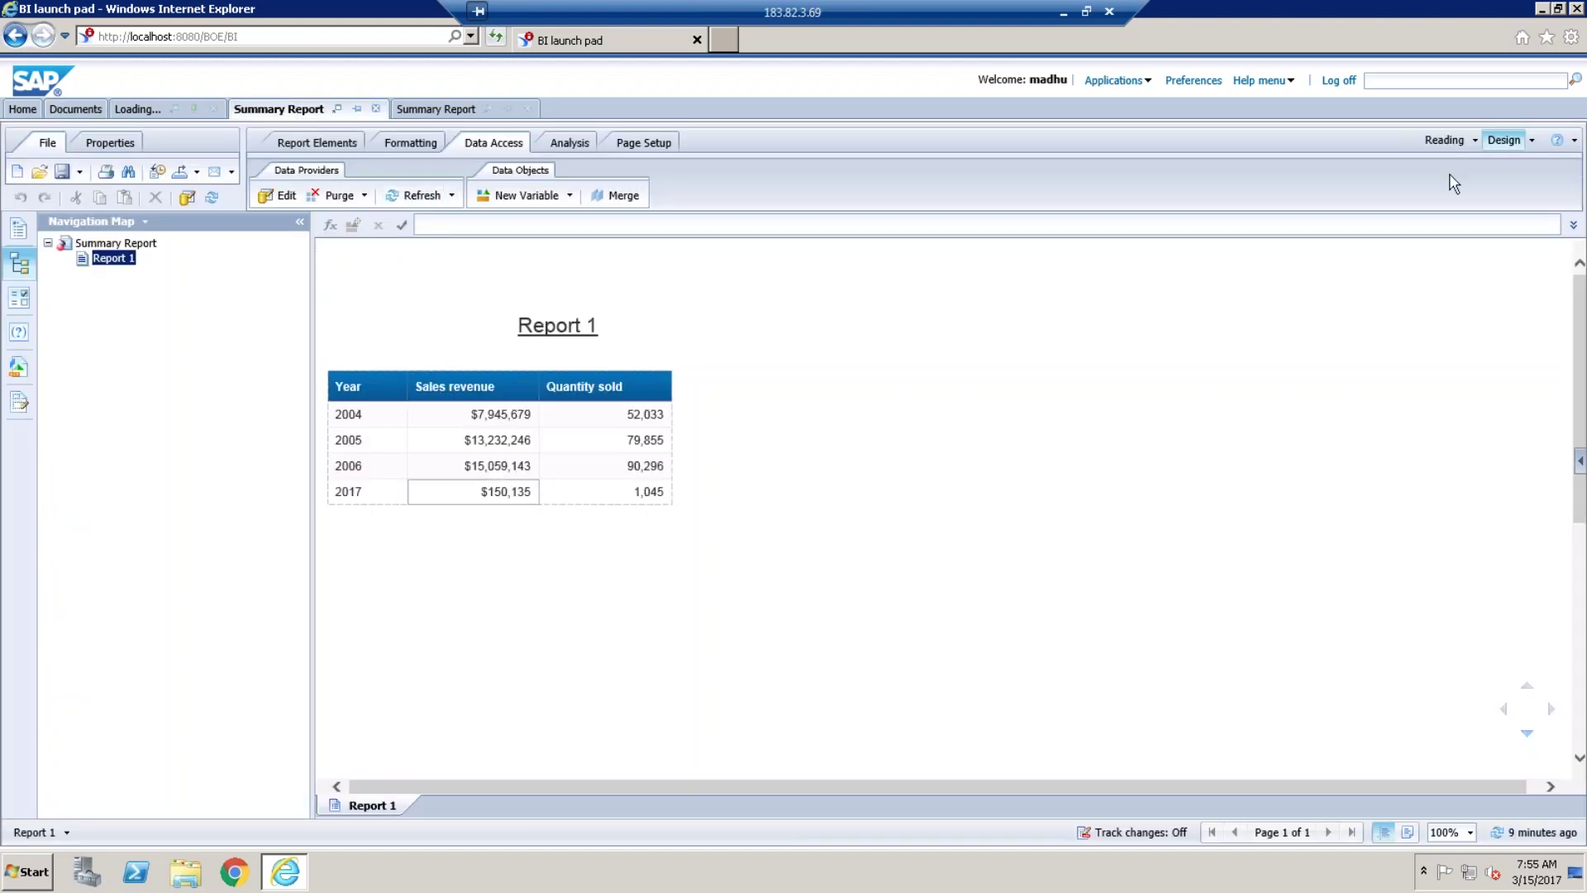
{"action": "left_click", "coordinate": [984, 245]}
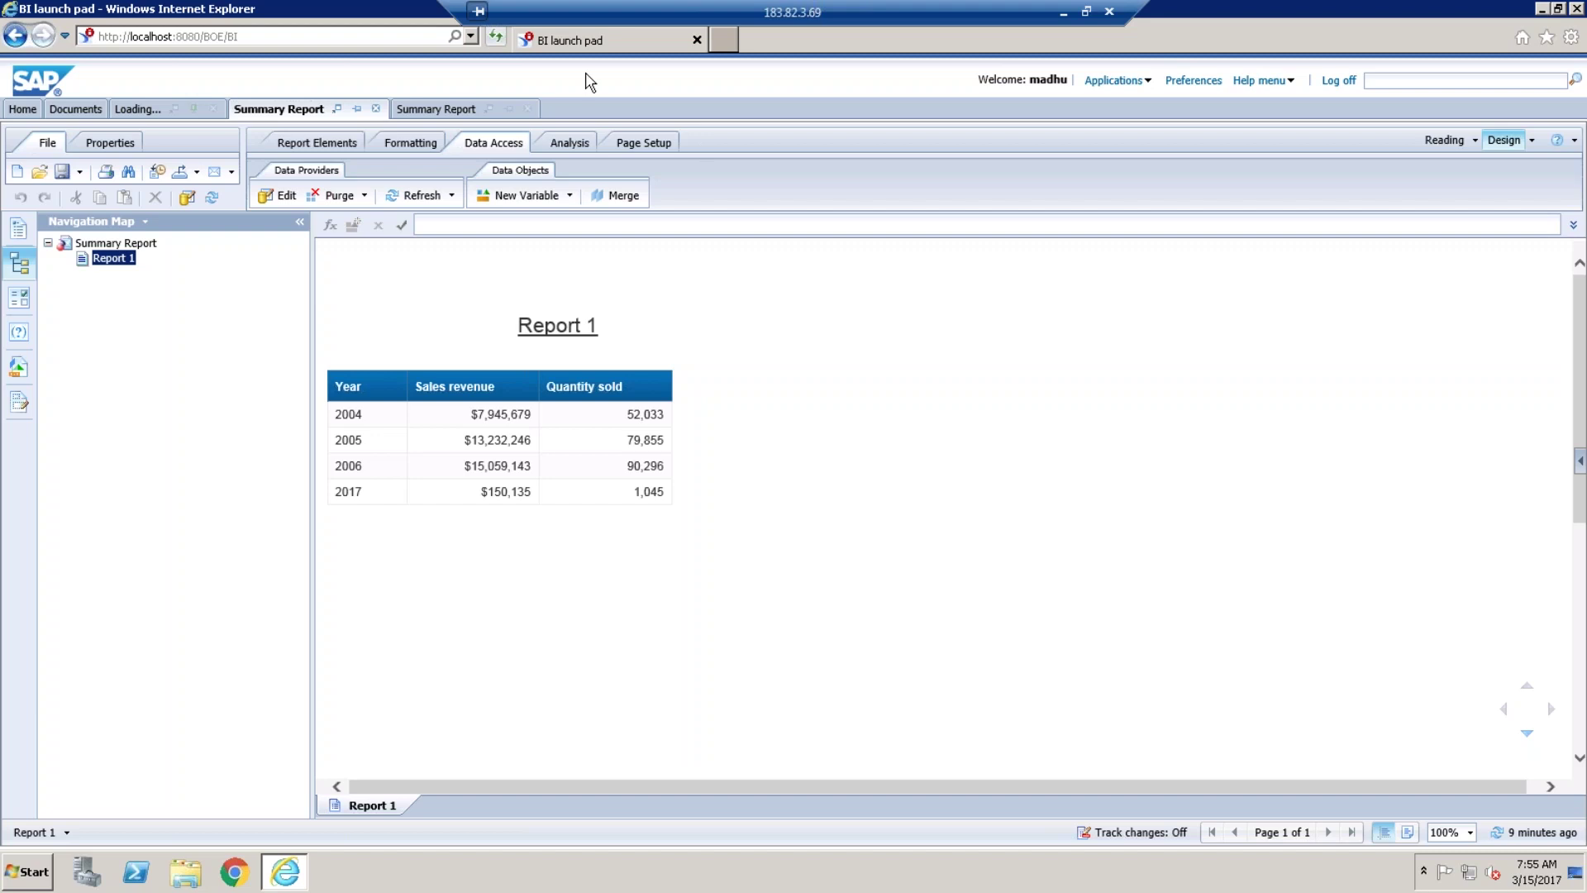
{"action": "left_click", "coordinate": [473, 439]}
{"action": "left_click", "coordinate": [453, 266]}
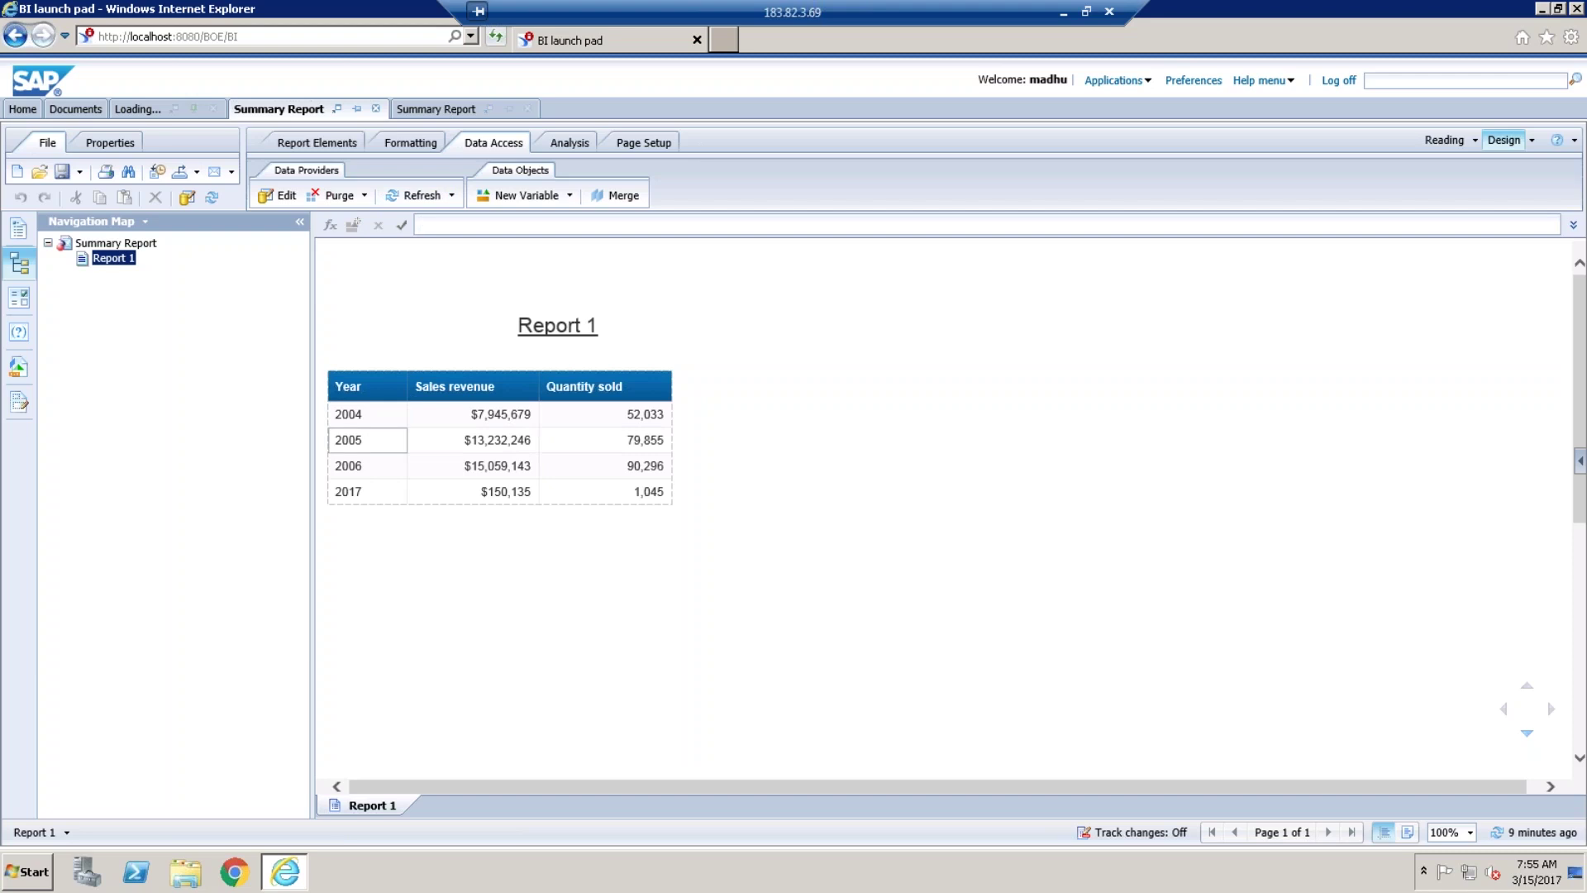
{"action": "left_click", "coordinate": [579, 318]}
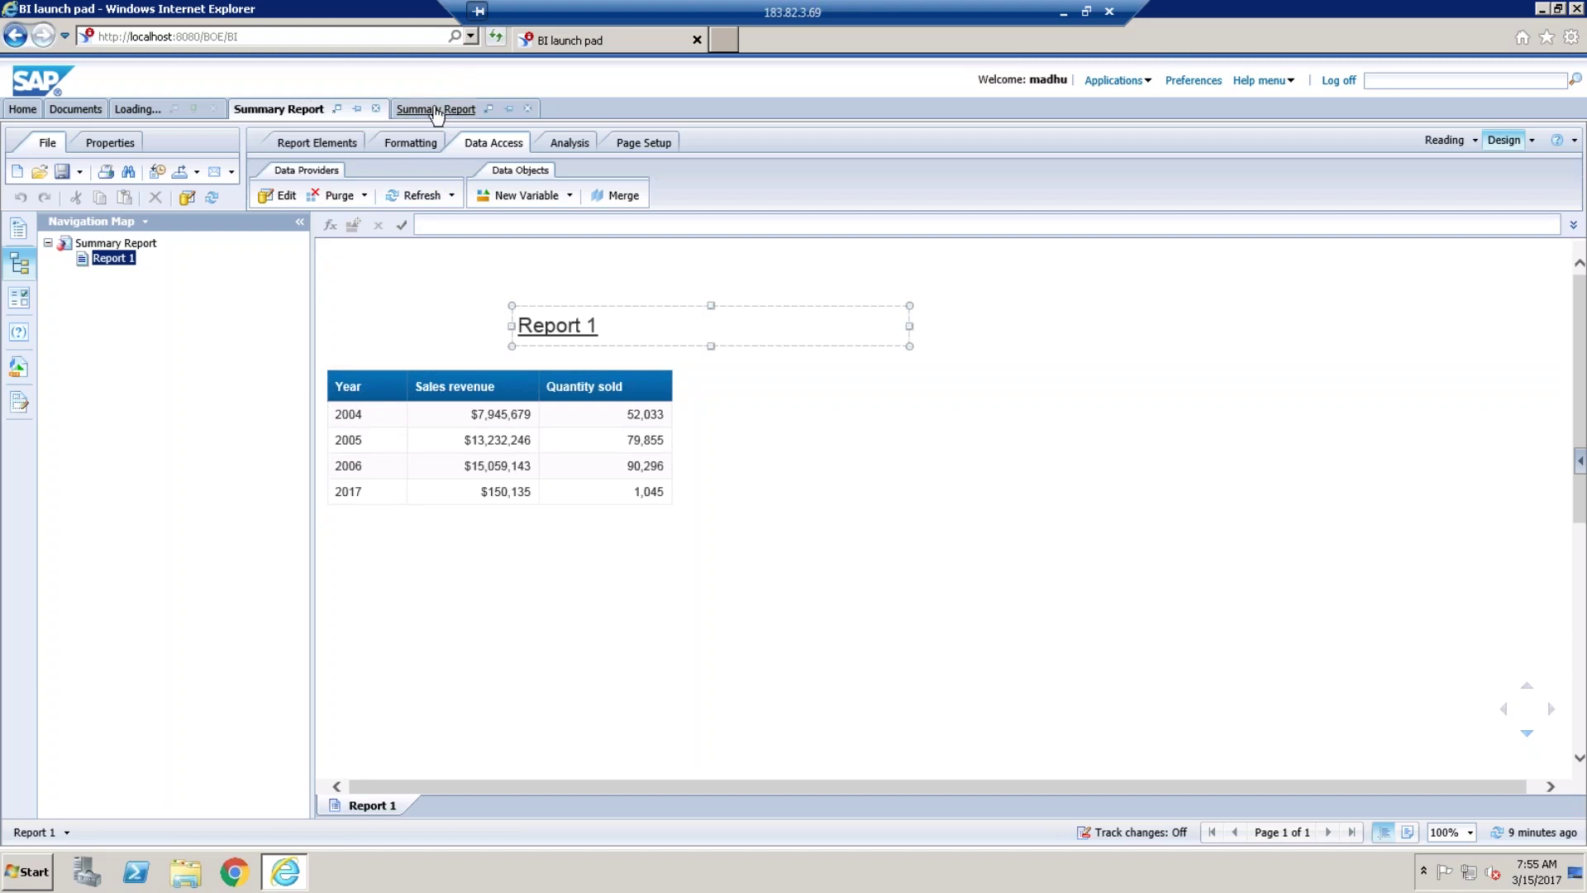
Examine the linking options and Hyperlinks dialog for the Year column in the Applet version, and close the dialog without adding a link.
{"action": "left_click", "coordinate": [436, 108]}
{"action": "left_click", "coordinate": [455, 450]}
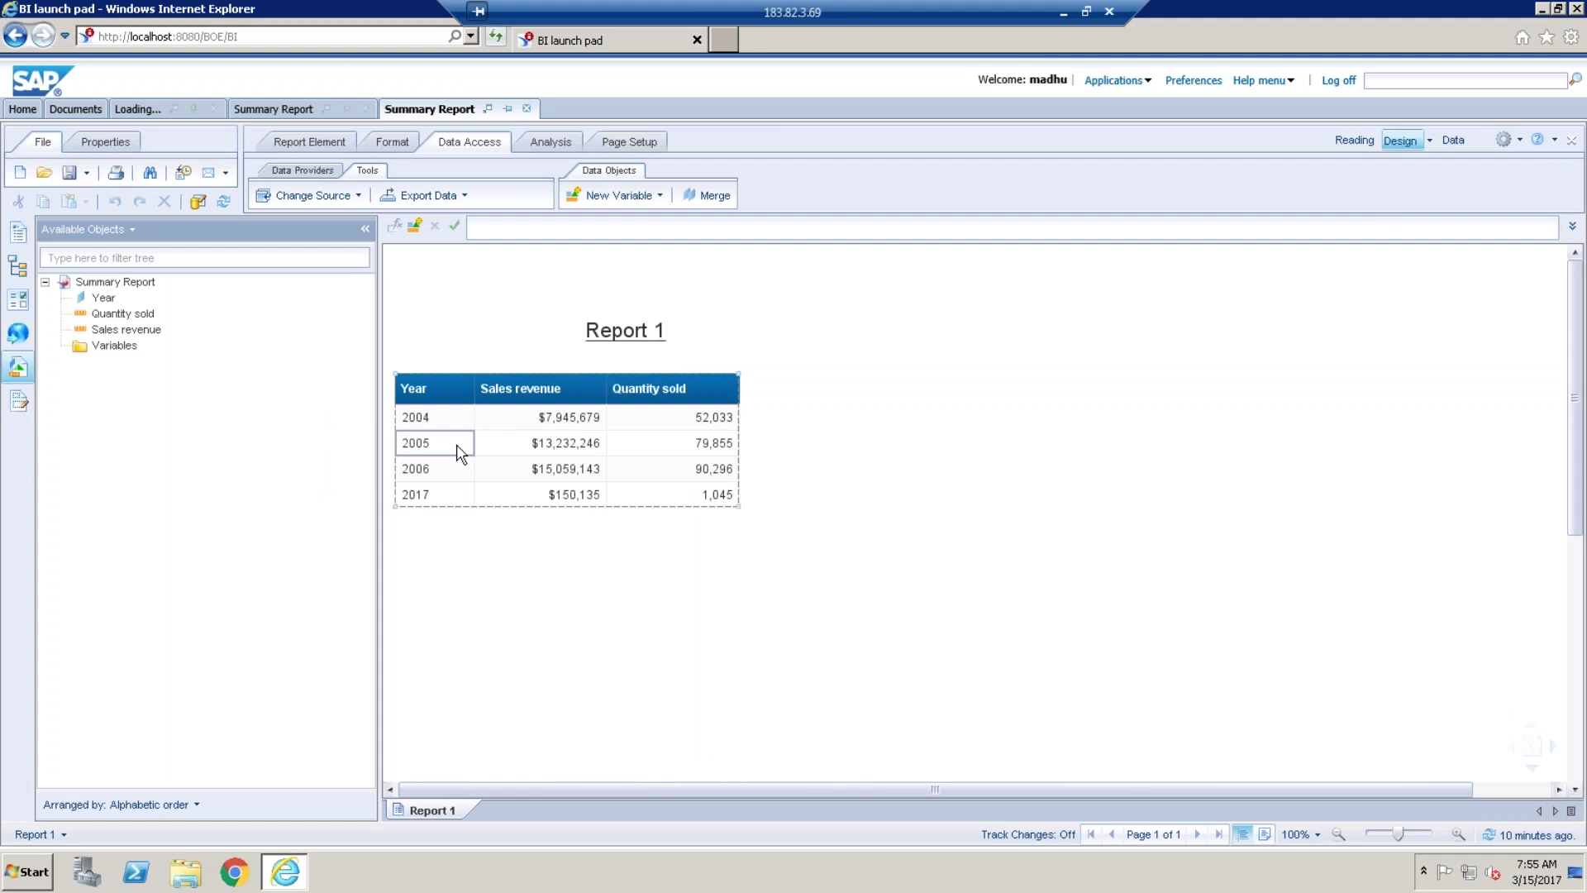
{"action": "right_click", "coordinate": [457, 450]}
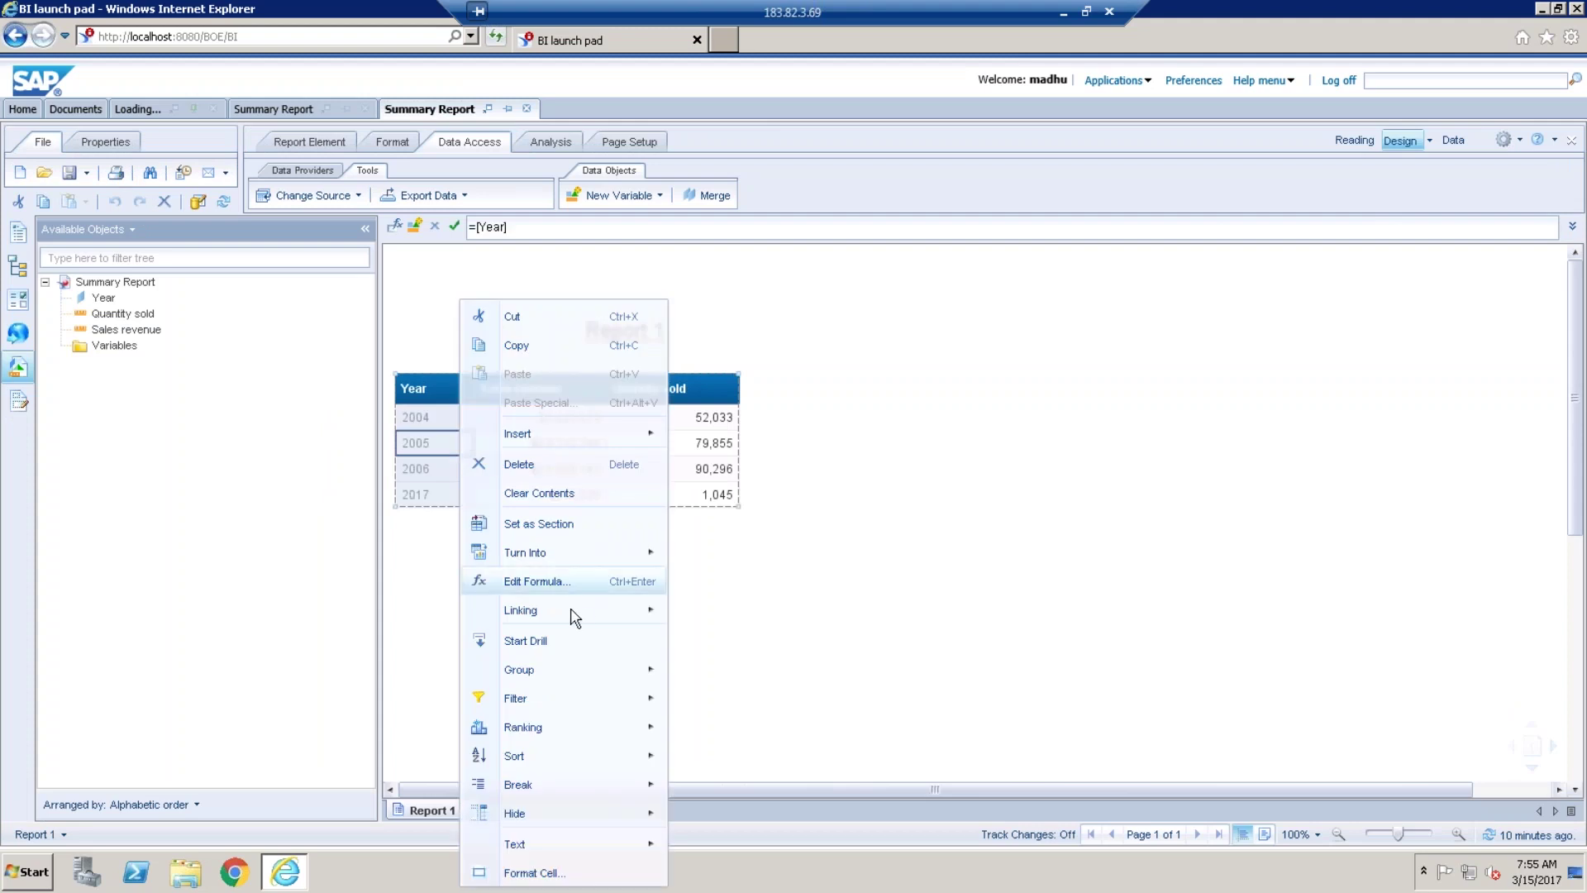
{"action": "mouse_move", "coordinate": [569, 619]}
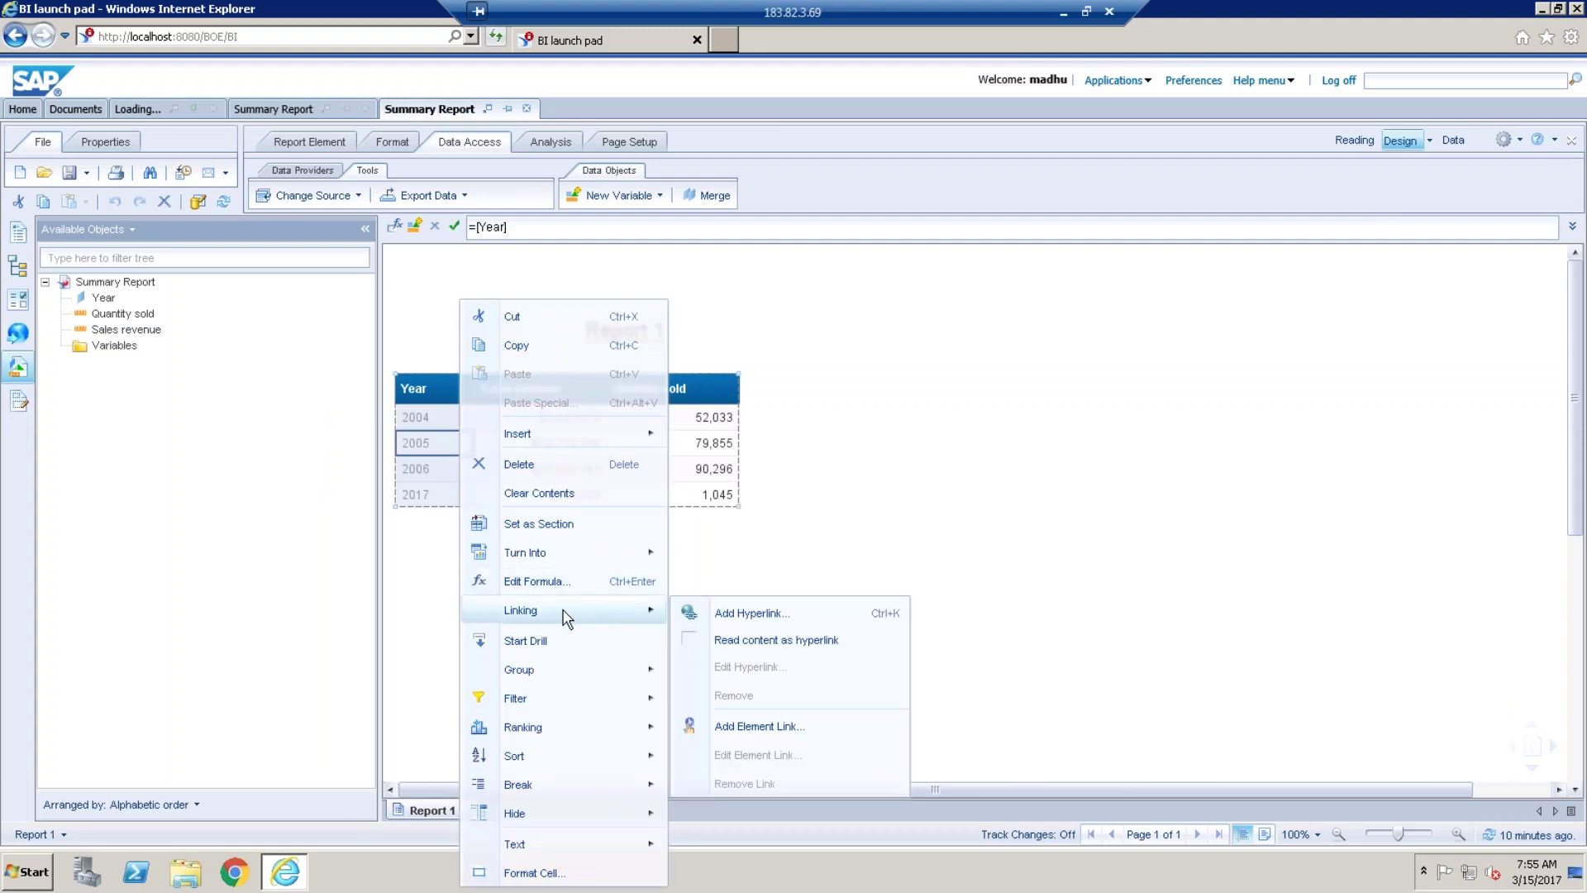
{"action": "left_click", "coordinate": [765, 626]}
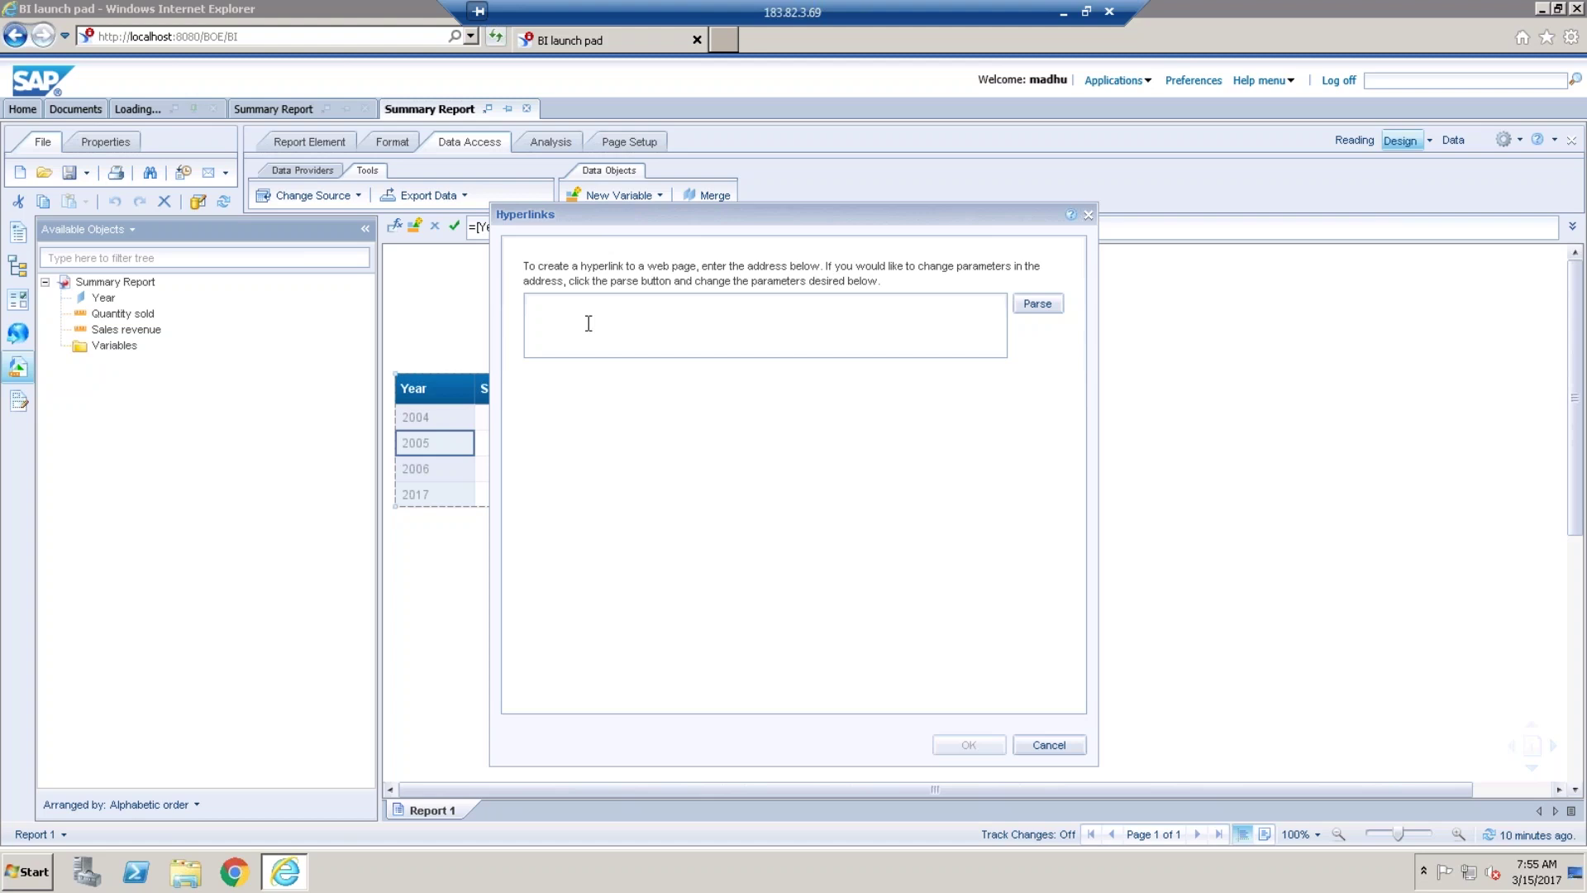
{"action": "left_click", "coordinate": [1048, 745]}
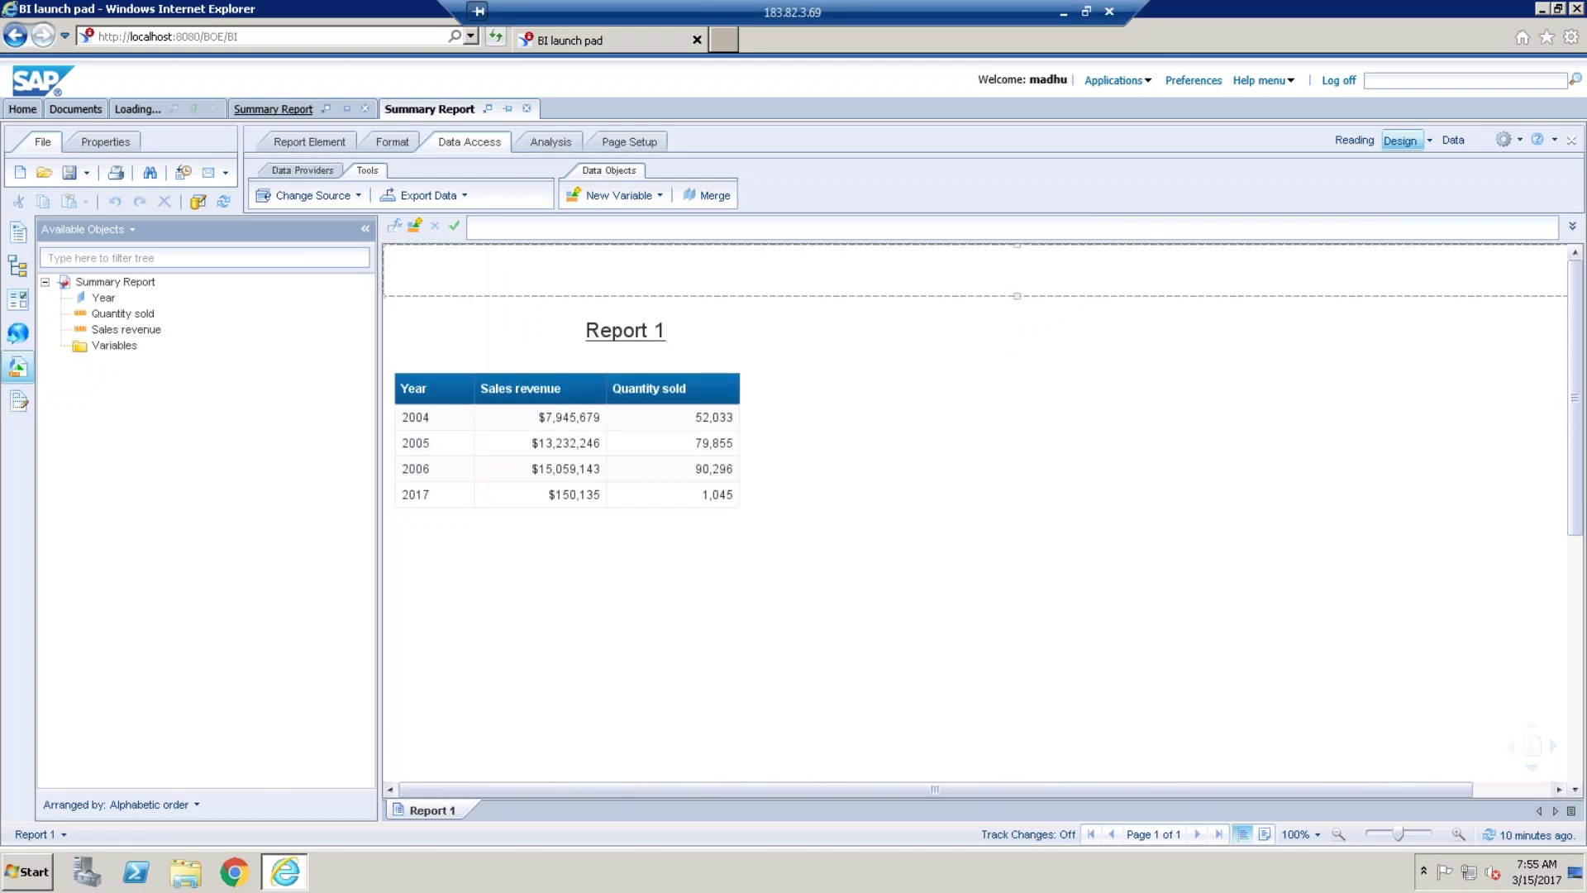
In the HTML version, start a hyperlink on the Year column as a link to document and choose Detail Report as its target.
{"action": "left_click", "coordinate": [276, 109]}
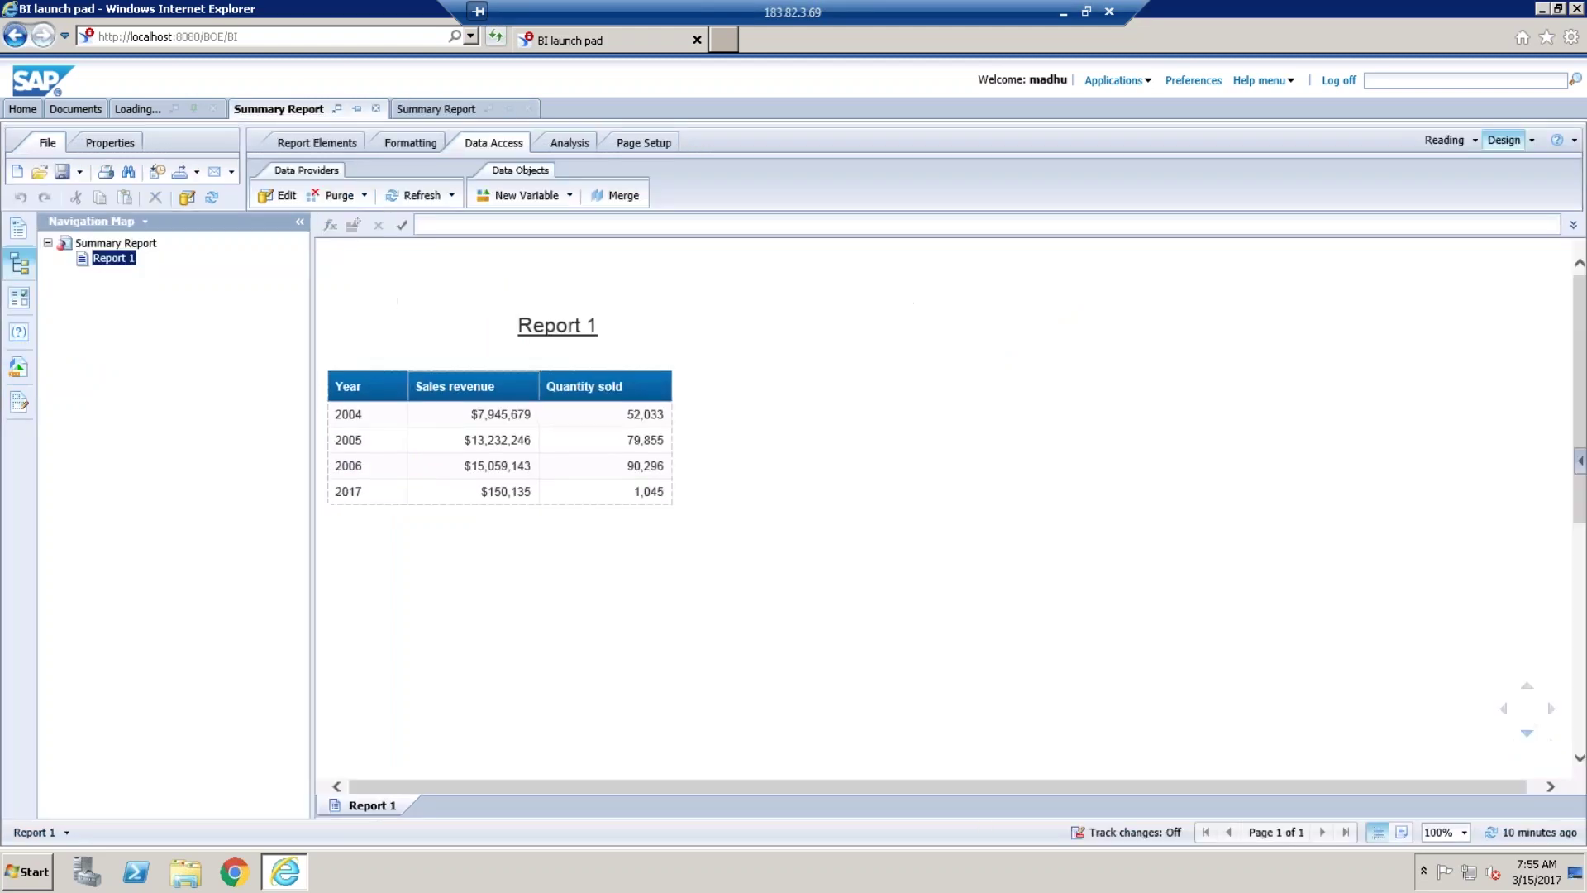
{"action": "left_click", "coordinate": [370, 449]}
{"action": "right_click", "coordinate": [371, 449]}
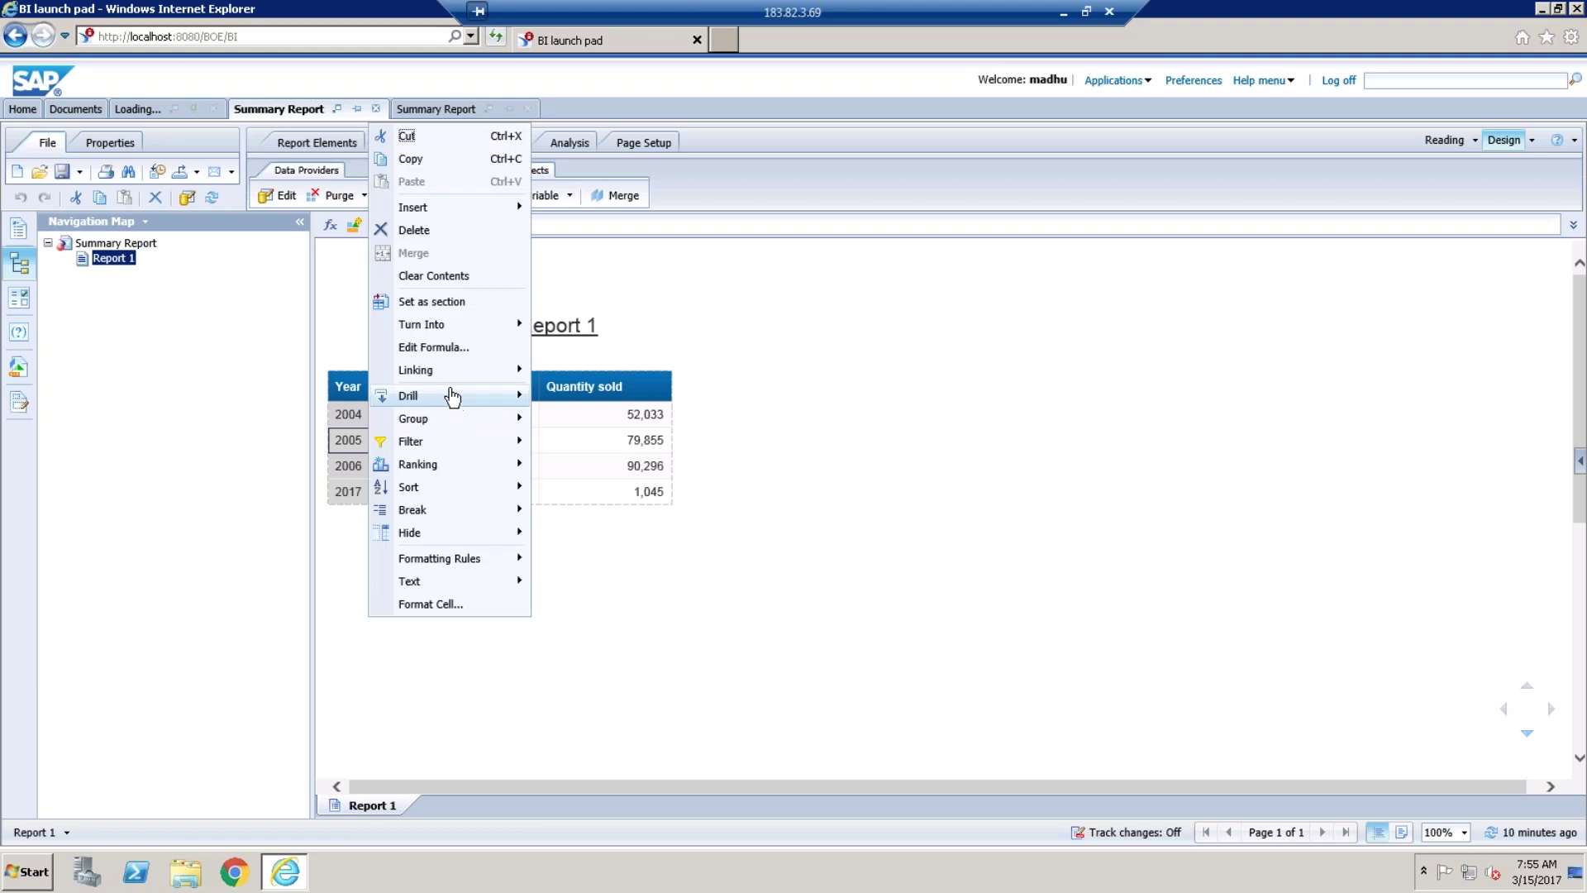
{"action": "mouse_move", "coordinate": [451, 374]}
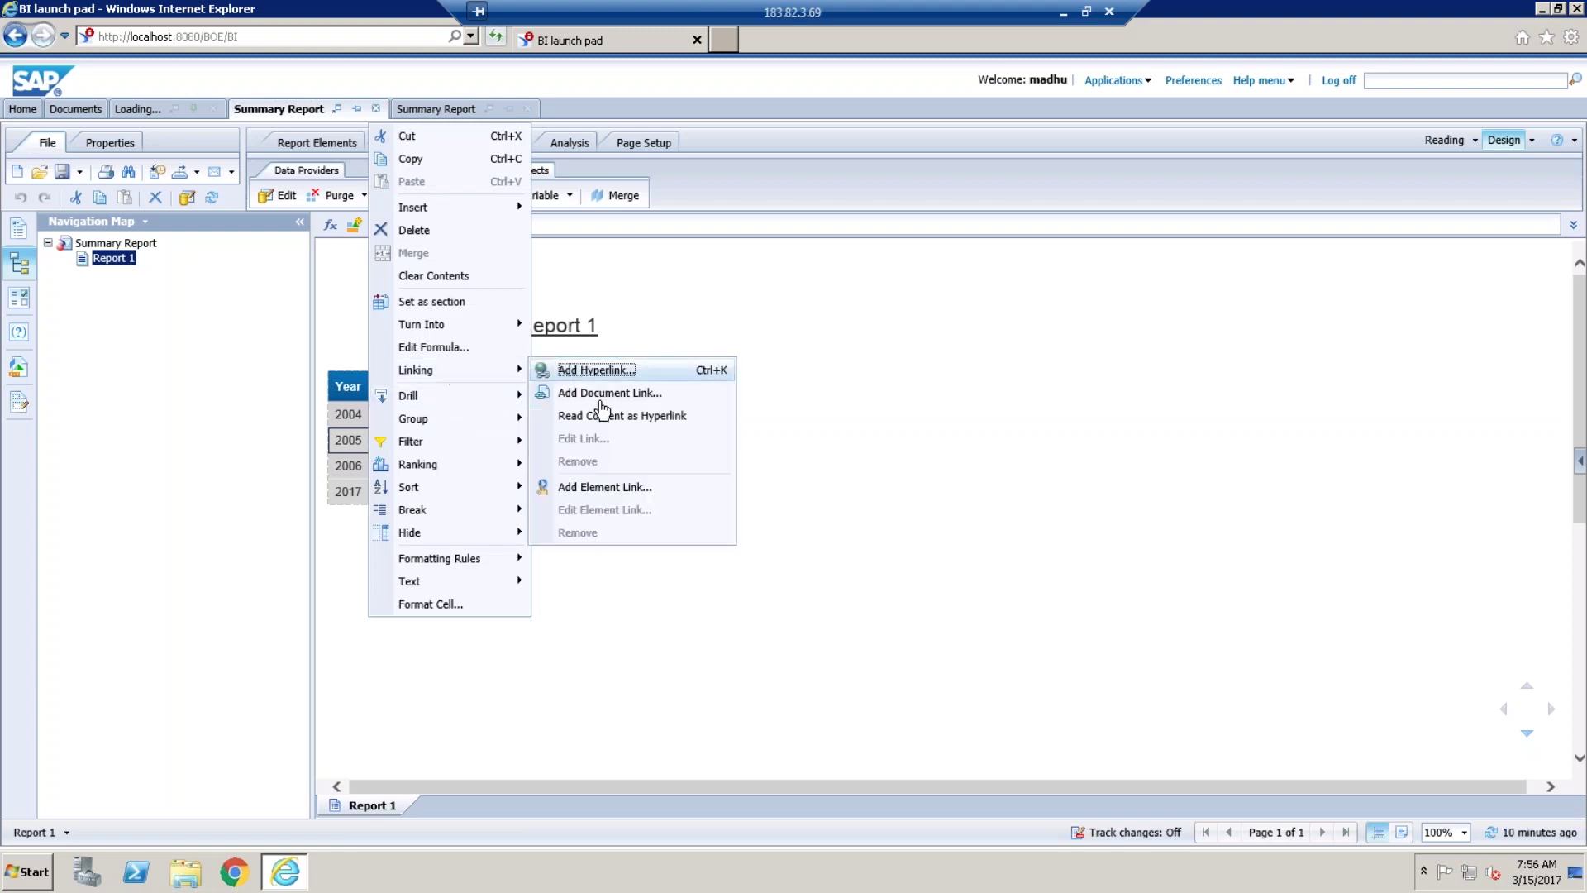
{"action": "left_click", "coordinate": [601, 374]}
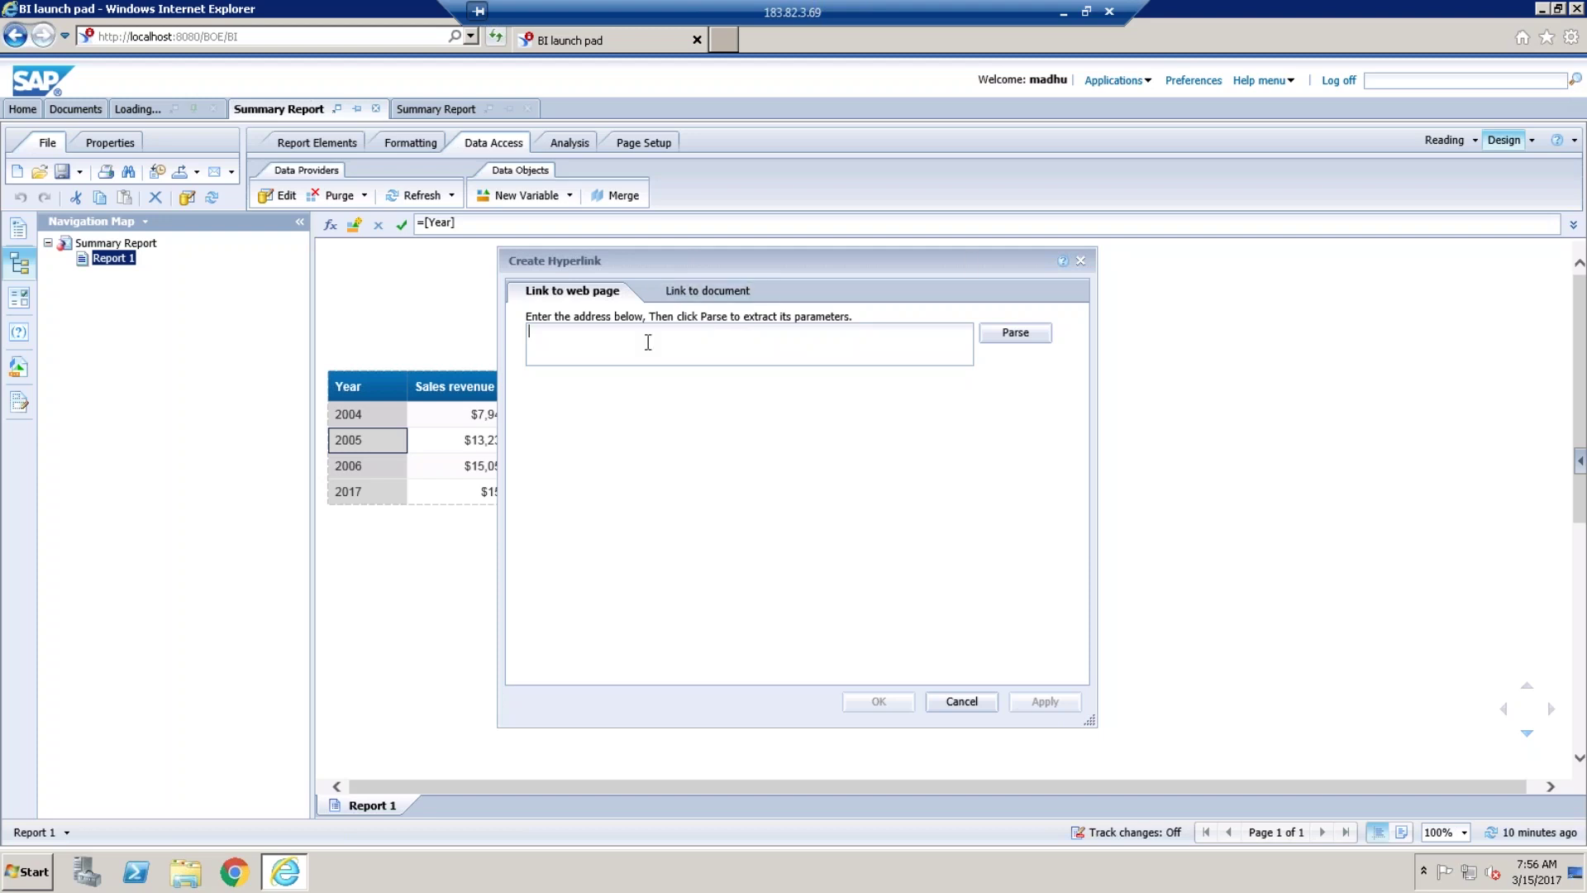
{"action": "left_click", "coordinate": [693, 295]}
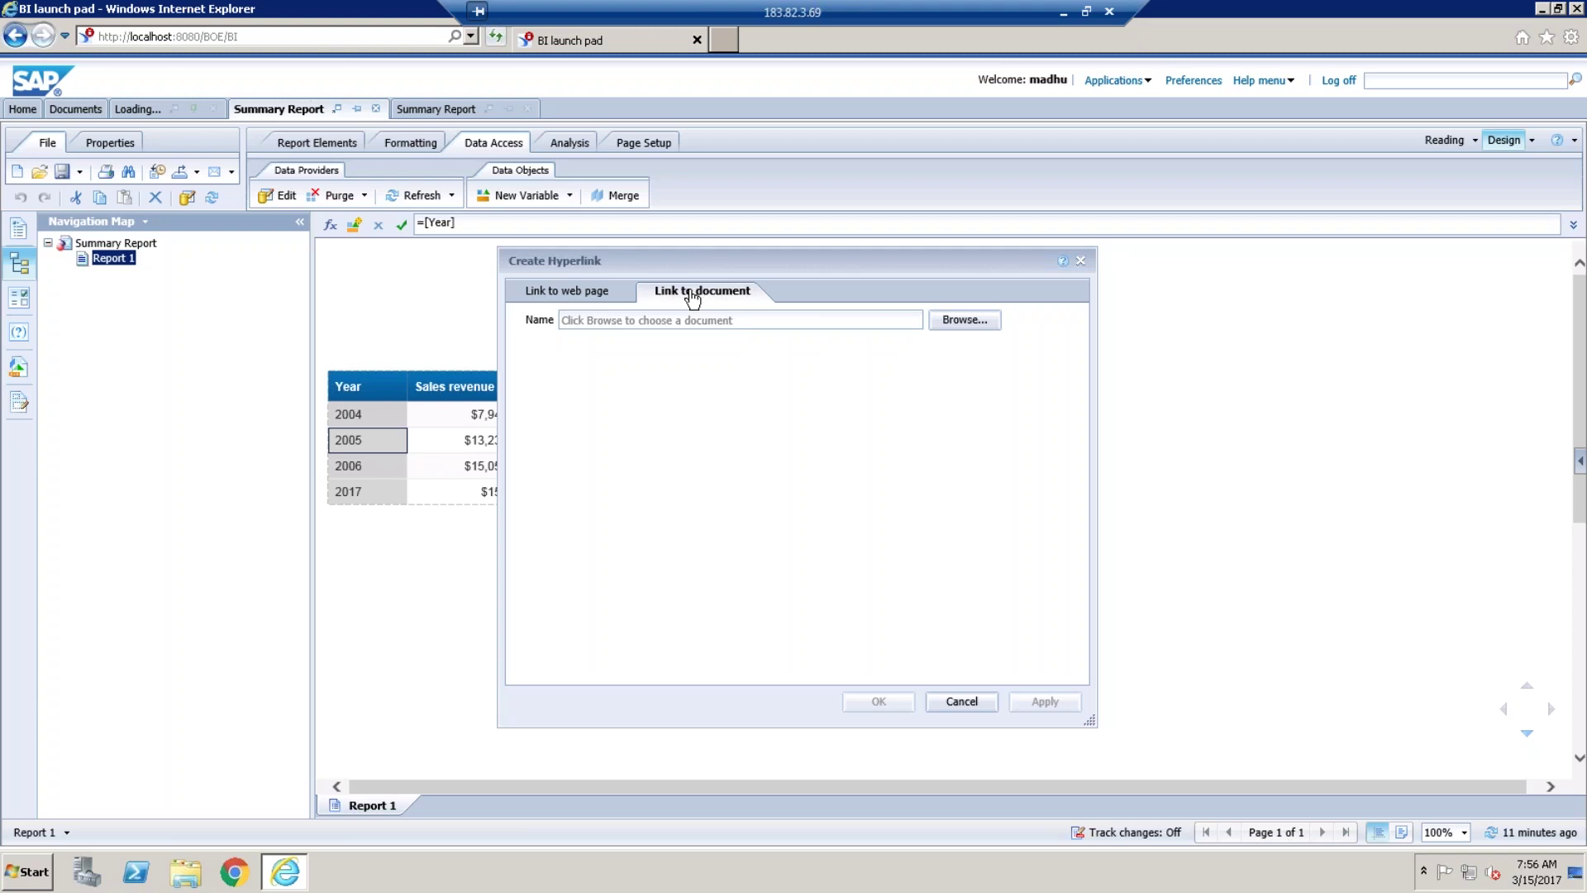
{"action": "left_click", "coordinate": [963, 328]}
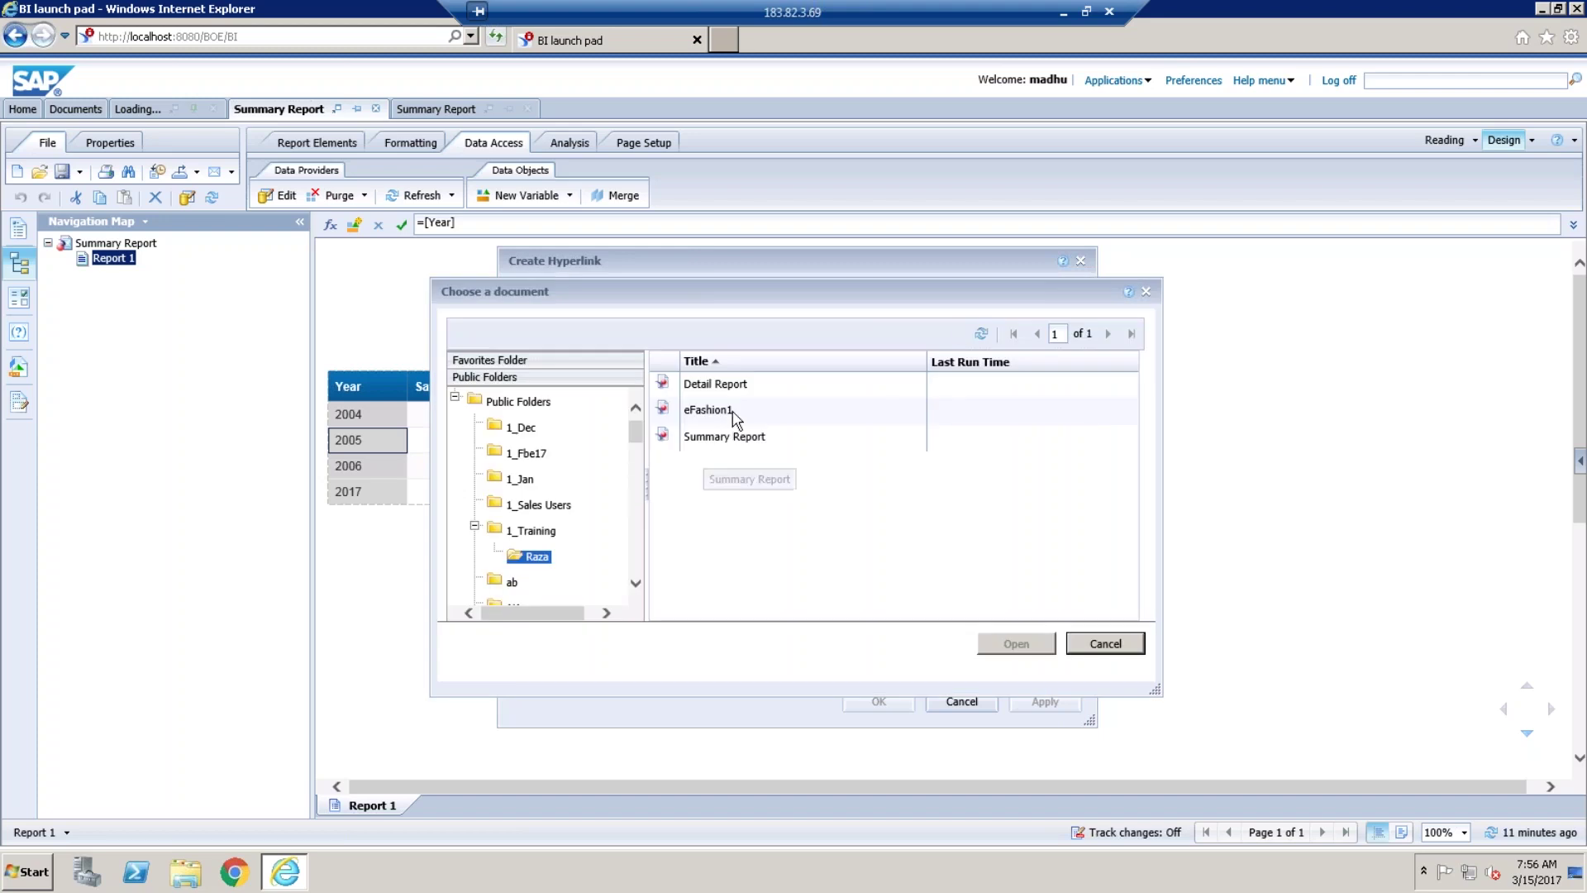
{"action": "left_click", "coordinate": [736, 383]}
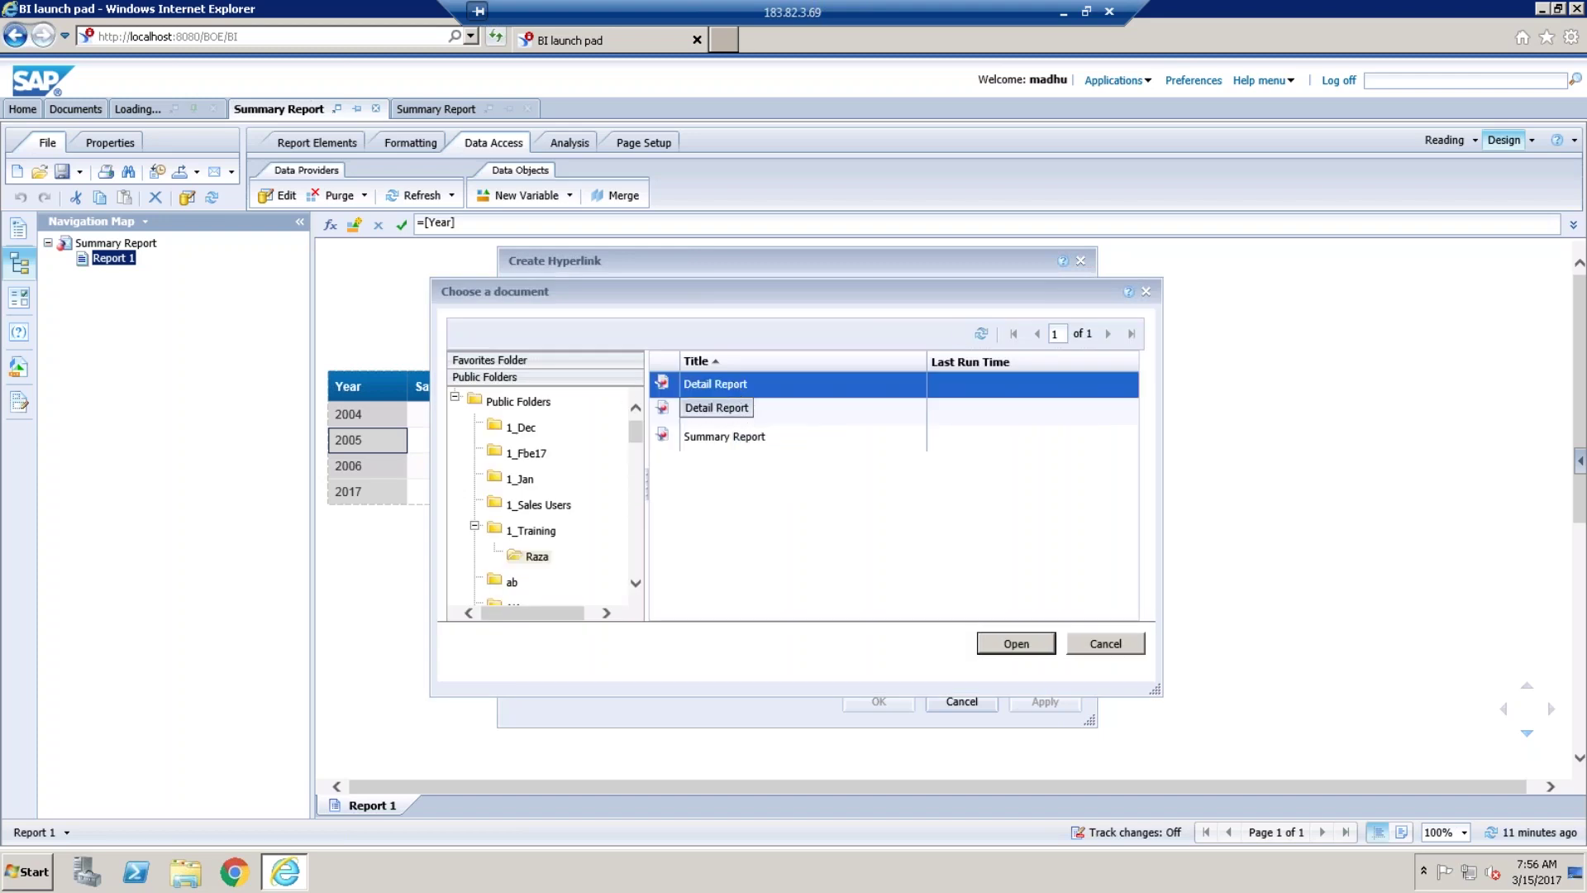
{"action": "left_click", "coordinate": [1033, 643]}
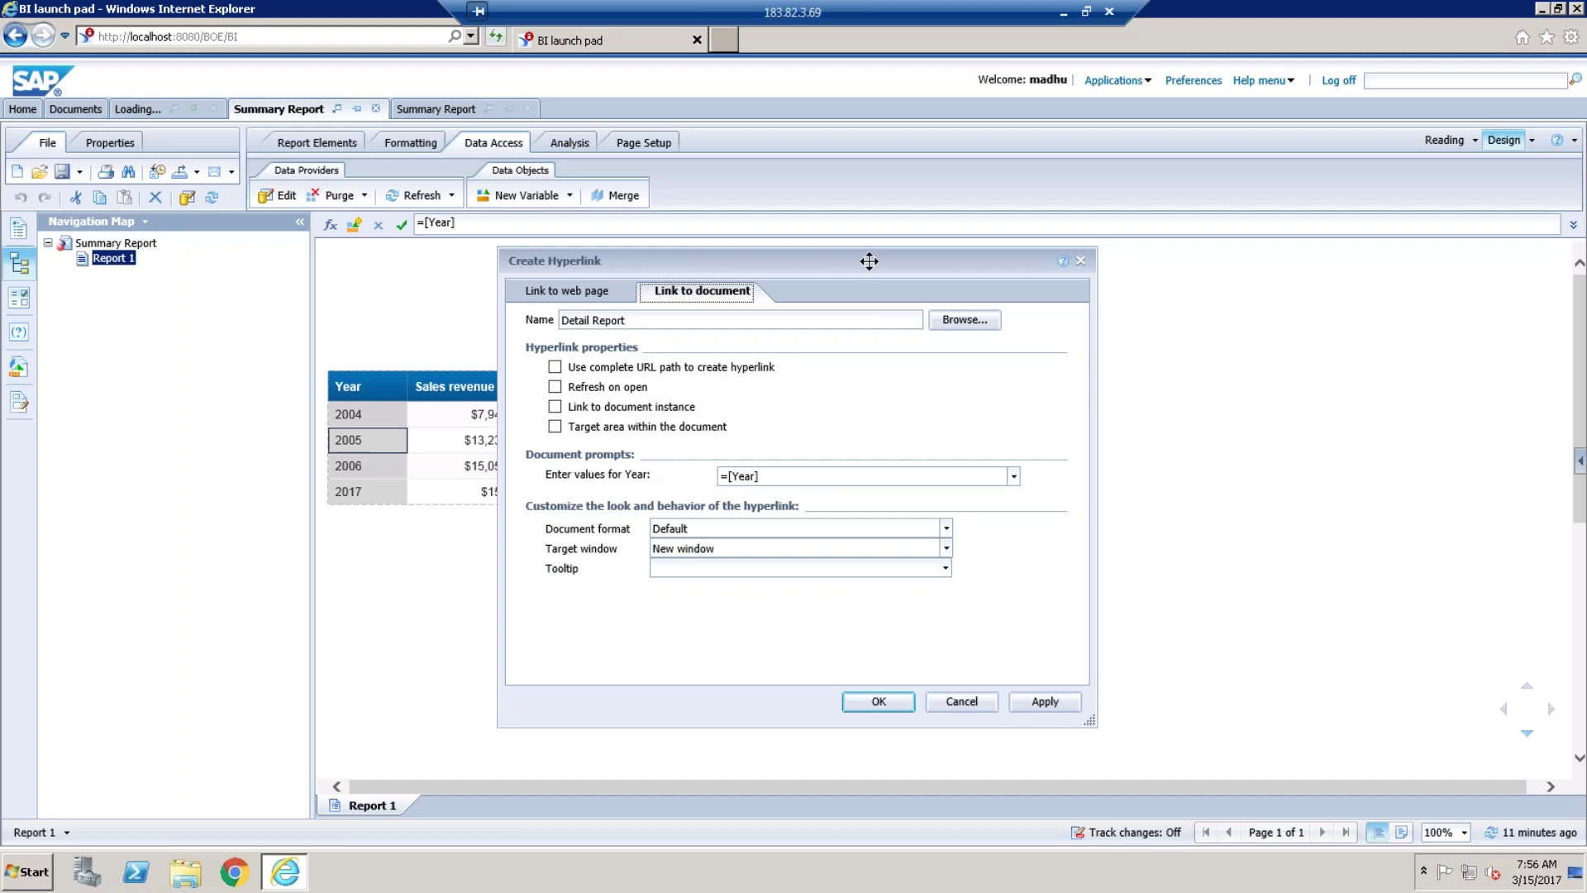
Finish the Detail Report hyperlink with default document format, current window as target, and tooltip "Click Here for Details Report".
{"action": "left_click_drag", "start_coordinate": [947, 252], "coordinate": [1030, 241]}
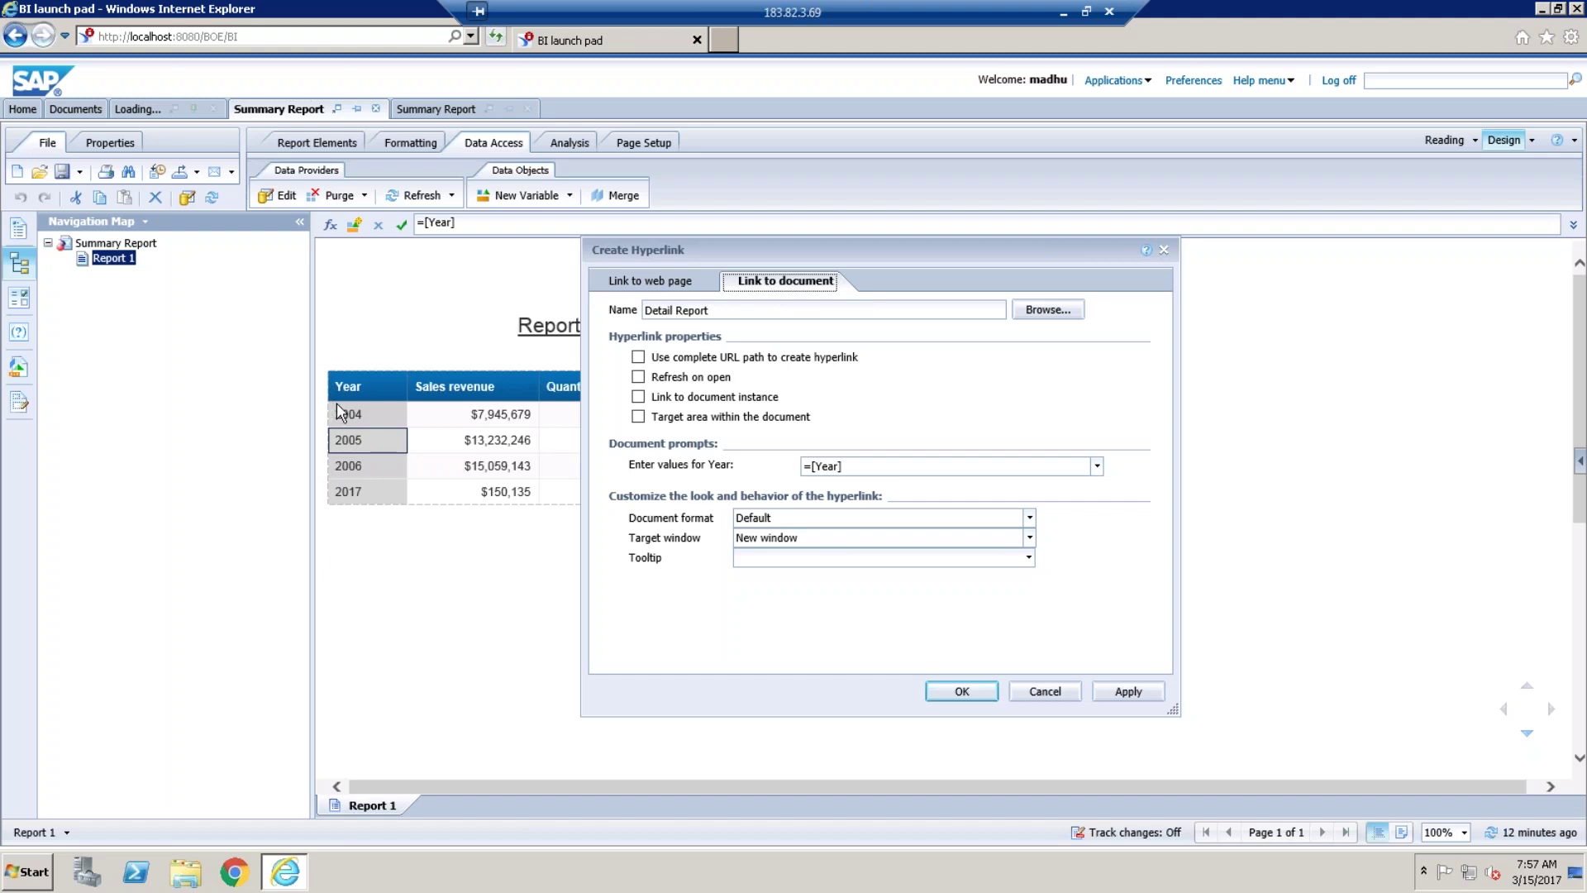
{"action": "left_click", "coordinate": [1030, 518]}
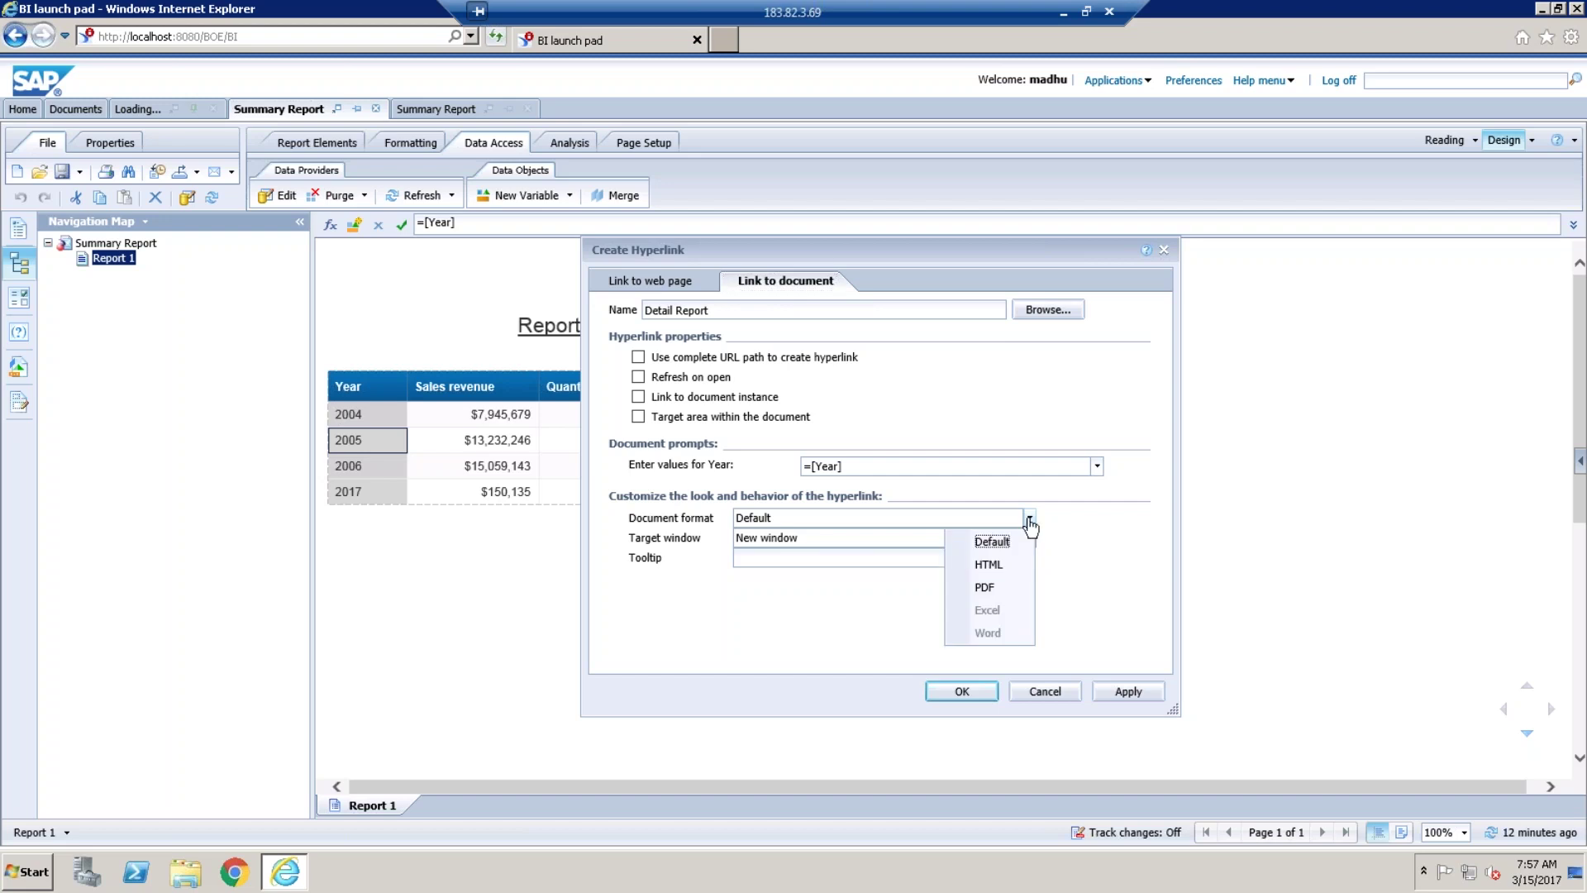
{"action": "left_click", "coordinate": [992, 544]}
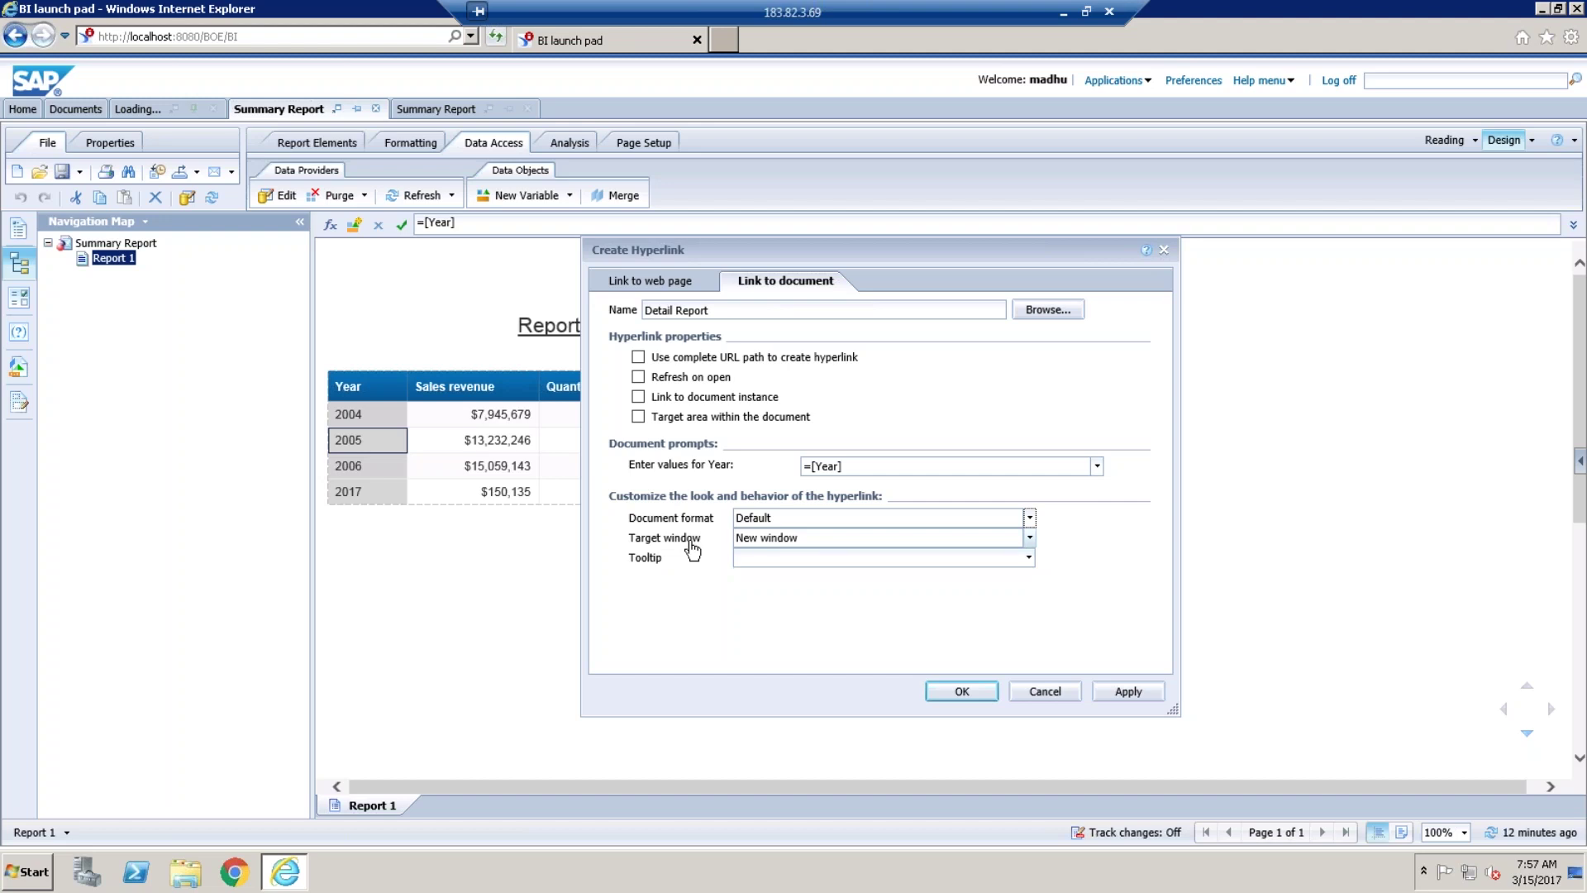
{"action": "left_click", "coordinate": [1029, 537]}
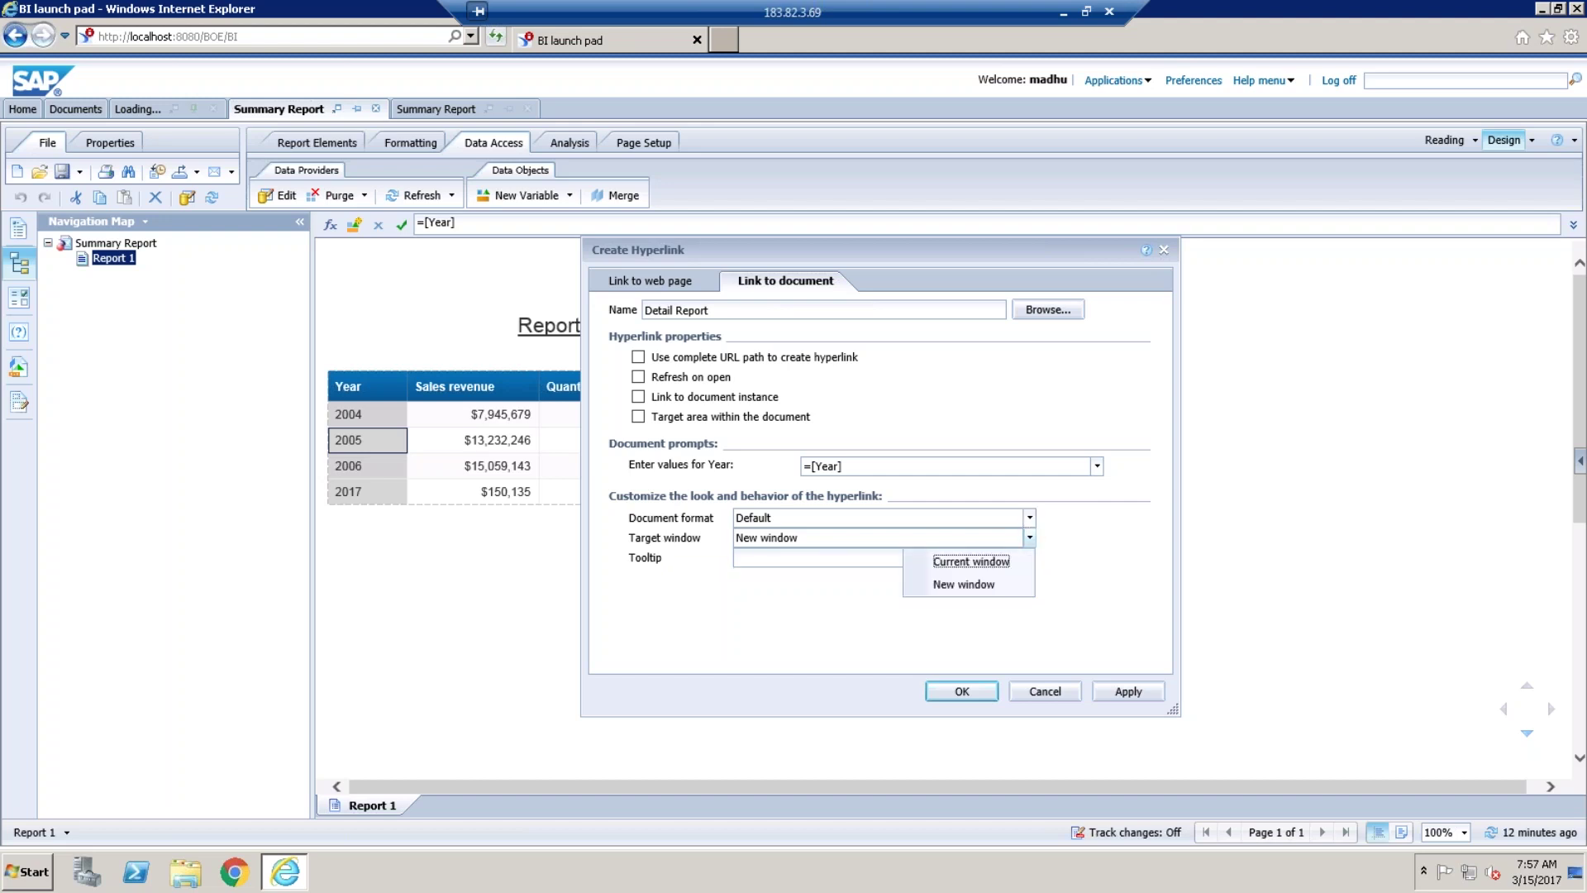
{"action": "left_click", "coordinate": [971, 564]}
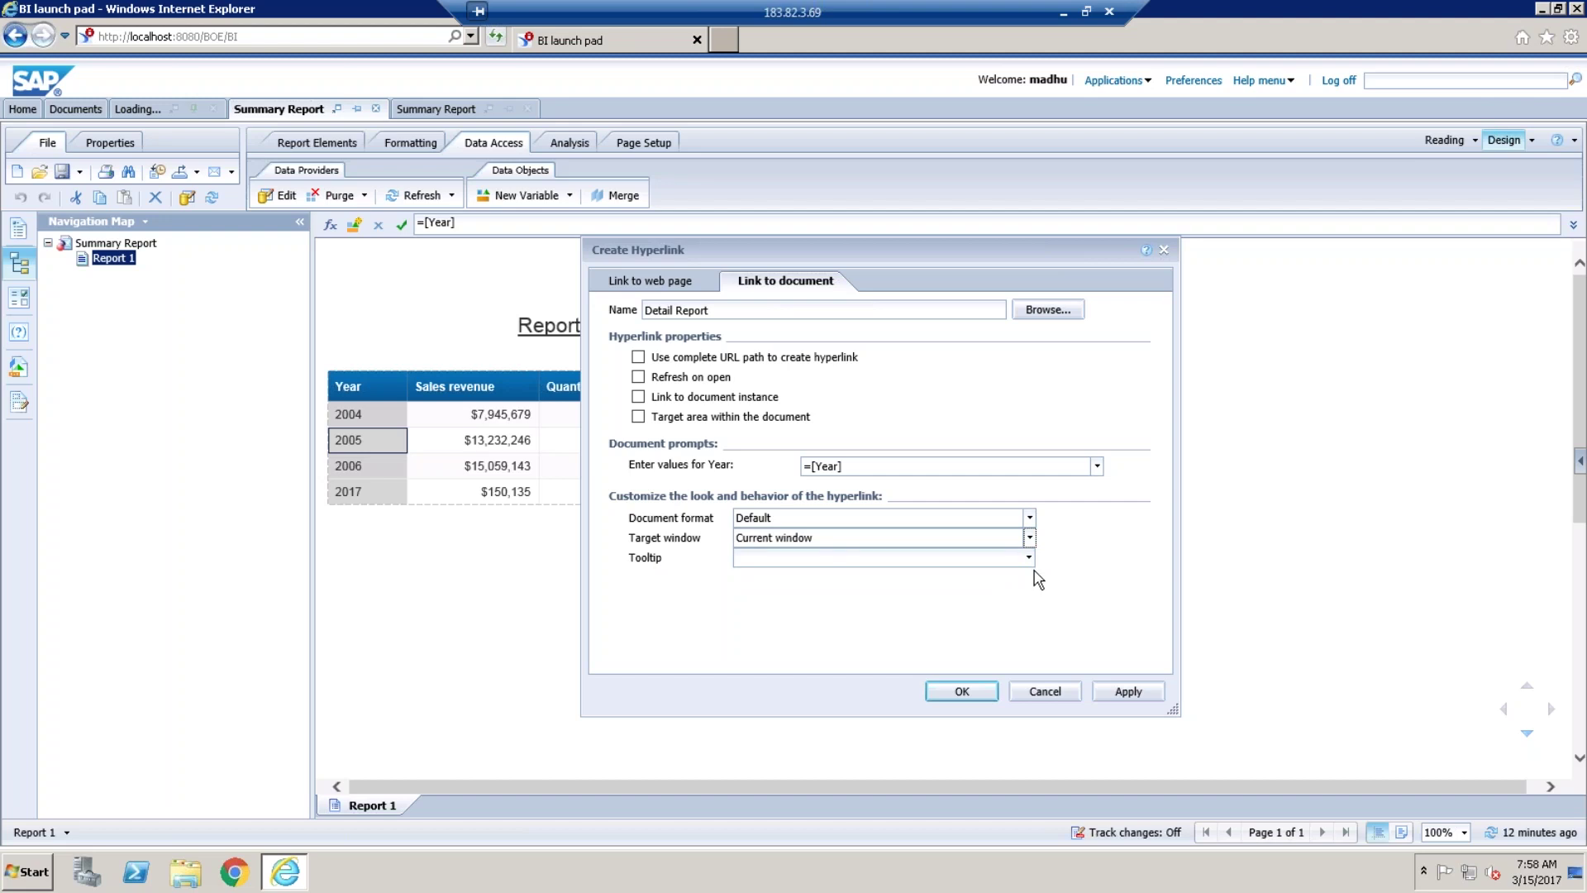
{"action": "left_click", "coordinate": [961, 561]}
{"action": "type", "text": "Click Here for Details Repor"}
{"action": "left_click", "coordinate": [963, 693]}
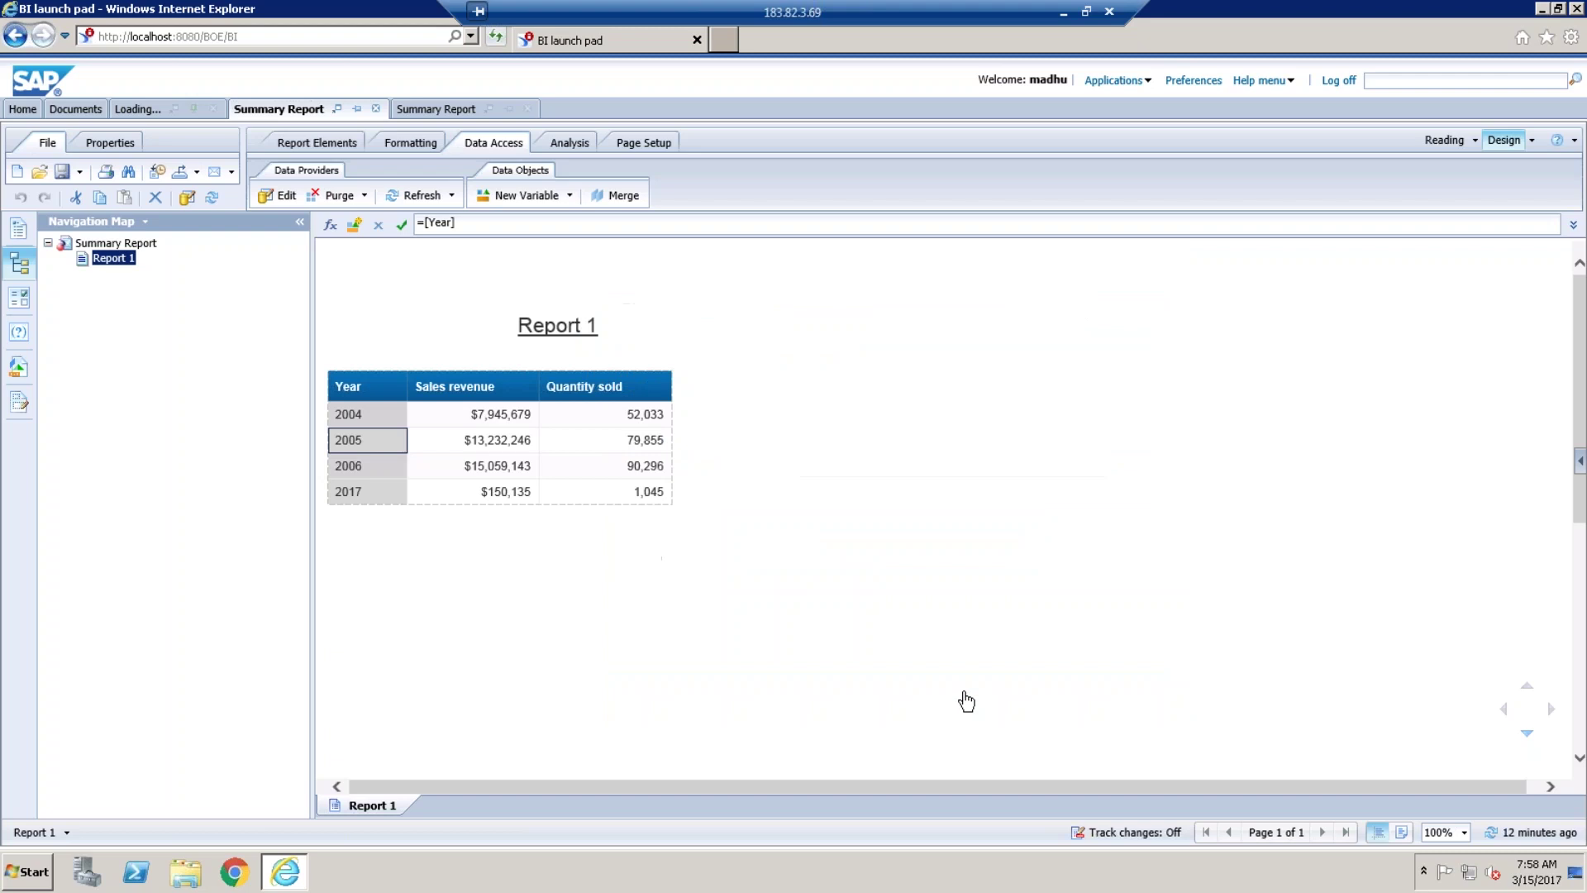
{"action": "left_click", "coordinate": [953, 597]}
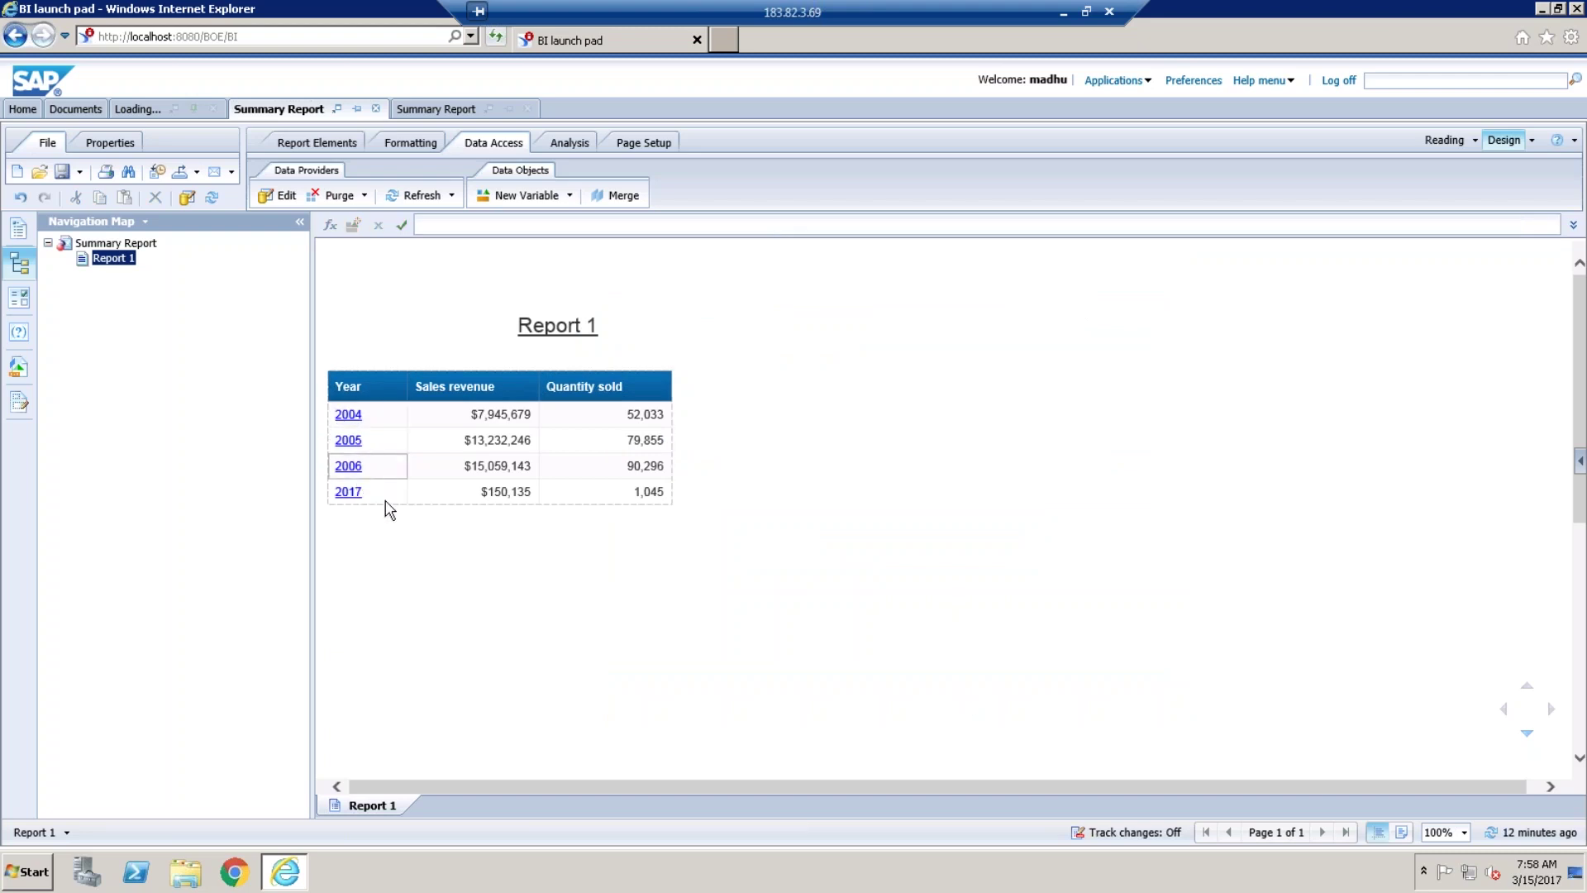
Compare the Year column and its formula in the Applet version of the Summary Report with the linked HTML version.
{"action": "left_click", "coordinate": [436, 108]}
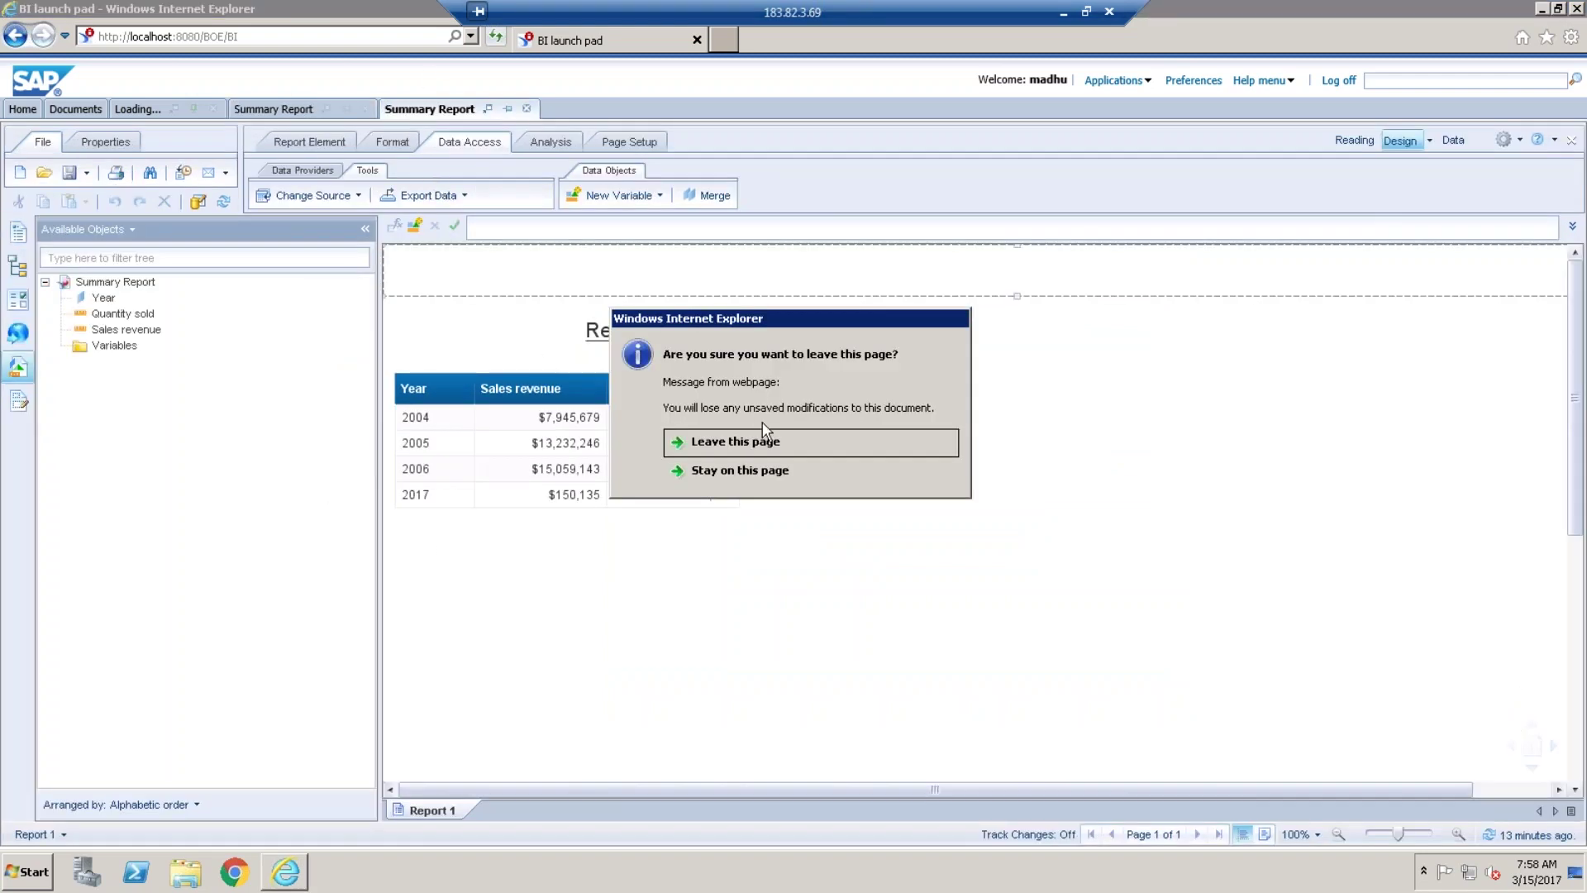
{"action": "left_click", "coordinate": [732, 441]}
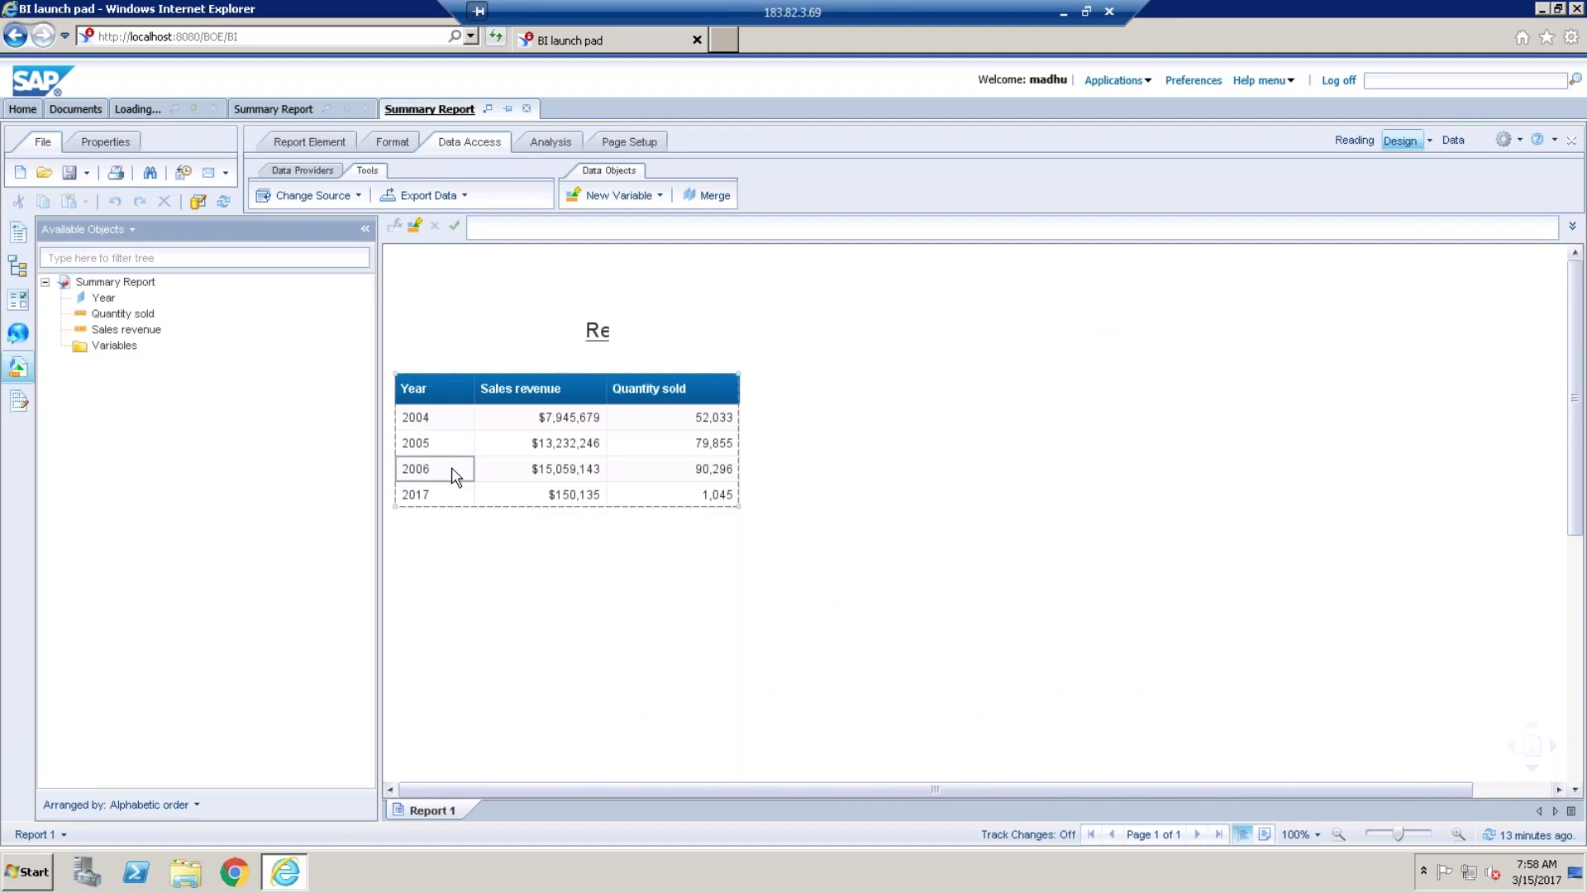
{"action": "left_click", "coordinate": [453, 470]}
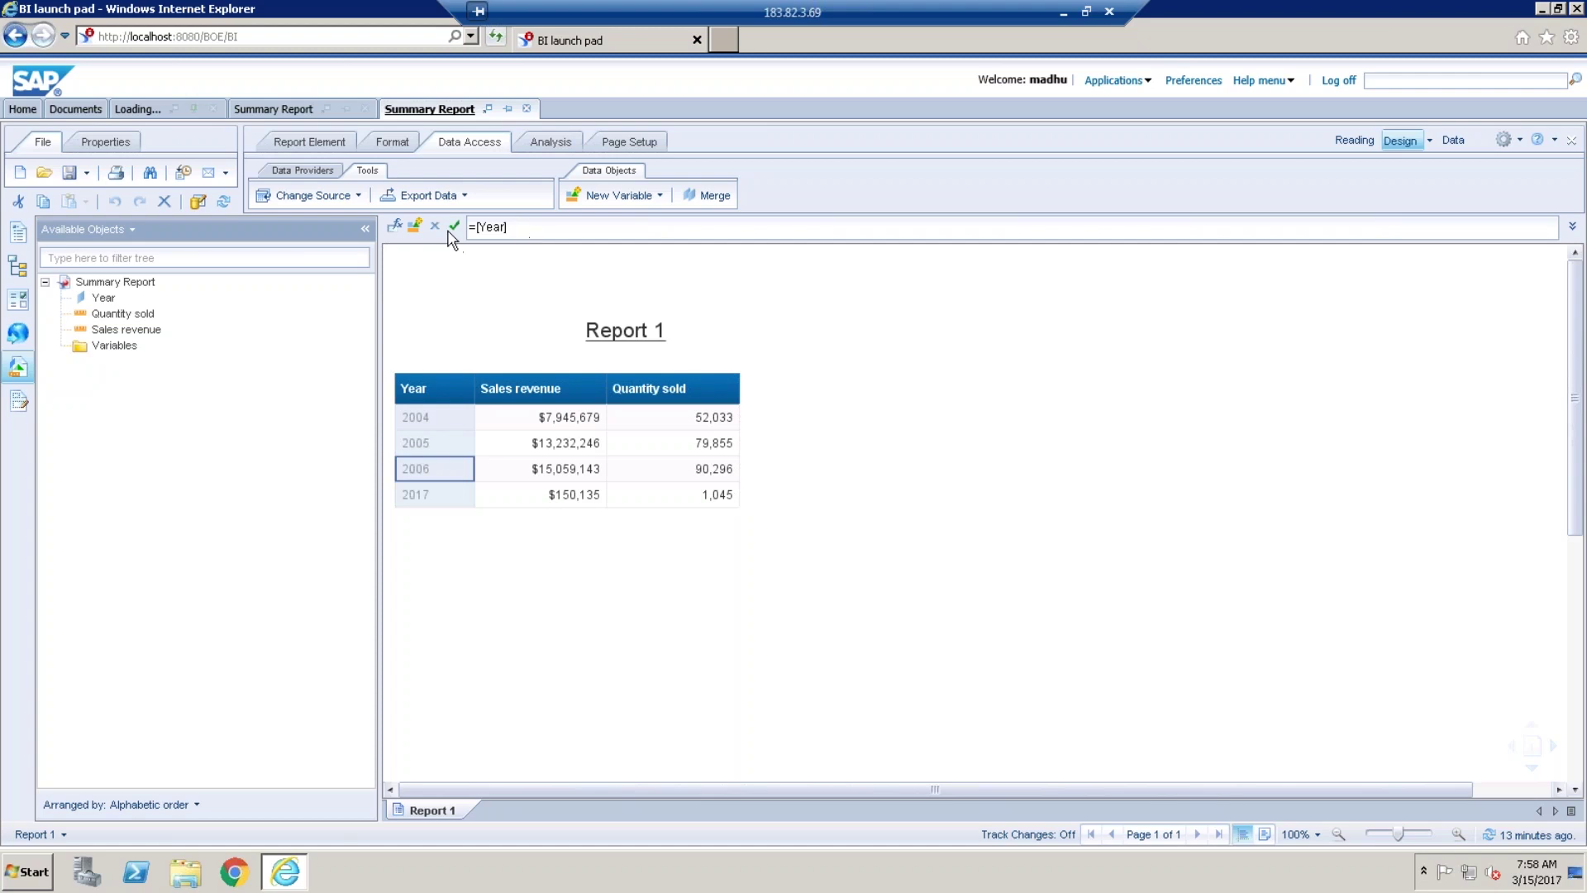
{"action": "left_click", "coordinate": [276, 109]}
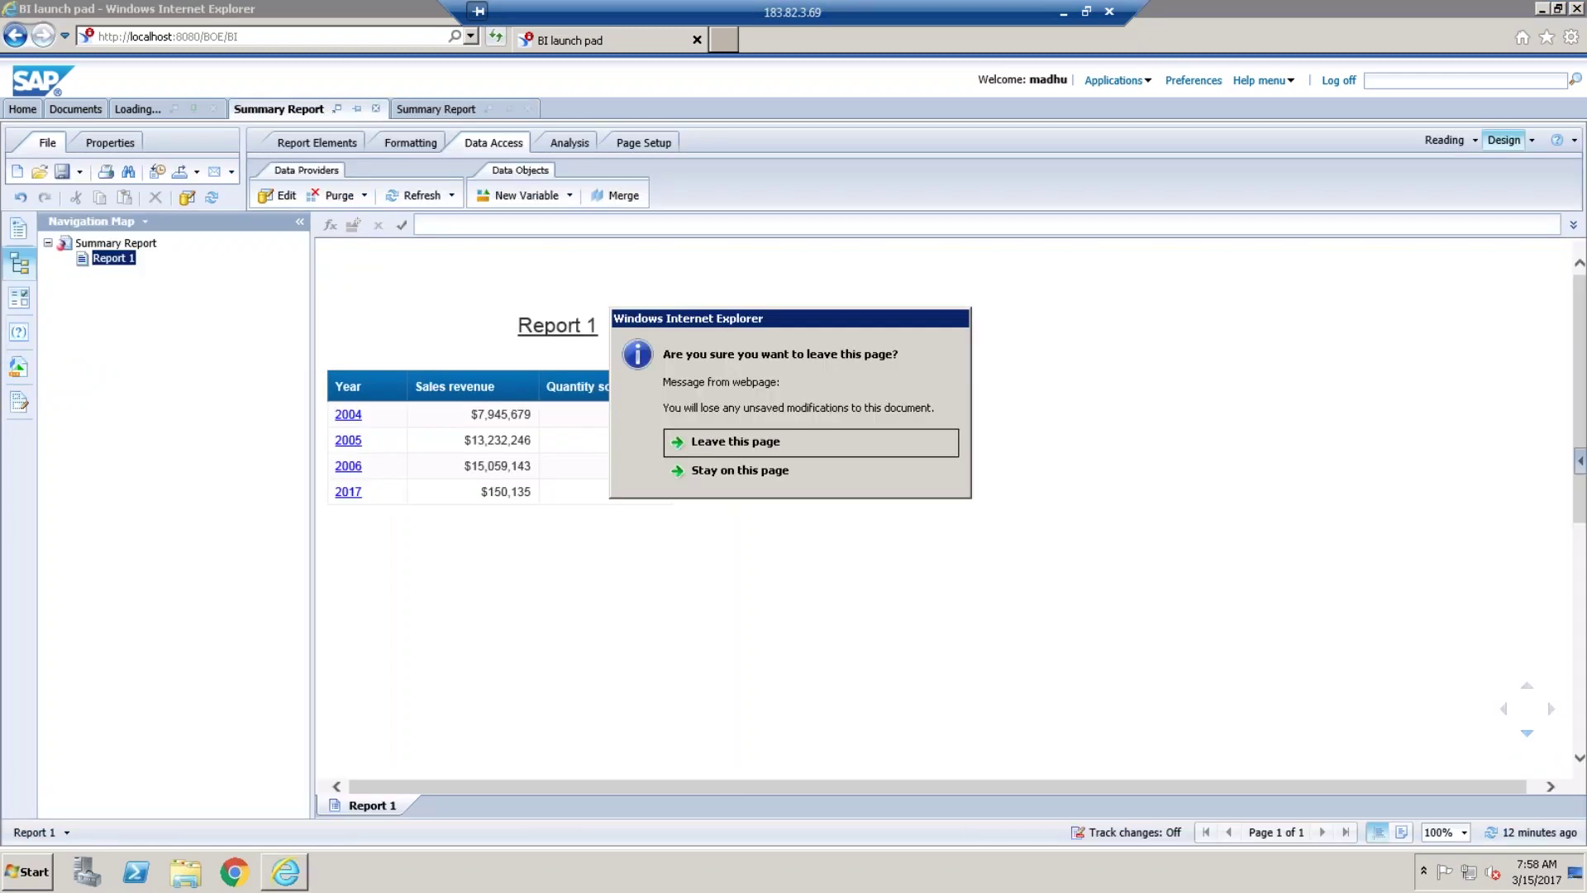
{"action": "left_click", "coordinate": [799, 465]}
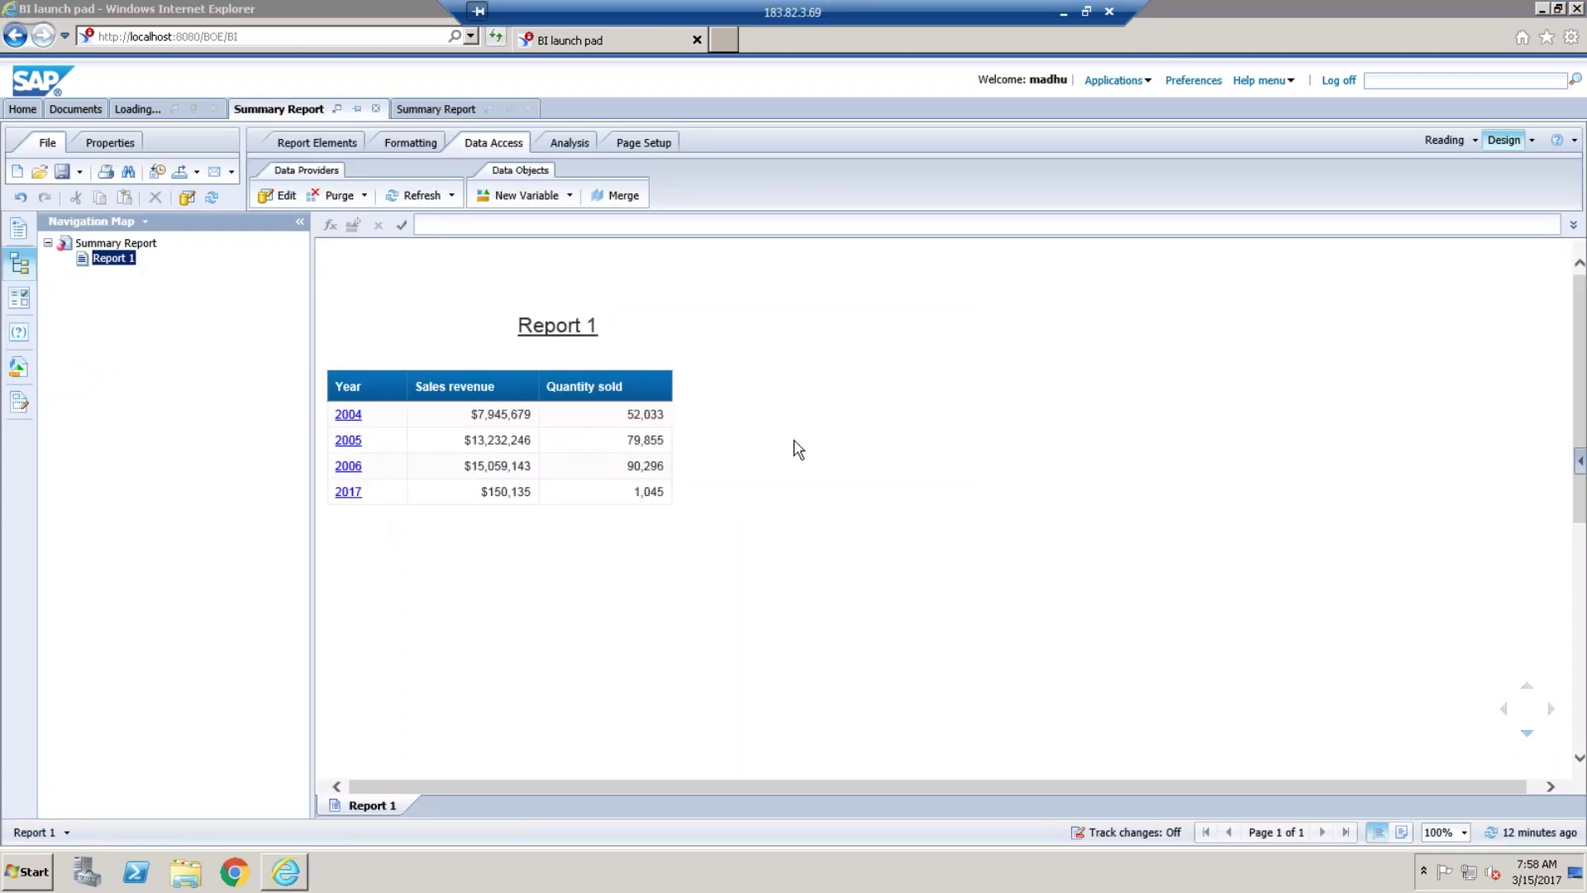
Copy the entire hyperlink formula of the Year column in the HTML Summary Report.
{"action": "left_click", "coordinate": [396, 466]}
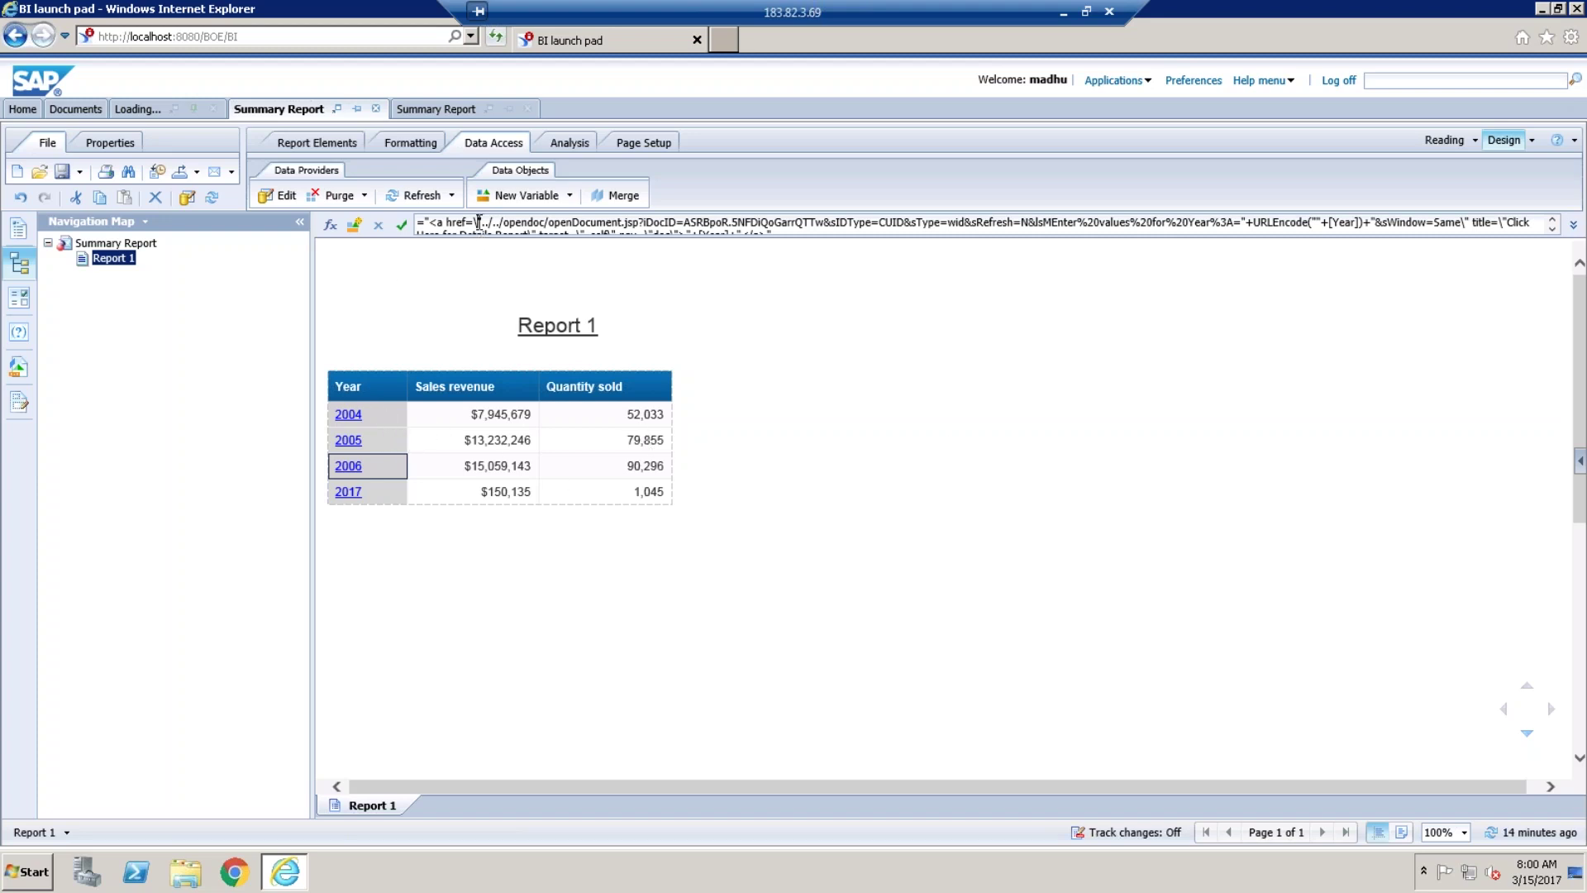
{"action": "key", "text": "ctrl+a"}
{"action": "key", "text": "ctrl+c"}
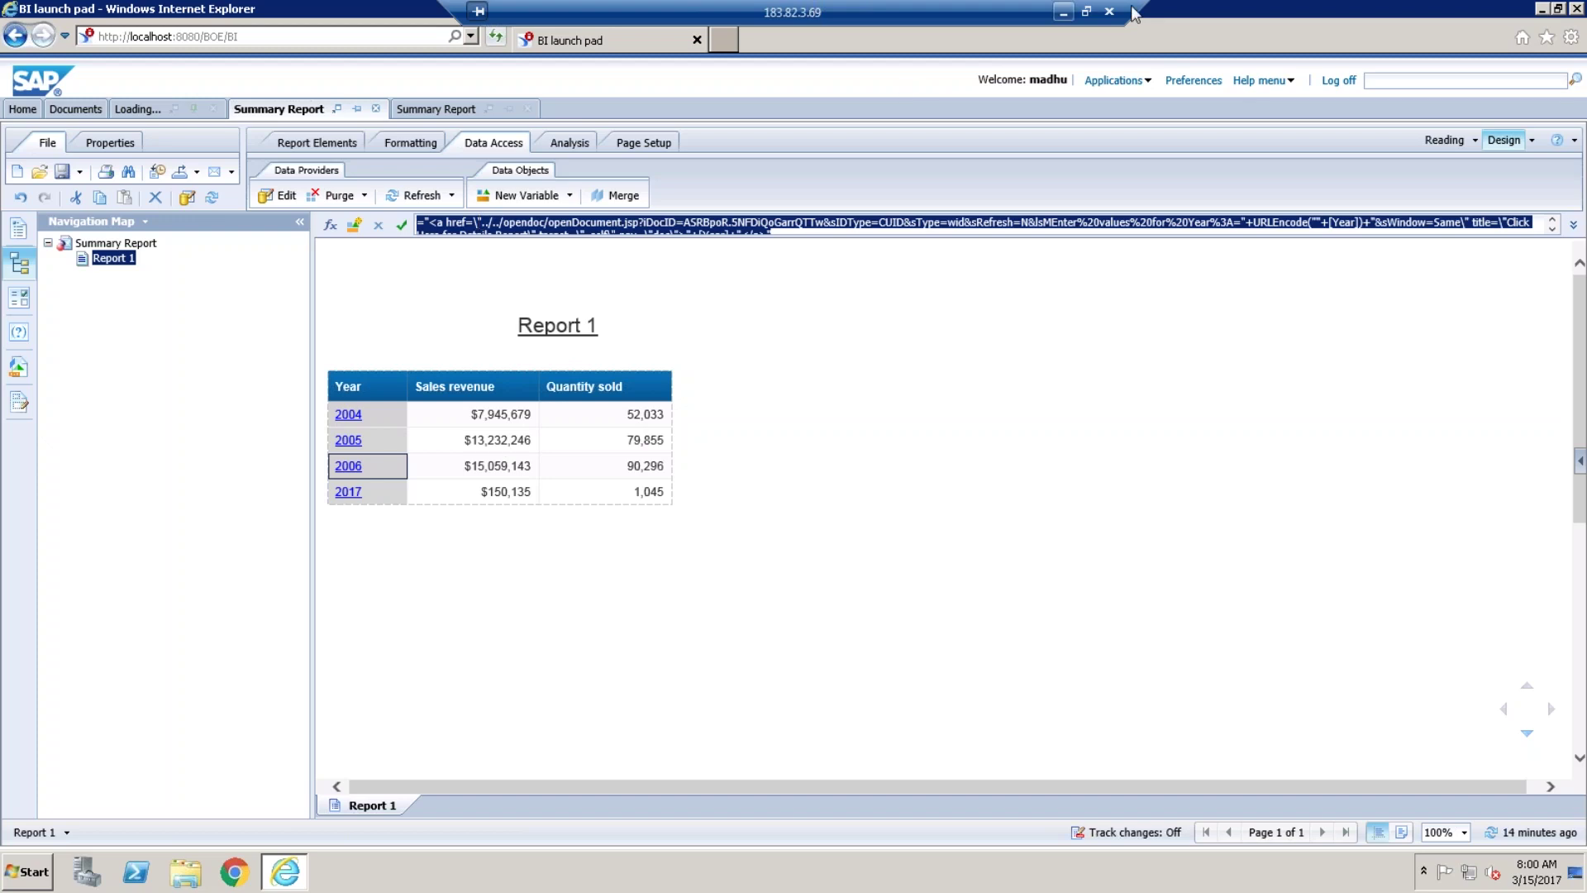
Switch to Paint and paste the copied openDocument formula into a text box beside the linking notes, widening the box slightly.
{"action": "left_click", "coordinate": [1059, 15]}
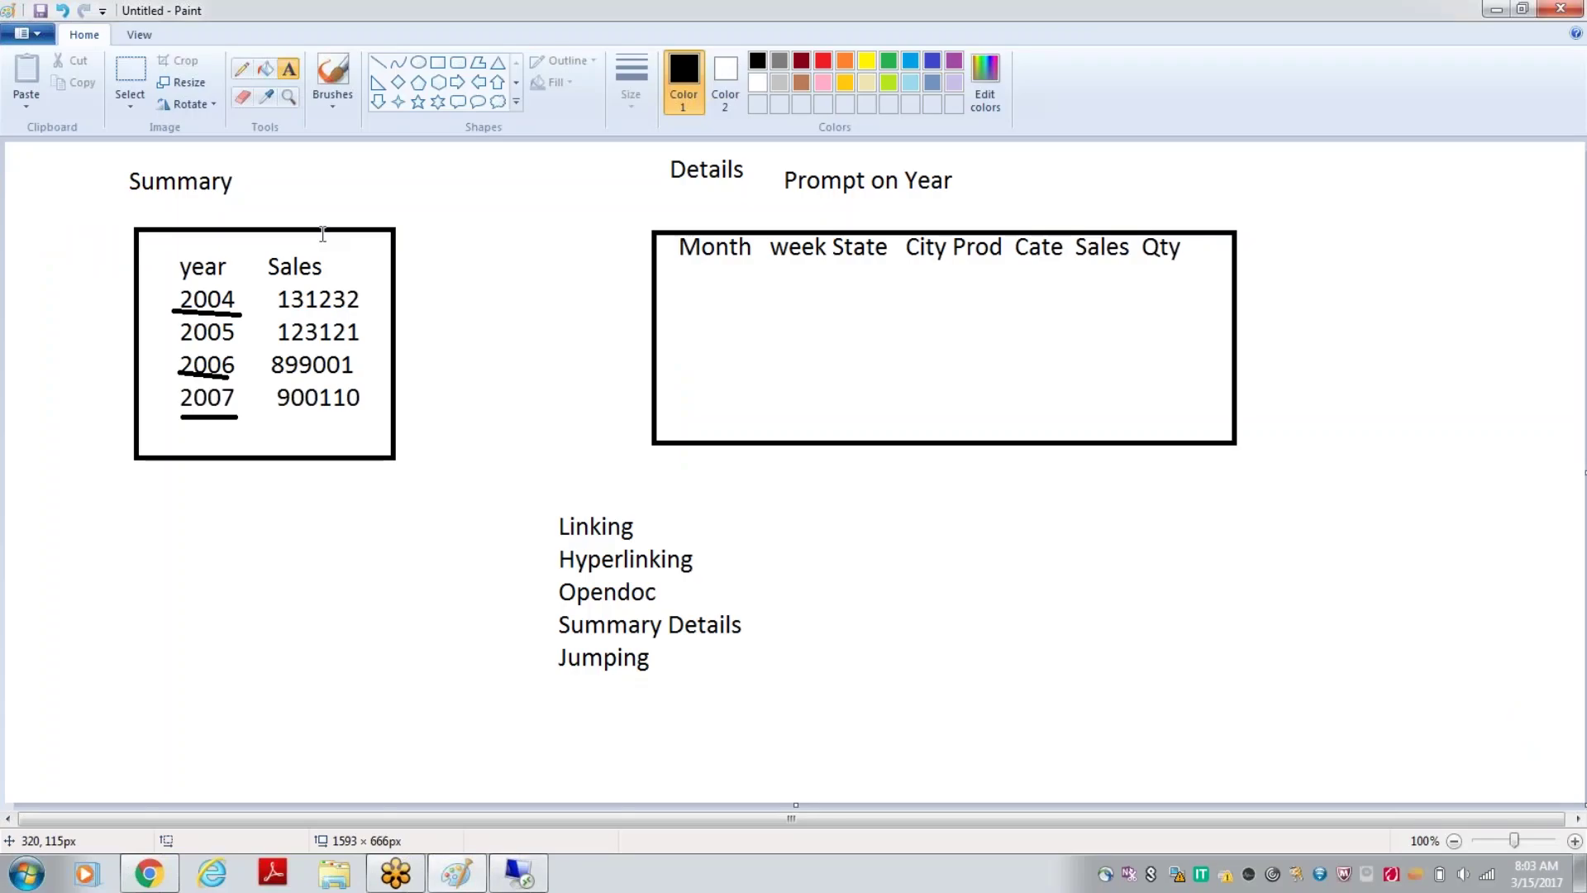
{"action": "left_click", "coordinate": [289, 69]}
{"action": "left_click_drag", "start_coordinate": [836, 532], "coordinate": [1562, 759]}
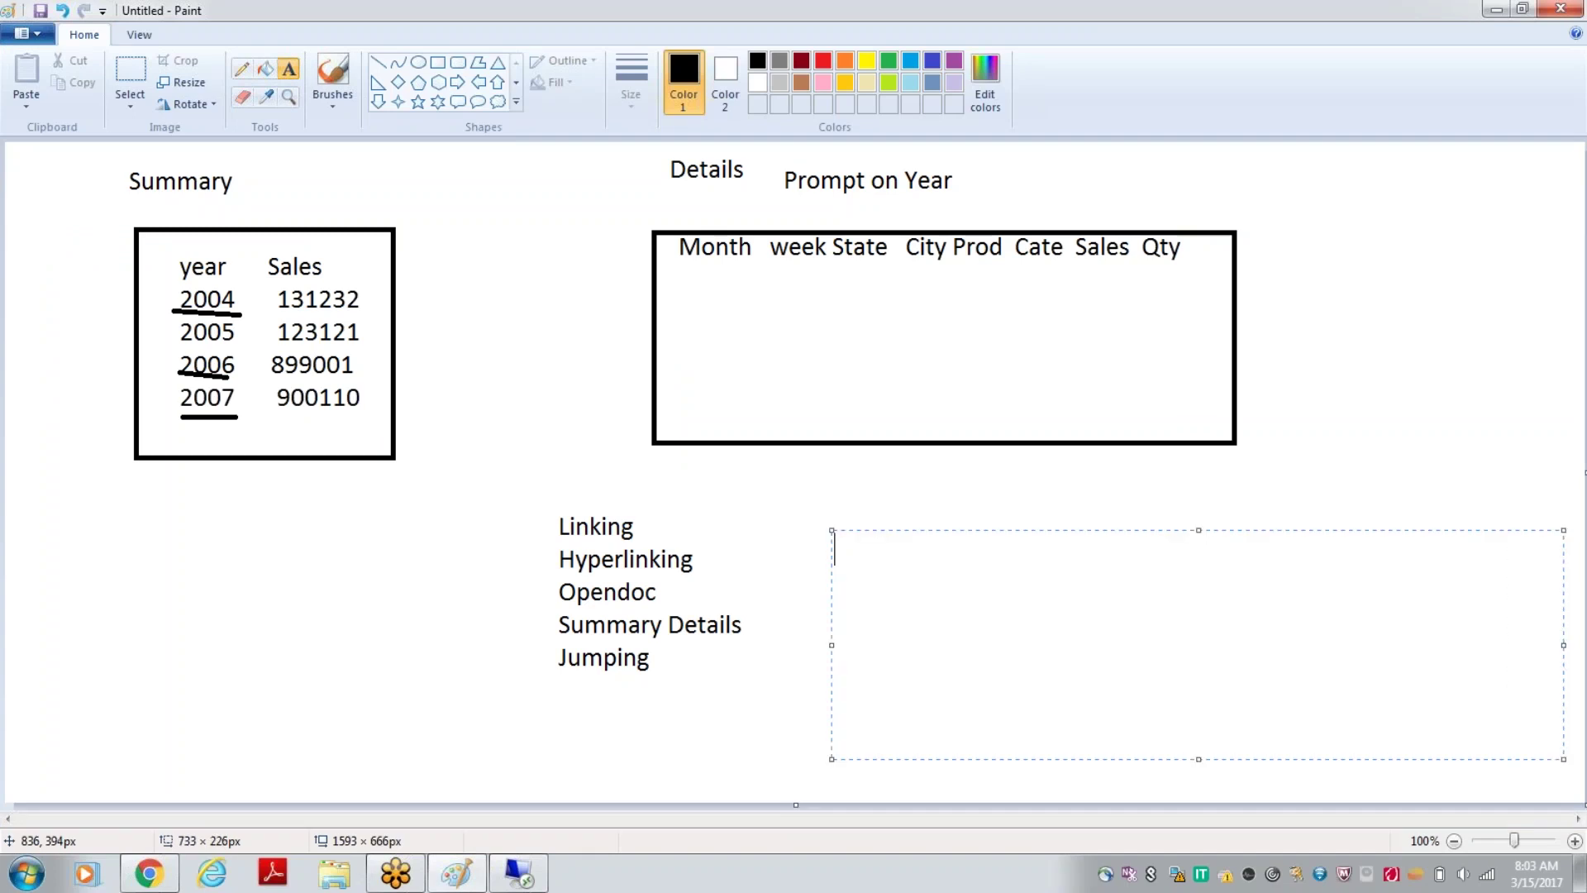
{"action": "key", "text": "ctrl+v"}
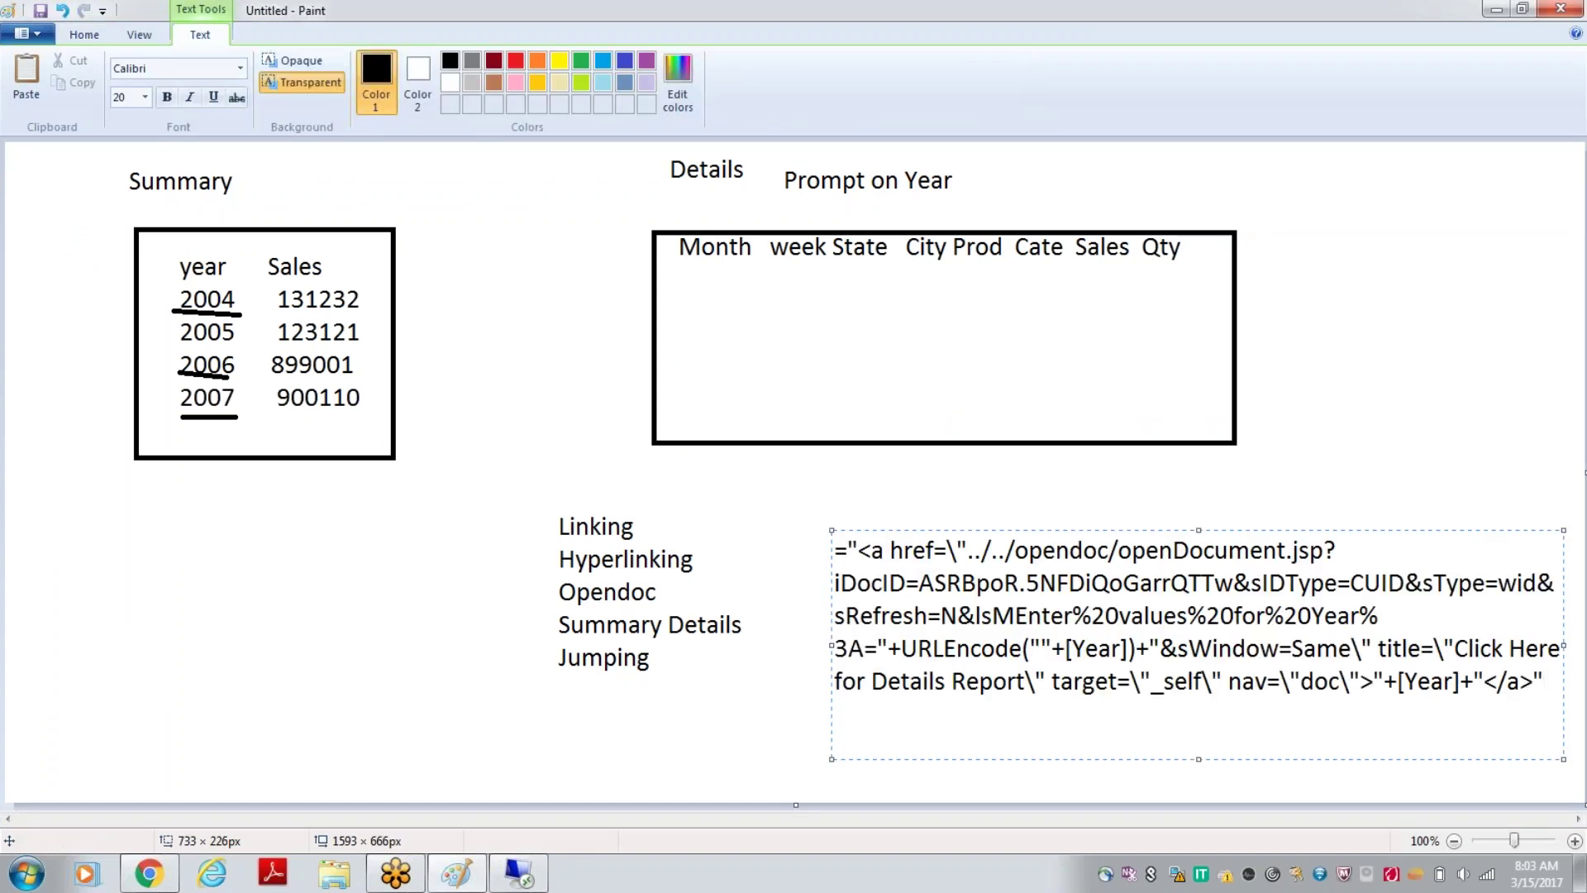
{"action": "left_click_drag", "start_coordinate": [832, 644], "coordinate": [807, 645]}
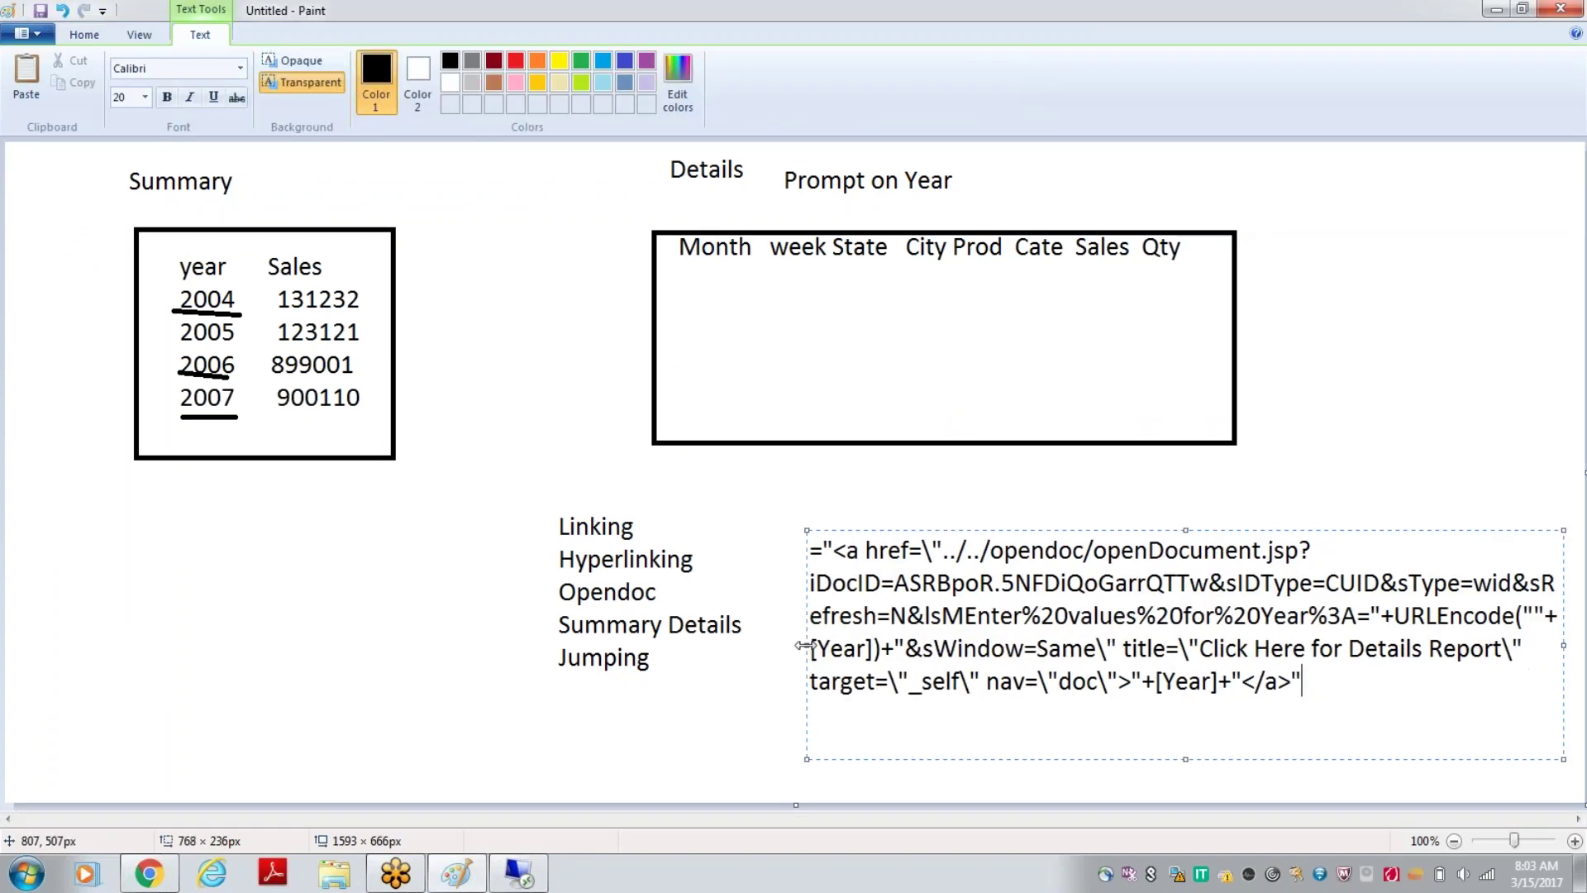
{"action": "left_click", "coordinate": [773, 469]}
Return to the BI launch pad session, close both Summary Report documents, and decline to run the Web Intelligence application in the security warning.
{"action": "left_click", "coordinate": [518, 873]}
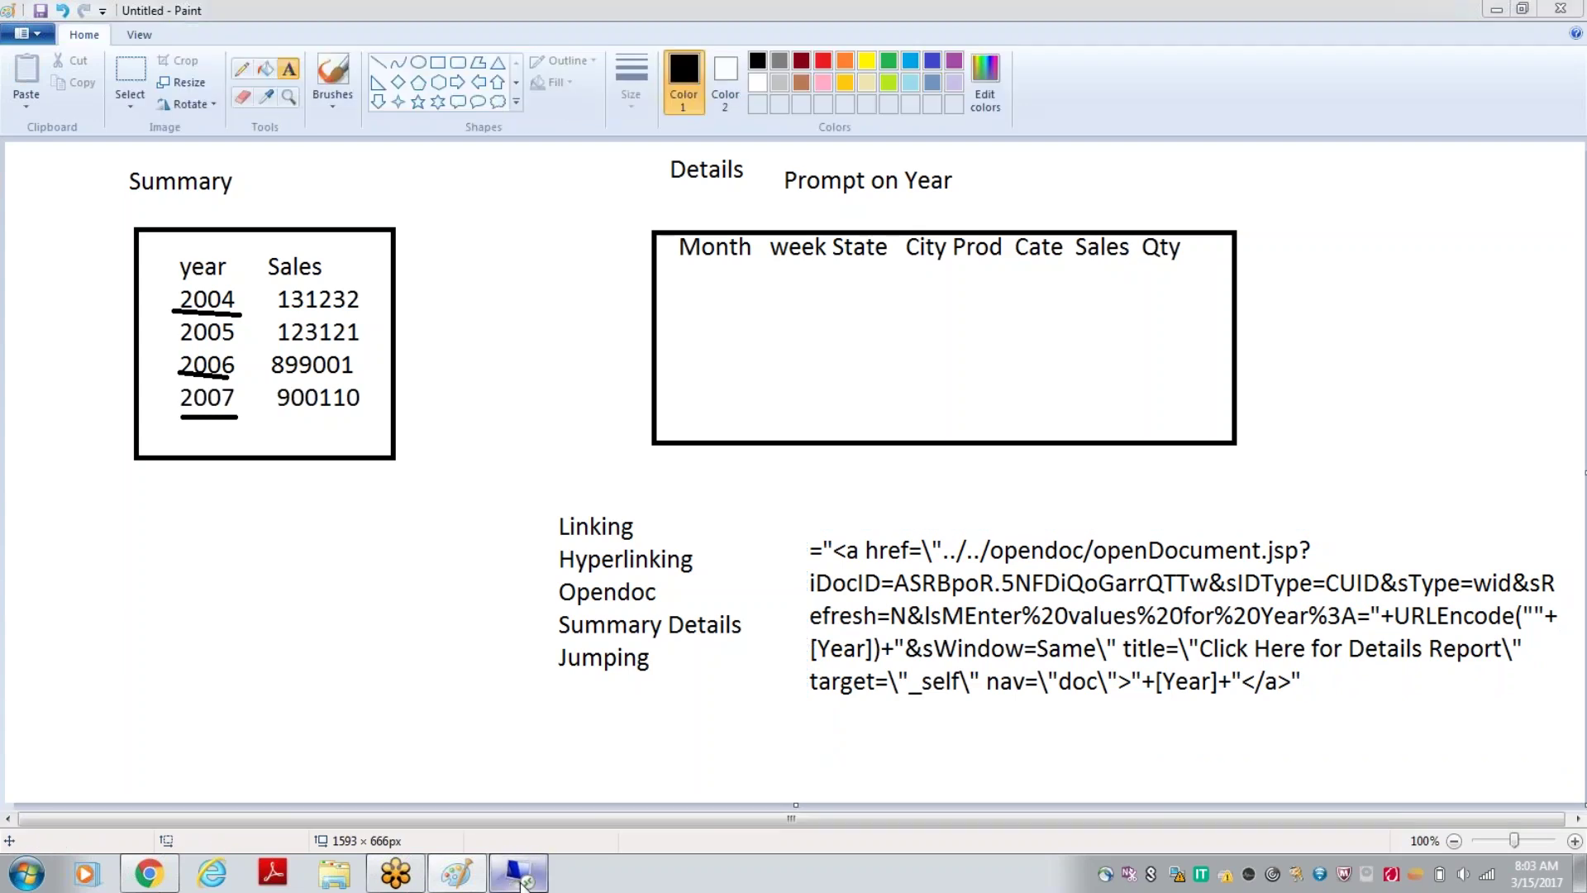
{"action": "left_click", "coordinate": [981, 542]}
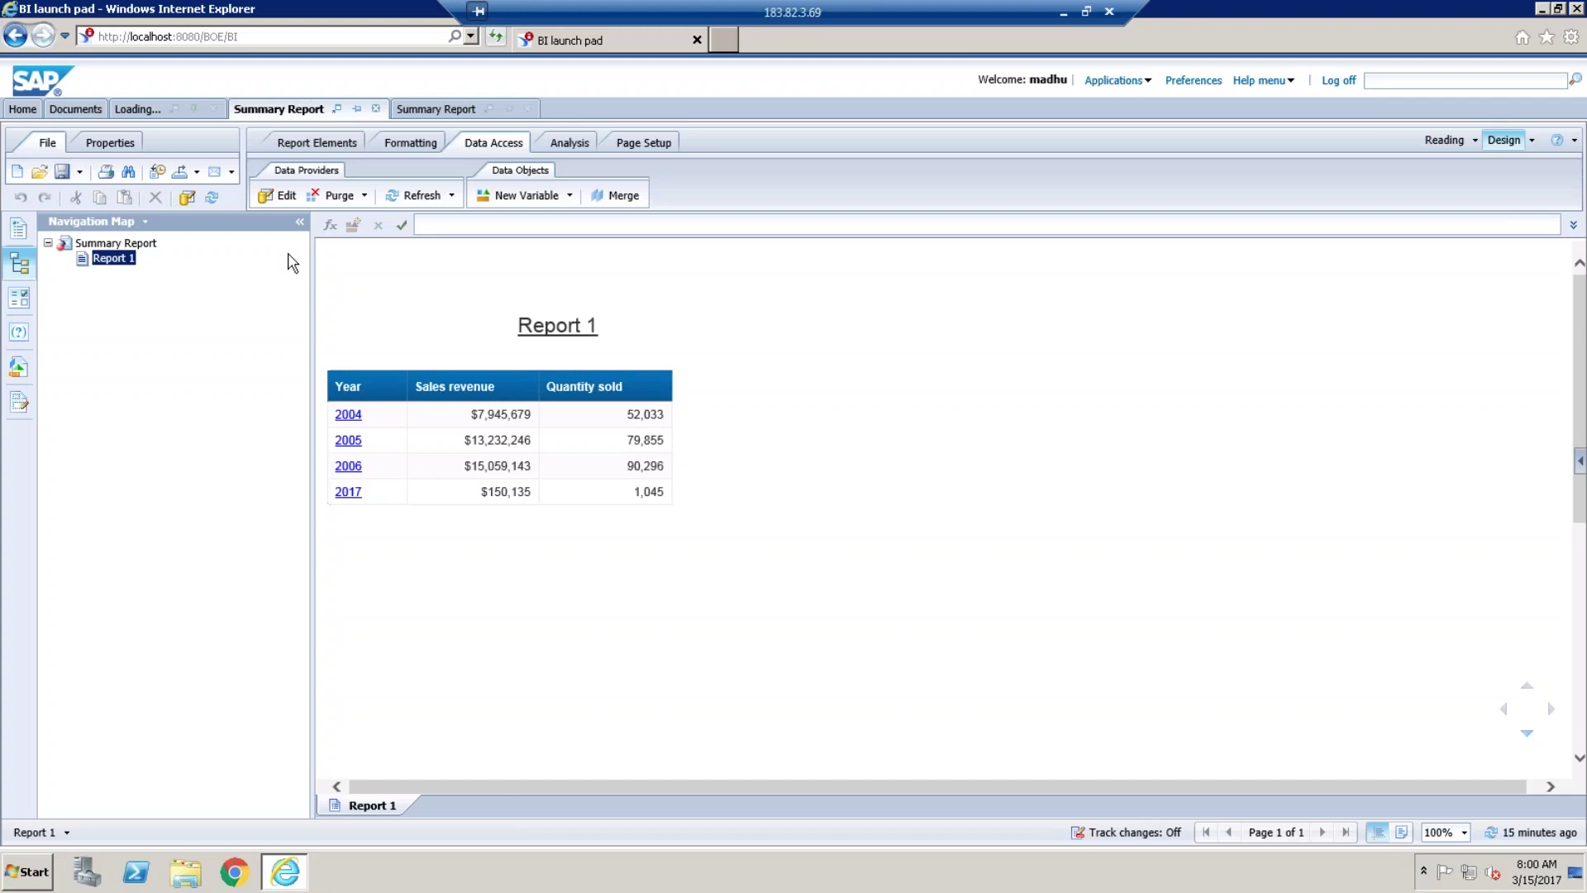
{"action": "left_click", "coordinate": [376, 109]}
{"action": "left_click", "coordinate": [376, 109]}
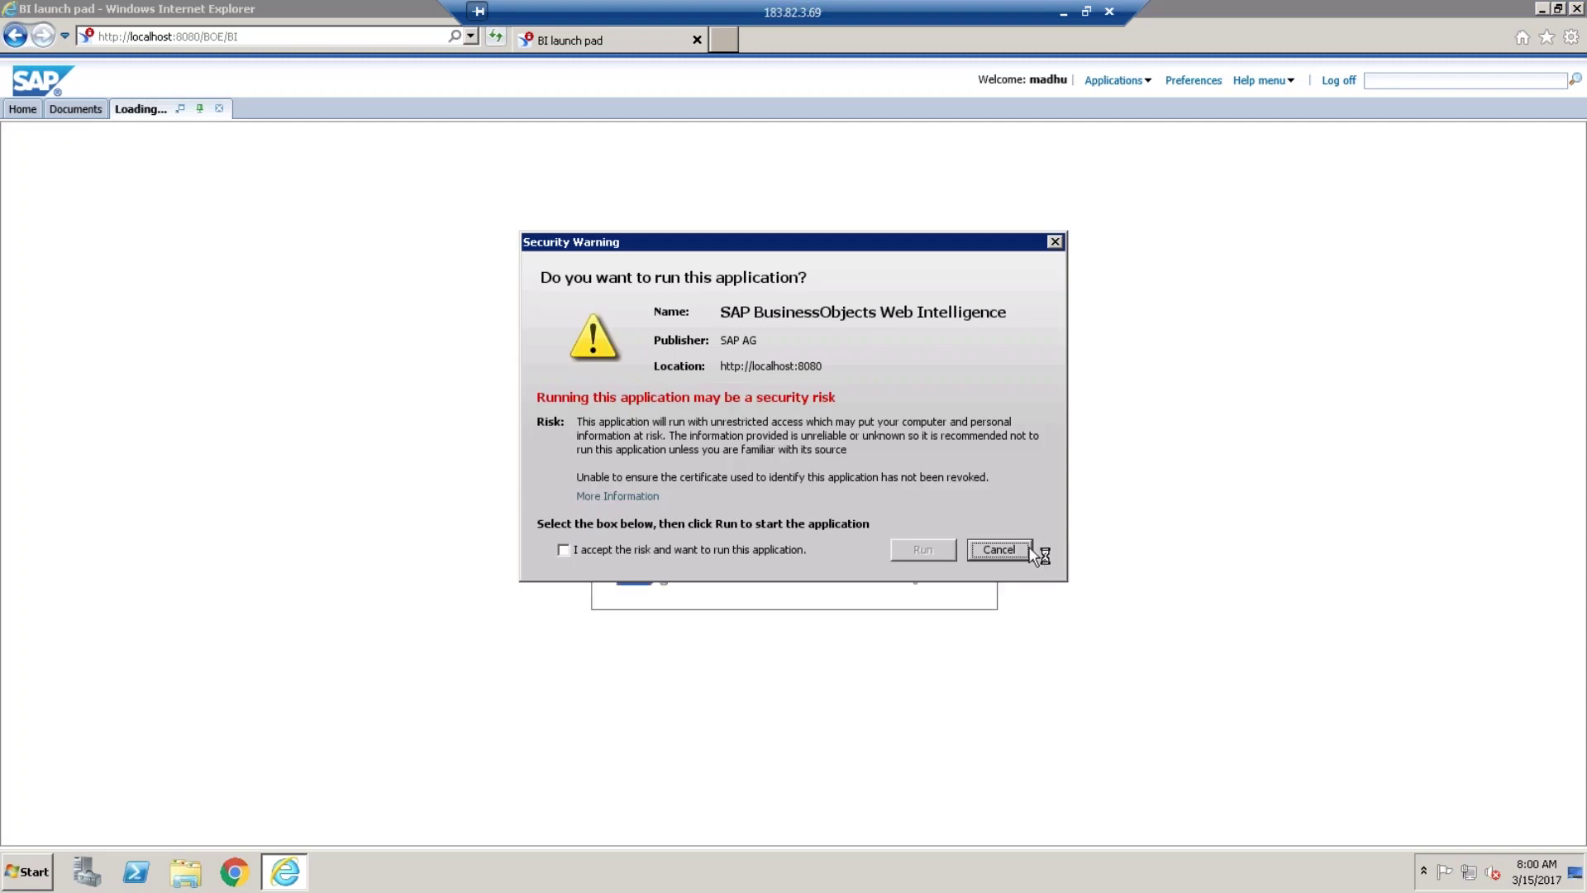
{"action": "left_click", "coordinate": [1000, 550]}
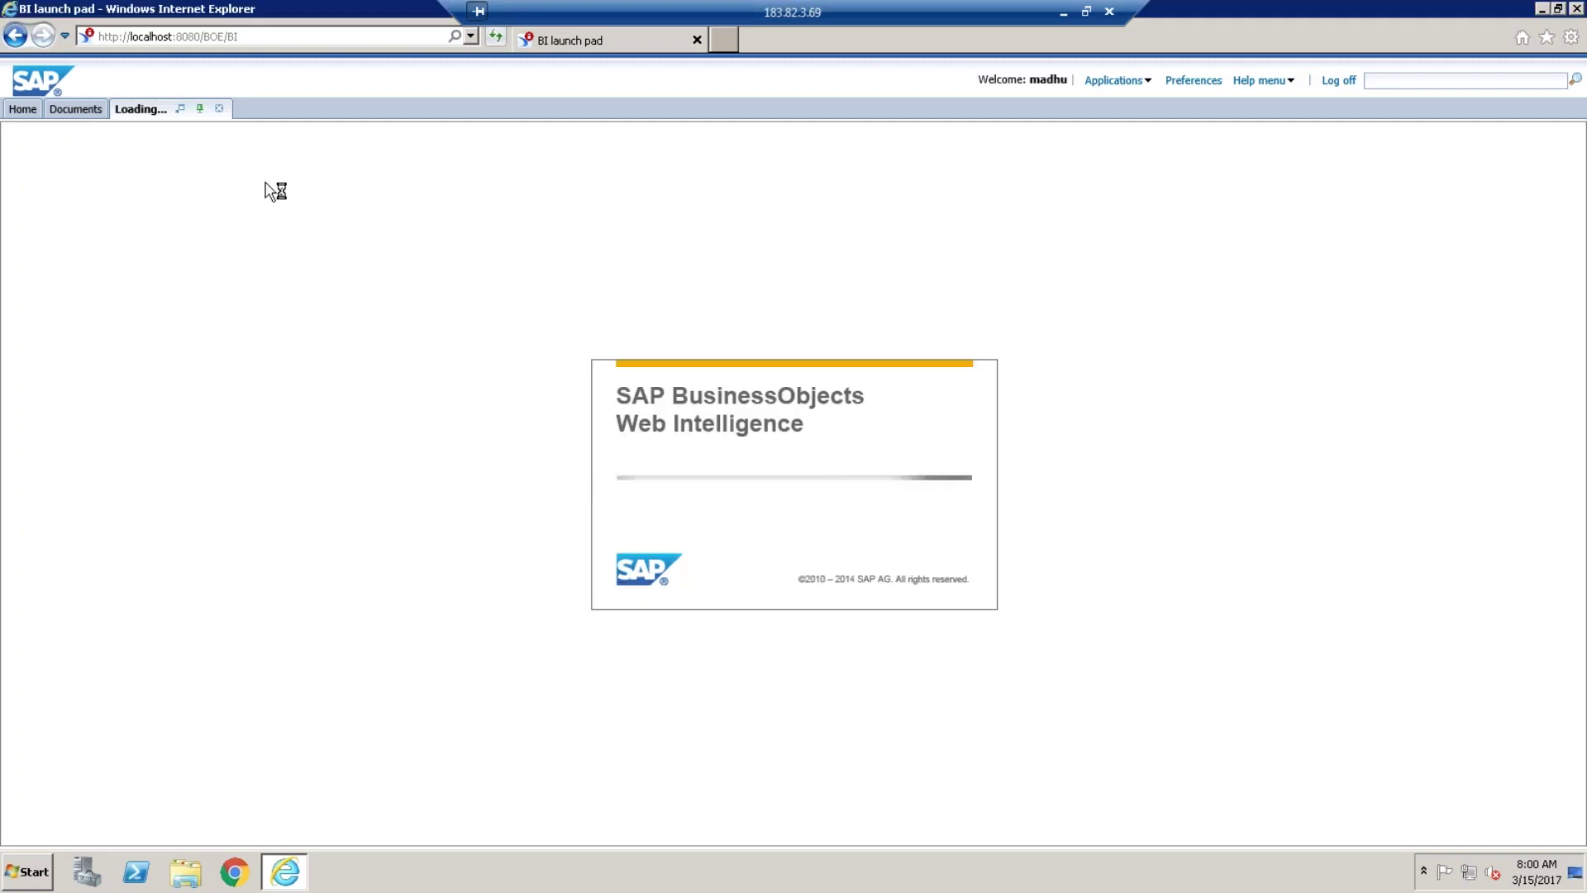
Reopen the Summary Report from the subfolder of 1_Training in the public folders and refresh its data.
{"action": "left_click", "coordinate": [83, 111]}
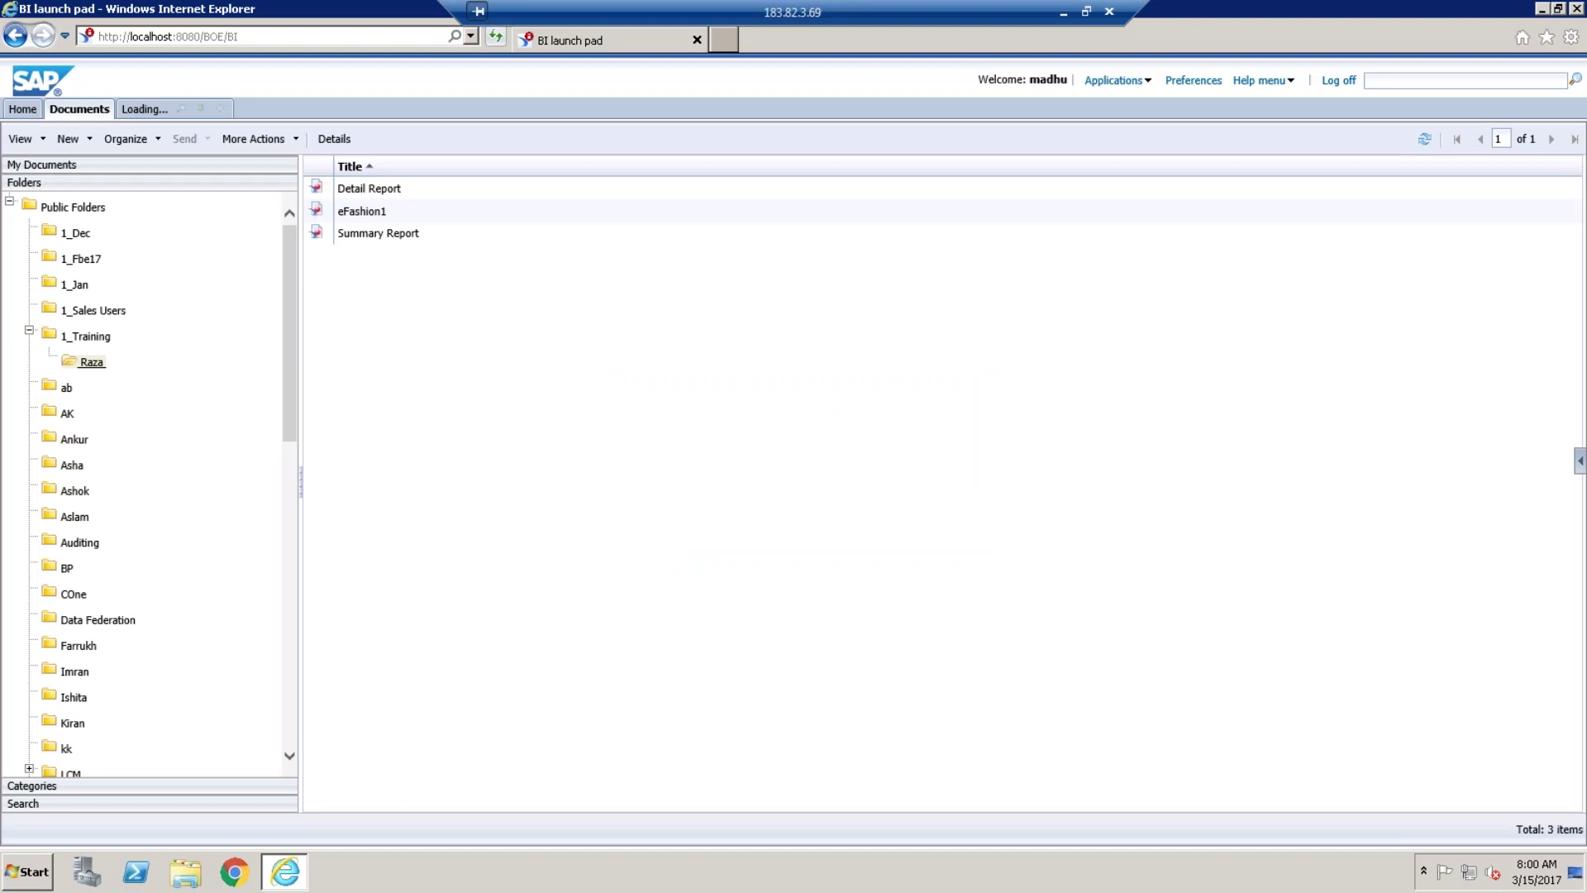
{"action": "left_click", "coordinate": [82, 336]}
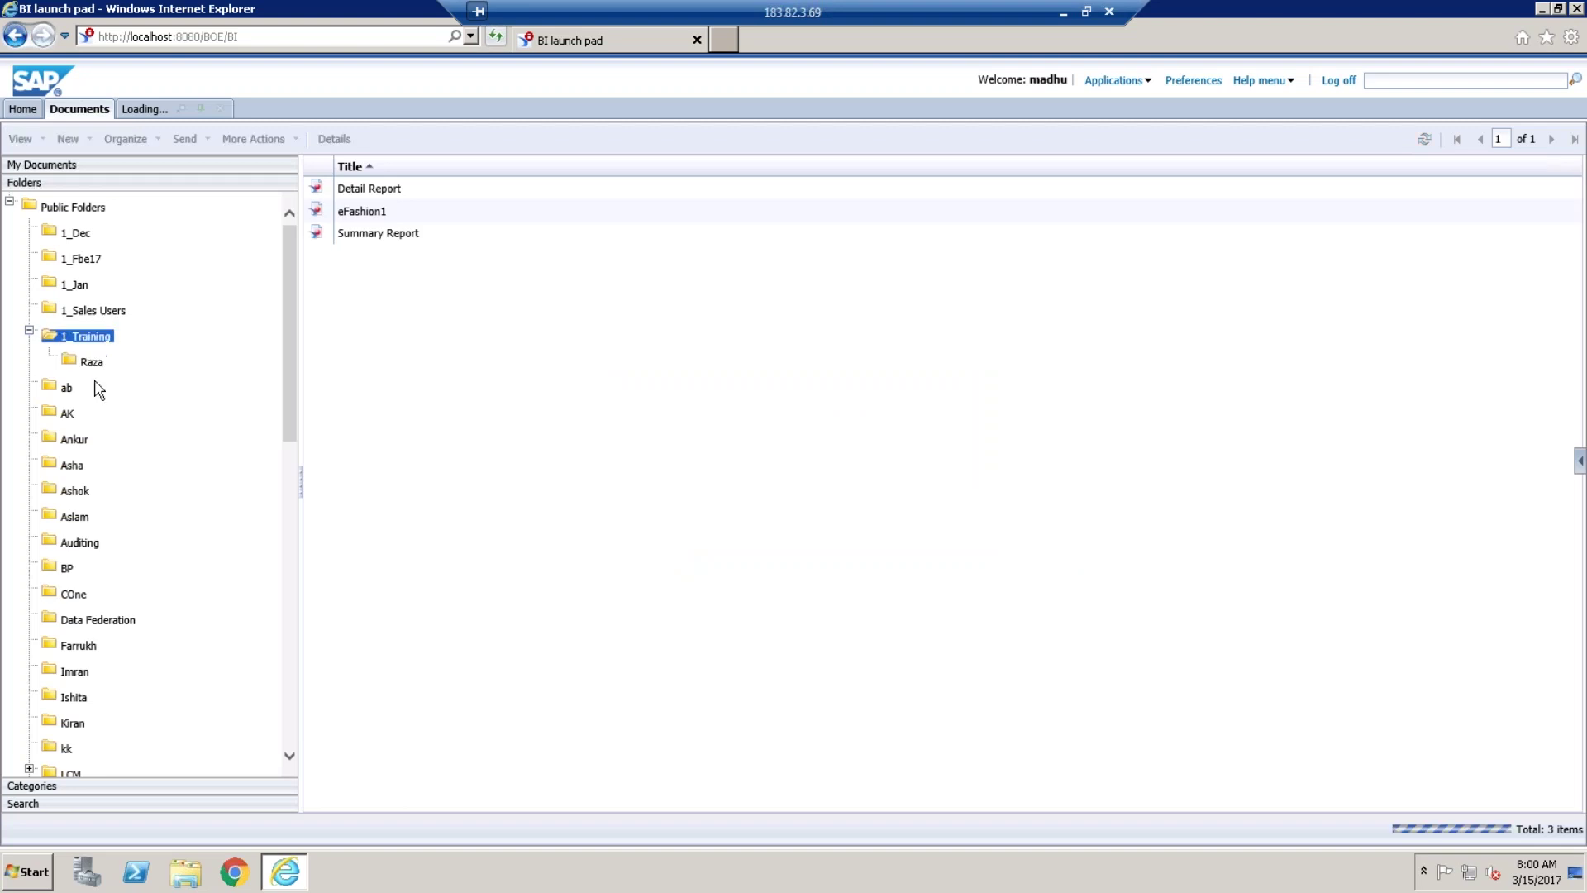
{"action": "left_click", "coordinate": [93, 364]}
{"action": "left_click", "coordinate": [376, 235]}
{"action": "double_click", "coordinate": [375, 234]}
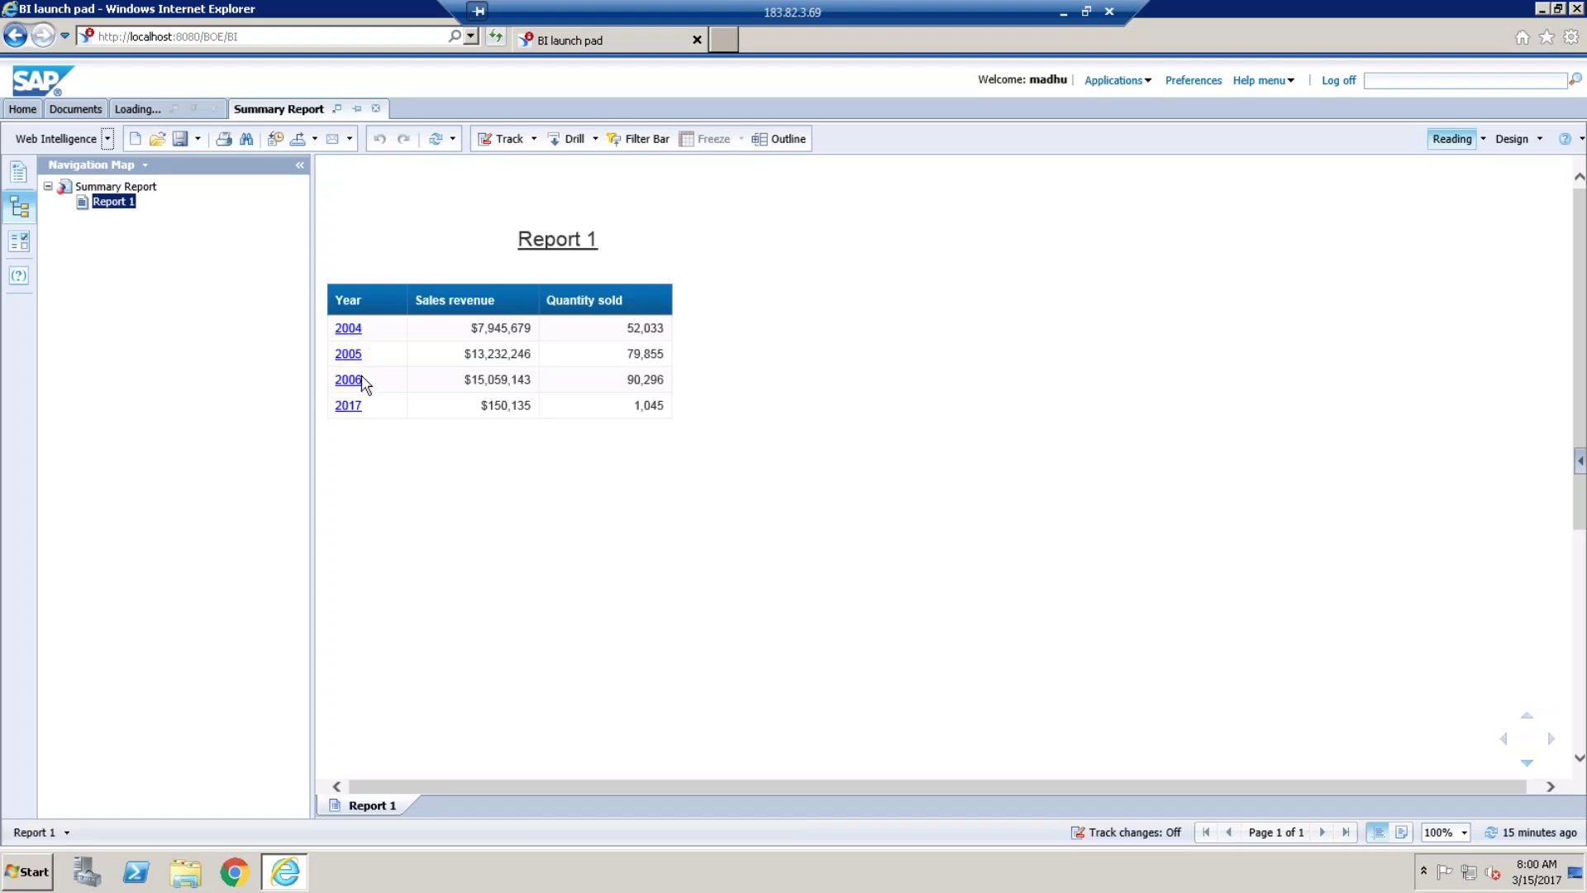
{"action": "left_click", "coordinate": [428, 140]}
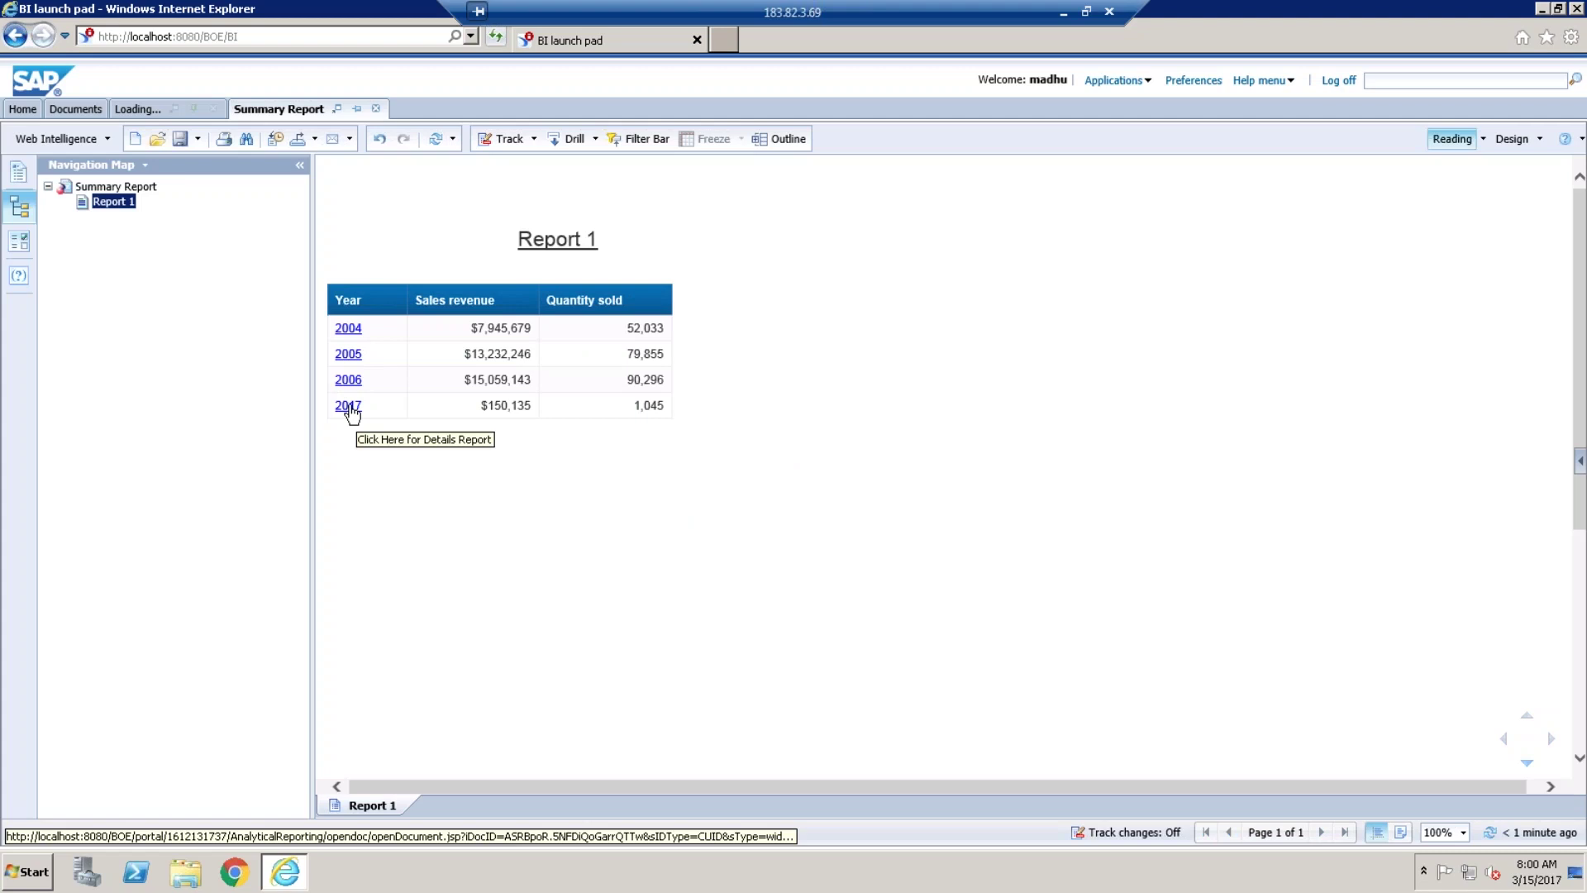
Follow the 2017 link to the Detail Report, view its last page, and return to the Summary Report.
{"action": "left_click", "coordinate": [350, 407]}
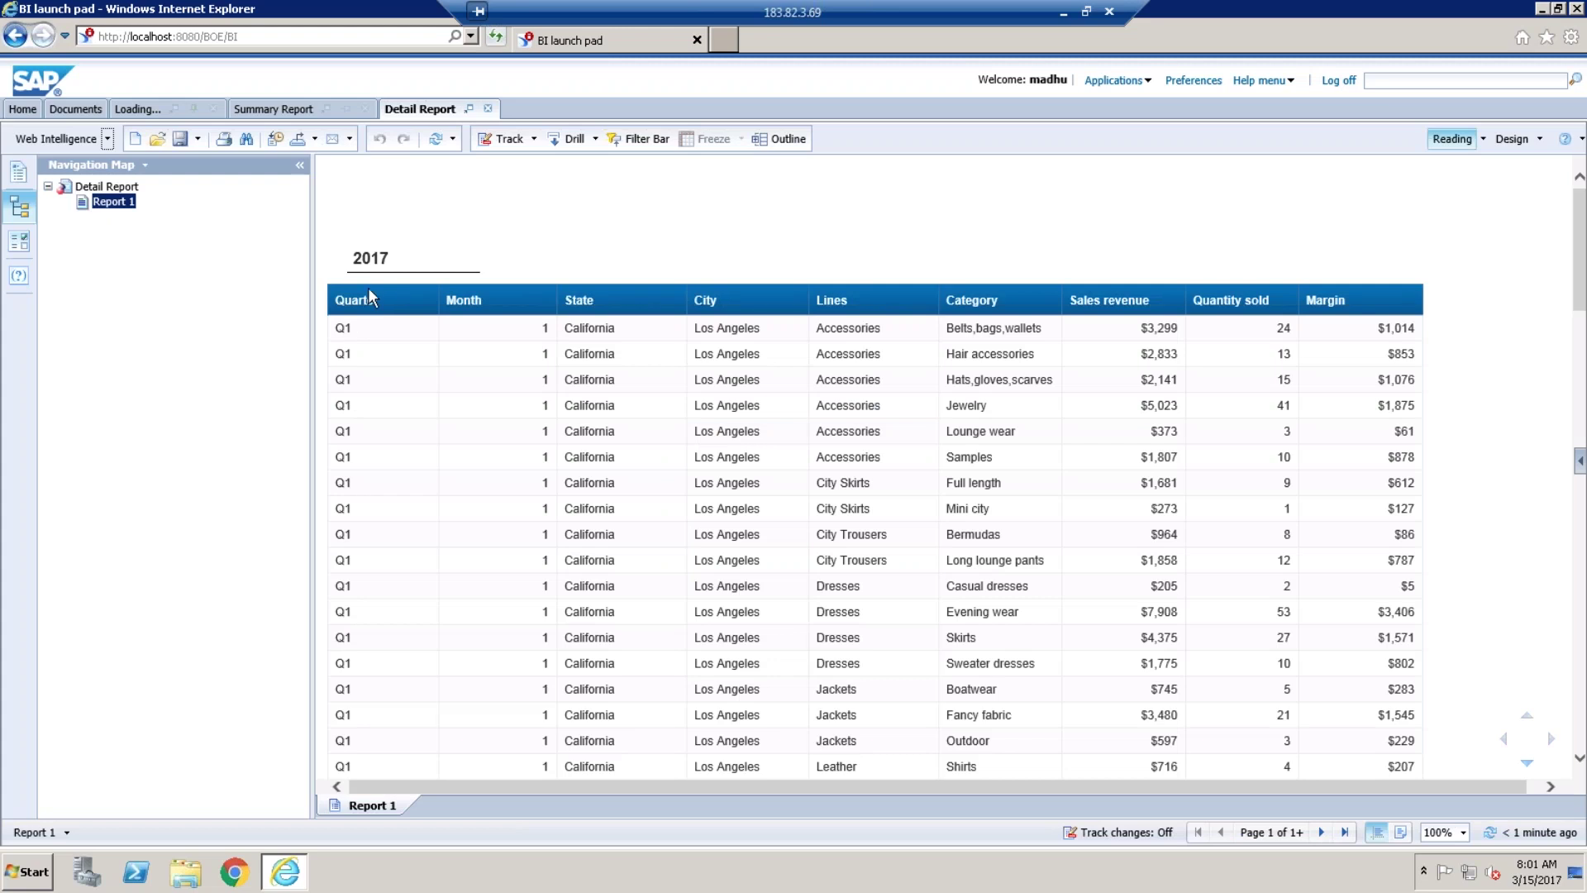
{"action": "left_click", "coordinate": [1346, 833]}
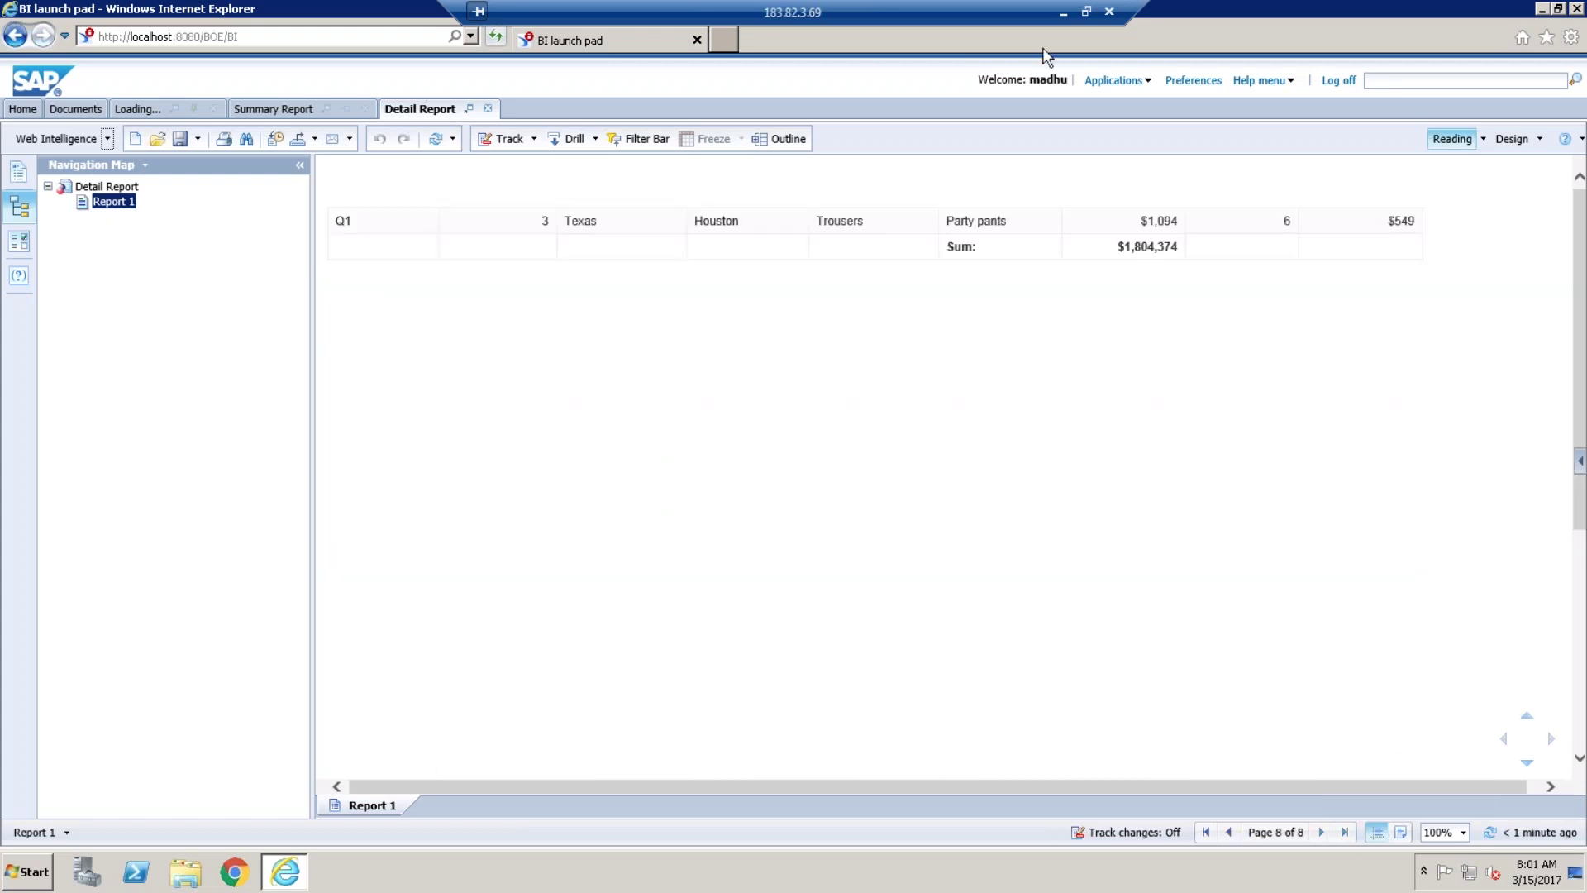
{"action": "left_click", "coordinate": [285, 110]}
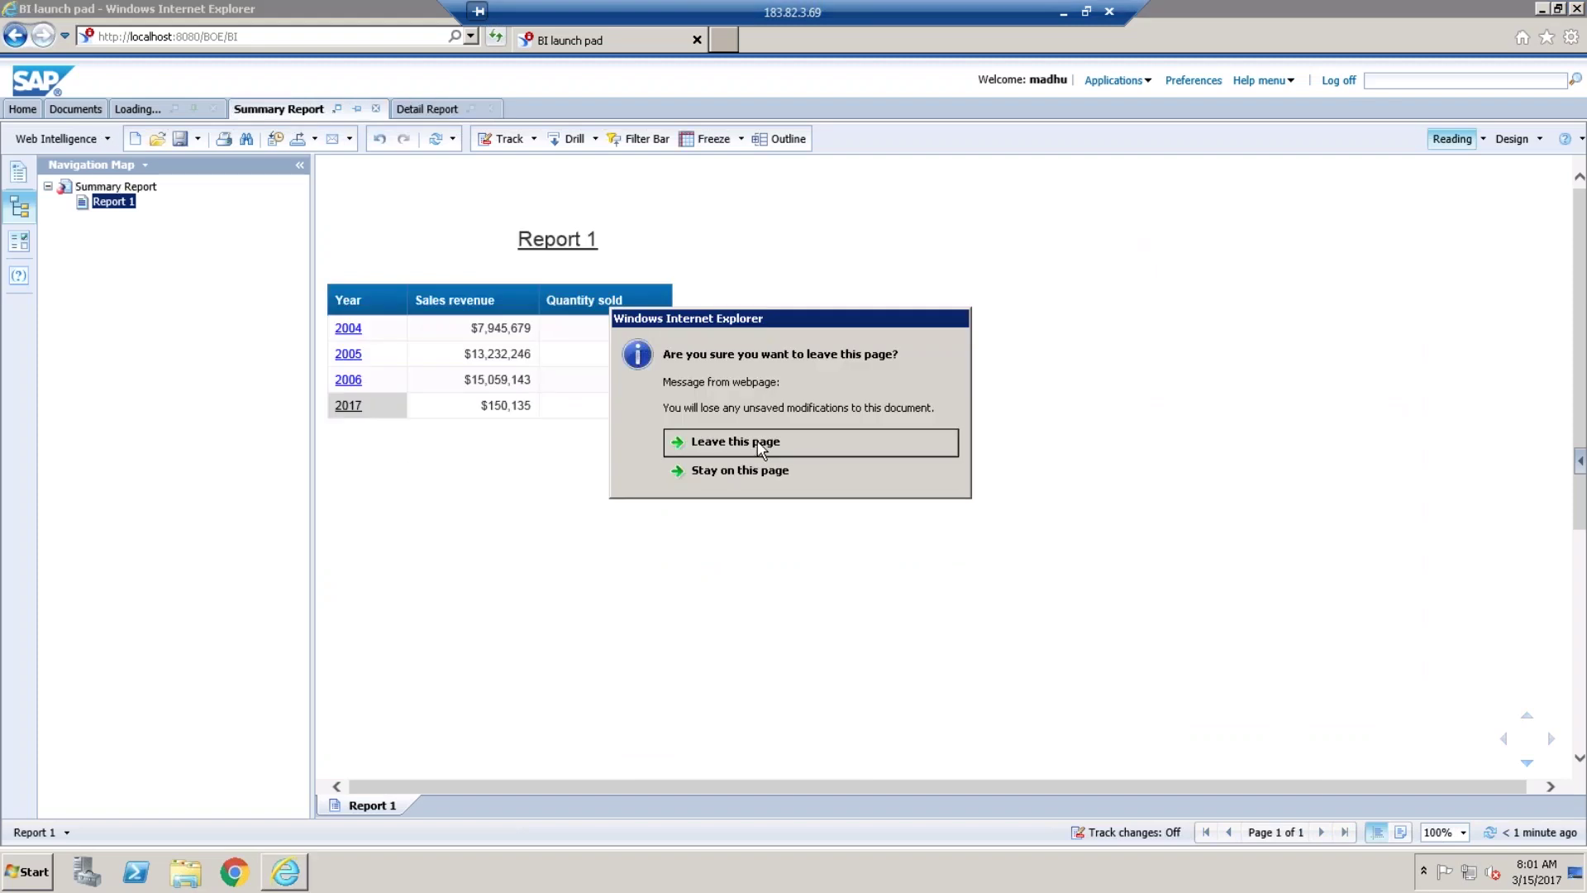
{"action": "left_click", "coordinate": [740, 470]}
Follow the 2006 link and compare the sales revenue sum at the end of the Detail Report with the Summary Report's 2006 row.
{"action": "left_click", "coordinate": [348, 380]}
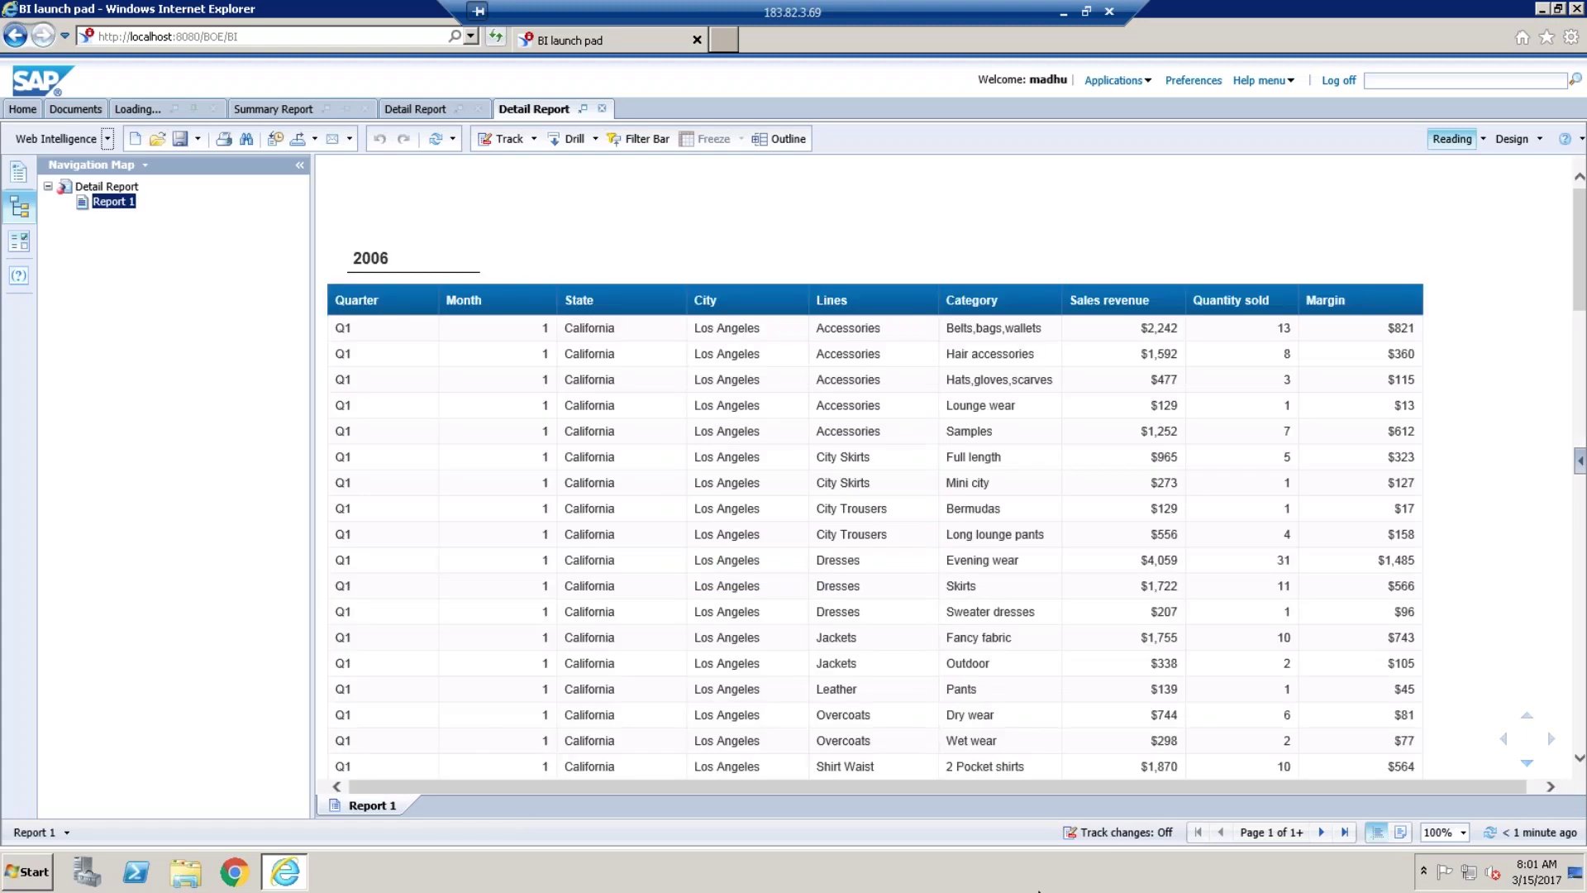
{"action": "left_click", "coordinate": [1347, 830]}
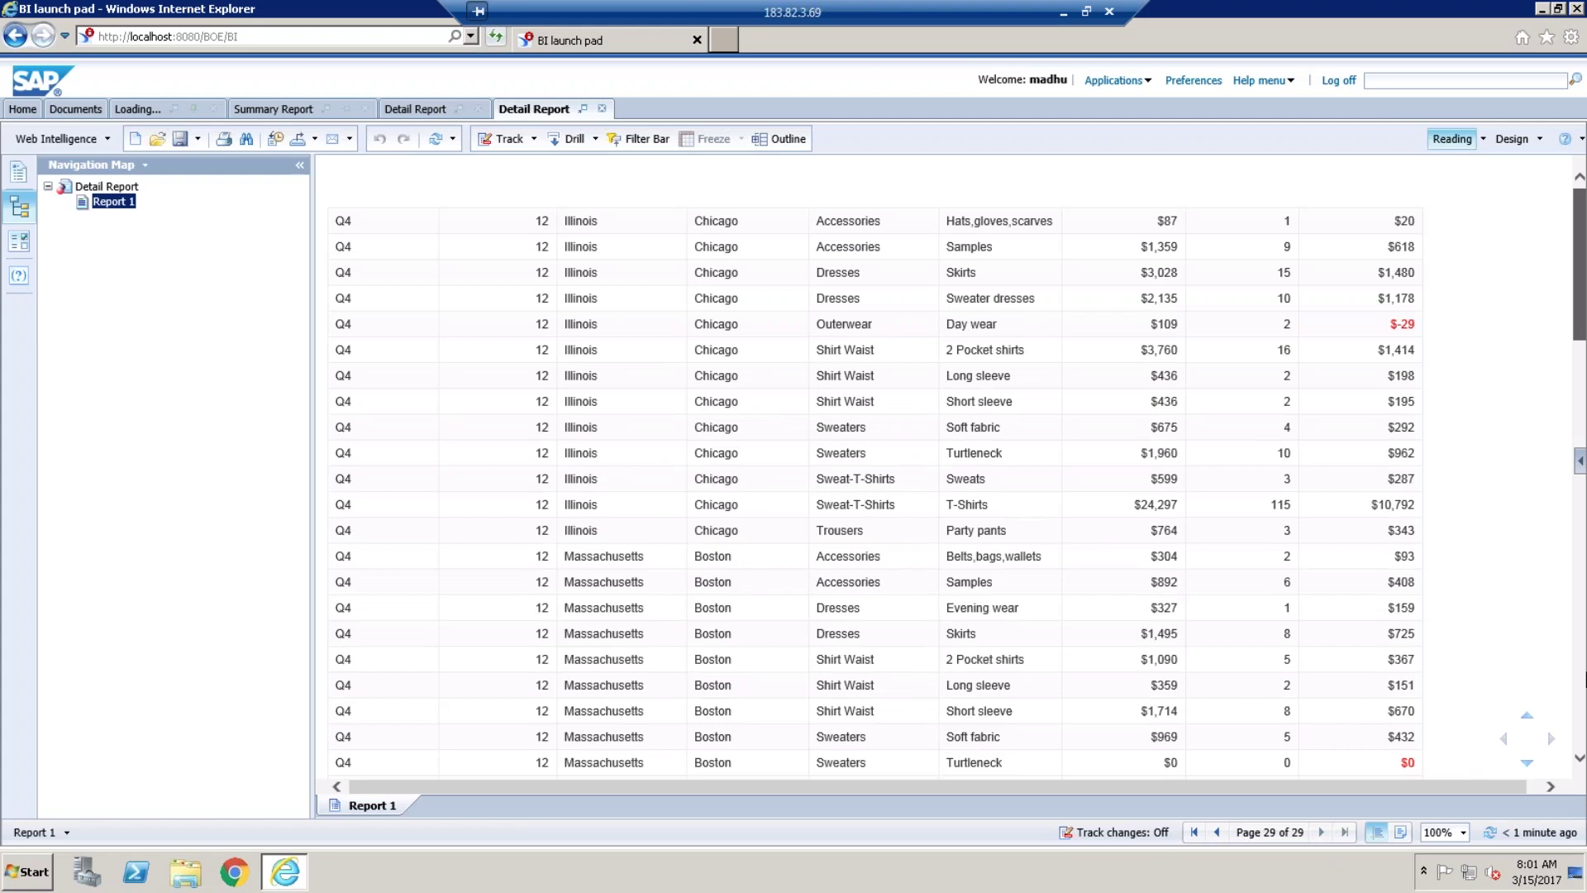
{"action": "left_click_drag", "start_coordinate": [1580, 264], "coordinate": [1583, 702]}
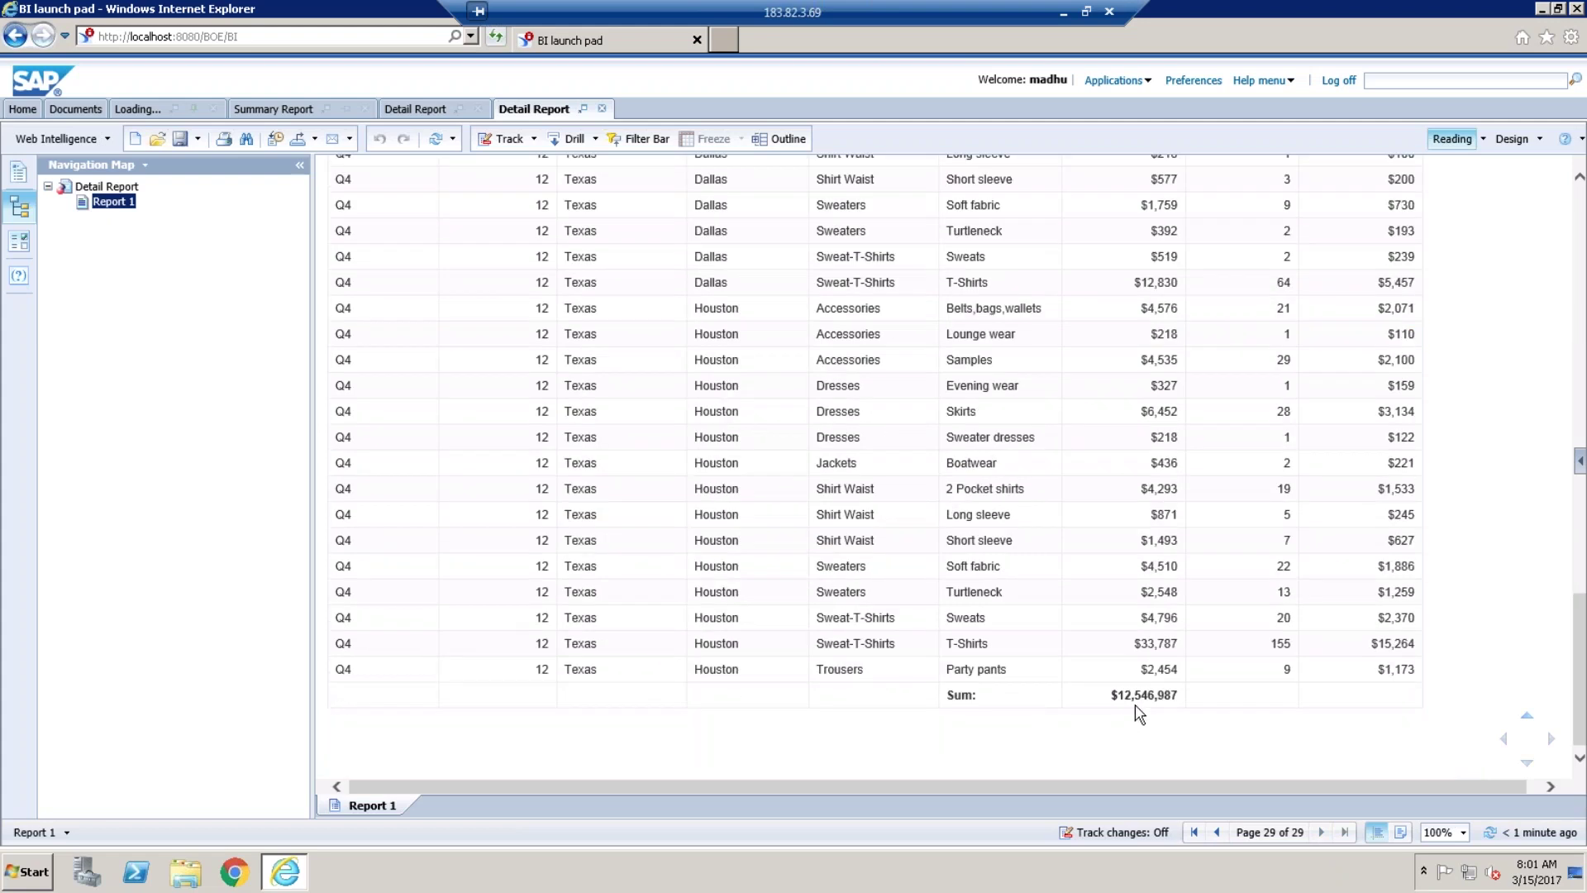
{"action": "left_click", "coordinate": [286, 113]}
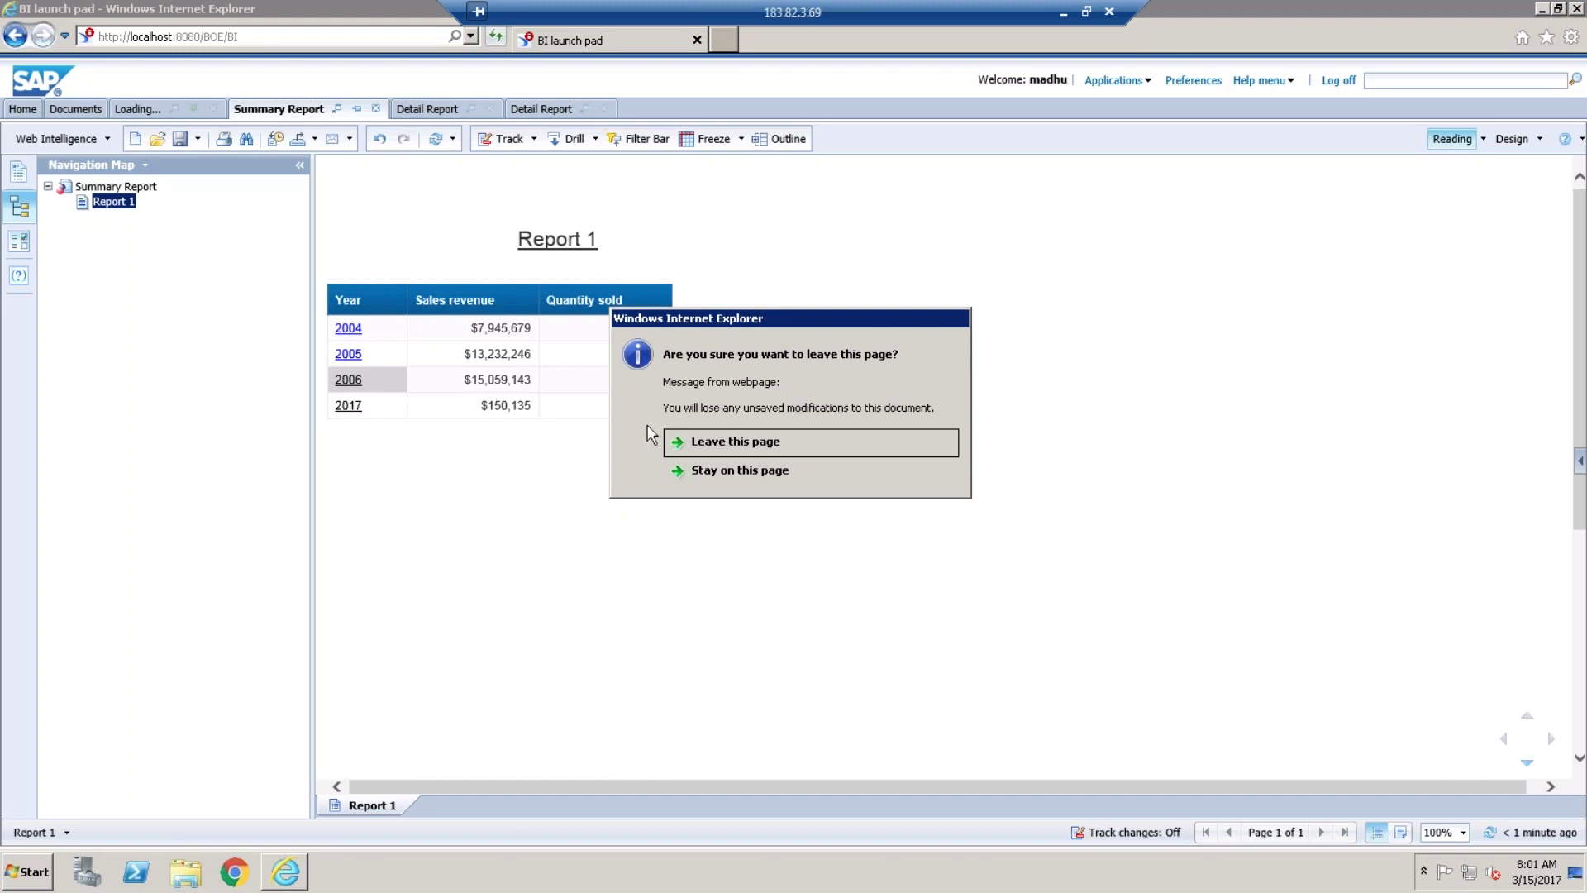
{"action": "left_click", "coordinate": [724, 453]}
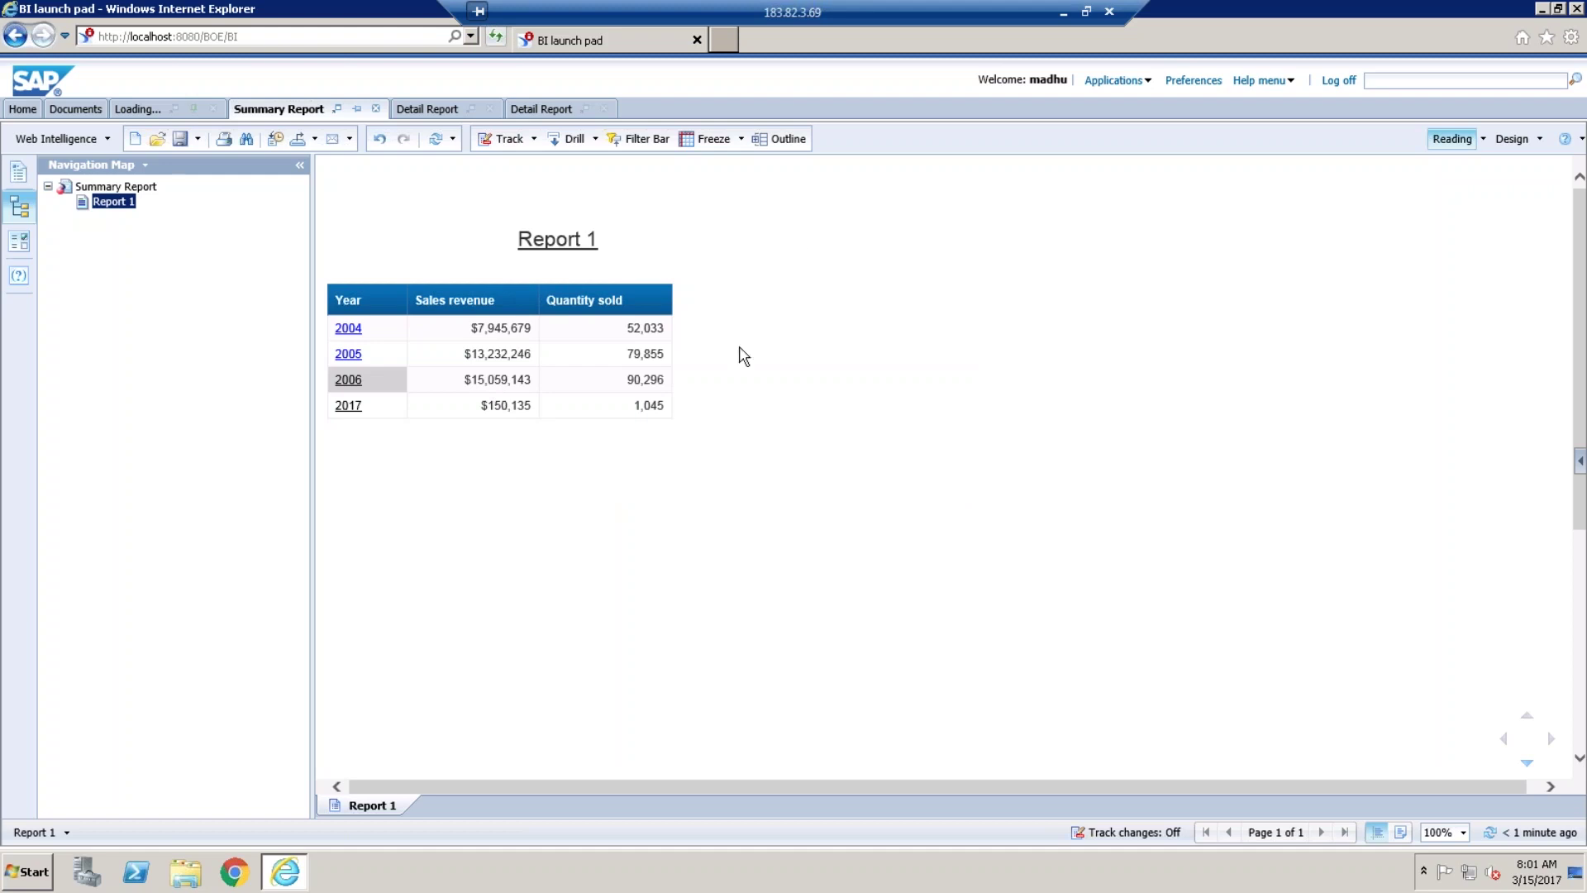
{"action": "left_click", "coordinate": [537, 108]}
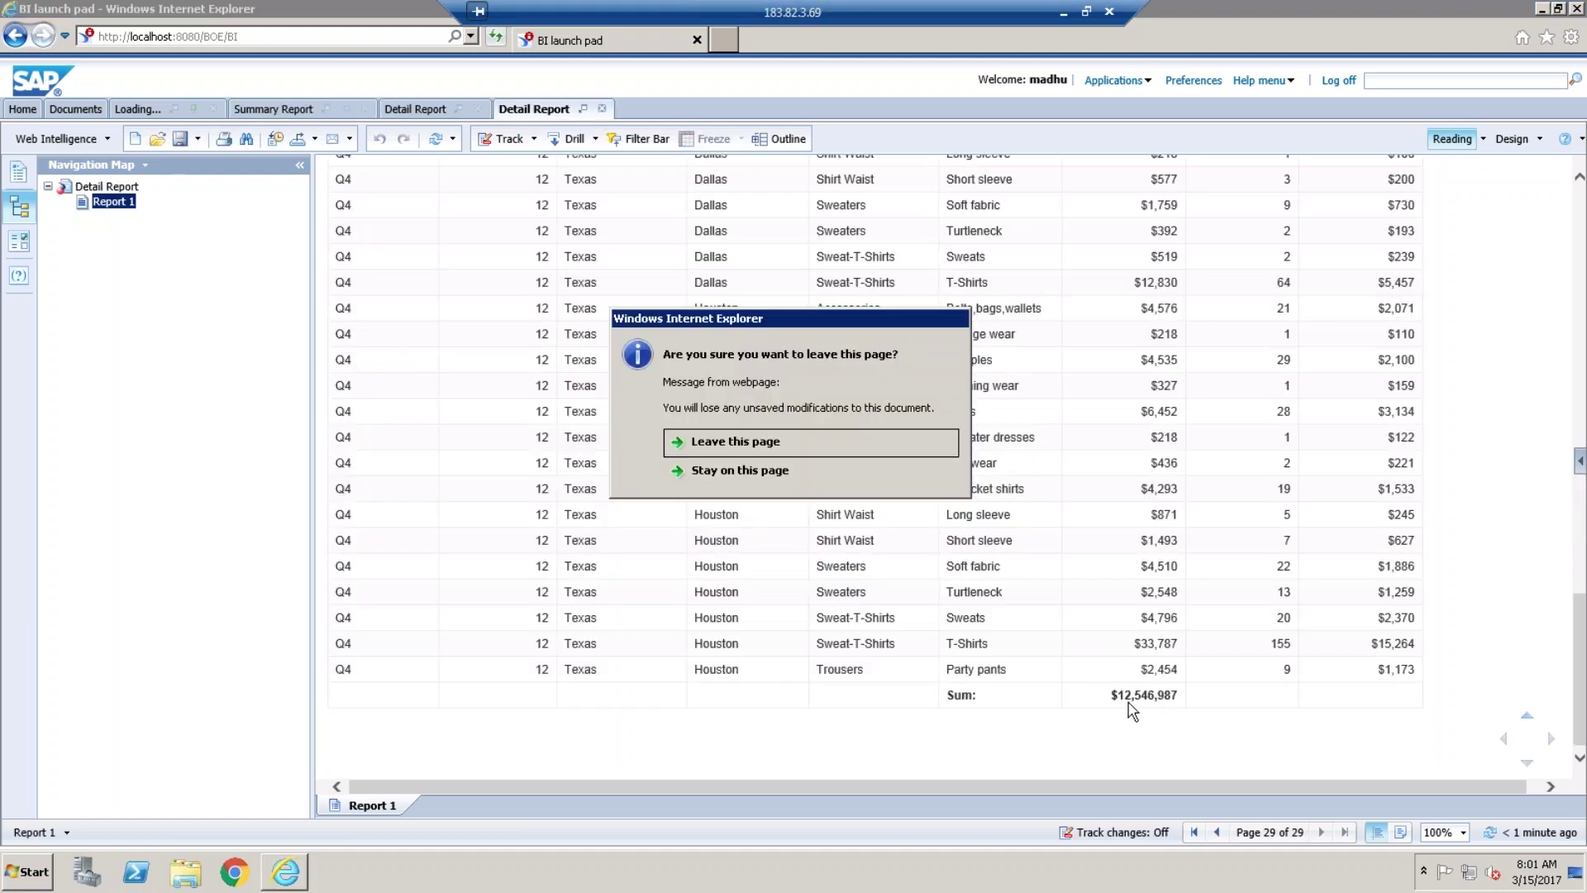
Dismiss the leave-page warnings, view the first page of the 2006 Detail Report, and return to the Summary Report.
{"action": "left_click", "coordinate": [793, 446]}
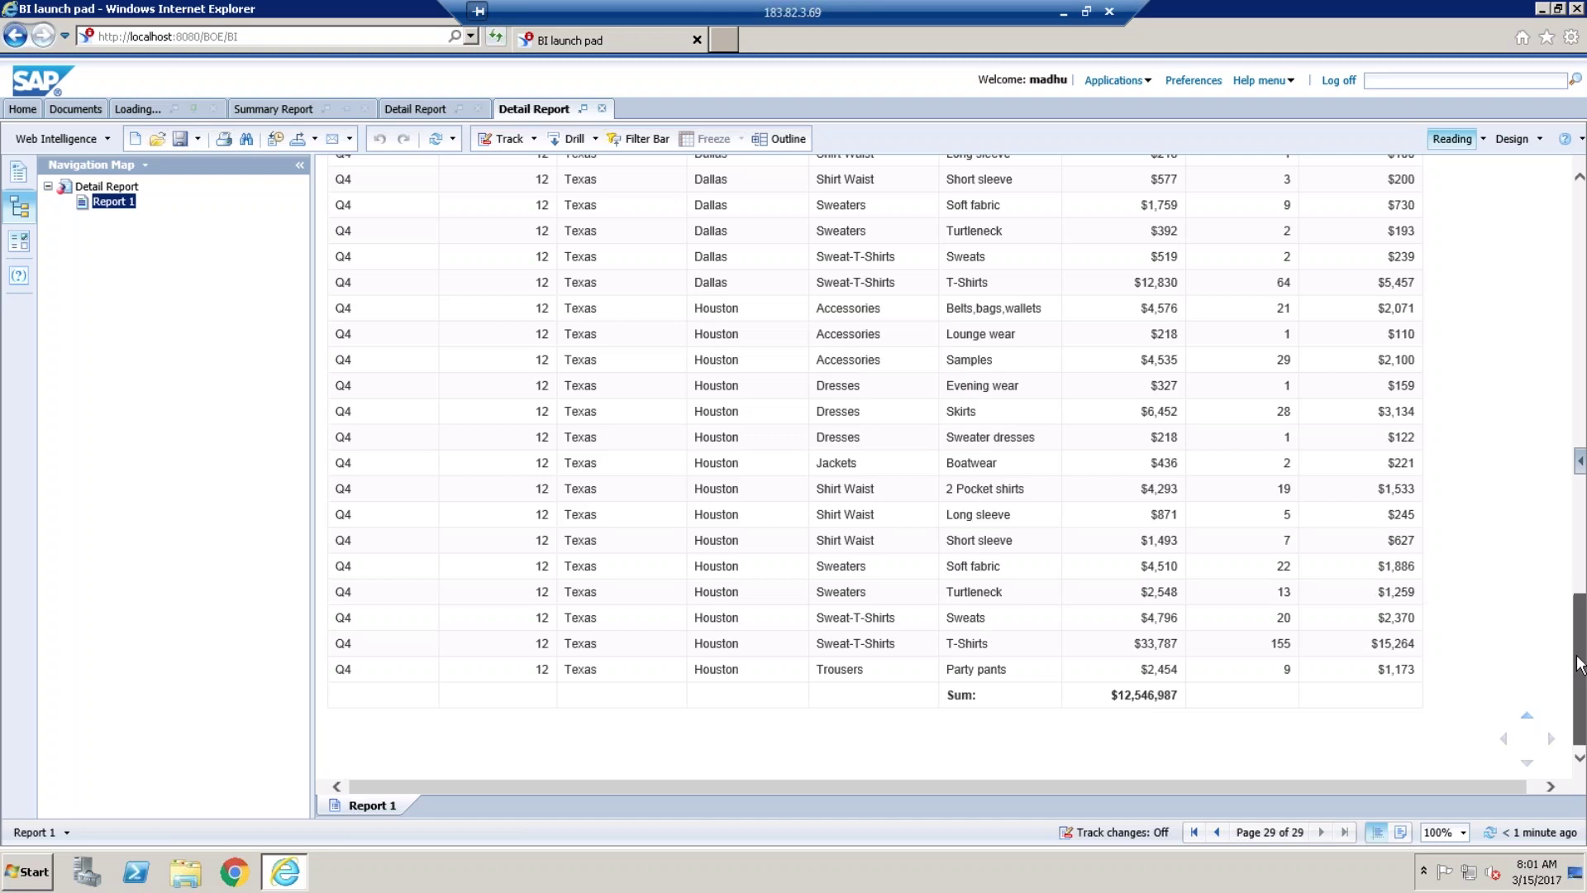
{"action": "left_click_drag", "start_coordinate": [1577, 620], "coordinate": [1565, 208]}
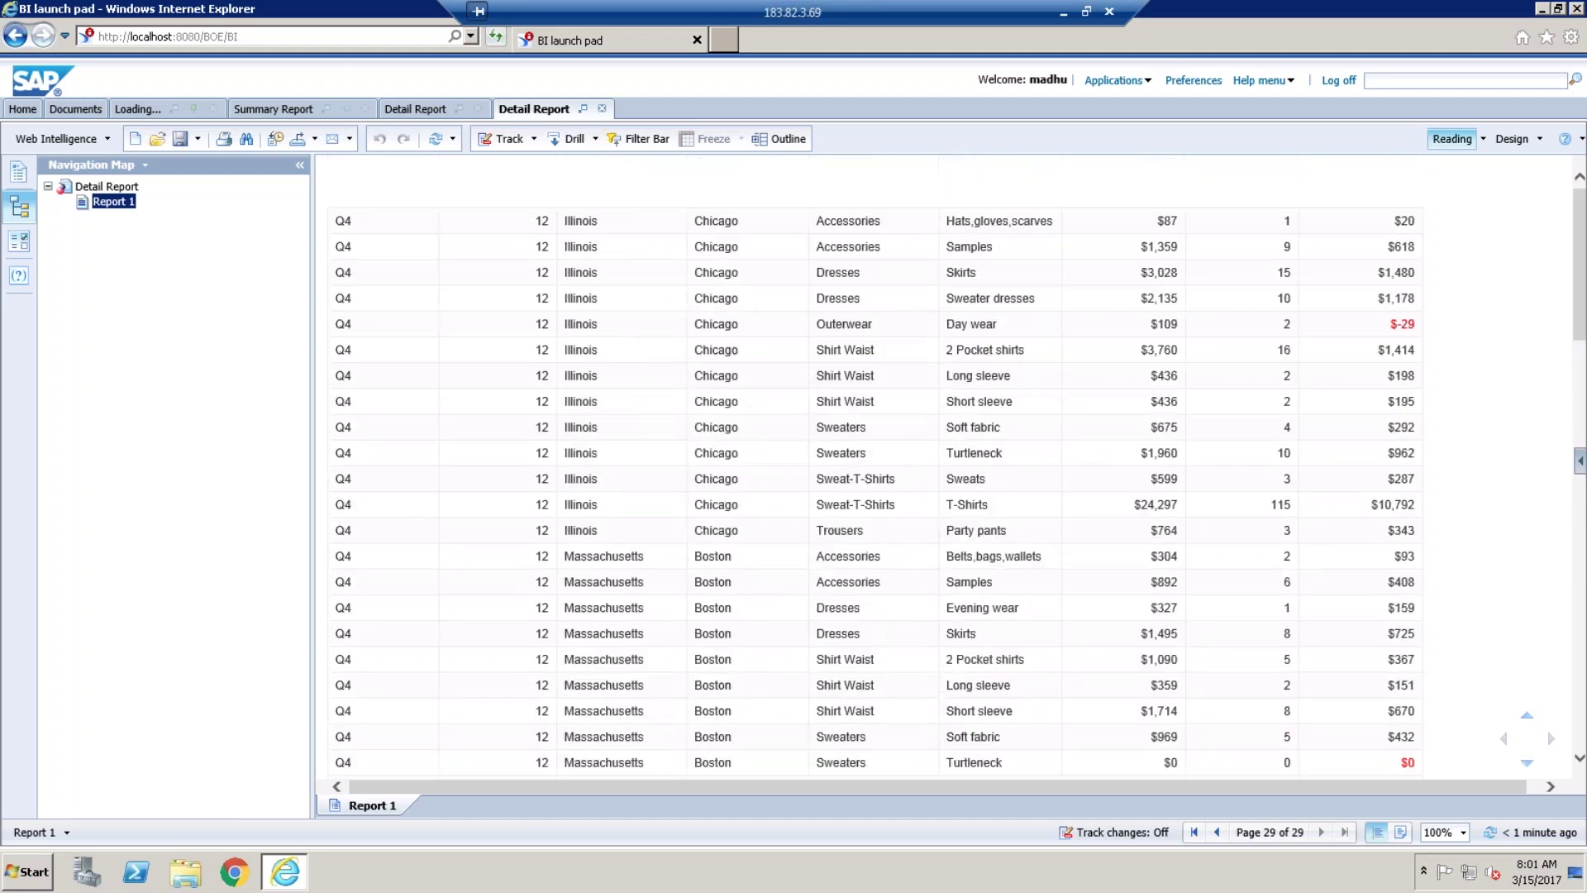
{"action": "left_click", "coordinate": [1194, 832]}
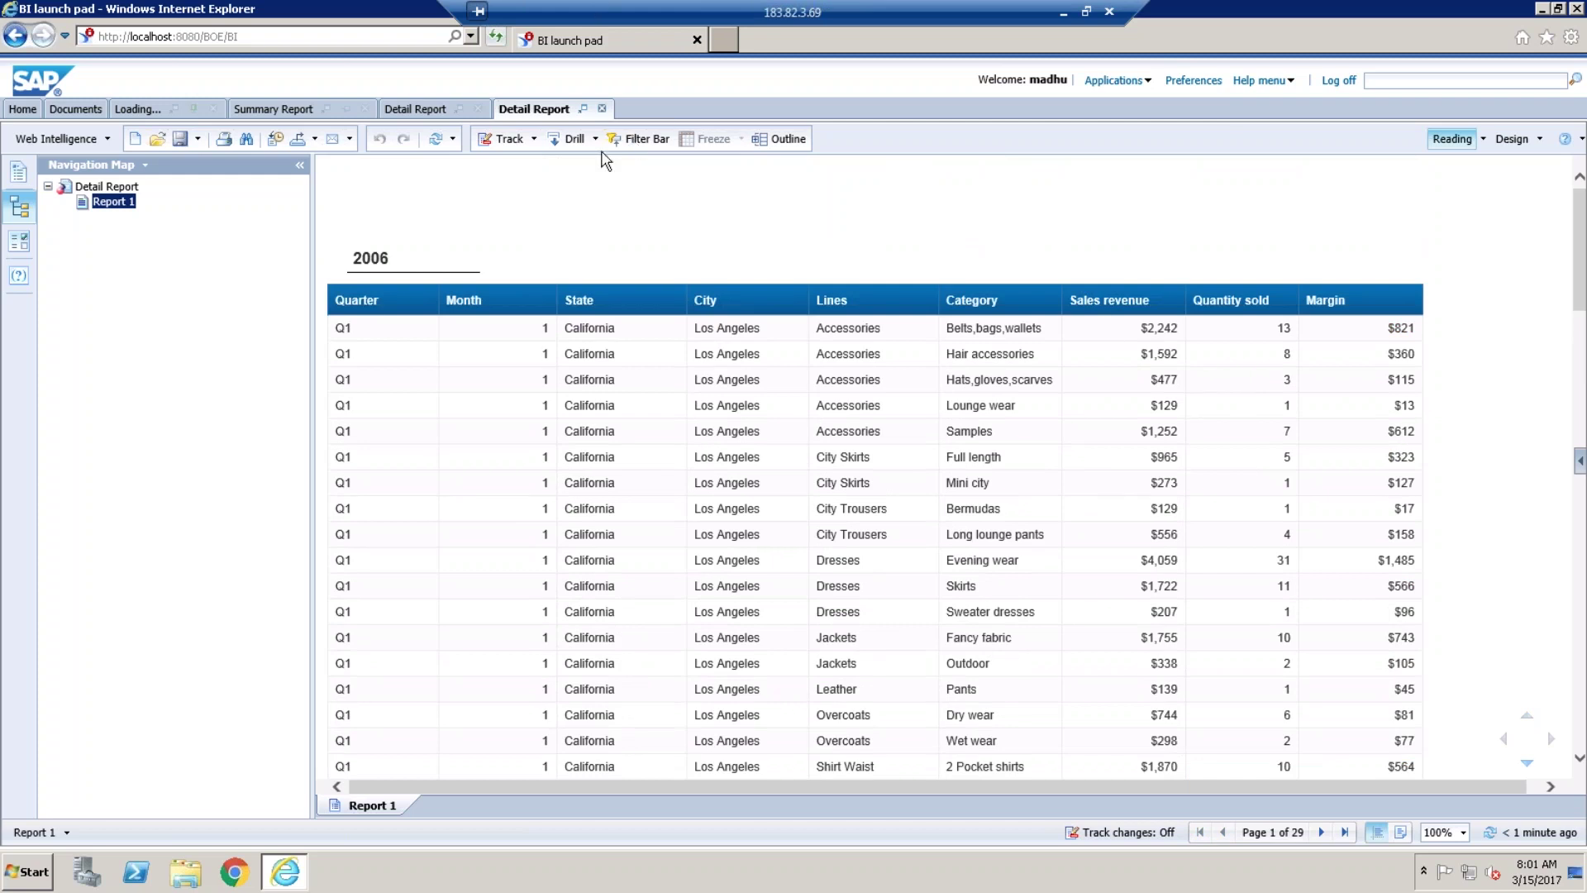
{"action": "left_click", "coordinate": [279, 108]}
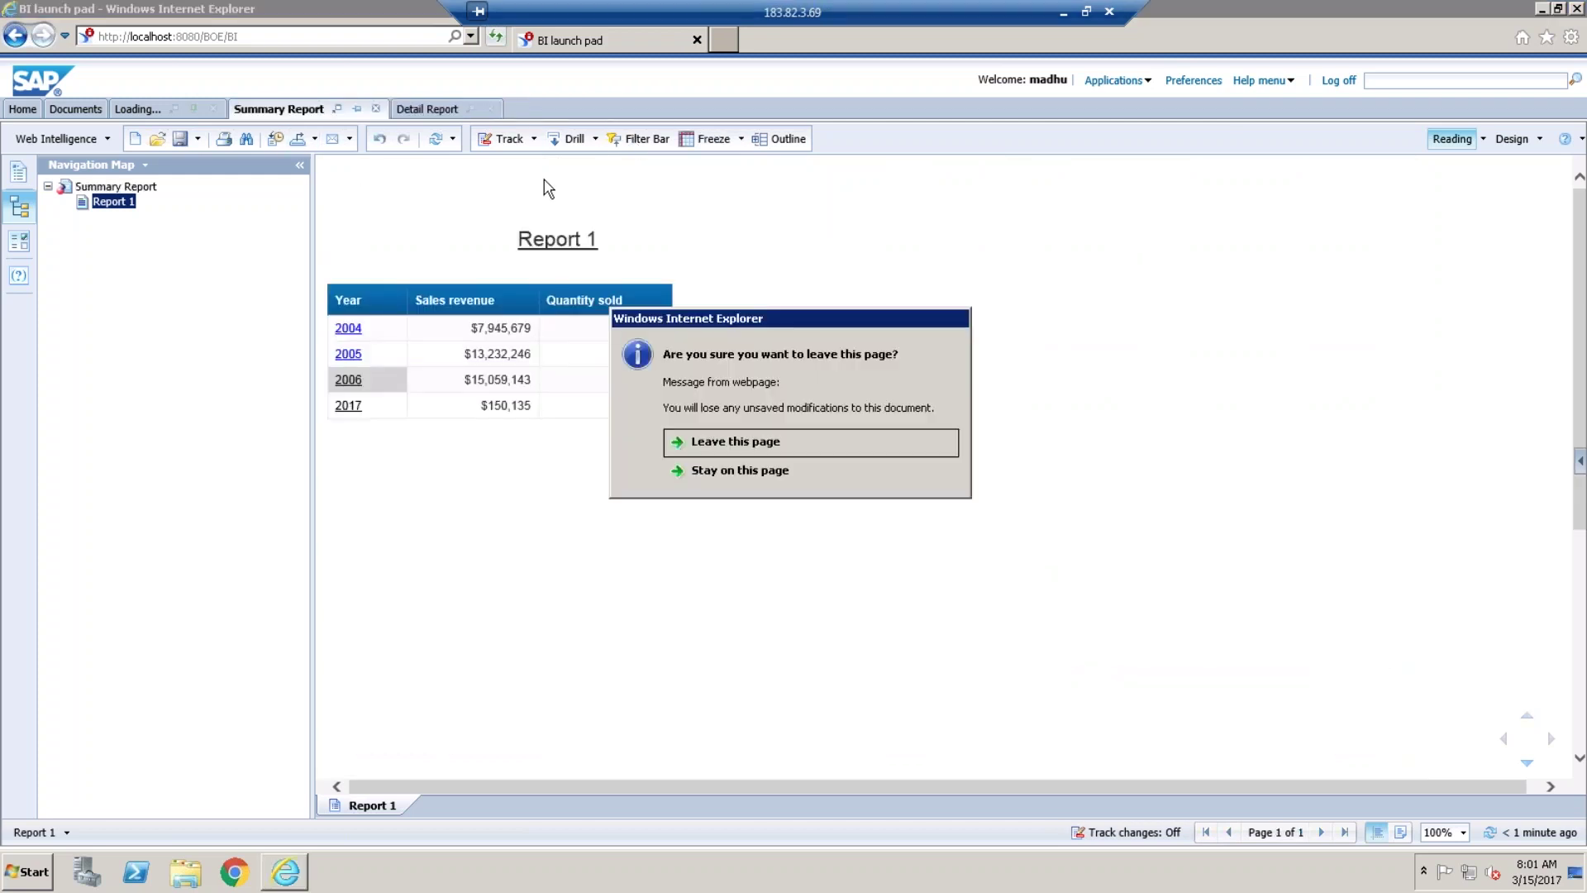
{"action": "left_click", "coordinate": [768, 444]}
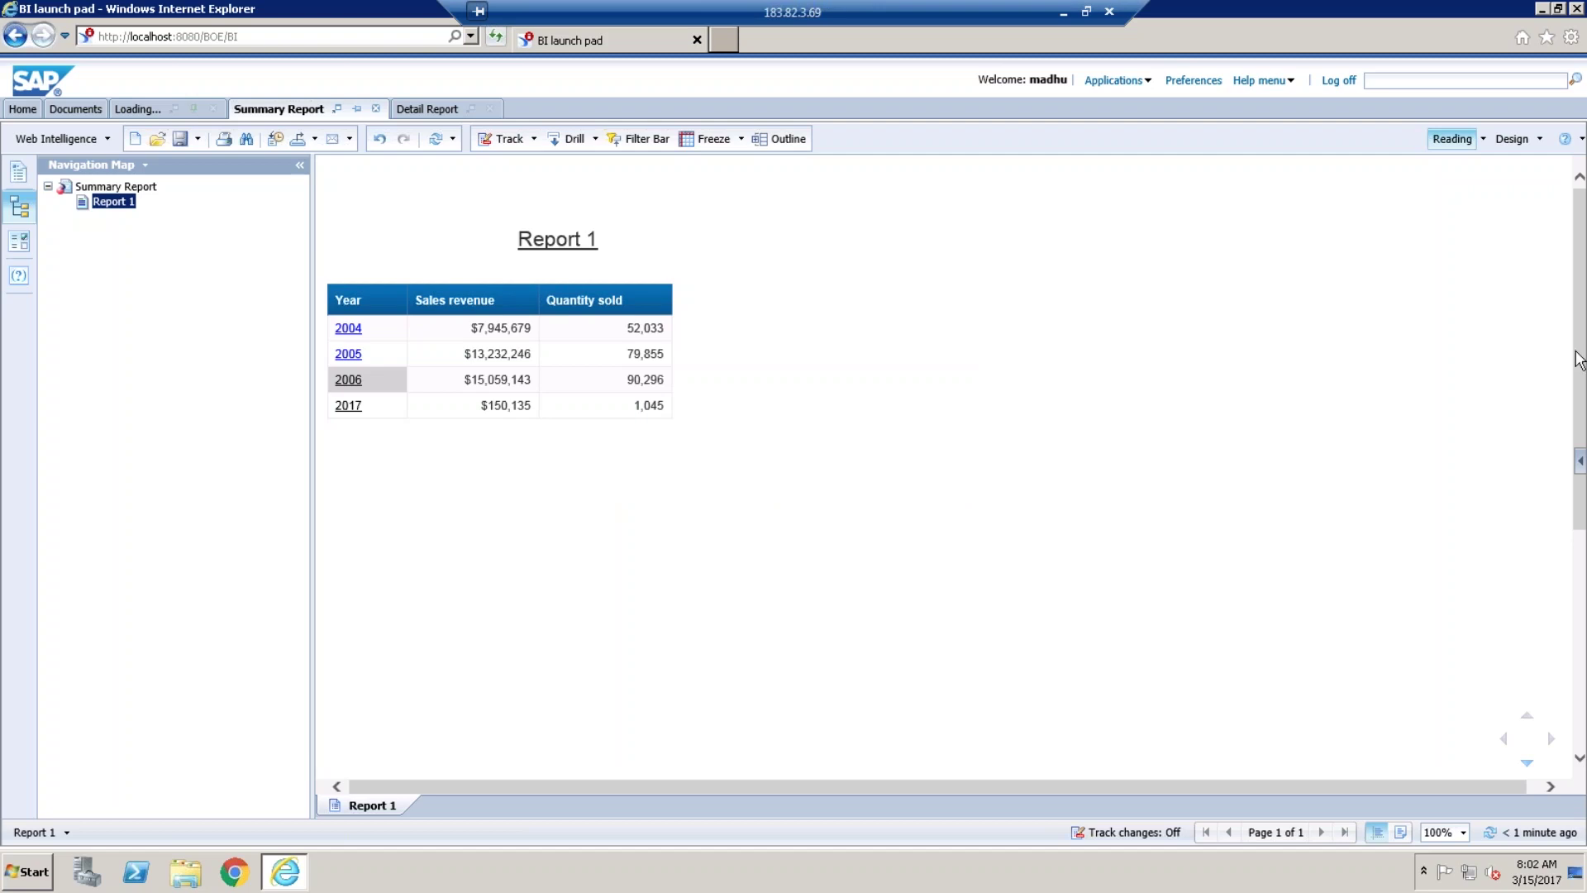
Switch to Paint and underline the openDocument.jsp path and the iDocID value in the link formula with straight lines.
{"action": "left_click", "coordinate": [1070, 13]}
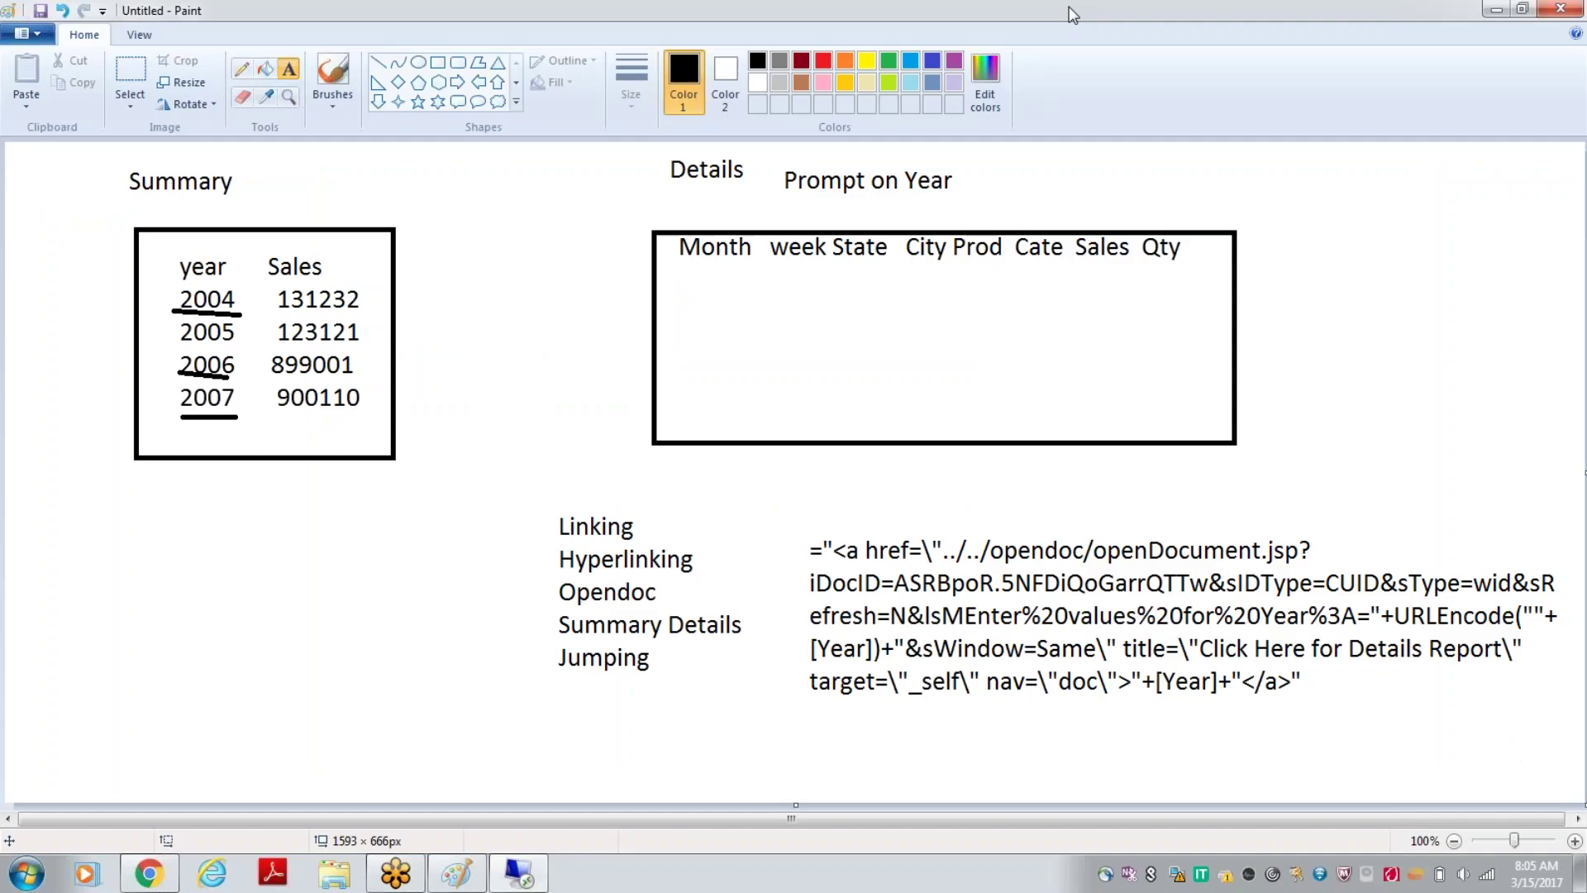
{"action": "left_click", "coordinate": [378, 66]}
{"action": "left_click_drag", "start_coordinate": [817, 567], "coordinate": [1303, 568]}
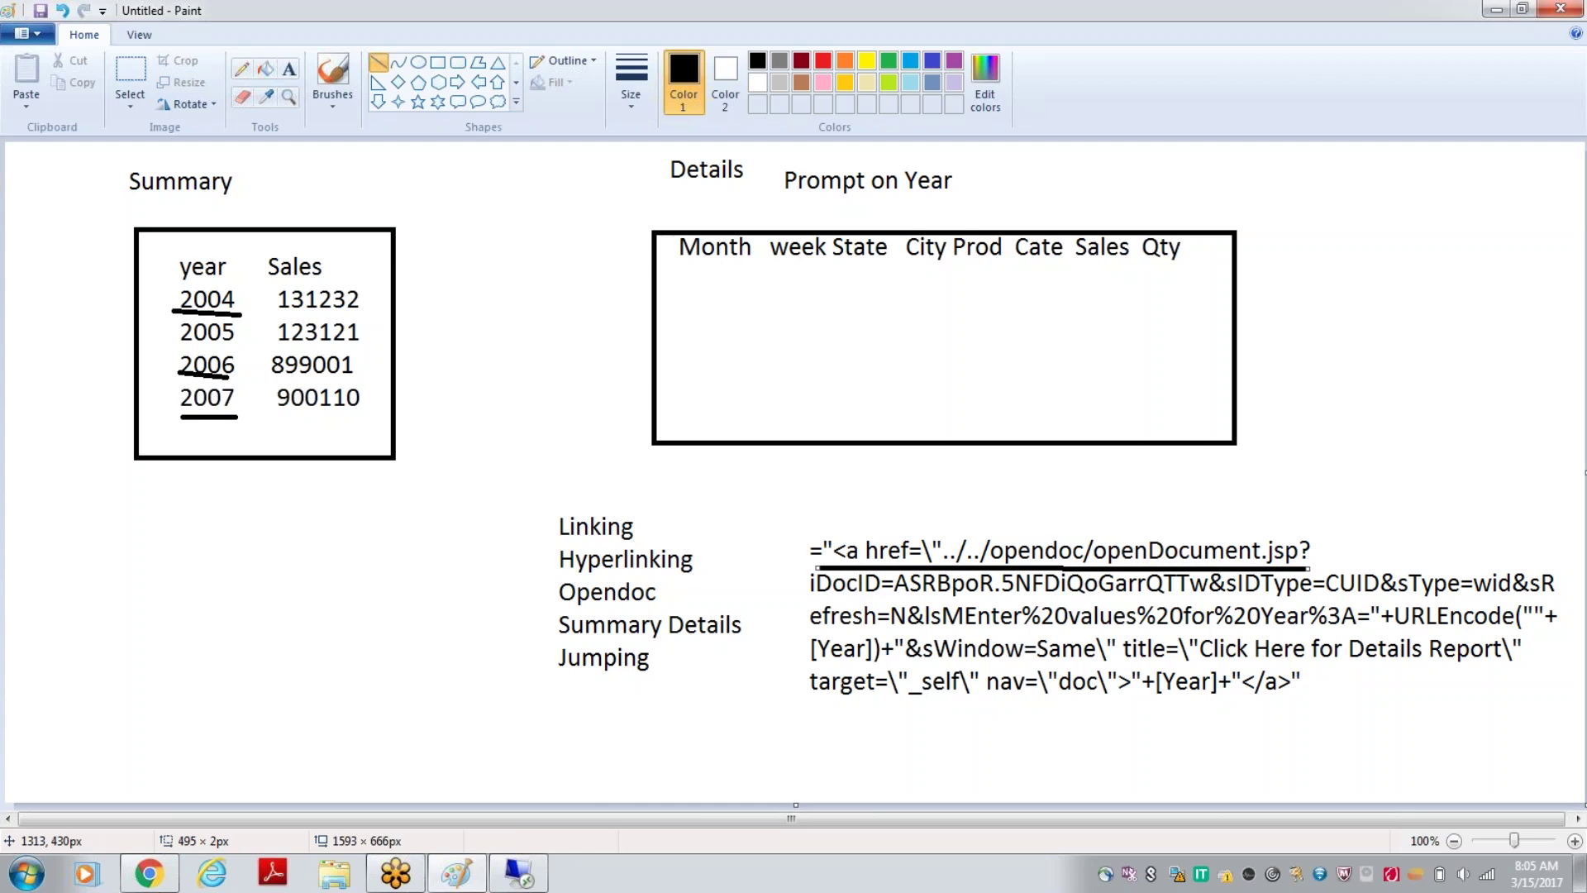
{"action": "left_click_drag", "start_coordinate": [806, 601], "coordinate": [1190, 601]}
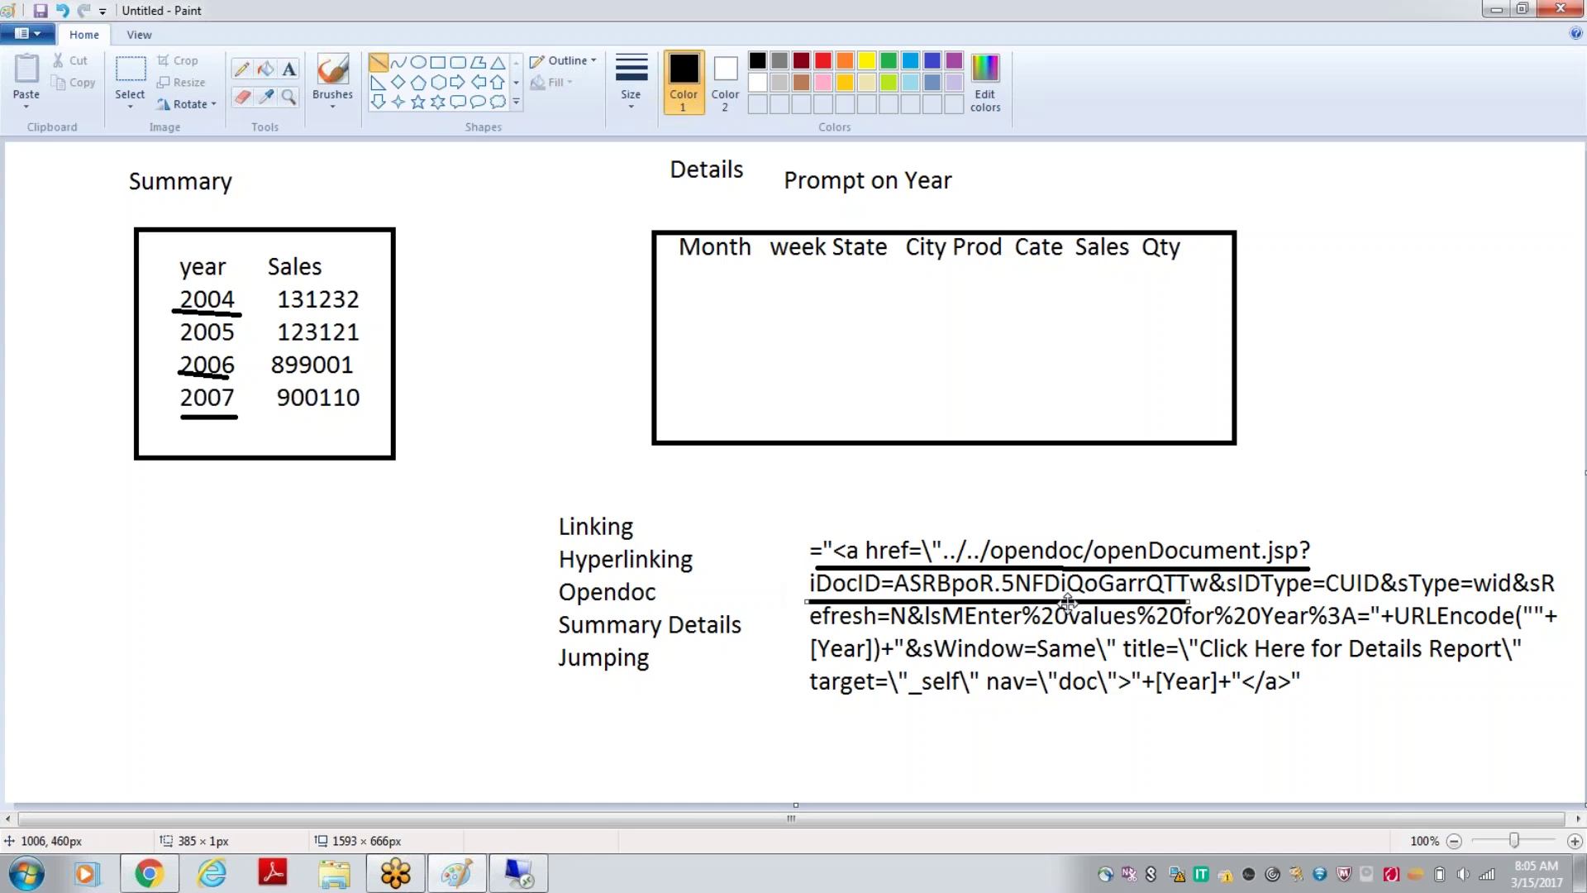
{"action": "left_click", "coordinate": [1212, 598]}
{"action": "left_click_drag", "start_coordinate": [1212, 598], "coordinate": [1190, 601]}
Return to the remote desktop, open localhost:8080/BOE/BI in Chrome, and log on to the BI launch pad.
{"action": "left_click", "coordinate": [536, 882]}
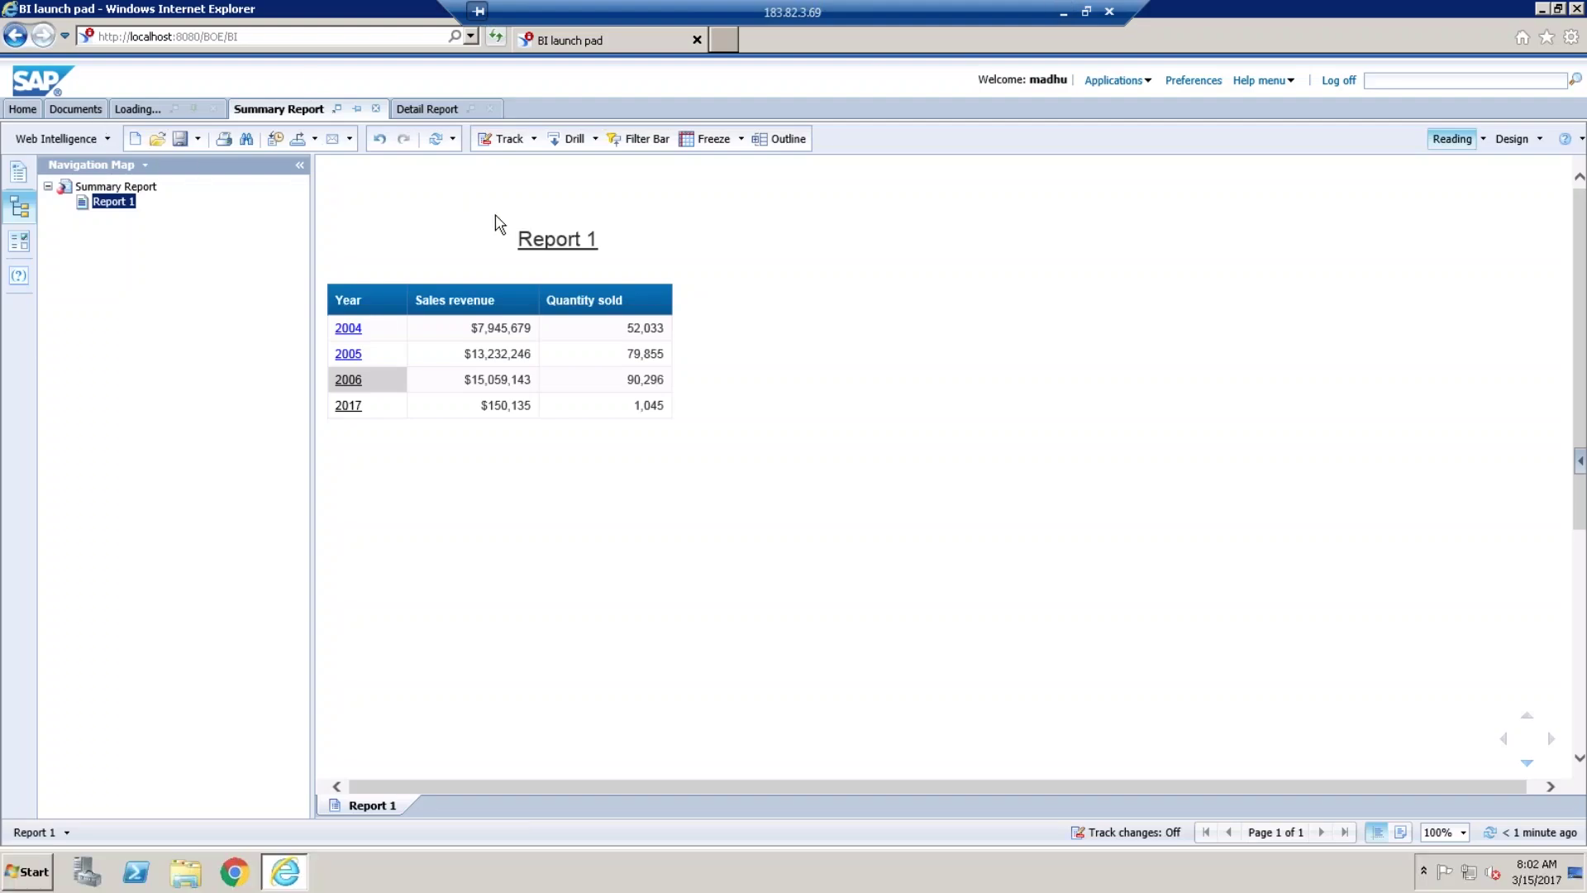
{"action": "left_click", "coordinate": [234, 872]}
{"action": "left_click", "coordinate": [843, 50]}
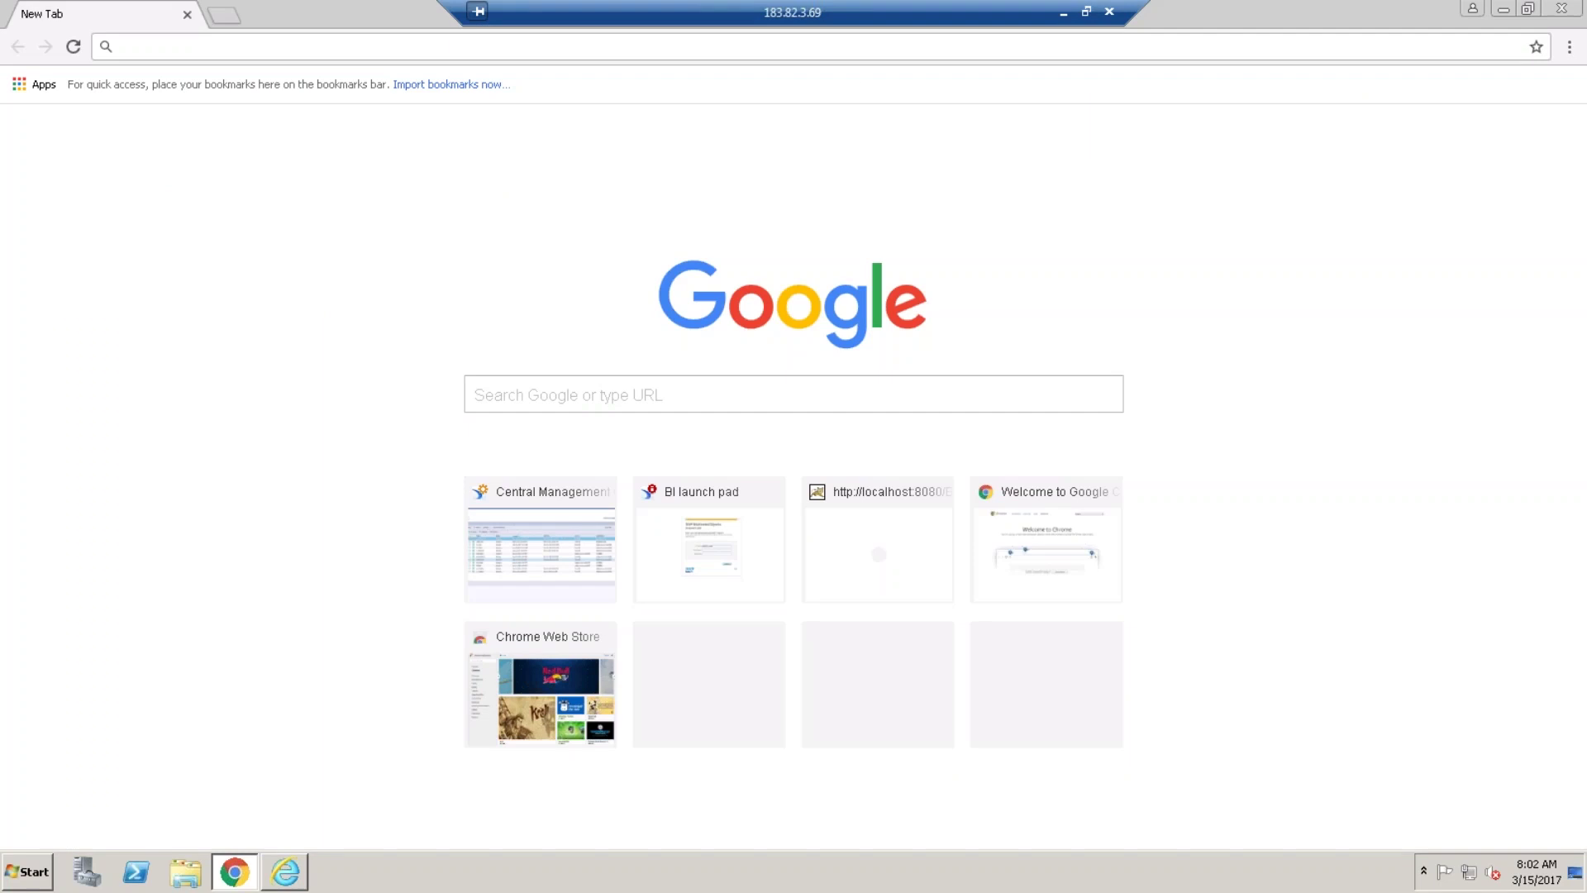
{"action": "key", "text": "ctrl+v"}
{"action": "key", "text": "ctrl+a"}
{"action": "key", "text": "BackSpace"}
{"action": "type", "text": "lo"}
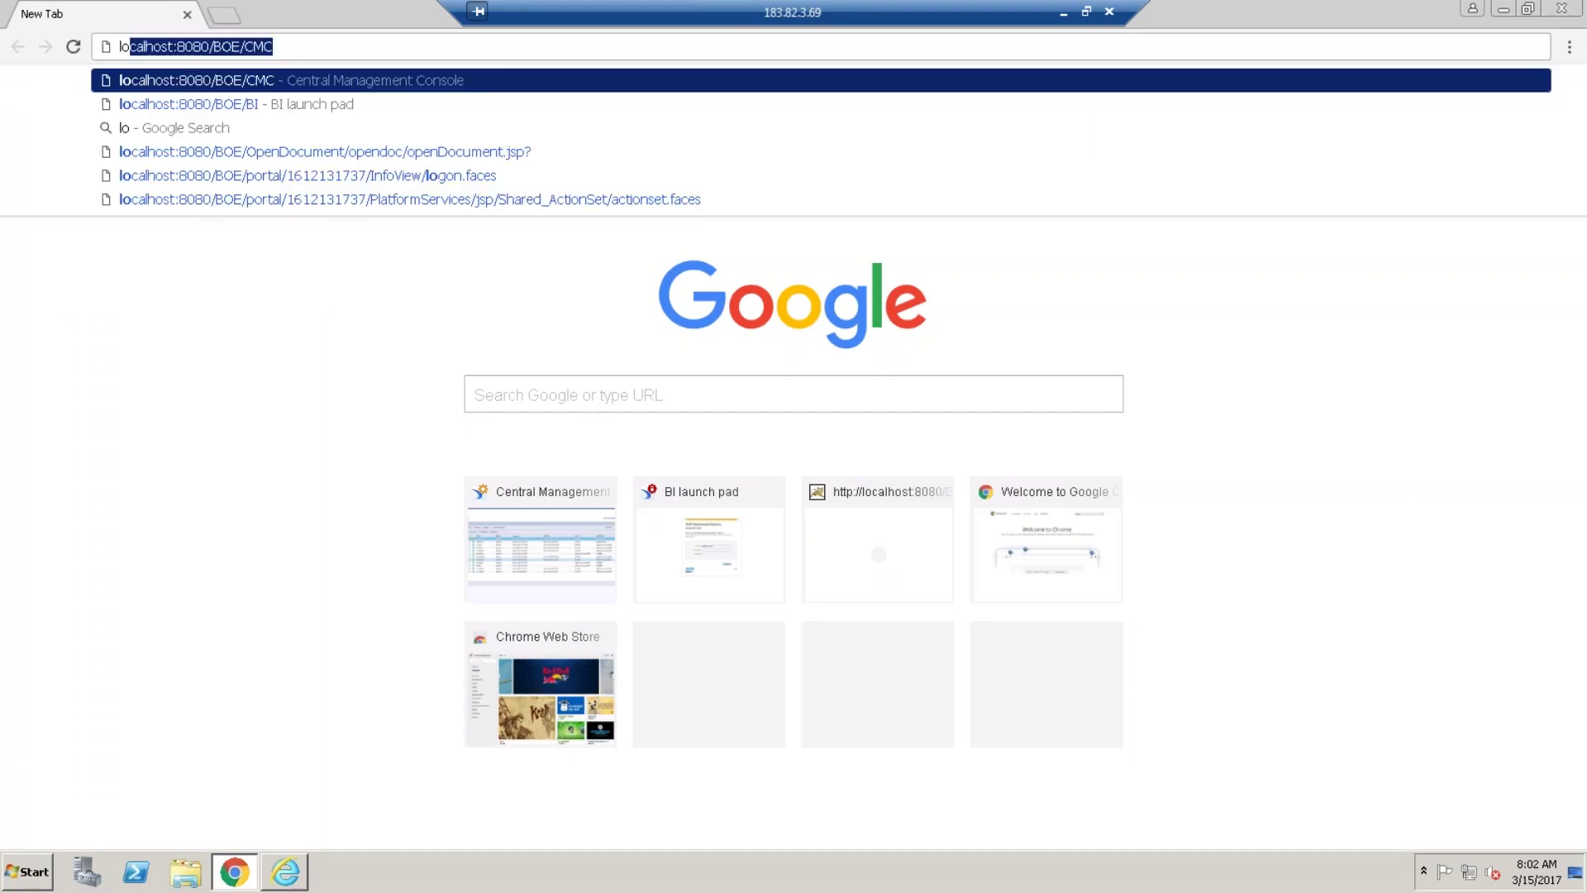
{"action": "key", "text": "End"}
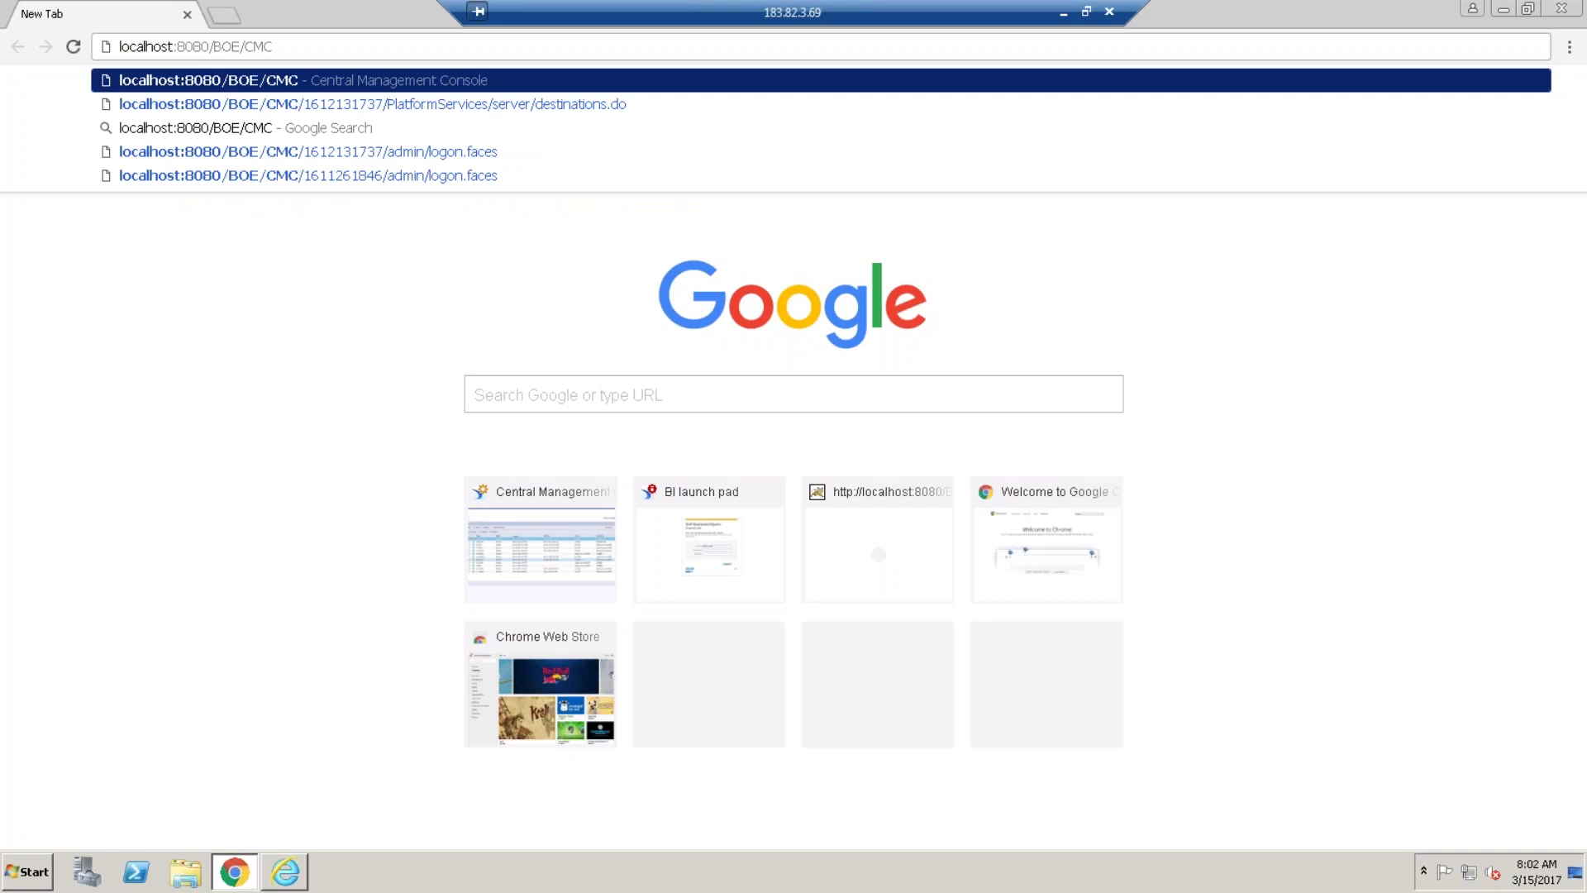
{"action": "key", "text": "BackSpace"}
{"action": "key", "text": "BackSpace"}
{"action": "key", "text": "BackSpace"}
{"action": "type", "text": "BI"}
{"action": "key", "text": "Return"}
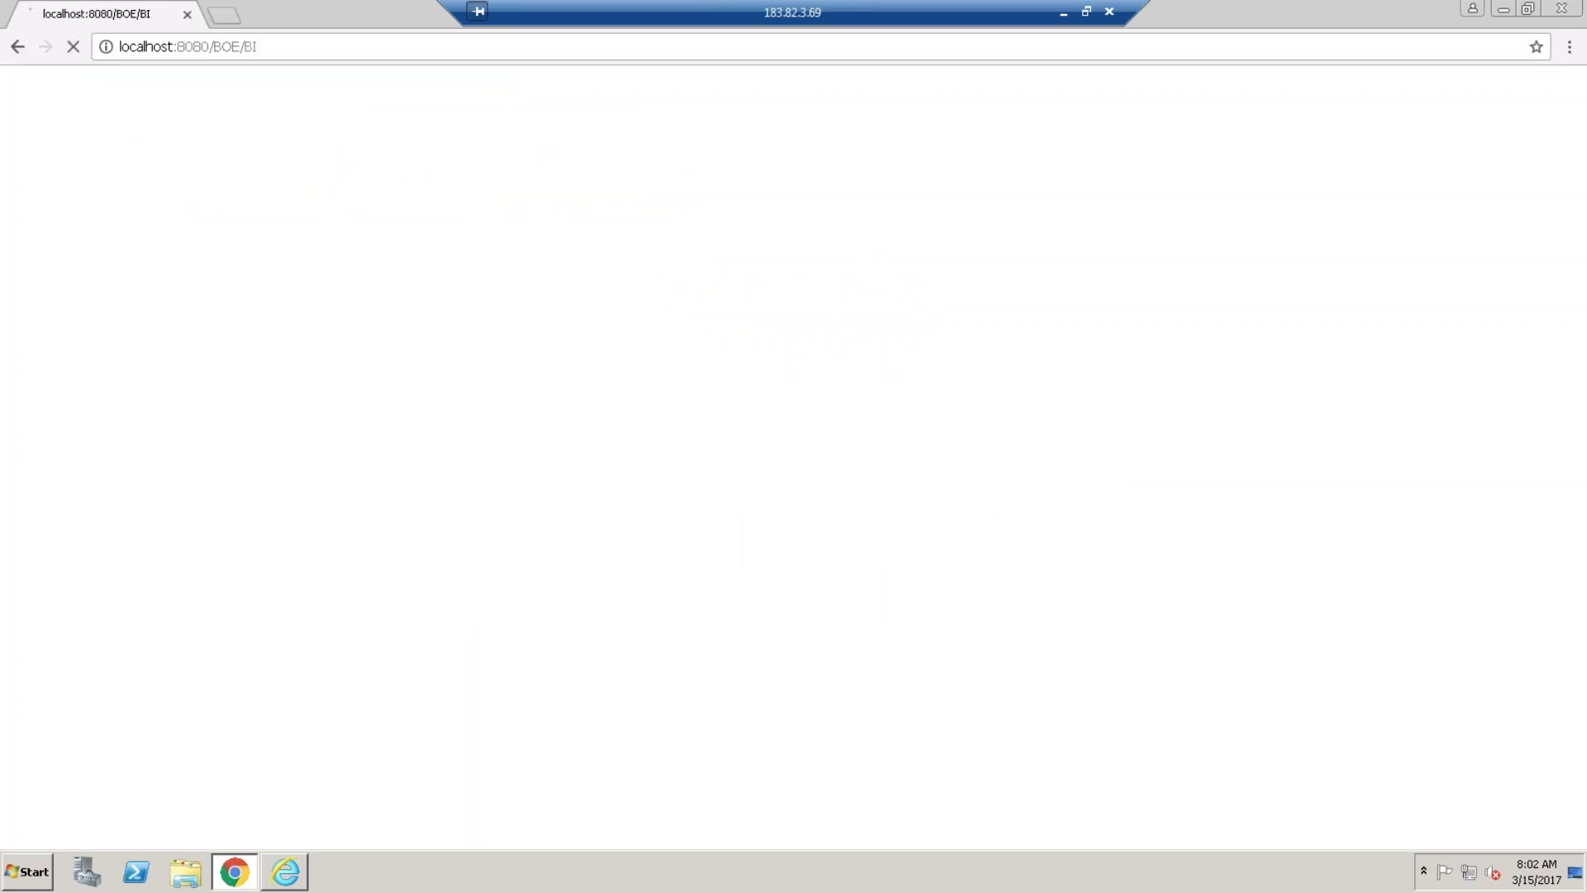
{"action": "left_click", "coordinate": [897, 453]}
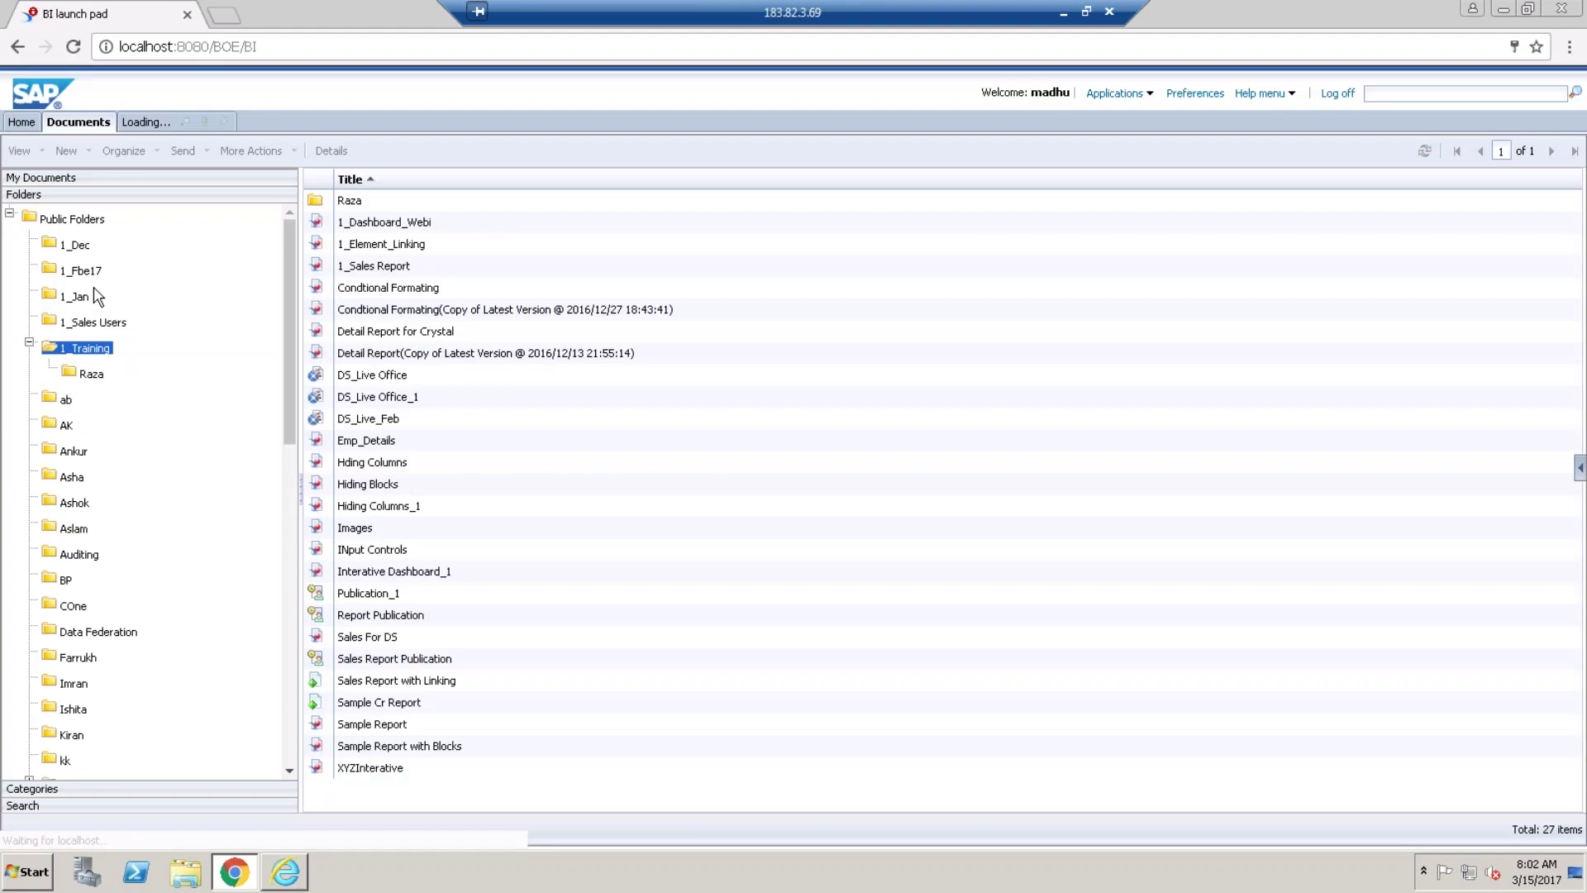
Open the properties of the Detail Report in the subfolder of 1_Training and copy the whole ID, CUID line.
{"action": "left_click", "coordinate": [89, 374]}
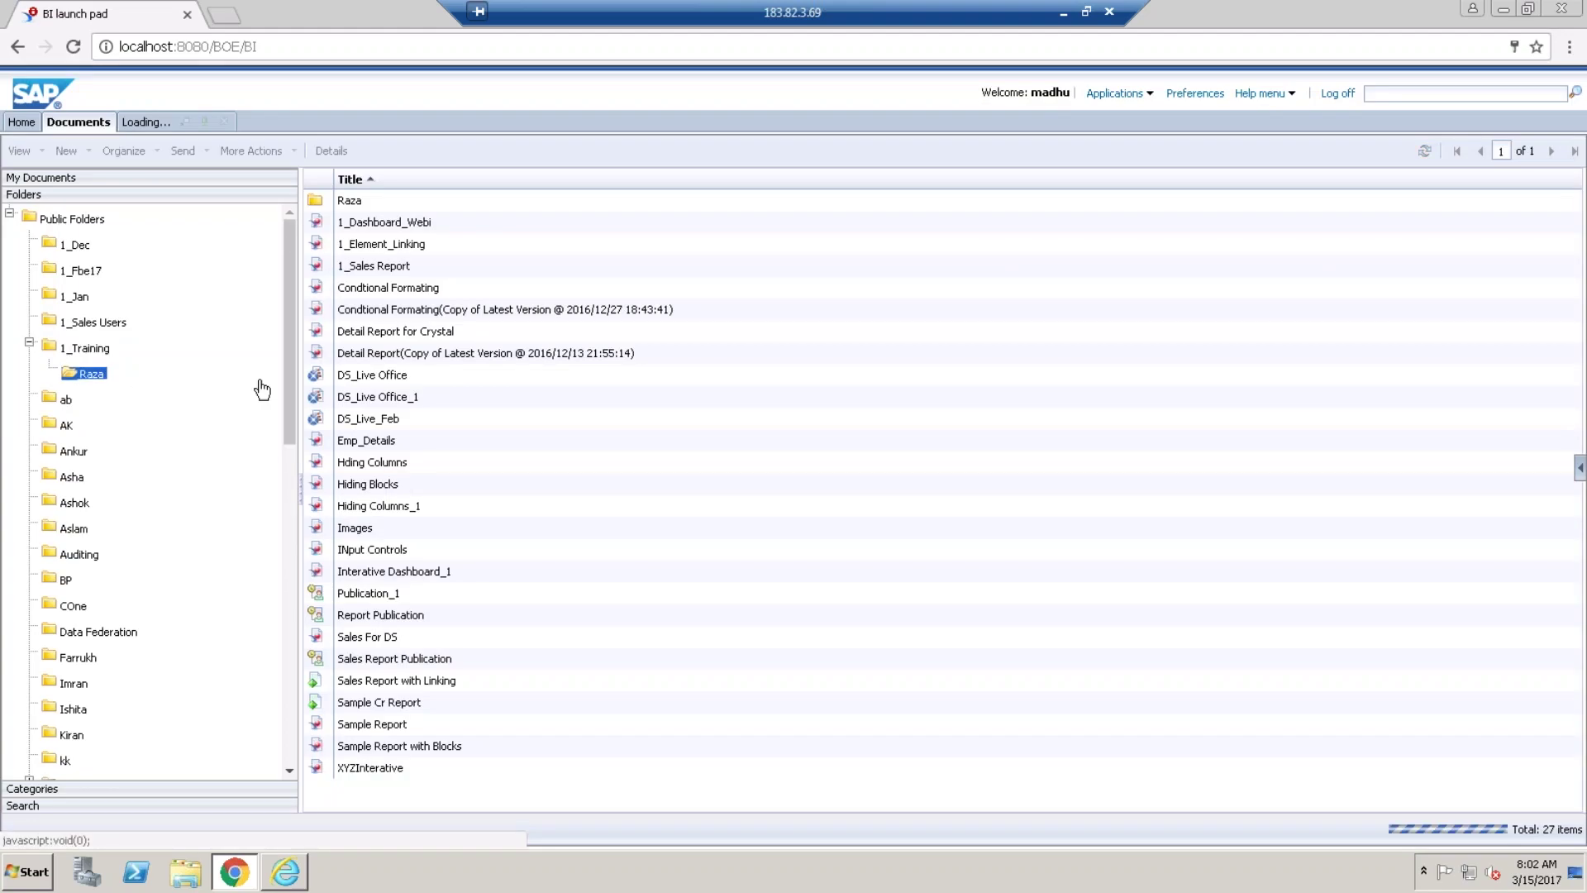
{"action": "right_click", "coordinate": [390, 202]}
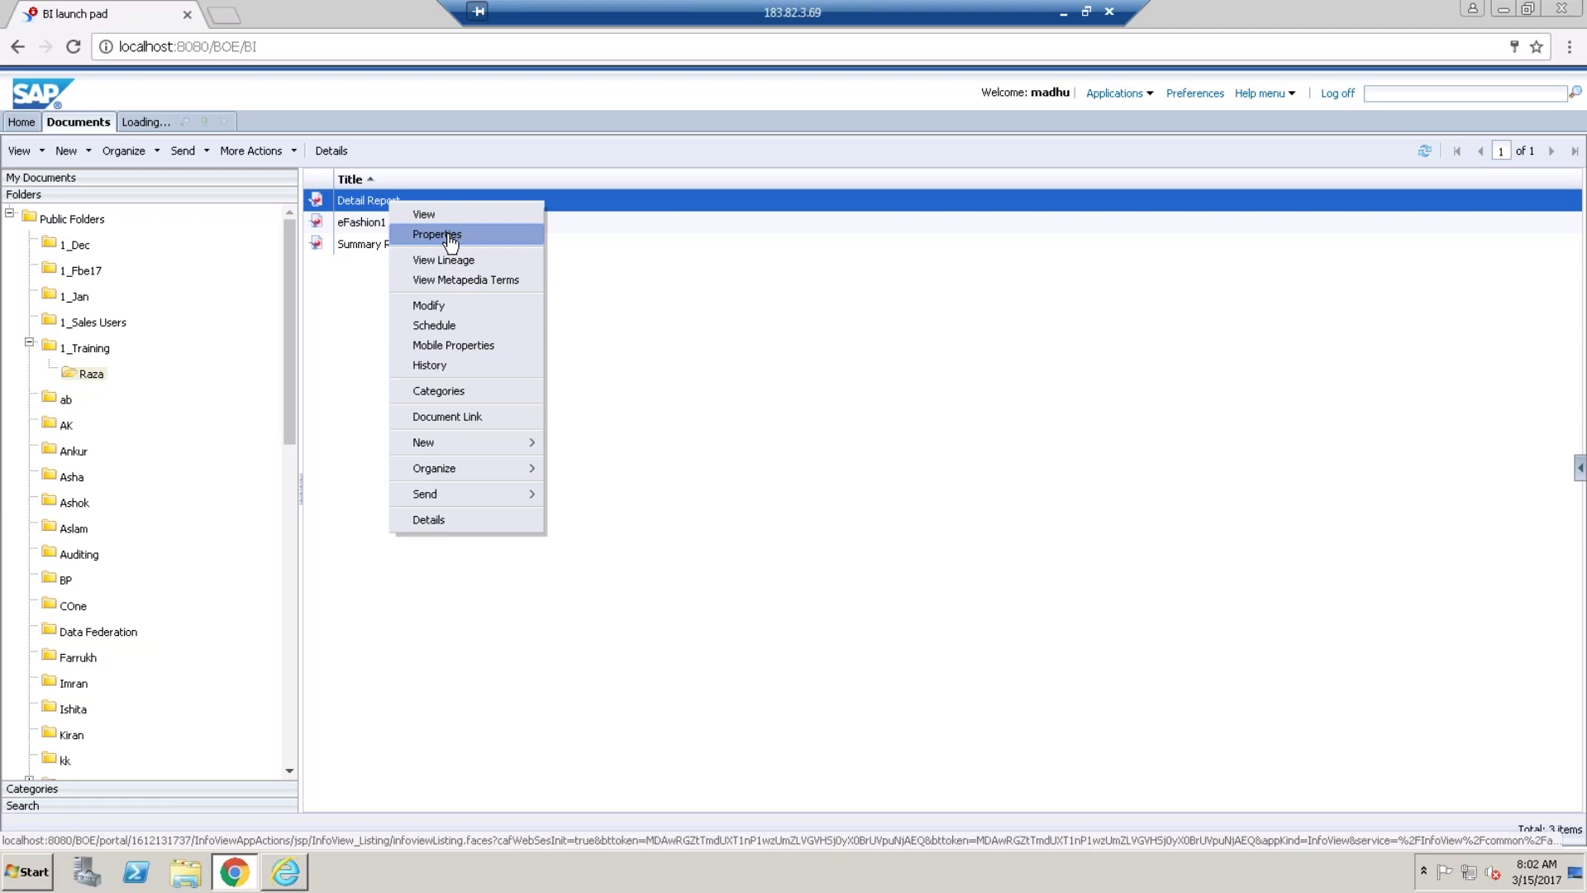
{"action": "left_click", "coordinate": [451, 236]}
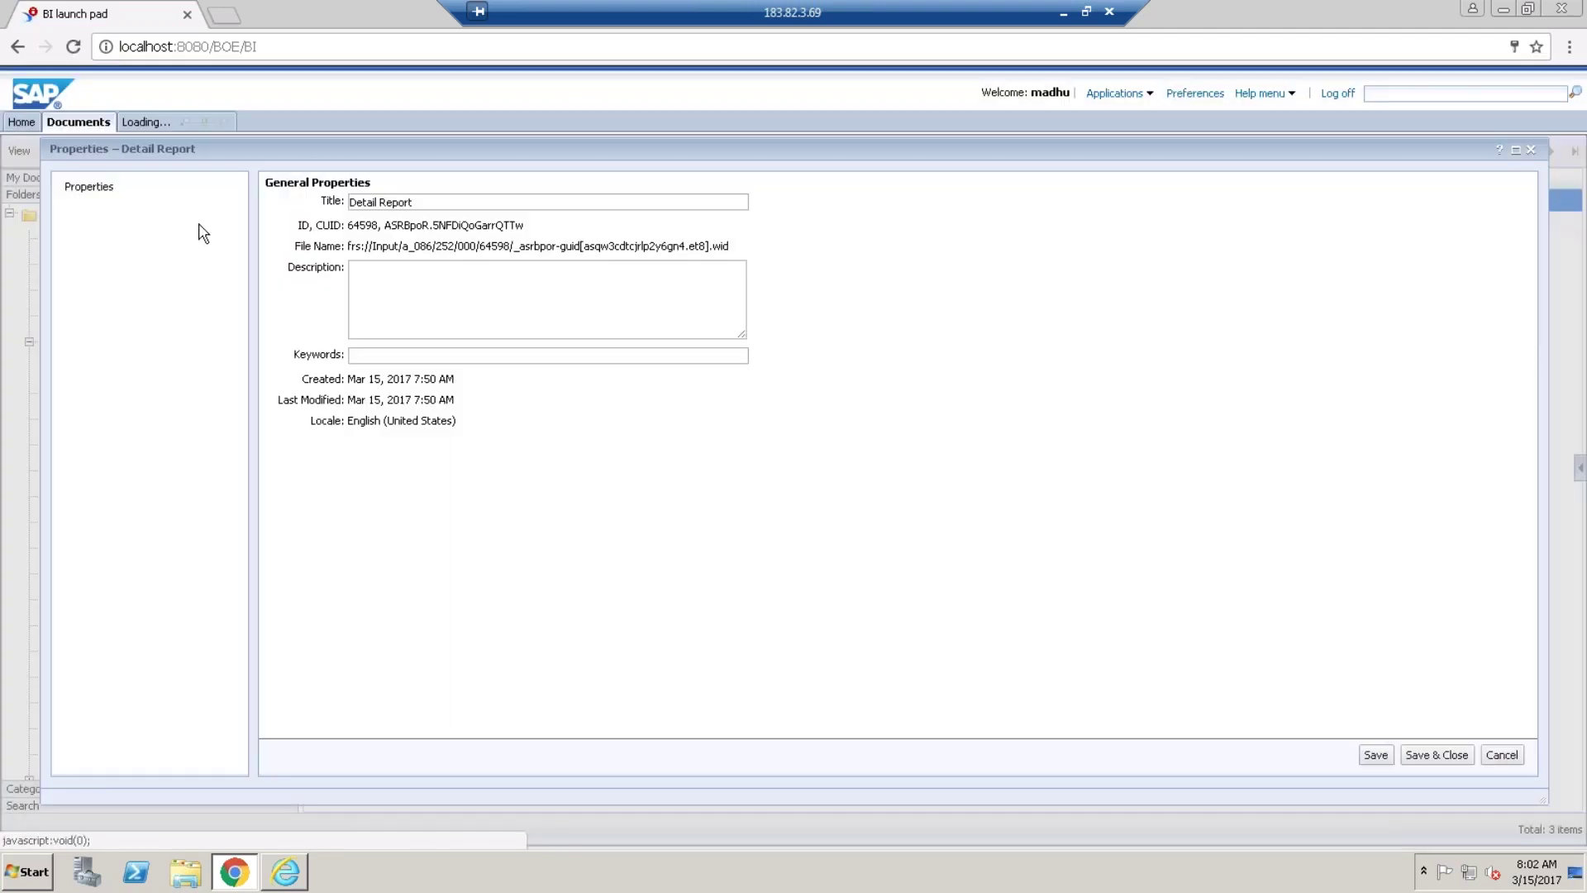
{"action": "left_click_drag", "start_coordinate": [387, 225], "coordinate": [531, 224]}
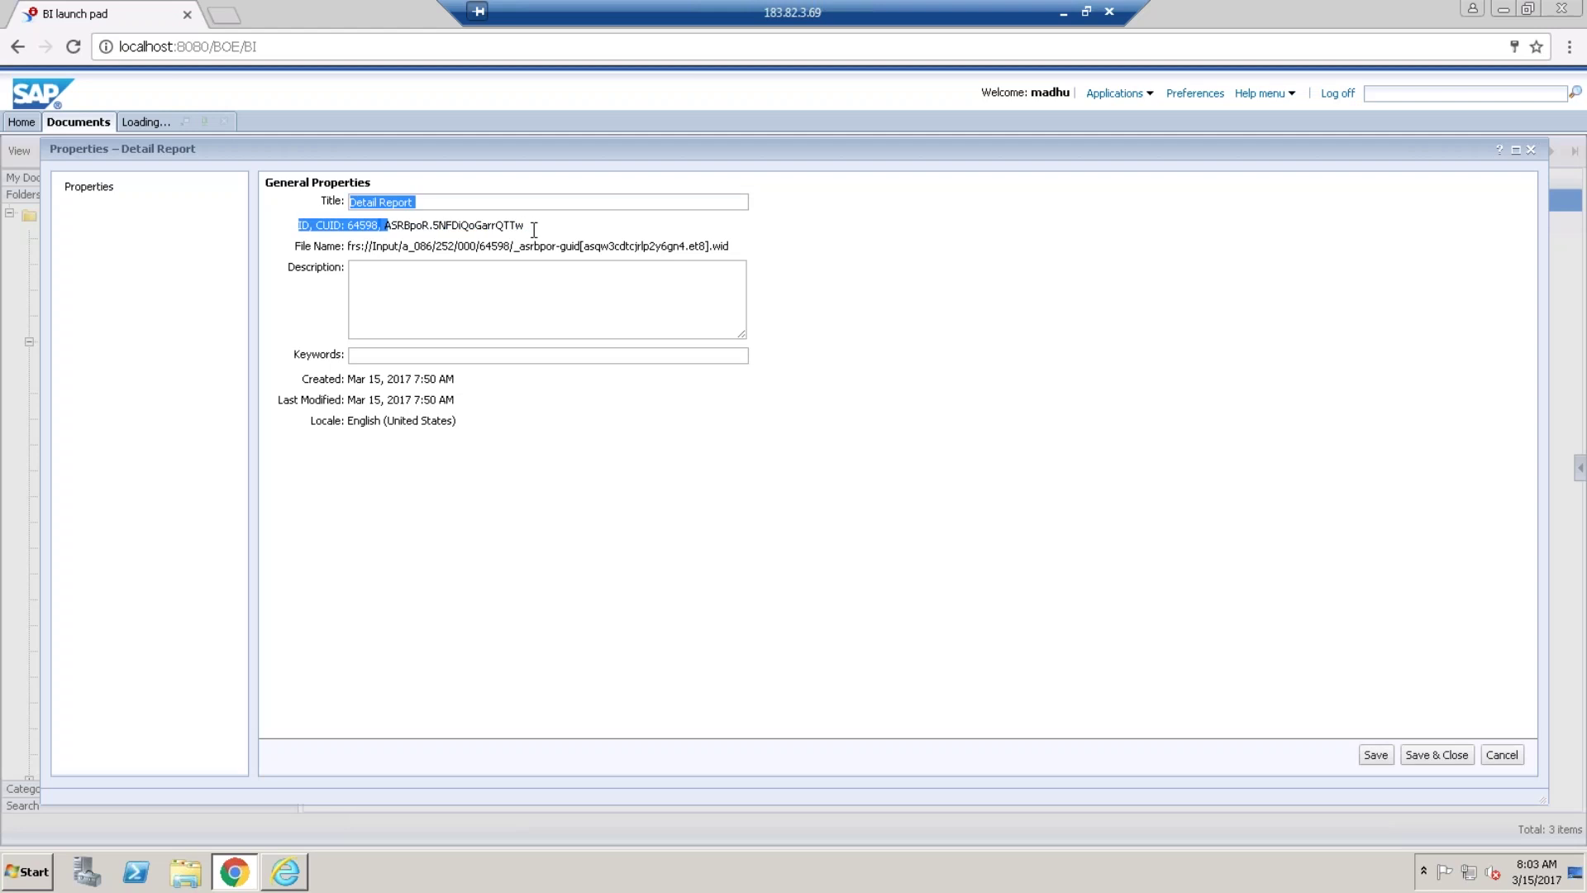
{"action": "left_click", "coordinate": [531, 224]}
{"action": "left_click_drag", "start_coordinate": [525, 226], "coordinate": [478, 225]}
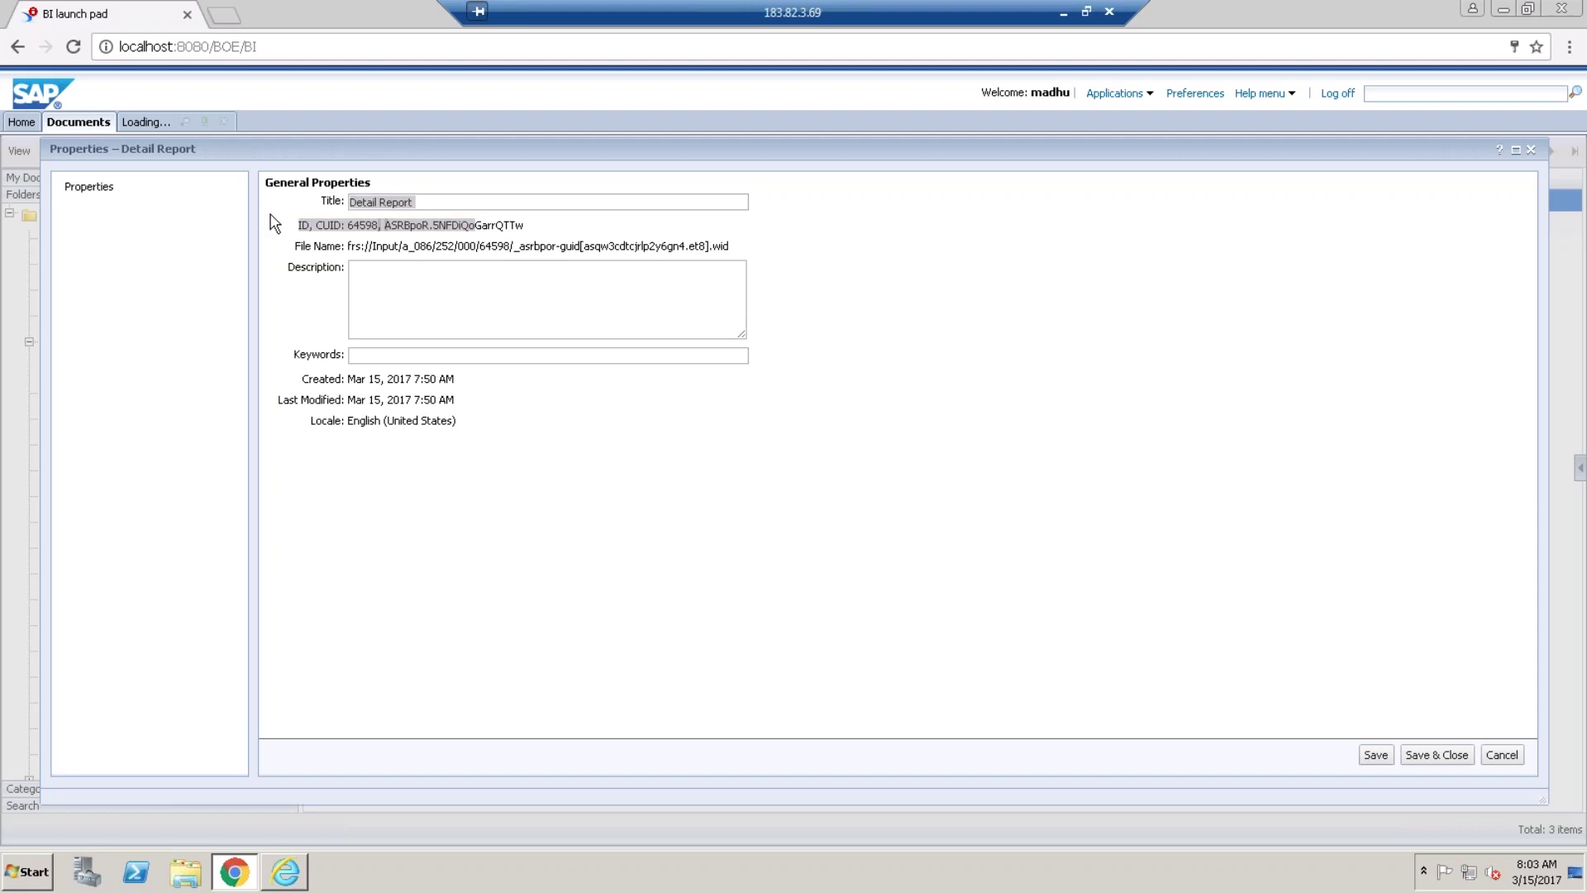
{"action": "left_click", "coordinate": [302, 227]}
{"action": "left_click_drag", "start_coordinate": [298, 225], "coordinate": [519, 231]}
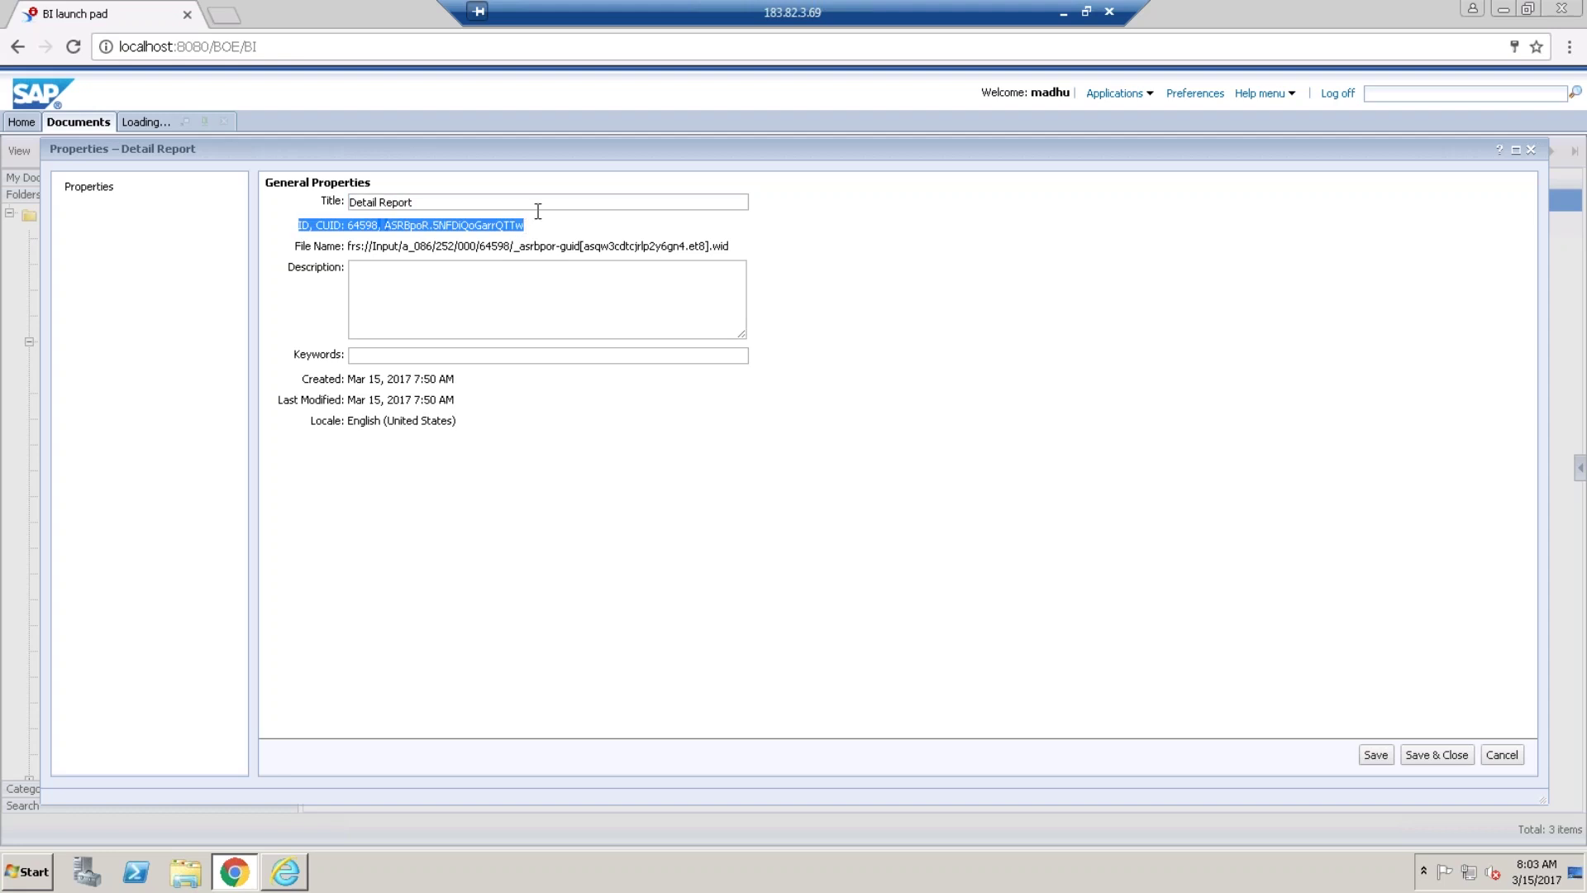
Switch to Paint and add the text "ID, CUID:64598, ASRBpoR.5NFDiQoGarrQTTw" above the link formula.
{"action": "left_click", "coordinate": [1064, 11]}
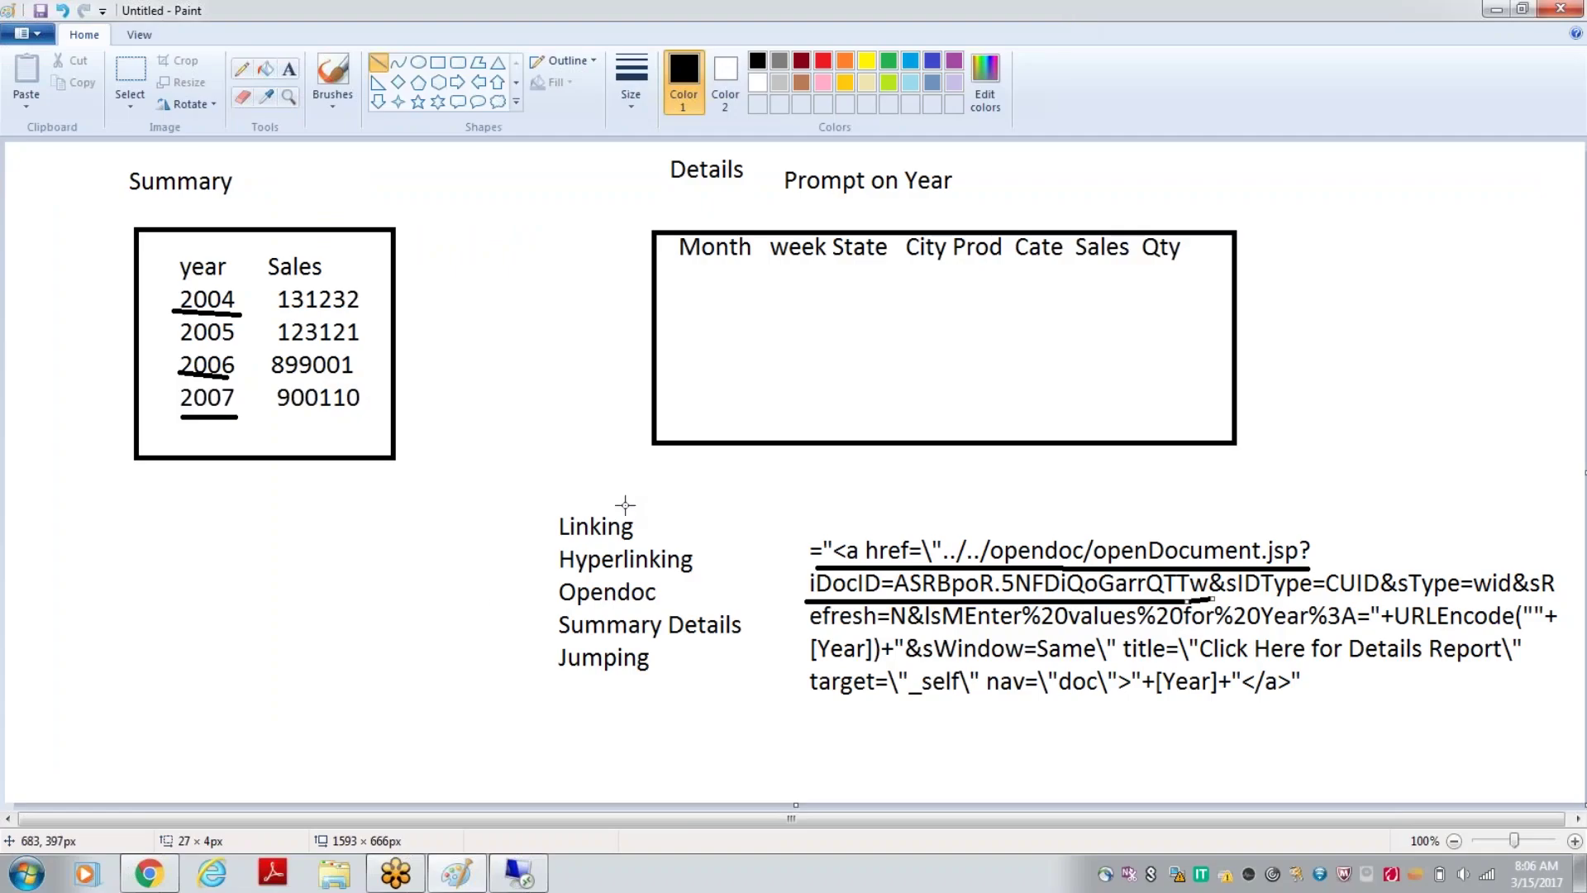
{"action": "left_click", "coordinate": [288, 71]}
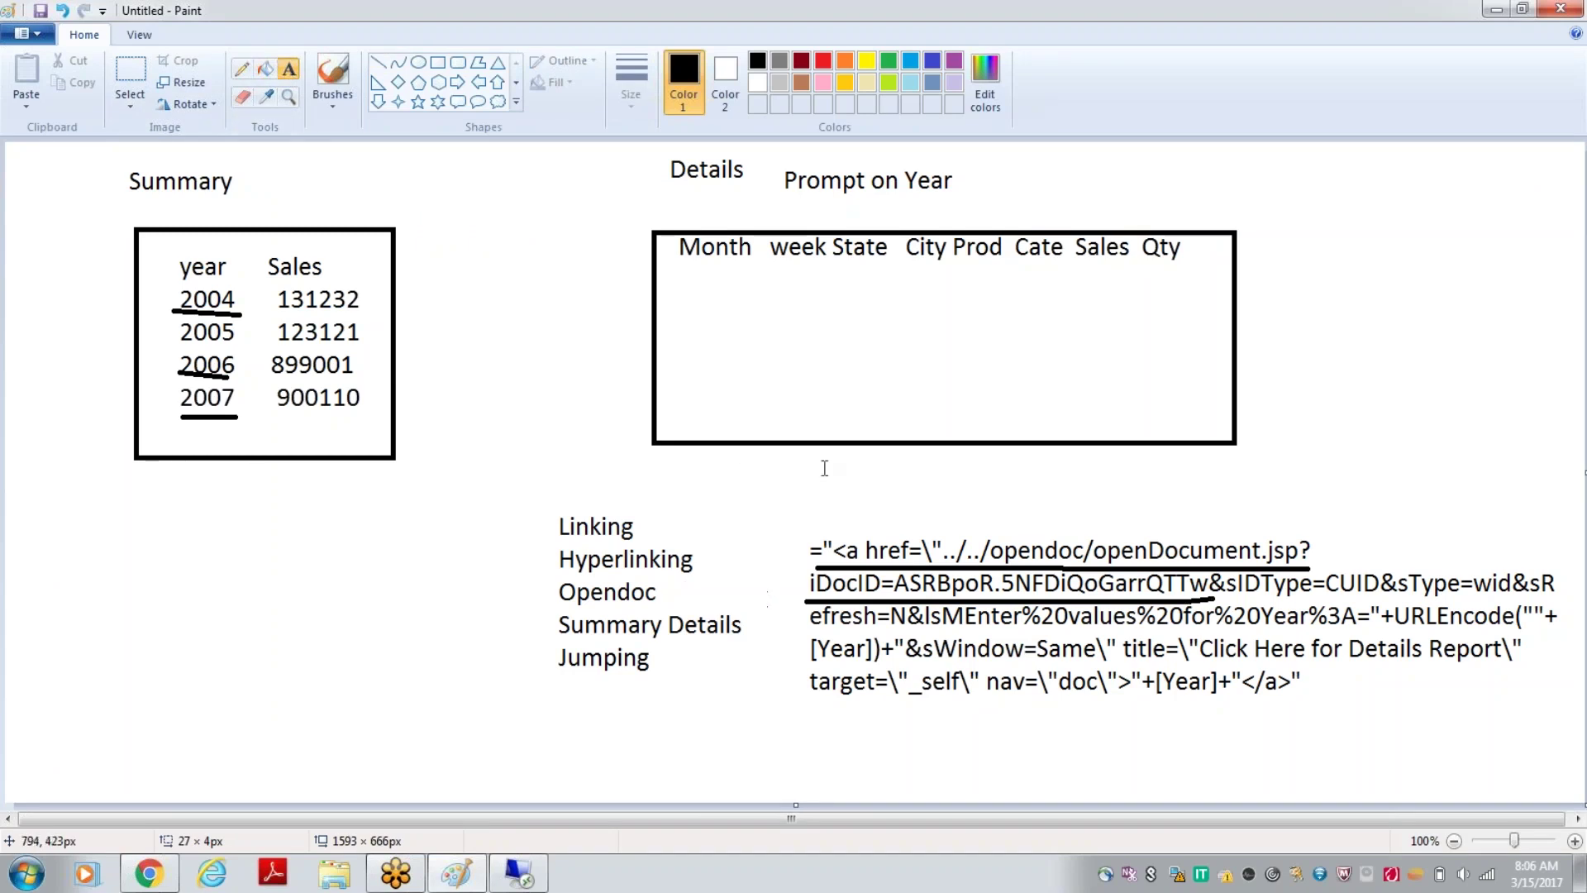
{"action": "left_click_drag", "start_coordinate": [796, 481], "coordinate": [1411, 520]}
{"action": "type", "text": "ID, CUID:64598, ASRBpoR.5NFDiQoGarrQTTw"}
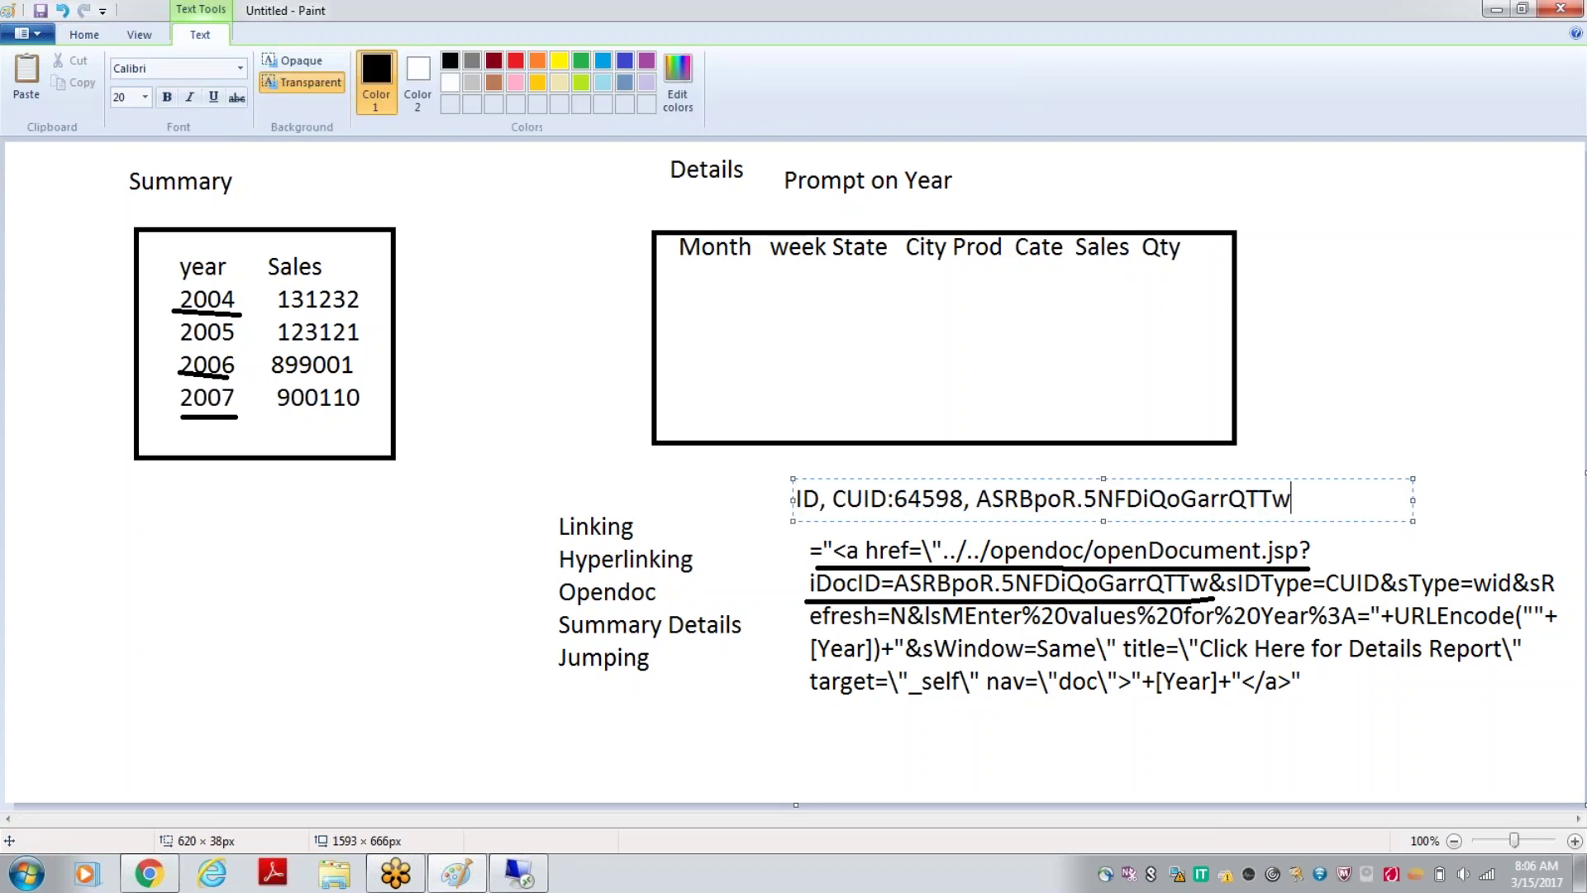
{"action": "left_click", "coordinate": [972, 613]}
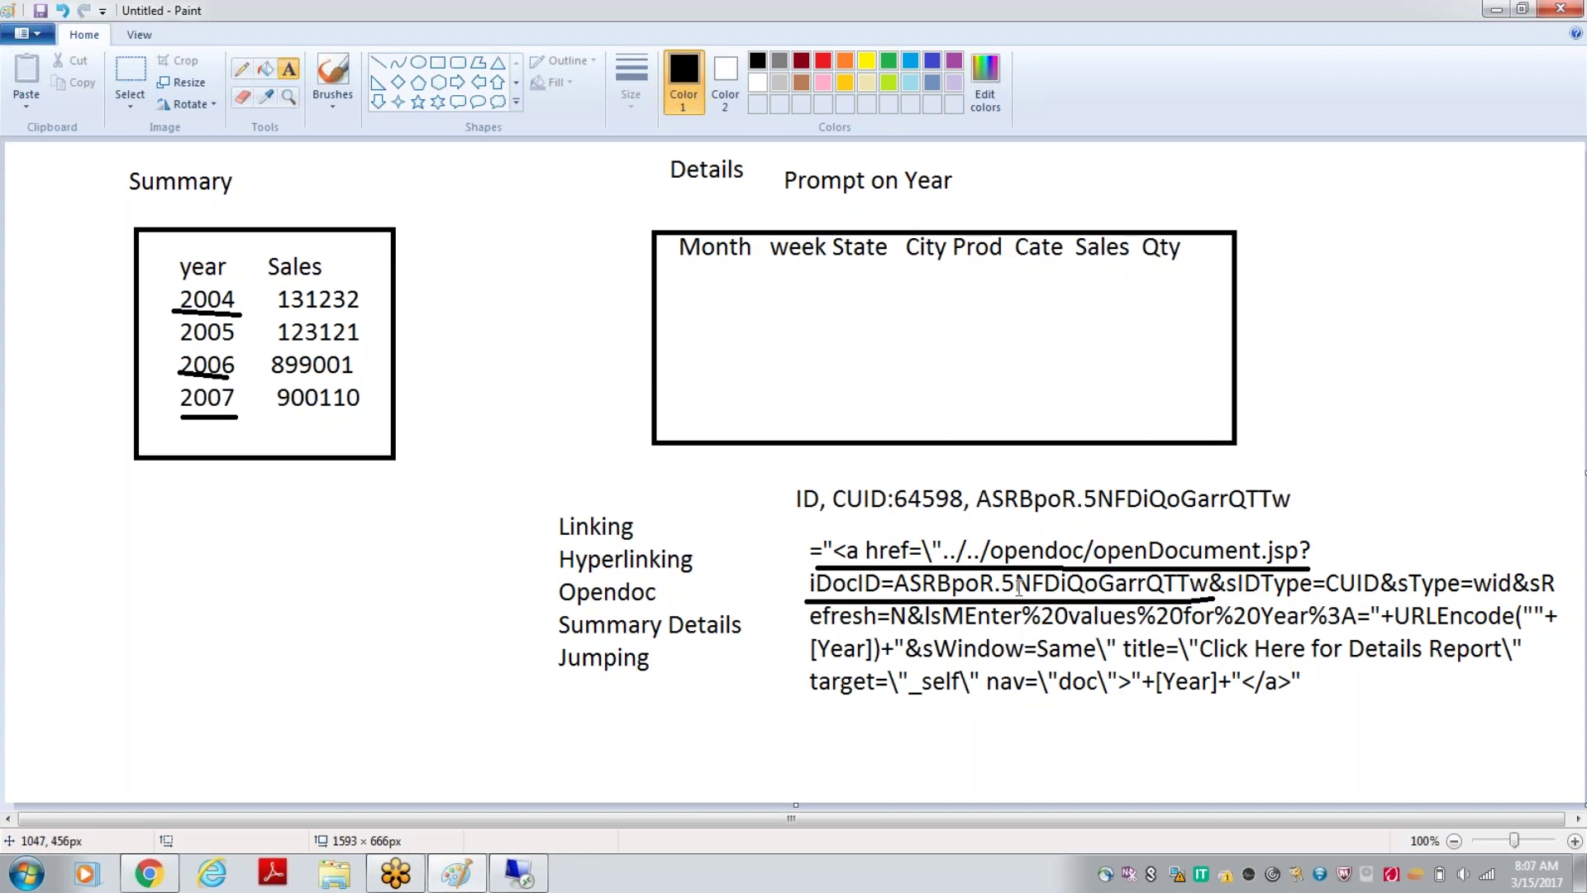
Underline IDType=CUID in the link formula, and CUID, 64598 and ID in the text line above it.
{"action": "left_click", "coordinate": [379, 62]}
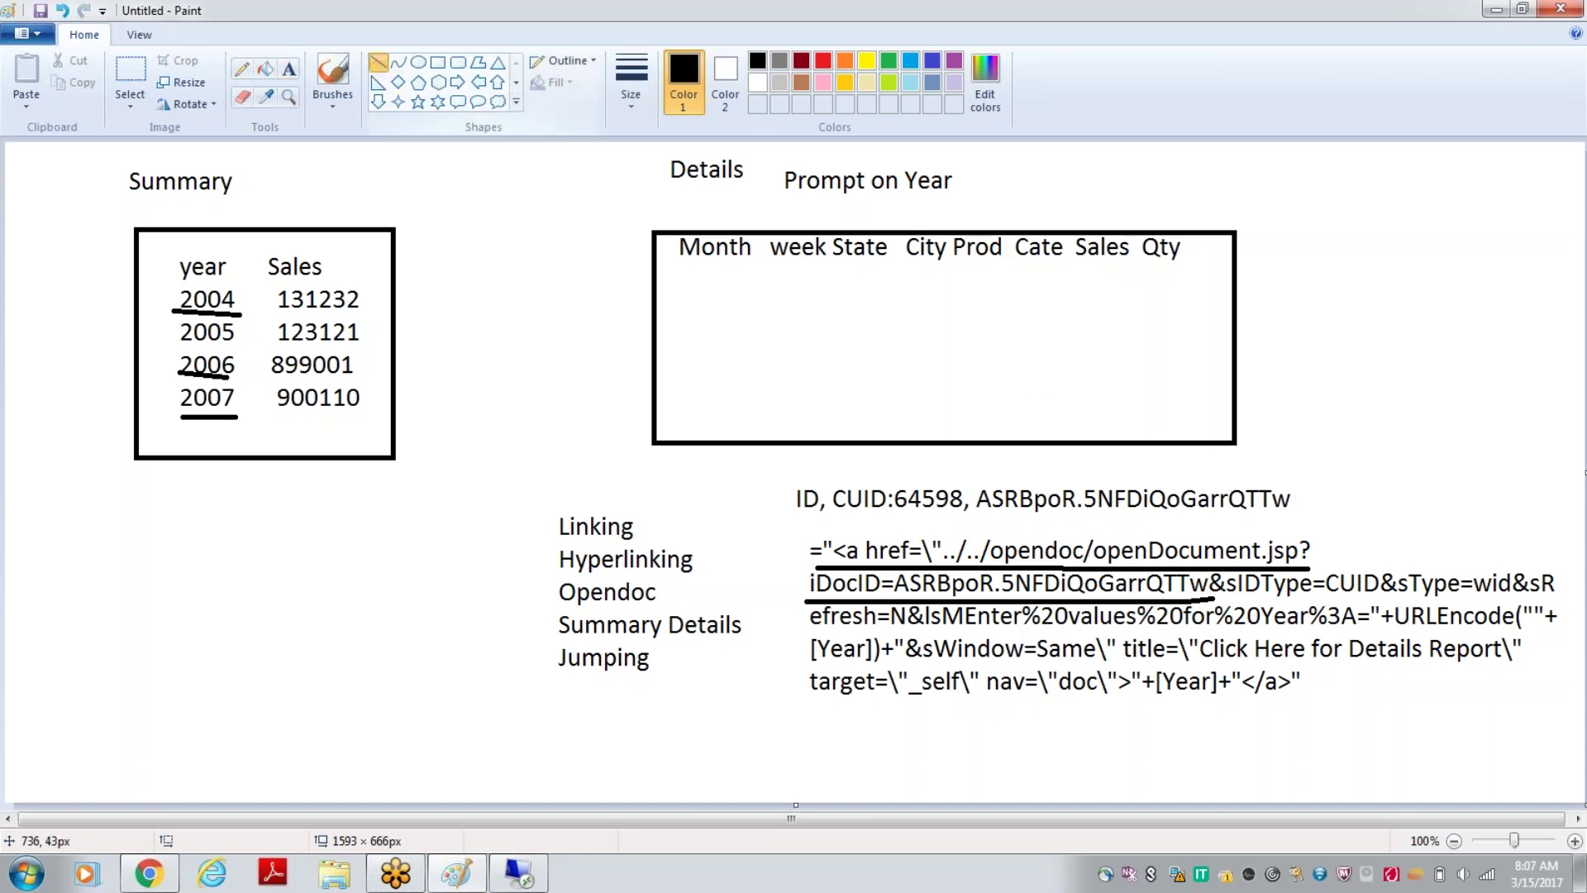
{"action": "left_click_drag", "start_coordinate": [1240, 593], "coordinate": [1379, 596]}
{"action": "left_click_drag", "start_coordinate": [840, 519], "coordinate": [874, 518]}
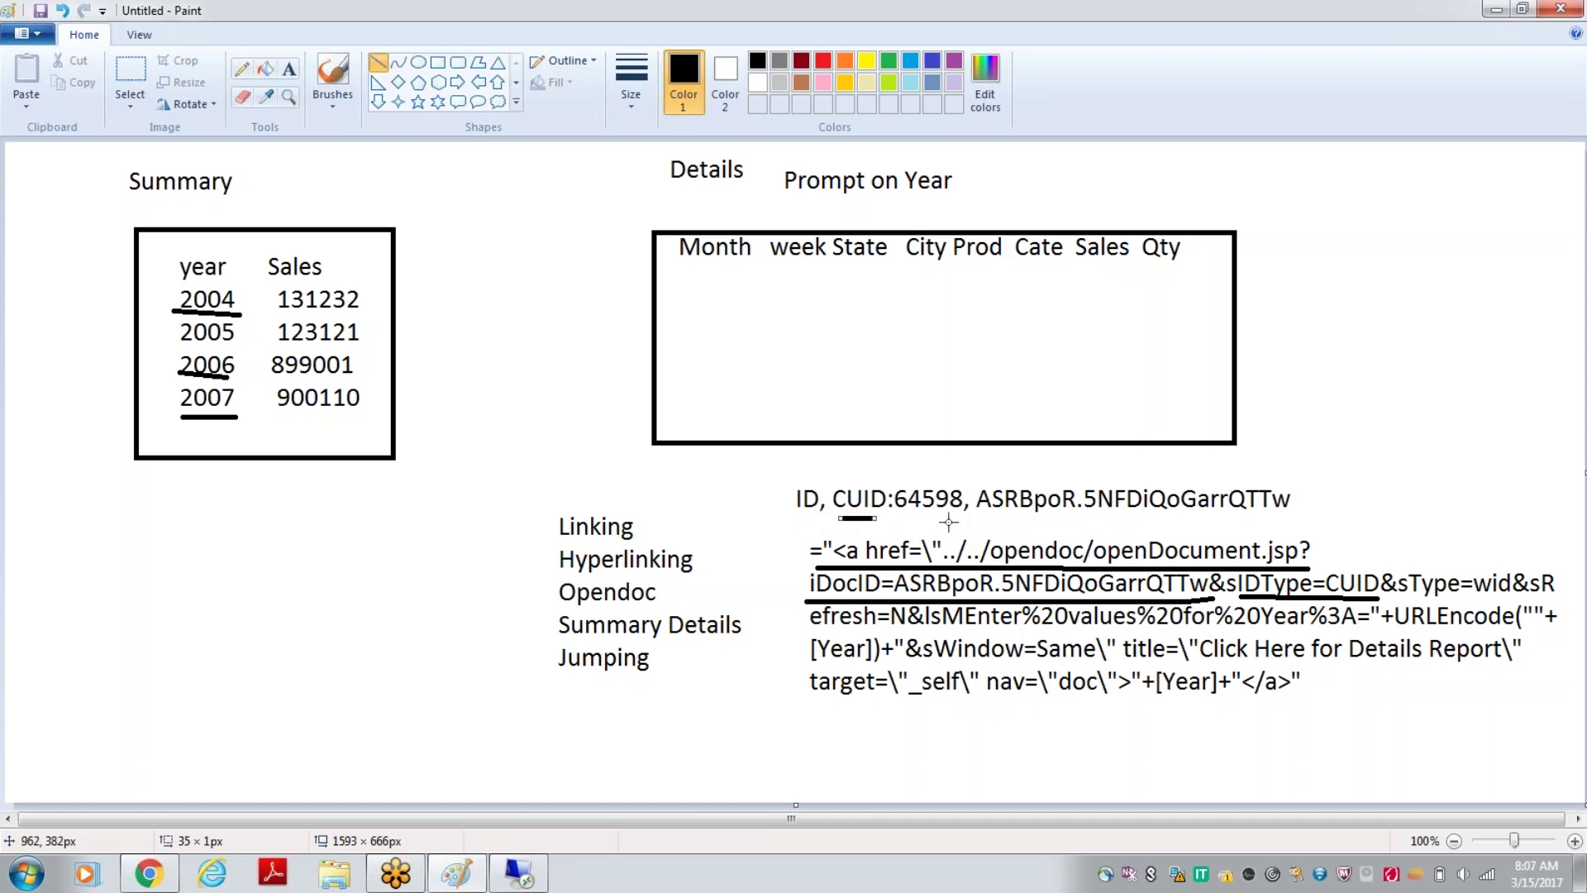
{"action": "left_click_drag", "start_coordinate": [899, 514], "coordinate": [961, 514]}
{"action": "left_click_drag", "start_coordinate": [797, 514], "coordinate": [817, 520]}
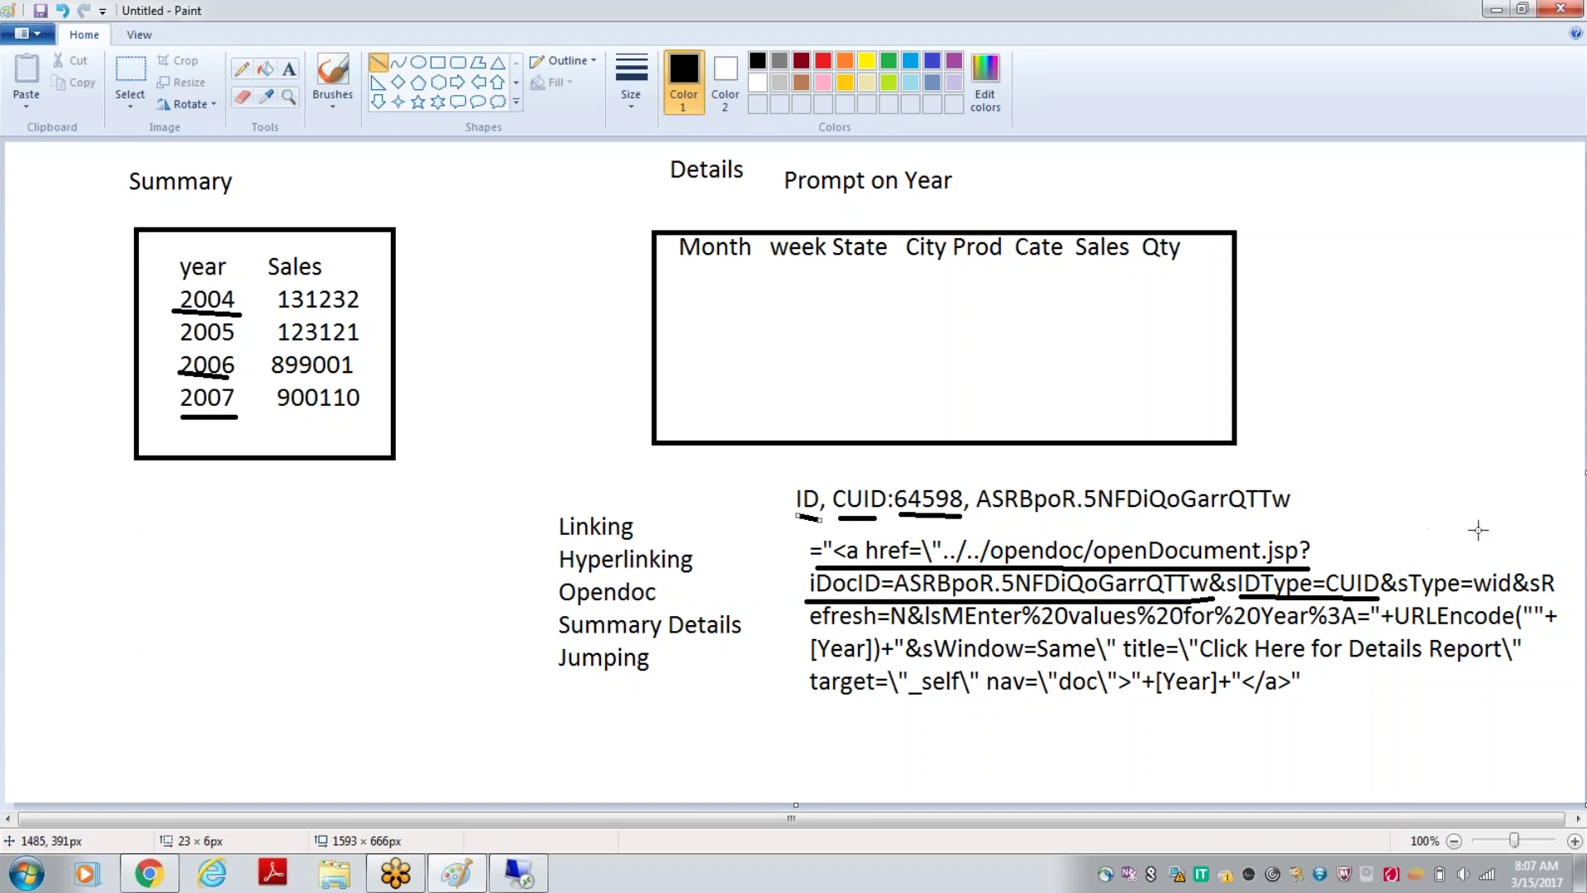
Underline the sType=wid and sRefresh=N parameters in the link formula.
{"action": "left_click_drag", "start_coordinate": [1397, 598], "coordinate": [1504, 601]}
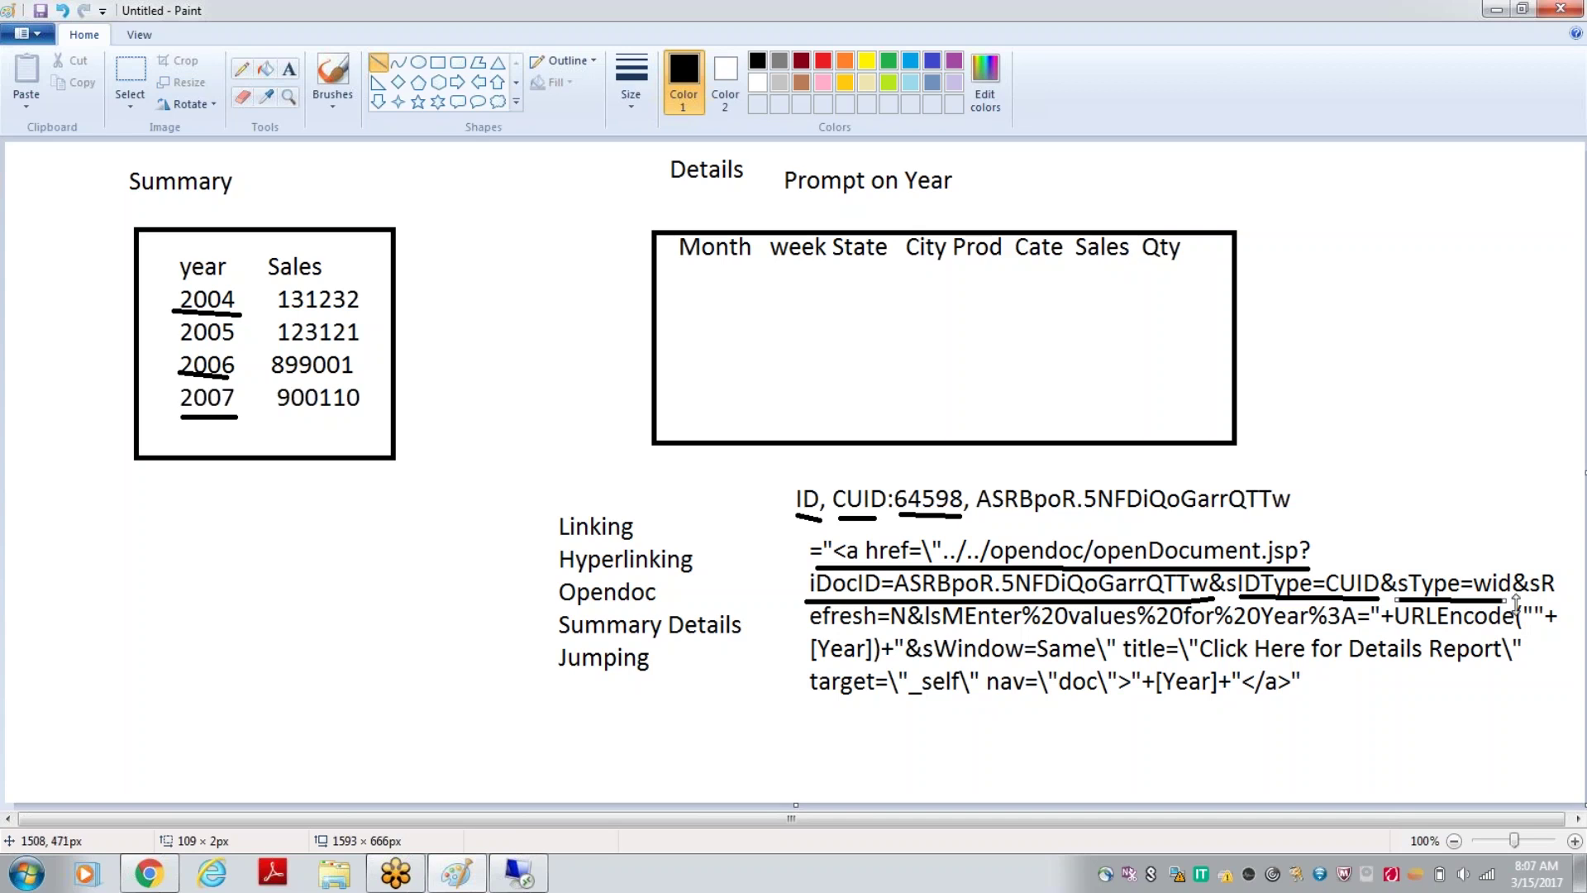
{"action": "left_click_drag", "start_coordinate": [1534, 593], "coordinate": [1541, 594]}
{"action": "left_click_drag", "start_coordinate": [806, 634], "coordinate": [899, 634]}
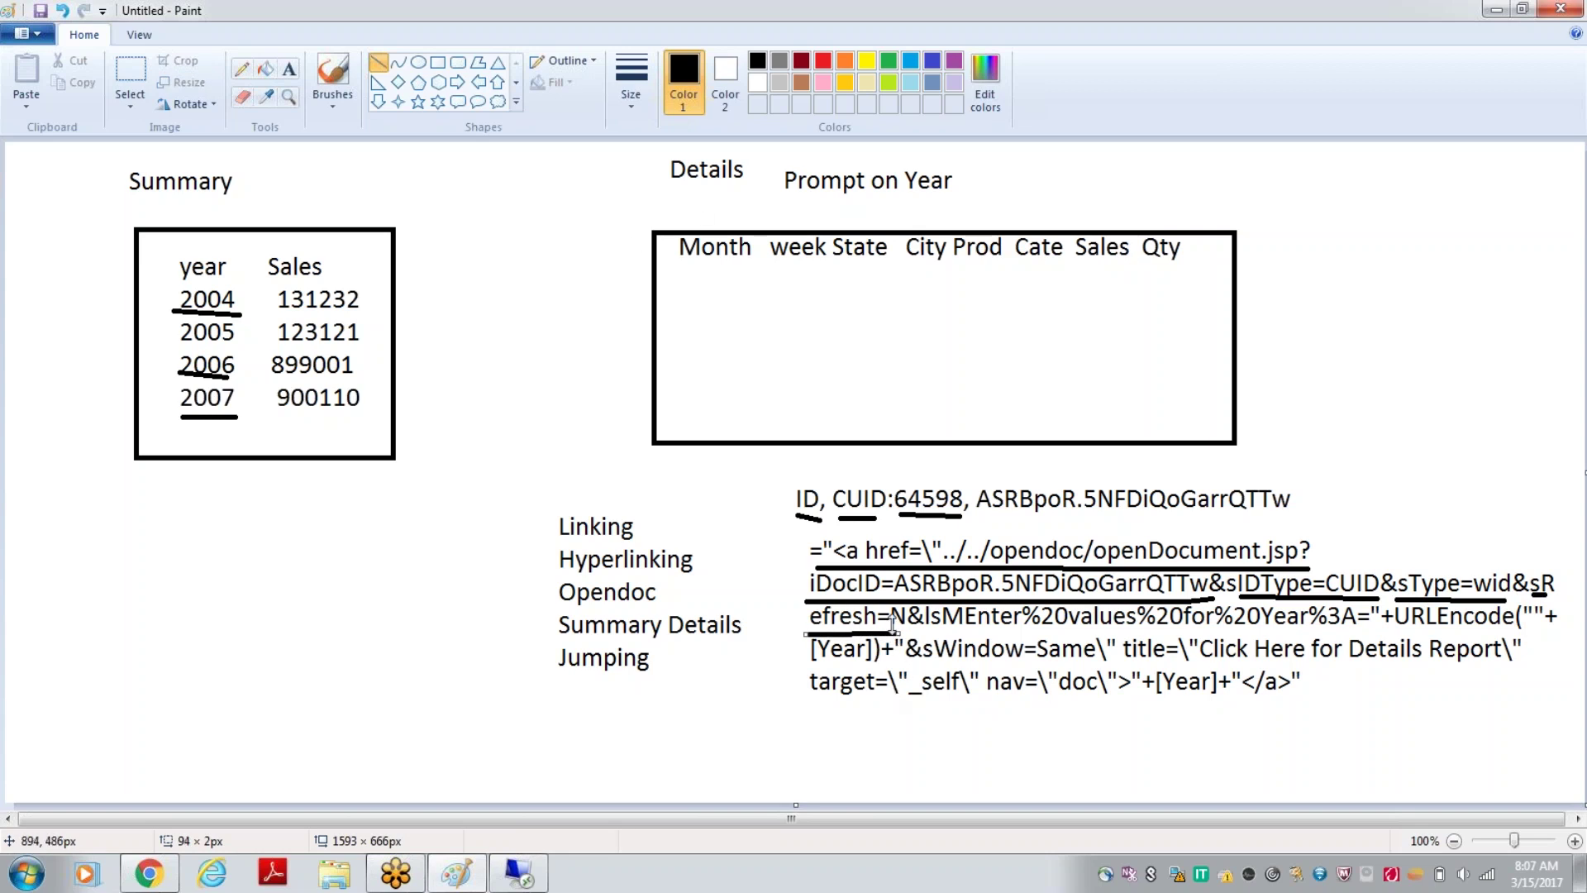
Draw two short strokes beside the "Prompt on Year" label and a slanted line running down from 2007 in the Summary box.
{"action": "left_click_drag", "start_coordinate": [981, 184], "coordinate": [1032, 184]}
{"action": "left_click_drag", "start_coordinate": [1046, 167], "coordinate": [1040, 193]}
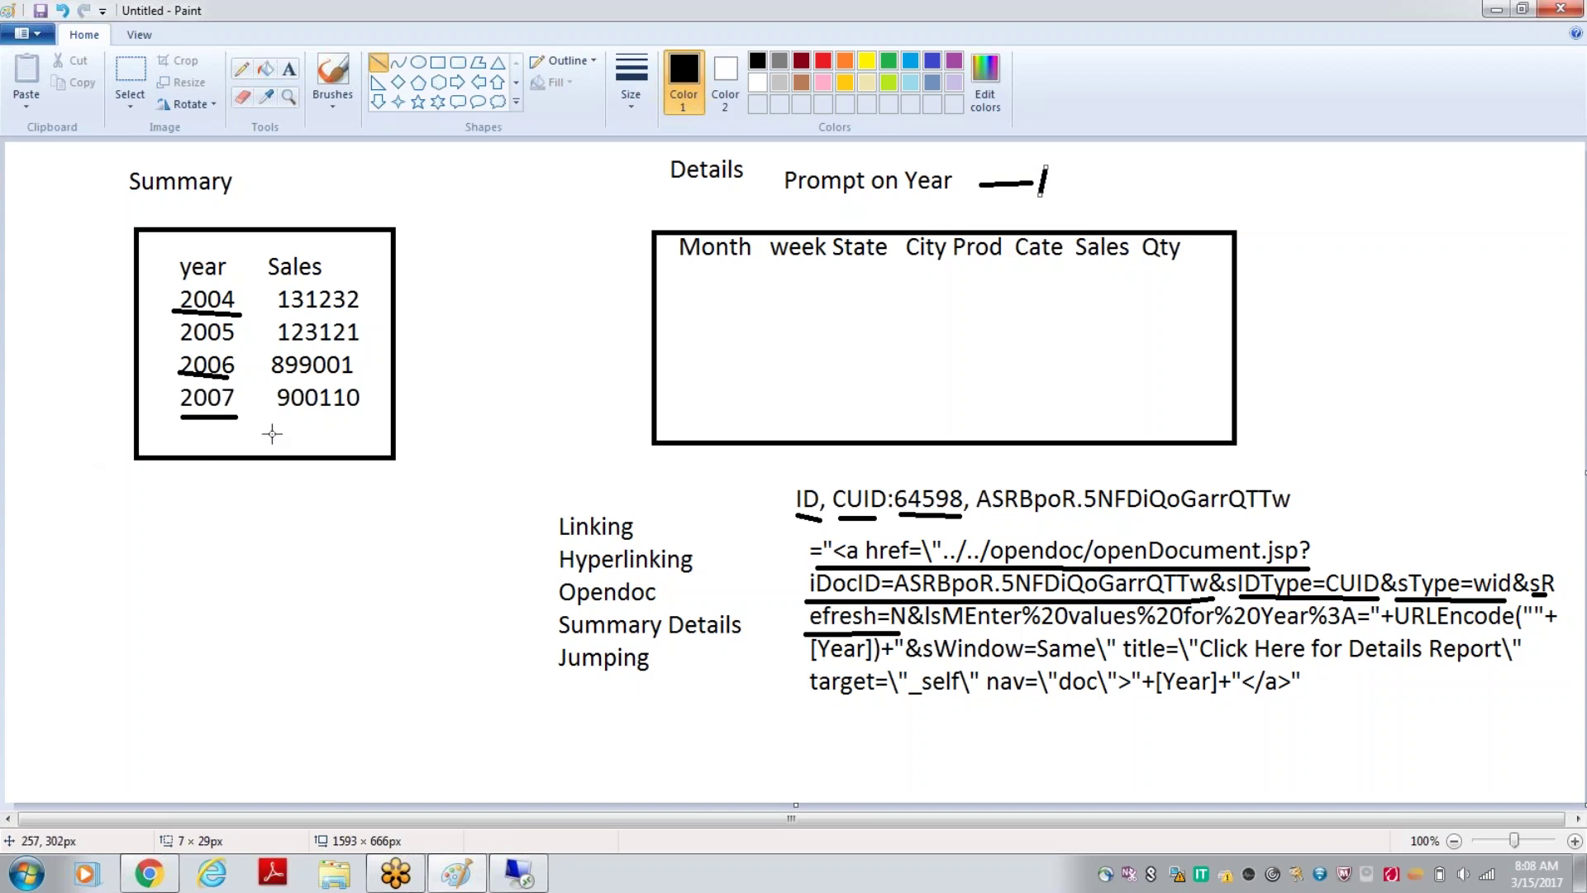
{"action": "left_click_drag", "start_coordinate": [223, 405], "coordinate": [263, 505]}
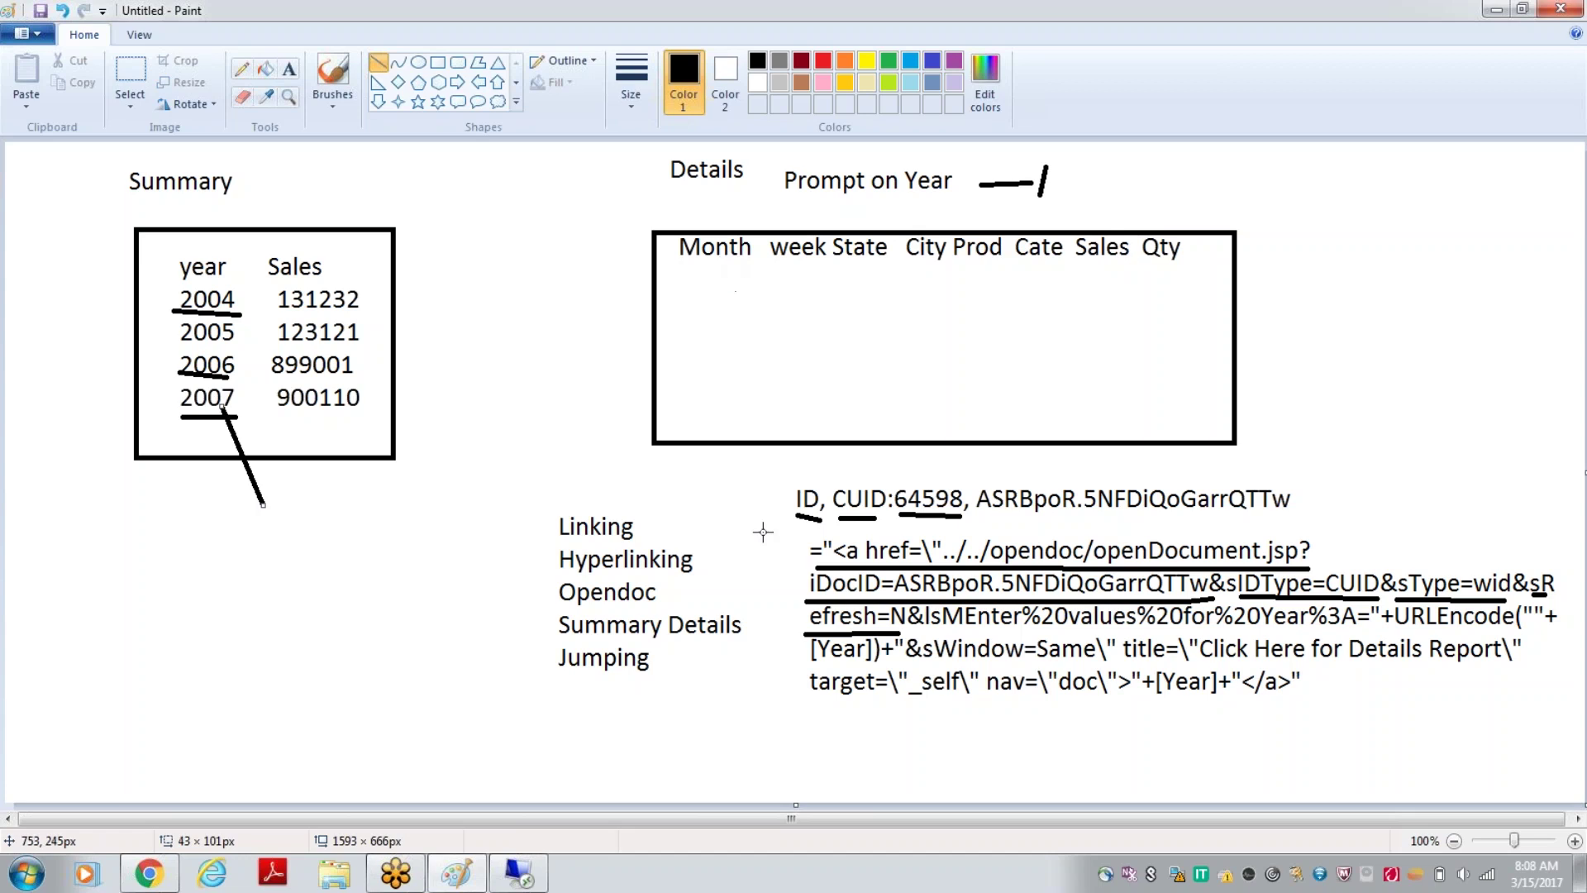
Underline lsM, the "Enter values for Year" prompt text, URLEncode, [Year], sWindow=Same and the "Click Here for Details Report" title in the formula.
{"action": "left_click_drag", "start_coordinate": [933, 632], "coordinate": [955, 632]}
{"action": "left_click_drag", "start_coordinate": [984, 633], "coordinate": [1316, 633]}
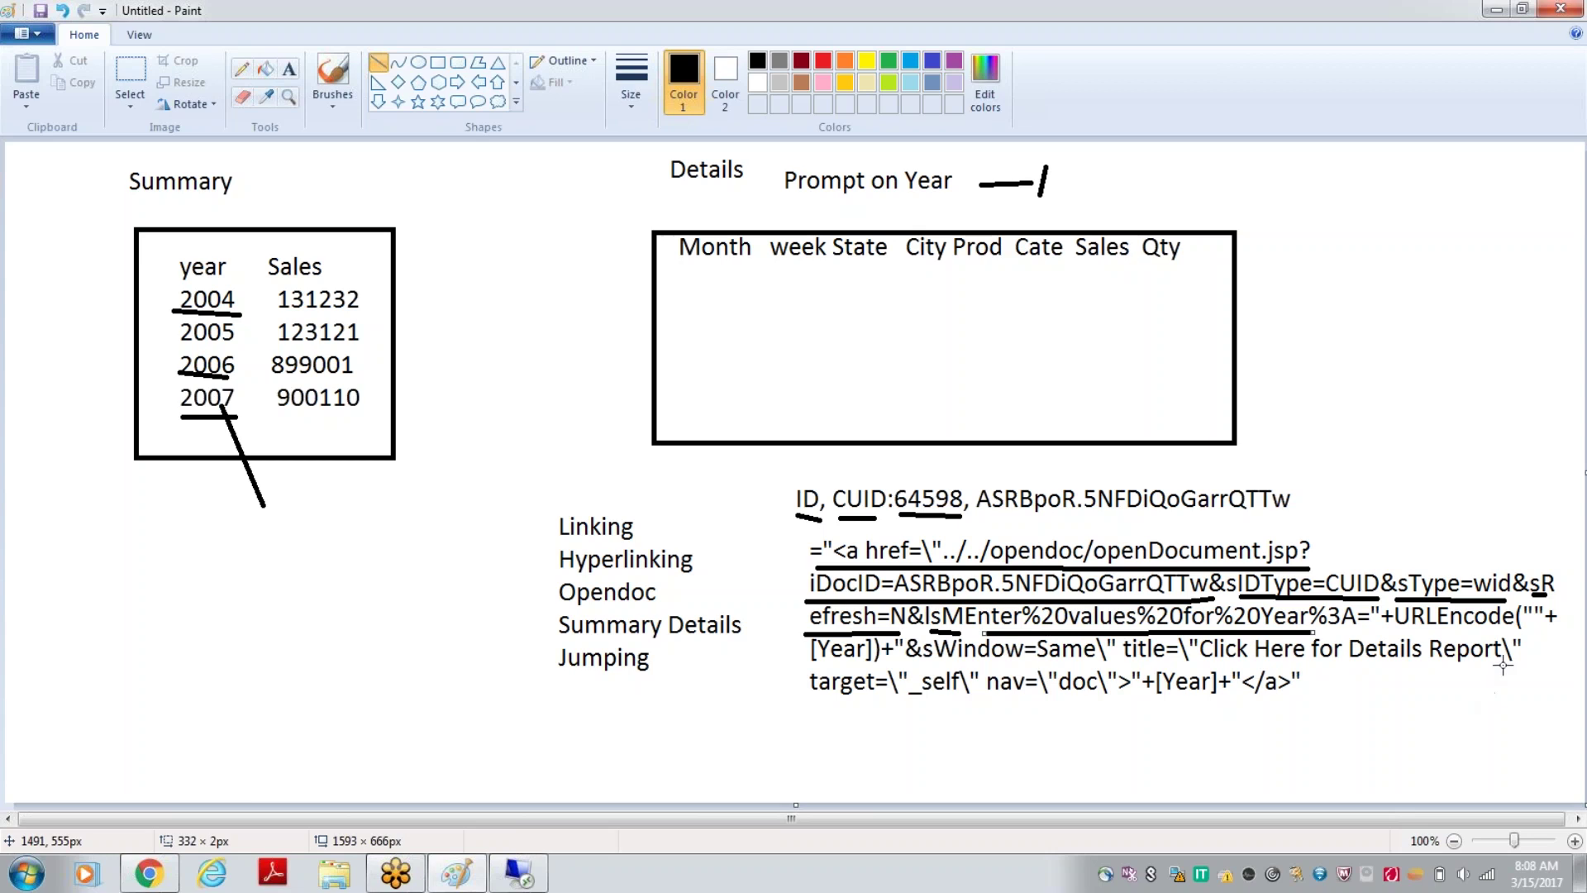
{"action": "left_click_drag", "start_coordinate": [1406, 635], "coordinate": [1520, 636]}
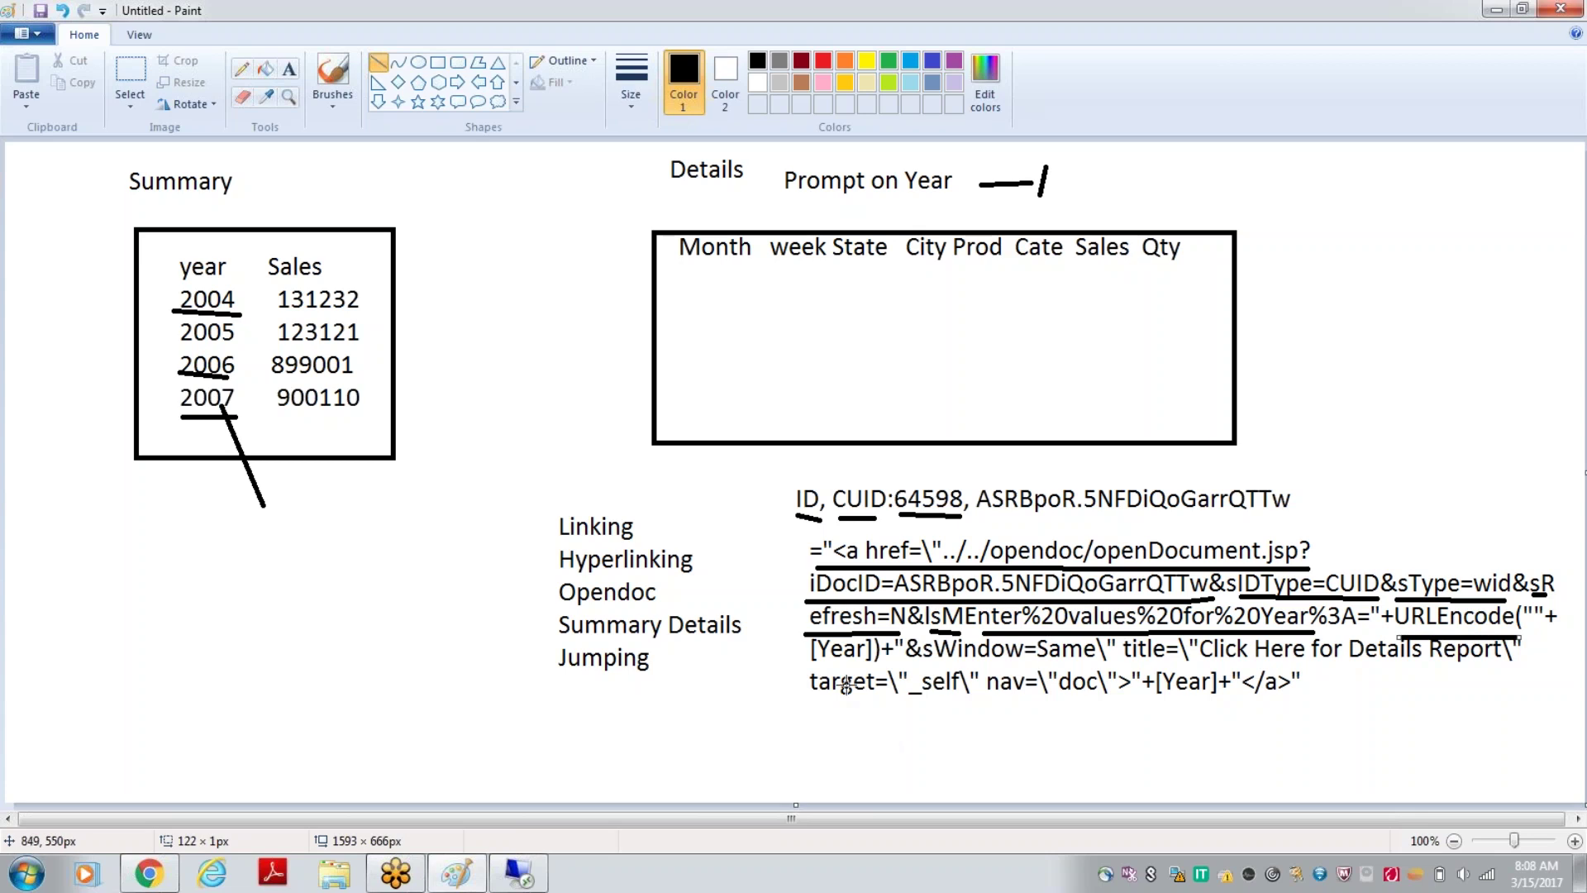
{"action": "left_click_drag", "start_coordinate": [812, 661], "coordinate": [855, 661]}
{"action": "left_click_drag", "start_coordinate": [923, 659], "coordinate": [1088, 663]}
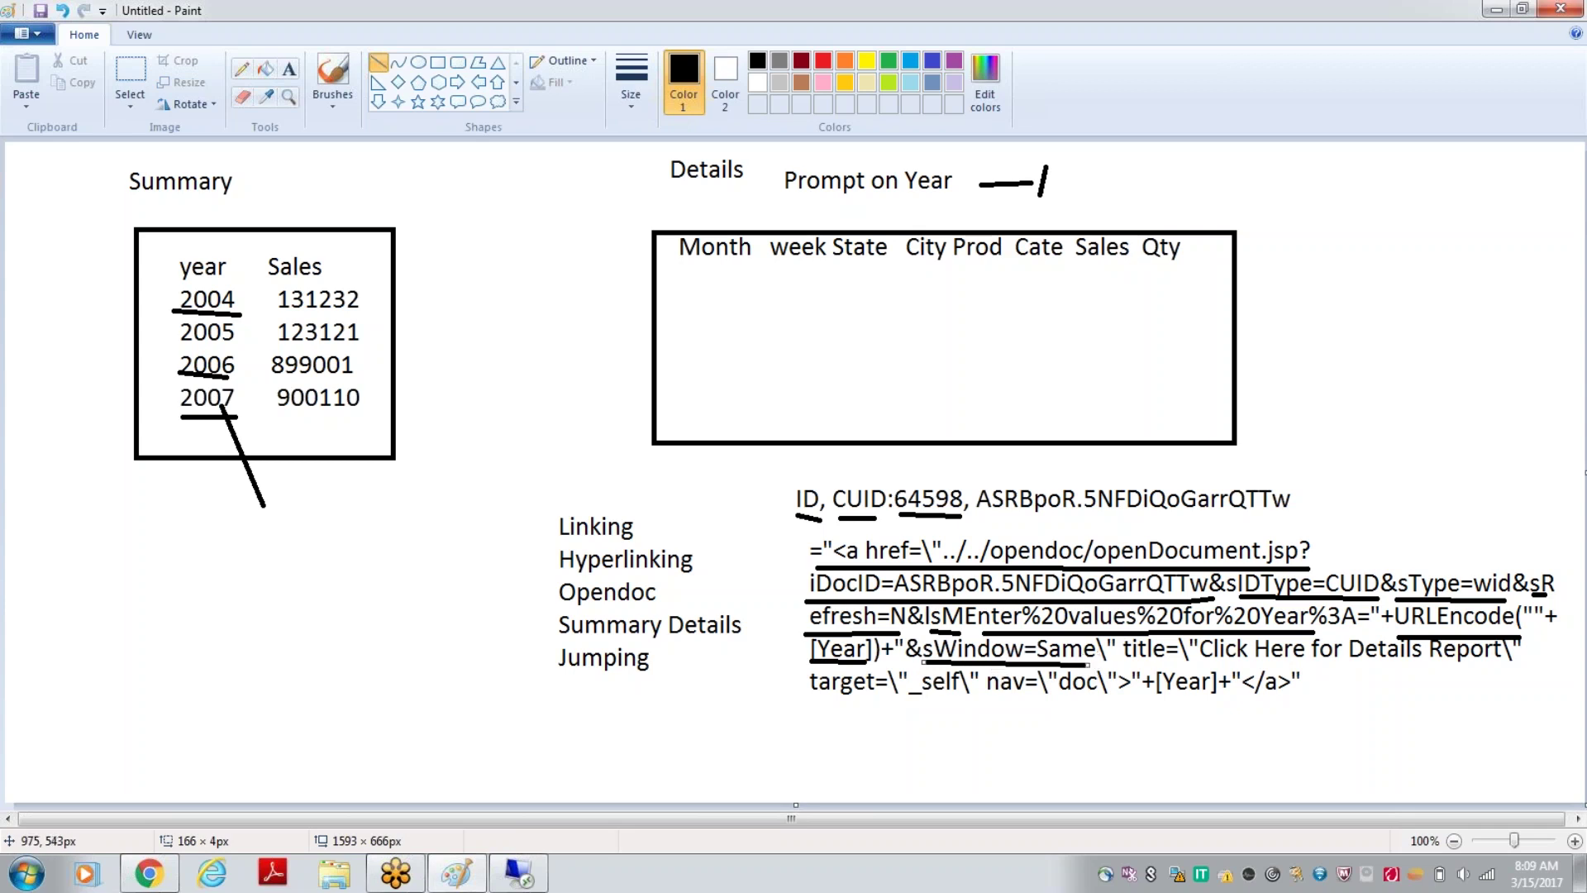
{"action": "left_click_drag", "start_coordinate": [1145, 667], "coordinate": [1498, 668]}
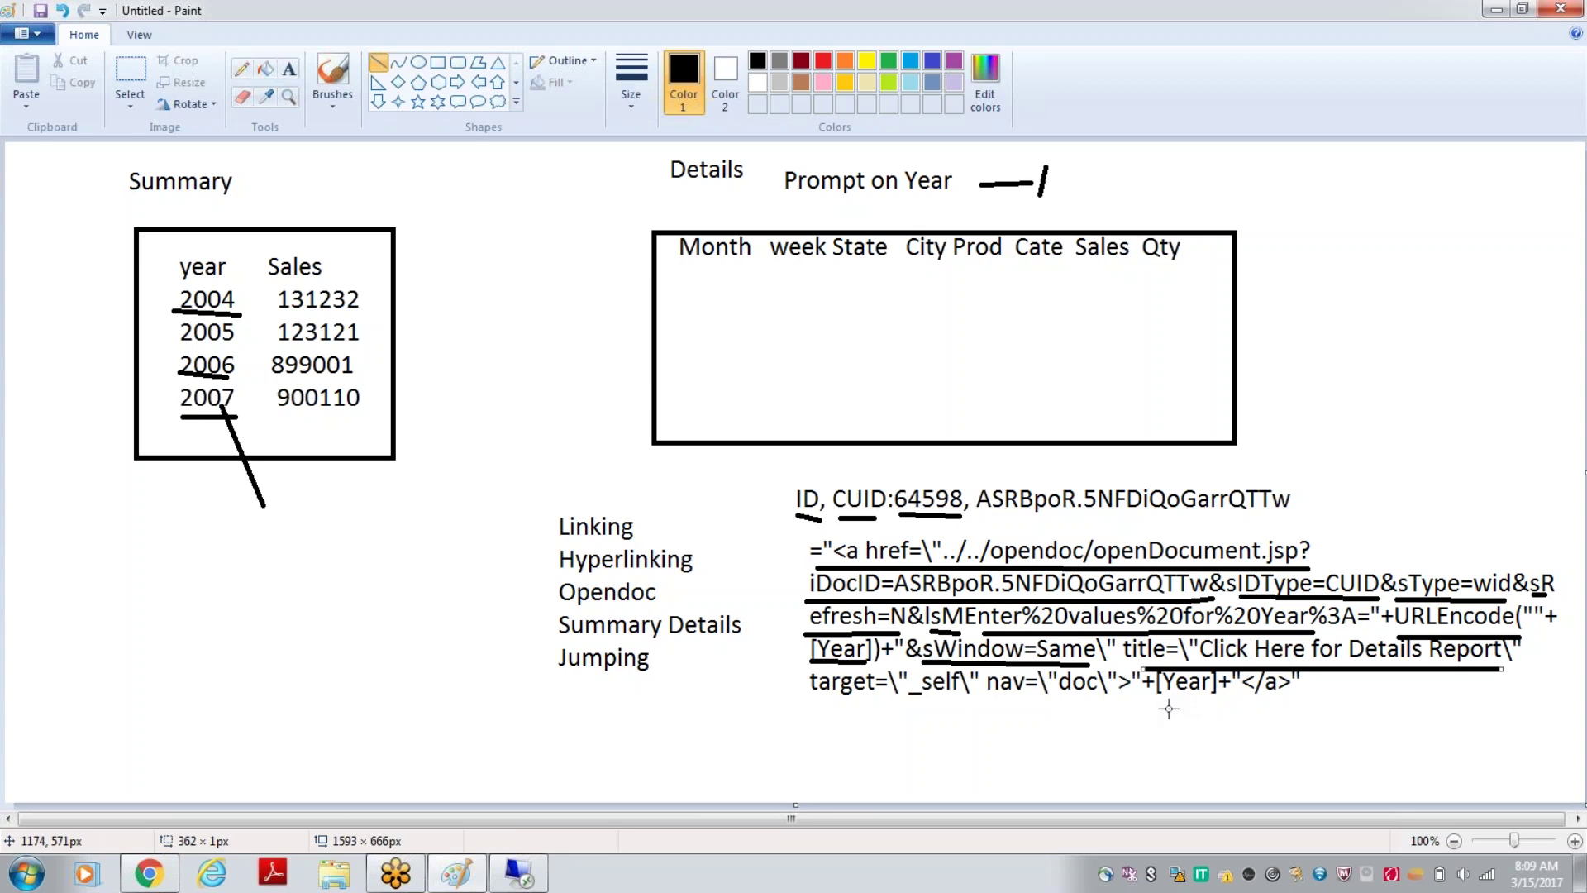
Underline [Year]+ in the formula's last line, and draw a vertical line beside the formula and a horizontal line beneath it.
{"action": "mouse_move", "coordinate": [1161, 704]}
{"action": "left_mouse_down"}
{"action": "mouse_move", "coordinate": [1240, 704]}
{"action": "mouse_move", "coordinate": [1220, 703]}
{"action": "left_mouse_up"}
{"action": "mouse_move", "coordinate": [780, 530]}
{"action": "left_mouse_down"}
{"action": "mouse_move", "coordinate": [778, 713]}
{"action": "mouse_move", "coordinate": [1467, 762]}
{"action": "mouse_move", "coordinate": [1496, 749]}
{"action": "mouse_move", "coordinate": [1500, 716]}
{"action": "left_mouse_up"}
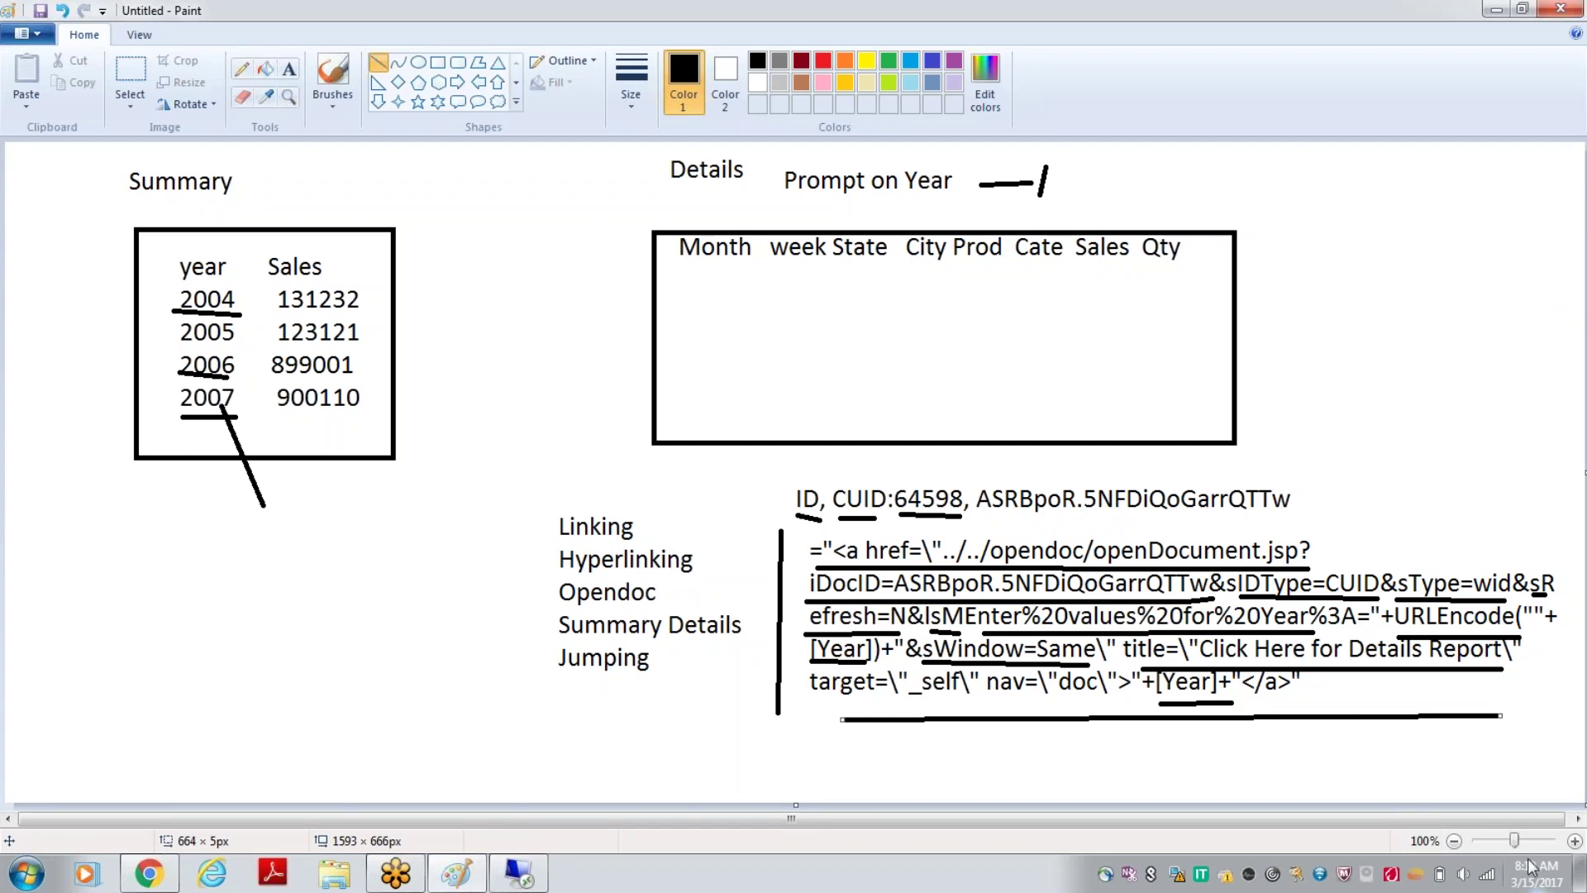
Raise the computer's speaker volume.
{"action": "left_click", "coordinate": [1464, 874]}
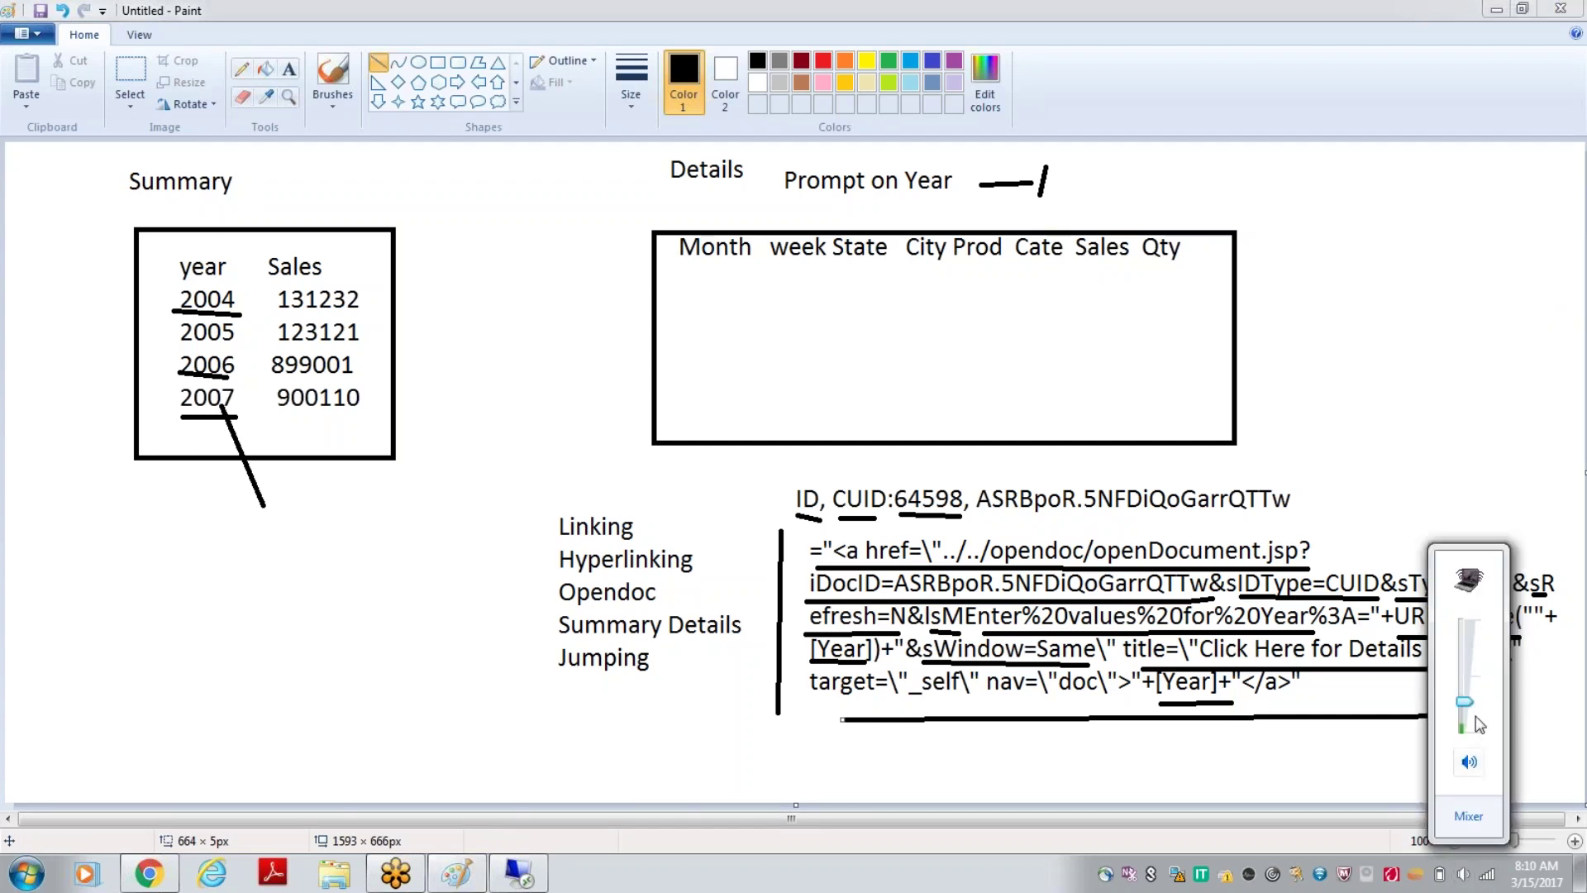
{"action": "left_click_drag", "start_coordinate": [1470, 707], "coordinate": [1466, 624]}
{"action": "left_click", "coordinate": [936, 751]}
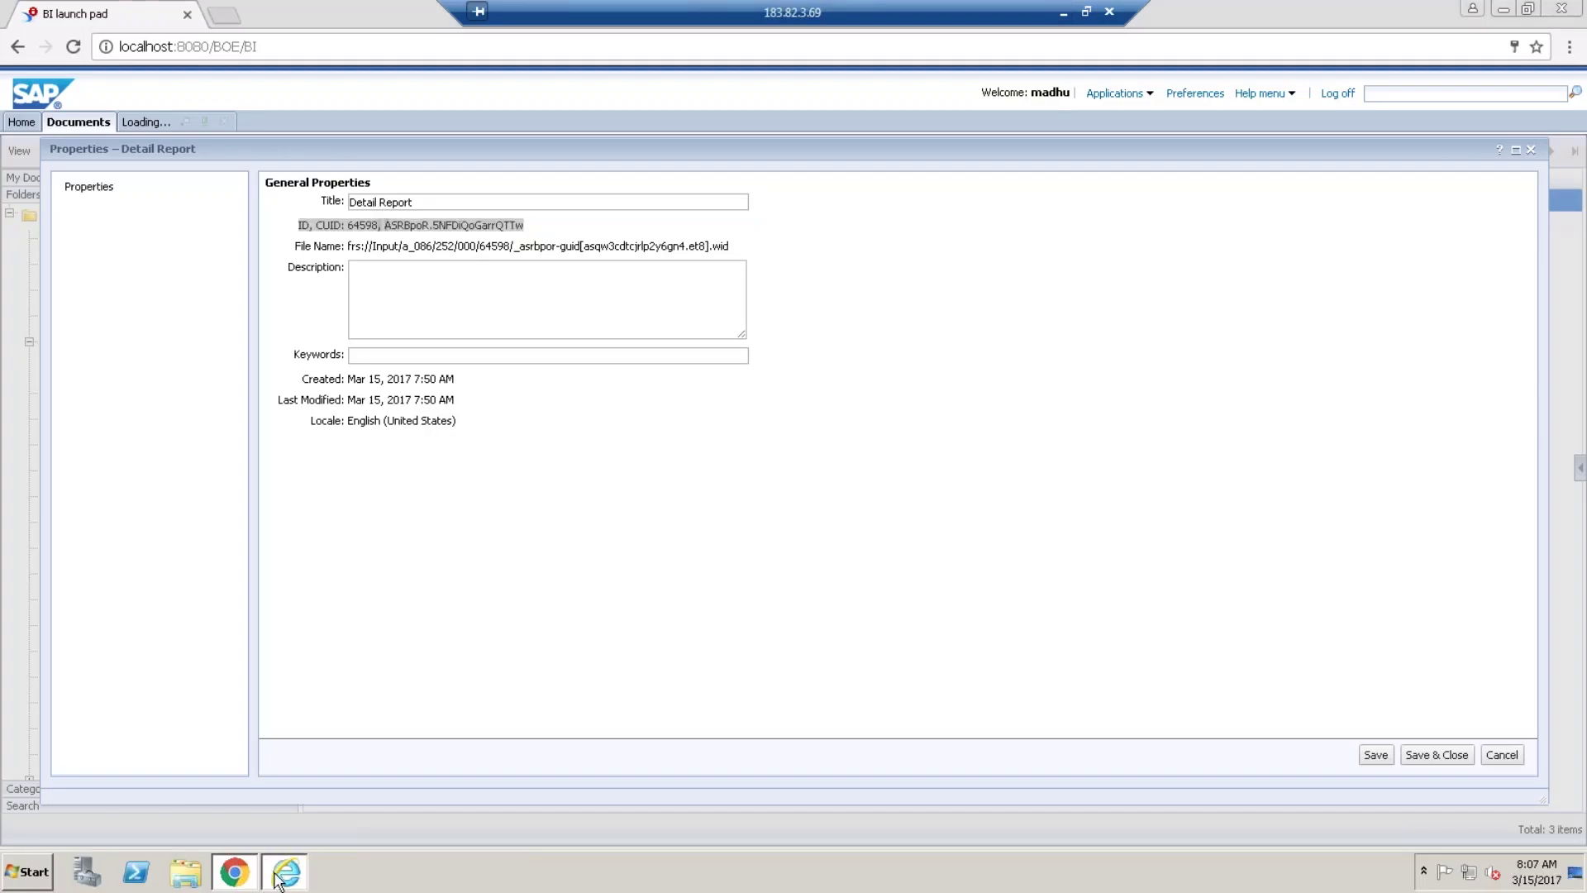
Switch to Internet Explorer, put the Summary Report in Design mode, and open its query for editing.
{"action": "left_click", "coordinate": [281, 873]}
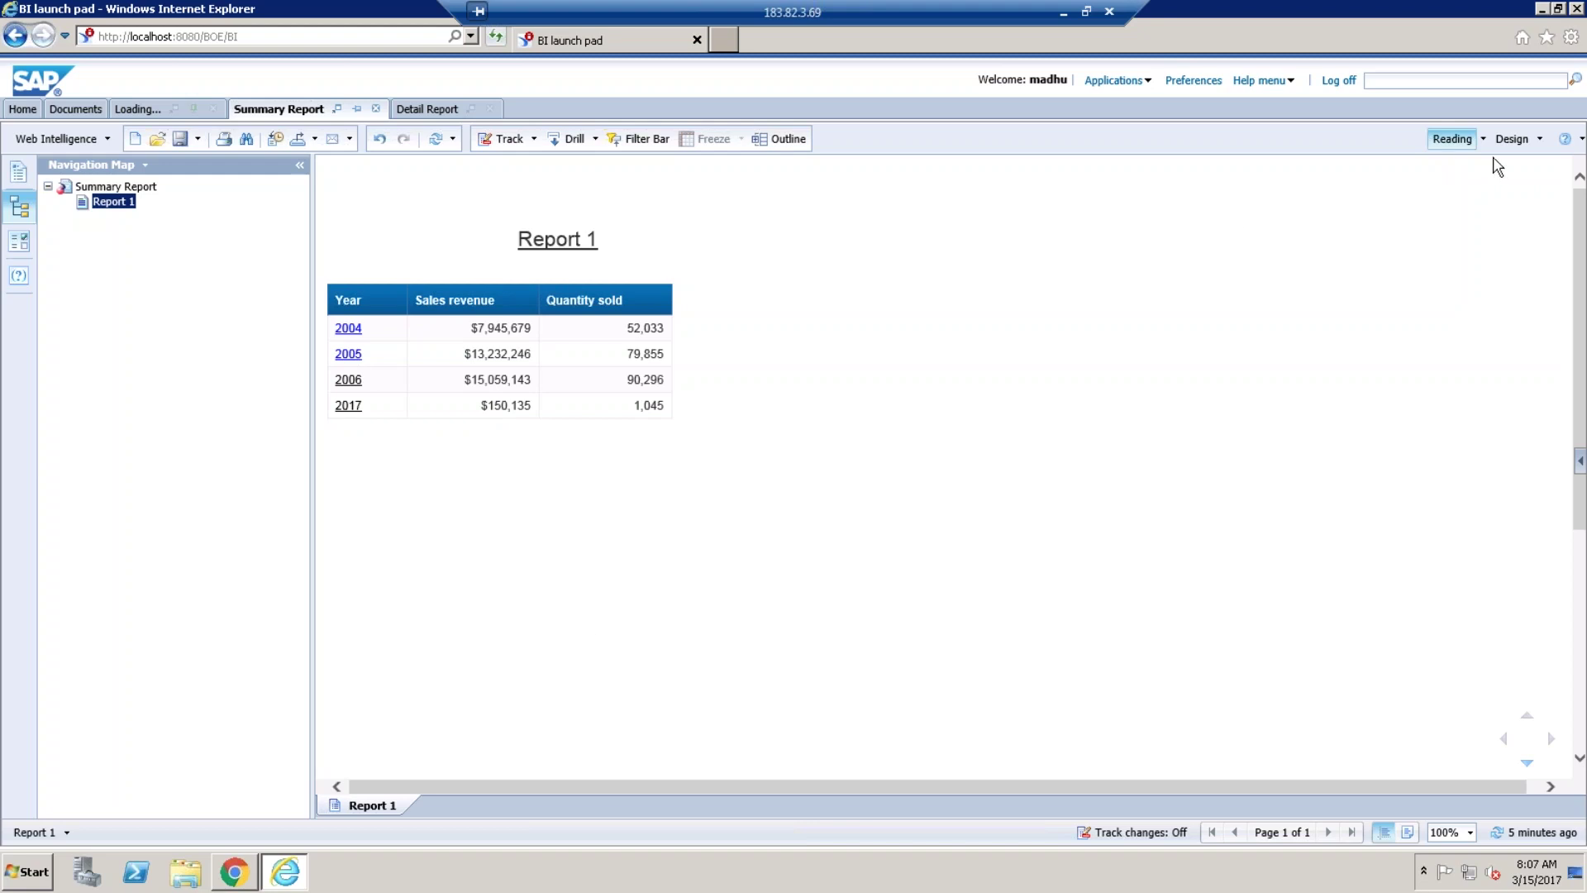
{"action": "left_click", "coordinate": [1512, 140]}
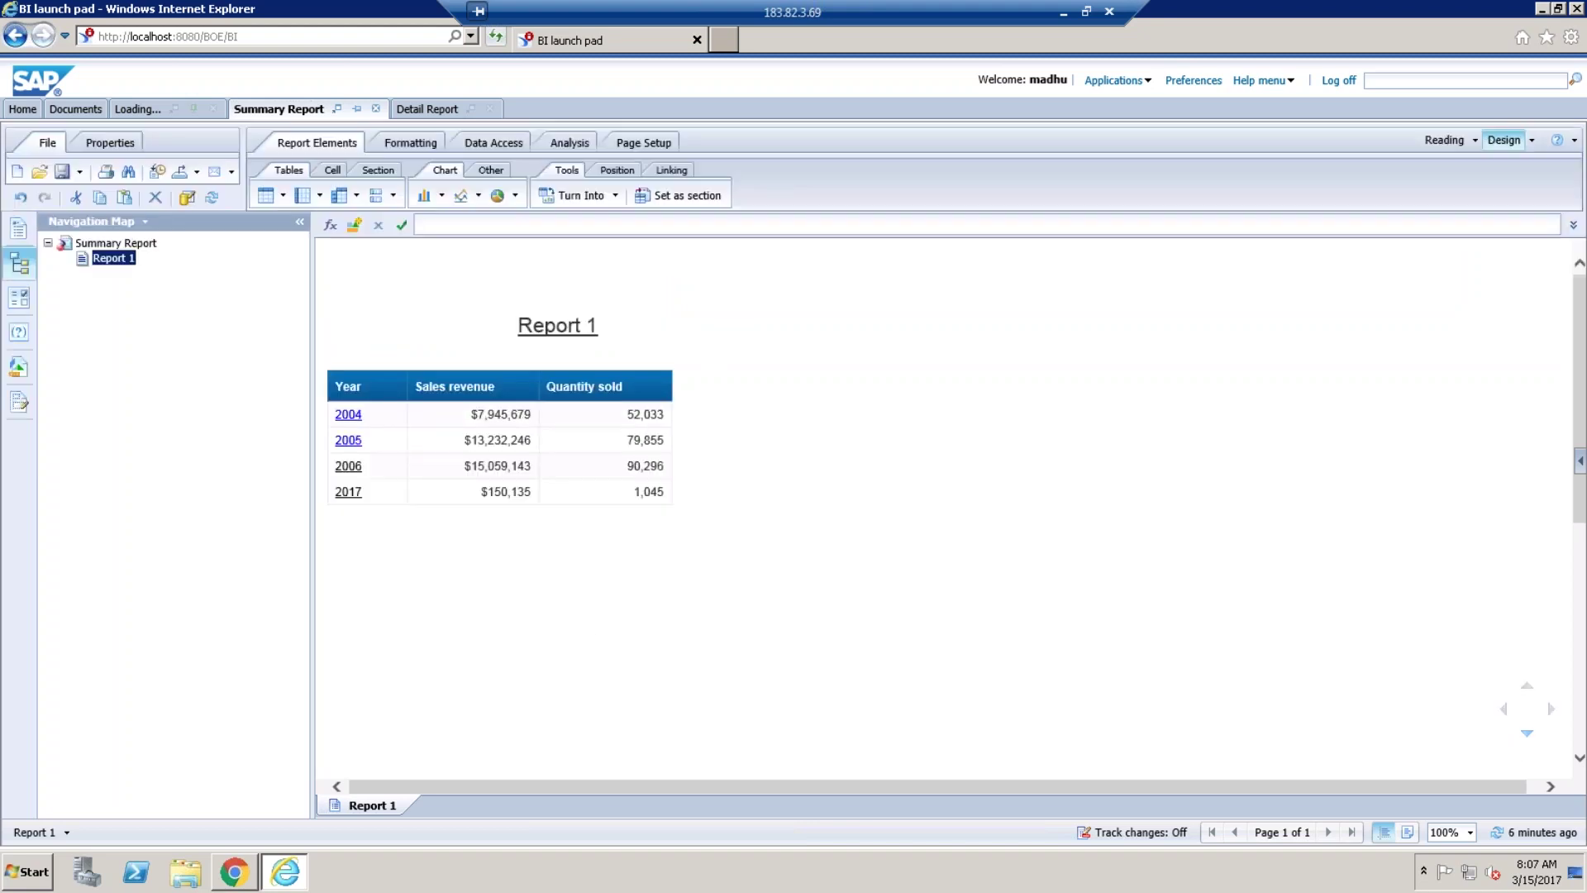
{"action": "left_click", "coordinate": [498, 143]}
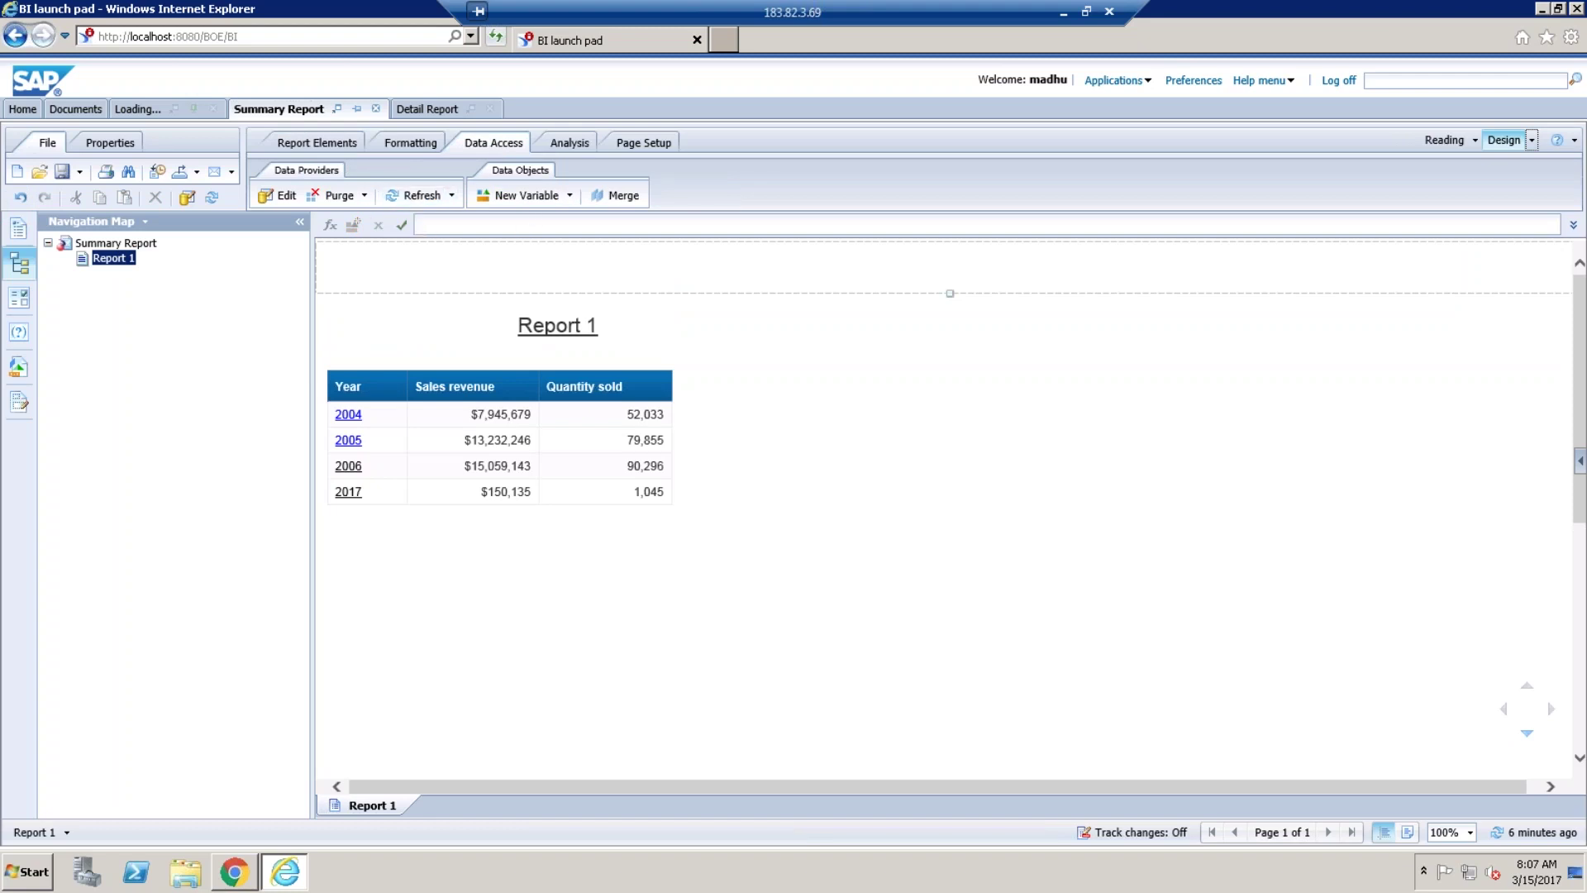
{"action": "left_click", "coordinate": [279, 197]}
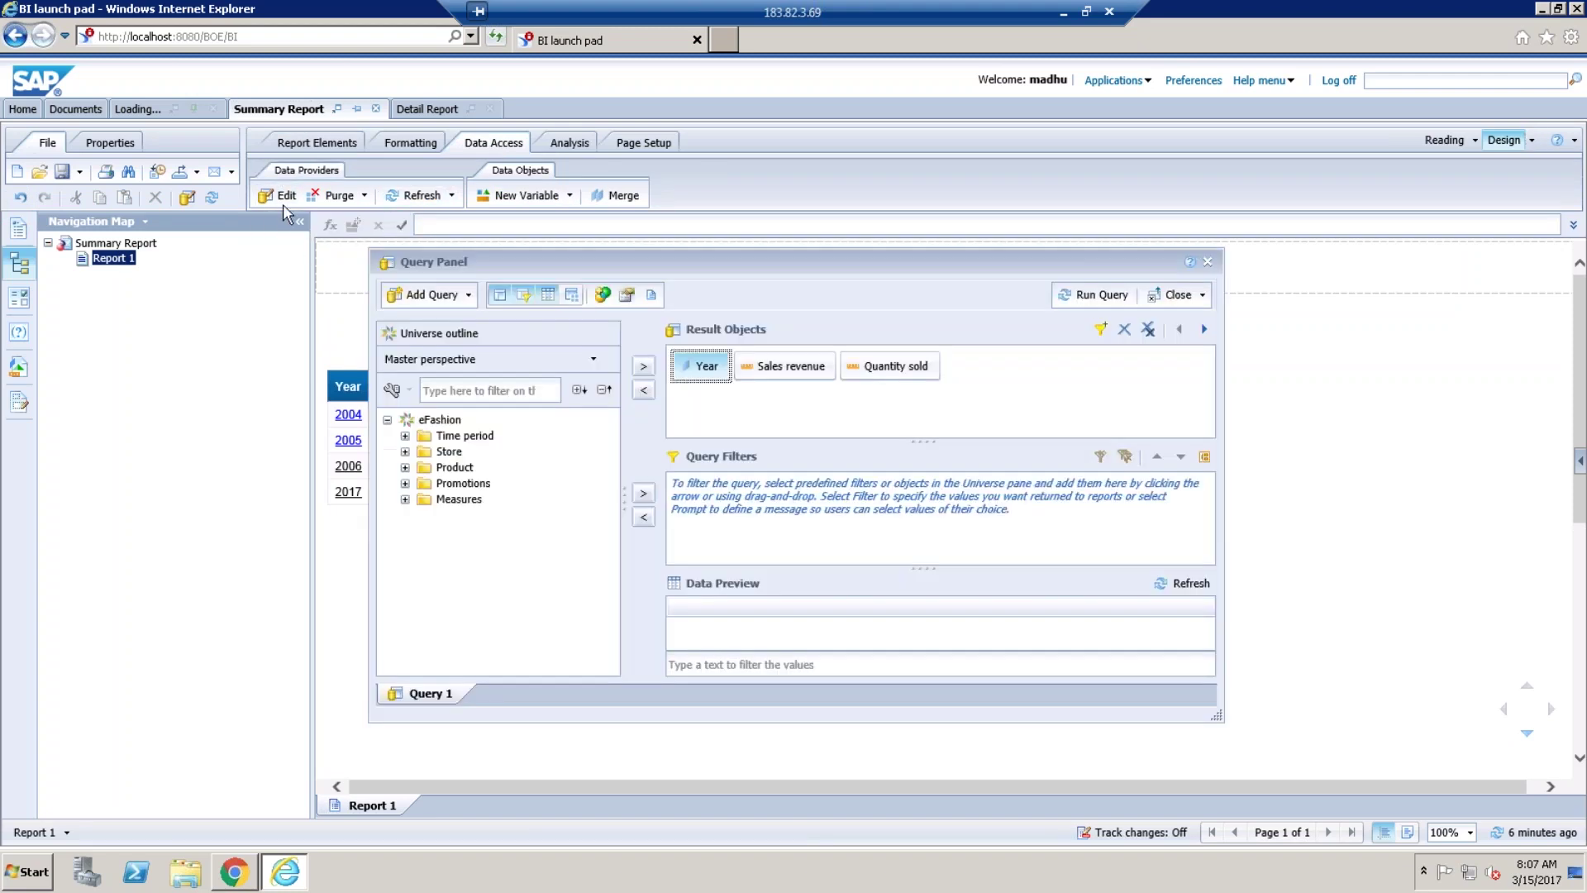
Try adding a State In List prompt filter to the Summary Report query and running it for Florida.
{"action": "left_click", "coordinate": [406, 452]}
{"action": "left_click", "coordinate": [467, 467]}
{"action": "left_click", "coordinate": [645, 495]}
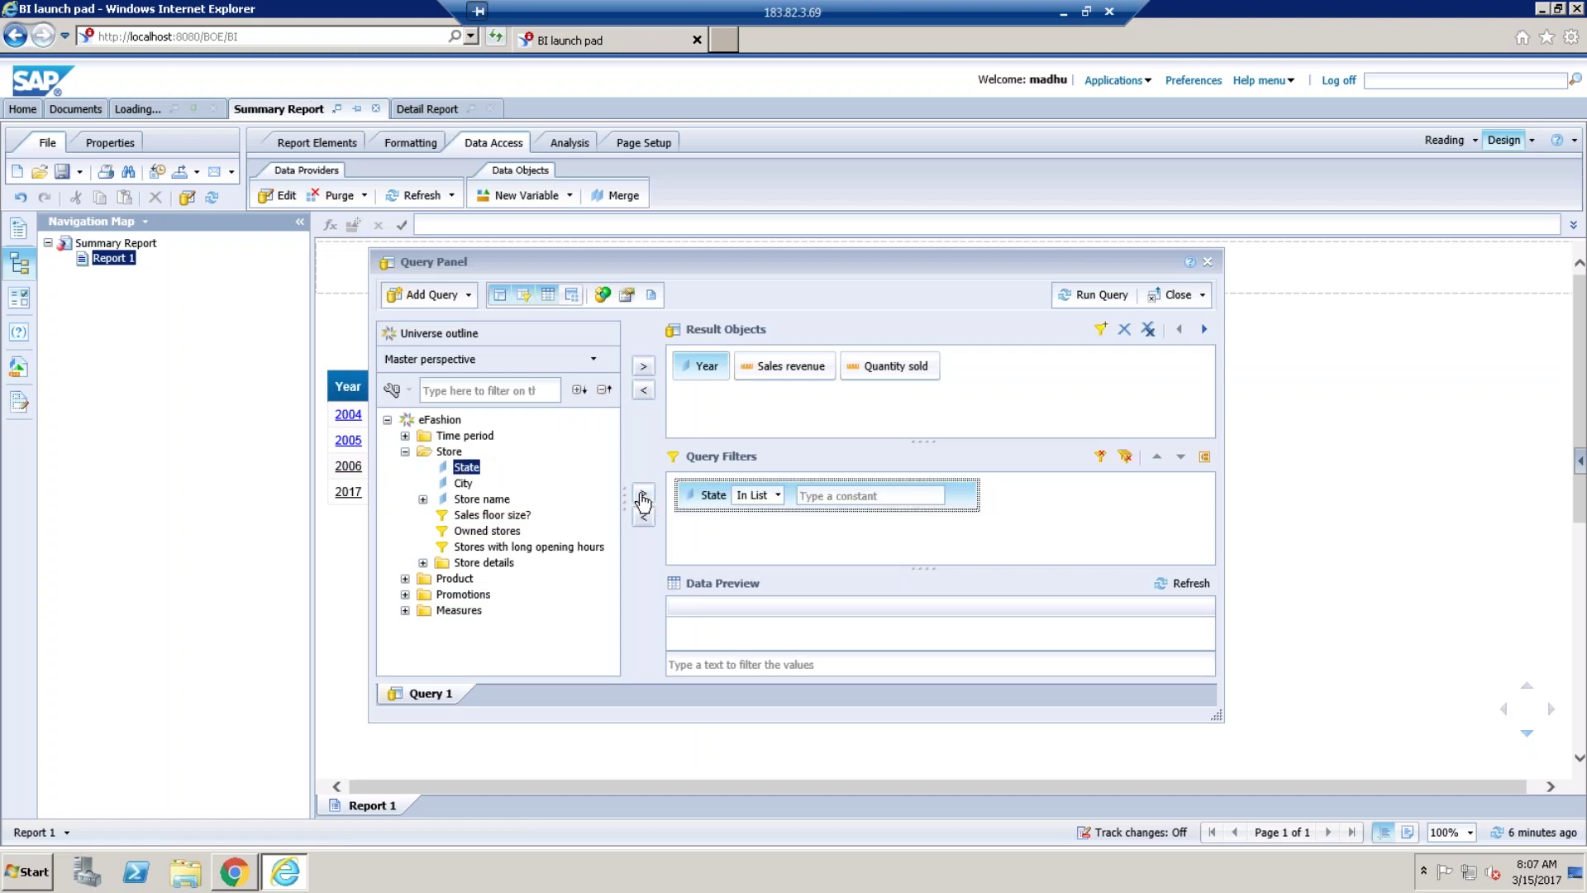
{"action": "left_click", "coordinate": [956, 495]}
{"action": "left_click", "coordinate": [996, 565]}
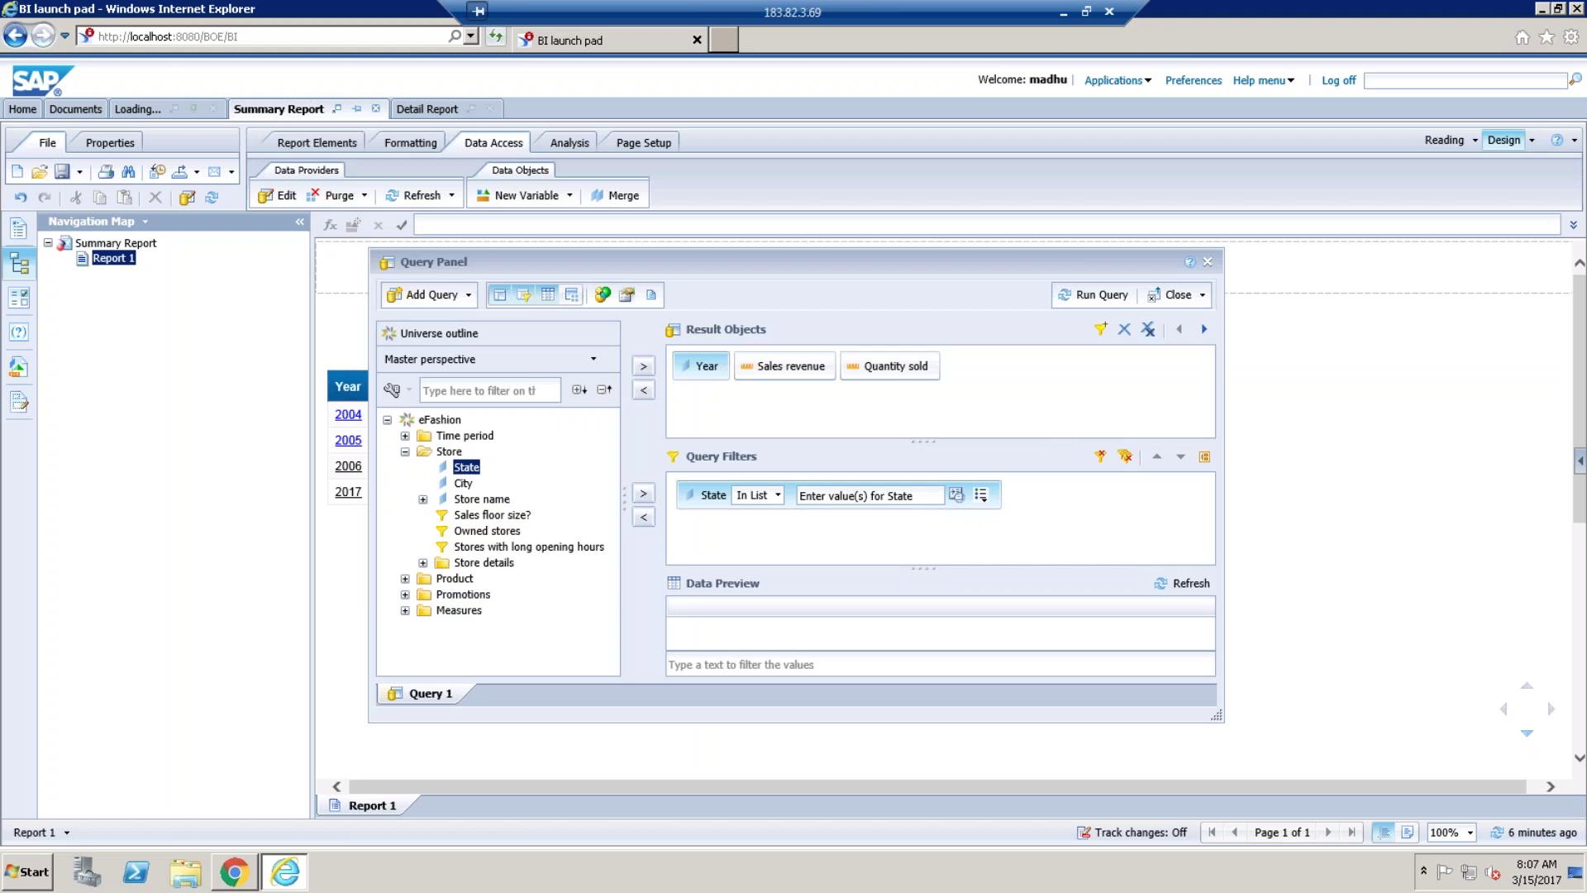
{"action": "left_click", "coordinate": [1096, 295]}
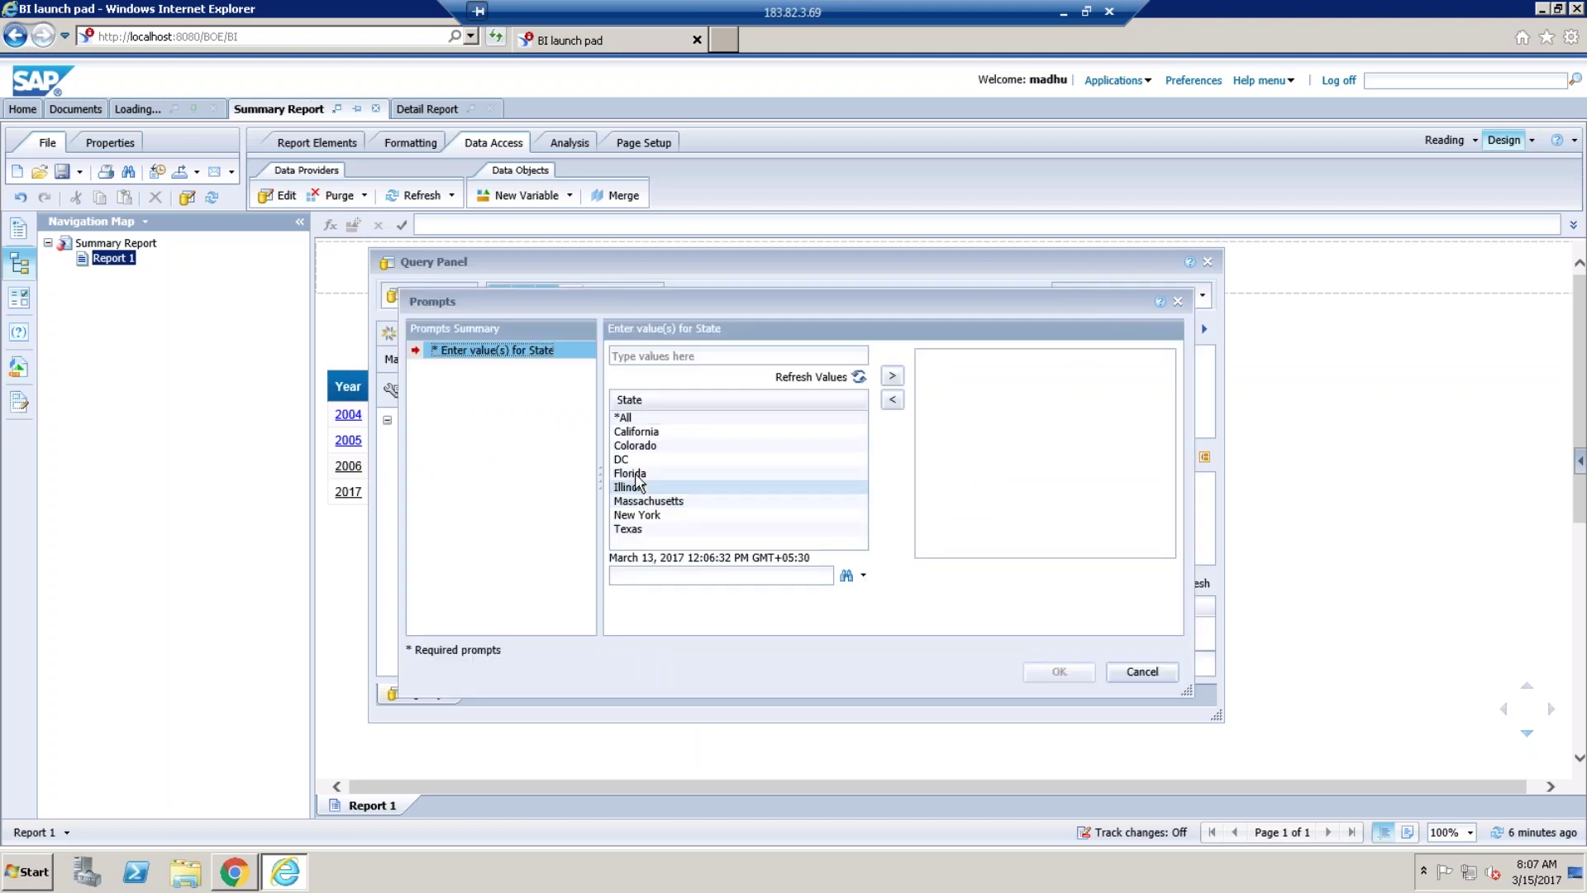
{"action": "double_click", "coordinate": [634, 475]}
{"action": "left_click", "coordinate": [1060, 671]}
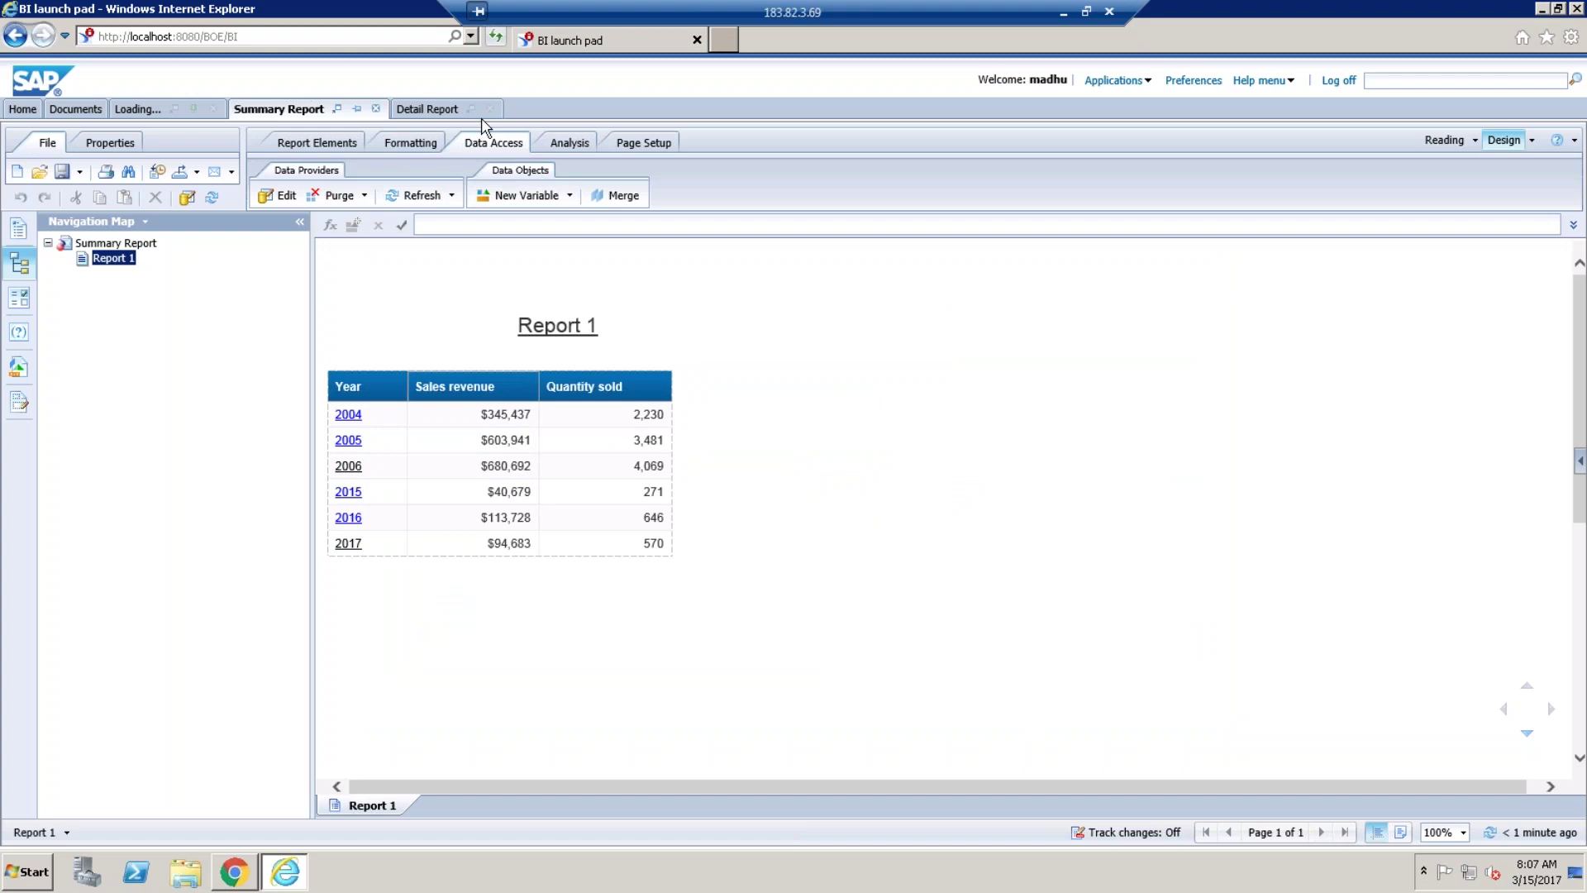
{"action": "left_click", "coordinate": [285, 198]}
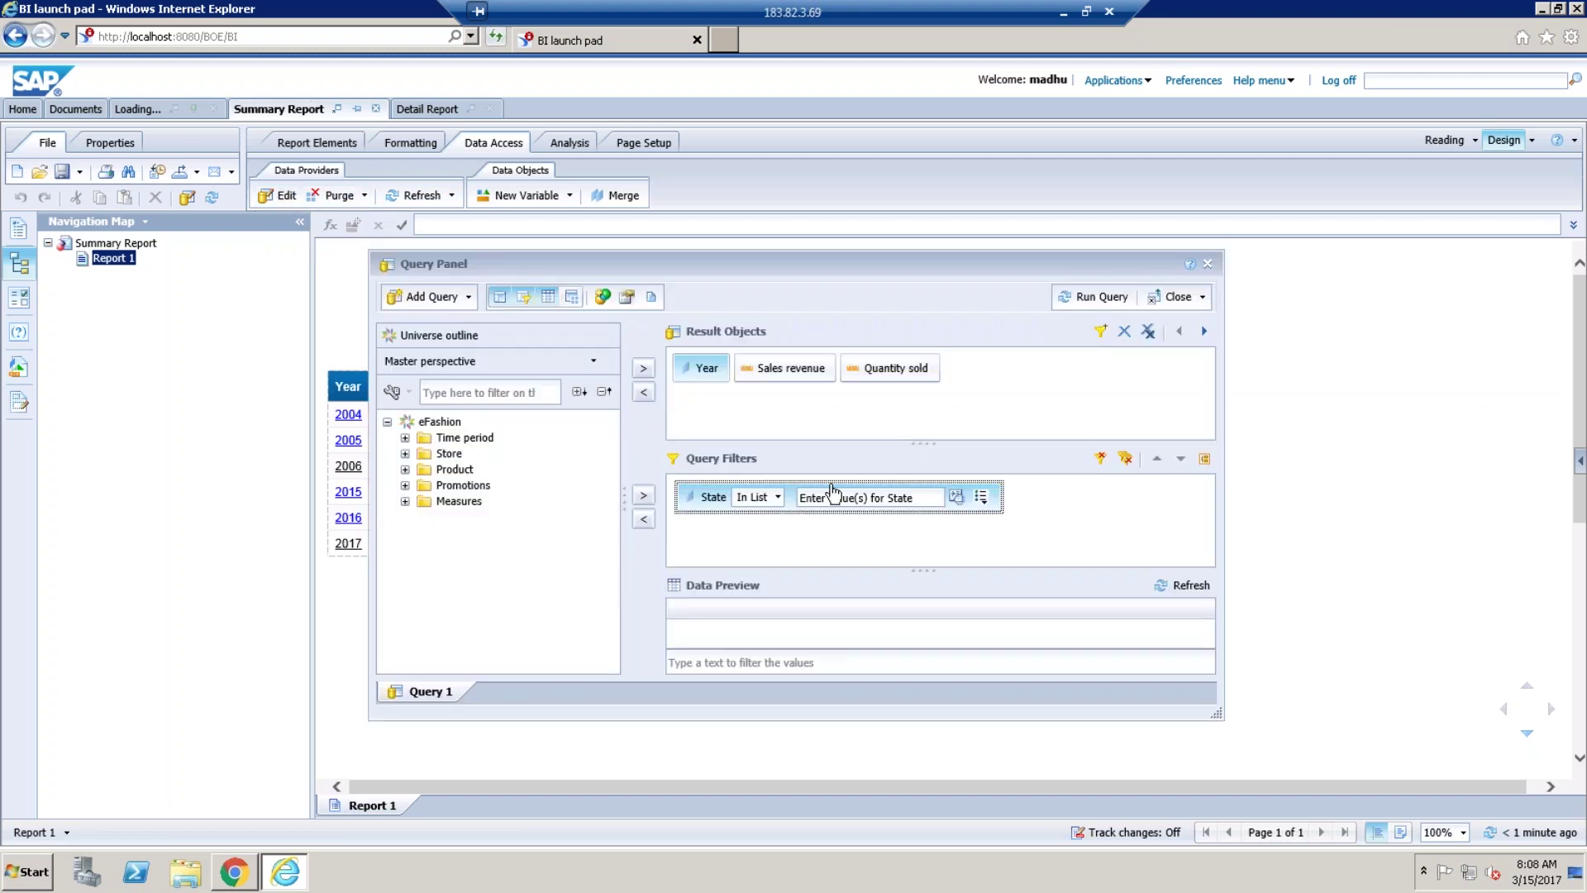
{"action": "left_click", "coordinate": [909, 497]}
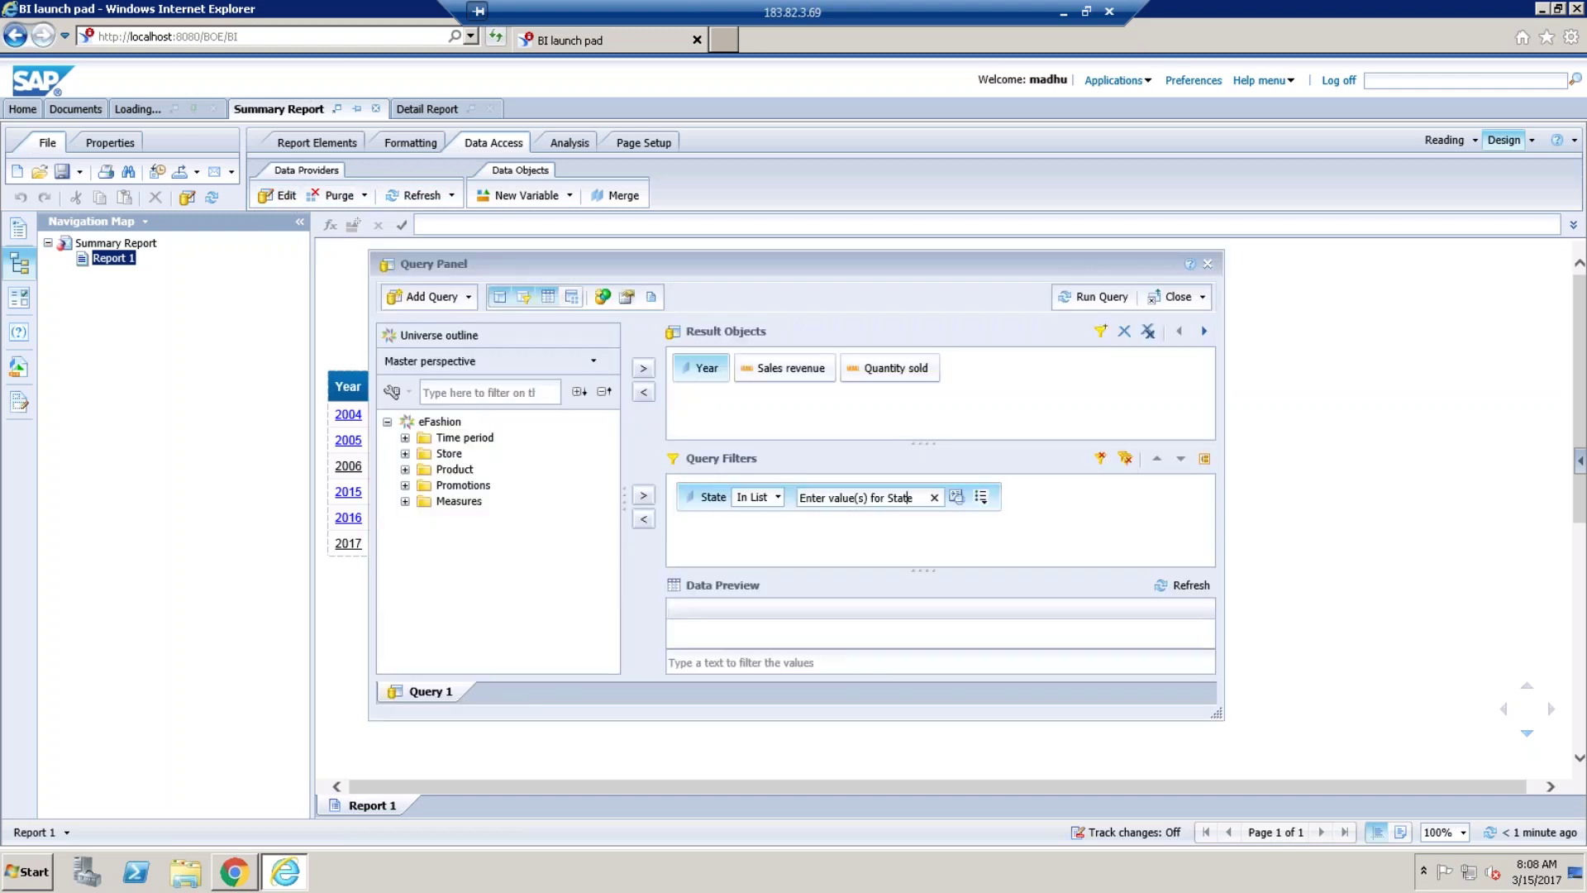
{"action": "key", "text": "ctrl+a"}
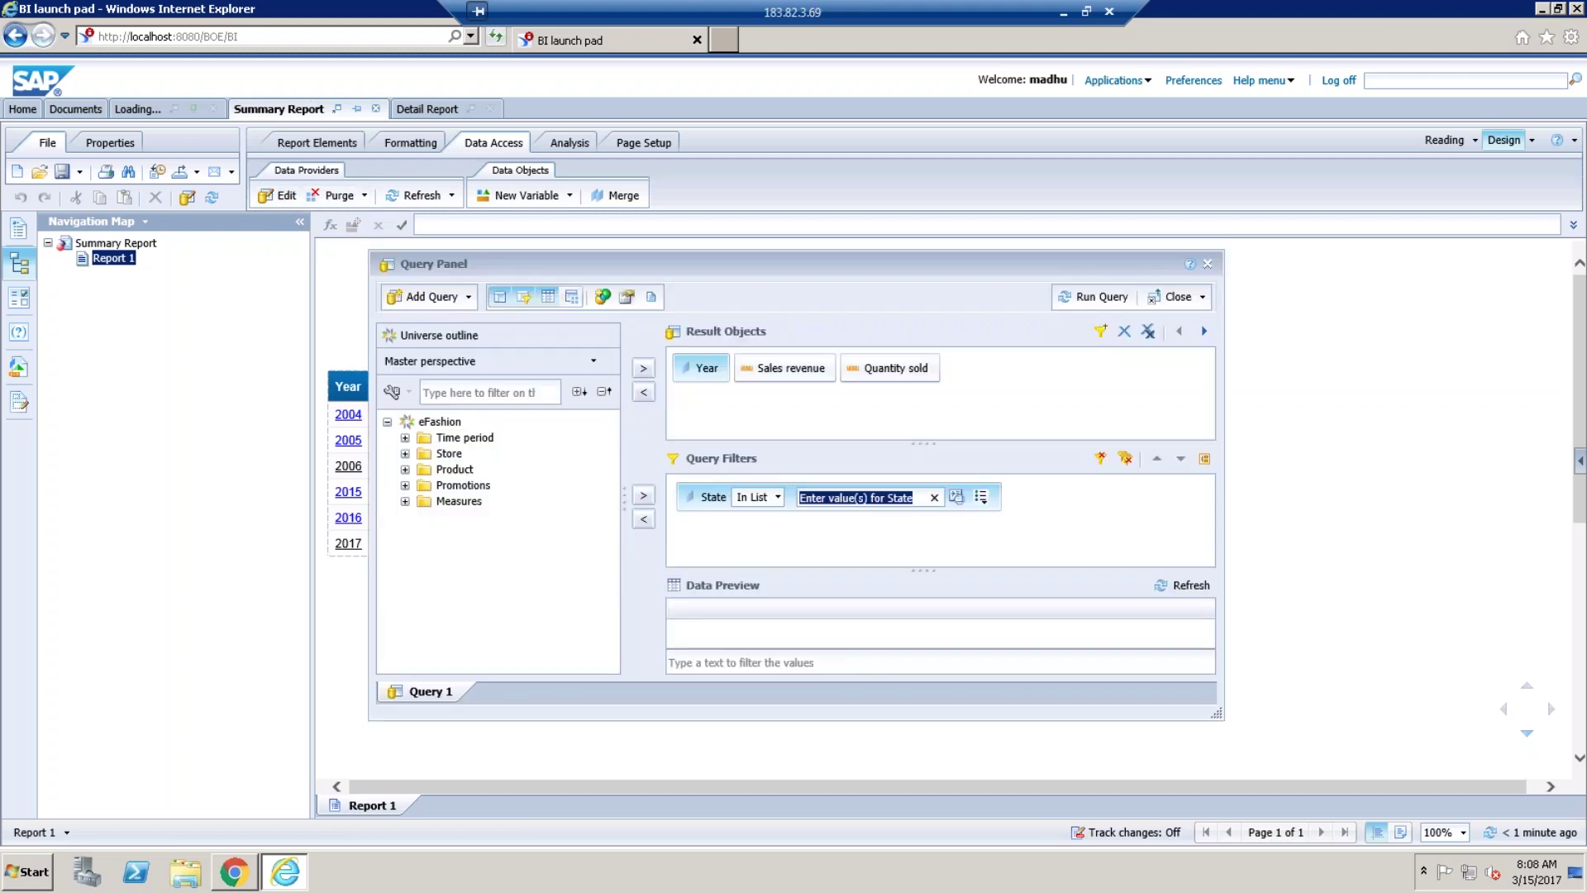
{"action": "left_click", "coordinate": [1210, 266]}
Select the report title cell, add a State In List prompt filter to the Summary Report query, and copy its prompt text.
{"action": "left_click", "coordinate": [565, 326]}
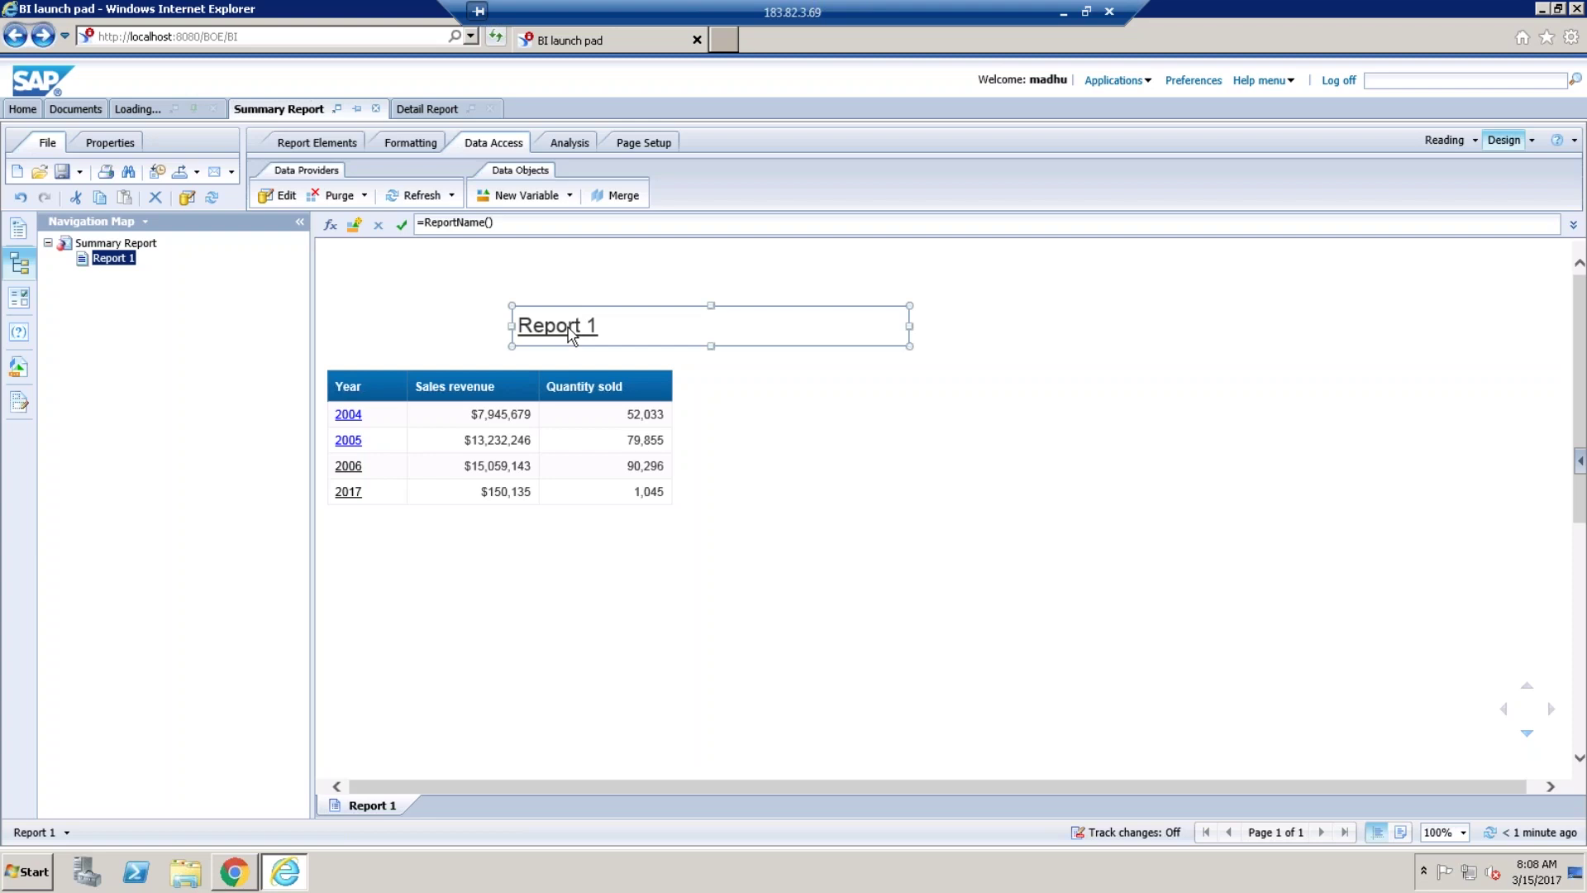
{"action": "left_click", "coordinate": [418, 195]}
{"action": "left_click", "coordinate": [281, 196]}
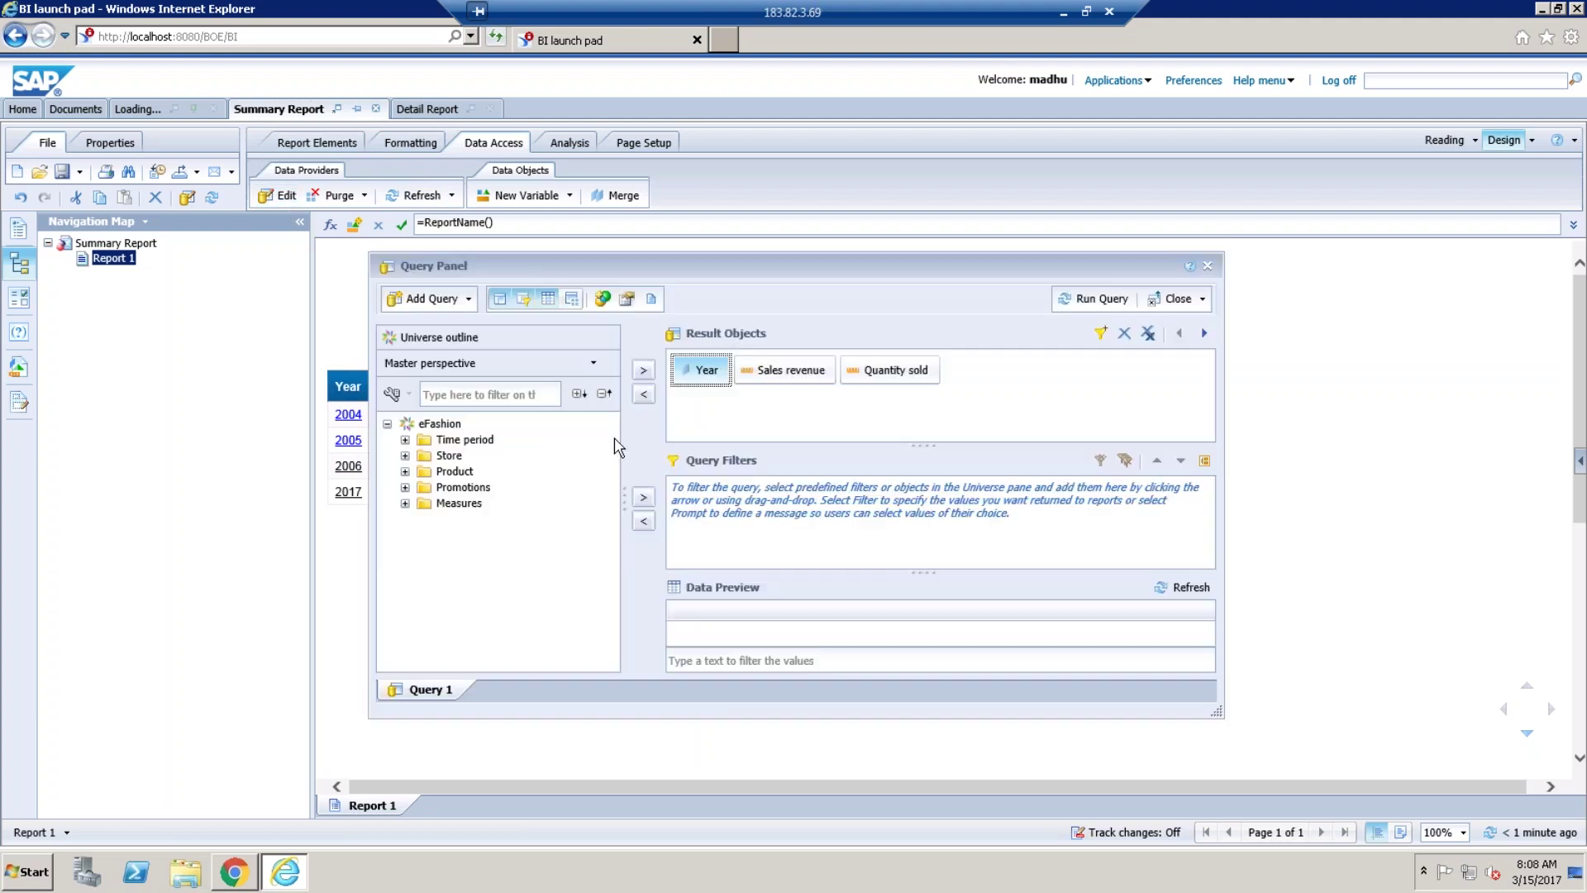
{"action": "left_click", "coordinate": [405, 455]}
{"action": "left_click", "coordinate": [467, 471]}
{"action": "left_click", "coordinate": [644, 496]}
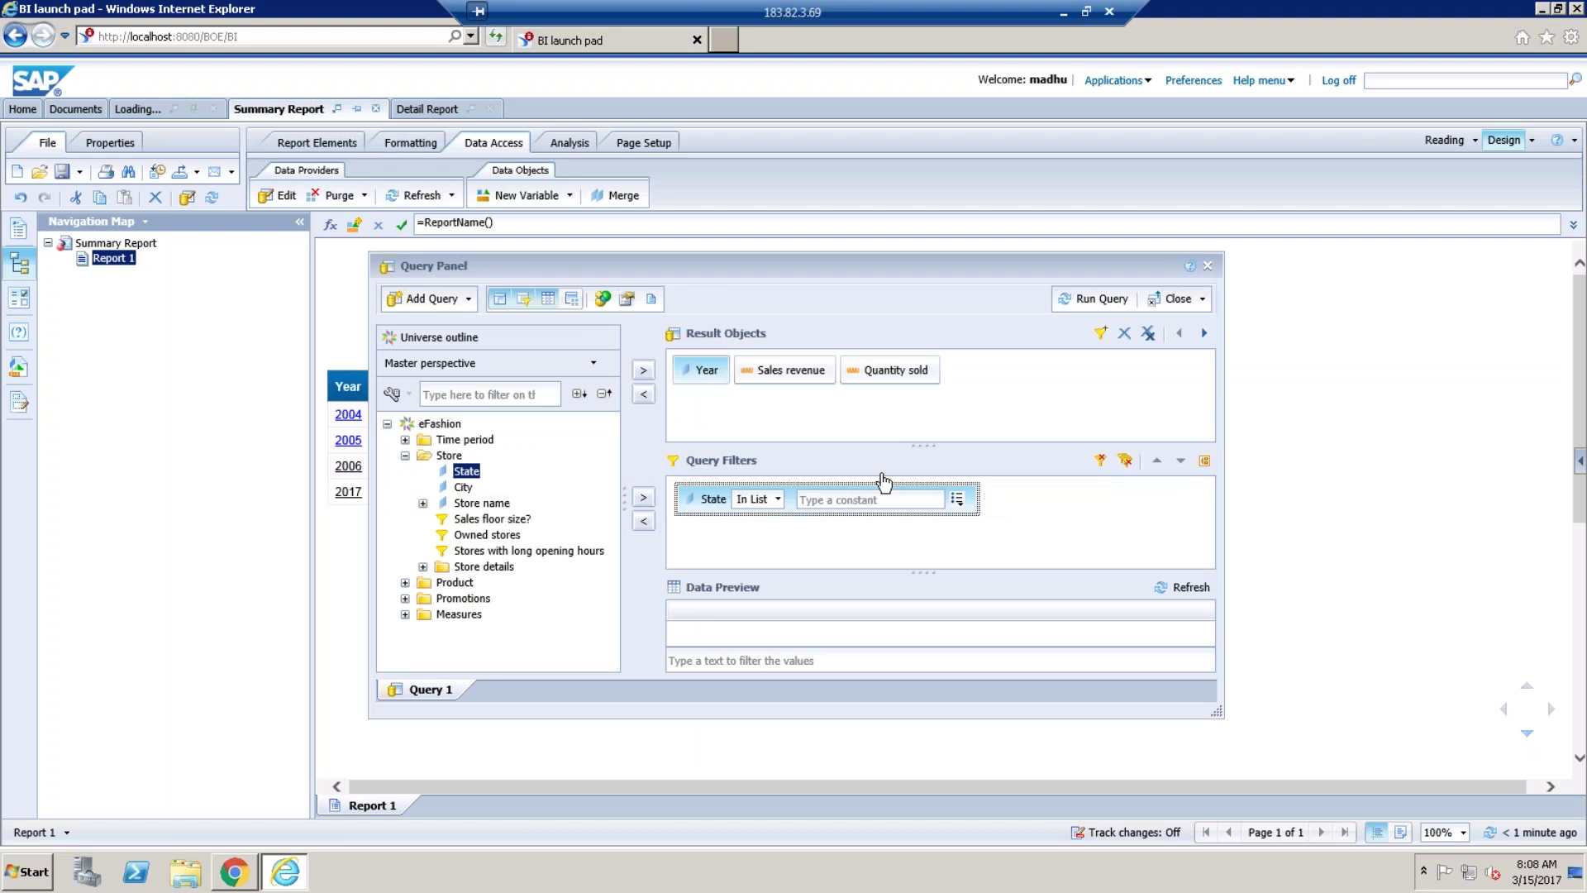
{"action": "left_click", "coordinate": [956, 500]}
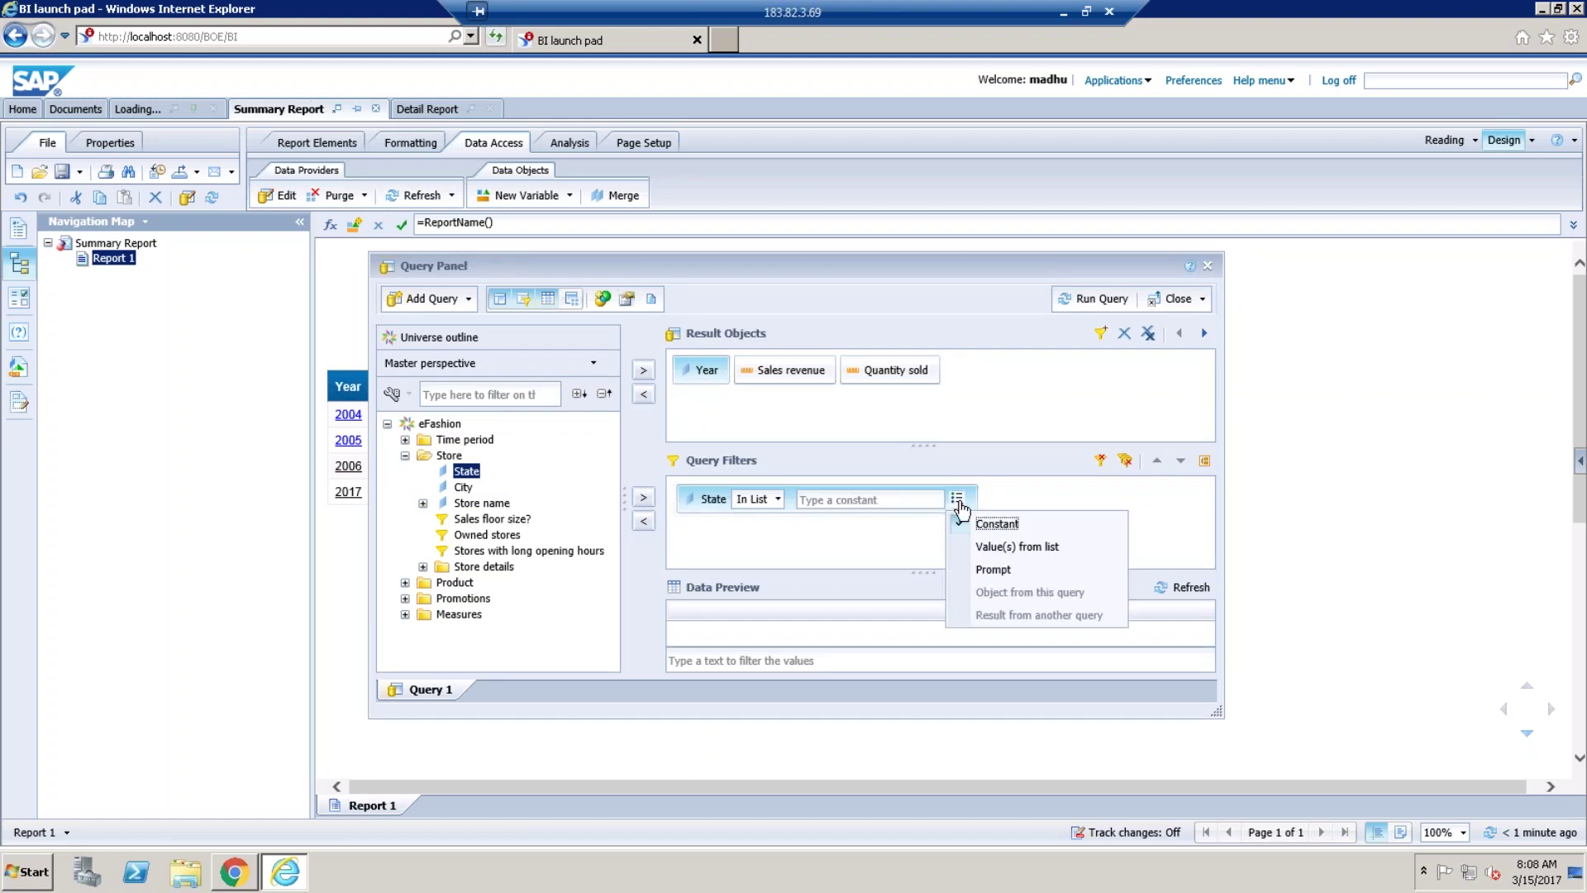
{"action": "left_click", "coordinate": [993, 570]}
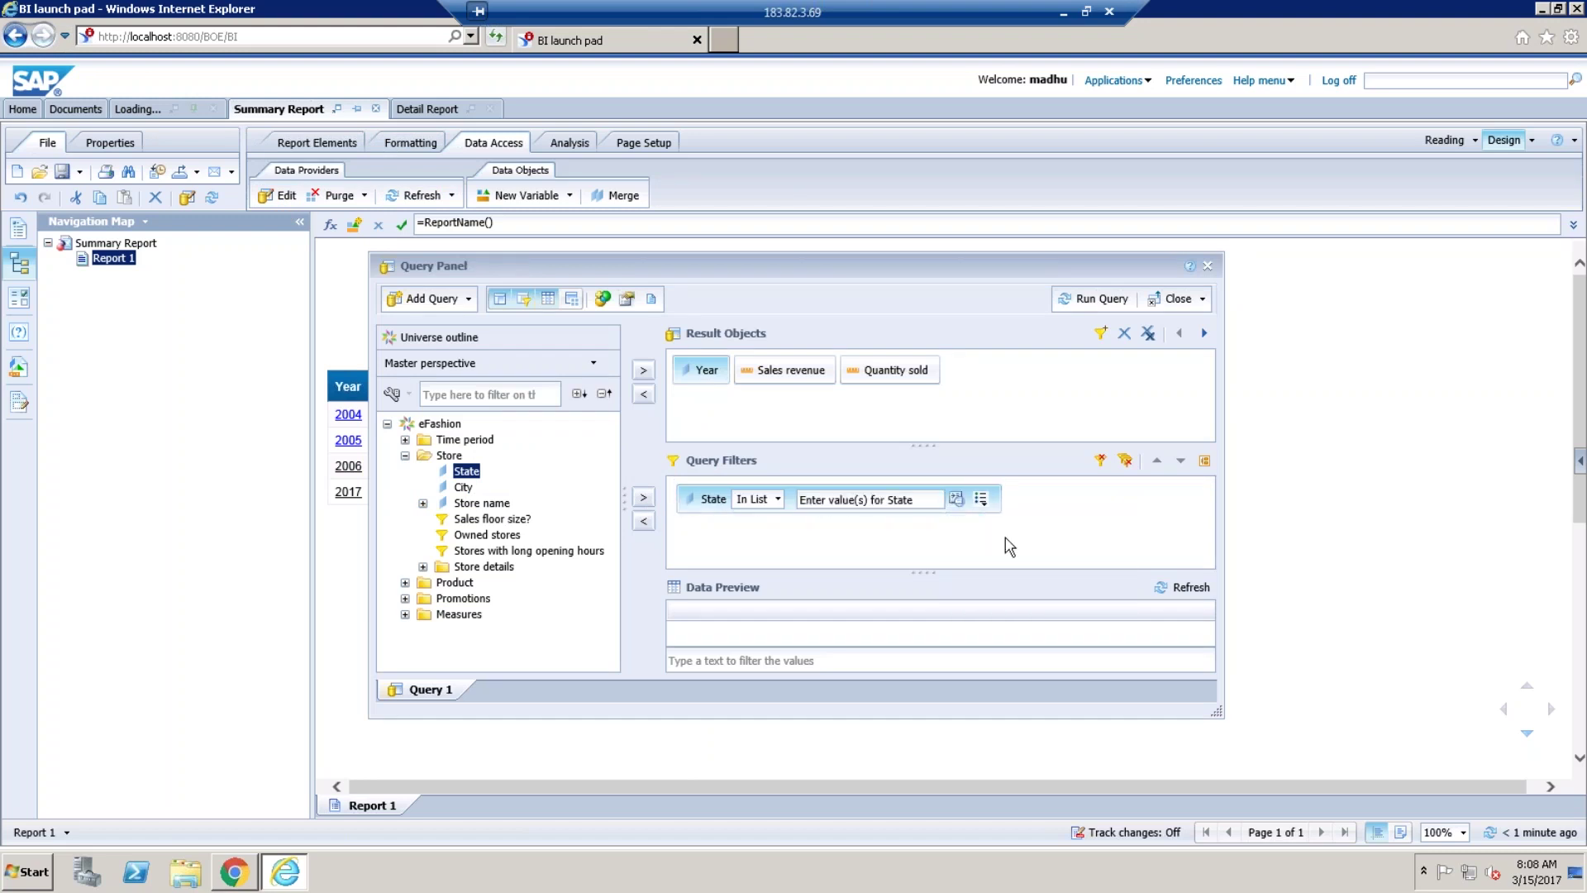
{"action": "triple_click", "coordinate": [910, 499]}
{"action": "key", "text": "ctrl+c"}
Run the Summary Report query with Illinois as the State prompt value.
{"action": "left_click", "coordinate": [1096, 299]}
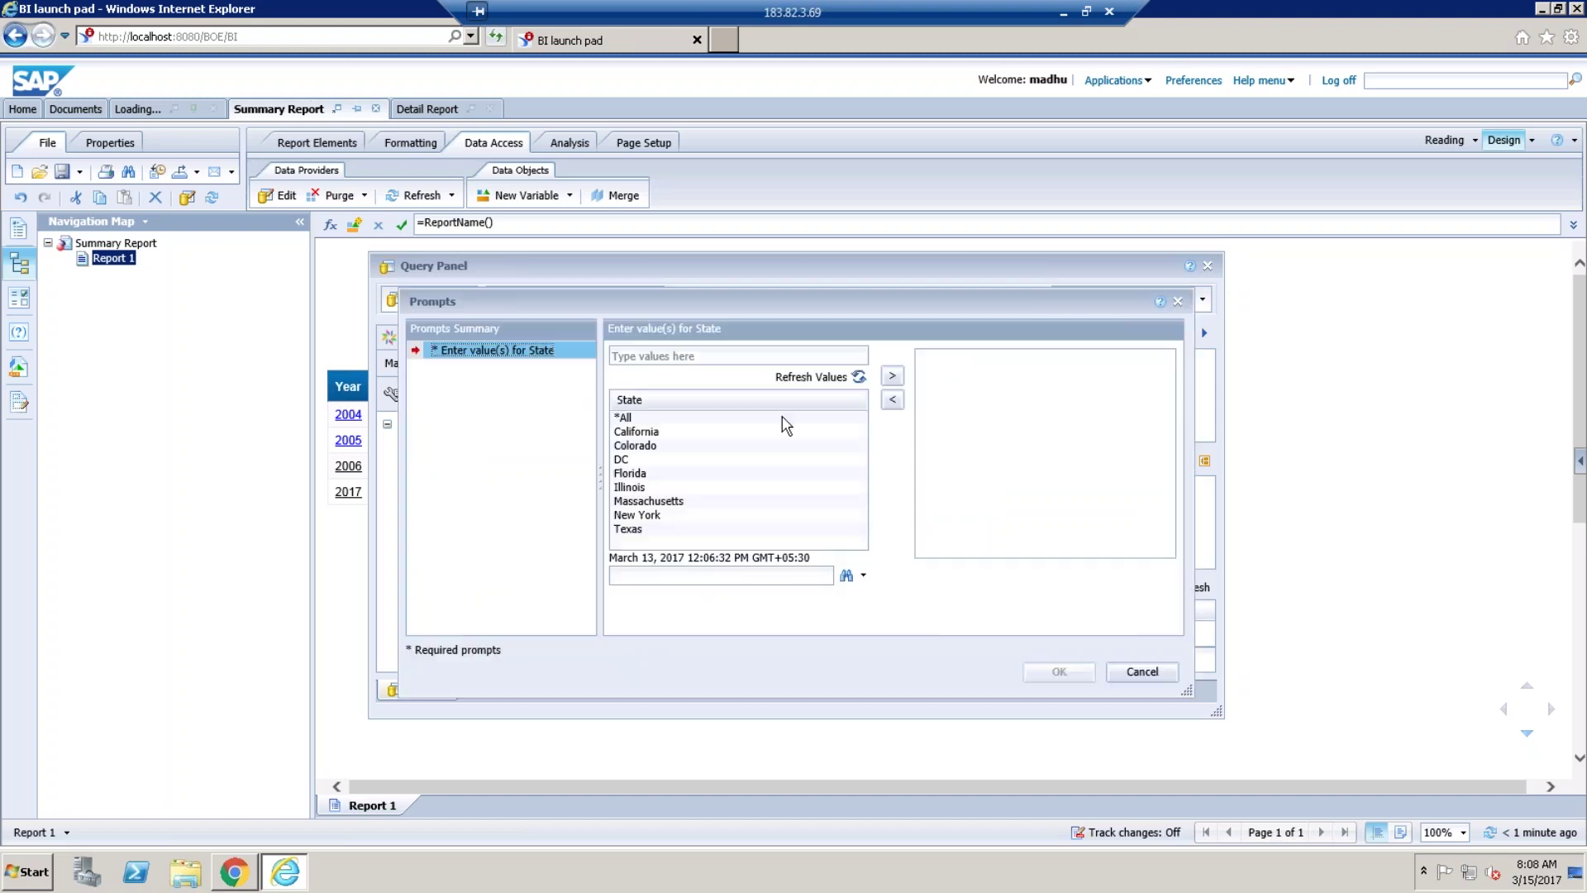
{"action": "double_click", "coordinate": [668, 489]}
{"action": "left_click", "coordinate": [1060, 672]}
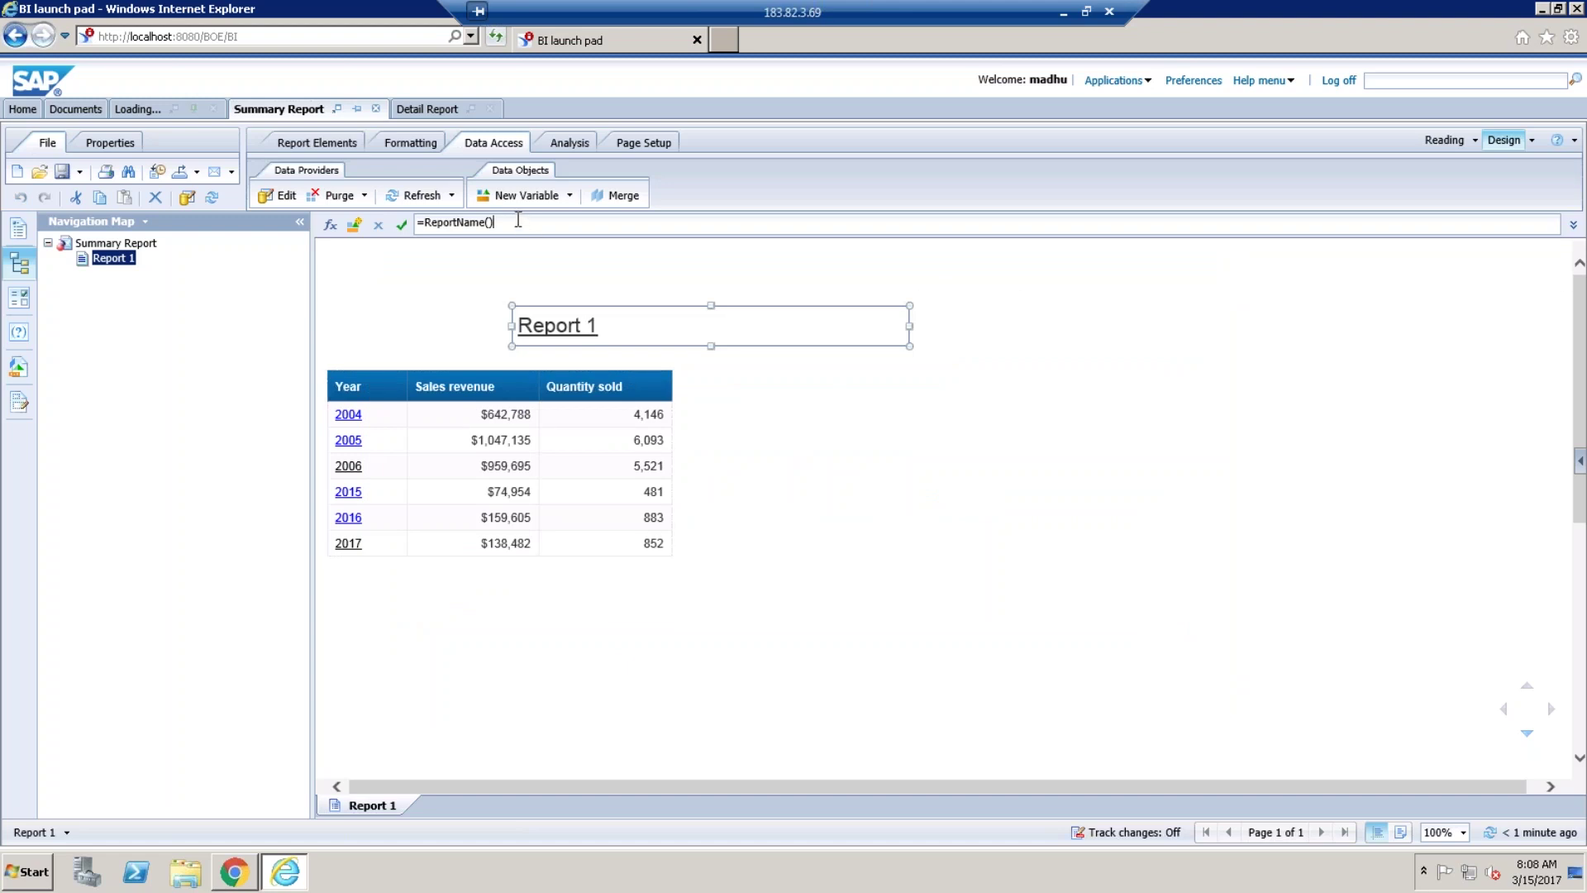
Replace the report title's ReportName formula with the UserResponse function, using the Formula Editor.
{"action": "key", "text": "BackSpace"}
{"action": "key", "text": "BackSpace"}
{"action": "key", "text": "BackSpace"}
{"action": "key", "text": "BackSpace"}
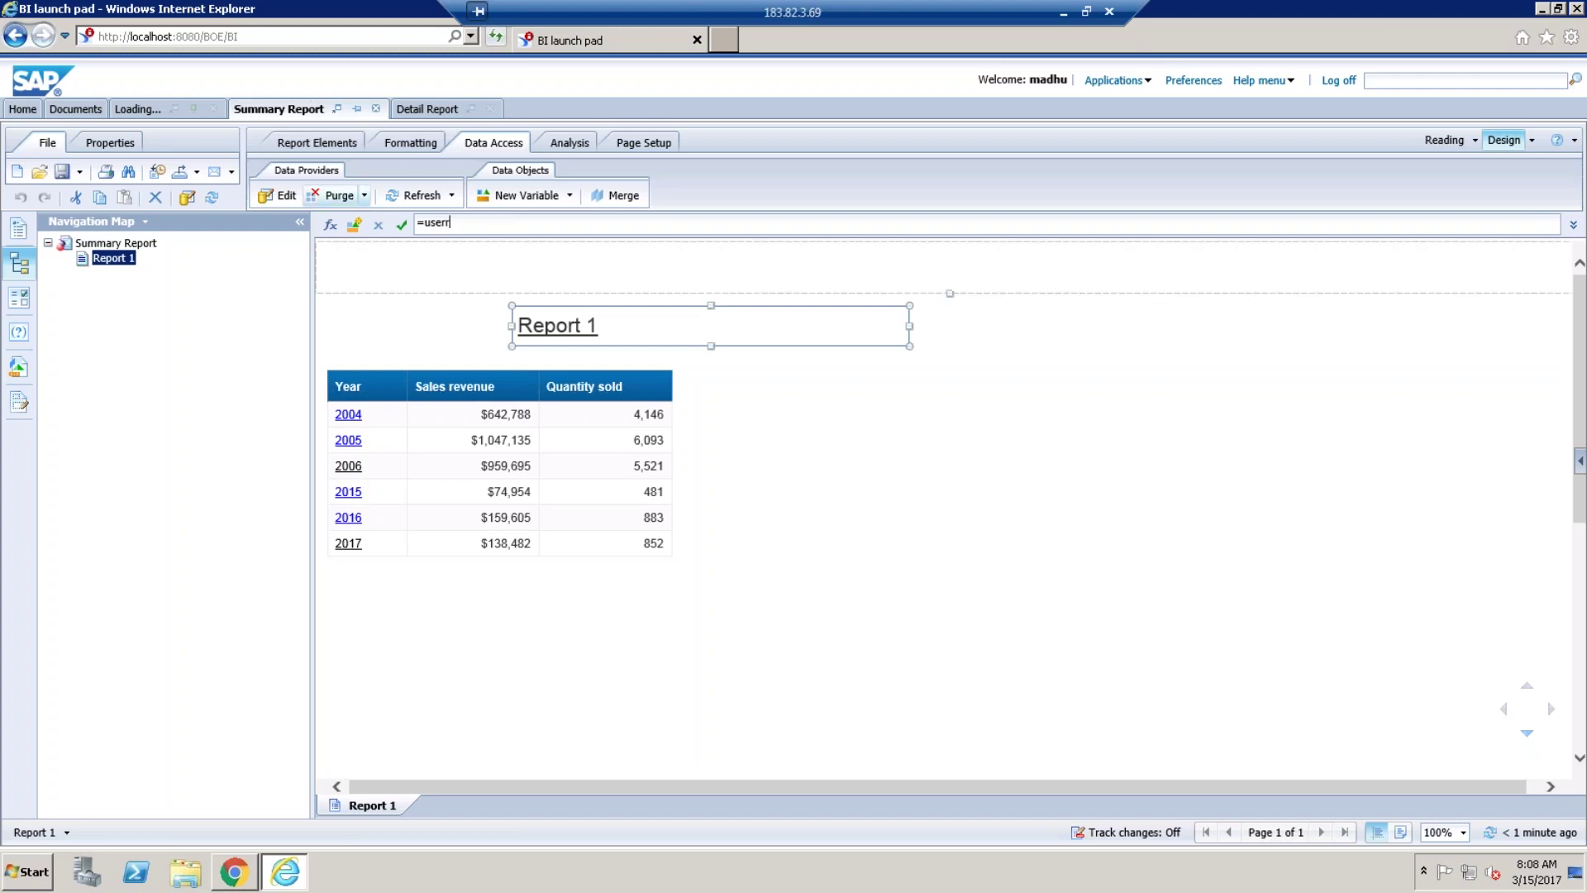
{"action": "left_click", "coordinate": [330, 224]}
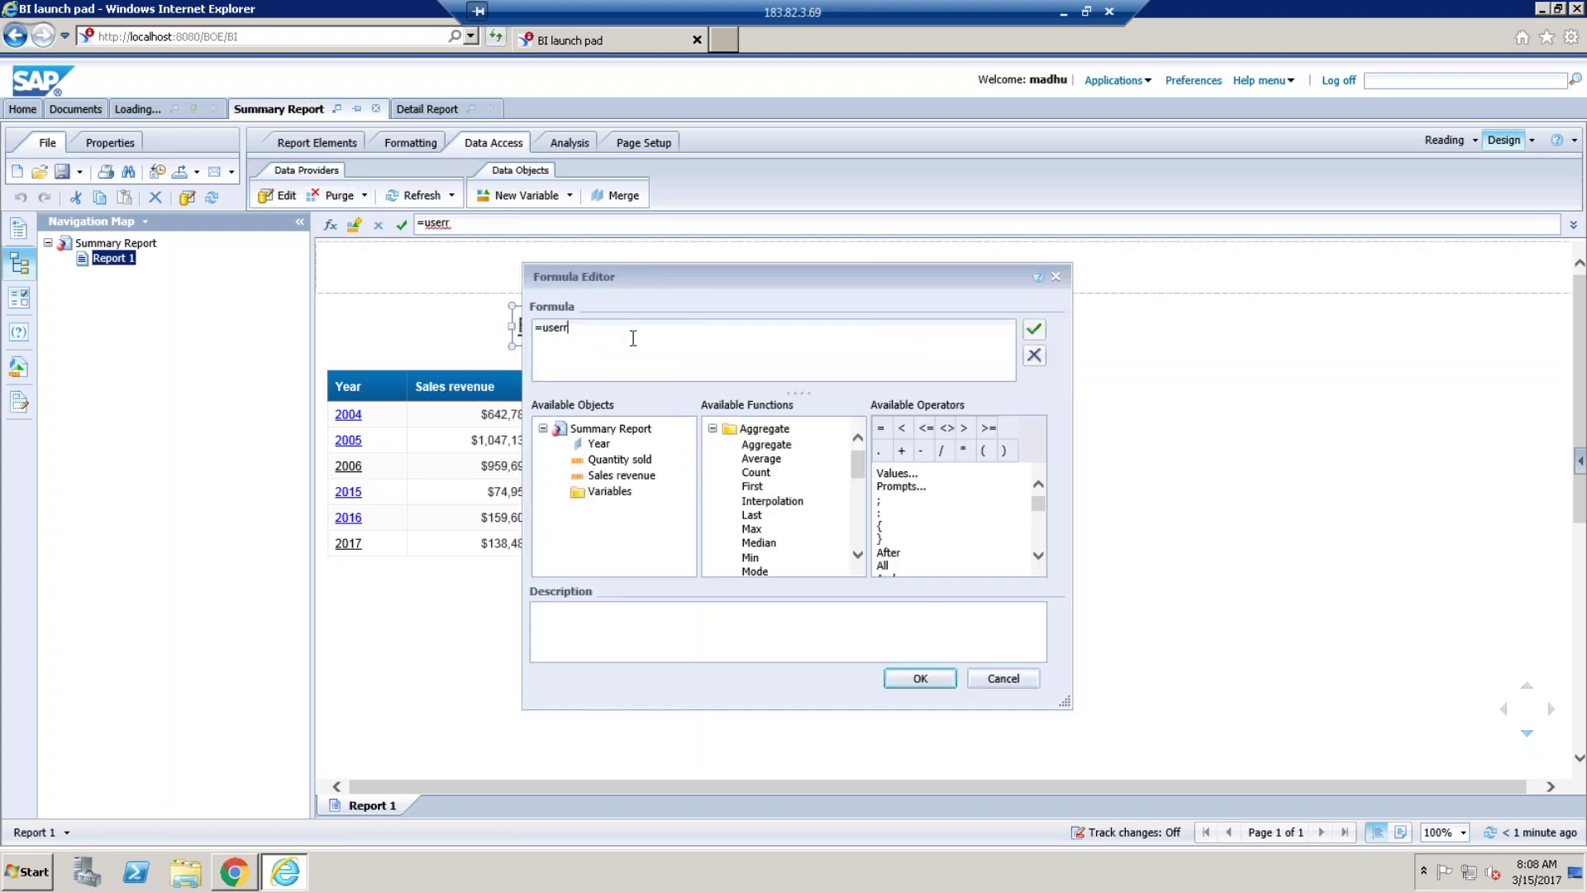
{"action": "key", "text": "BackSpace"}
{"action": "key", "text": "BackSpace"}
{"action": "type", "text": "=userr"}
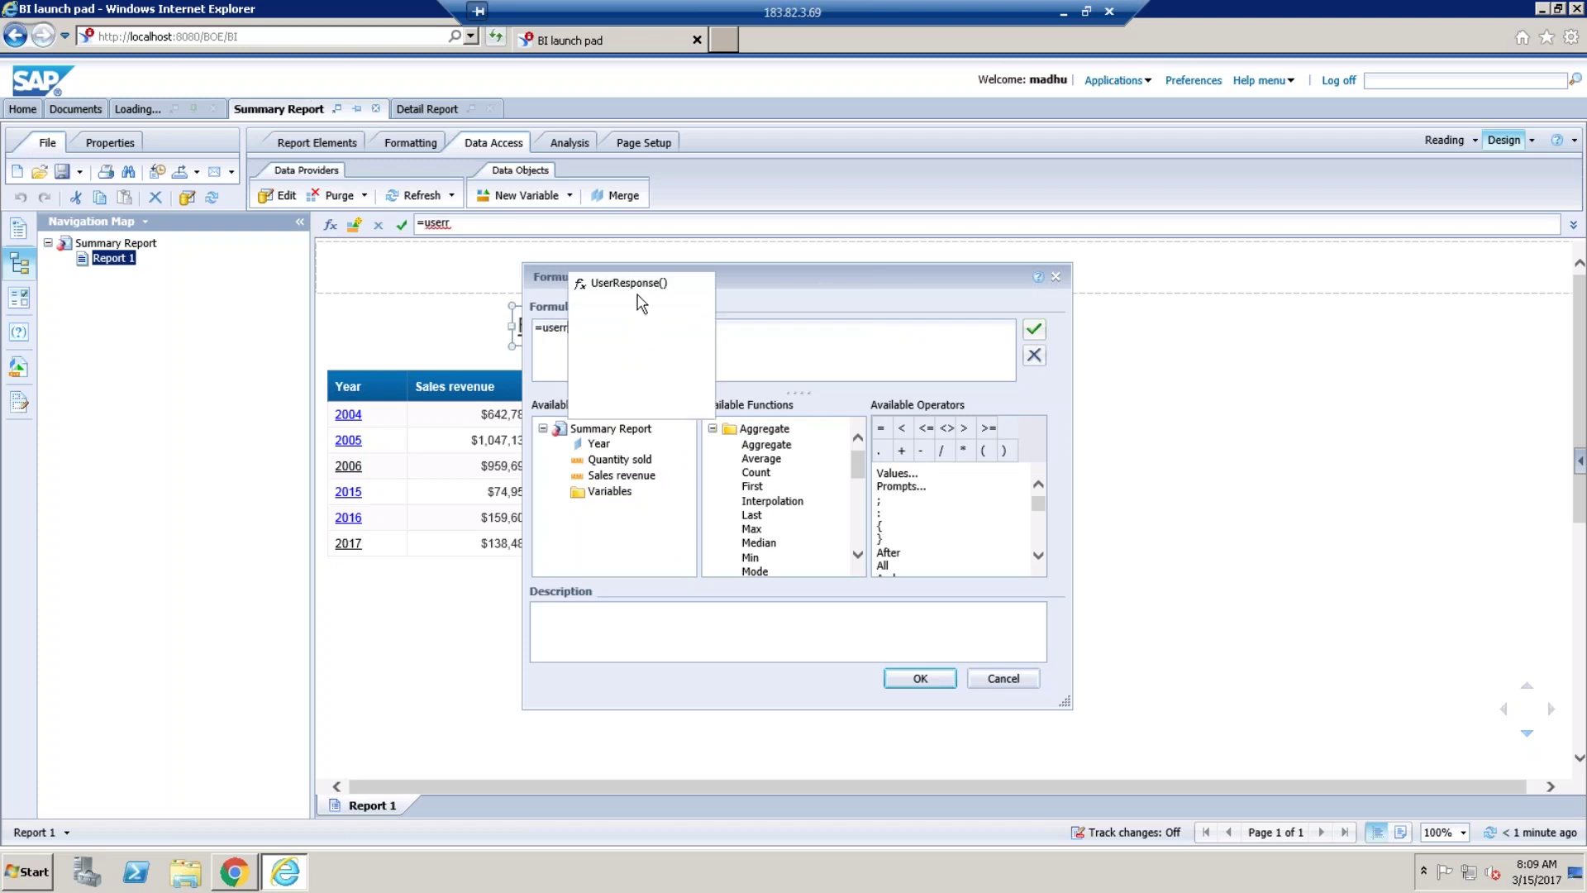
{"action": "left_click", "coordinate": [641, 285]}
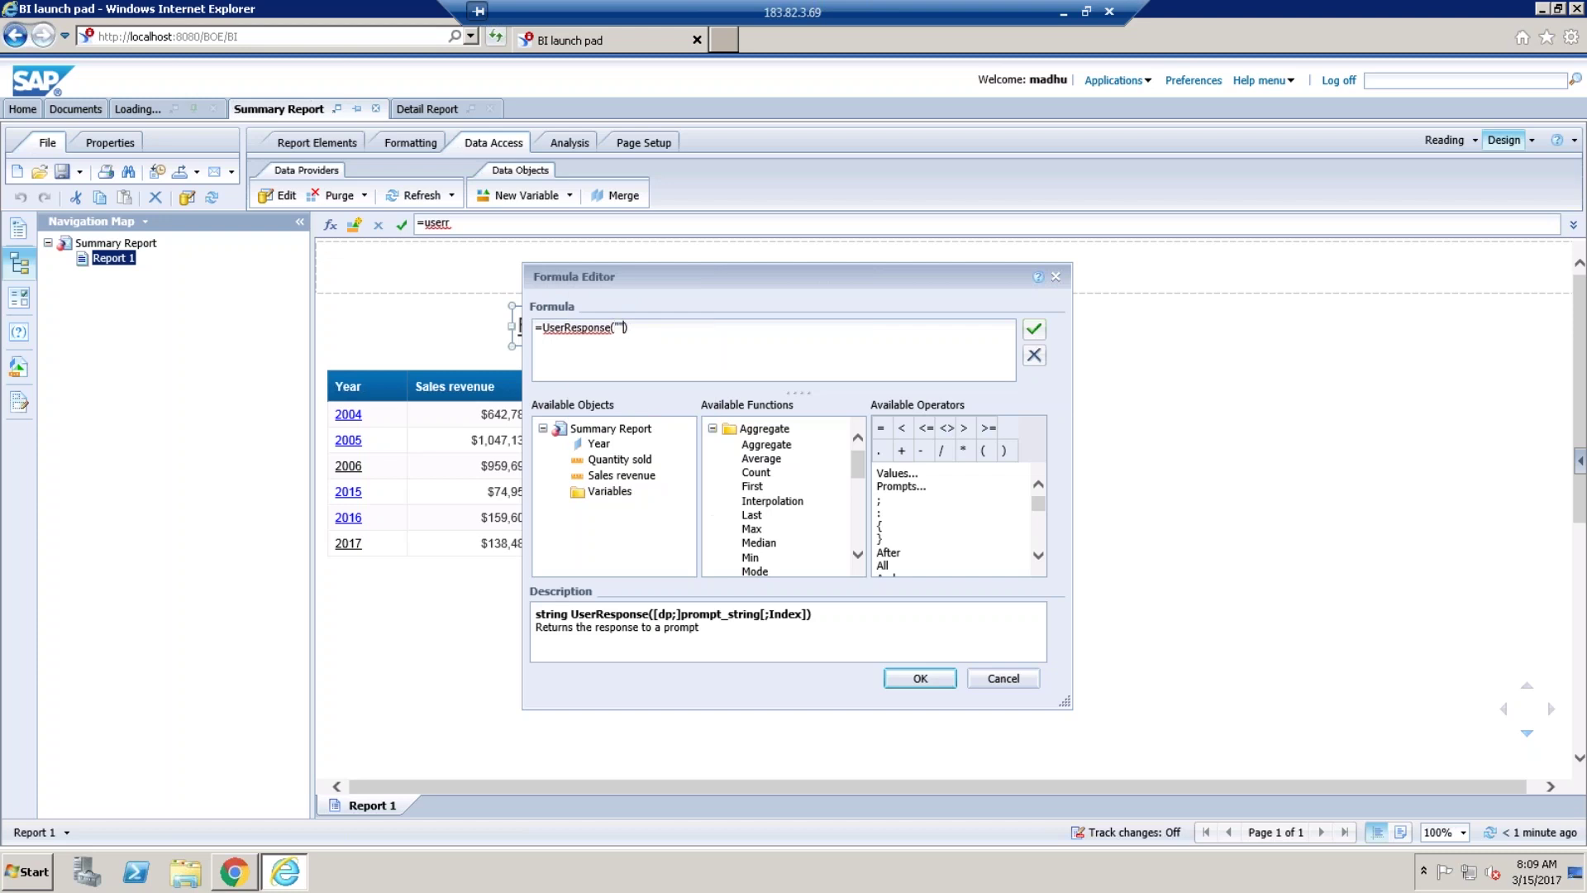
Complete the title formula as =UserResponse("Enter value(s) for State"), copy it, validate it, and apply it to the title cell.
{"action": "key", "text": "ctrl+v"}
{"action": "key", "text": "ctrl+a"}
{"action": "key", "text": "ctrl+c"}
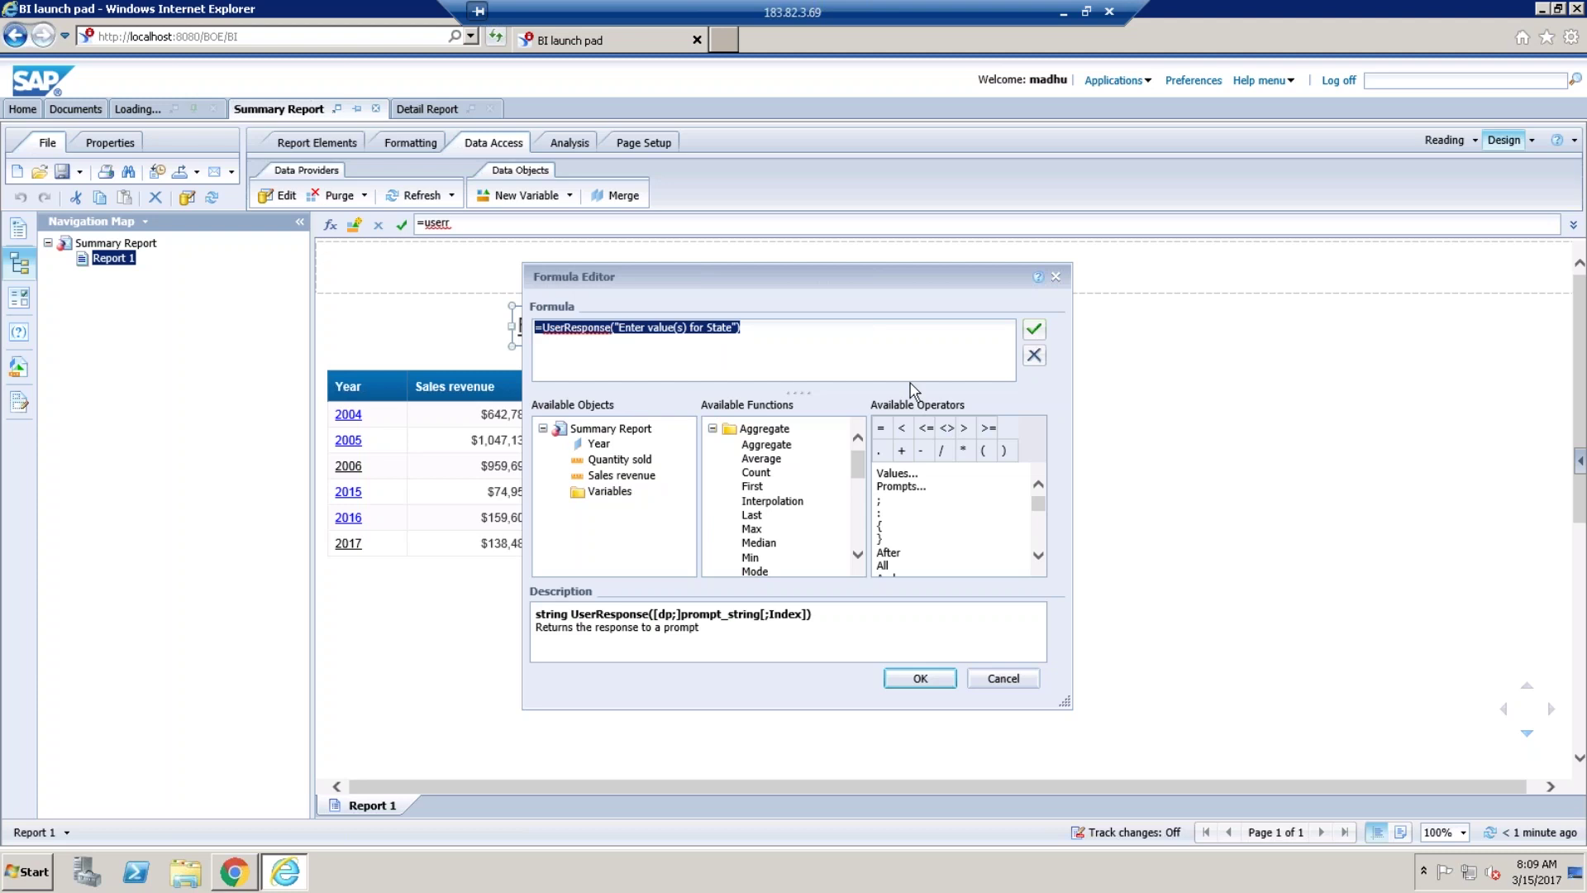
{"action": "left_click", "coordinate": [1034, 330]}
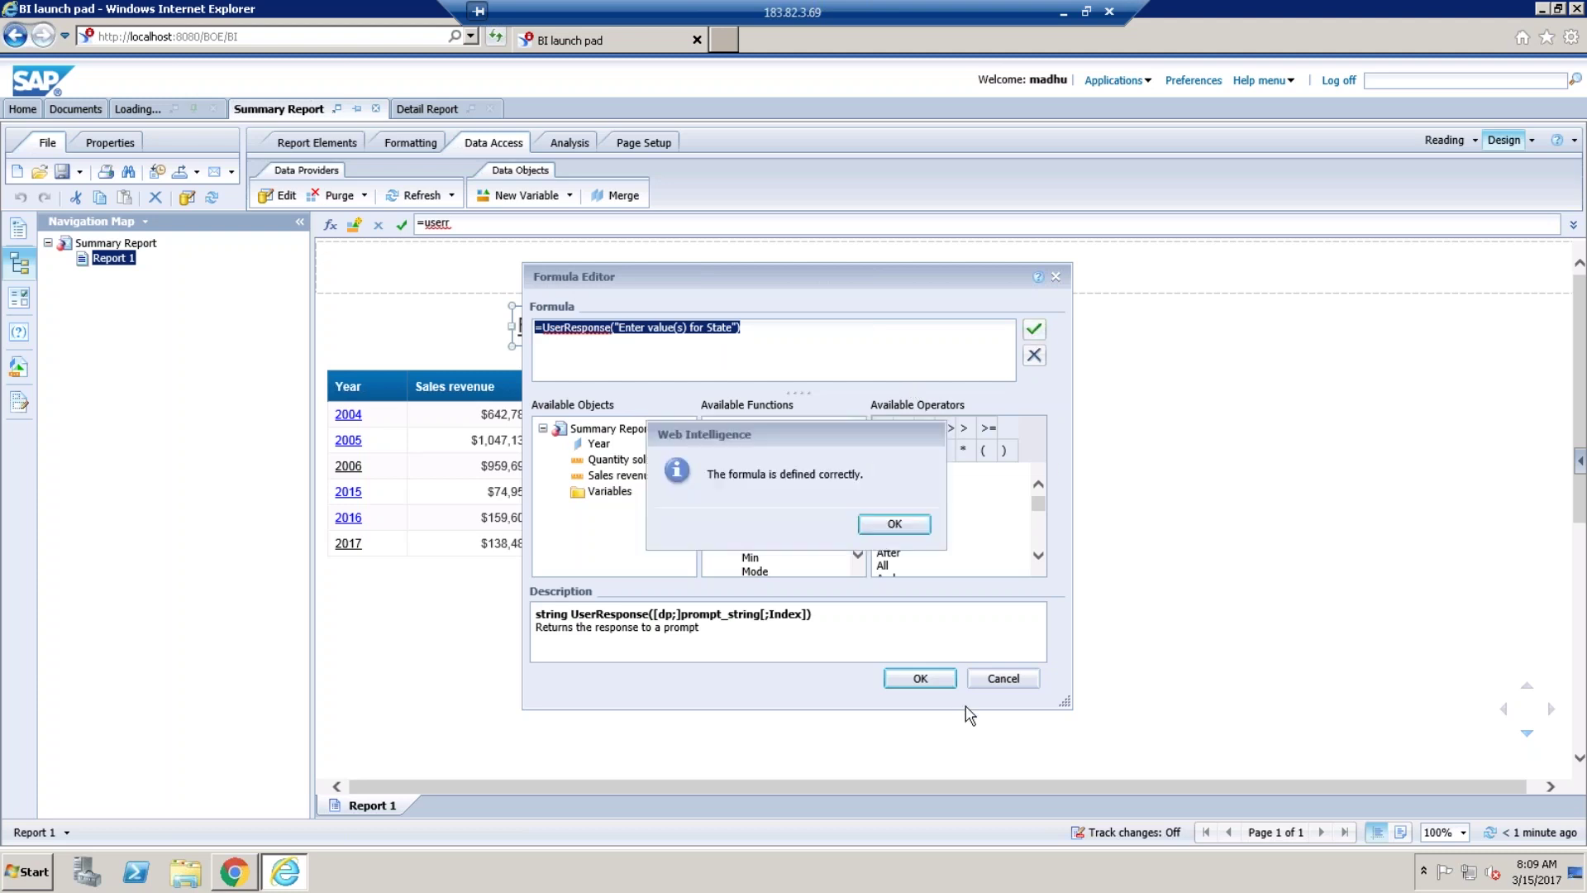
{"action": "left_click", "coordinate": [906, 526]}
{"action": "left_click", "coordinate": [928, 680]}
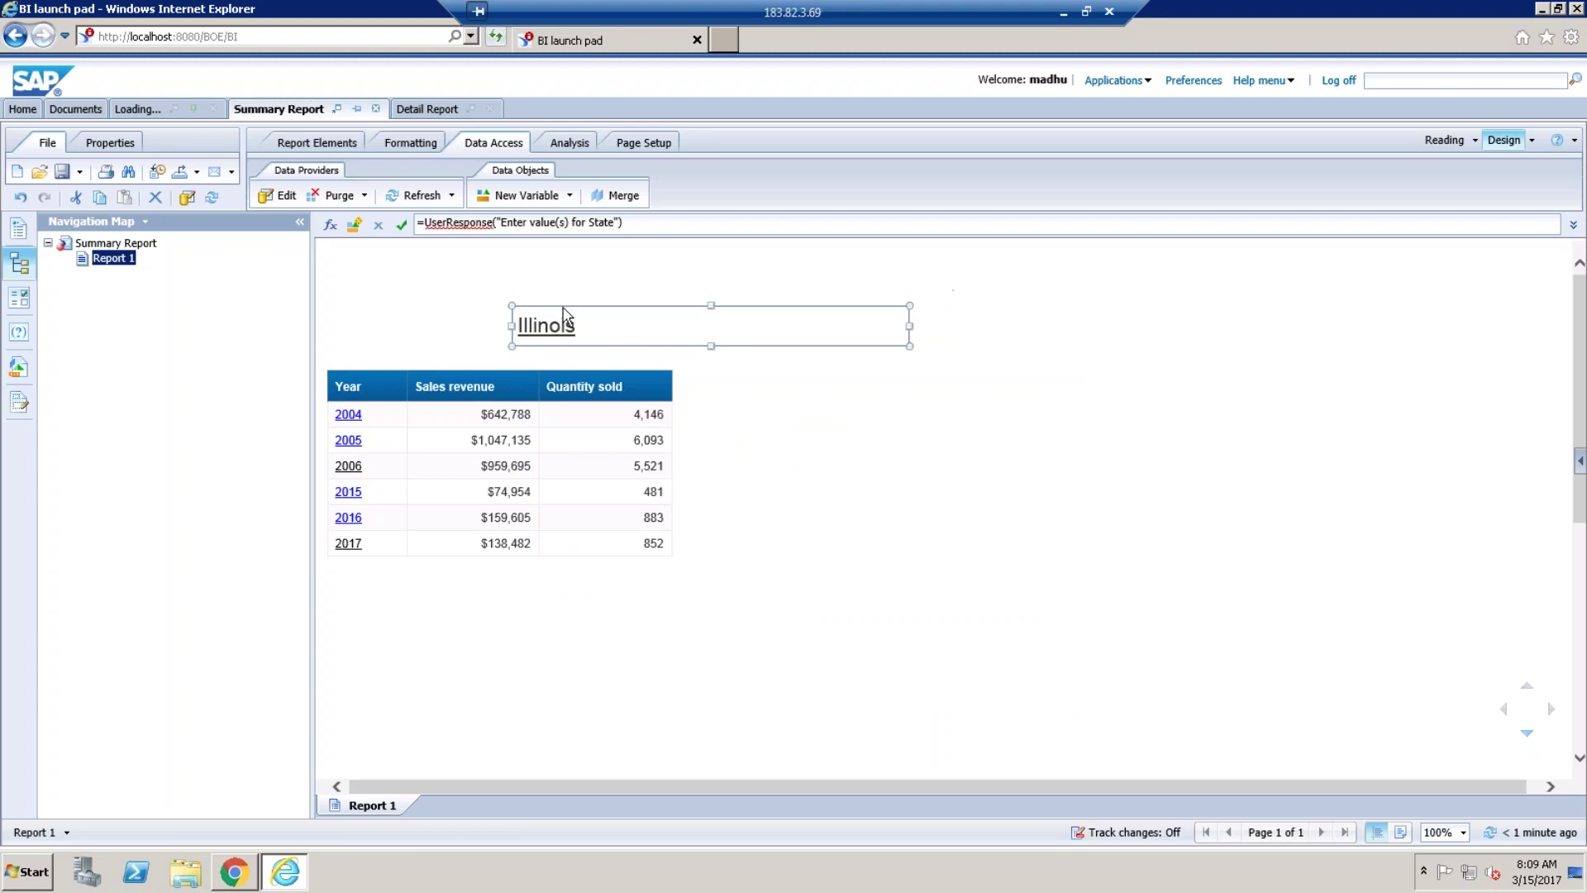
Move the title cell left toward the table's edge and refresh the Summary Report with only Texas as the State value.
{"action": "left_click_drag", "start_coordinate": [563, 310], "coordinate": [421, 312]}
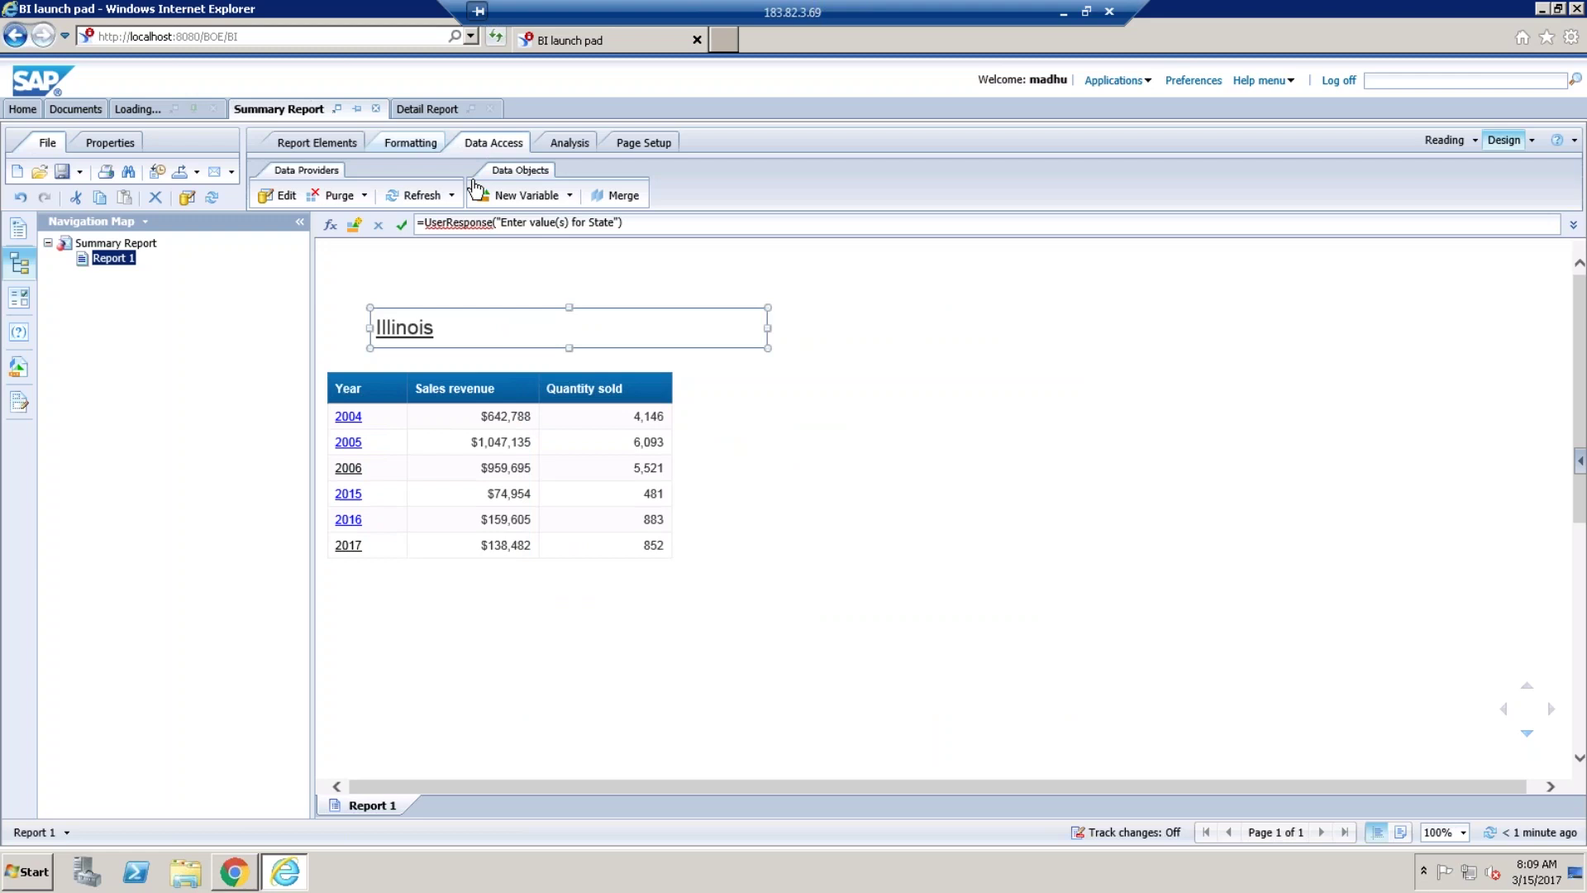
{"action": "left_click", "coordinate": [430, 199]}
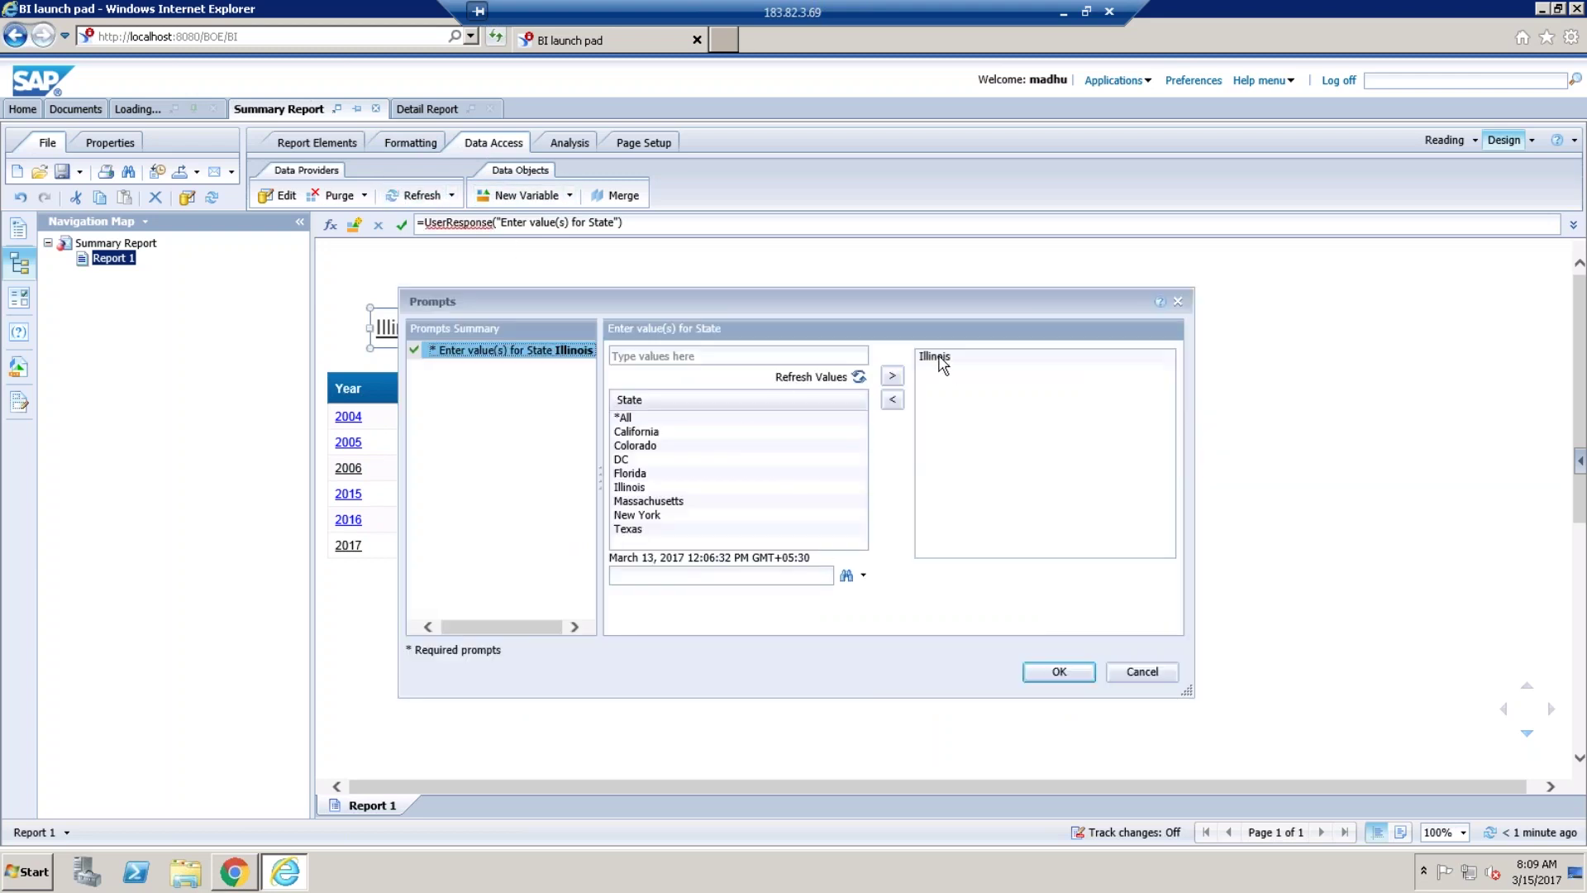
{"action": "double_click", "coordinate": [943, 360]}
{"action": "left_click", "coordinate": [638, 531]}
{"action": "double_click", "coordinate": [637, 531]}
{"action": "left_click", "coordinate": [1042, 674]}
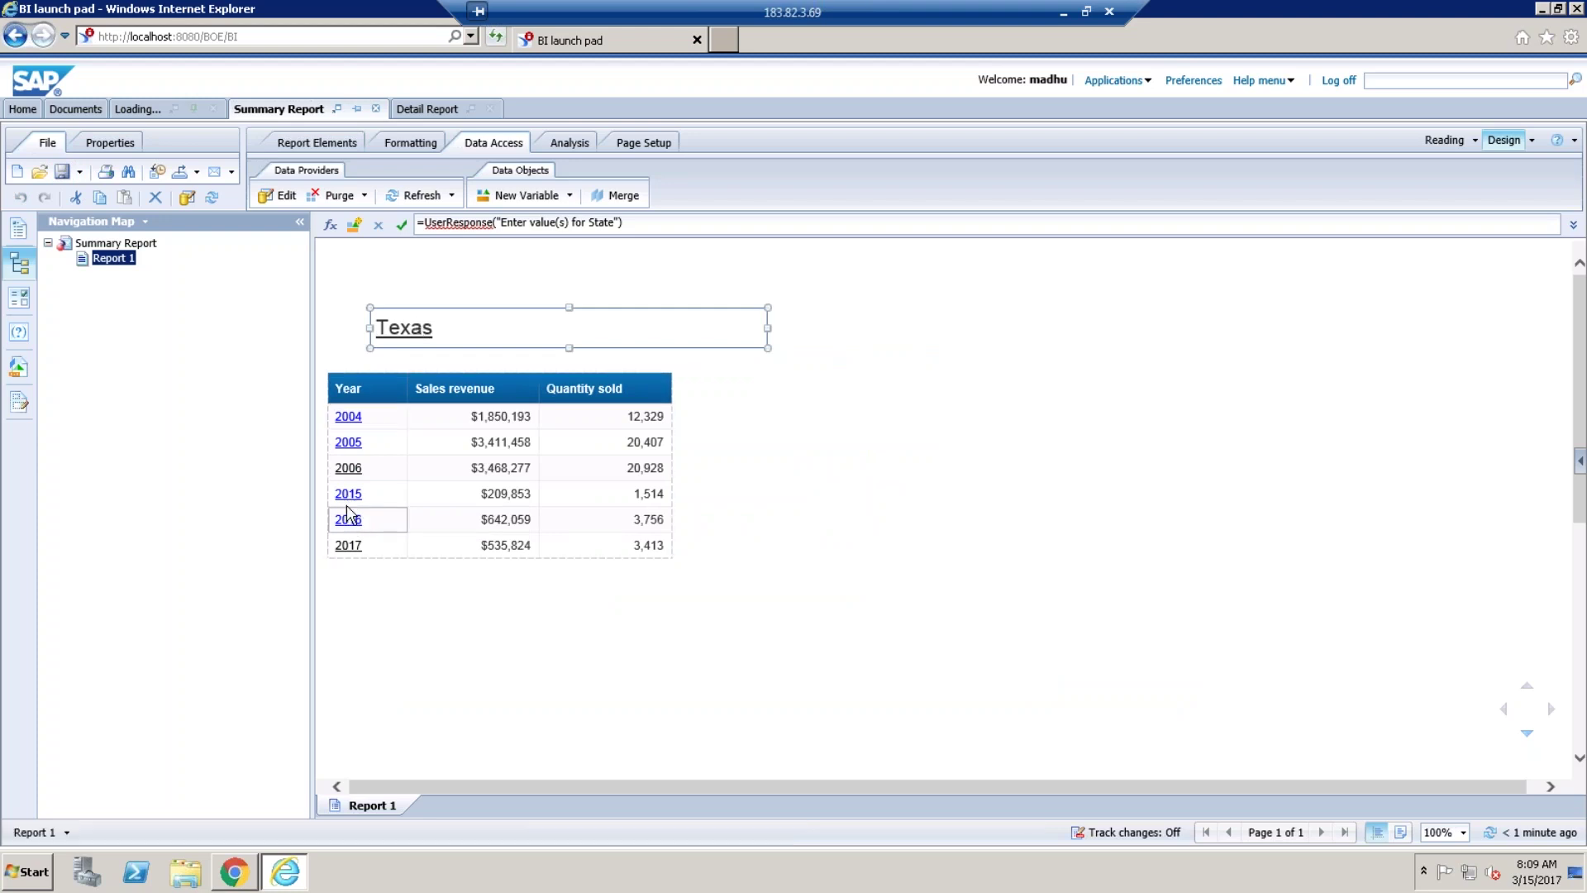
Switch the Detail Report to Design mode and open its data provider for editing.
{"action": "left_click", "coordinate": [430, 109]}
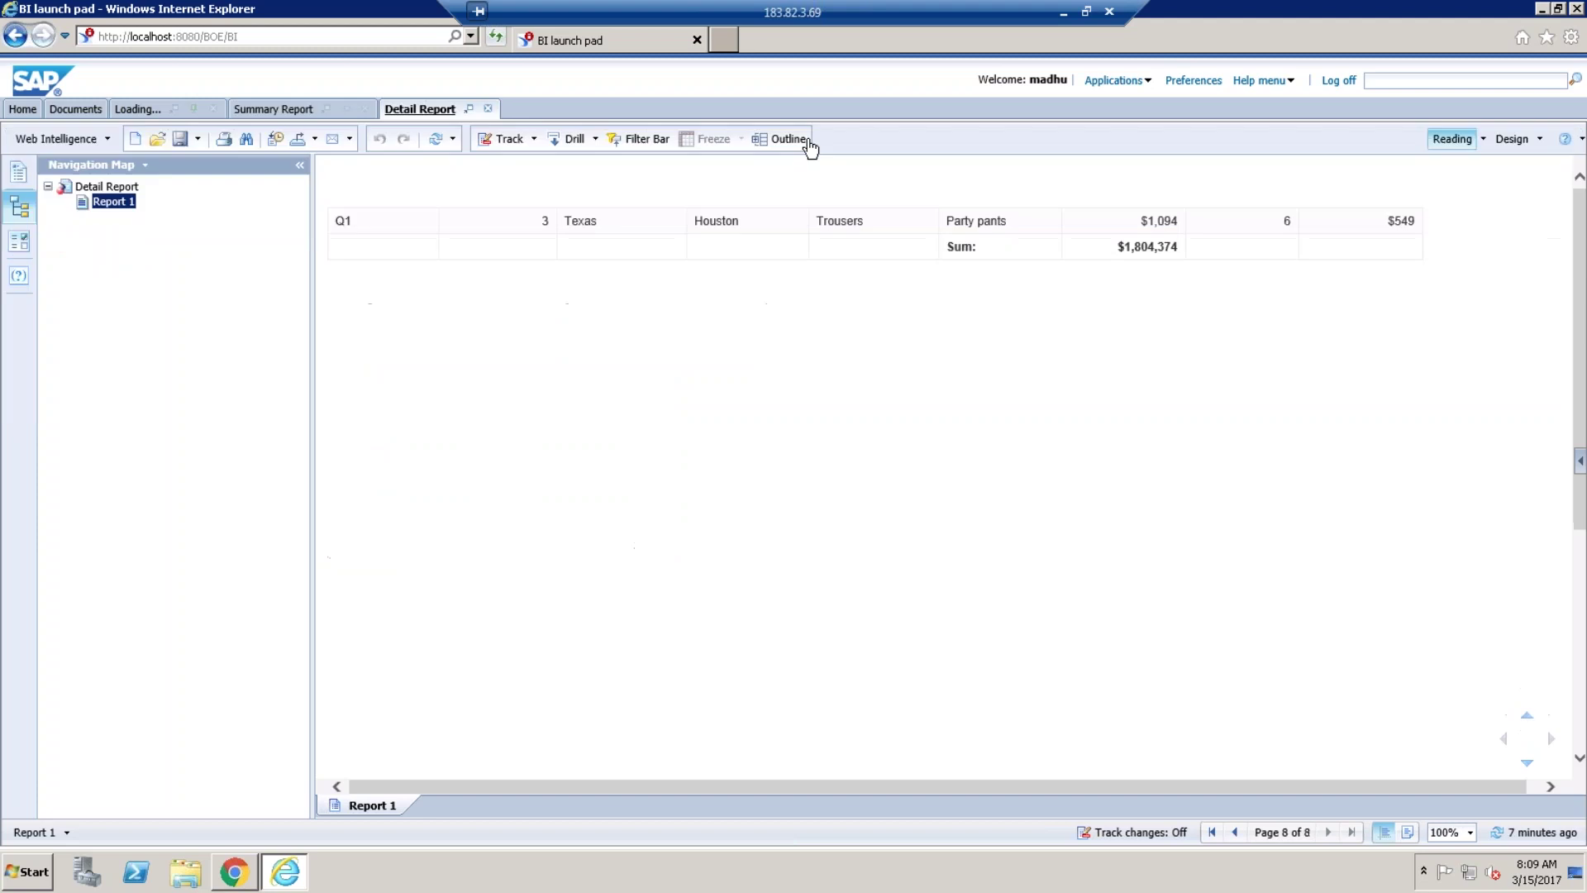
{"action": "left_click", "coordinate": [1512, 145]}
{"action": "left_click", "coordinate": [592, 300]}
{"action": "left_click", "coordinate": [500, 142]}
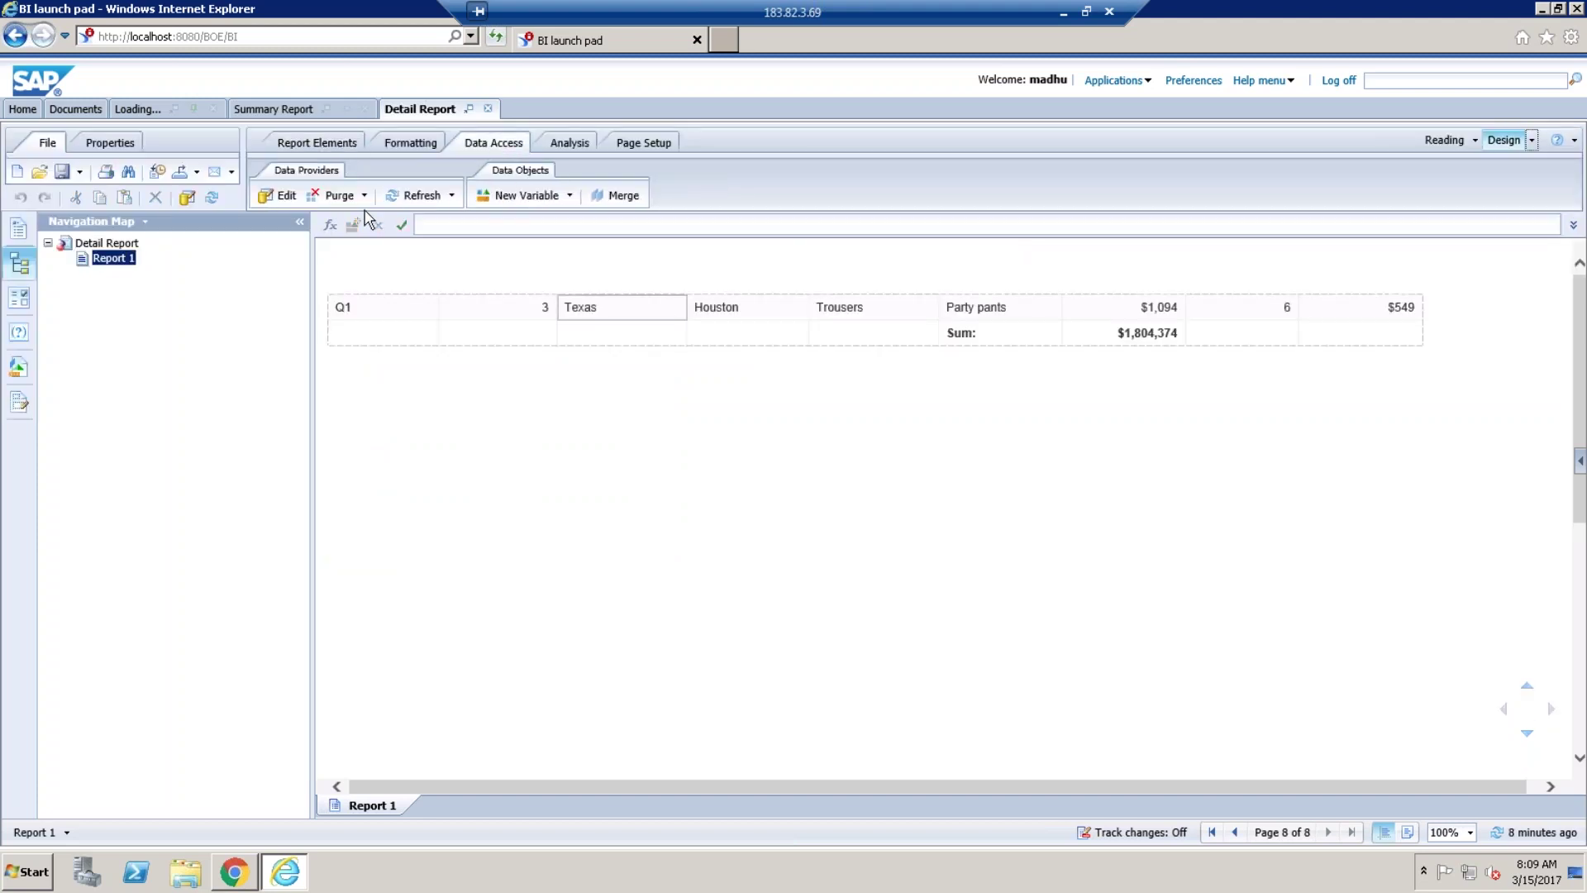
{"action": "left_click", "coordinate": [278, 196]}
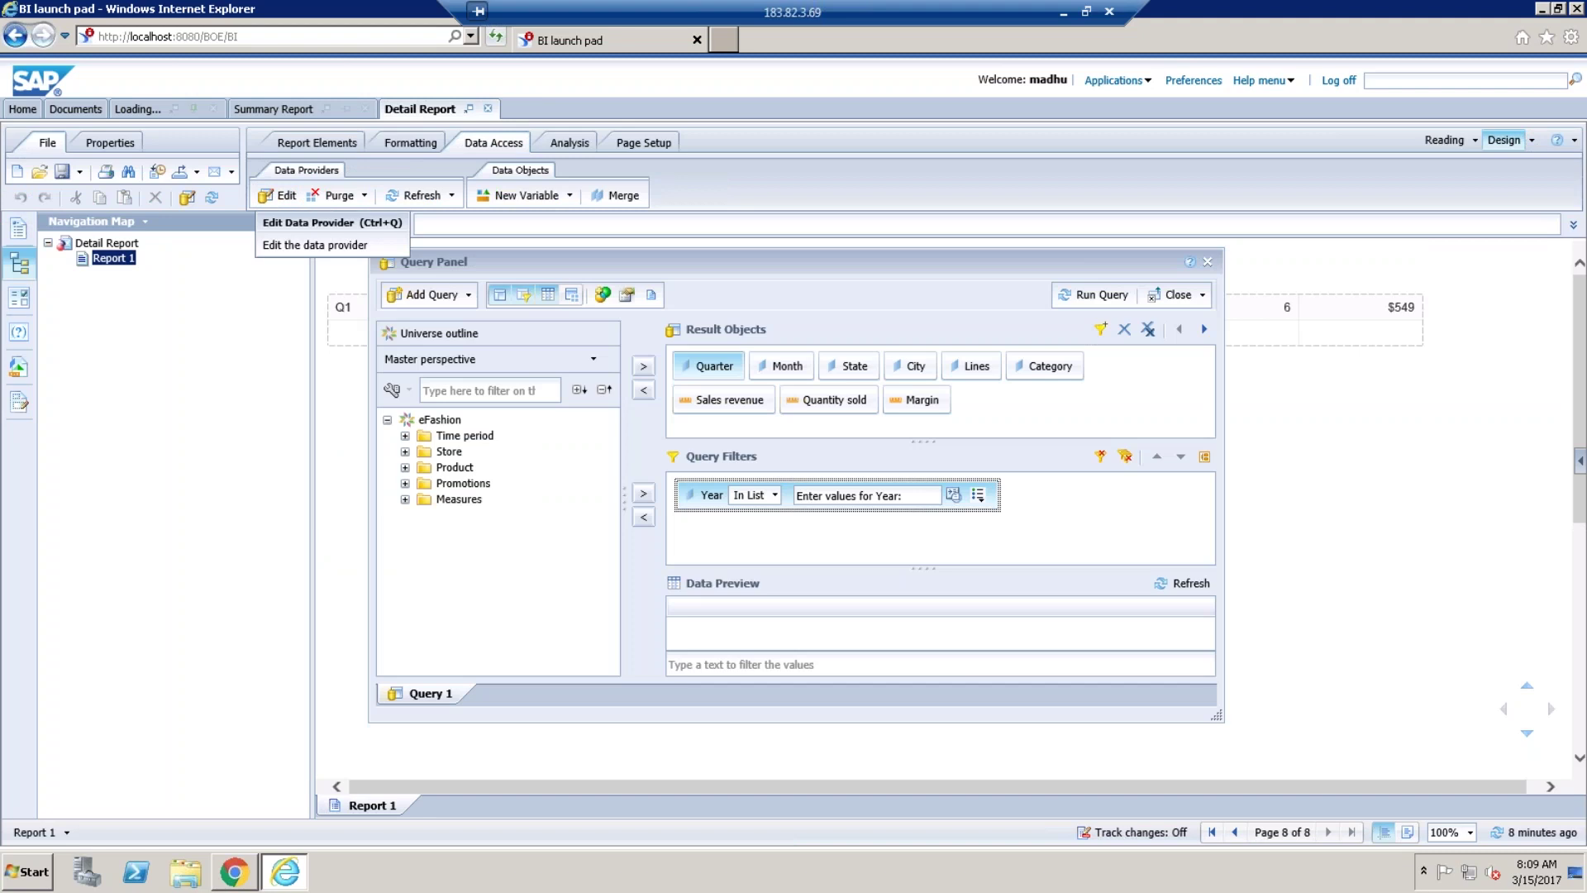
Add State from the Store folder as a query filter and make it a prompt for values.
{"action": "left_click", "coordinate": [406, 452]}
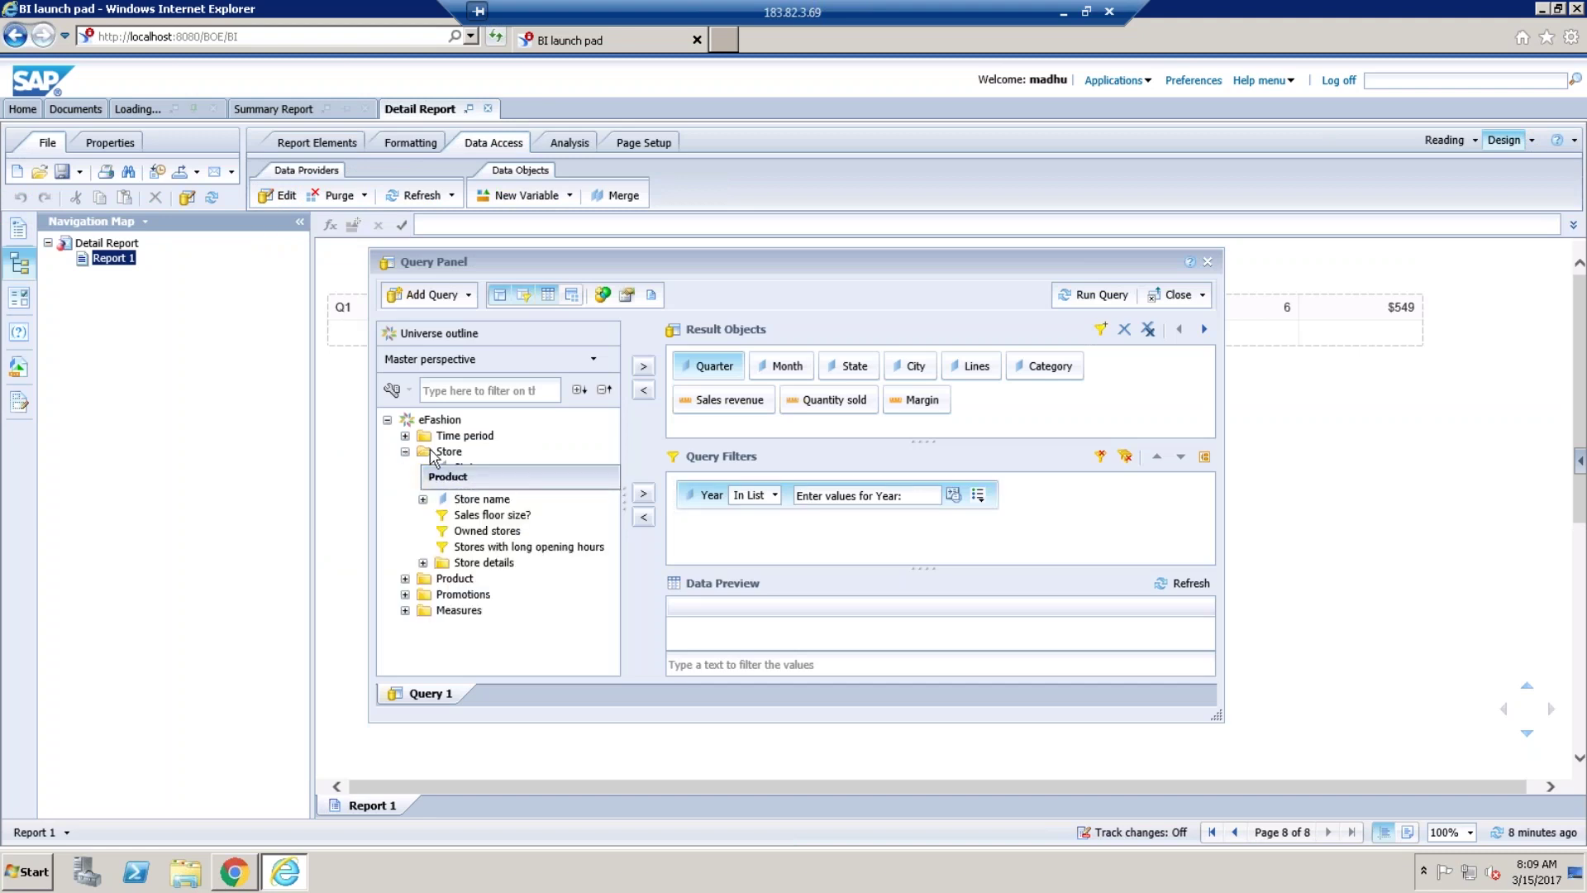
{"action": "left_click", "coordinate": [466, 467]}
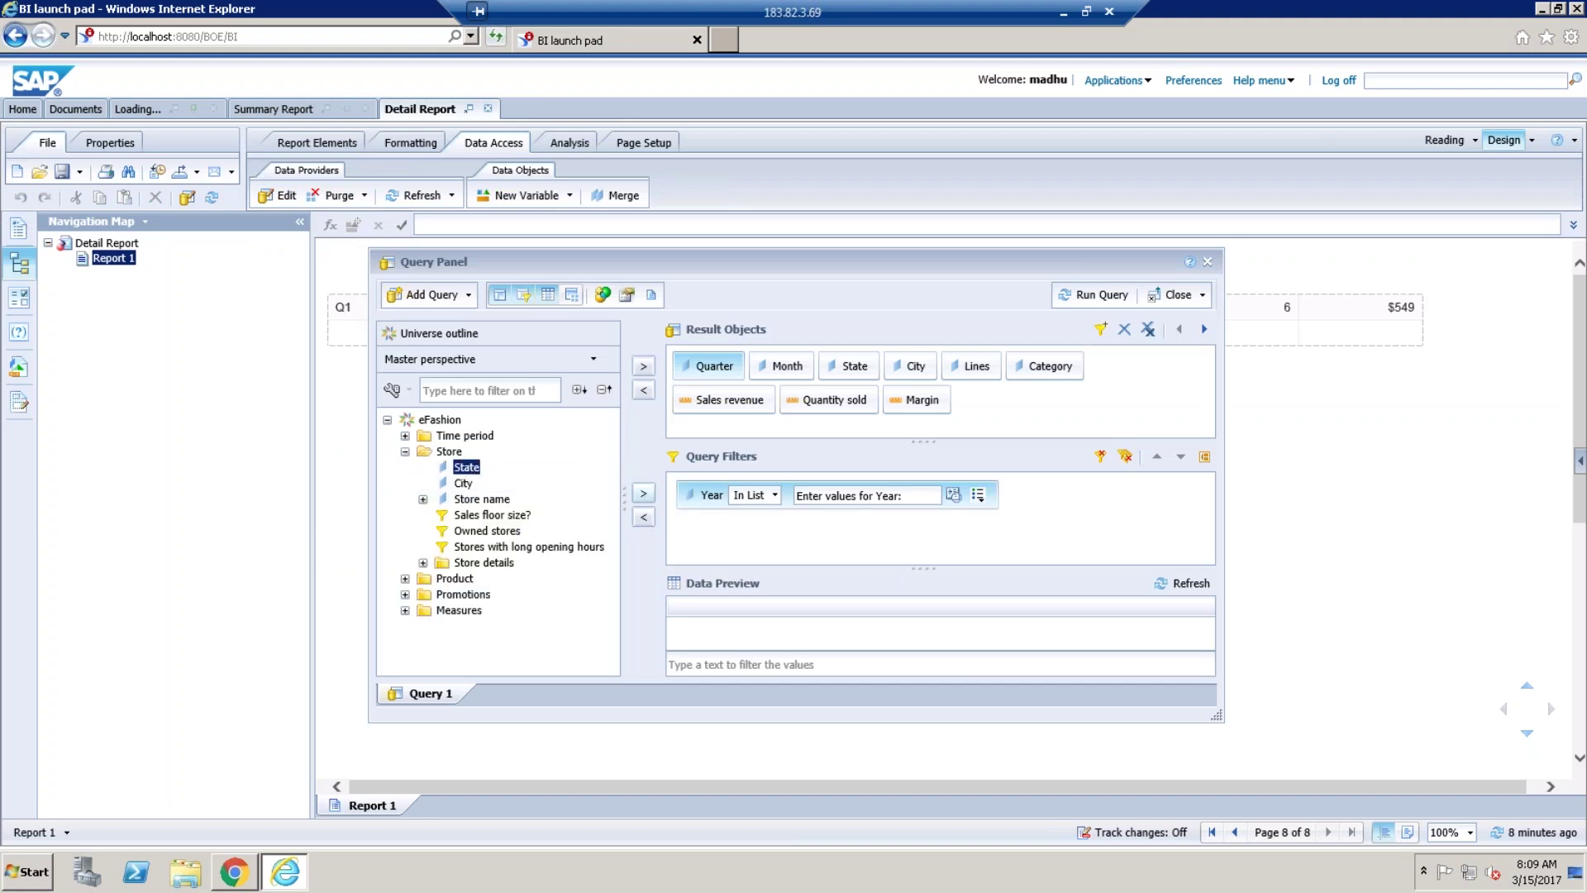
{"action": "left_click", "coordinate": [644, 493]}
{"action": "left_click", "coordinate": [1002, 528]}
{"action": "left_click", "coordinate": [1040, 598]}
Run the Detail Report query with 2015 added to the Year values and Colorado for State, and save the report.
{"action": "left_click", "coordinate": [1094, 296]}
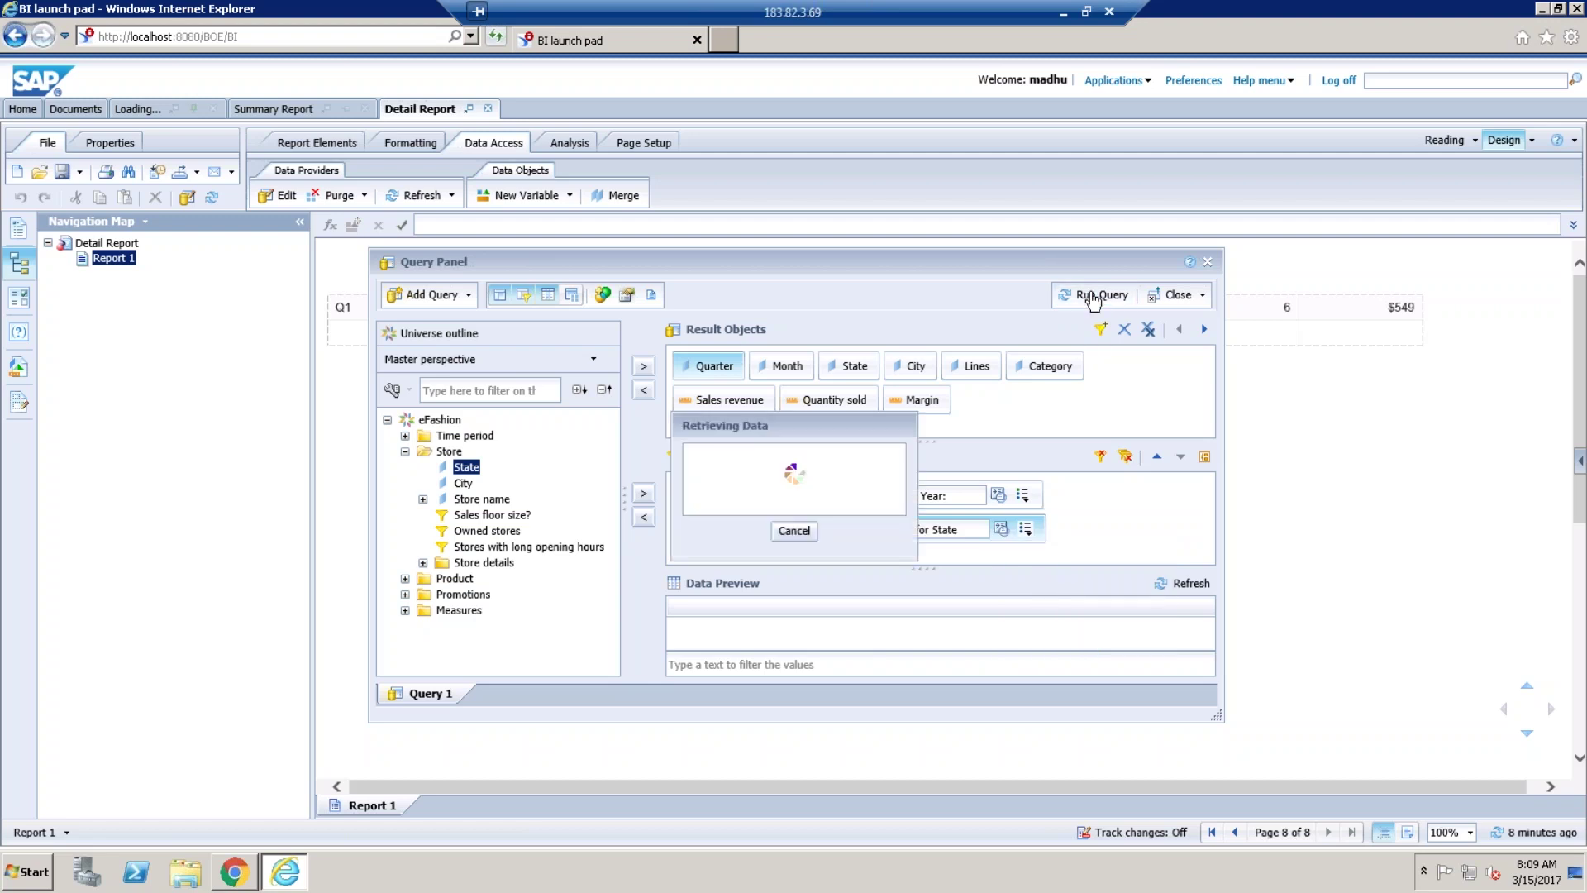
{"action": "double_click", "coordinate": [626, 460]}
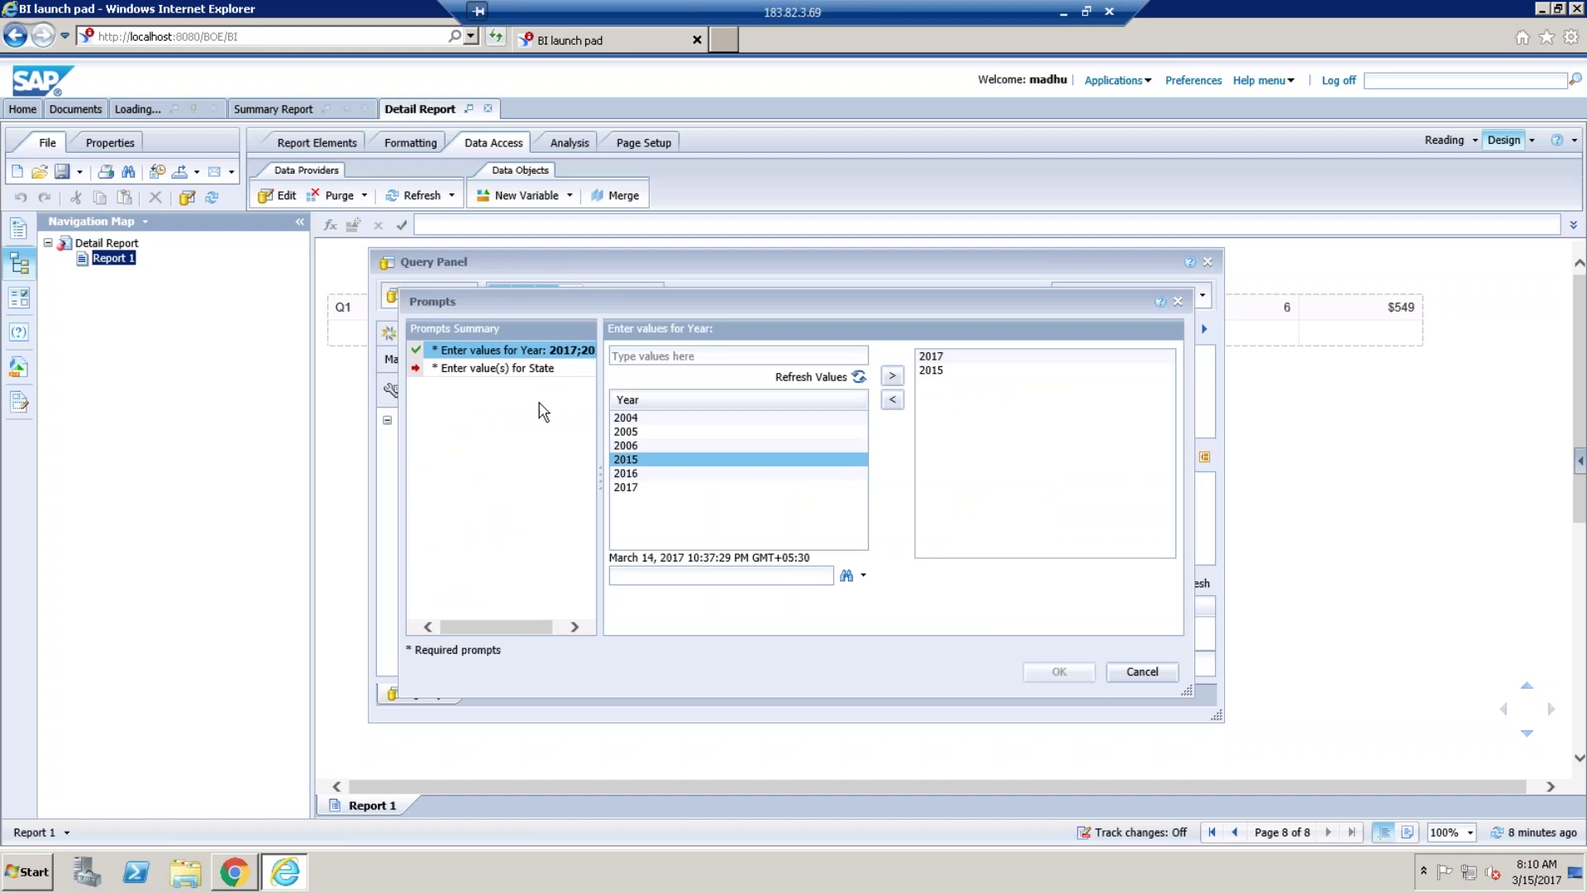
{"action": "left_click", "coordinate": [490, 368]}
{"action": "double_click", "coordinate": [663, 446]}
{"action": "left_click", "coordinate": [1061, 673]}
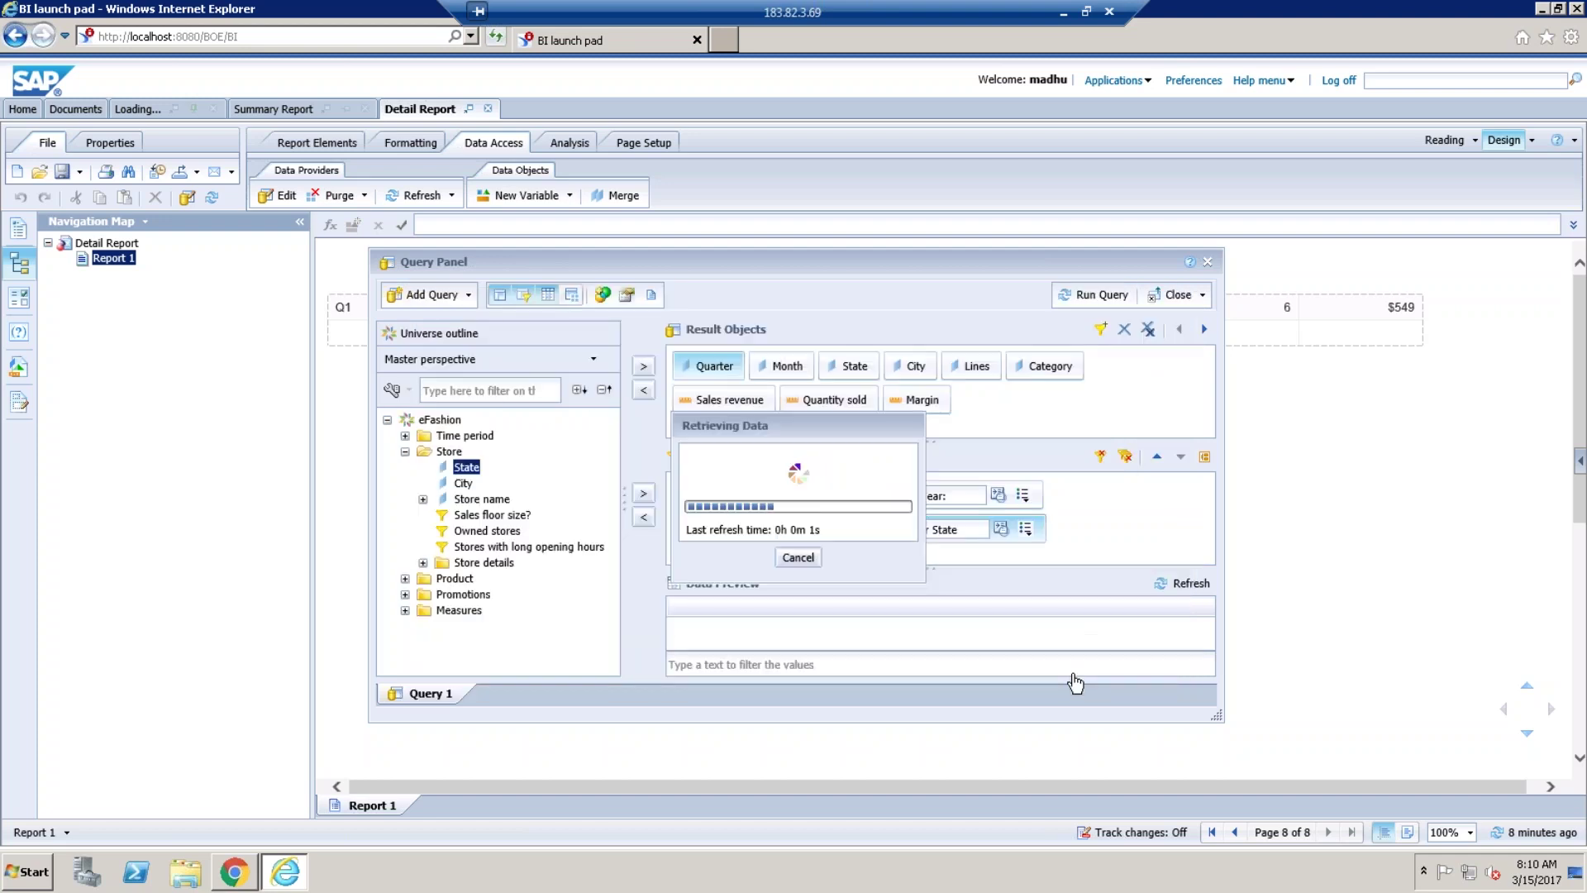
{"action": "left_click", "coordinate": [65, 174]}
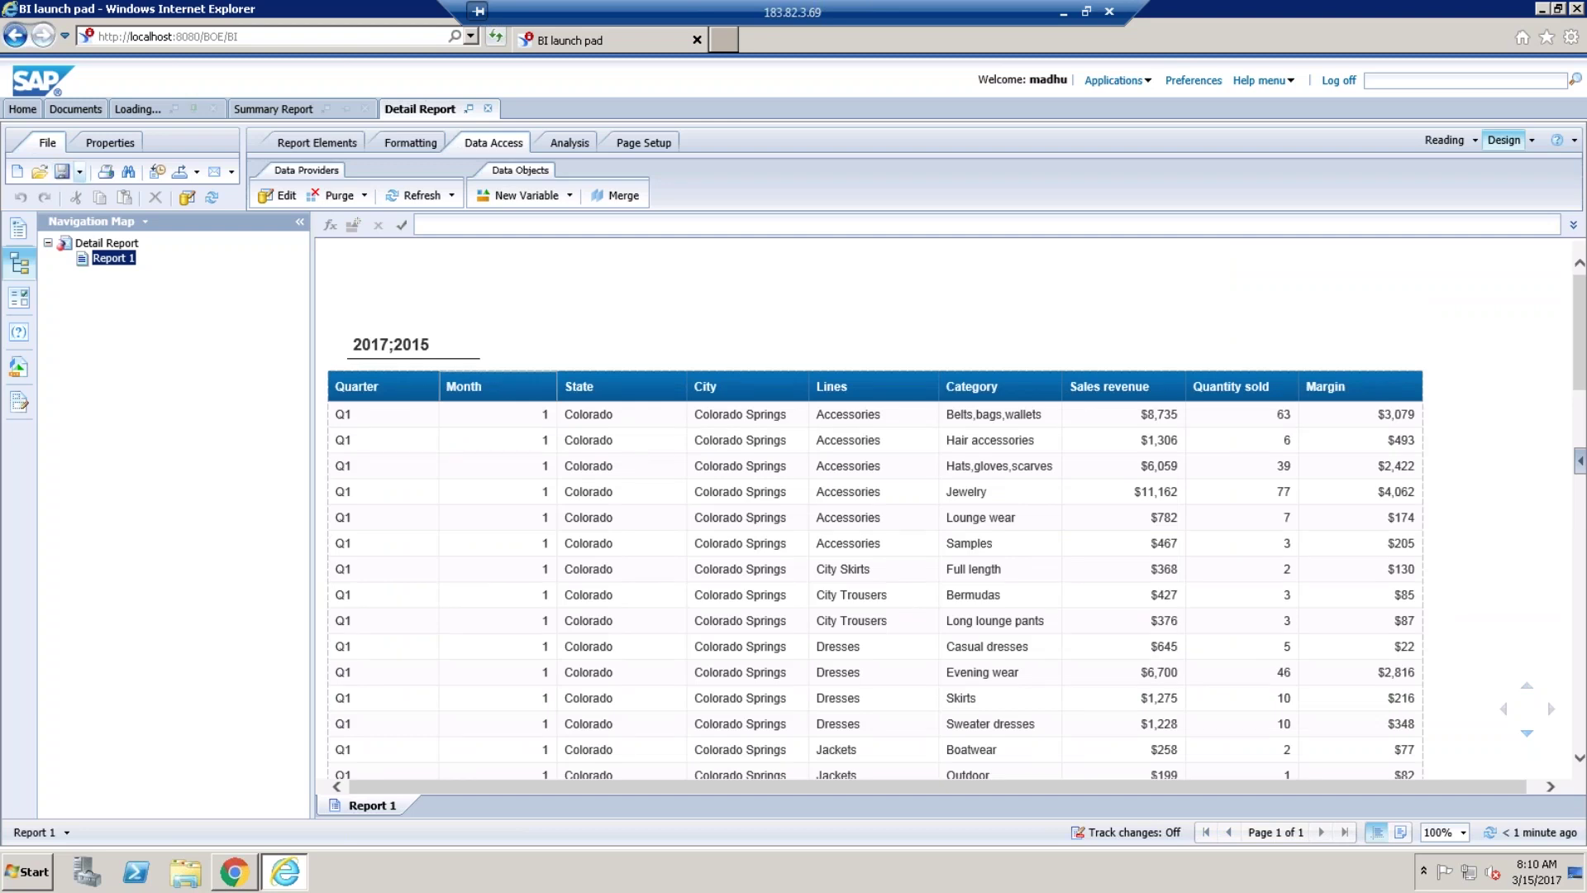
{"action": "left_click", "coordinate": [514, 465]}
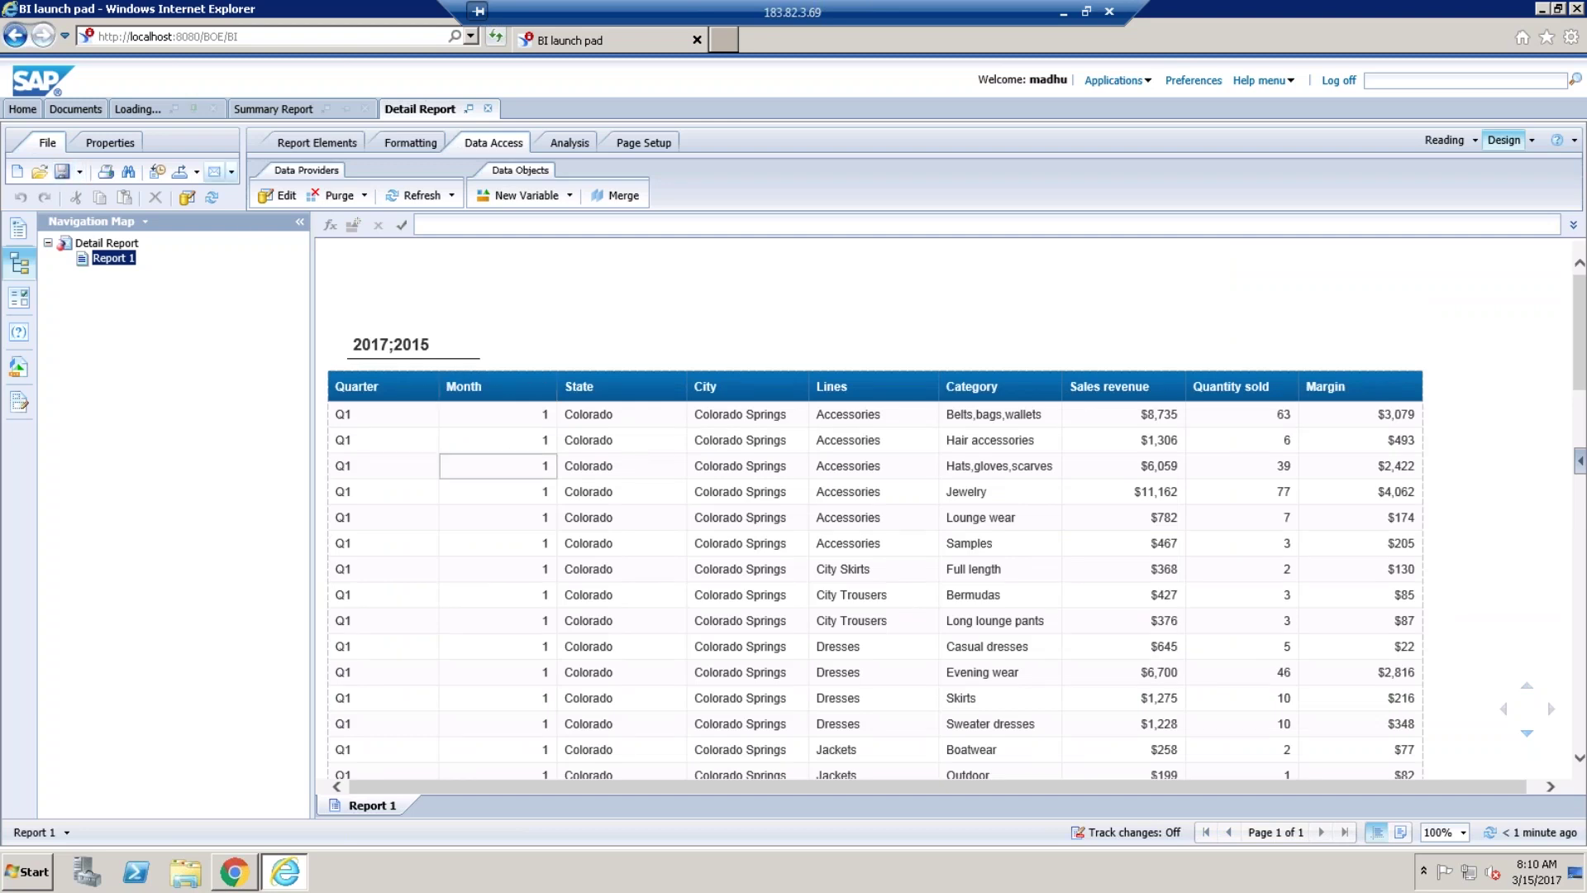
Return to the Summary Report, edit the Year column's document link, and open the formula builder for its State prompt.
{"action": "left_click", "coordinate": [273, 109]}
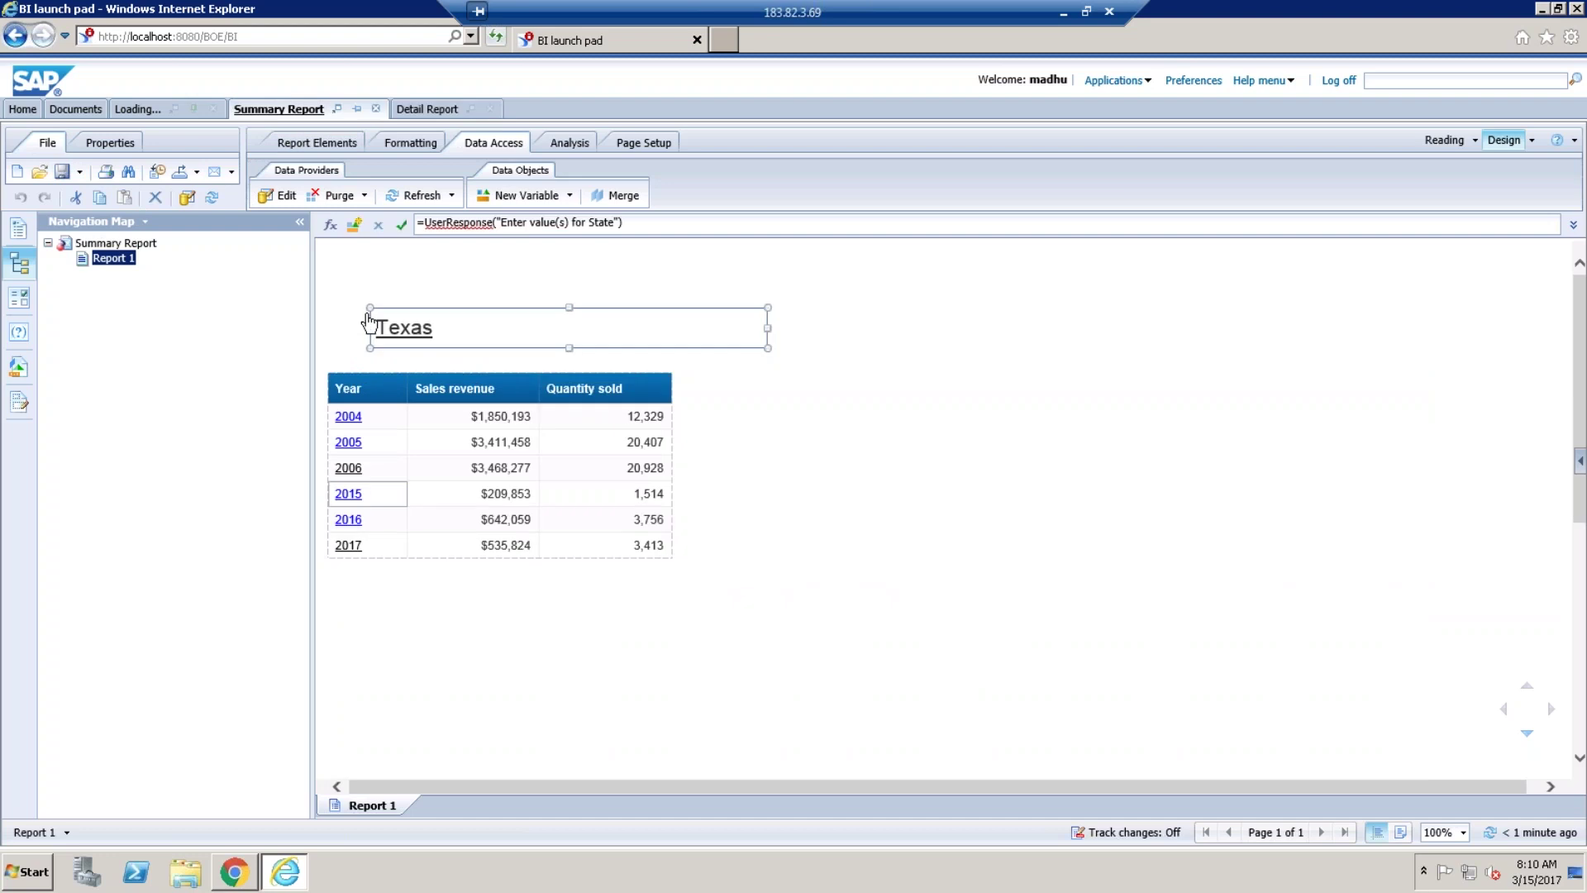
{"action": "right_click", "coordinate": [390, 498]}
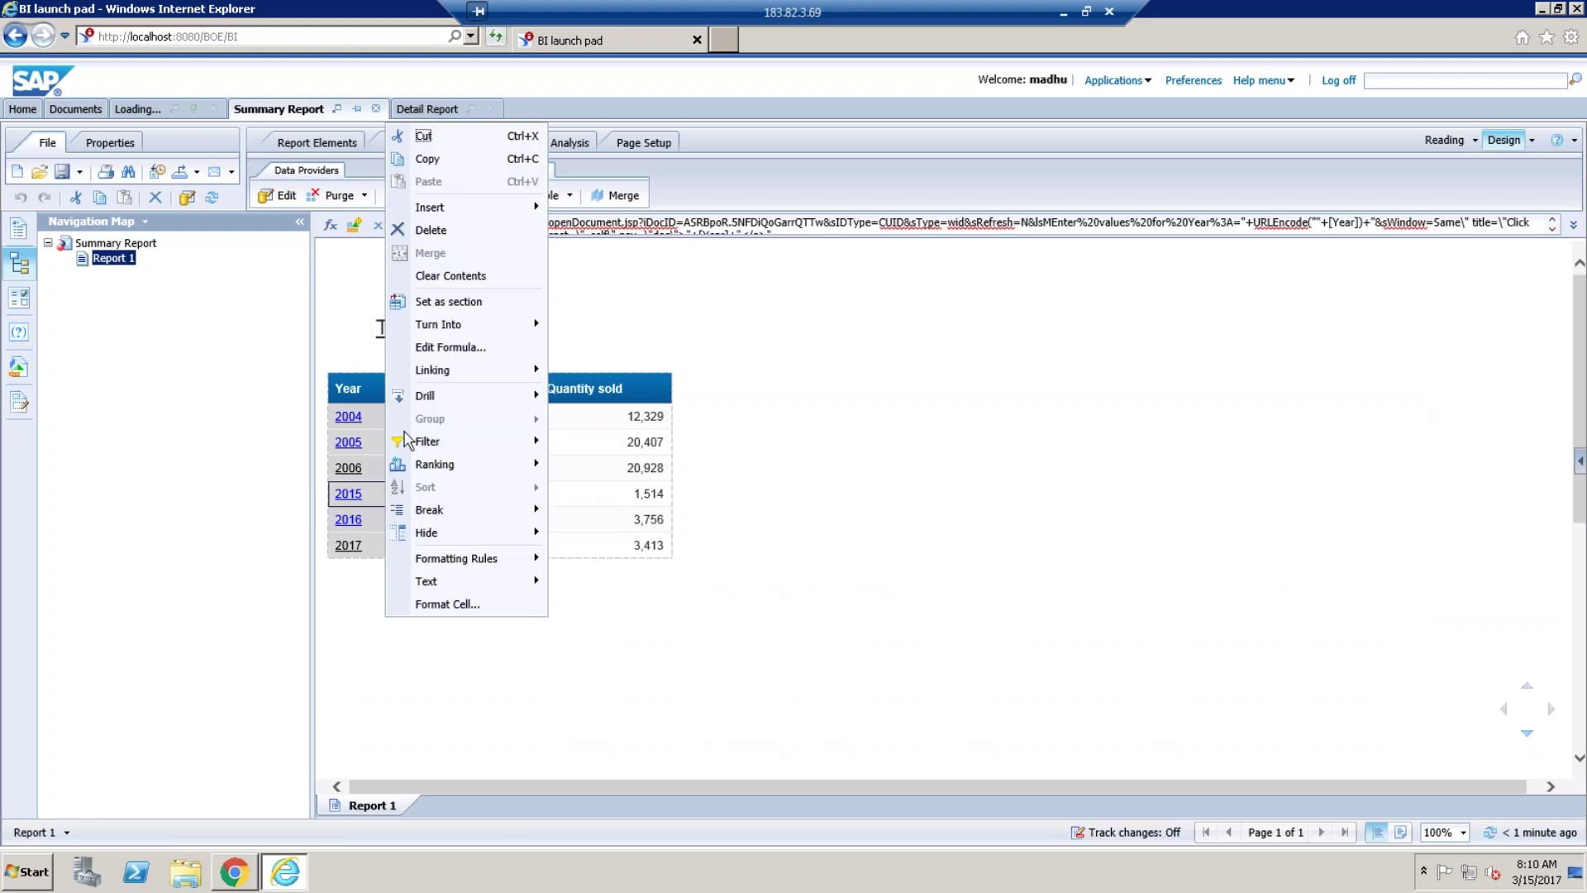
{"action": "mouse_move", "coordinate": [451, 379]}
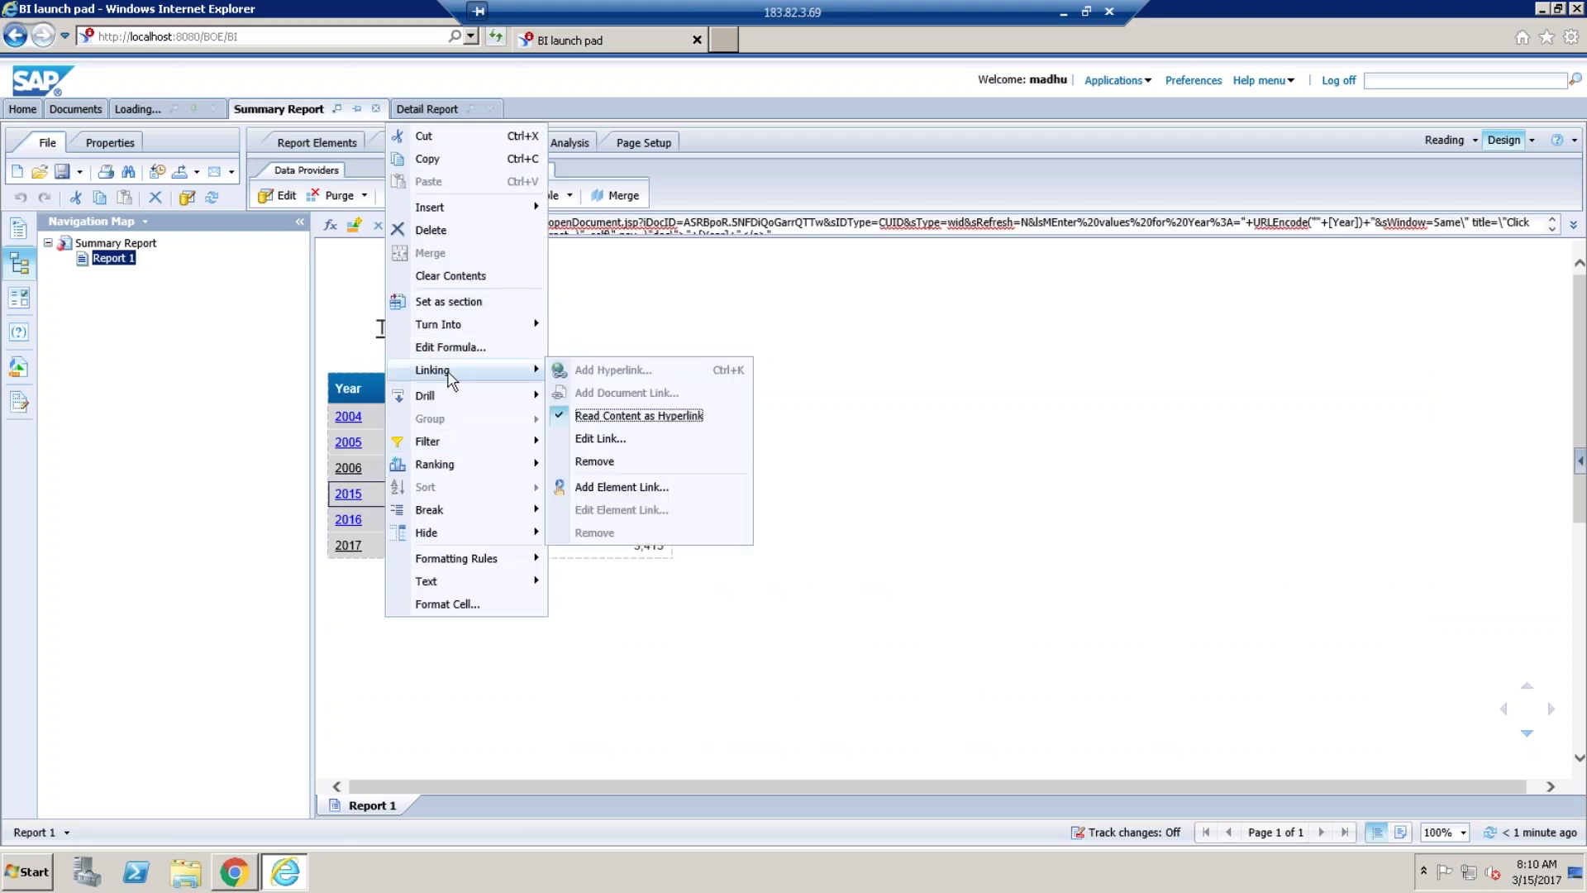
{"action": "left_click", "coordinate": [622, 440]}
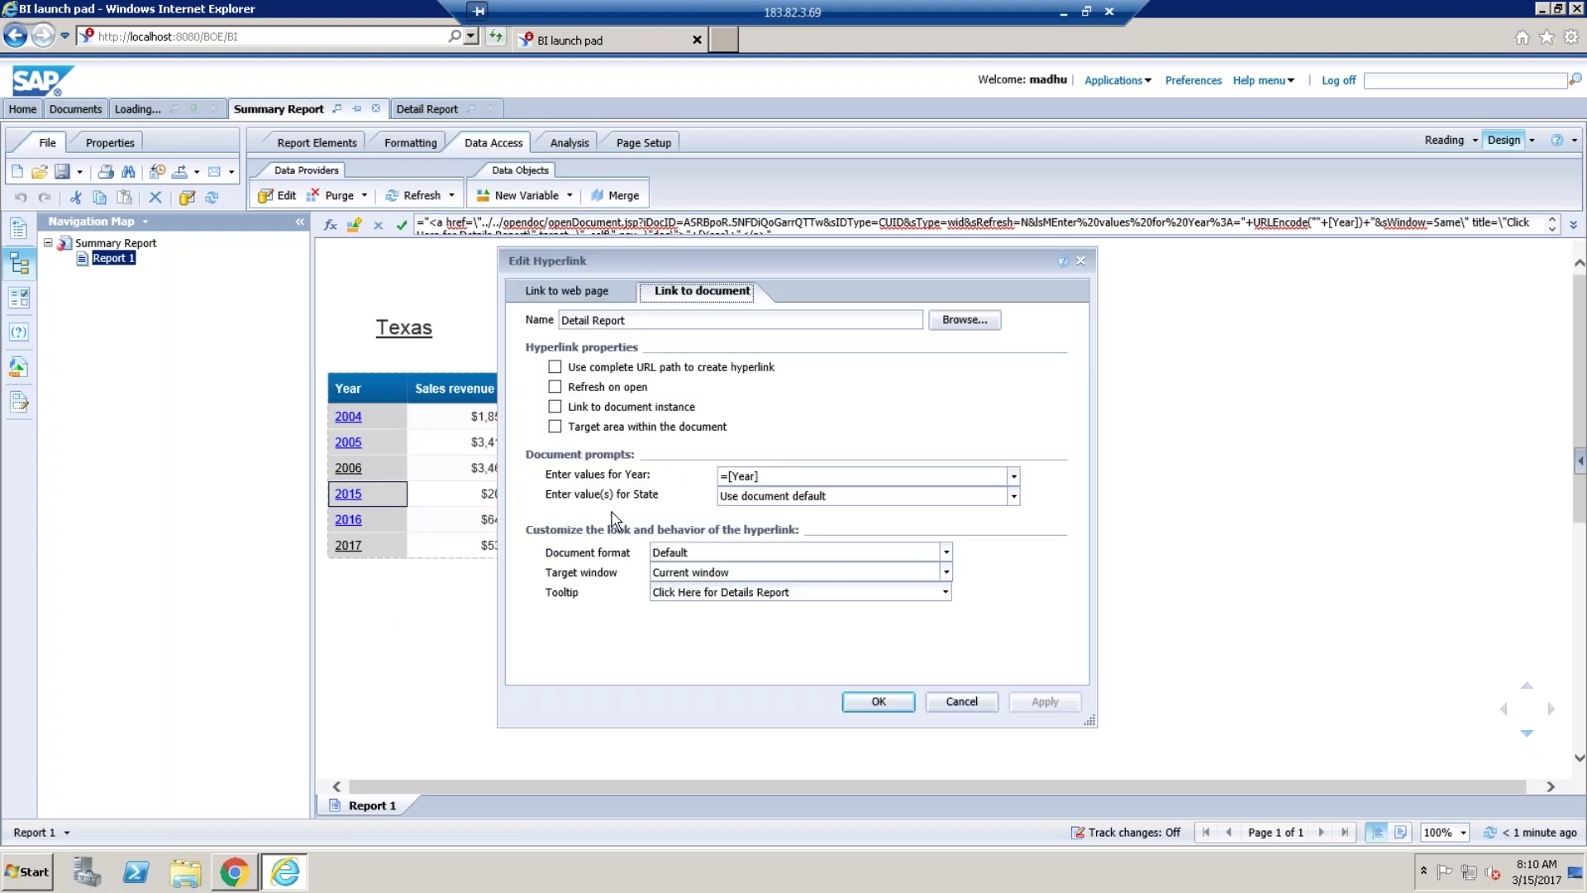
{"action": "left_click", "coordinate": [1014, 496]}
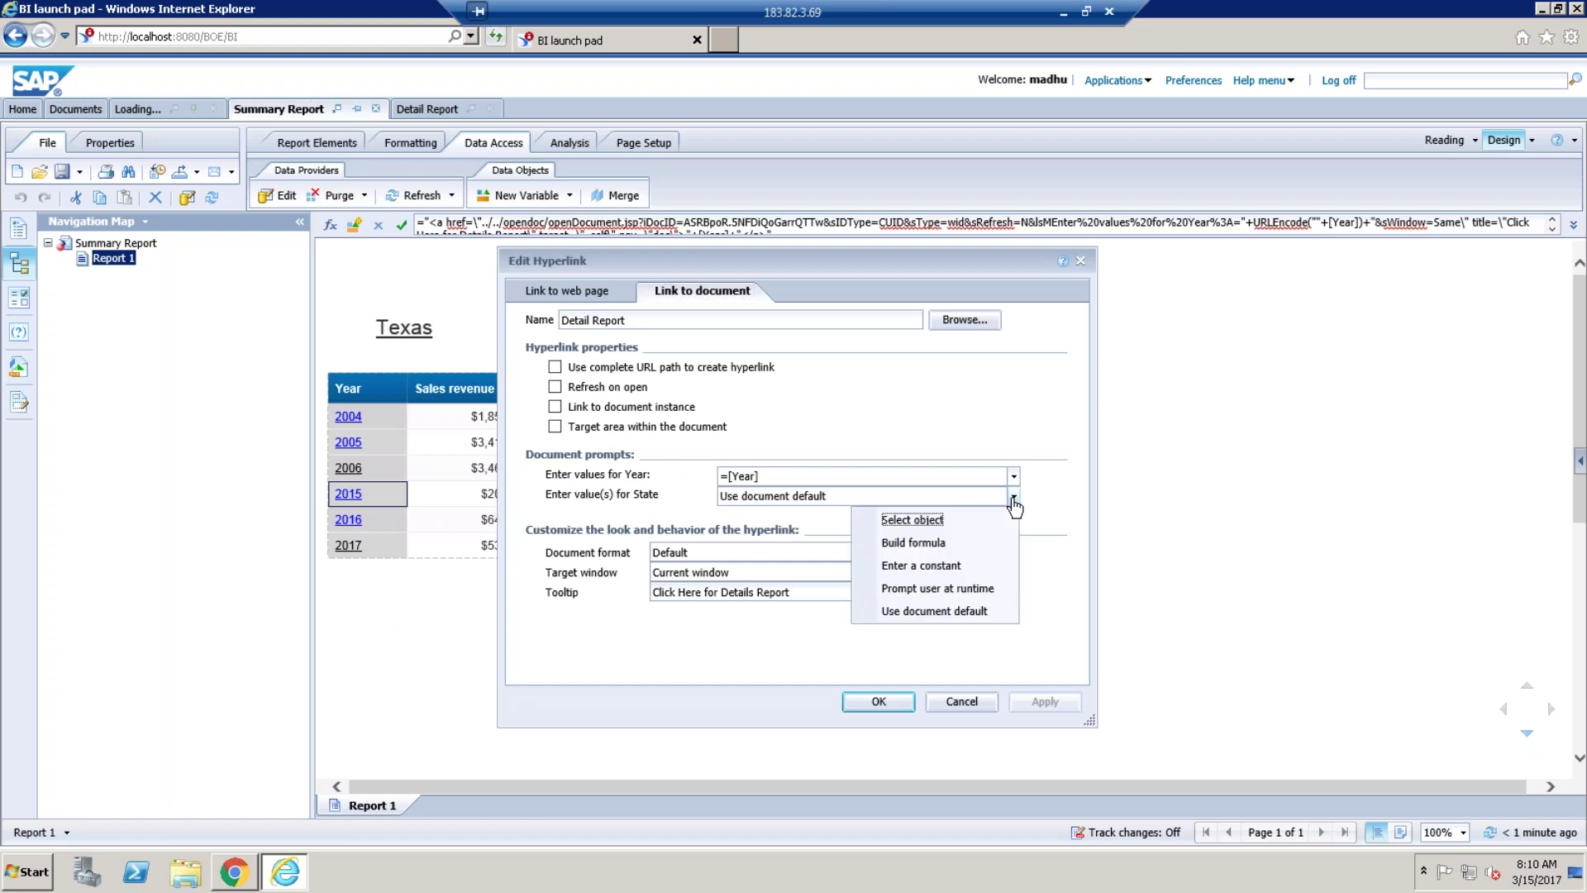
{"action": "left_click", "coordinate": [948, 543]}
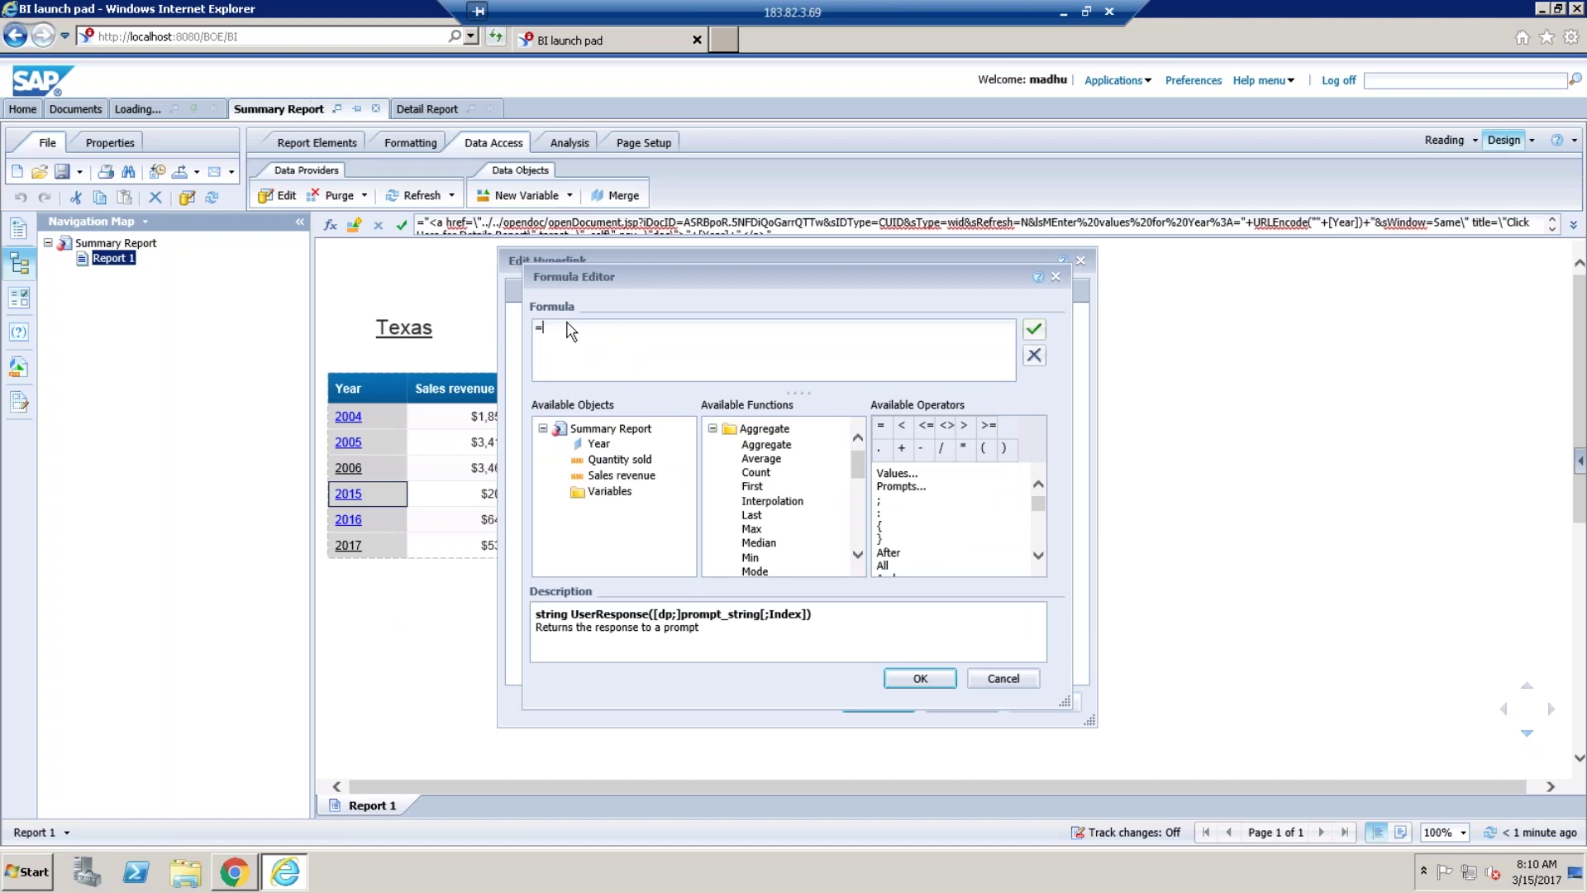
Enter =UserResponse("Enter value(s) for State") as the formula passed to the link's State prompt.
{"action": "type", "text": "userr"}
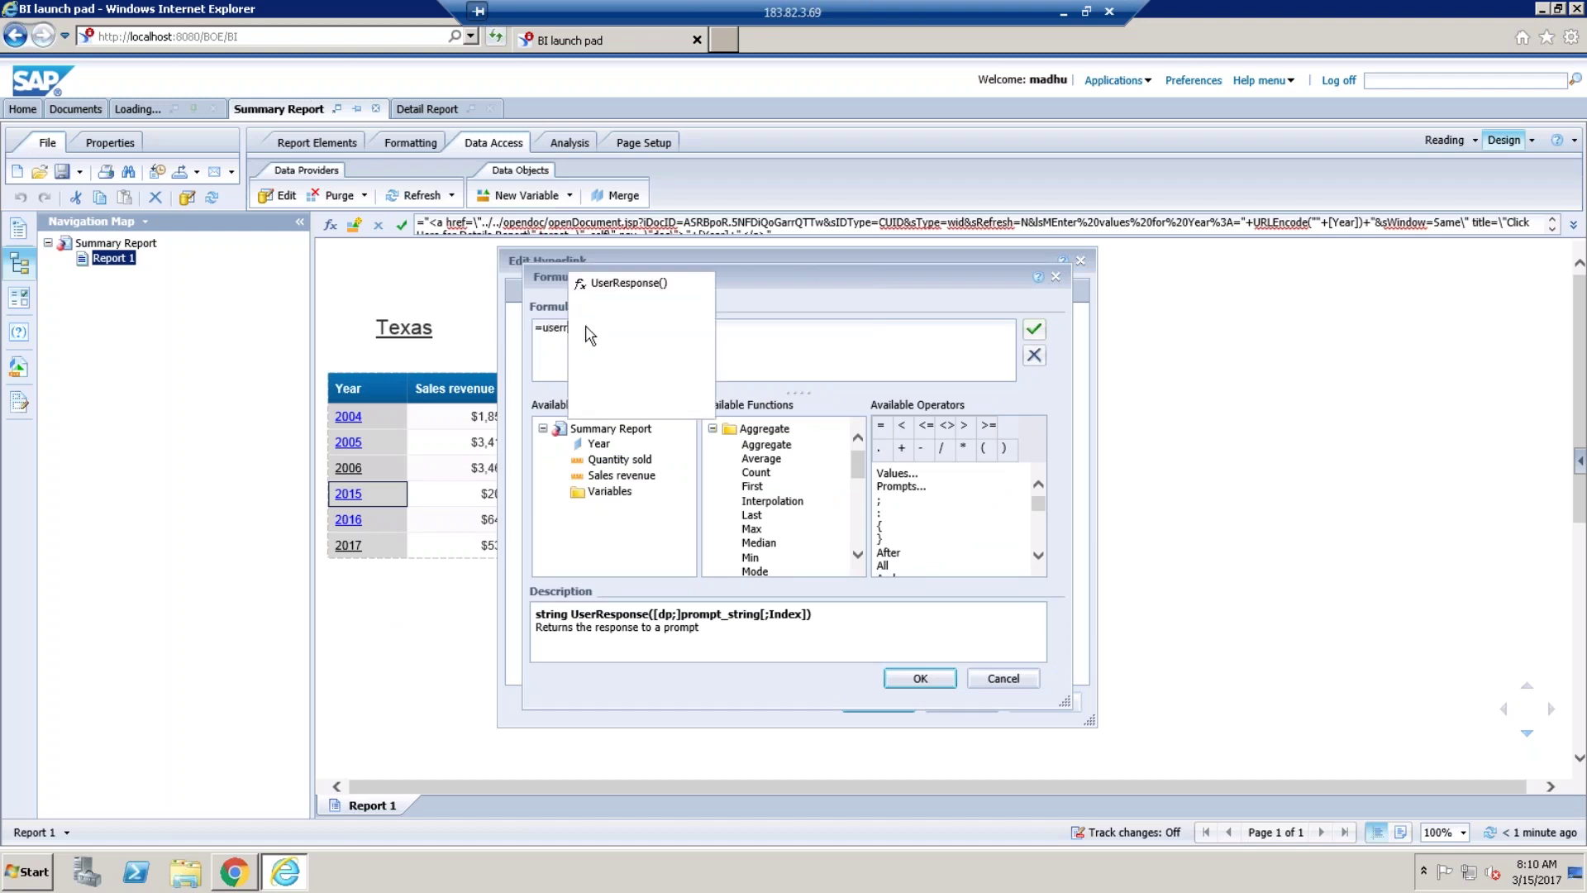
{"action": "double_click", "coordinate": [659, 284]}
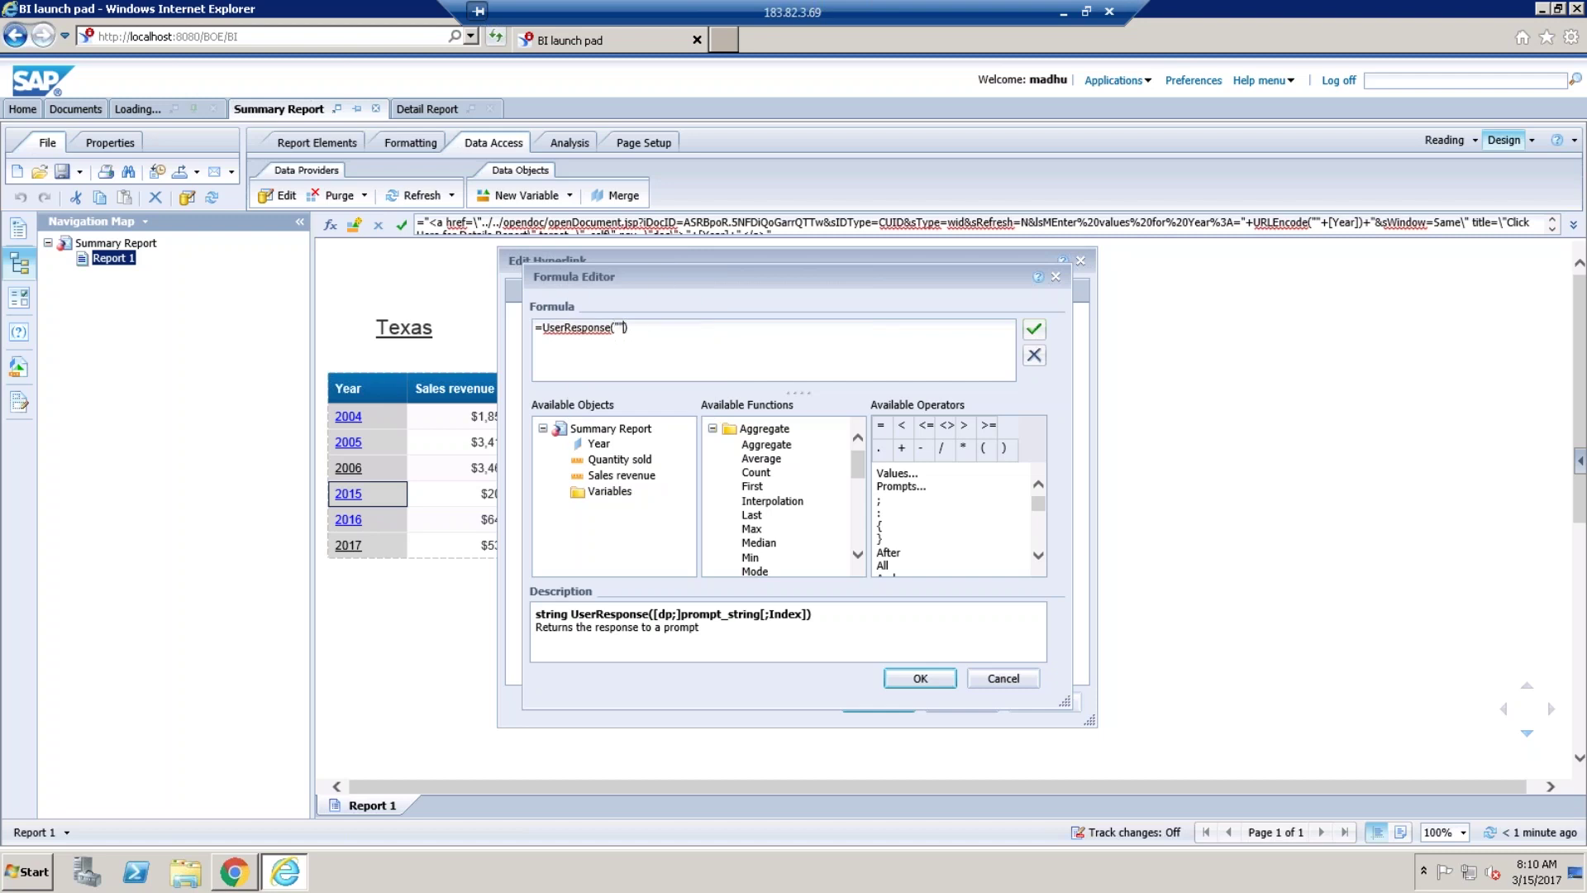
{"action": "key", "text": "ctrl+v"}
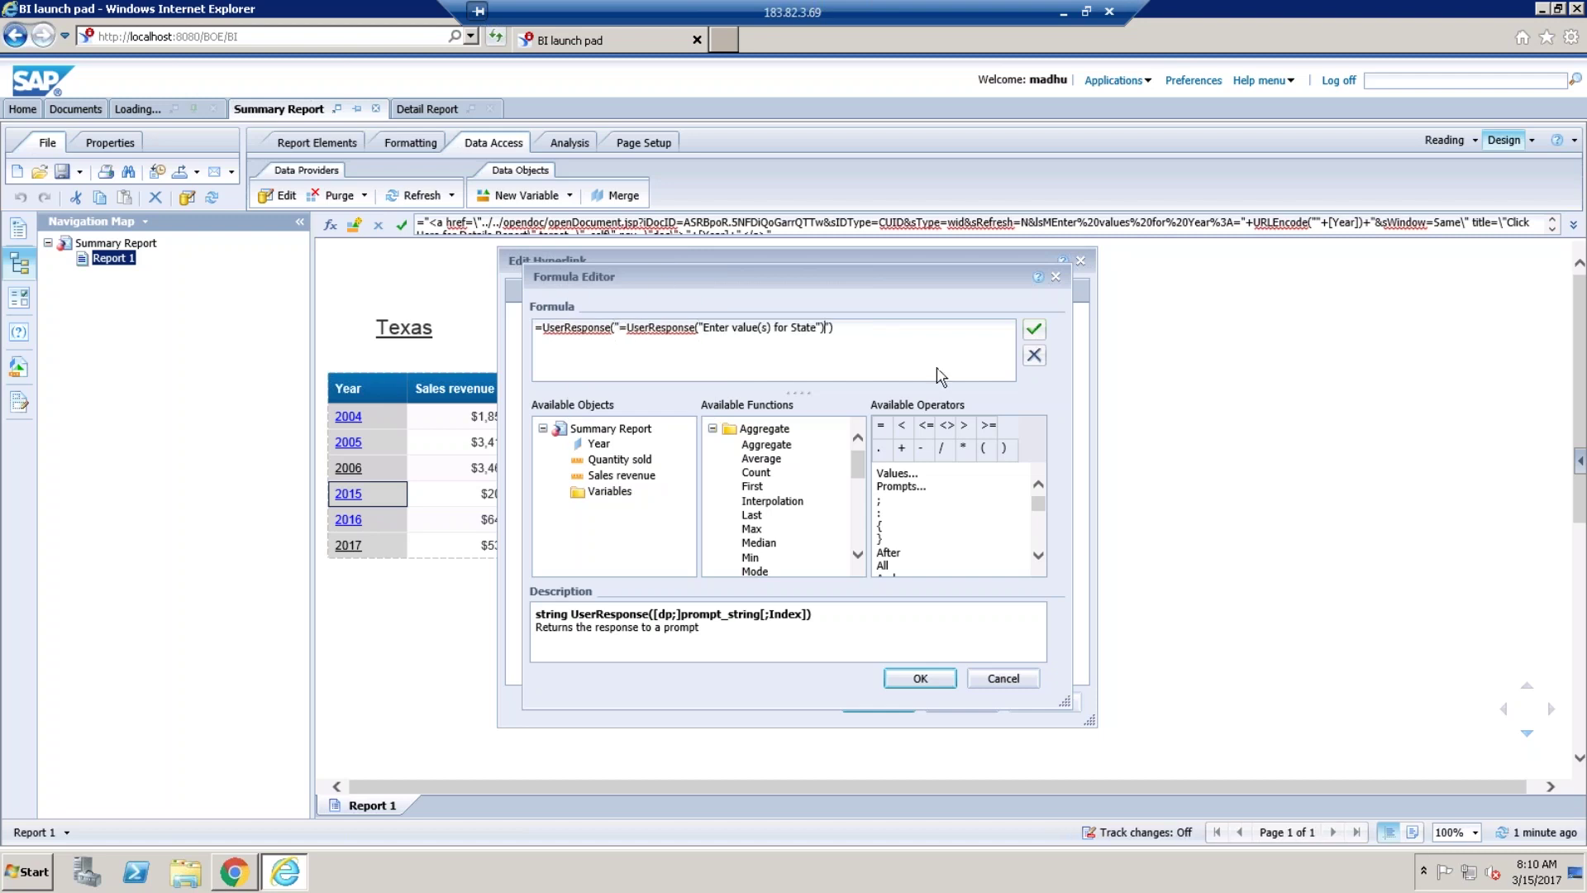
{"action": "left_click_drag", "start_coordinate": [575, 328], "coordinate": [494, 315]}
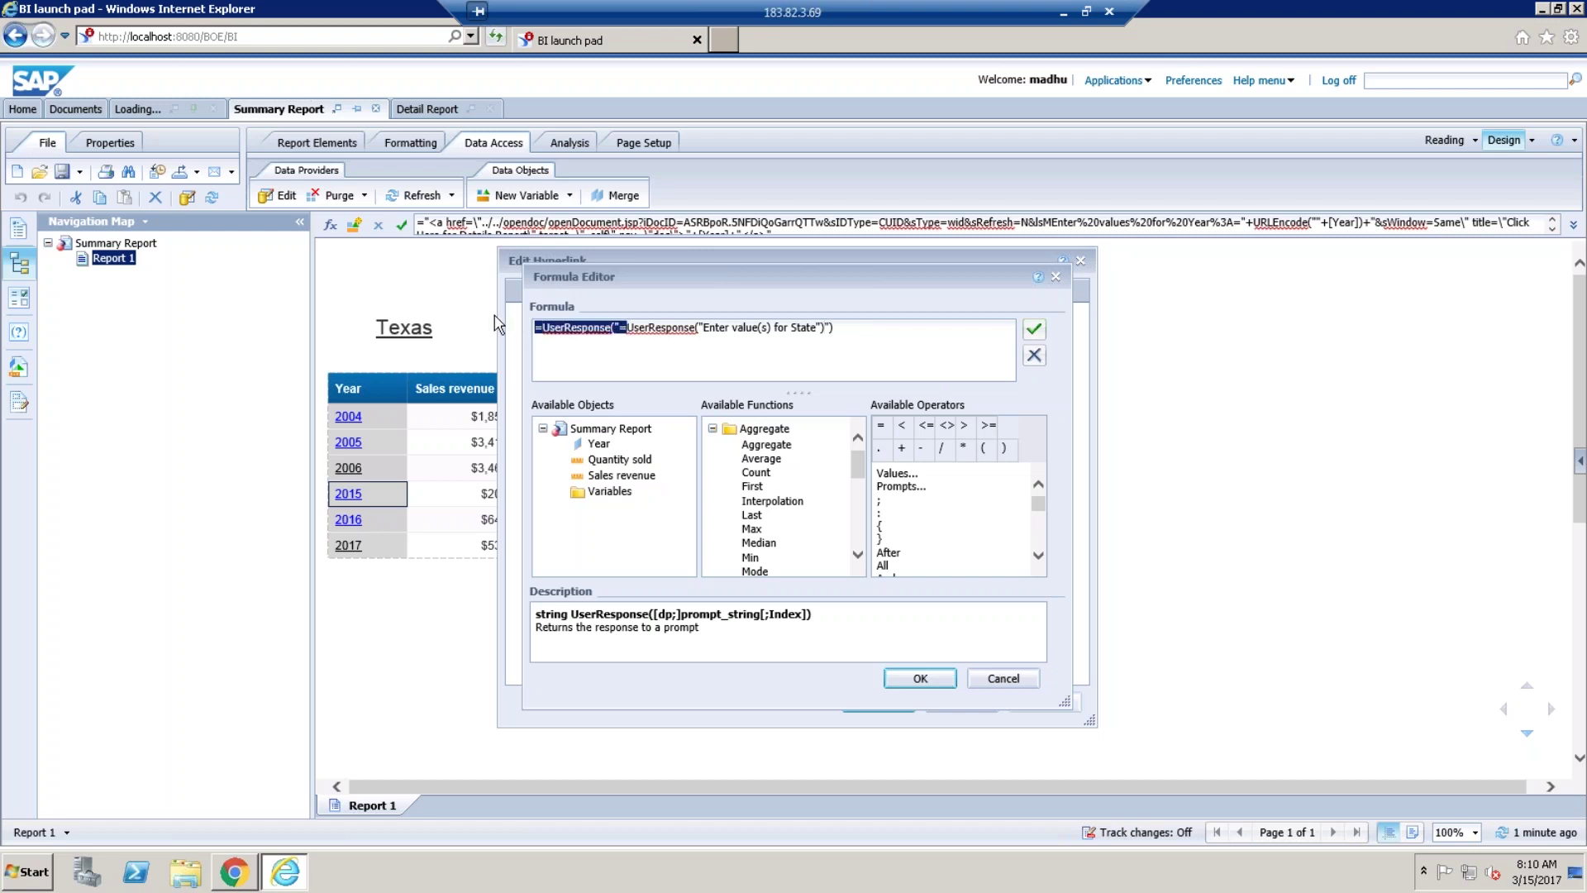
{"action": "key", "text": "BackSpace"}
{"action": "type", "text": "="}
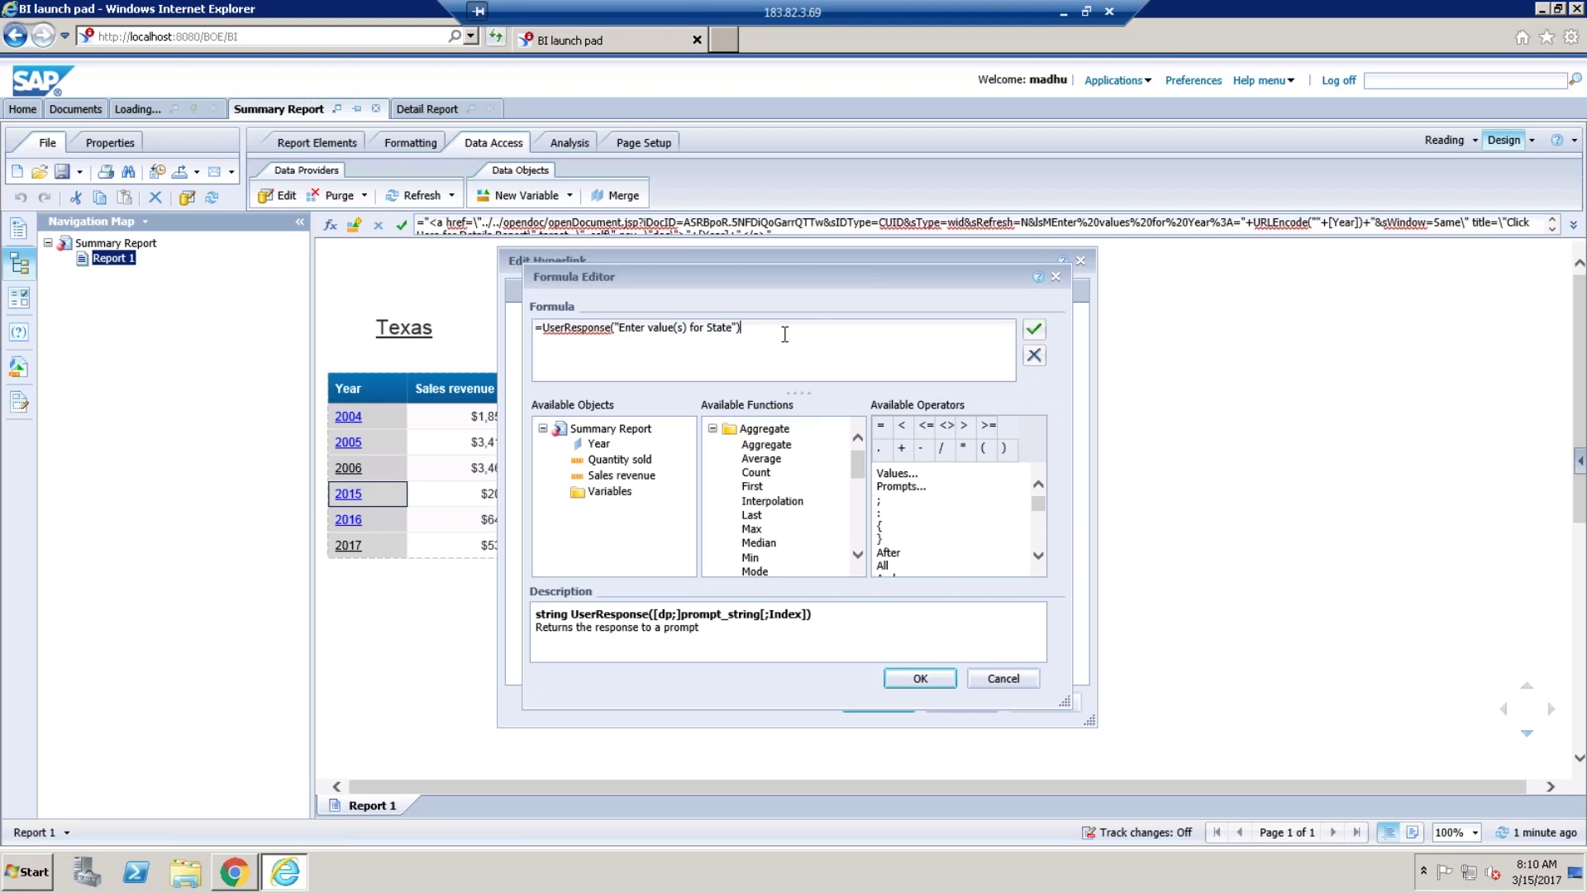
Validate the State prompt formula, accept it, and apply the updated hyperlink to the Year column.
{"action": "left_click", "coordinate": [1033, 330]}
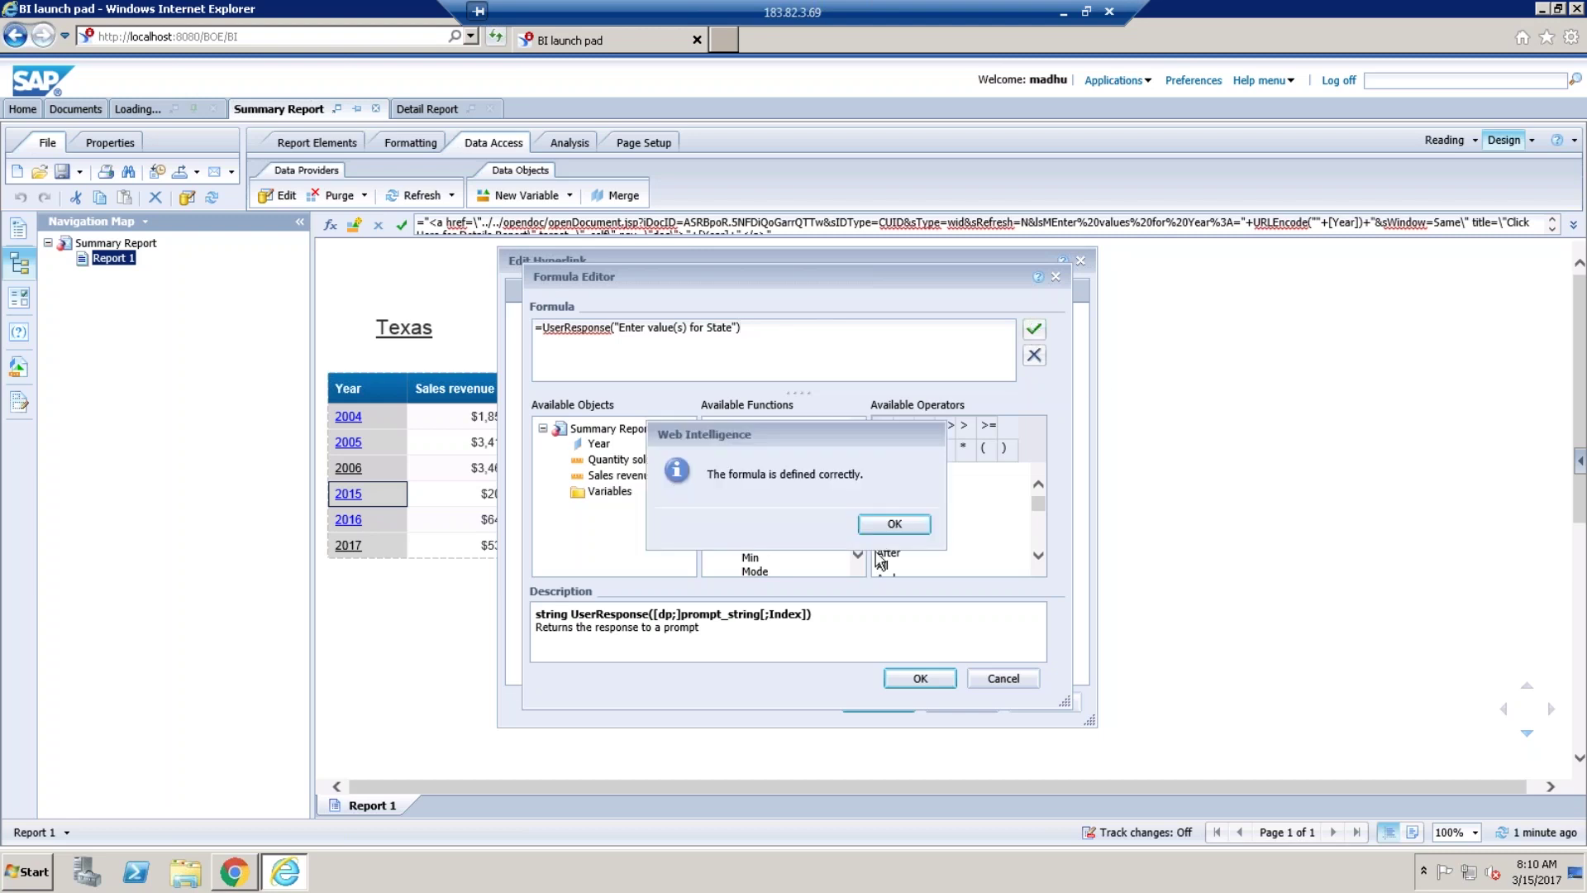
{"action": "left_click", "coordinate": [893, 523]}
{"action": "left_click", "coordinate": [932, 679]}
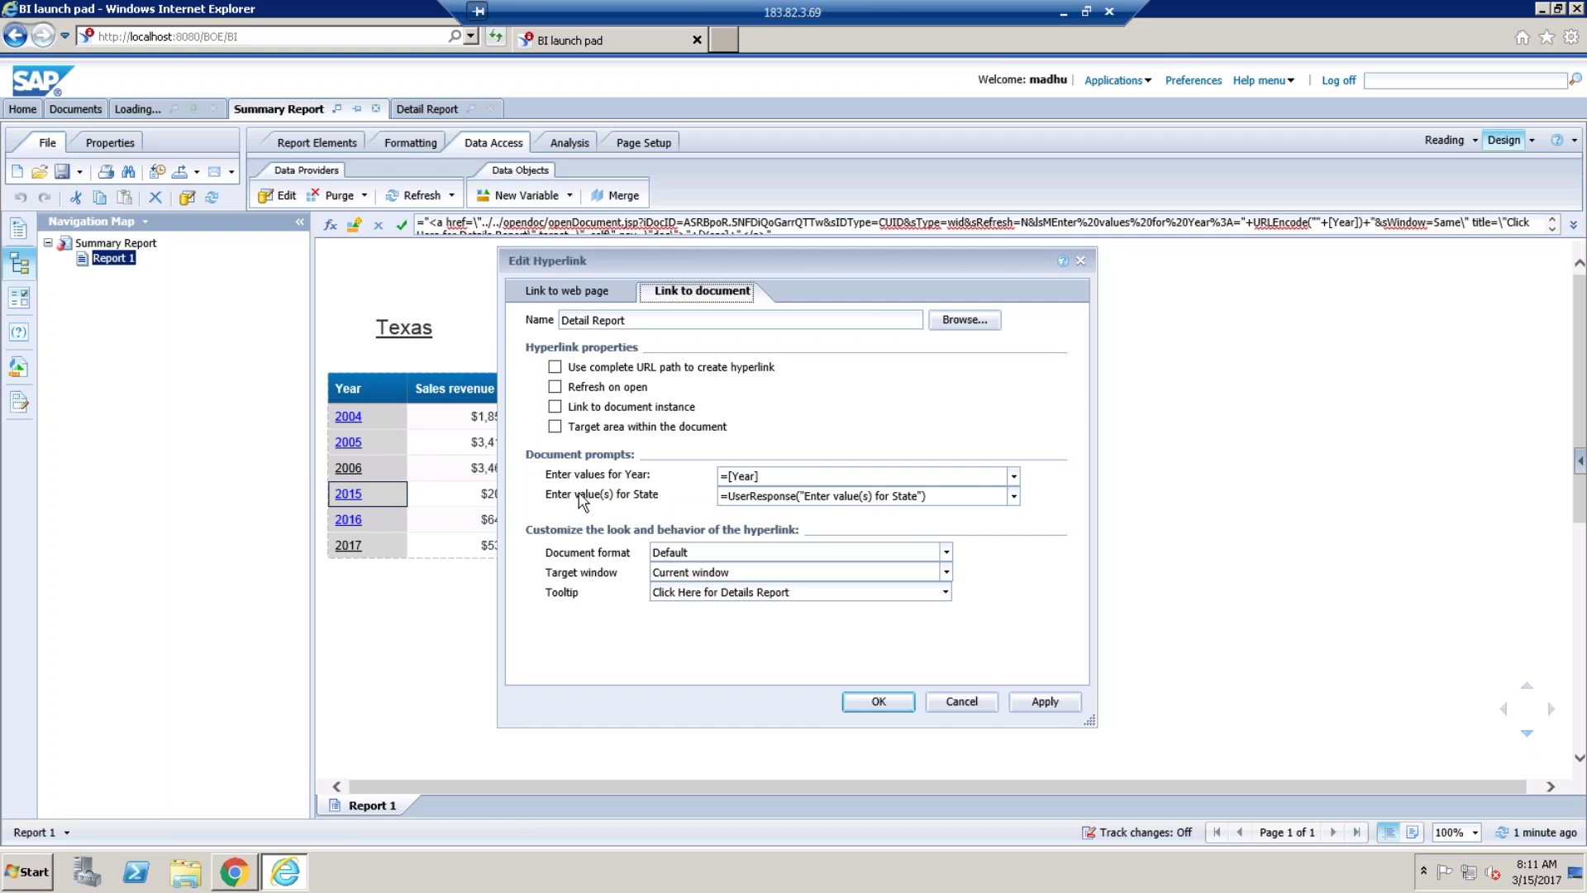
{"action": "left_click", "coordinate": [878, 702]}
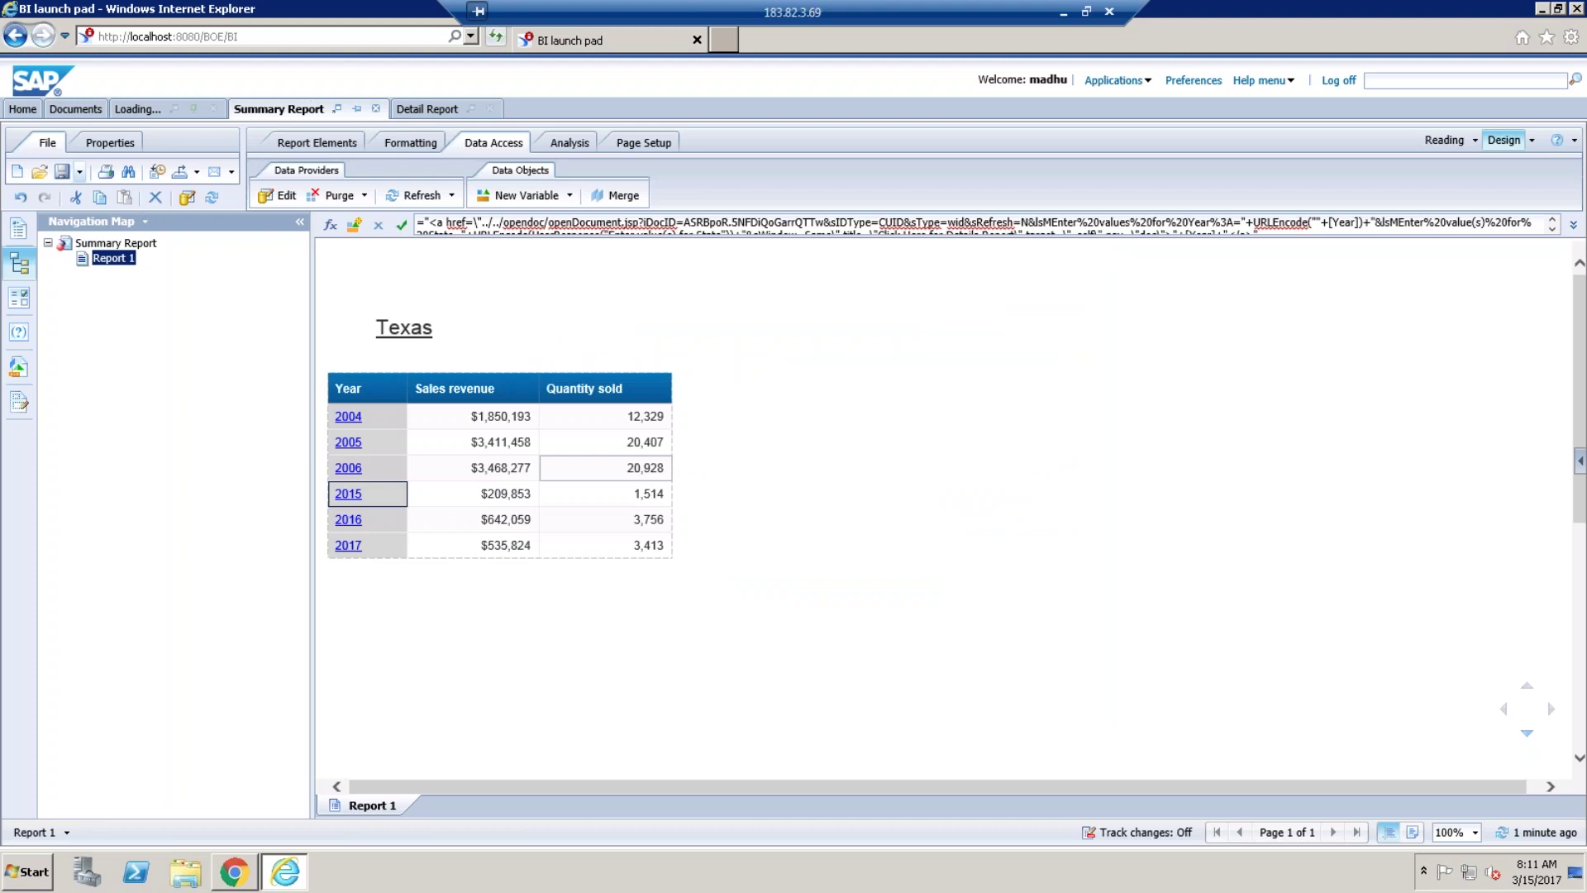
{"action": "left_click", "coordinate": [947, 640]}
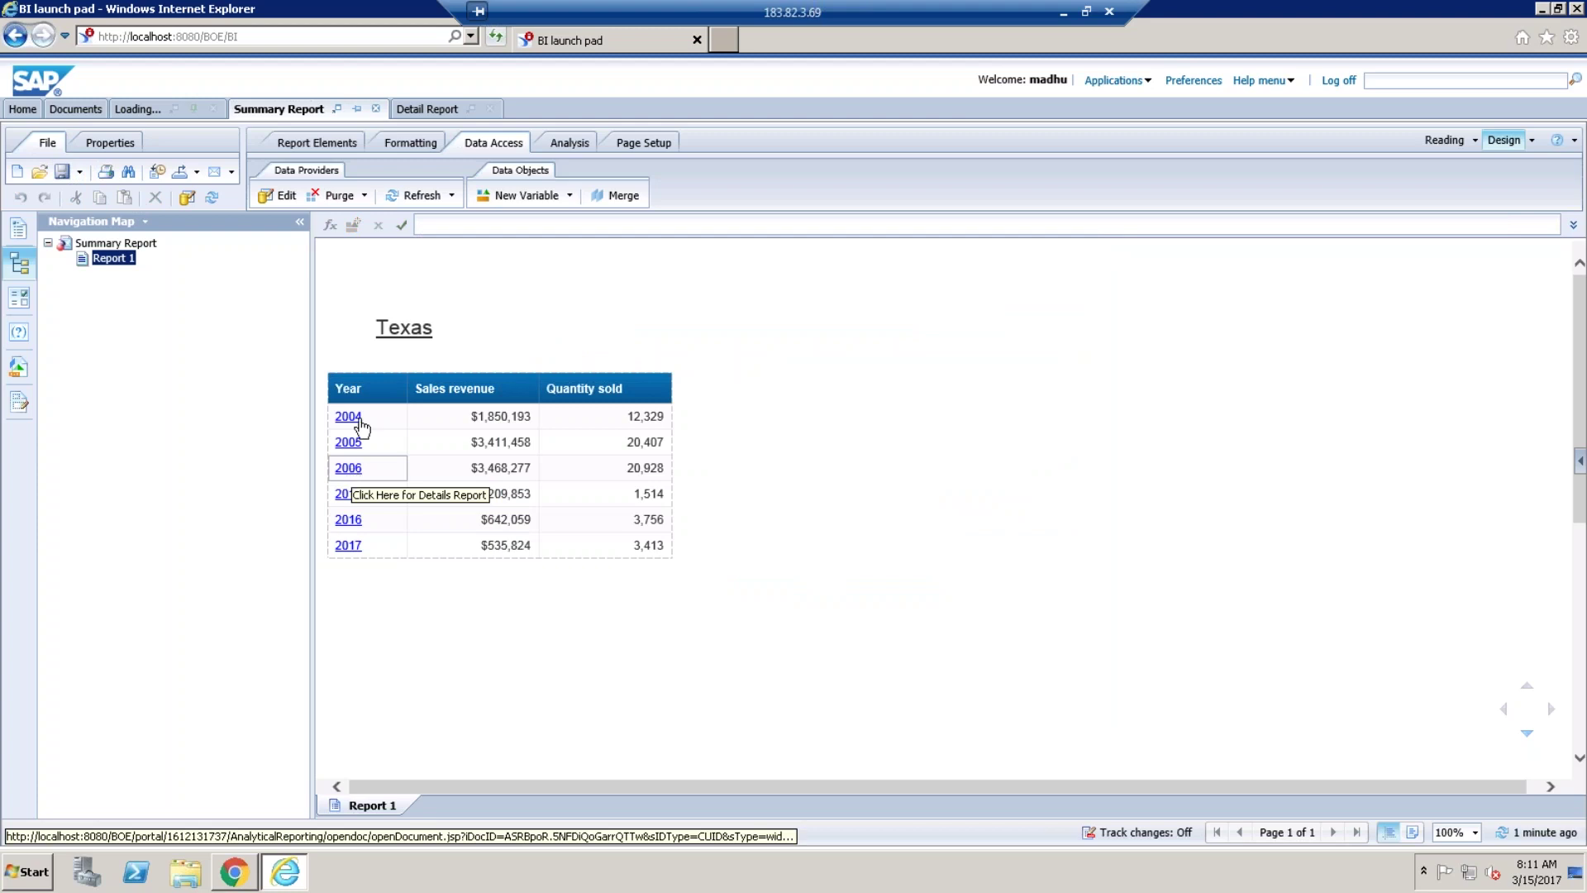
Follow the 2006 link to check the Detail Report for Texas, and return to the Summary Report.
{"action": "left_click", "coordinate": [417, 333]}
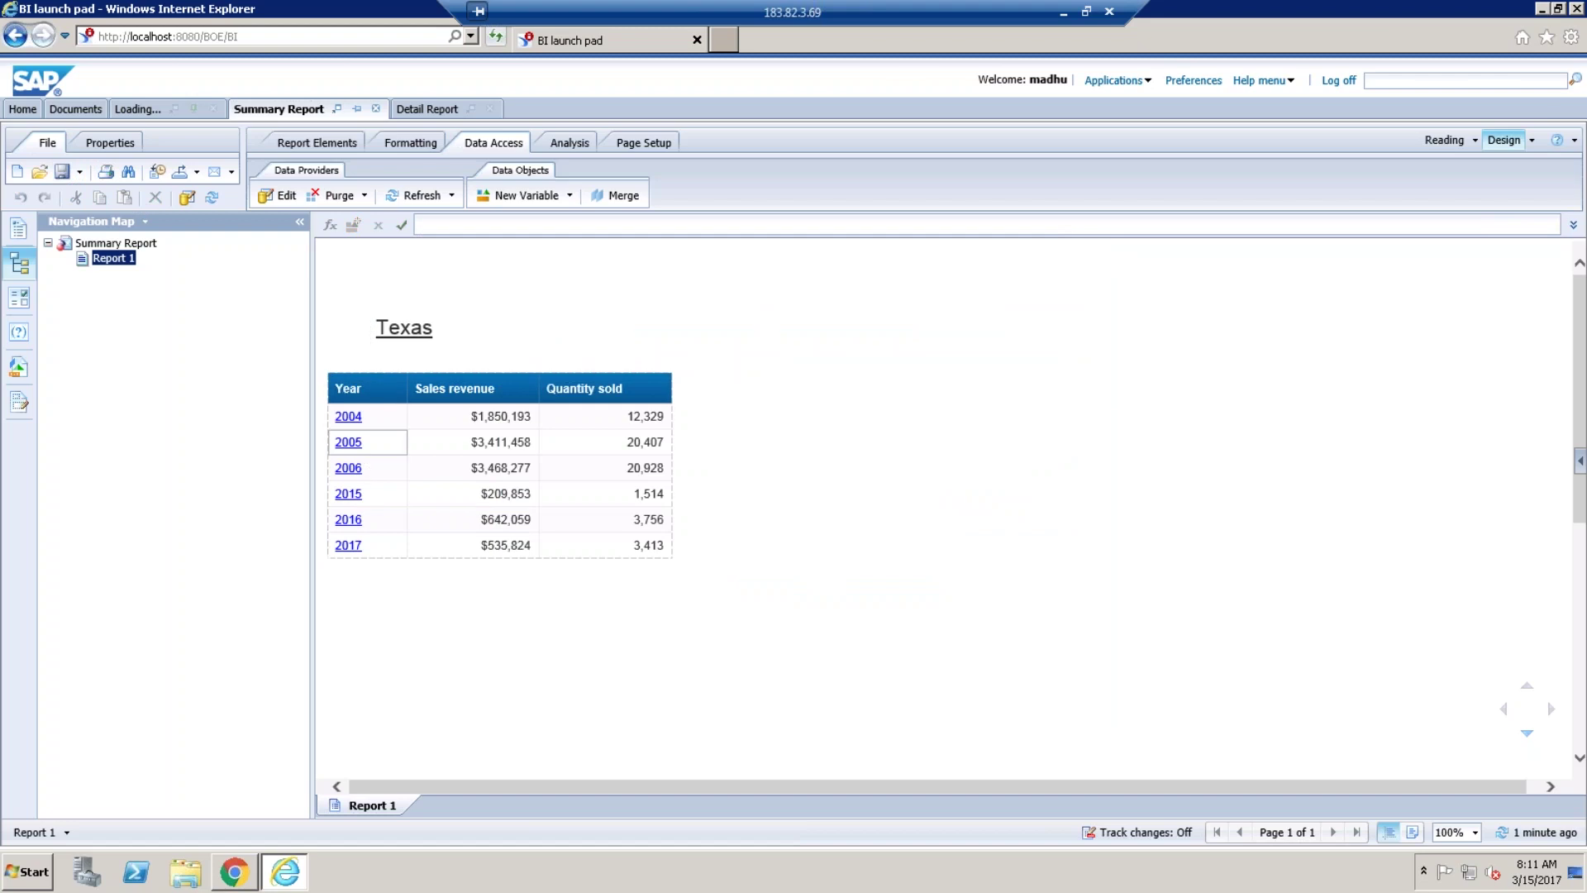
{"action": "left_click", "coordinate": [354, 475]}
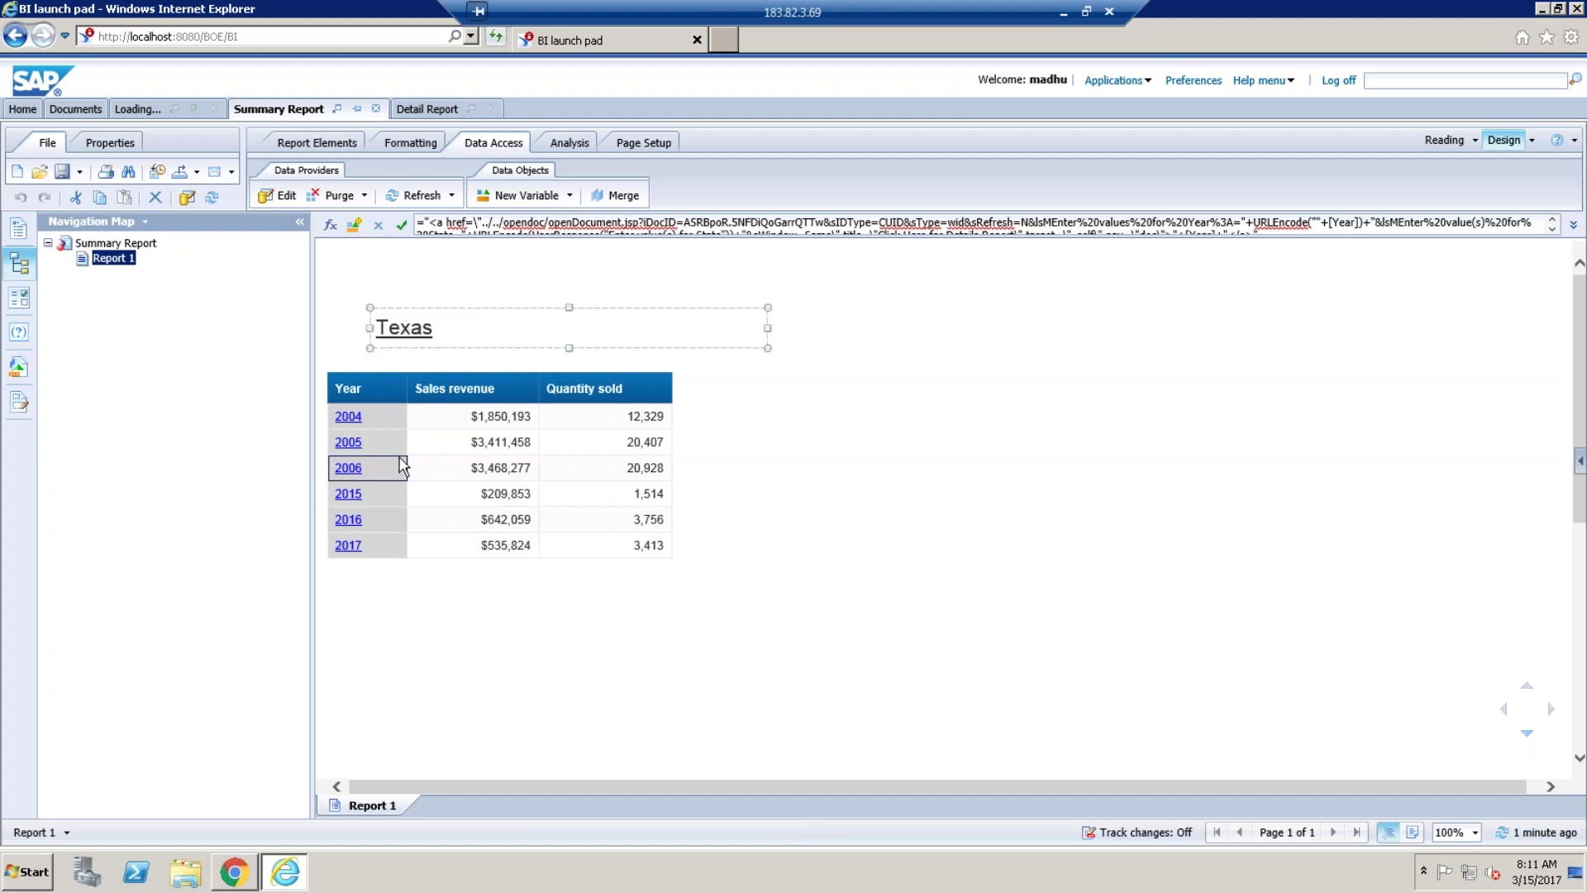
{"action": "left_click", "coordinate": [351, 469]}
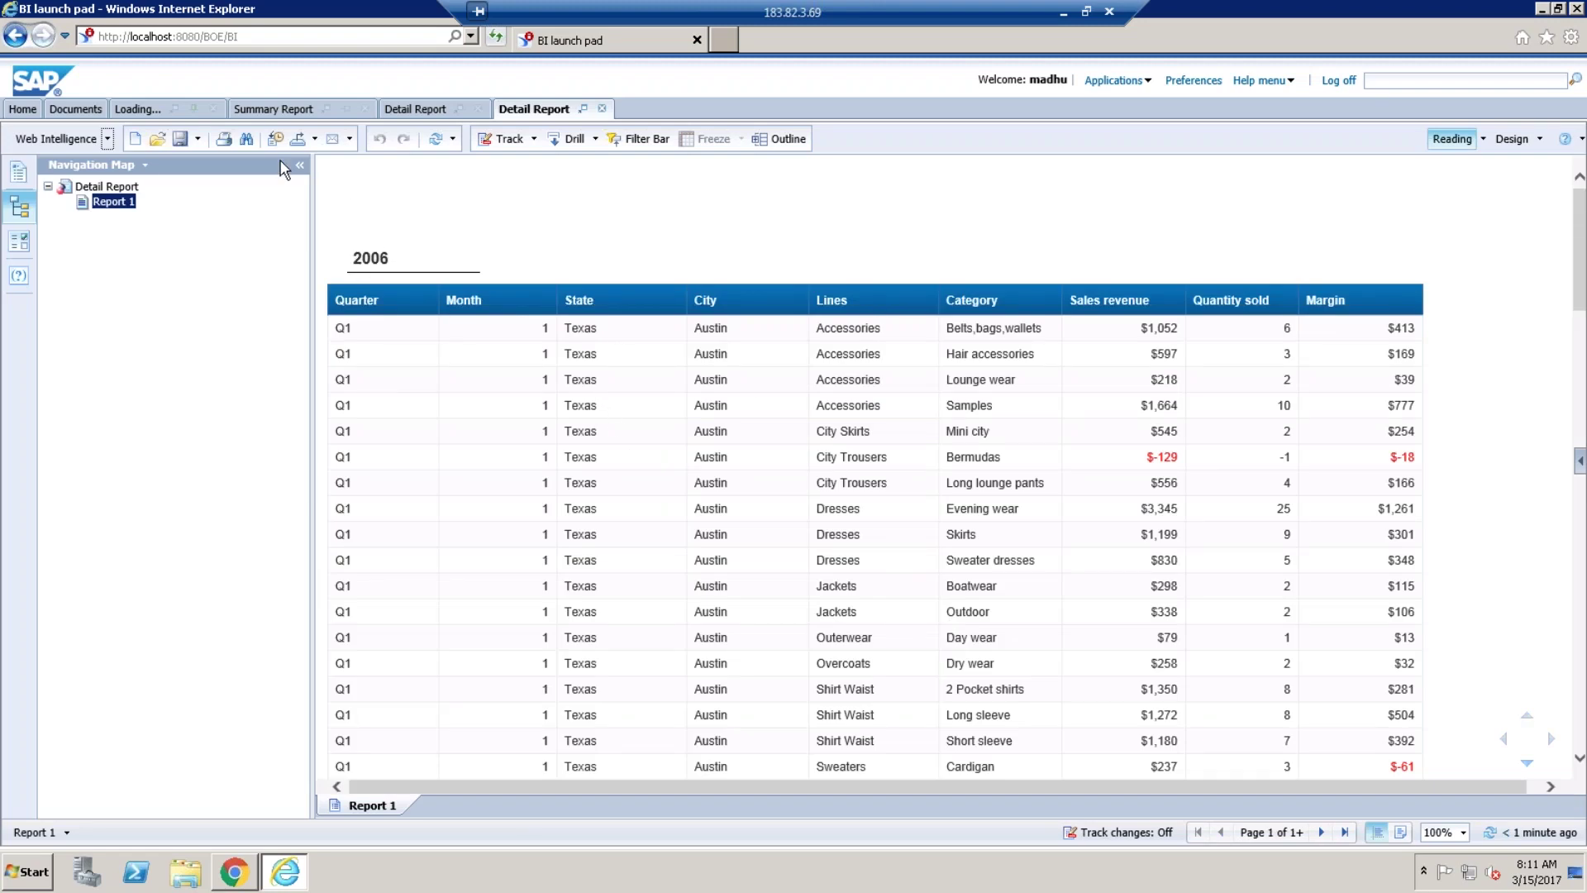
{"action": "left_click", "coordinate": [268, 110]}
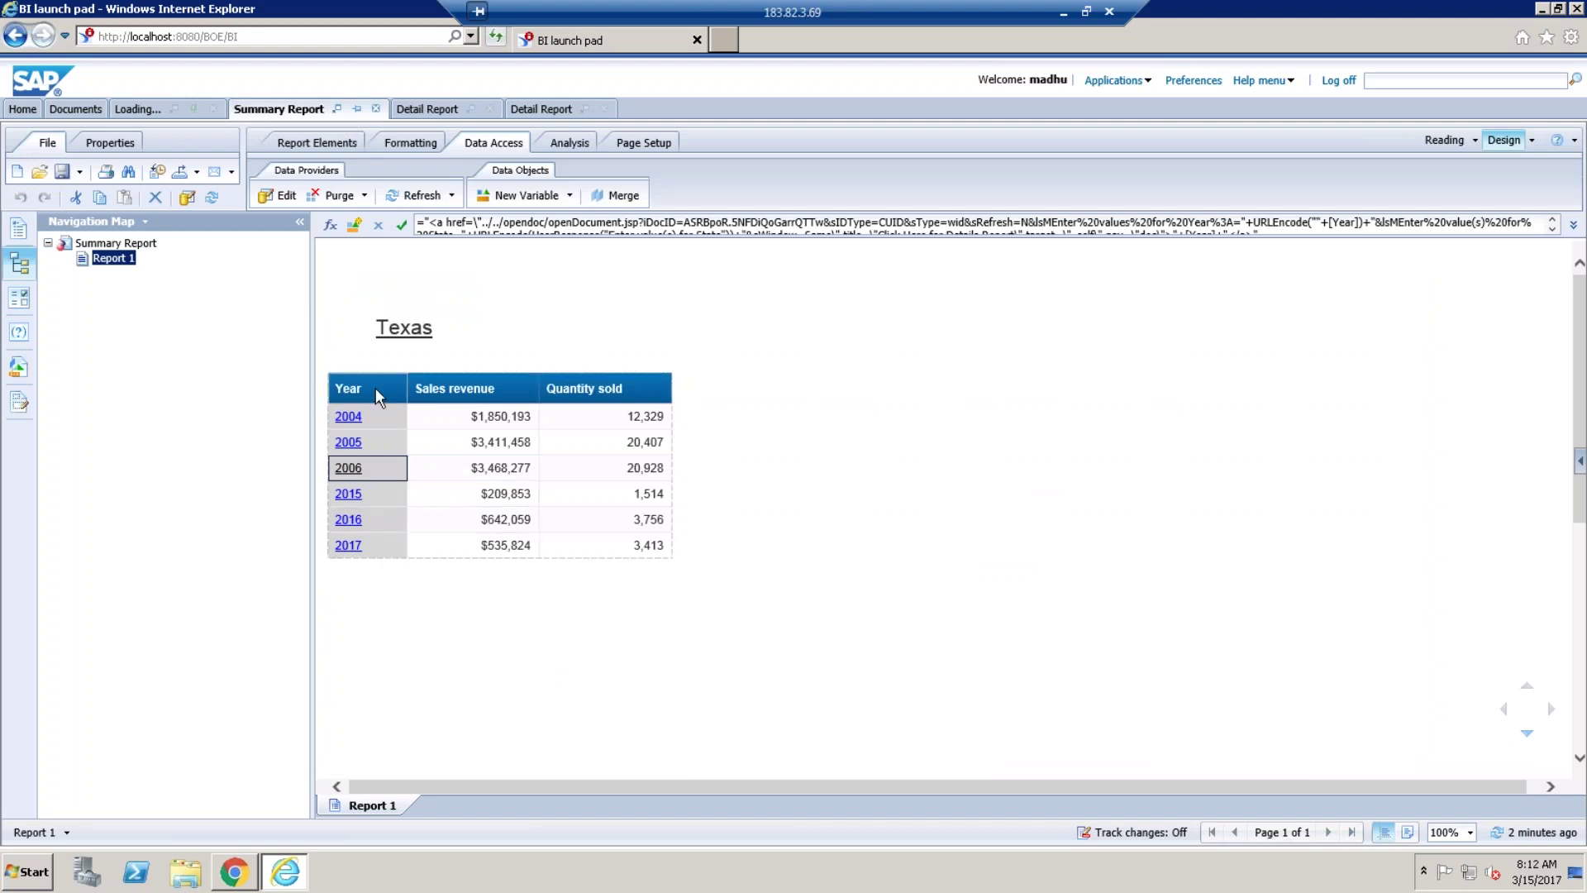
{"action": "left_click", "coordinate": [833, 649]}
{"action": "left_click", "coordinate": [424, 331]}
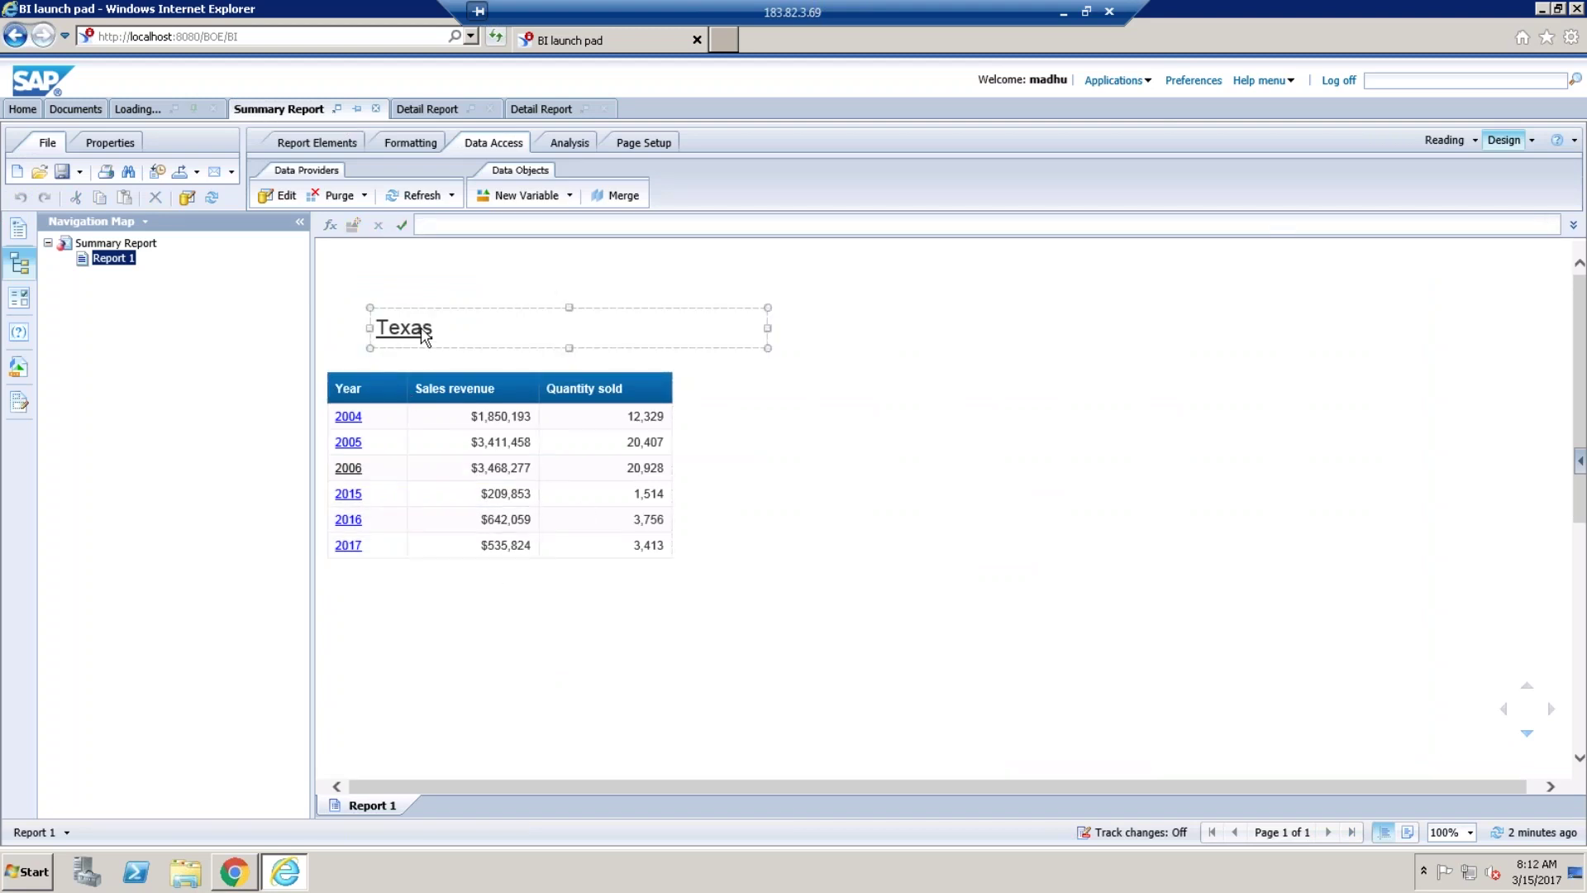
{"action": "left_click", "coordinate": [868, 695]}
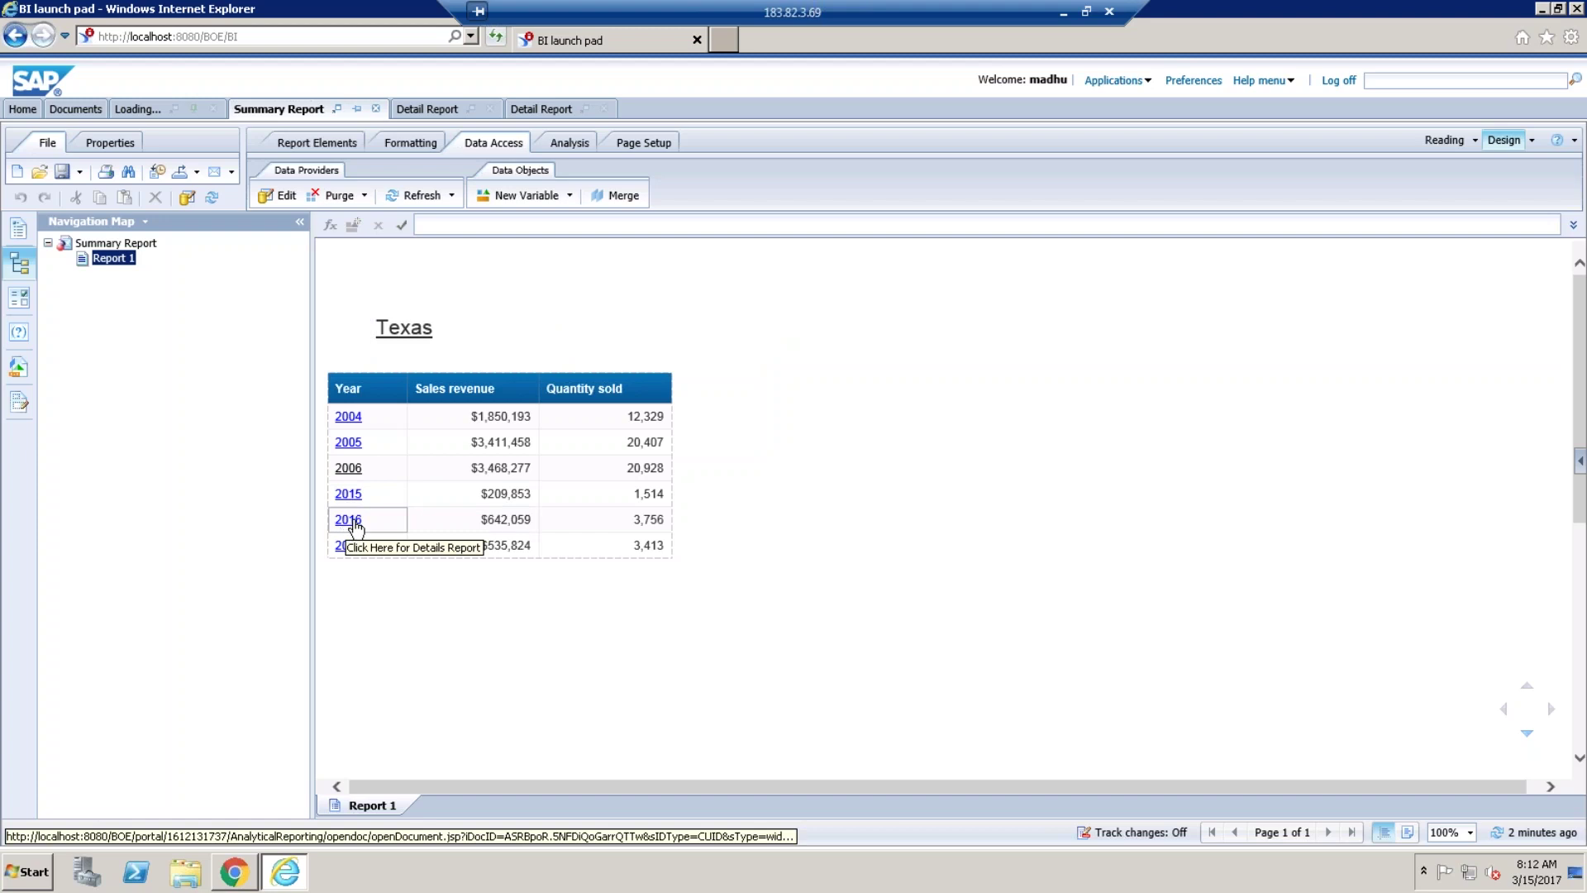
{"action": "left_click", "coordinate": [439, 324]}
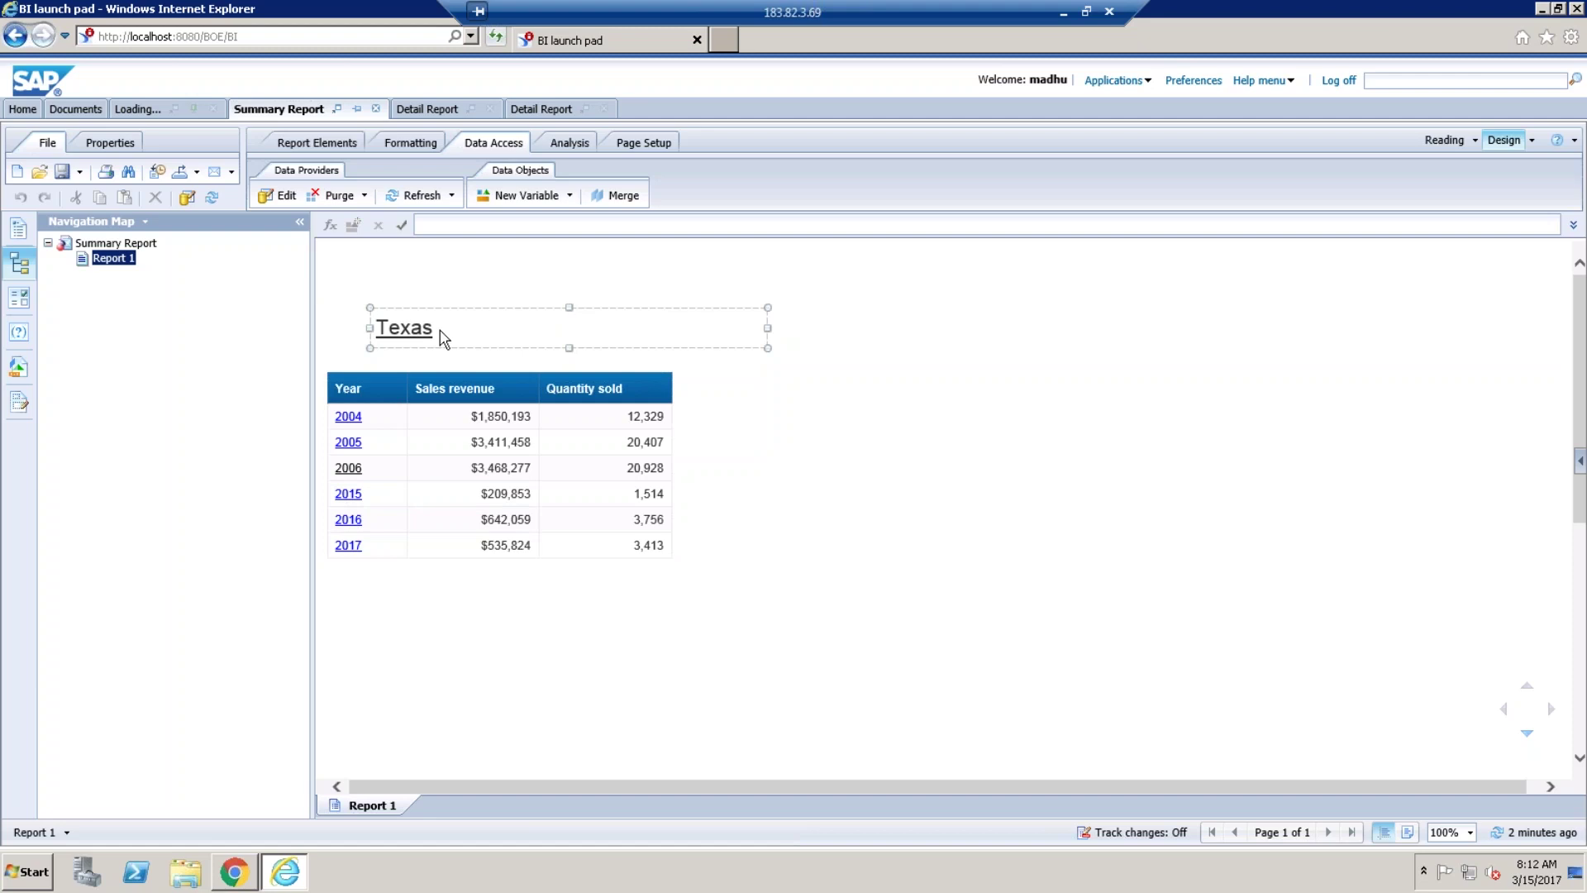
Open the Year column's openDocument link formula in the Formula Editor and copy the entire formula.
{"action": "left_click", "coordinate": [395, 494]}
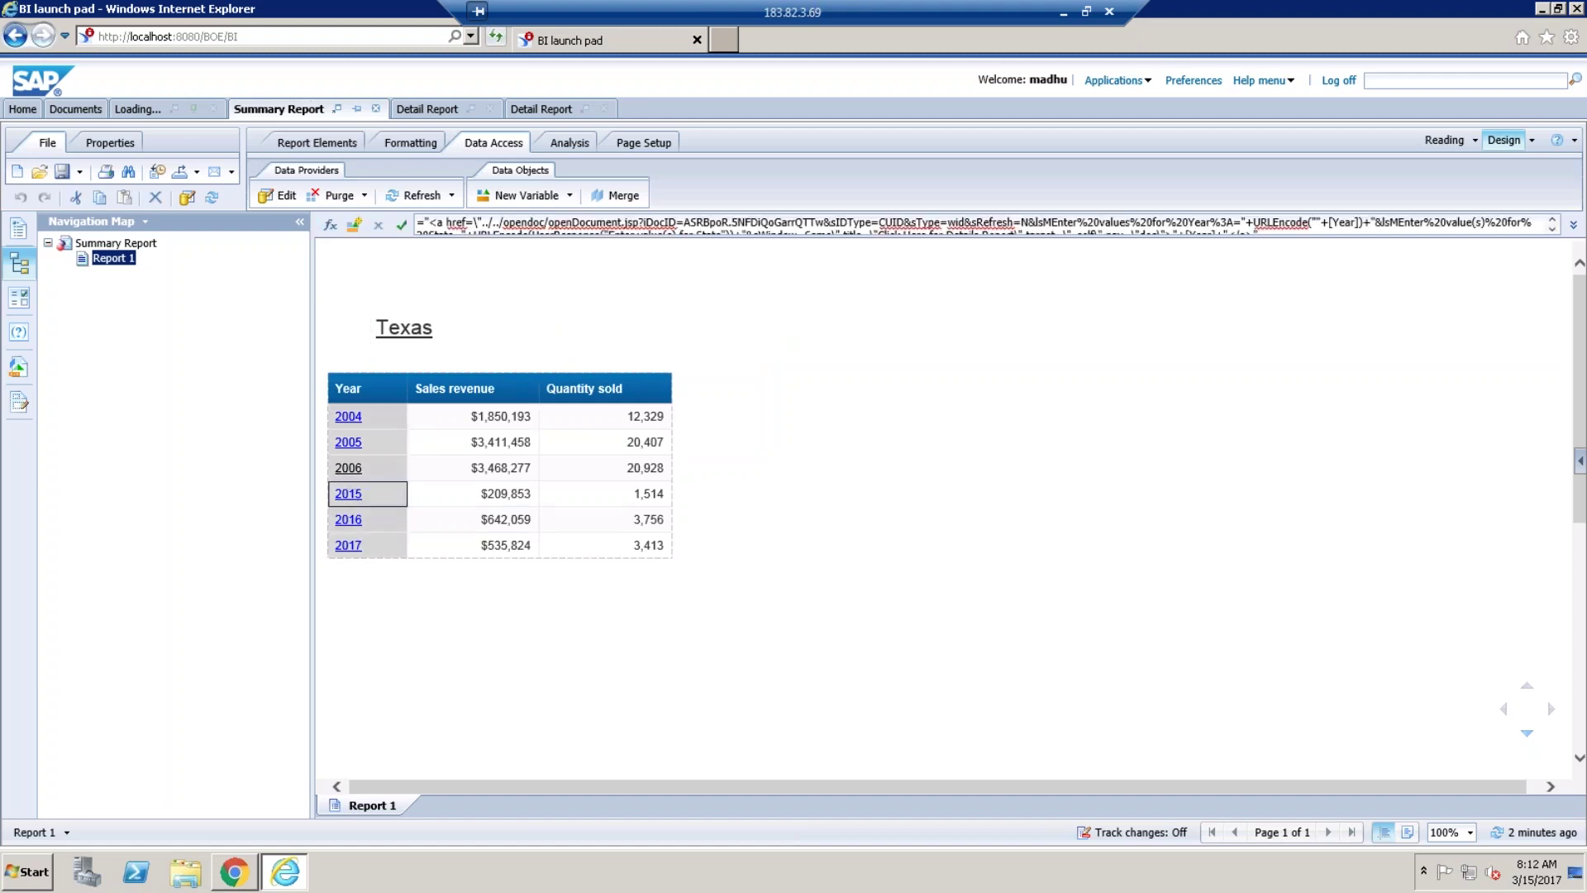
{"action": "left_click", "coordinate": [328, 223]}
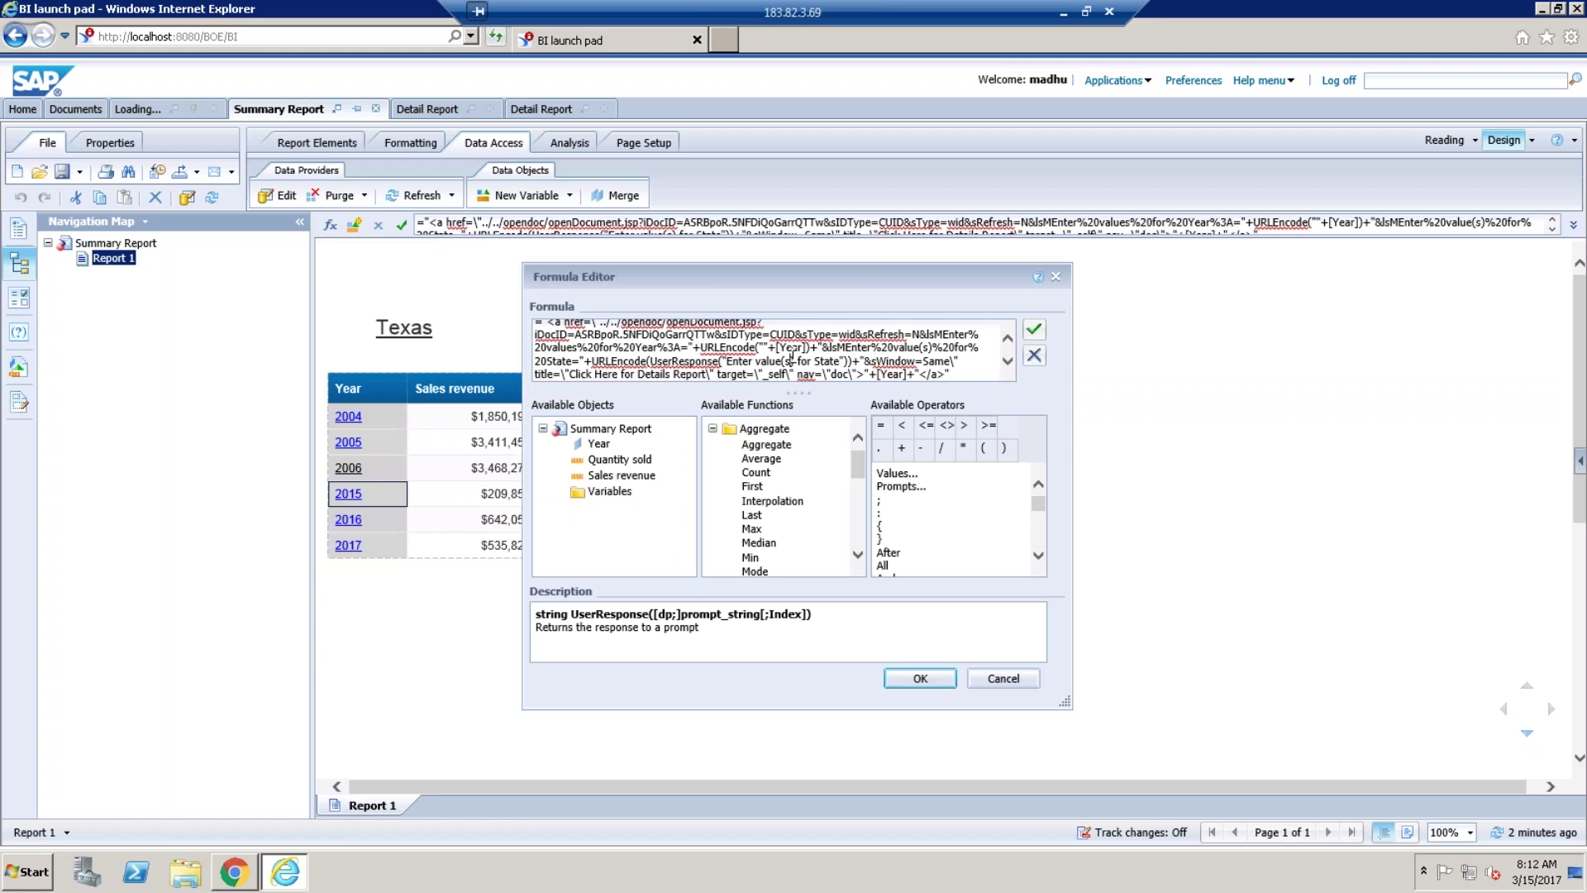
{"action": "key", "text": "ctrl+a"}
{"action": "key", "text": "ctrl+c"}
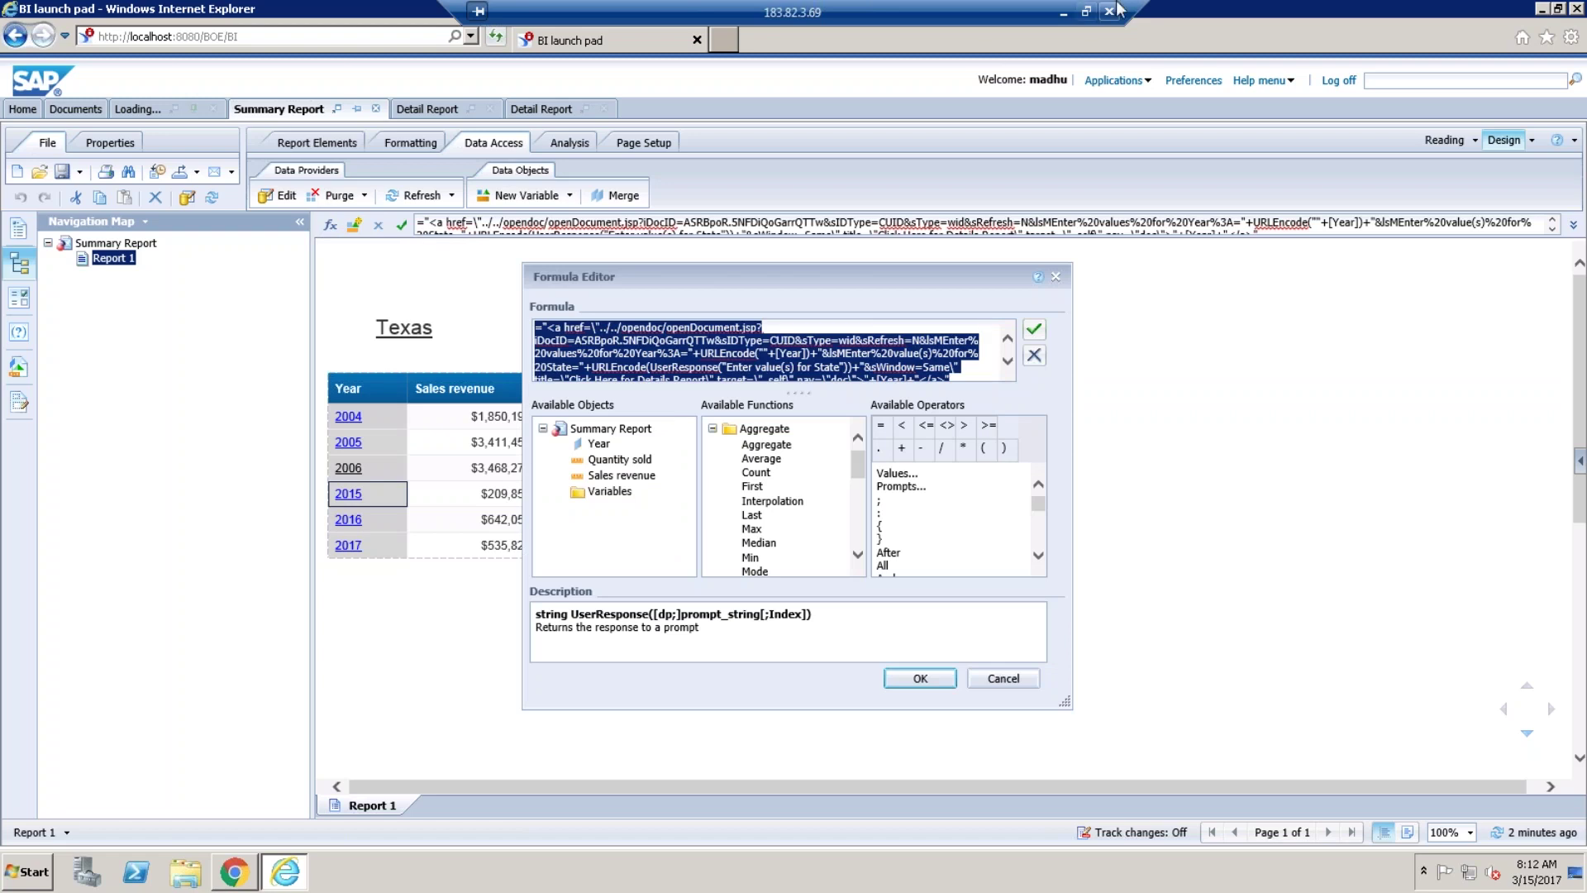
Switch to Paint and delete the old openDocument formula with its ID notes and underlines from beside the Linking list.
{"action": "left_click", "coordinate": [1064, 12]}
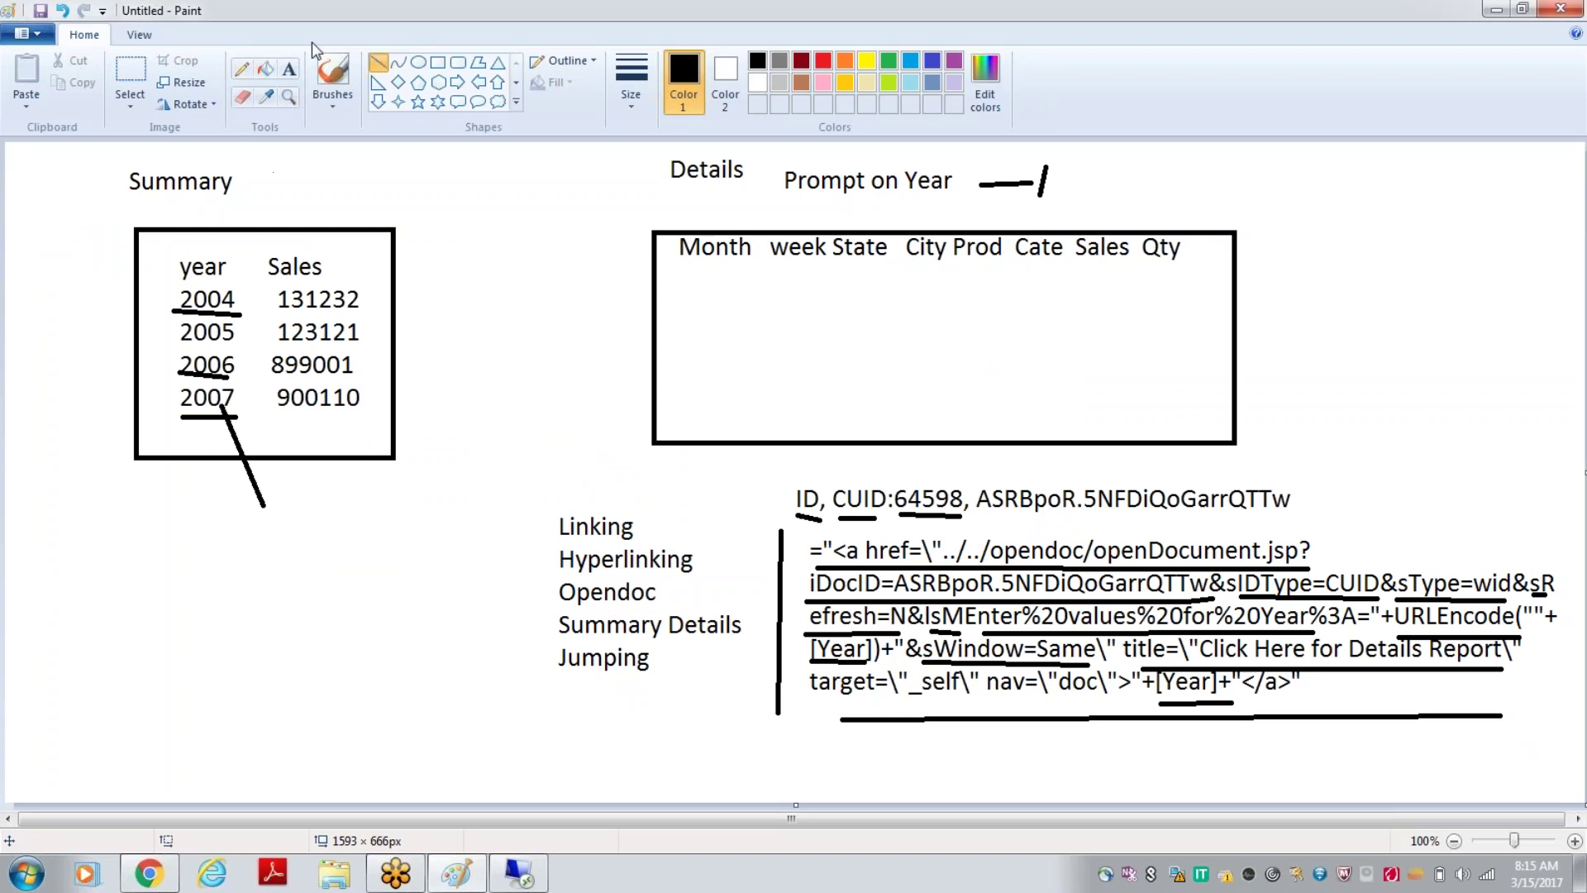
{"action": "left_click", "coordinate": [289, 70]}
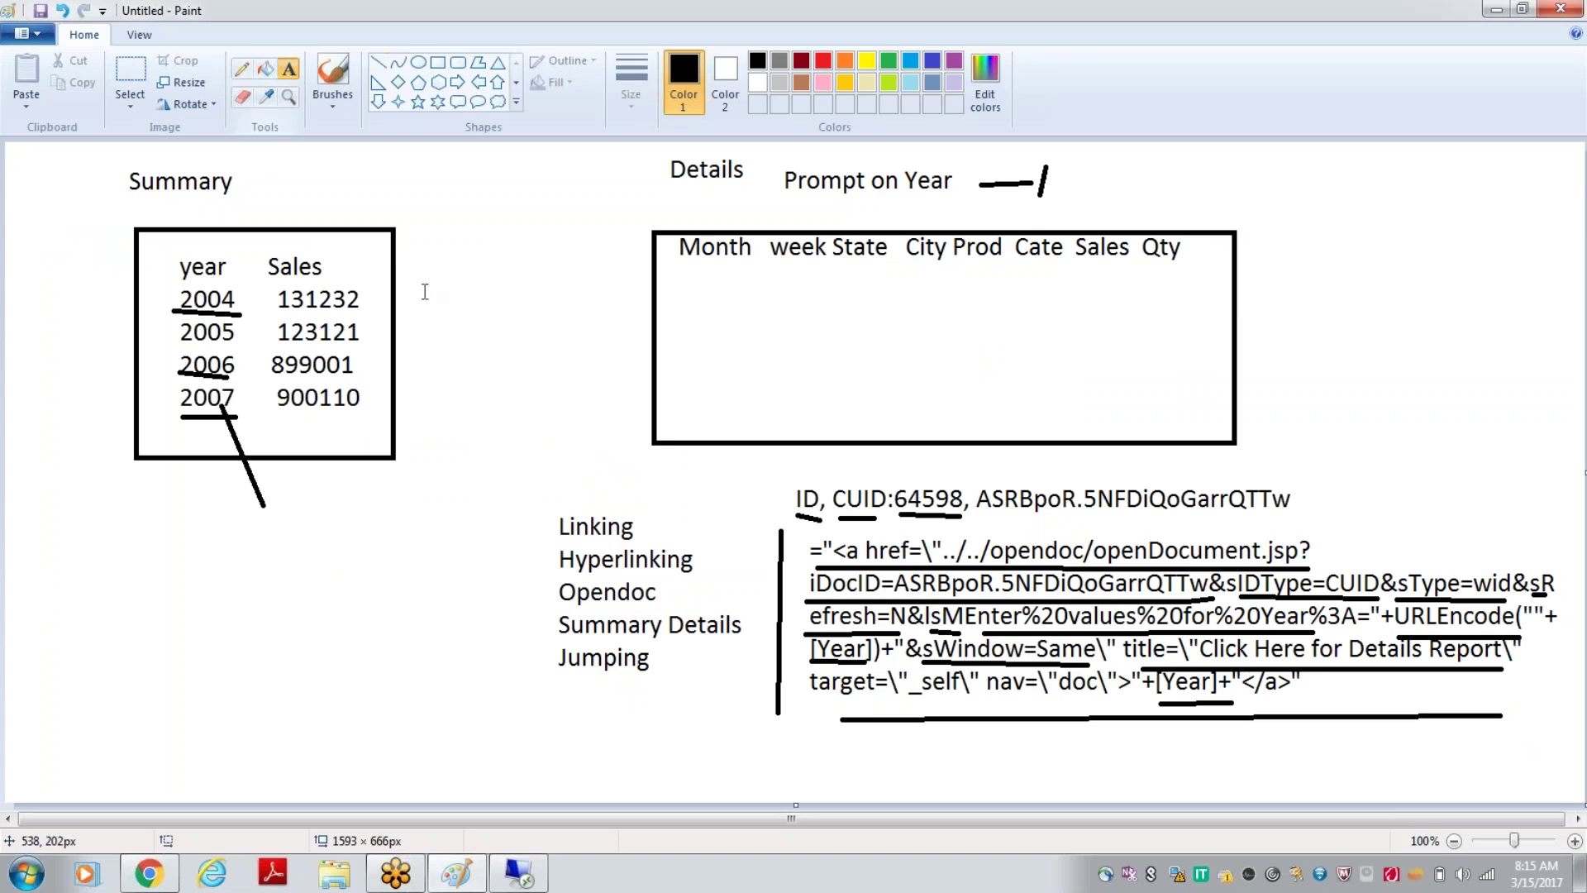
{"action": "left_click", "coordinate": [130, 97]}
{"action": "left_click", "coordinate": [160, 149]}
{"action": "left_click_drag", "start_coordinate": [744, 474], "coordinate": [1551, 752]}
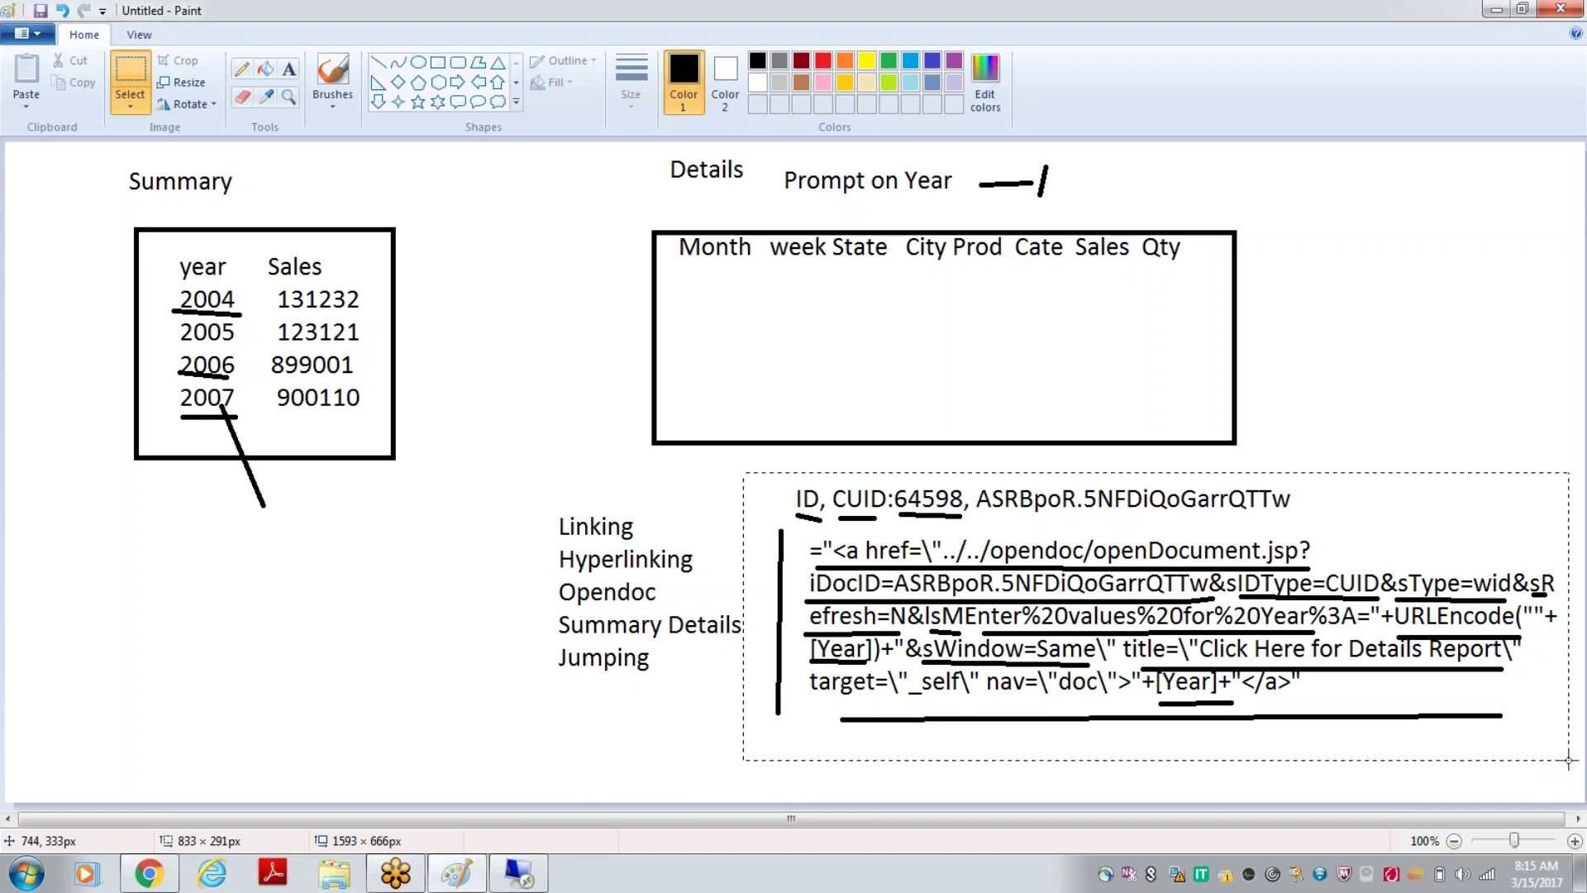
{"action": "key", "text": "Delete"}
{"action": "left_click_drag", "start_coordinate": [752, 467], "coordinate": [1578, 750]}
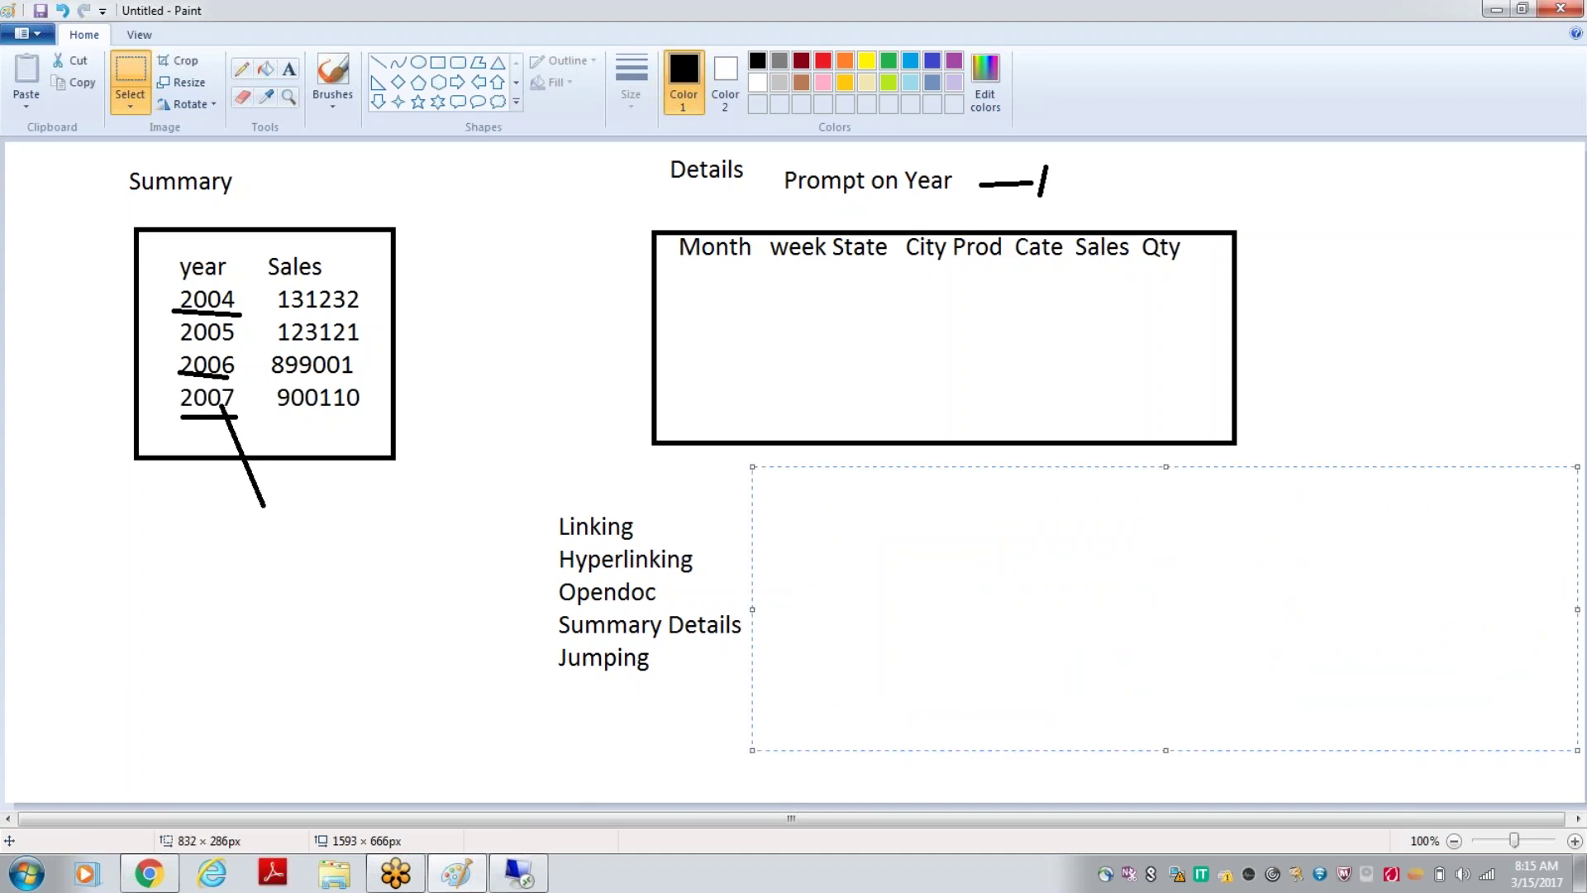
Paste the copied two-prompt openDocument formula as text in the cleared area beside the Linking list.
{"action": "left_click", "coordinate": [288, 68]}
{"action": "left_click_drag", "start_coordinate": [778, 501], "coordinate": [1574, 781]}
{"action": "key", "text": "ctrl+v"}
{"action": "left_click", "coordinate": [1361, 415]}
Underline the Year prompt text, the State prompt text and the UserResponse("Enter value(s) for State") part of the formula with straight lines.
{"action": "left_click", "coordinate": [378, 62]}
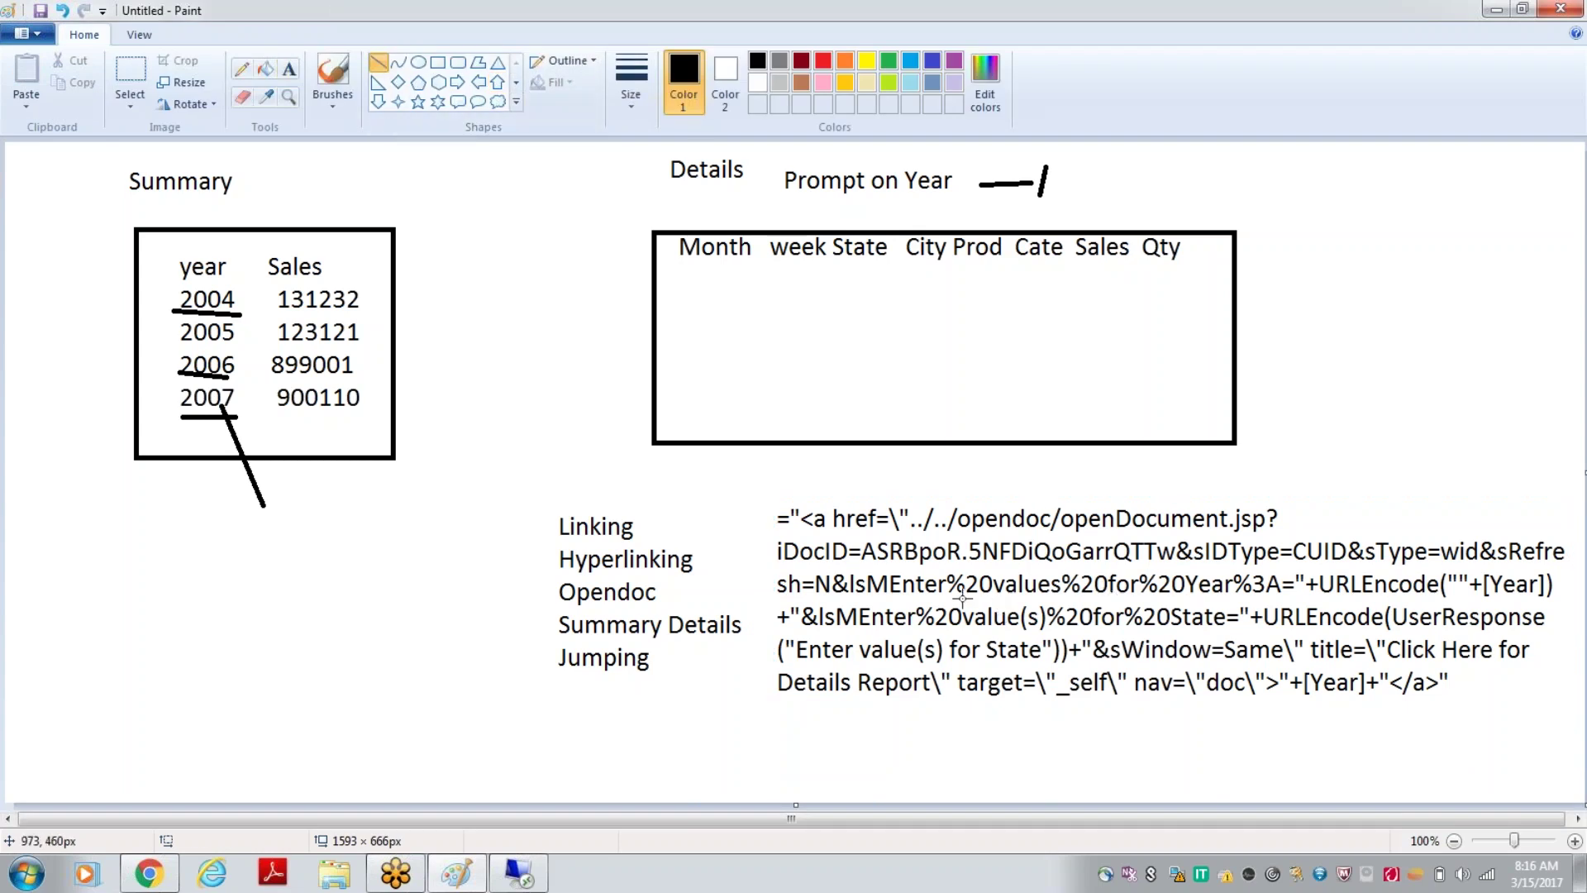
{"action": "left_click_drag", "start_coordinate": [947, 591], "coordinate": [1275, 600]}
{"action": "left_click_drag", "start_coordinate": [857, 633], "coordinate": [1229, 634]}
{"action": "left_click_drag", "start_coordinate": [1381, 634], "coordinate": [1536, 632]}
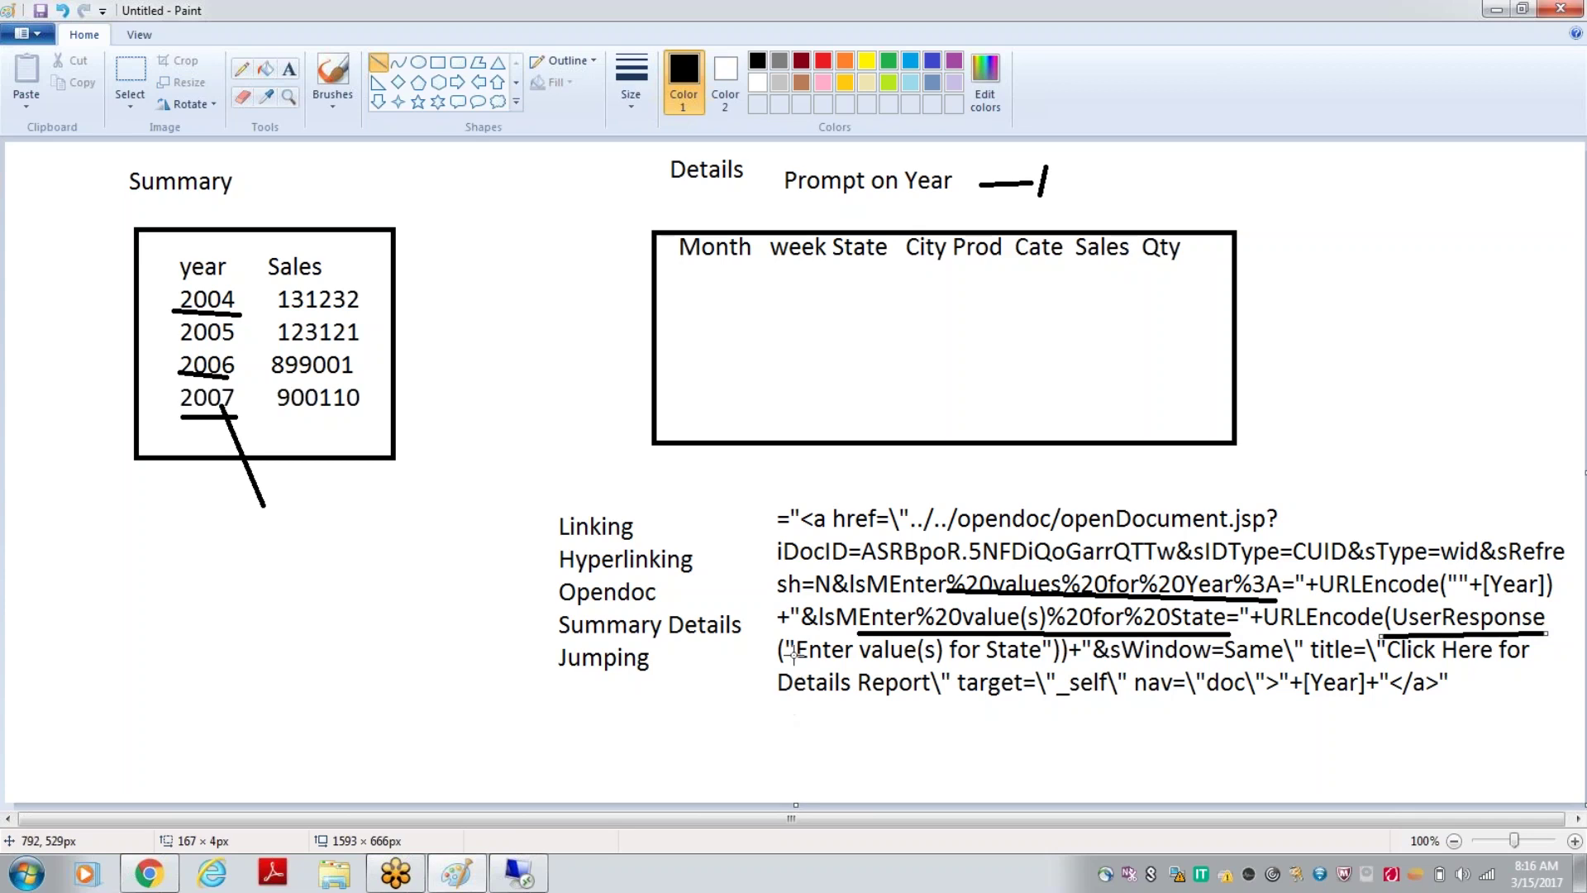
{"action": "left_click_drag", "start_coordinate": [778, 661], "coordinate": [1057, 665]}
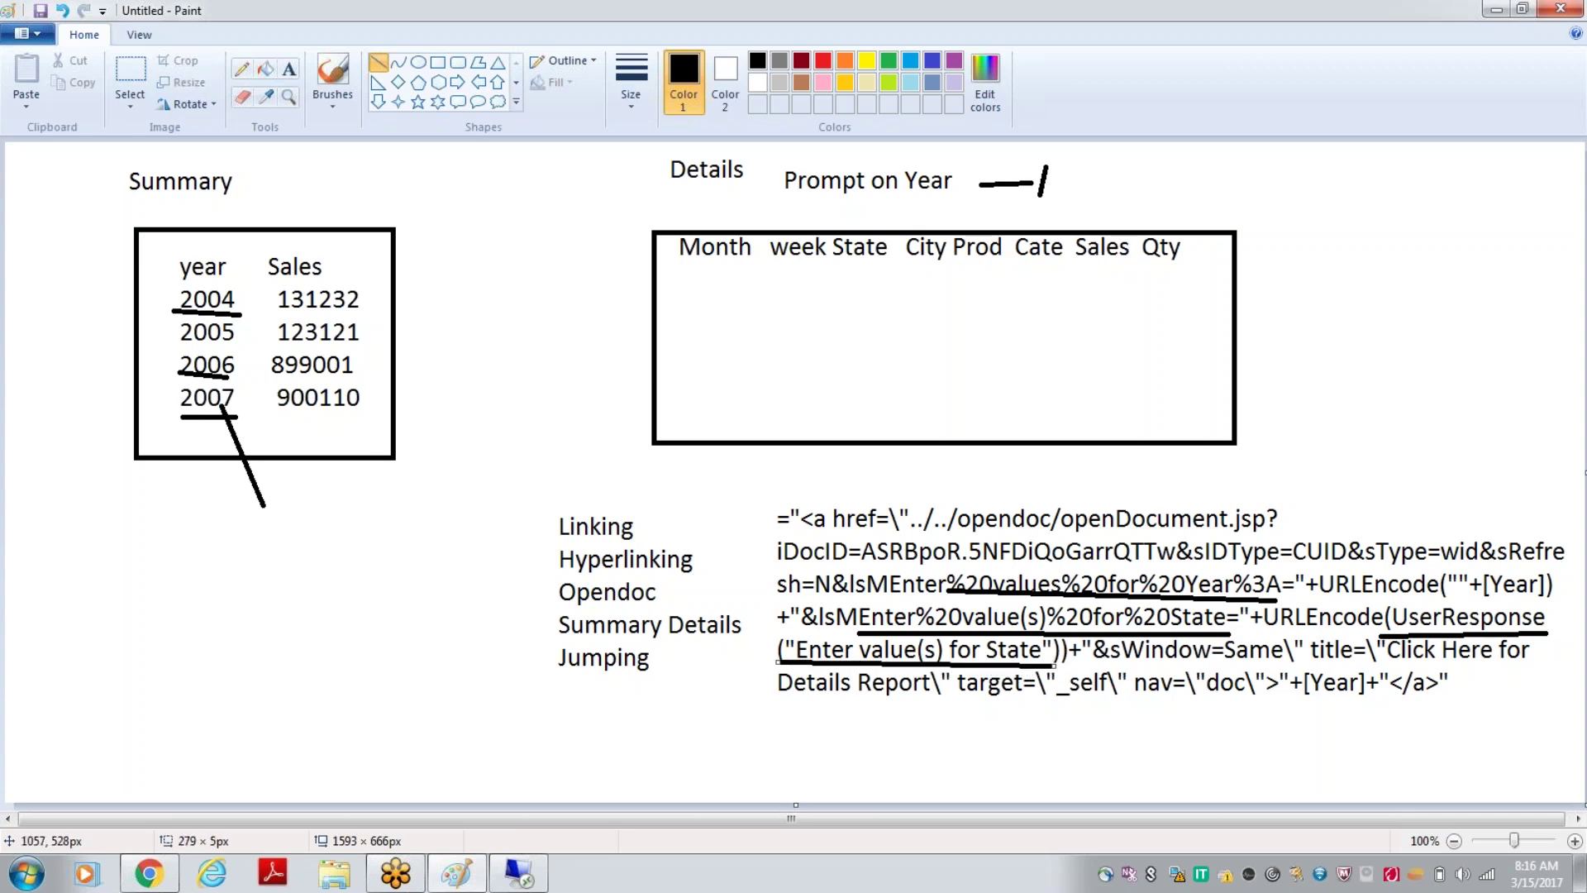
Return to Web Intelligence, cancel the Formula Editor, and follow the 2017 link to check the Detail Report for Texas.
{"action": "left_click", "coordinate": [539, 883]}
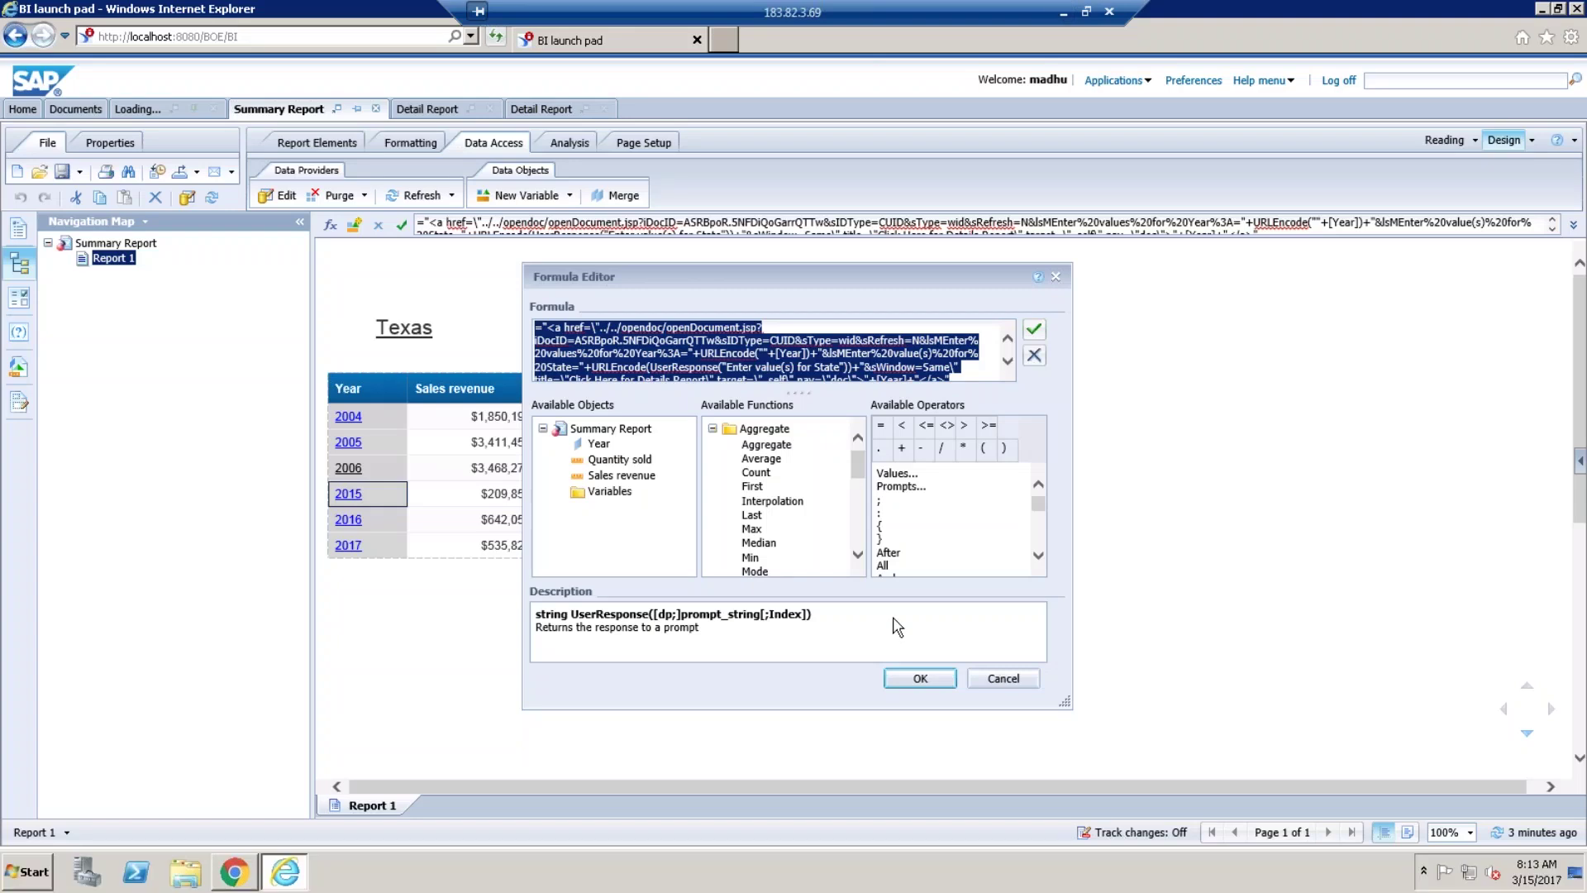
{"action": "left_click", "coordinate": [1004, 679]}
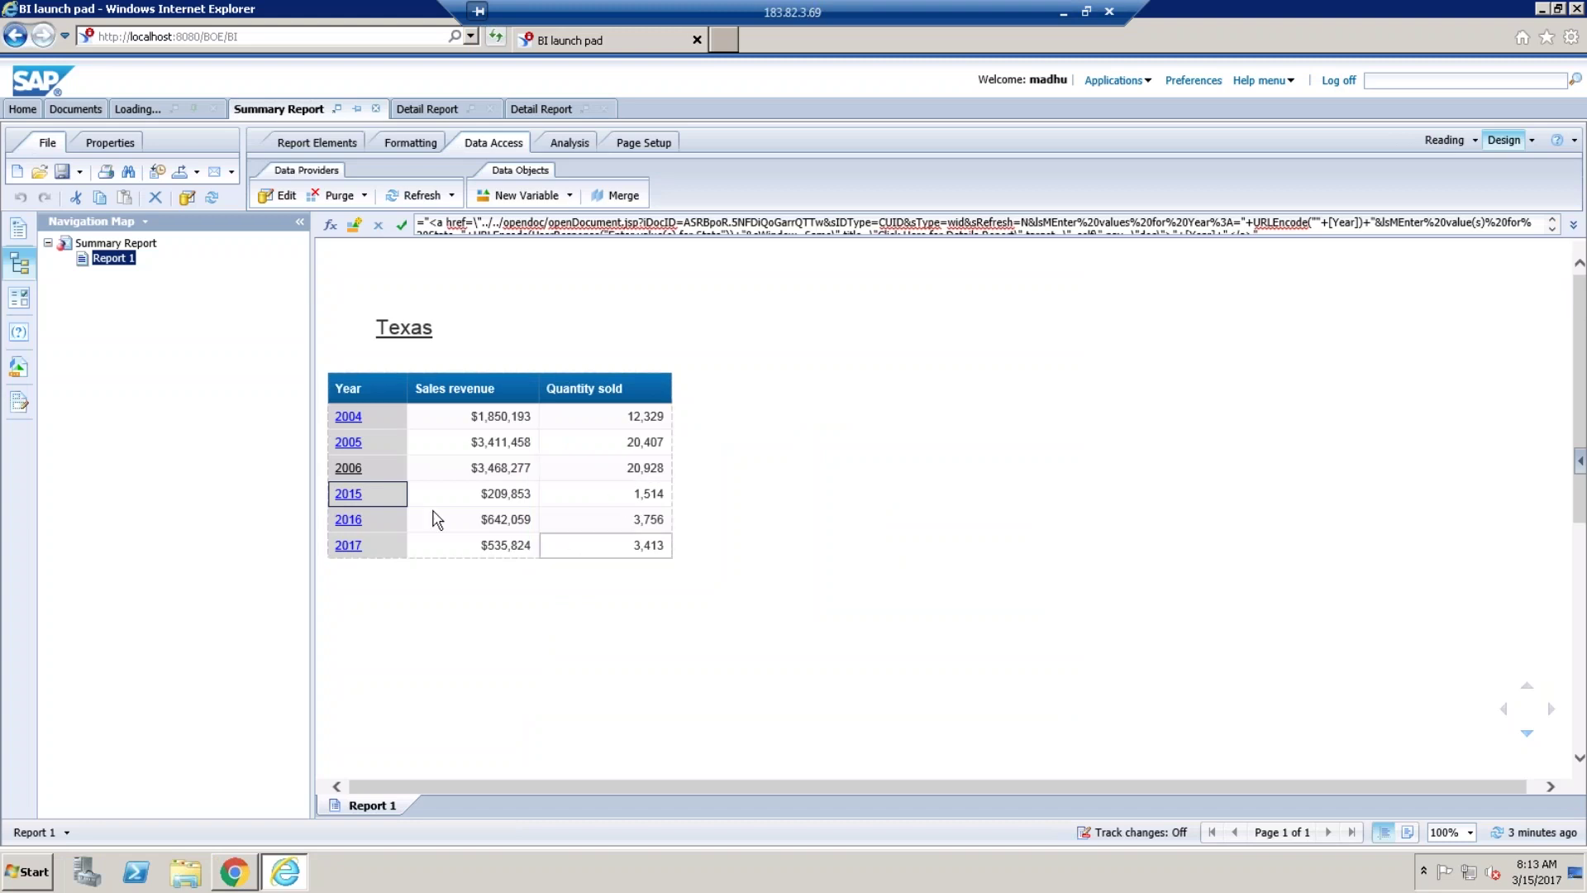
{"action": "left_click", "coordinate": [404, 323]}
{"action": "left_click", "coordinate": [425, 641]}
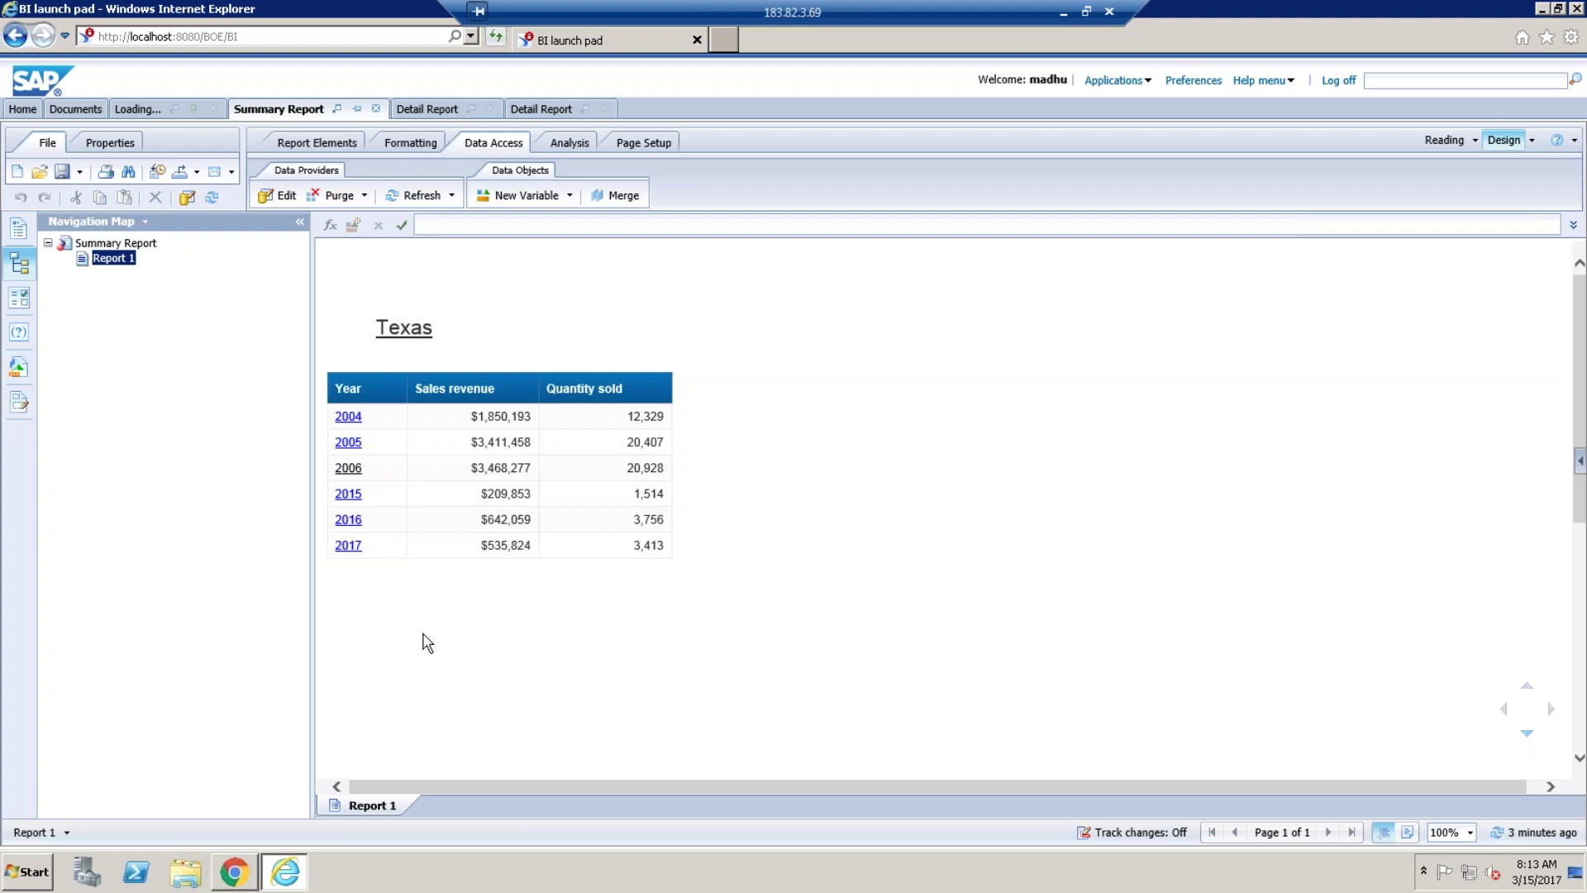
{"action": "left_click", "coordinate": [357, 550]}
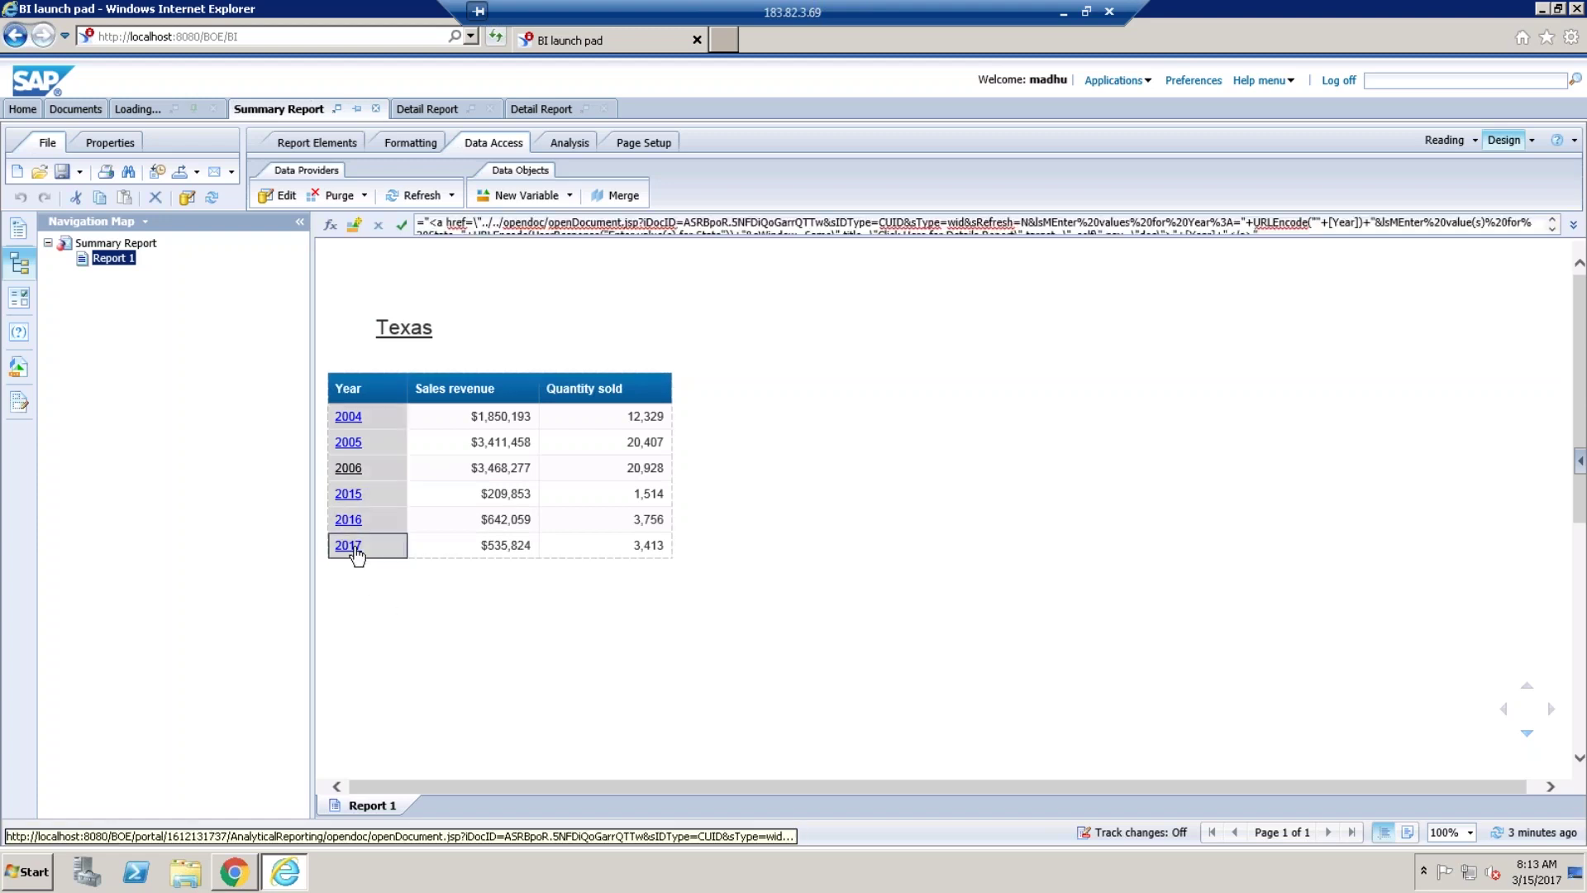
{"action": "left_click", "coordinate": [348, 546]}
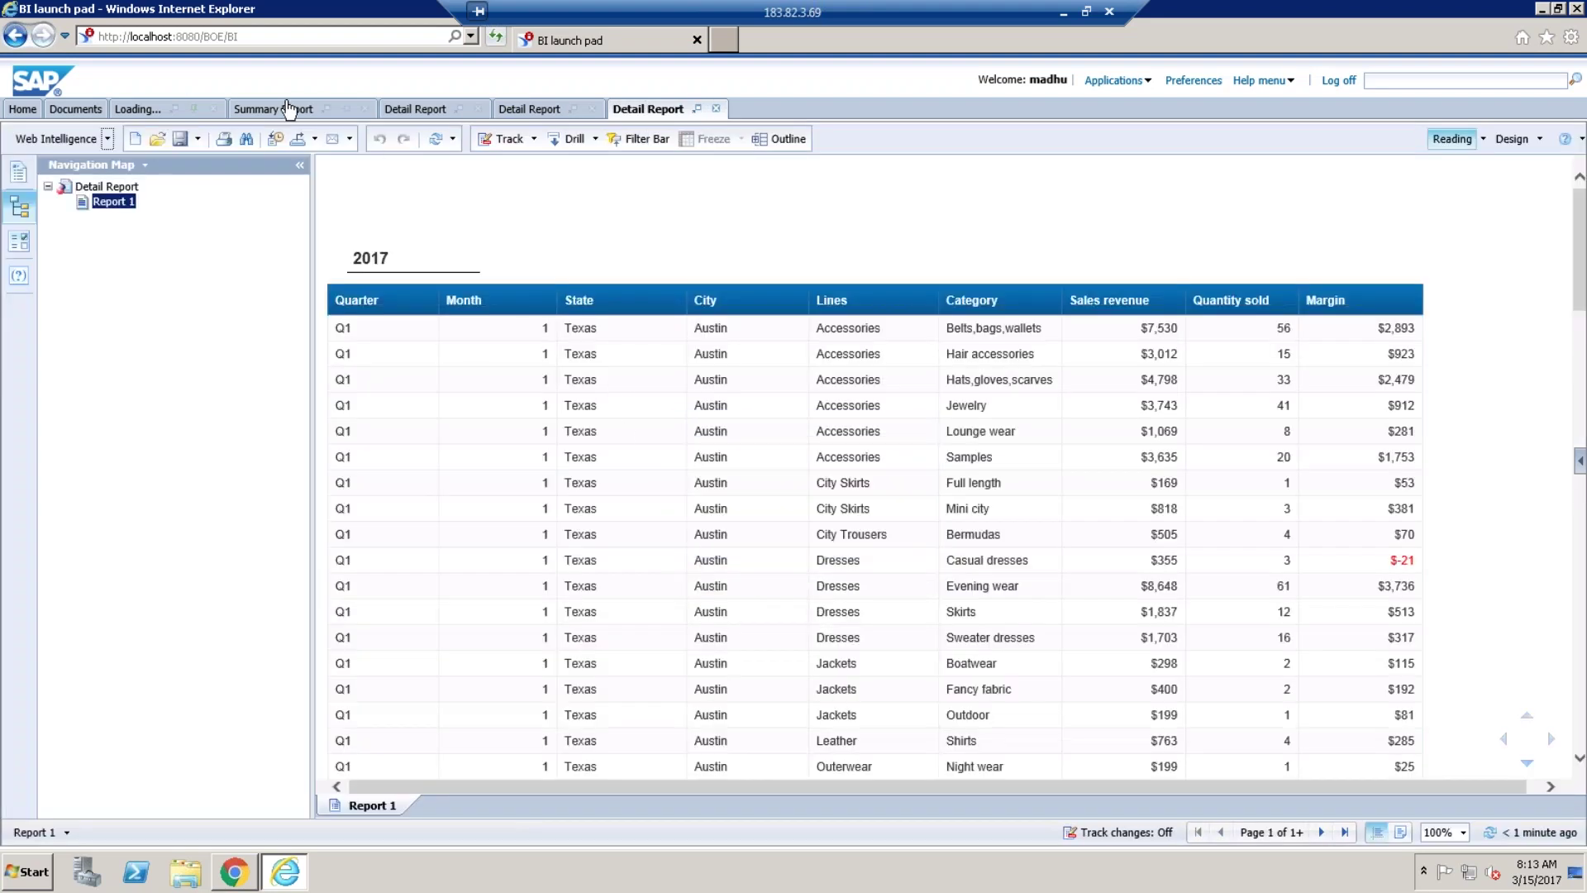
Refresh the Summary Report with New York instead of Texas as the State prompt value.
{"action": "left_click", "coordinate": [428, 197]}
{"action": "double_click", "coordinate": [941, 357]}
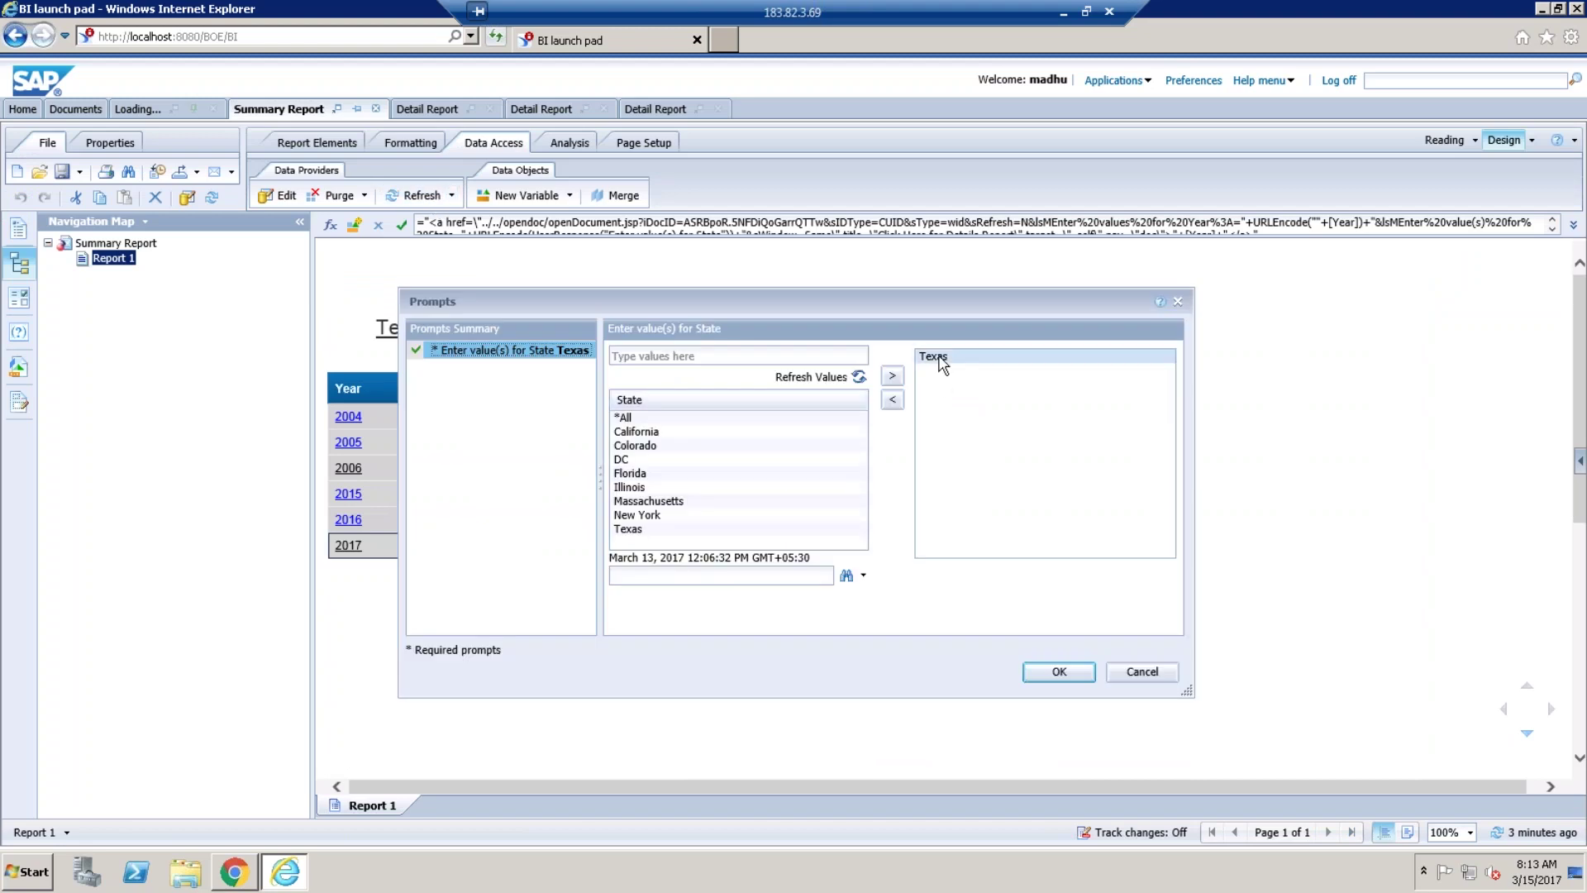
{"action": "double_click", "coordinate": [649, 515]}
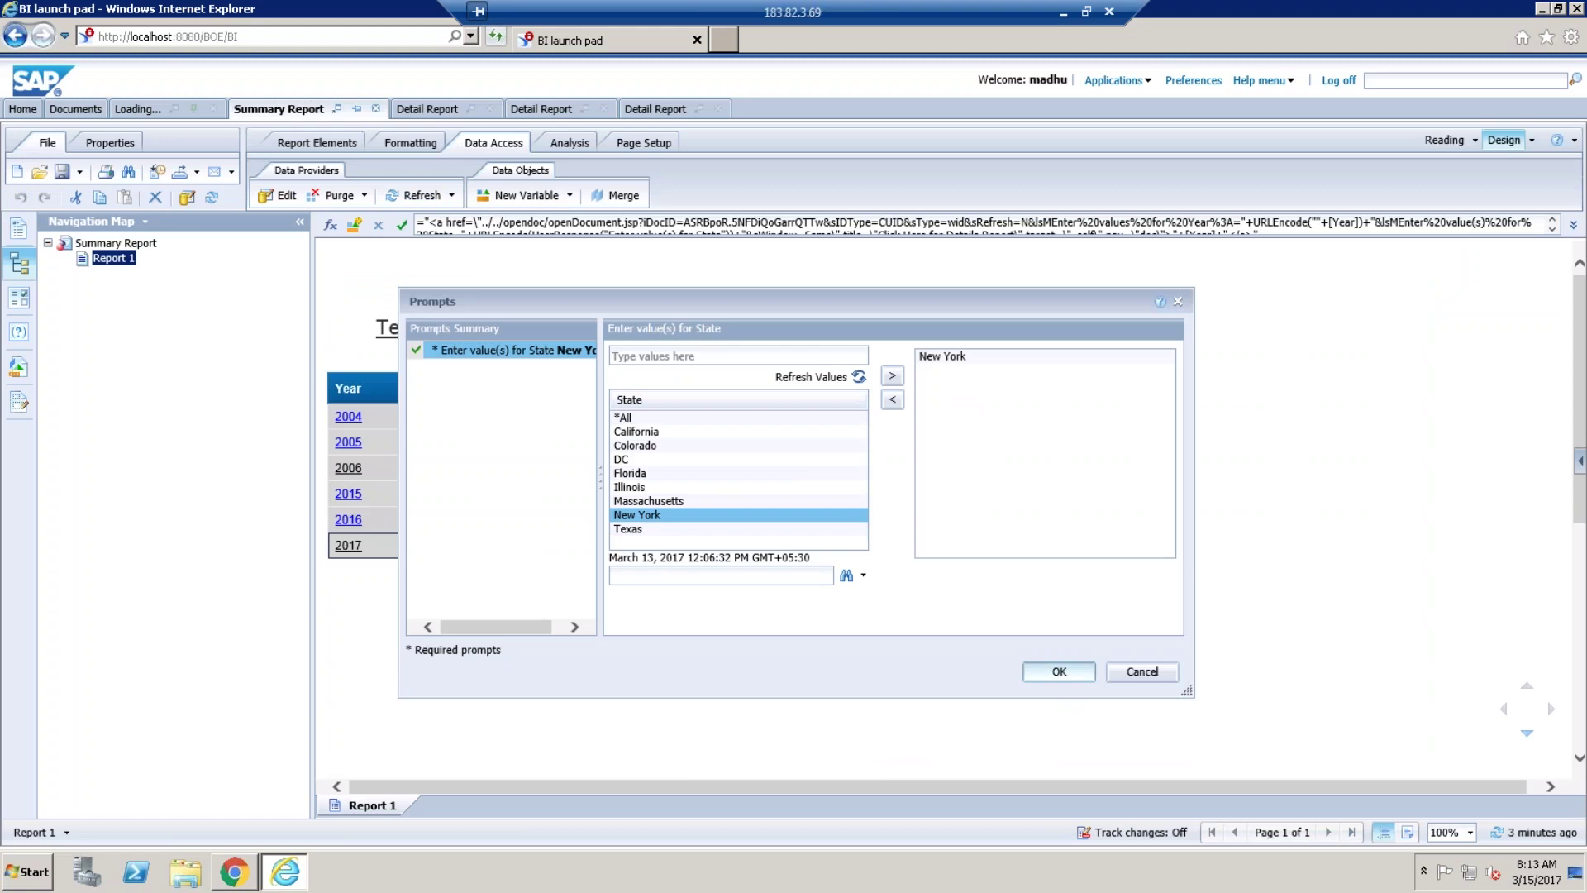
{"action": "left_click", "coordinate": [1066, 671]}
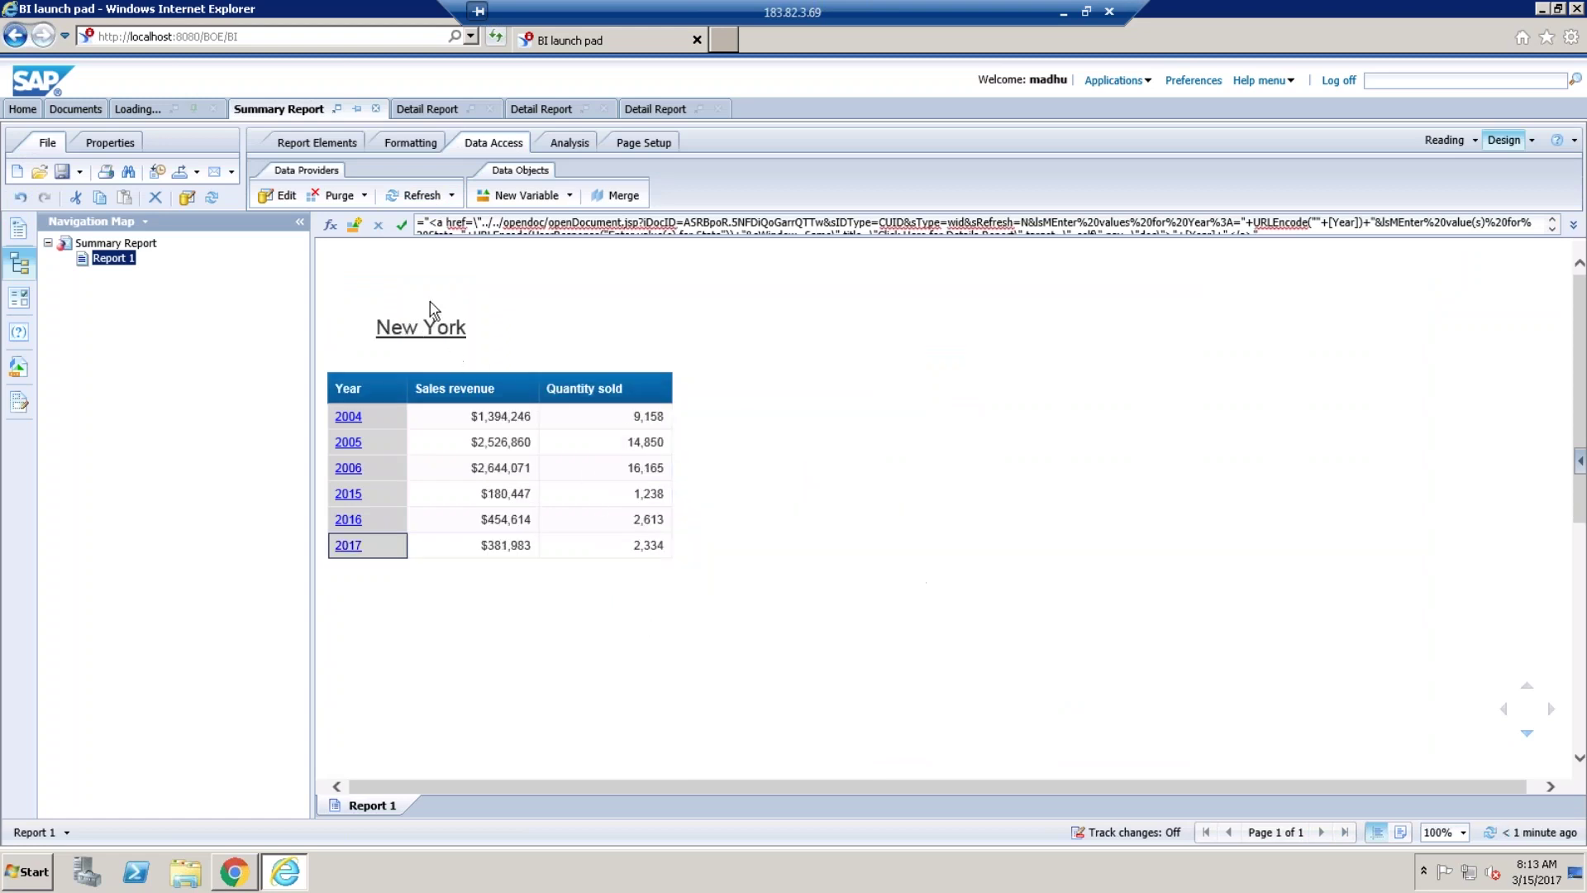
Follow the 2015 link to check the Detail Report's New York rows and revenue sum, and return to the Summary Report.
{"action": "left_click", "coordinate": [359, 499]}
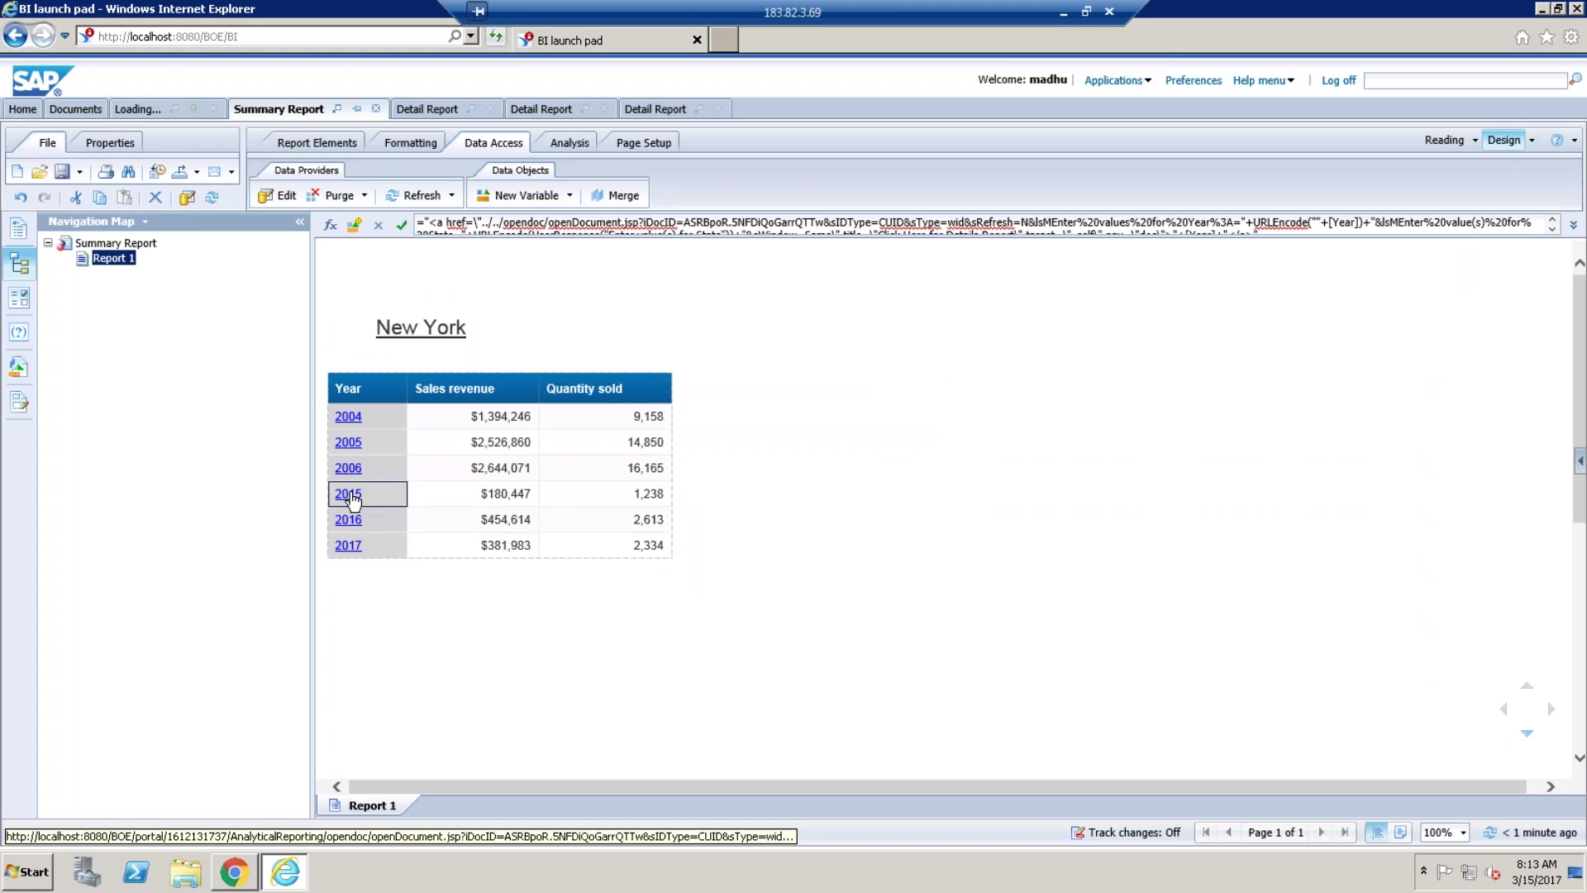
{"action": "left_click", "coordinate": [348, 495]}
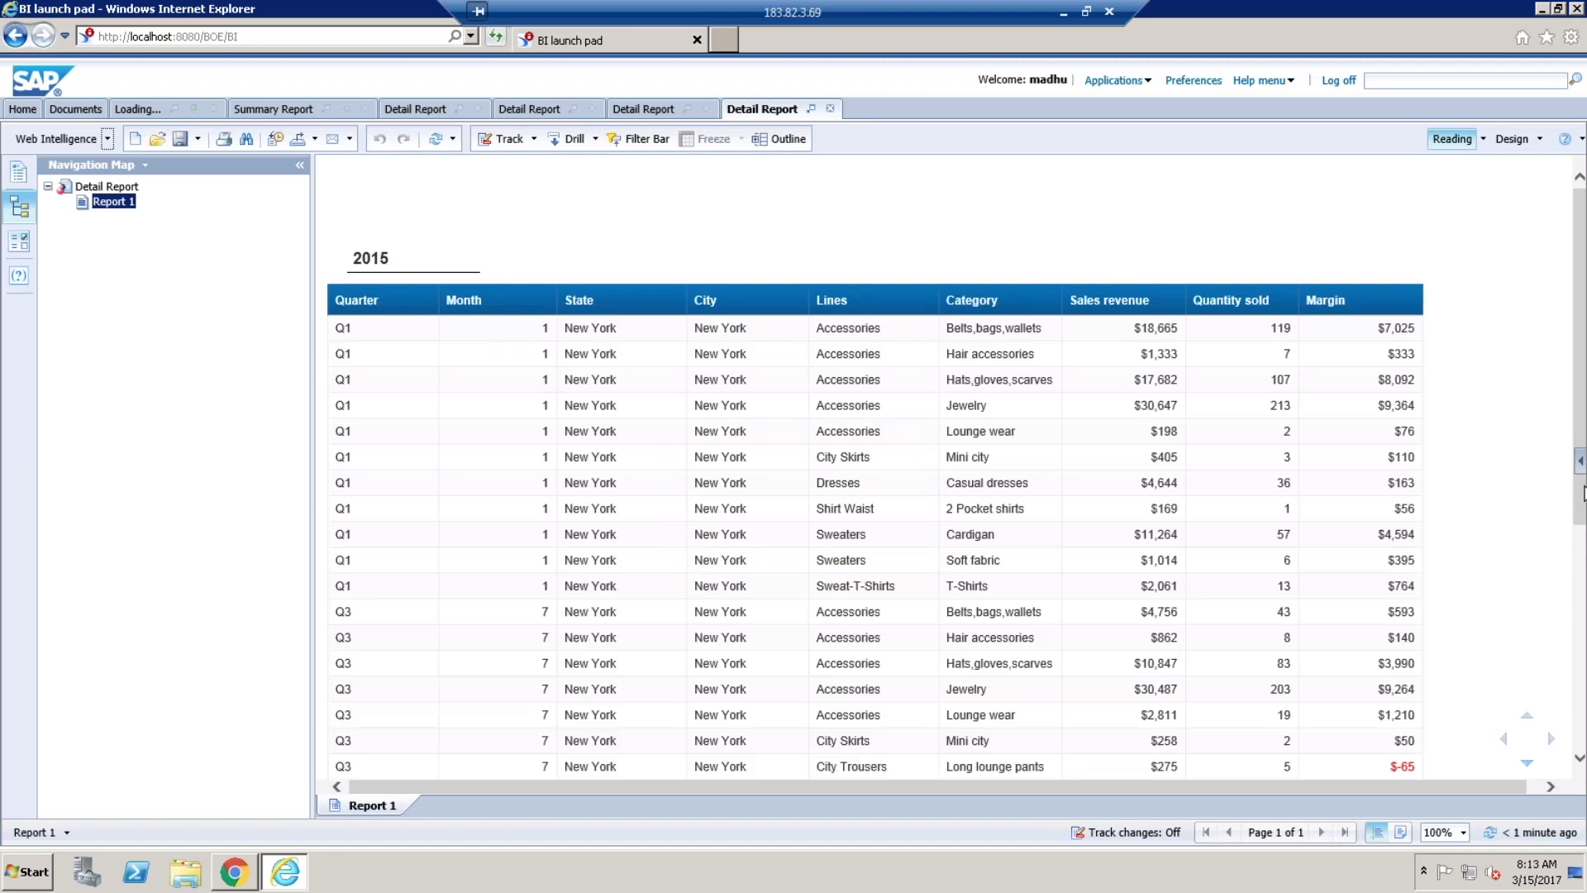
{"action": "scroll", "coordinate": [1582, 601], "scroll_direction": "down", "scroll_amount": 5}
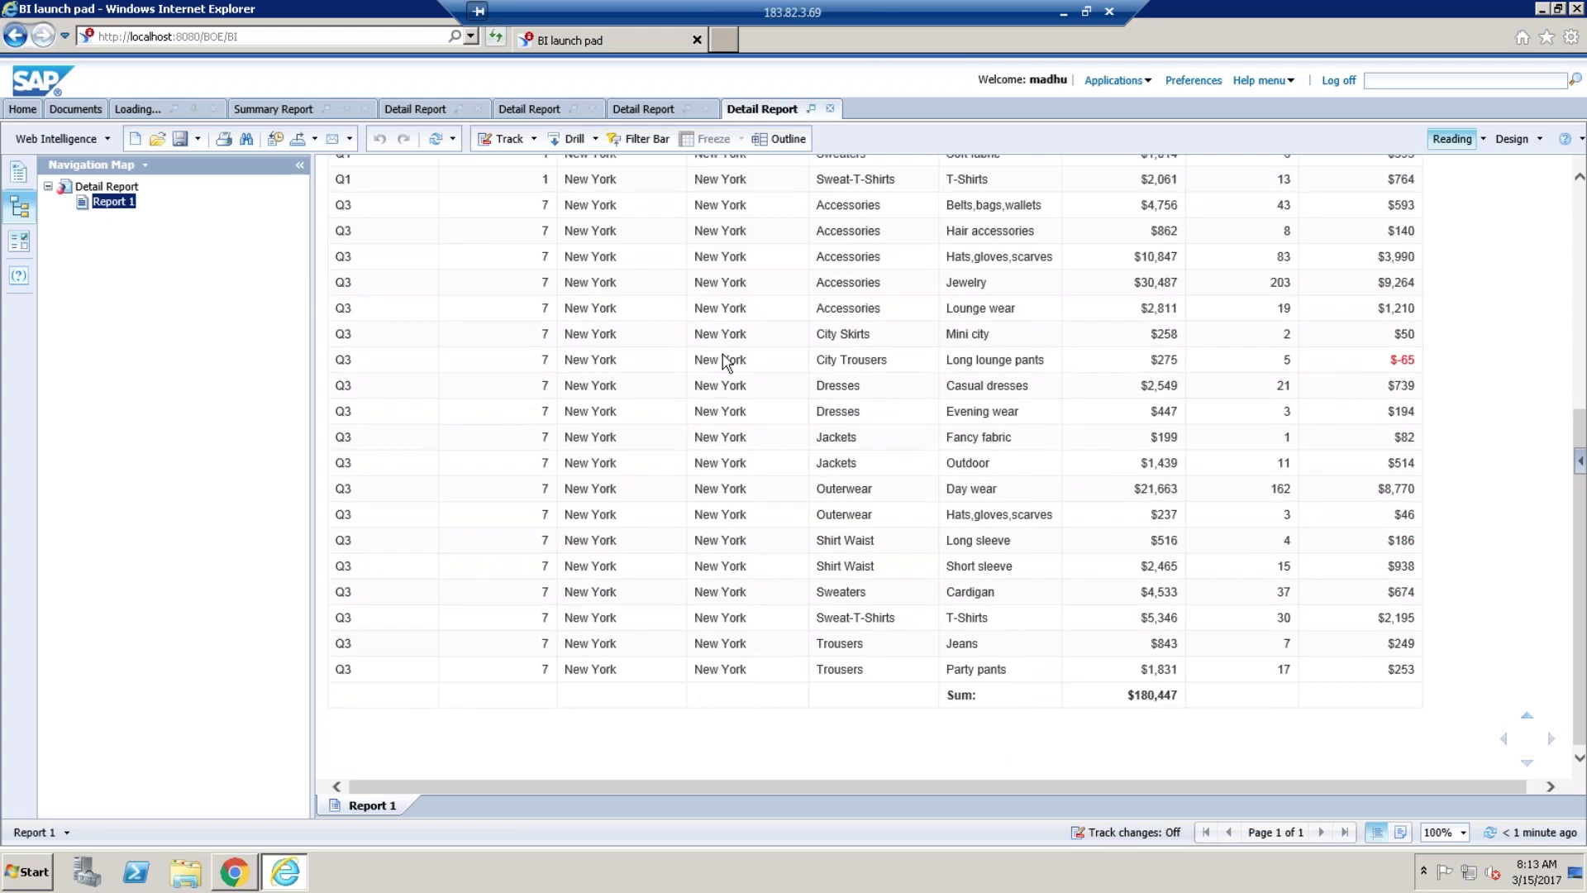
{"action": "left_click", "coordinate": [265, 112]}
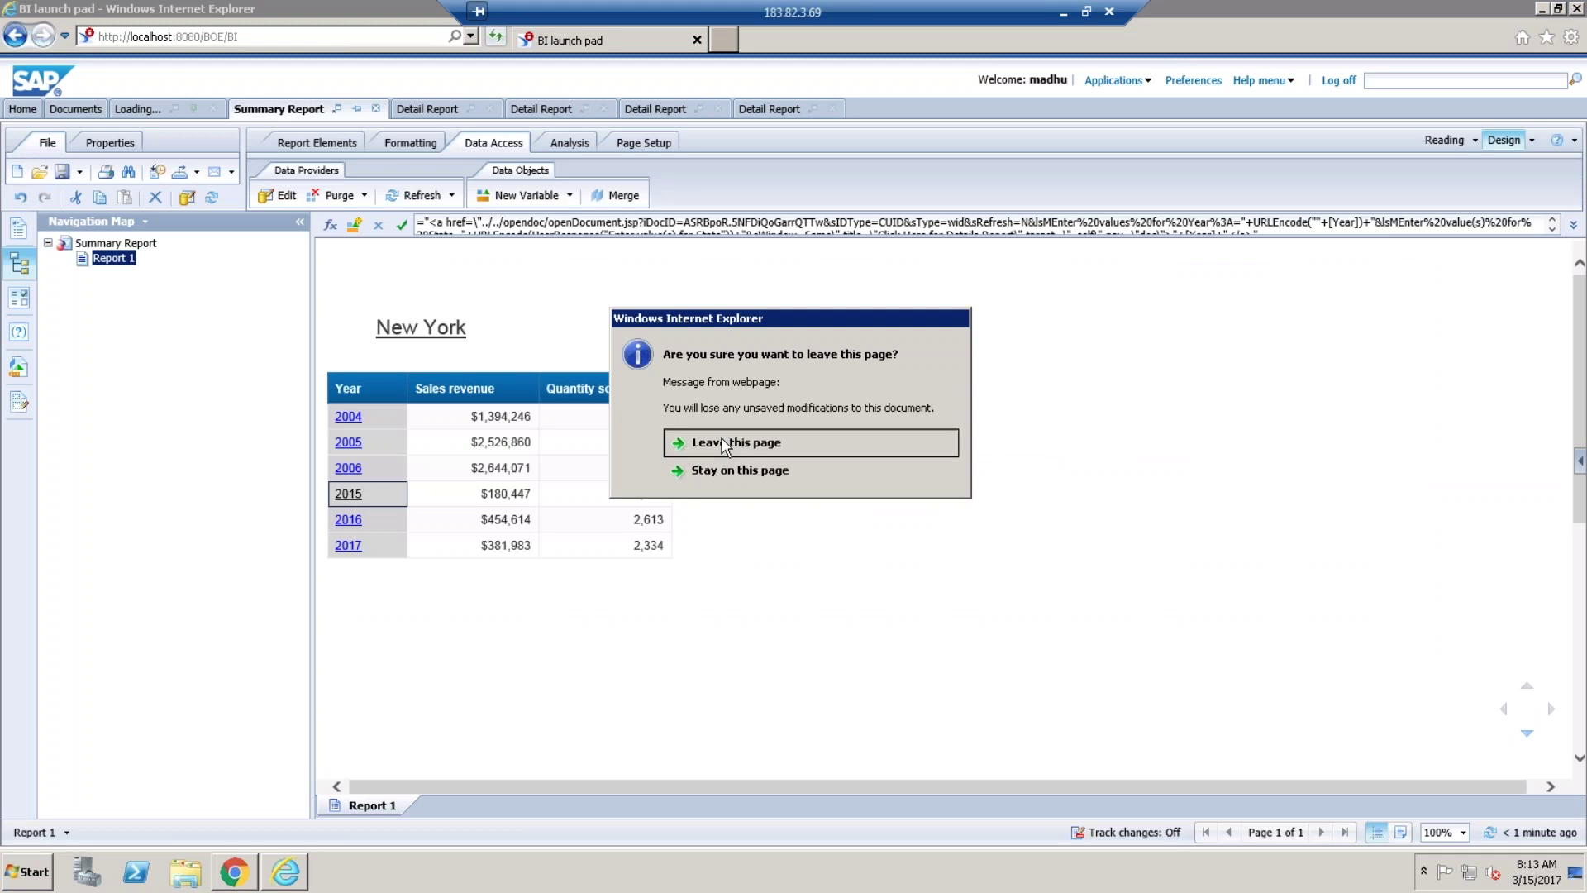
{"action": "left_click", "coordinate": [724, 446]}
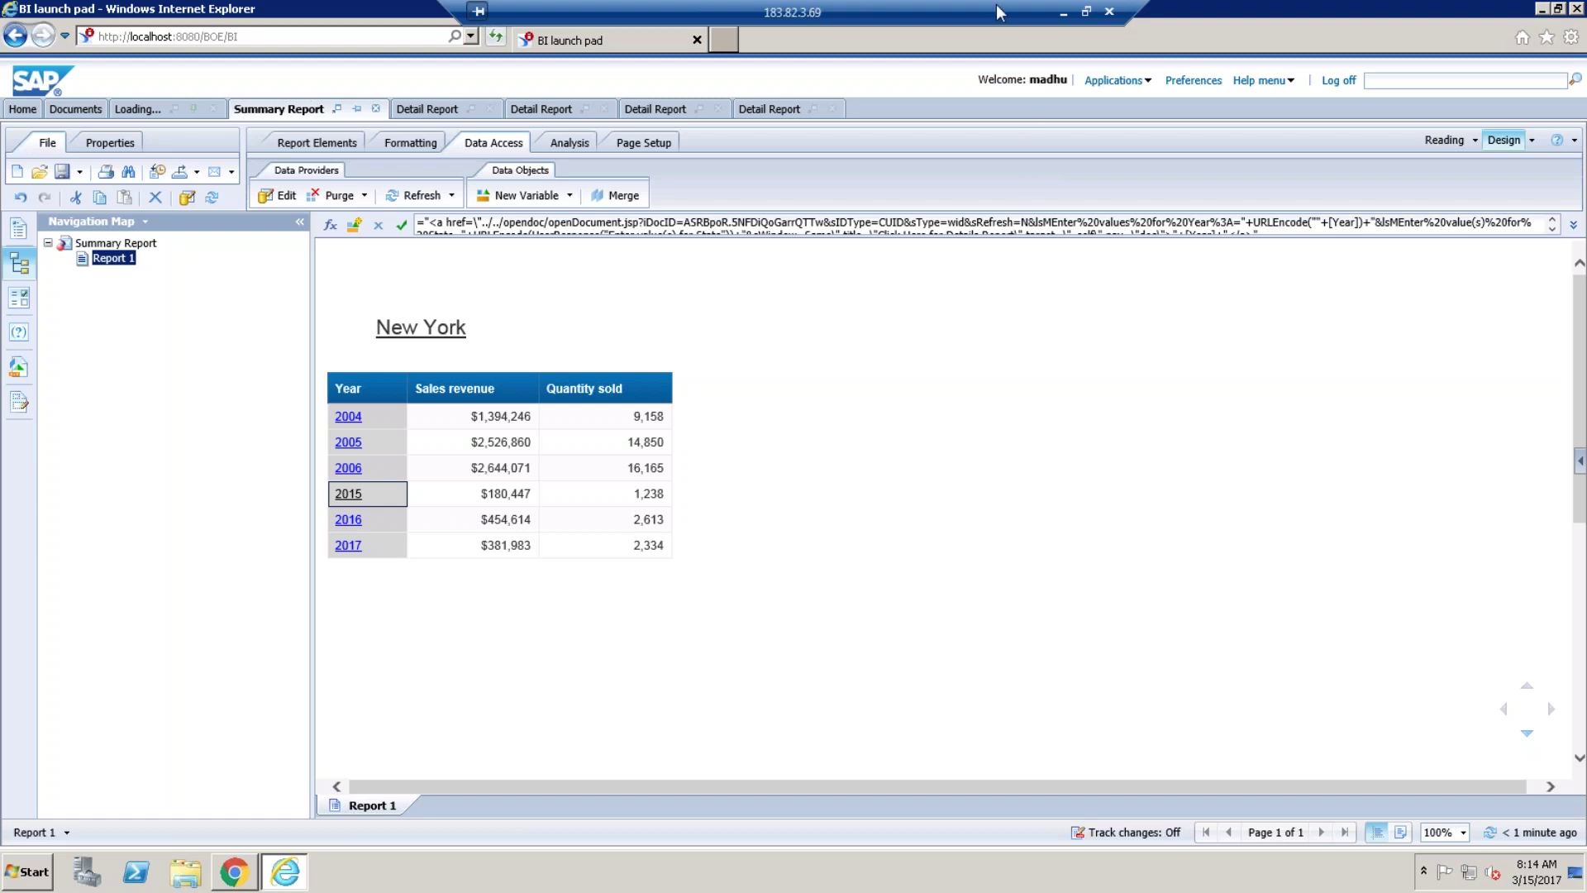
Switch to Paint and start a new blank picture, discarding the current drawing.
{"action": "left_click_drag", "start_coordinate": [955, 3], "coordinate": [808, 3]}
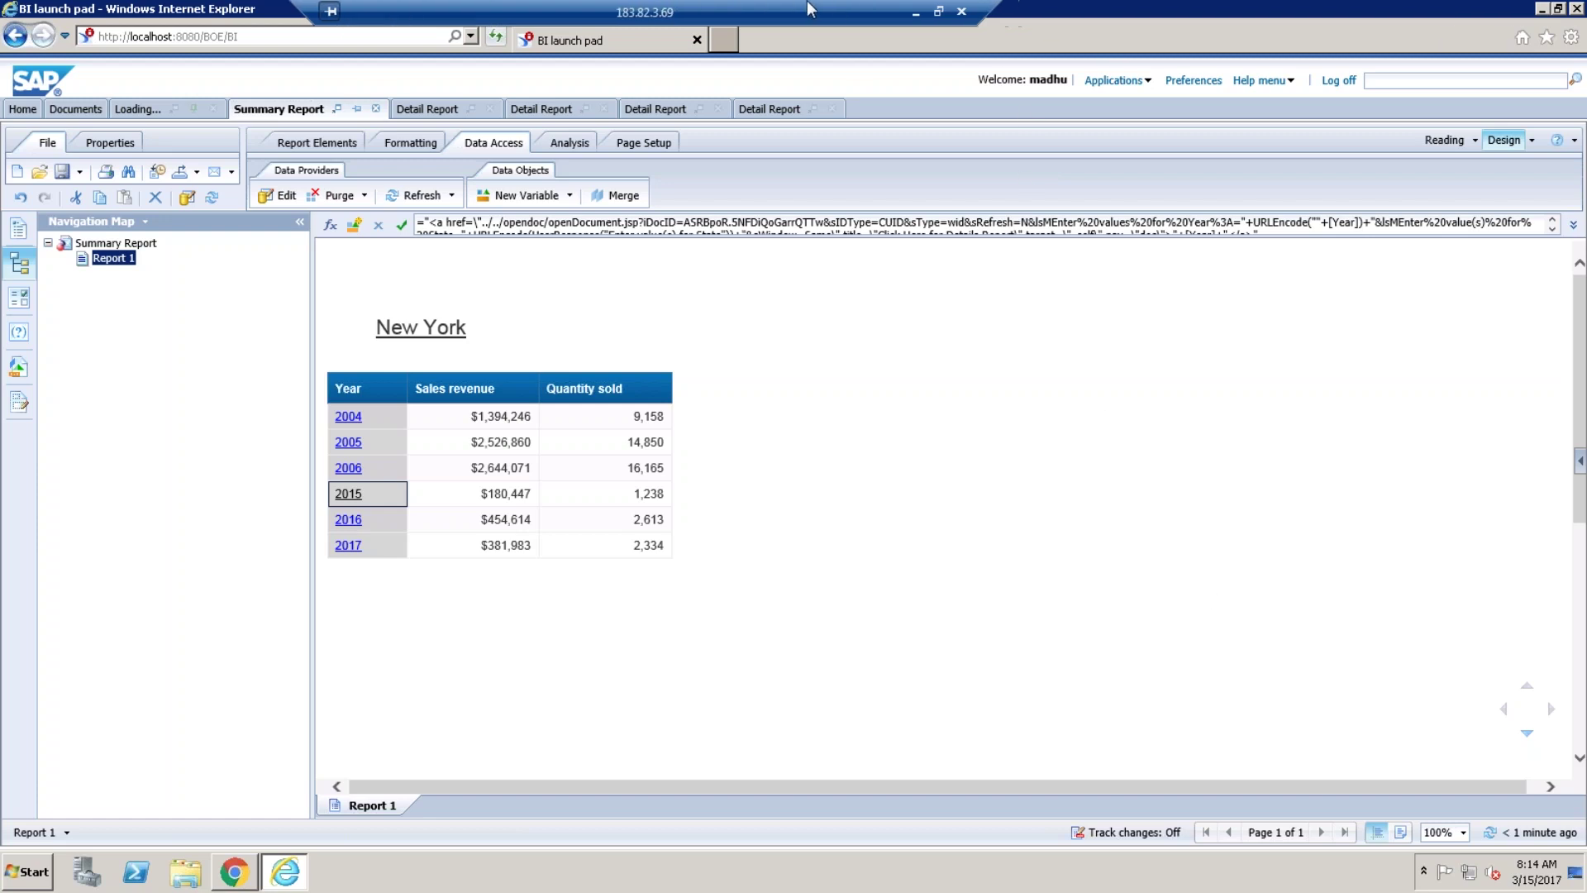
{"action": "left_click", "coordinate": [915, 12]}
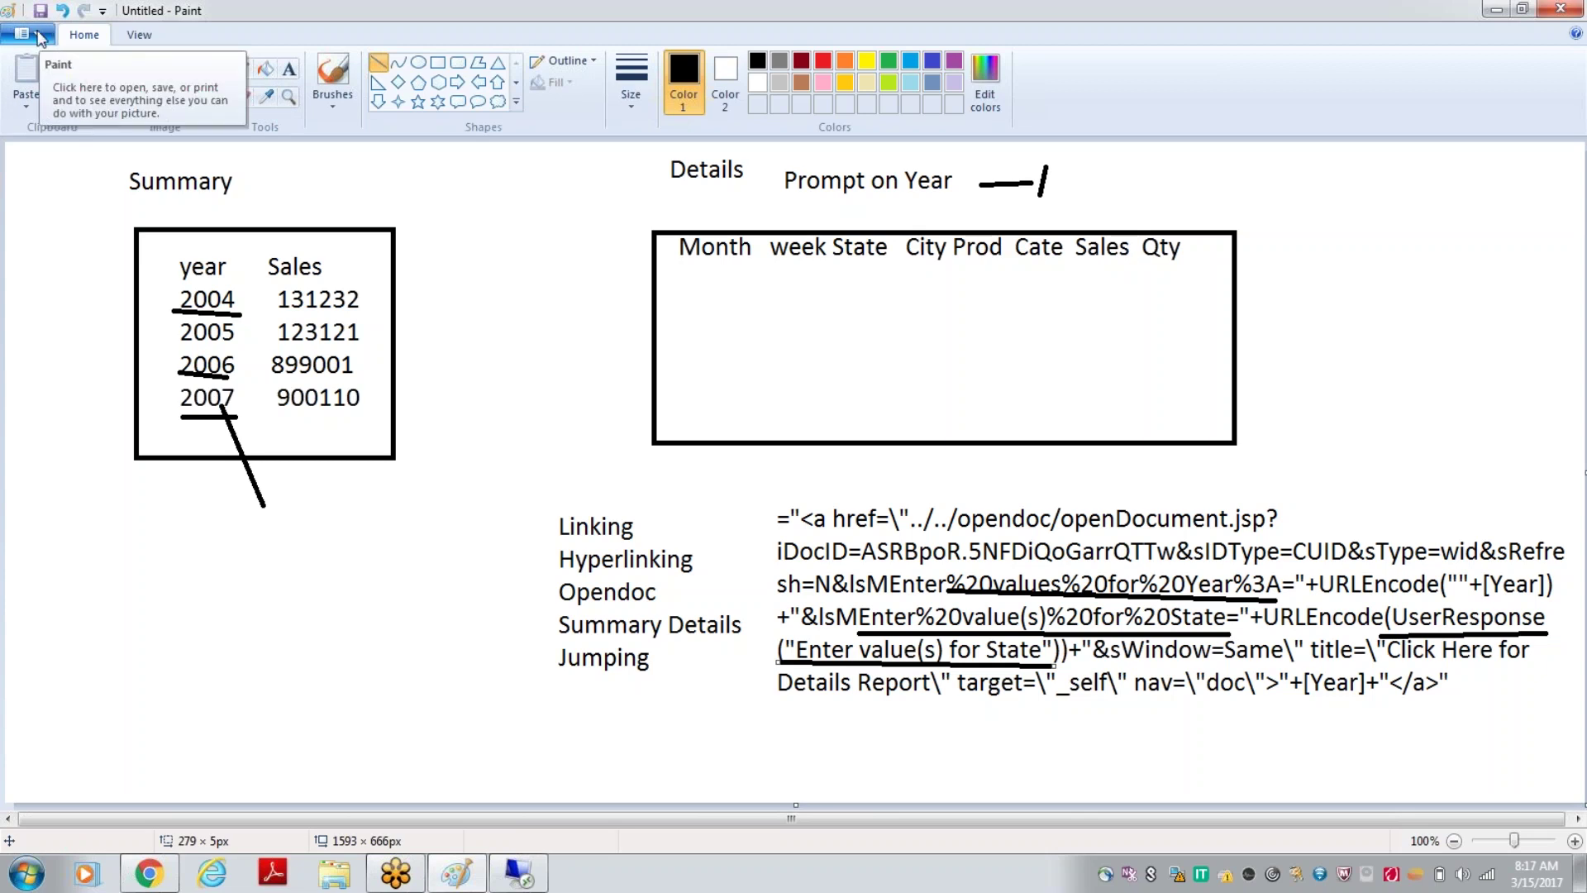
{"action": "left_click", "coordinate": [37, 37]}
{"action": "left_click", "coordinate": [51, 66]}
{"action": "left_click", "coordinate": [831, 438]}
Add the text heading "-- Element Linking --" near the upper part of the blank canvas.
{"action": "left_click", "coordinate": [291, 79]}
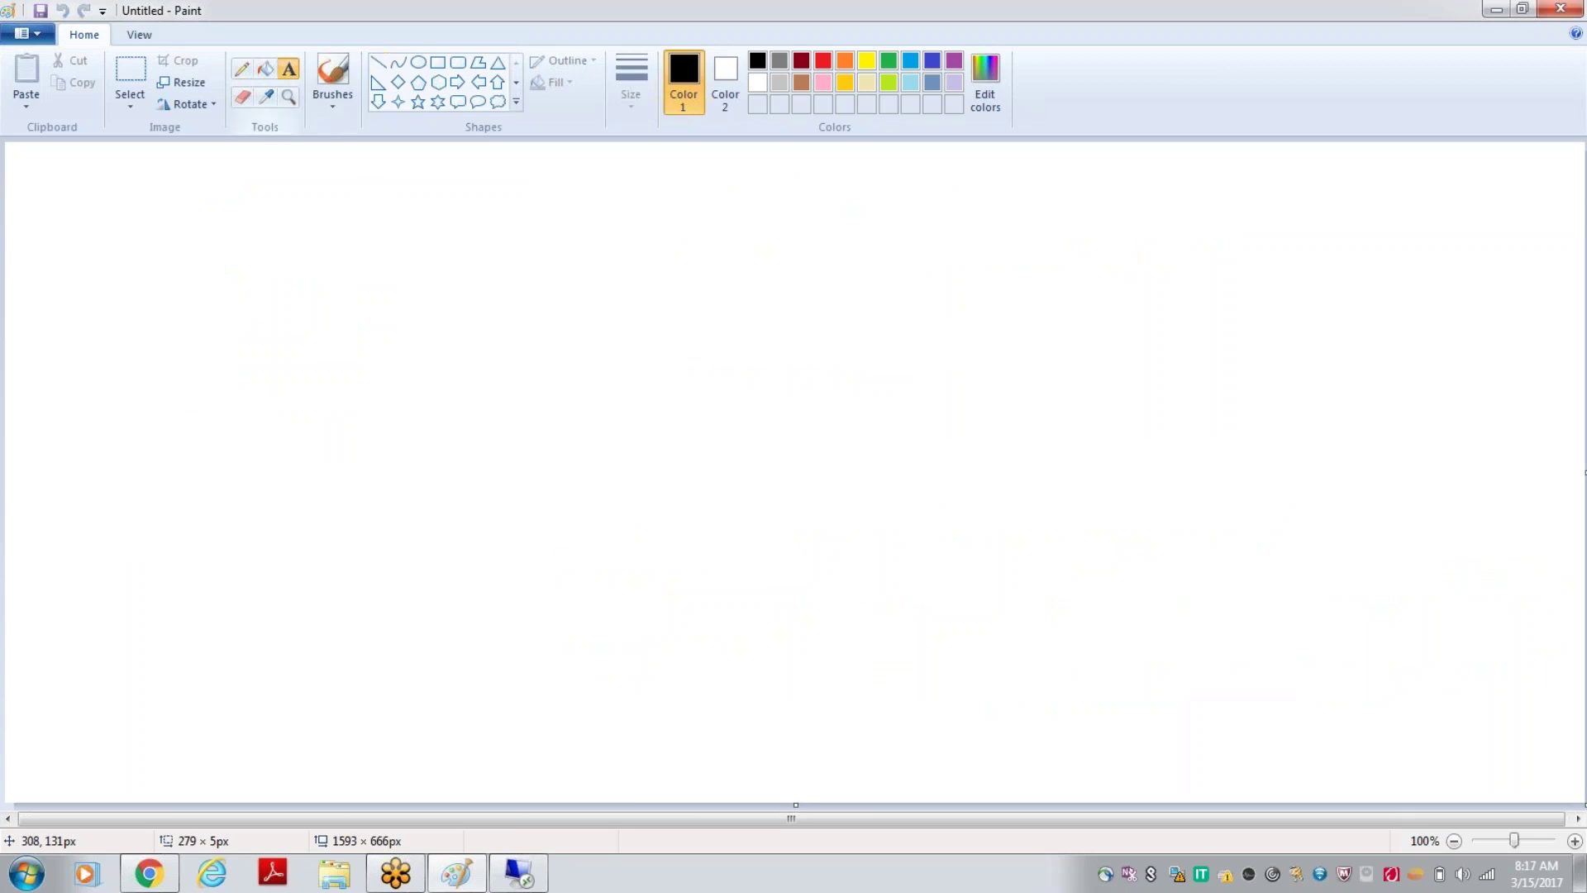
{"action": "left_click_drag", "start_coordinate": [231, 251], "coordinate": [898, 458]}
{"action": "type", "text": "Element Linking  --"}
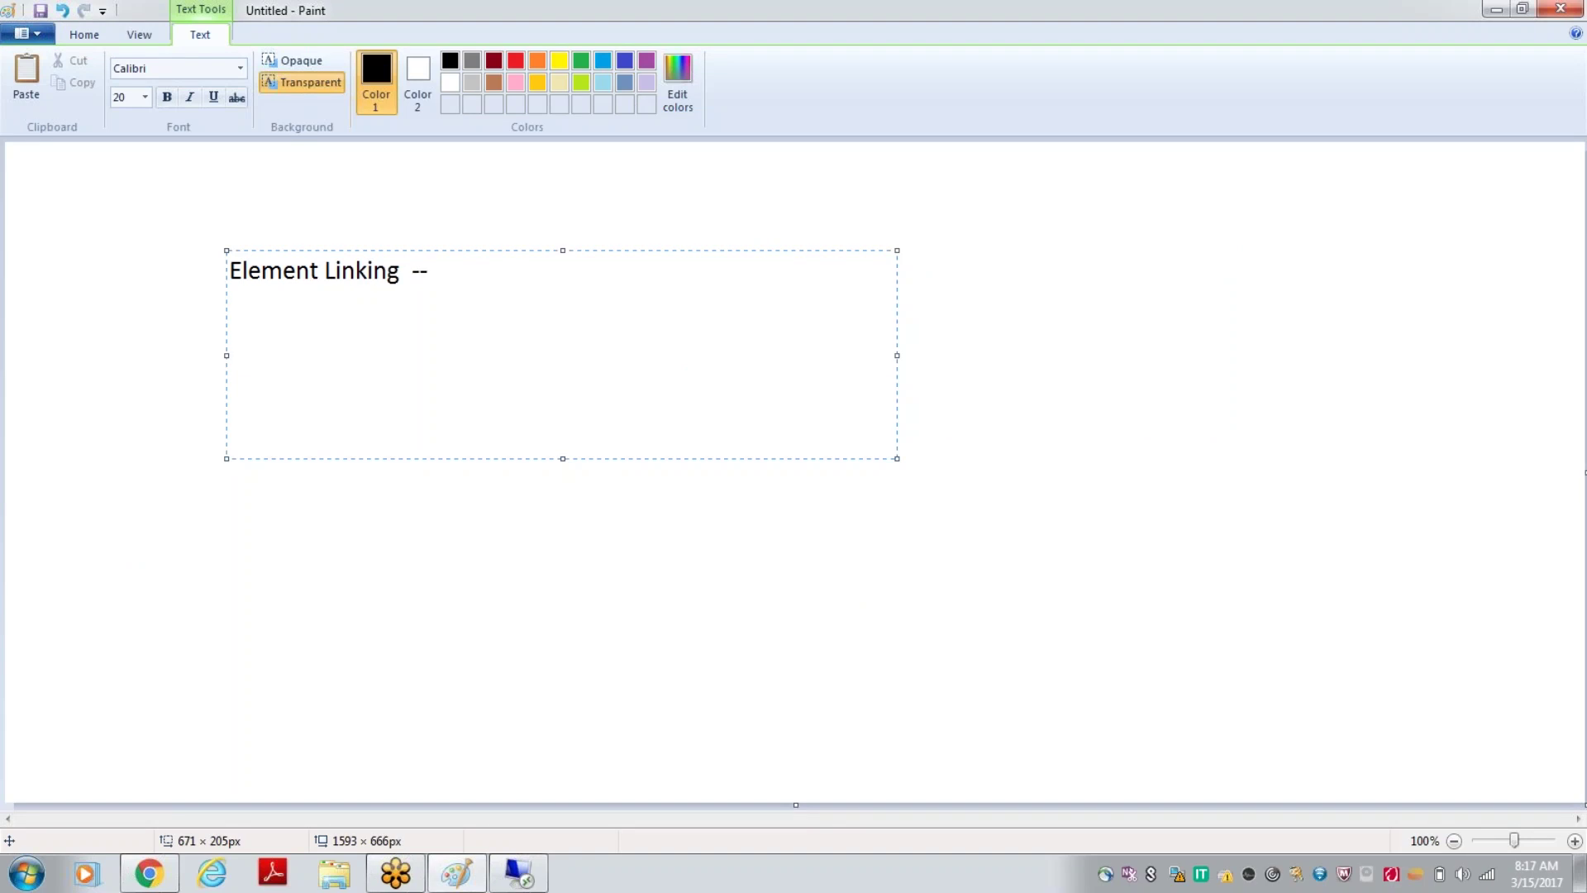
{"action": "key", "text": "Return"}
{"action": "type", "text": "--"}
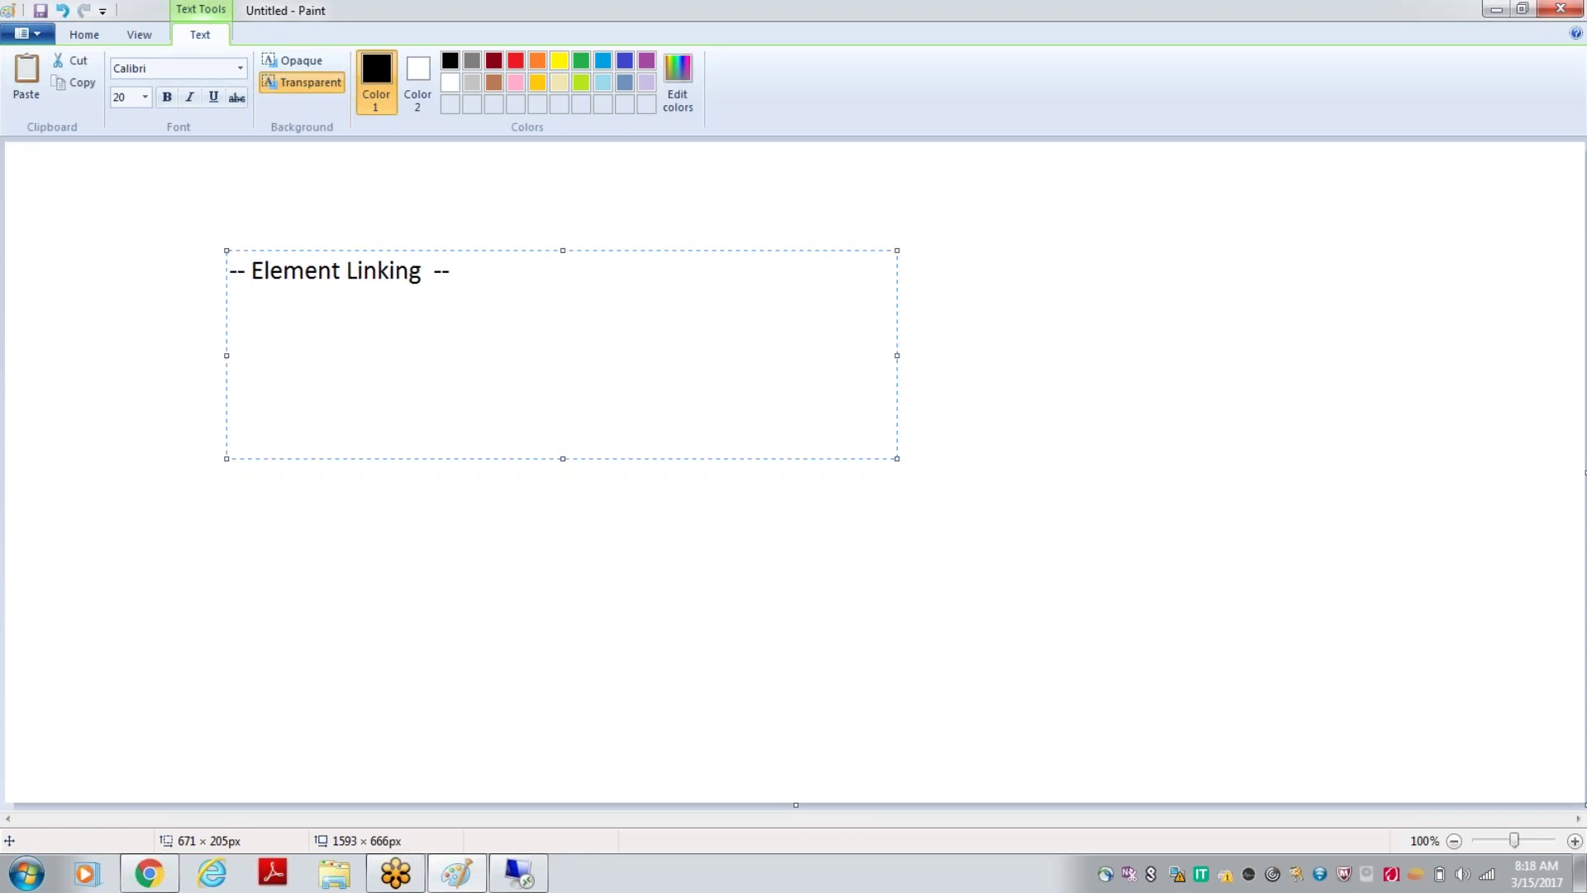
{"action": "key", "text": "Right"}
{"action": "key", "text": "Right"}
{"action": "key", "text": "Right"}
{"action": "key", "text": "Right"}
{"action": "key", "text": "Right"}
{"action": "key", "text": "Right"}
{"action": "key", "text": "Right"}
{"action": "key", "text": "Right"}
{"action": "key", "text": "Right"}
{"action": "key", "text": "Right"}
{"action": "key", "text": "Right"}
{"action": "key", "text": "Right"}
{"action": "key", "text": "Right"}
{"action": "key", "text": "Right"}
{"action": "key", "text": "Right"}
{"action": "key", "text": "Right"}
{"action": "key", "text": "Right"}
{"action": "key", "text": "Right"}
{"action": "key", "text": "Return"}
{"action": "key", "text": "Return"}
{"action": "left_click", "coordinate": [422, 481]}
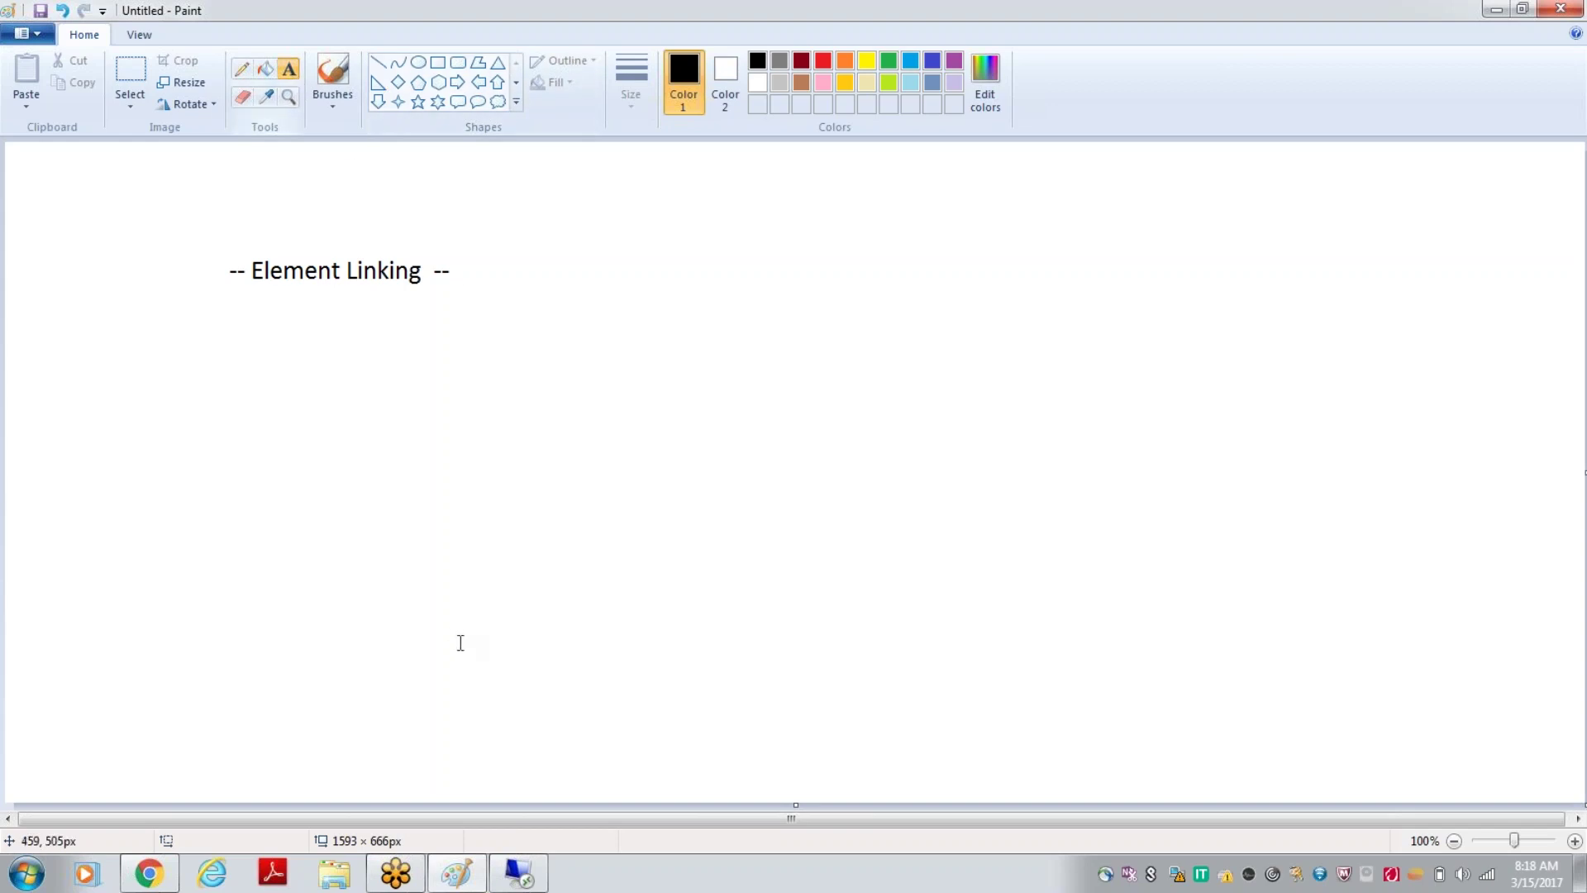
Add a text note below the heading listing Design Studio and, after a blank line, Lumira.
{"action": "left_click", "coordinate": [232, 335]}
{"action": "left_click_drag", "start_coordinate": [232, 336], "coordinate": [538, 570]}
{"action": "left_click", "coordinate": [212, 322]}
{"action": "left_click_drag", "start_coordinate": [218, 359], "coordinate": [612, 659]}
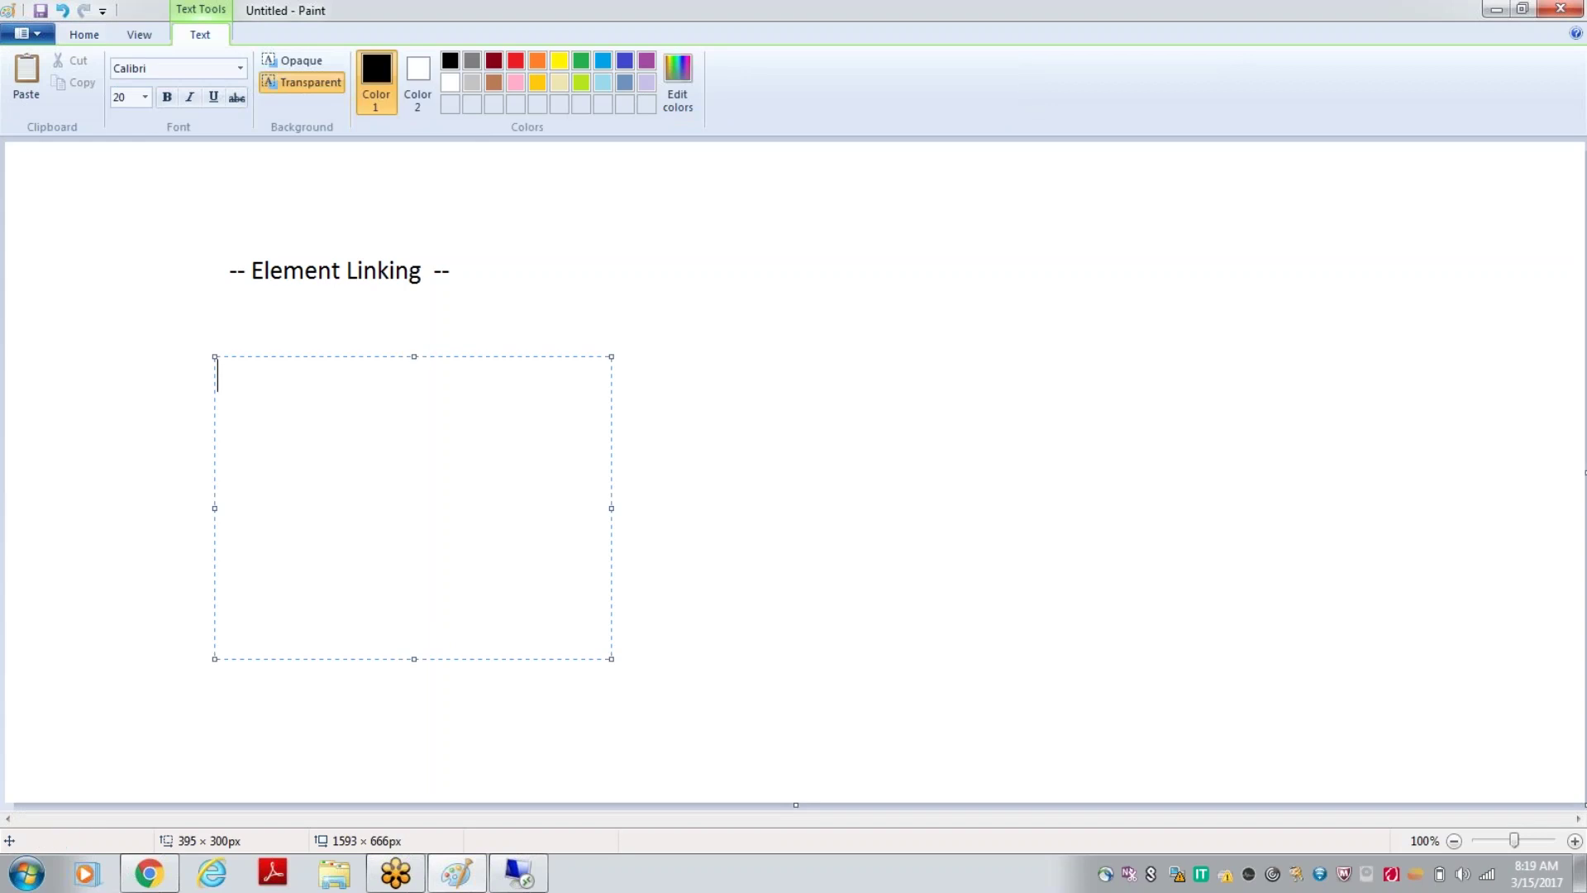
{"action": "type", "text": "Design Studion"}
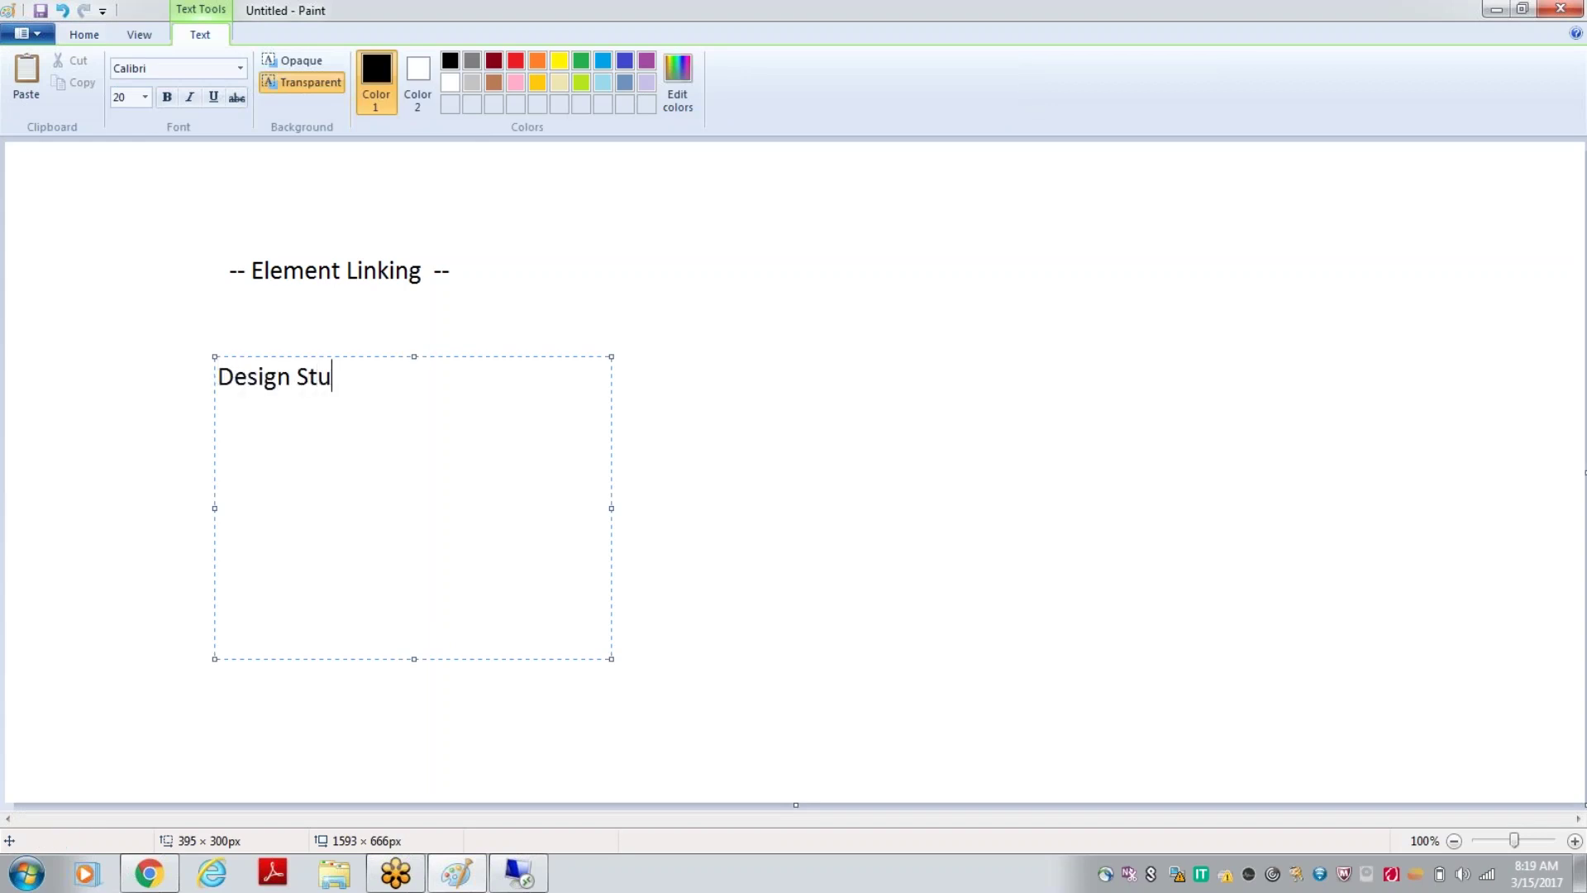
{"action": "key", "text": "BackSpace"}
{"action": "key", "text": "BackSpace"}
{"action": "key", "text": "Return"}
{"action": "key", "text": "Return"}
{"action": "type", "text": "Lm"}
{"action": "key", "text": "BackSpace"}
{"action": "type", "text": "umira"}
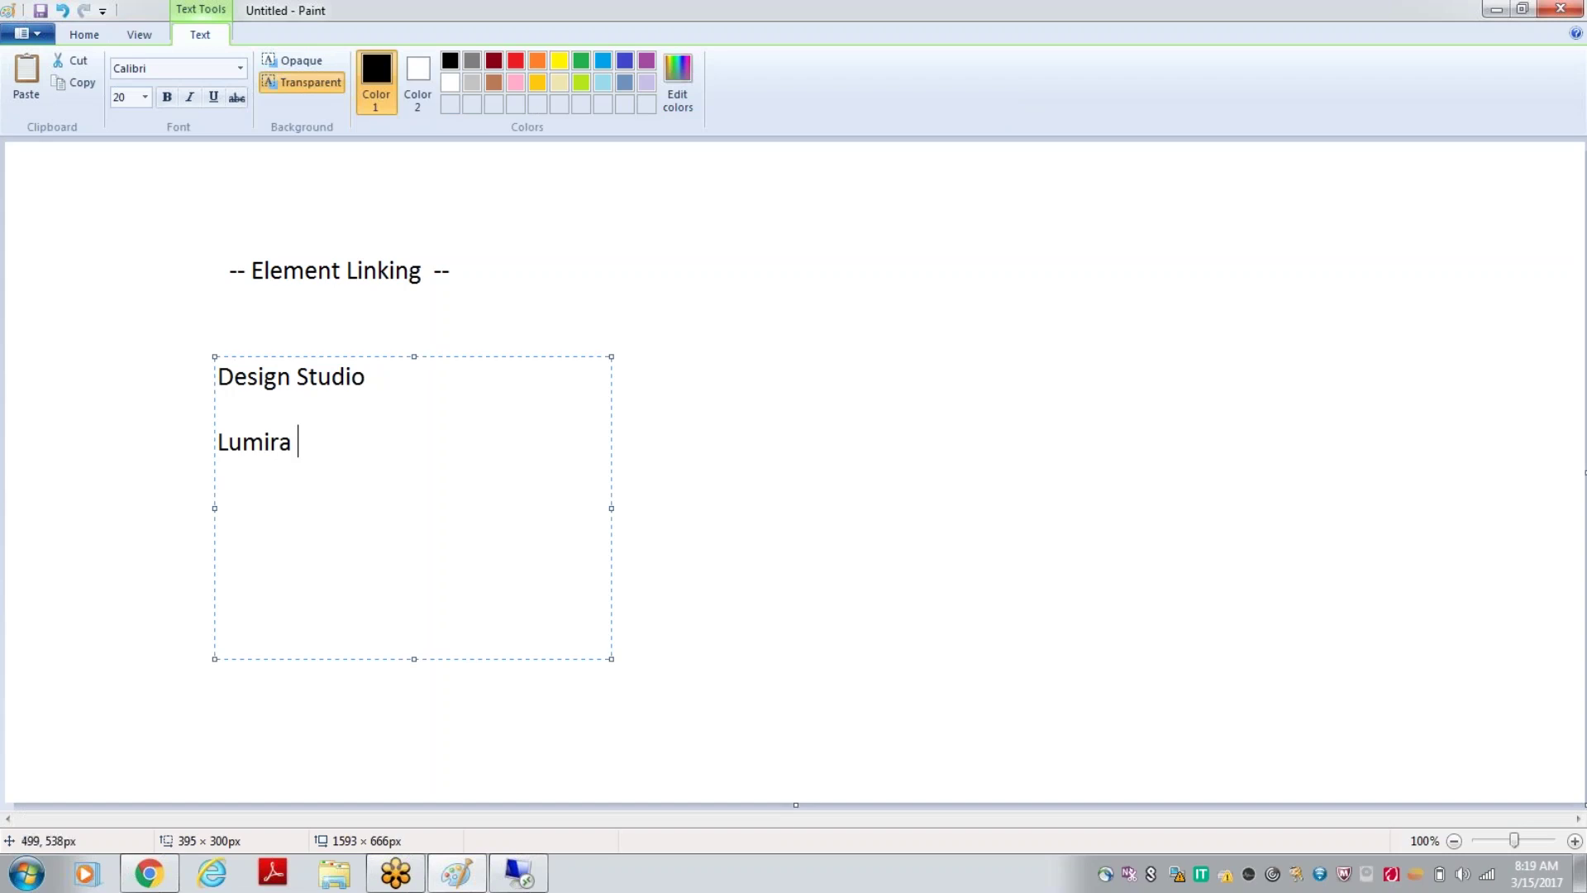
Remove the blank line between Design Studio and Lumira and finish the note.
{"action": "left_click", "coordinate": [222, 446]}
{"action": "key", "text": "BackSpace"}
{"action": "left_click", "coordinate": [317, 414]}
{"action": "key", "text": "Return"}
{"action": "left_click", "coordinate": [684, 340]}
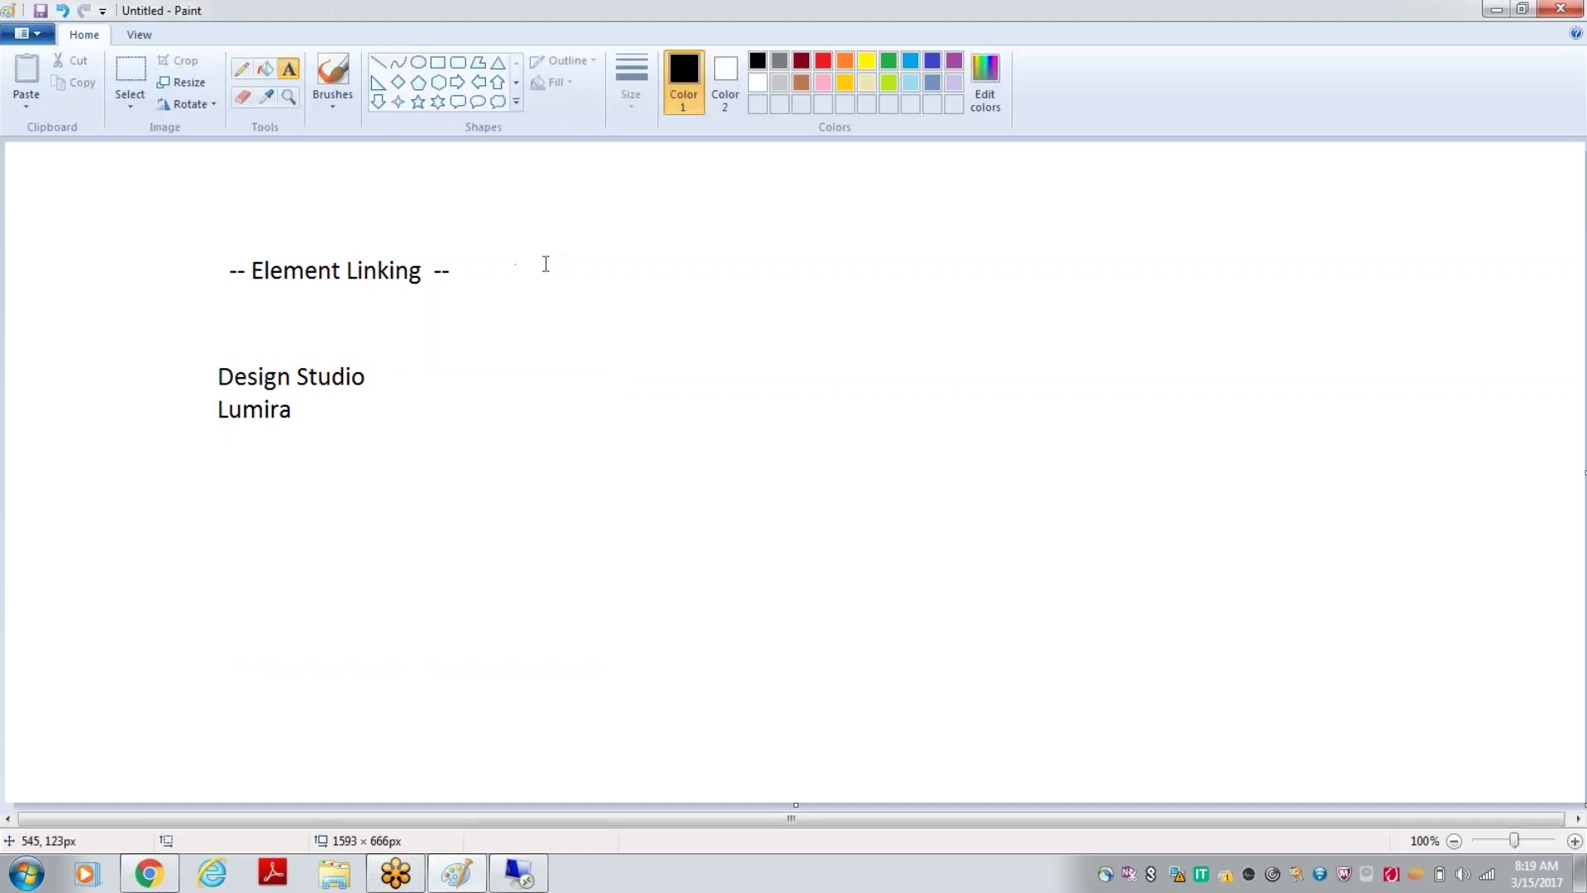
Add a text note beside the heading listing "UDT/IDT -- 8Hrs", "Administartion" and "Dashboard", separated by blank lines.
{"action": "left_click_drag", "start_coordinate": [672, 236], "coordinate": [1120, 561]}
{"action": "type", "text": "U"}
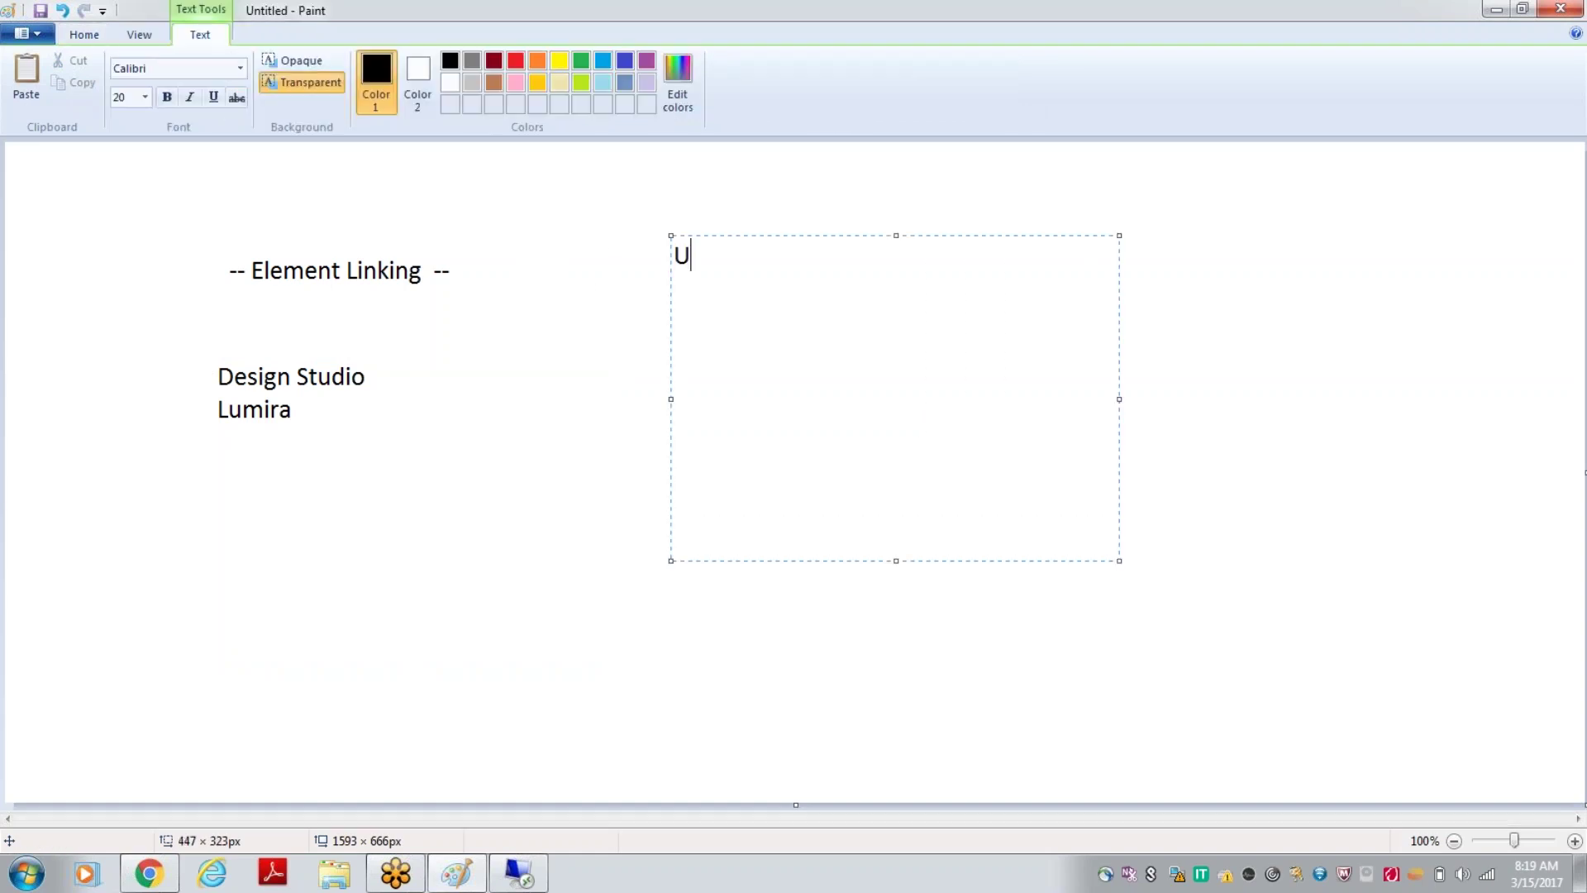
{"action": "type", "text": "DT/IDT"}
{"action": "key", "text": "Return"}
{"action": "type", "text": "-- 8Hrs"}
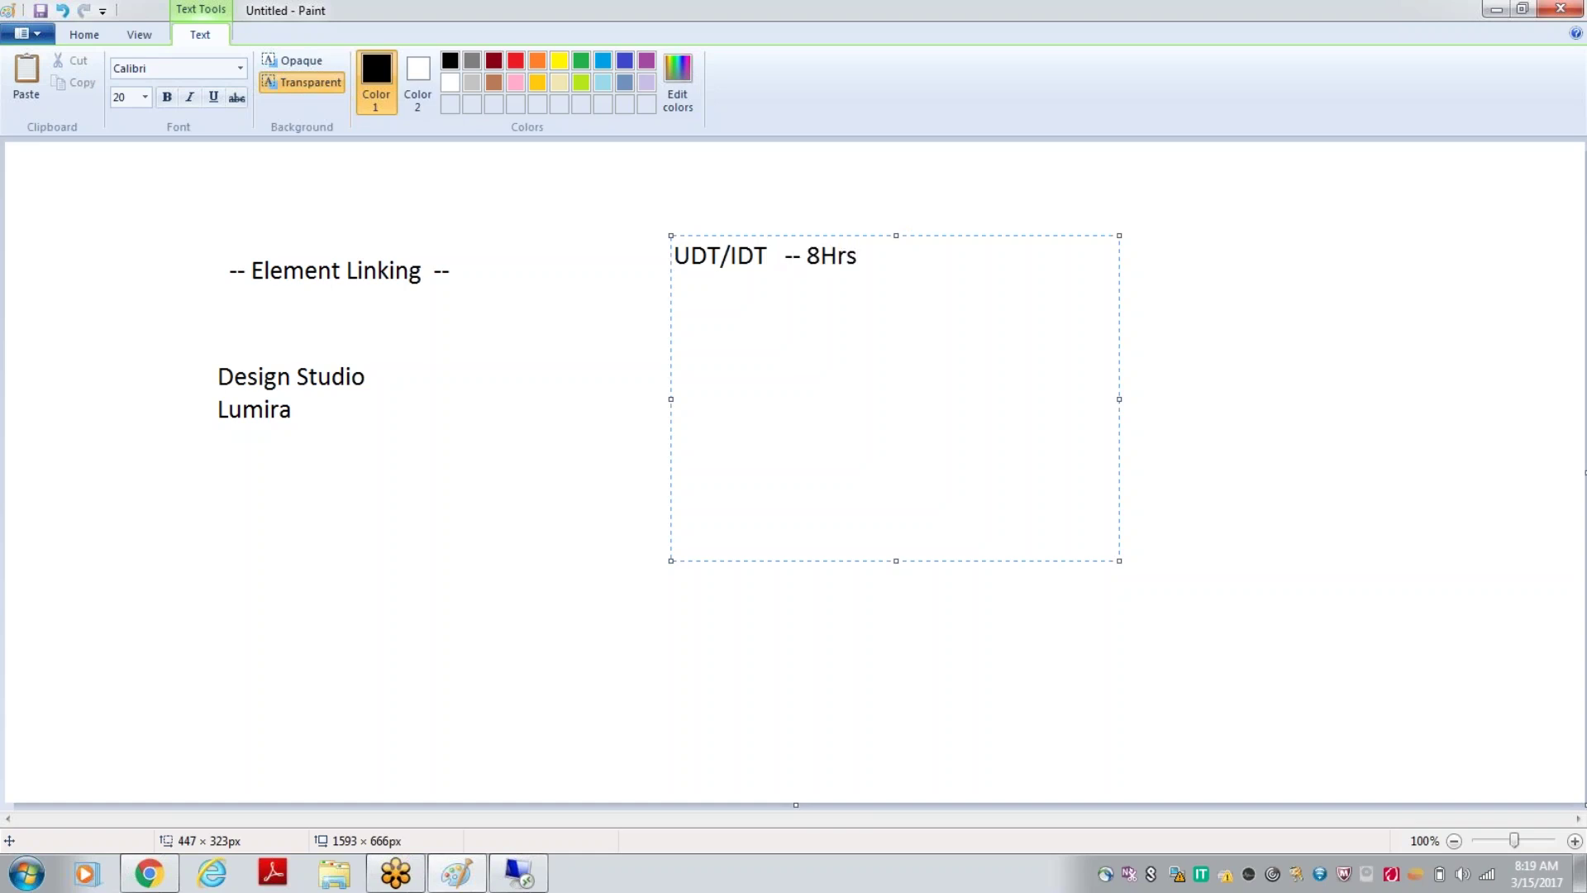
{"action": "key", "text": "Return"}
{"action": "key", "text": "Return"}
{"action": "type", "text": "Administartion"}
{"action": "key", "text": "Return"}
{"action": "key", "text": "Return"}
{"action": "type", "text": "Dashboard  "}
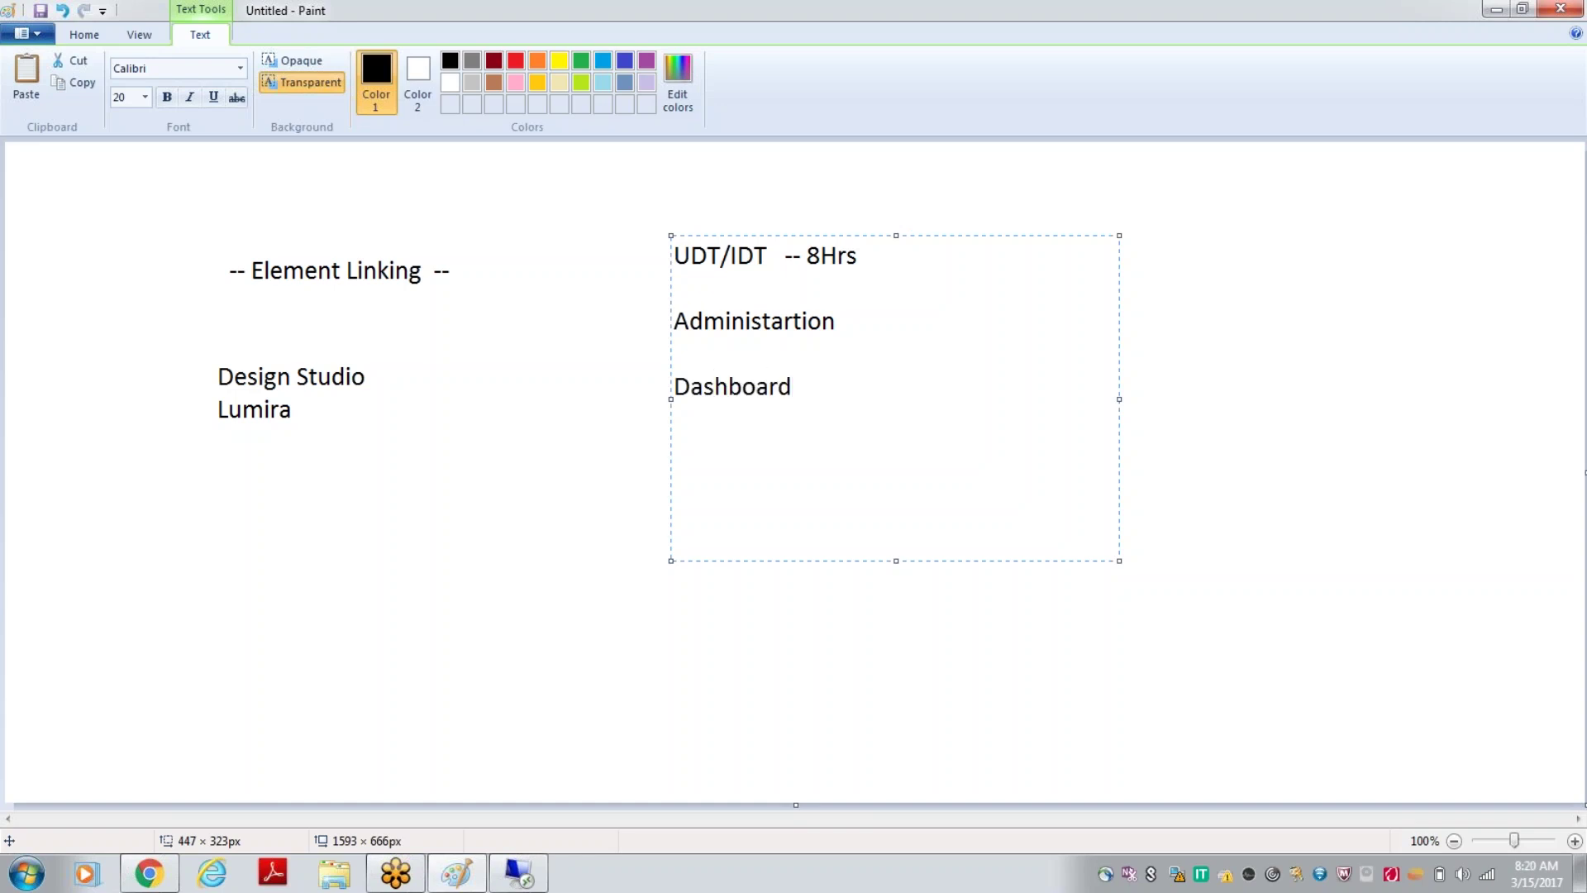
Append "-- 3hr" to the Administartion line and "--- 2hr" to the Dashboard line, and finish the note.
{"action": "type", "text": " ---"}
{"action": "left_click", "coordinate": [887, 318]}
{"action": "type", "text": "--  3hr"}
{"action": "left_click", "coordinate": [882, 385]}
{"action": "type", "text": "2hr"}
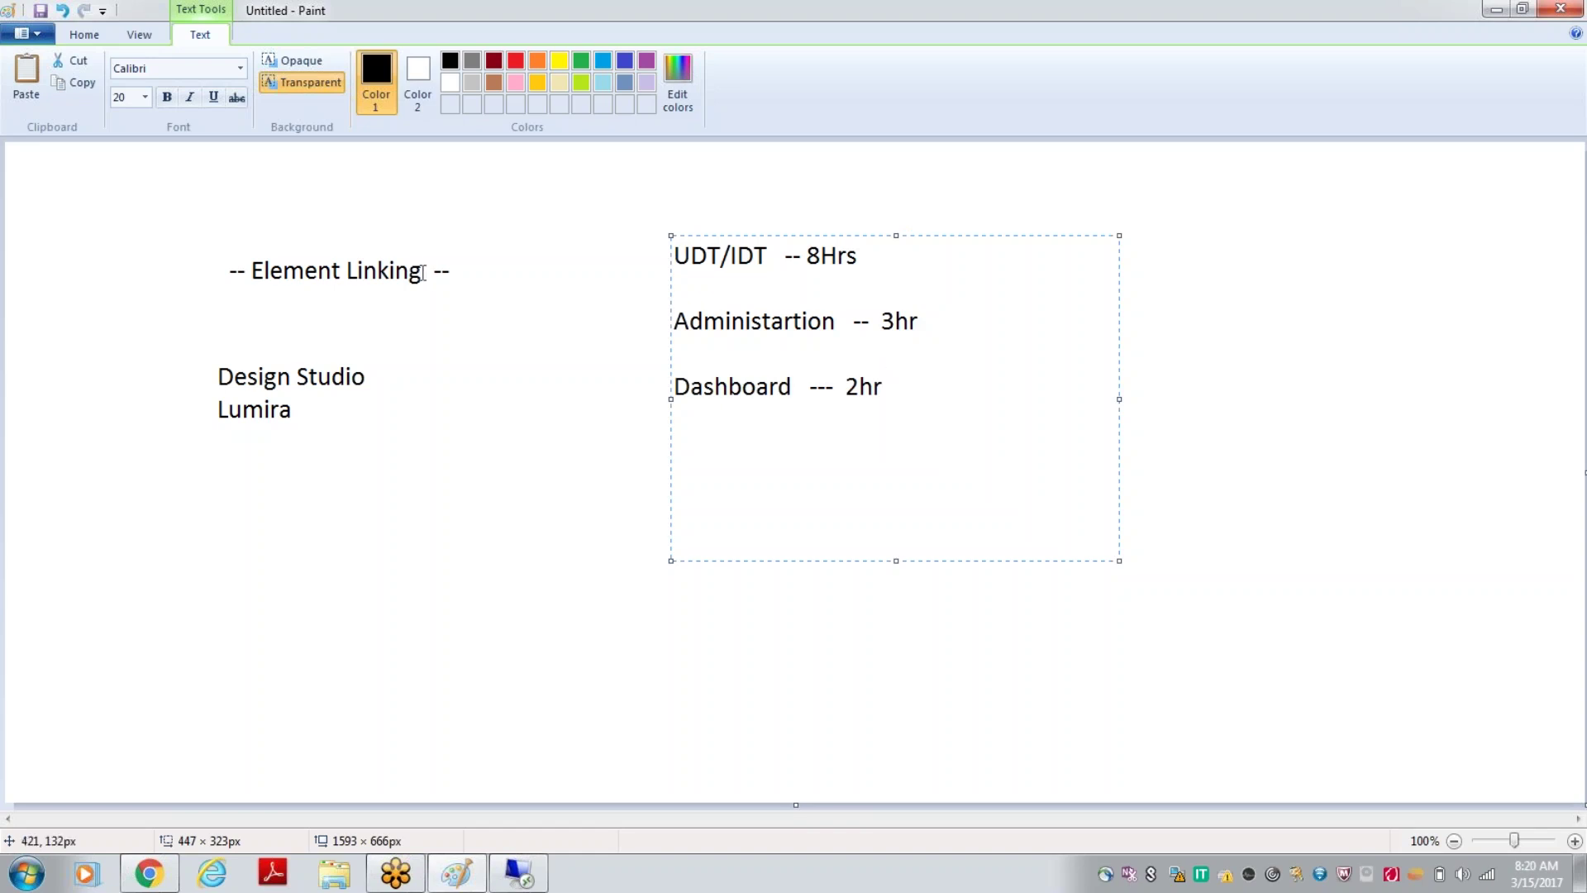
{"action": "left_click", "coordinate": [453, 281]}
{"action": "left_click", "coordinate": [534, 311]}
{"action": "left_click", "coordinate": [589, 465]}
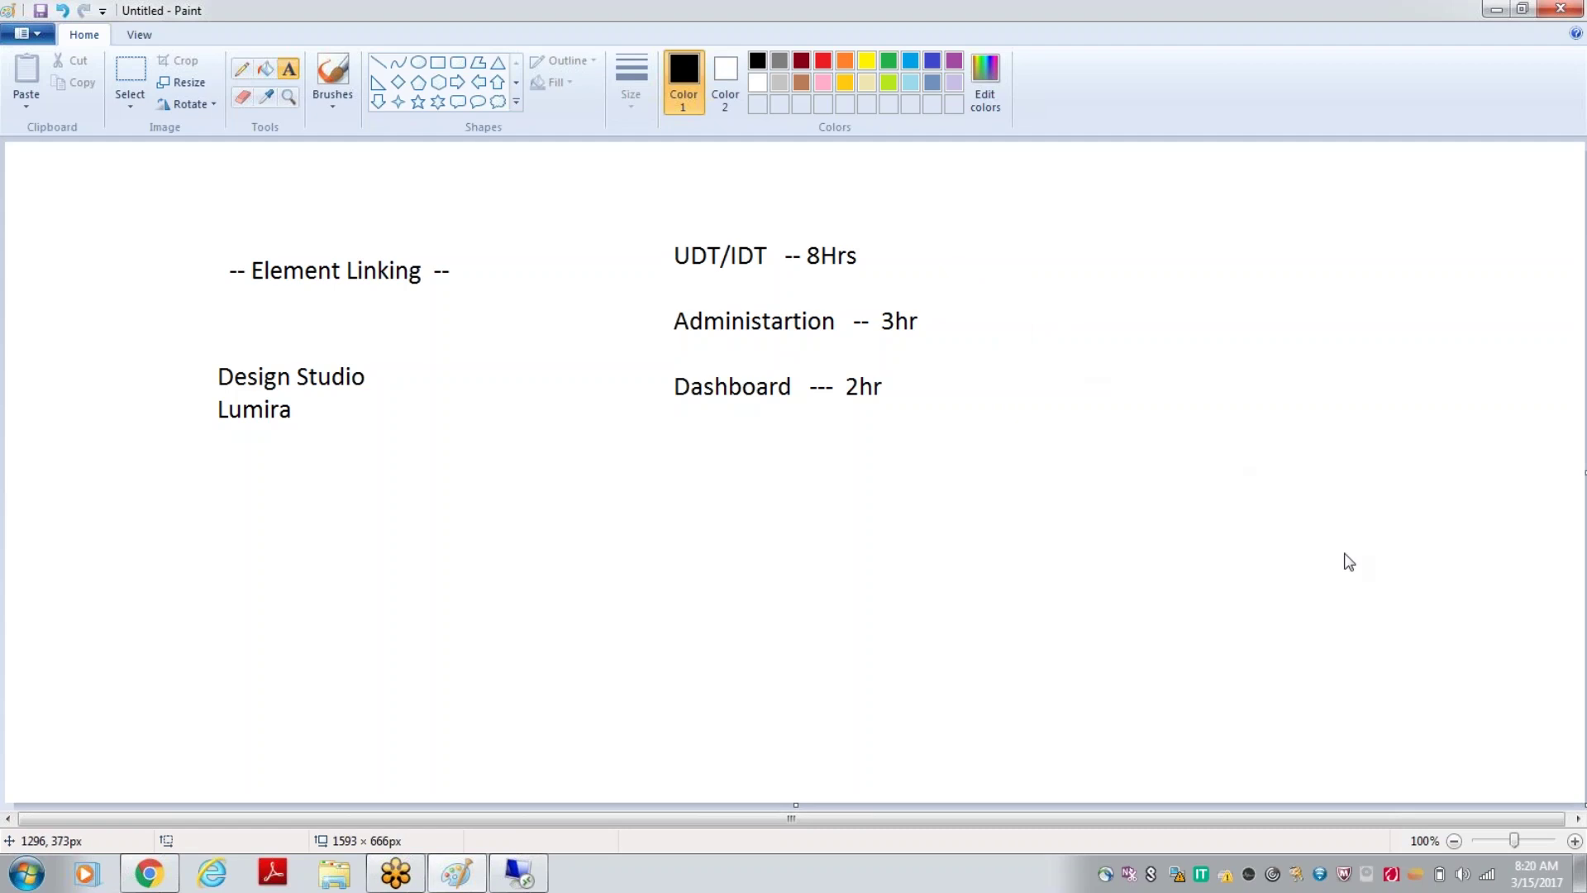
Add a text note reading "Year" below the Design Studio and Lumira list.
{"action": "left_click", "coordinate": [1085, 612]}
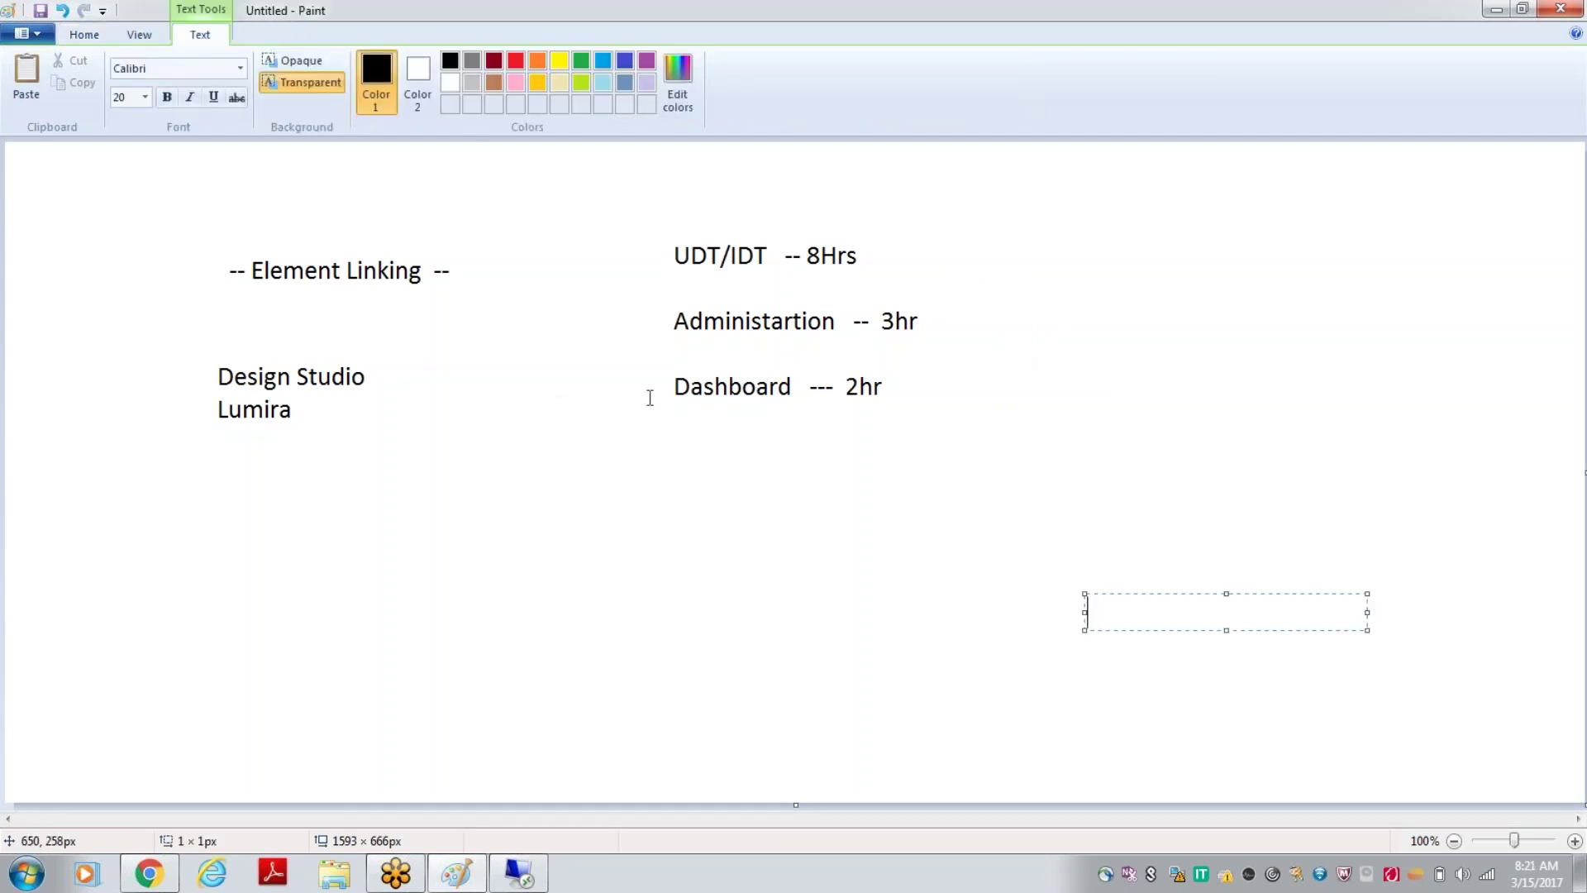
{"action": "left_click", "coordinate": [443, 300]}
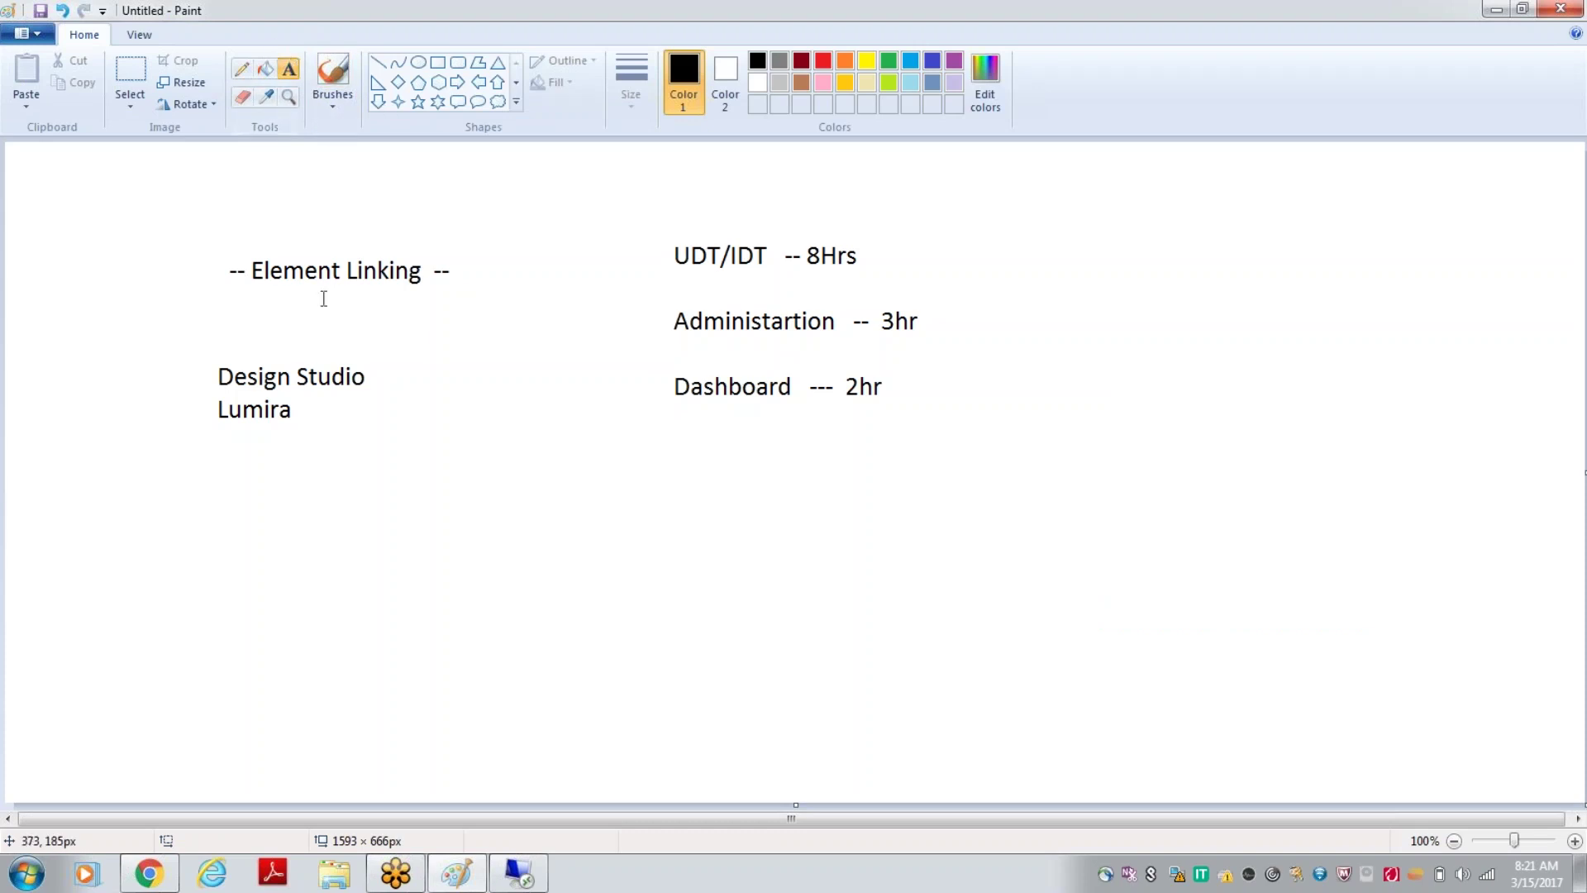
{"action": "left_click_drag", "start_coordinate": [327, 523], "coordinate": [741, 754]}
{"action": "type", "text": "Year"}
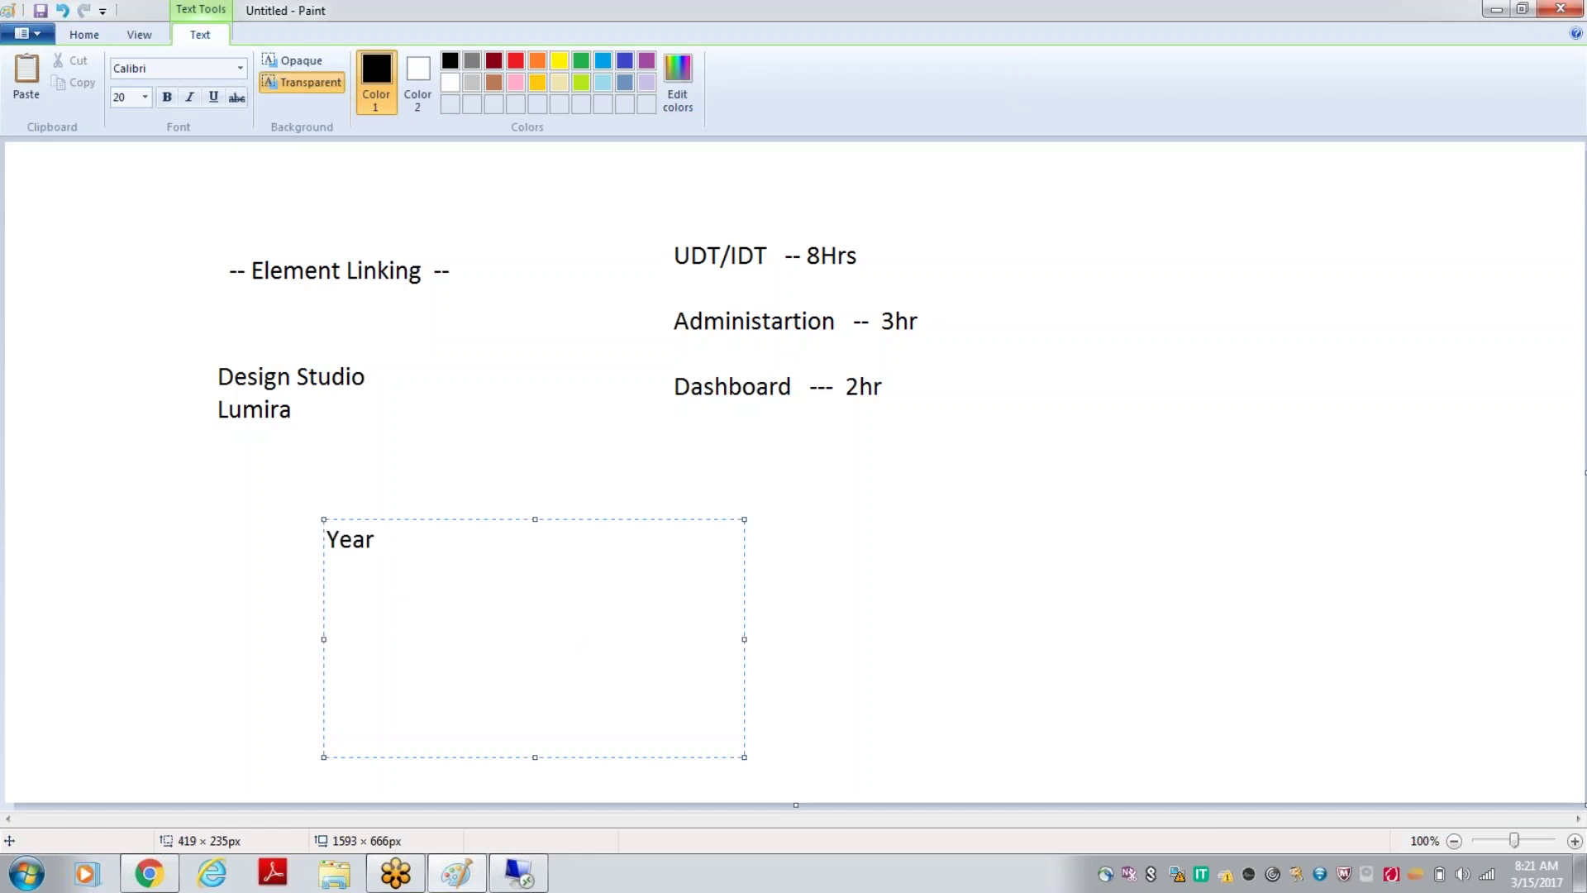
{"action": "left_click", "coordinate": [1144, 525]}
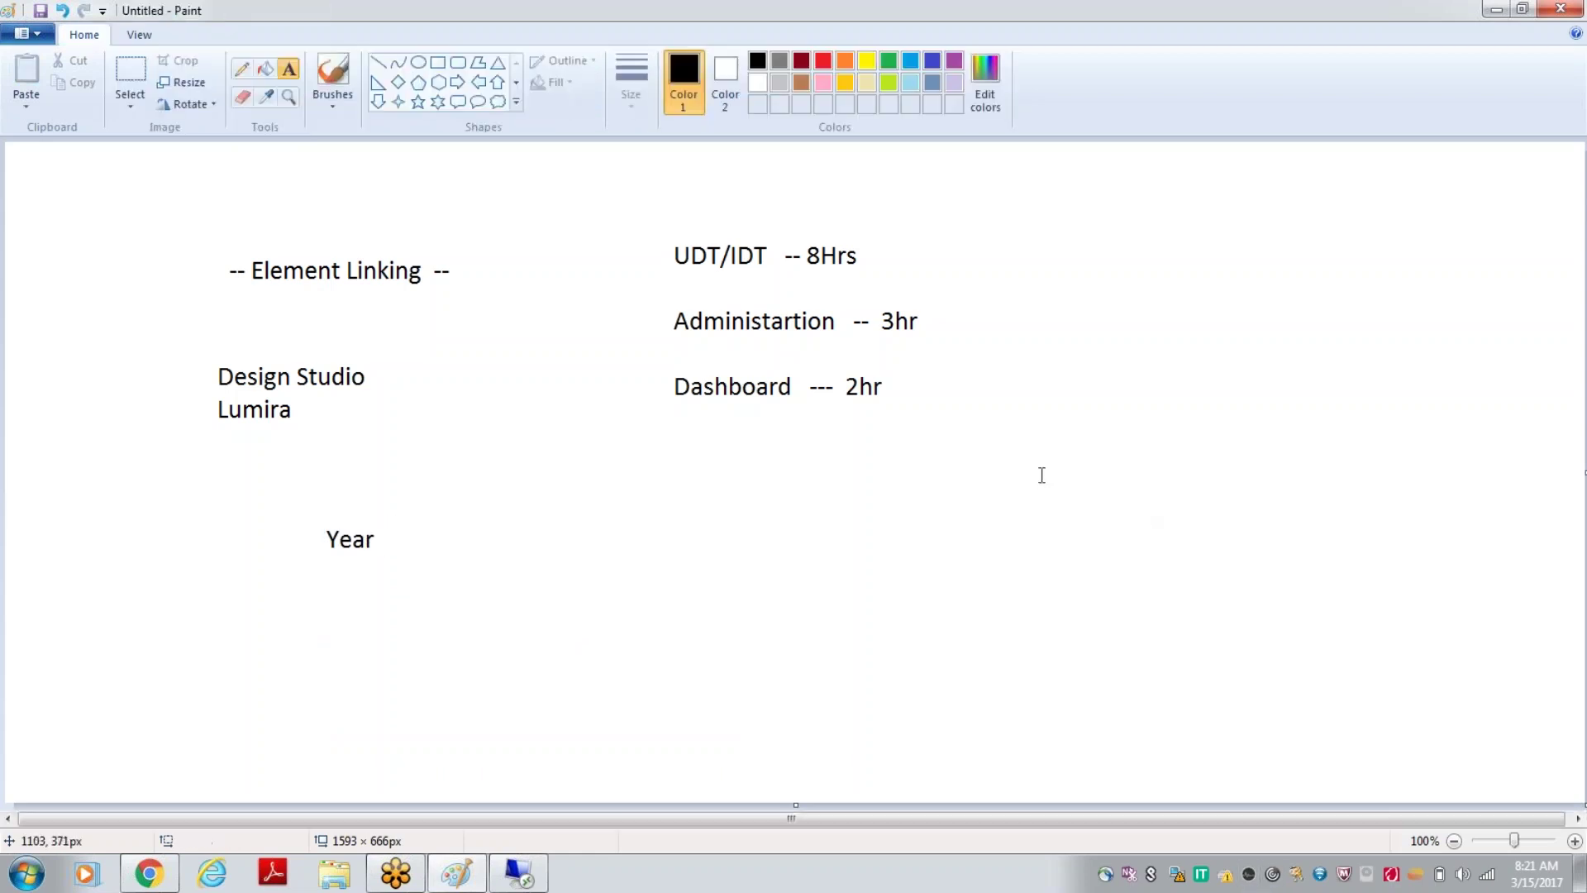
{"action": "left_click_drag", "start_coordinate": [969, 487], "coordinate": [1300, 583]}
{"action": "left_click", "coordinate": [677, 461]}
{"action": "left_click", "coordinate": [676, 444]}
{"action": "left_click_drag", "start_coordinate": [319, 646], "coordinate": [595, 744]}
{"action": "left_click", "coordinate": [1248, 236]}
Draw a rectangle around the Element Linking heading and a short thick bar across each of its two vertical edges.
{"action": "left_click", "coordinate": [438, 62]}
{"action": "left_click_drag", "start_coordinate": [215, 251], "coordinate": [479, 314]}
{"action": "left_click", "coordinate": [495, 351]}
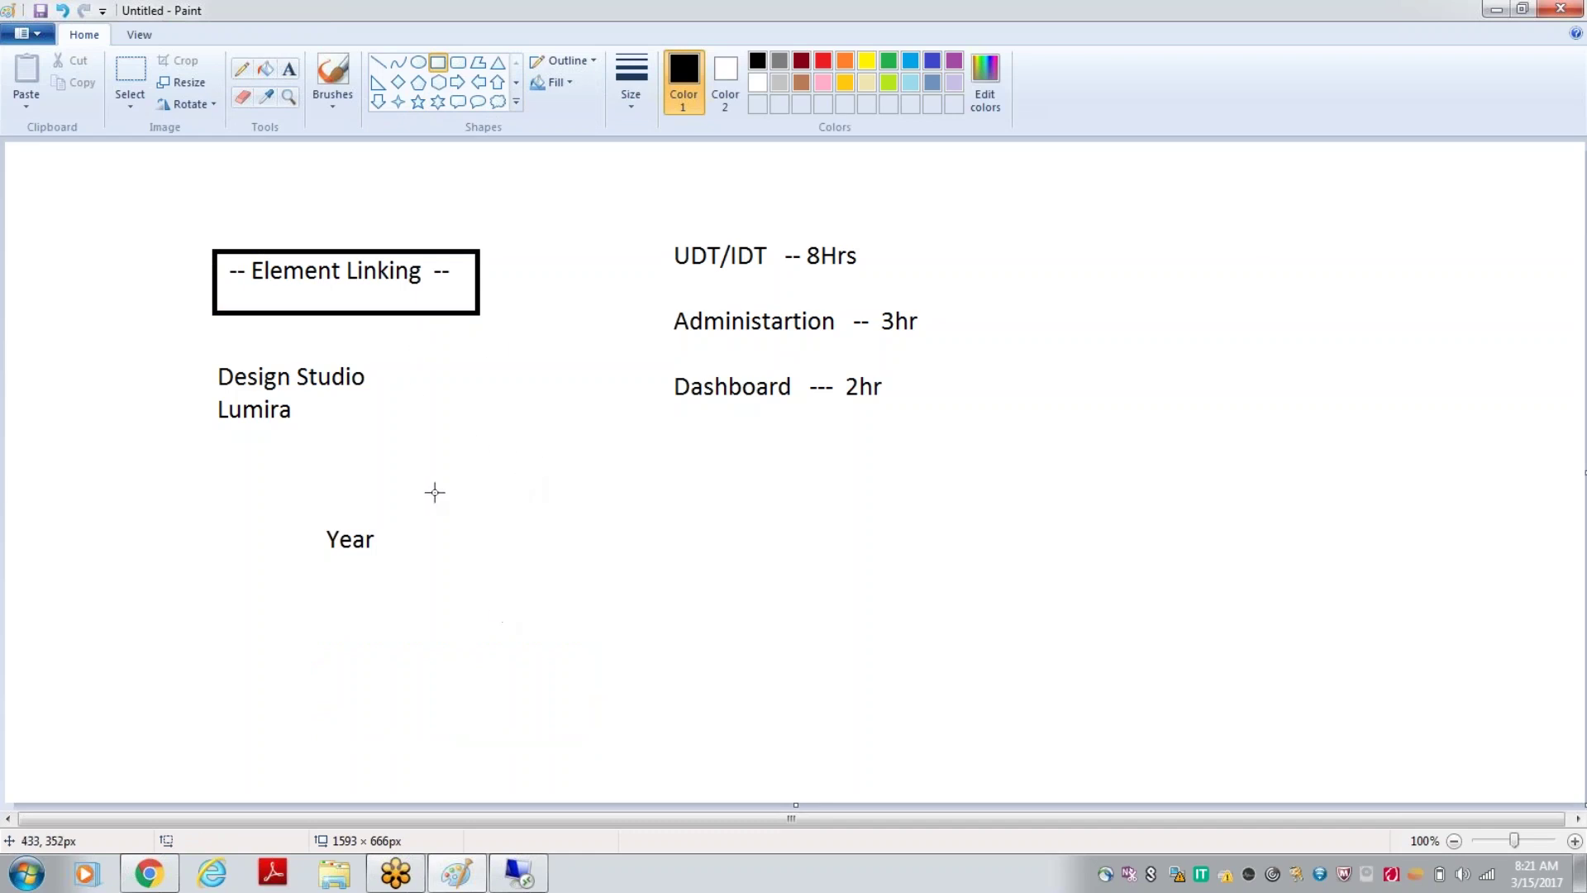
{"action": "left_click", "coordinate": [465, 286]}
{"action": "left_click_drag", "start_coordinate": [195, 289], "coordinate": [235, 291]}
{"action": "left_click_drag", "start_coordinate": [461, 290], "coordinate": [489, 286]}
{"action": "left_click", "coordinate": [511, 422]}
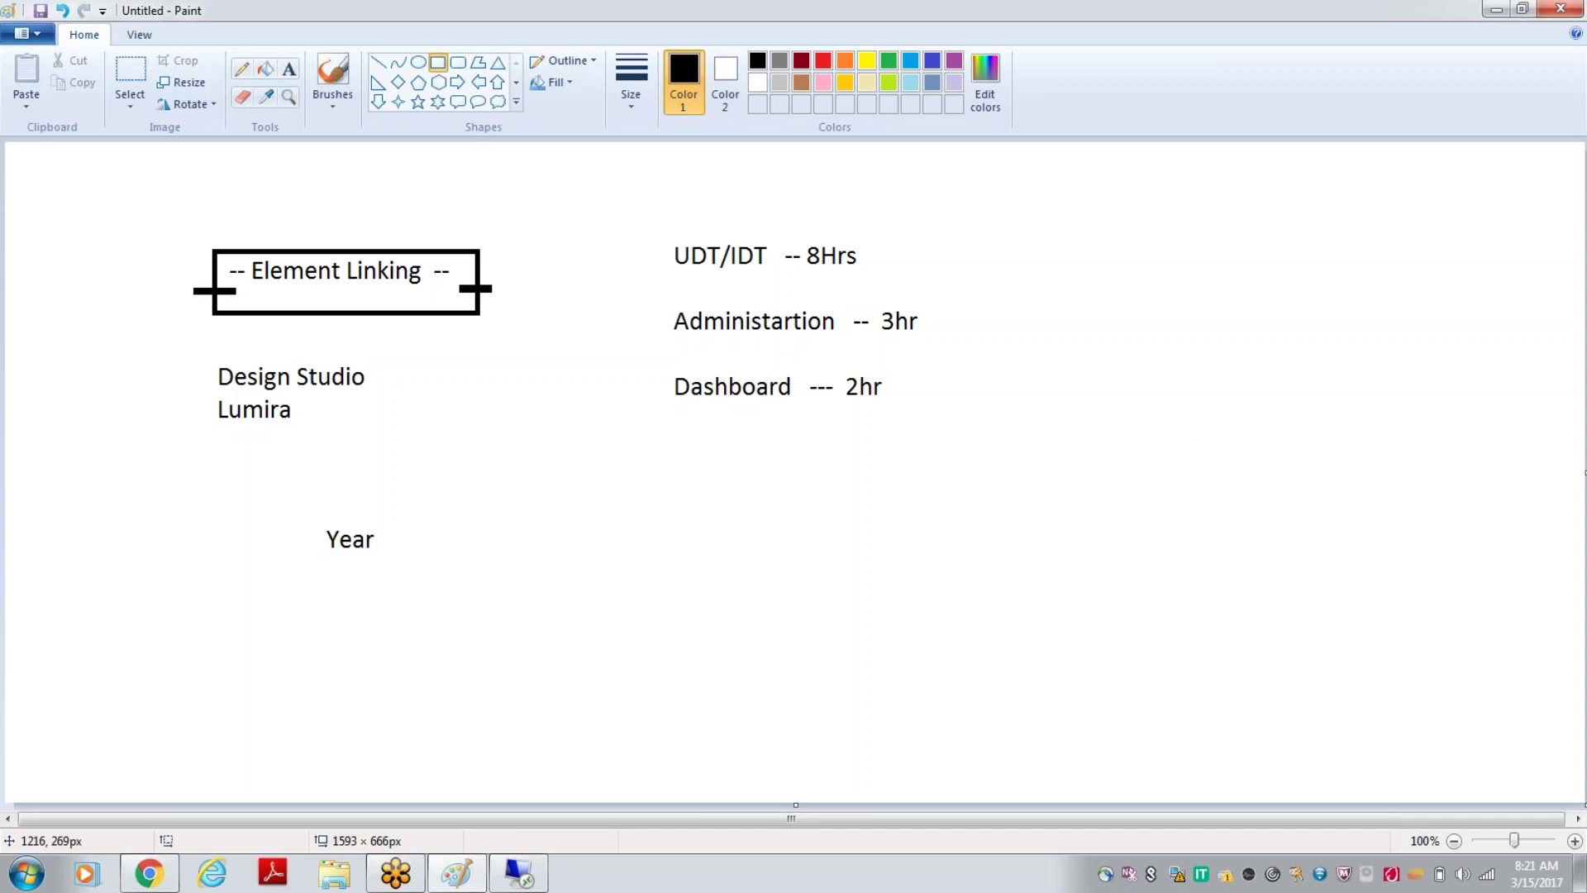